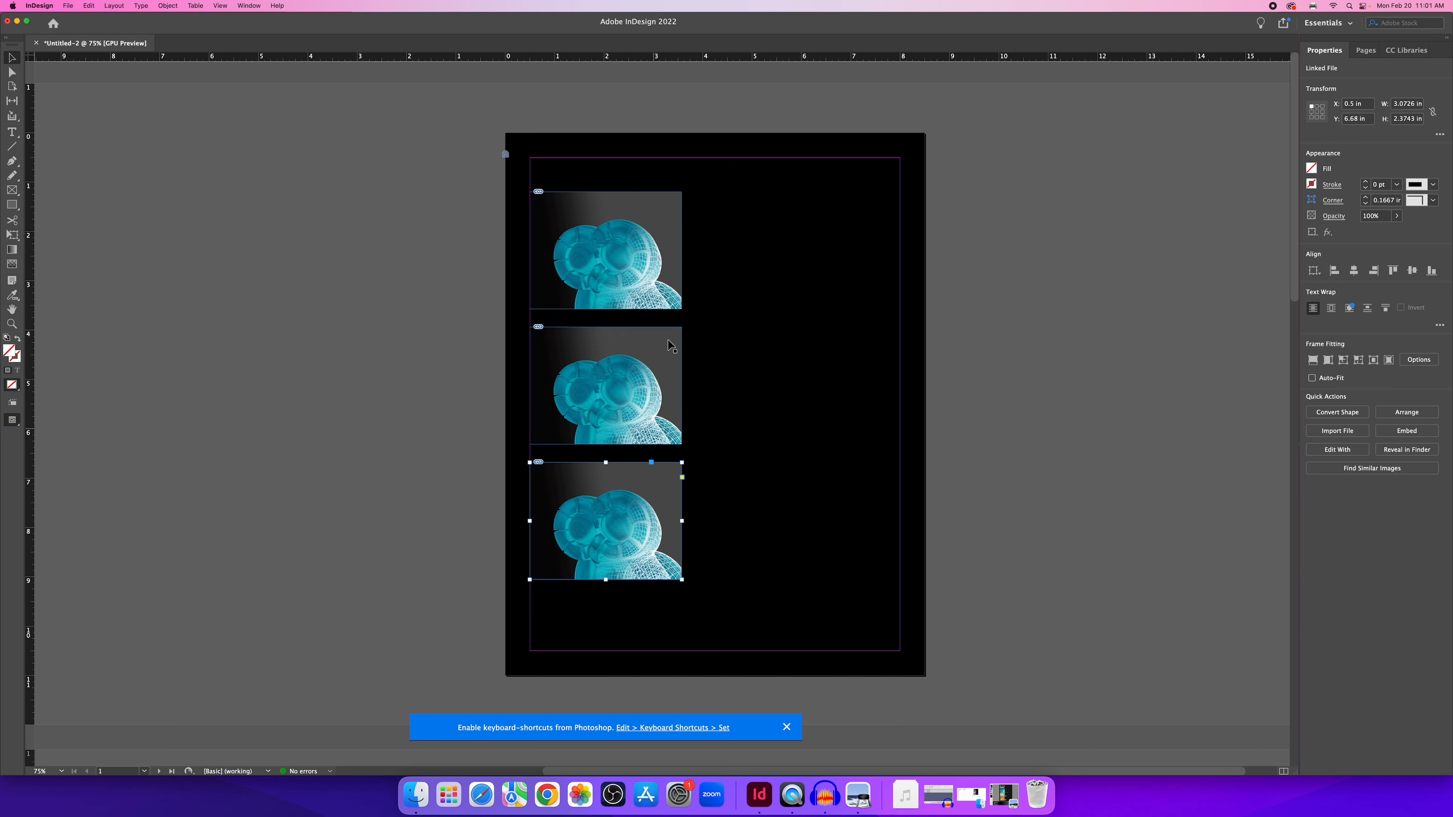
Deselect the bottom skull frame and select the middle frame.
{"action": "left_click", "coordinate": [398, 392]}
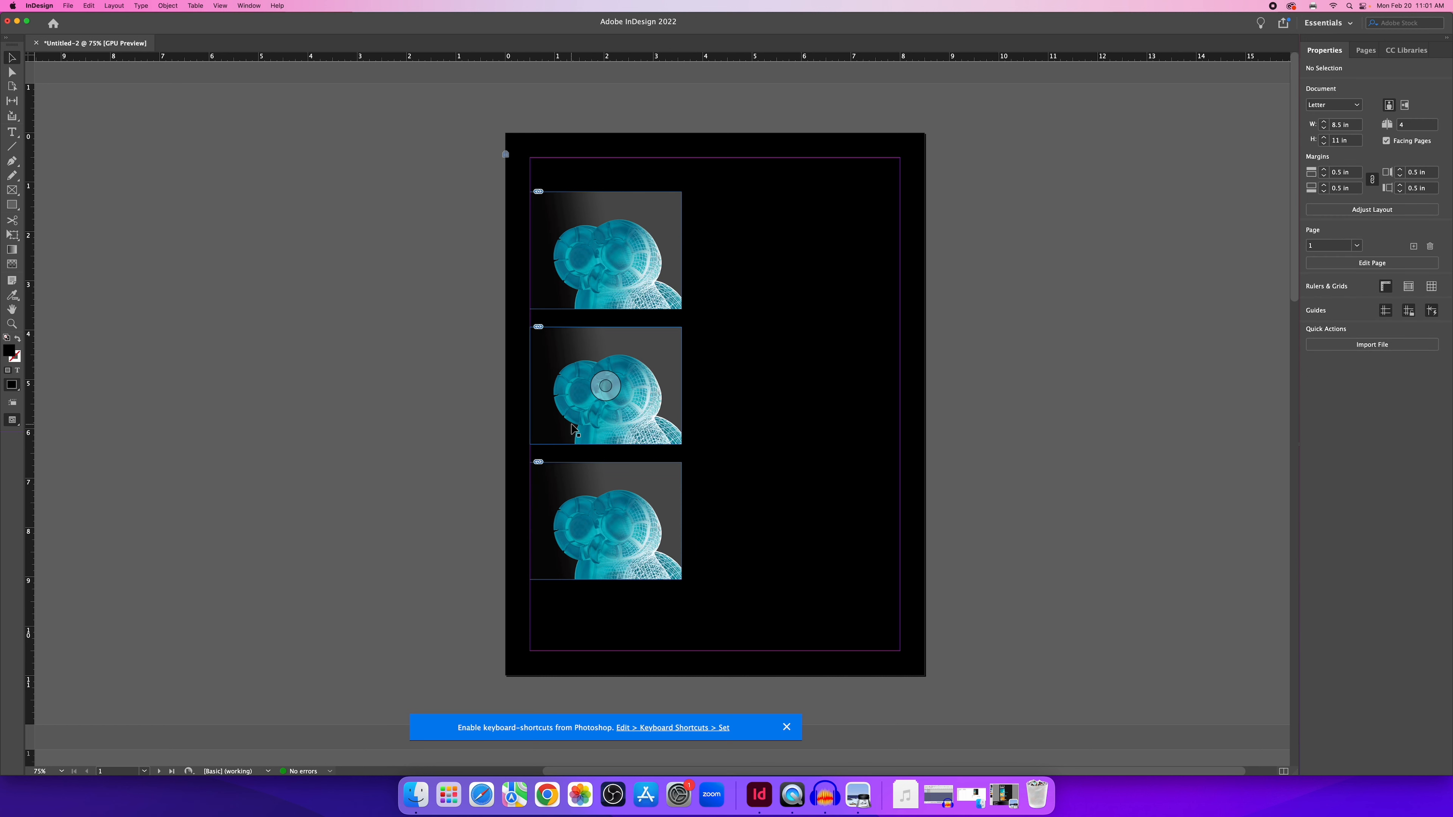
{"action": "left_click", "coordinate": [639, 357]}
In the middle frame's Object Layer Options, hide Blender_Graphic and Photoshop_graphic, leaving only Illustrator_Graphic.
{"action": "right_click", "coordinate": [638, 356]}
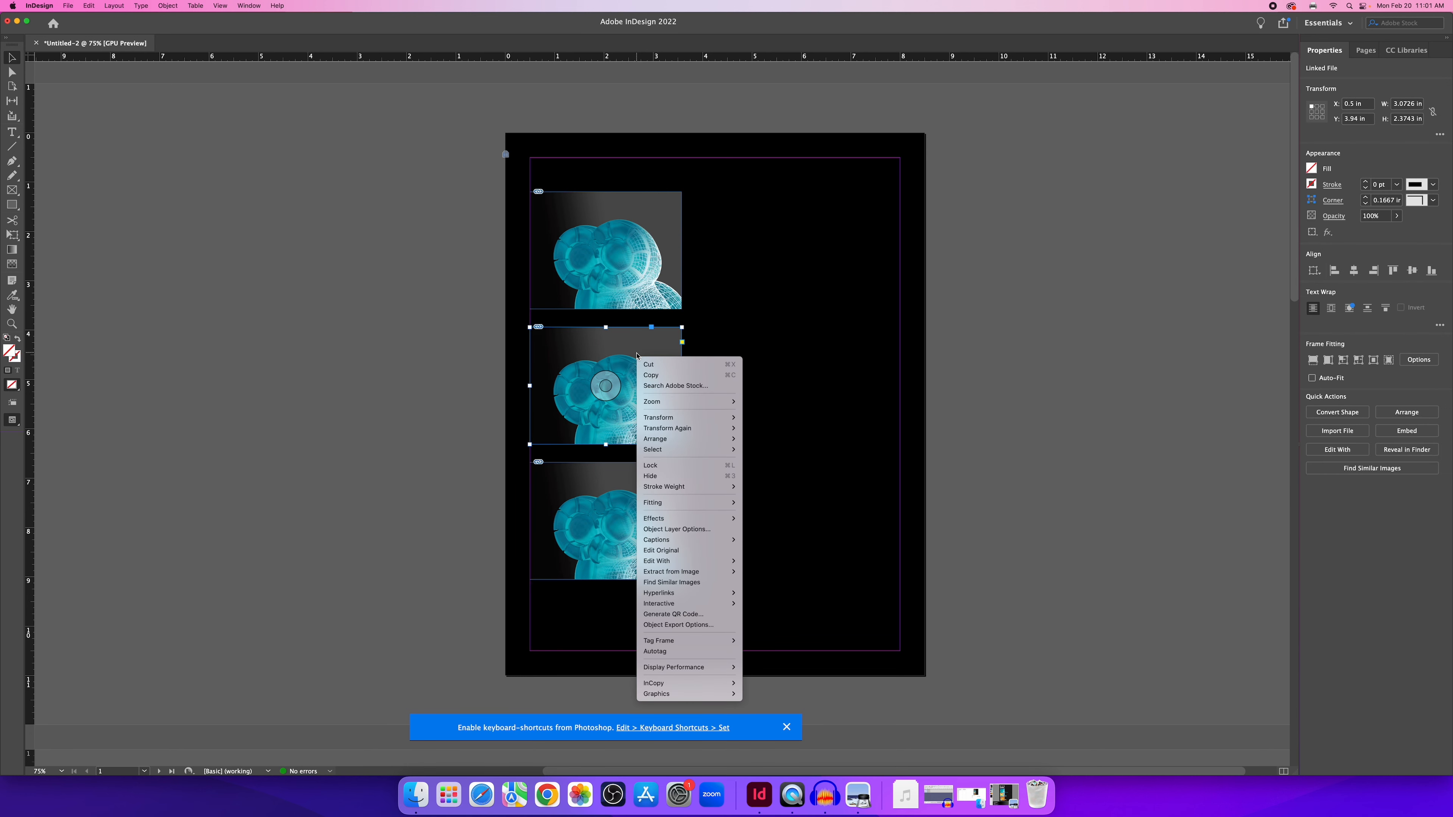
{"action": "left_click", "coordinate": [712, 533]}
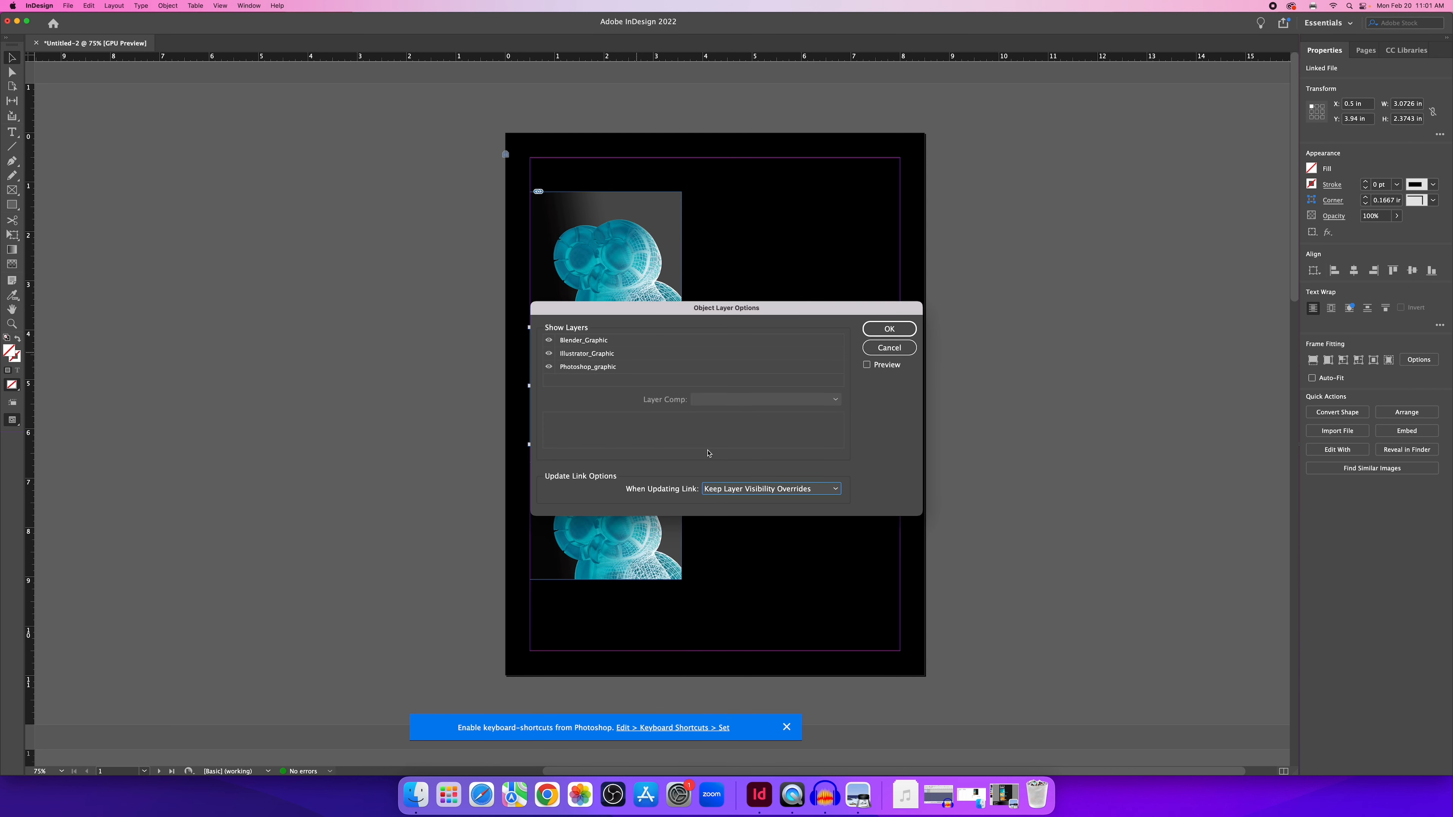
{"action": "left_click_drag", "start_coordinate": [634, 318], "coordinate": [842, 271]}
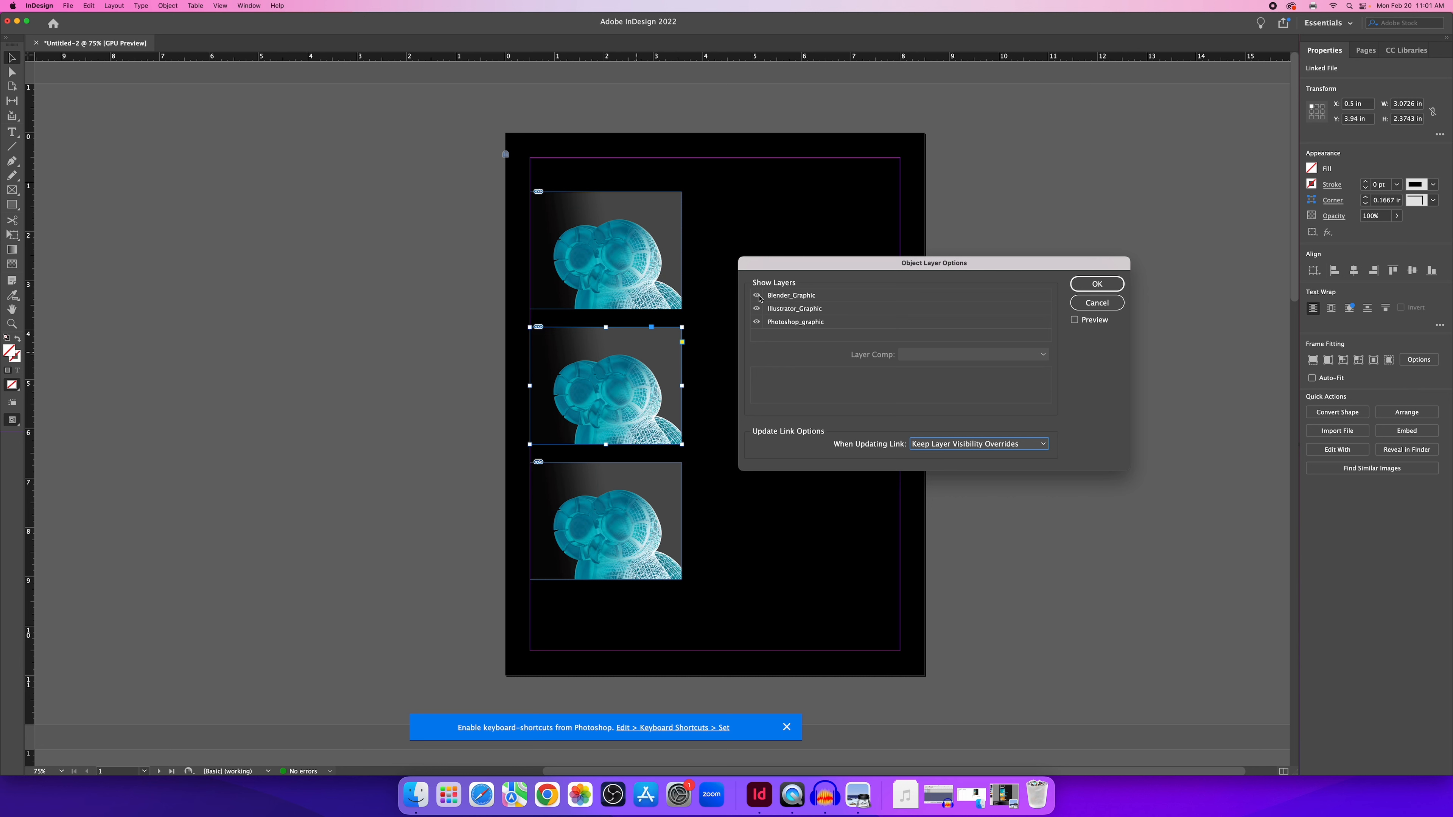
{"action": "left_click", "coordinate": [1075, 320]}
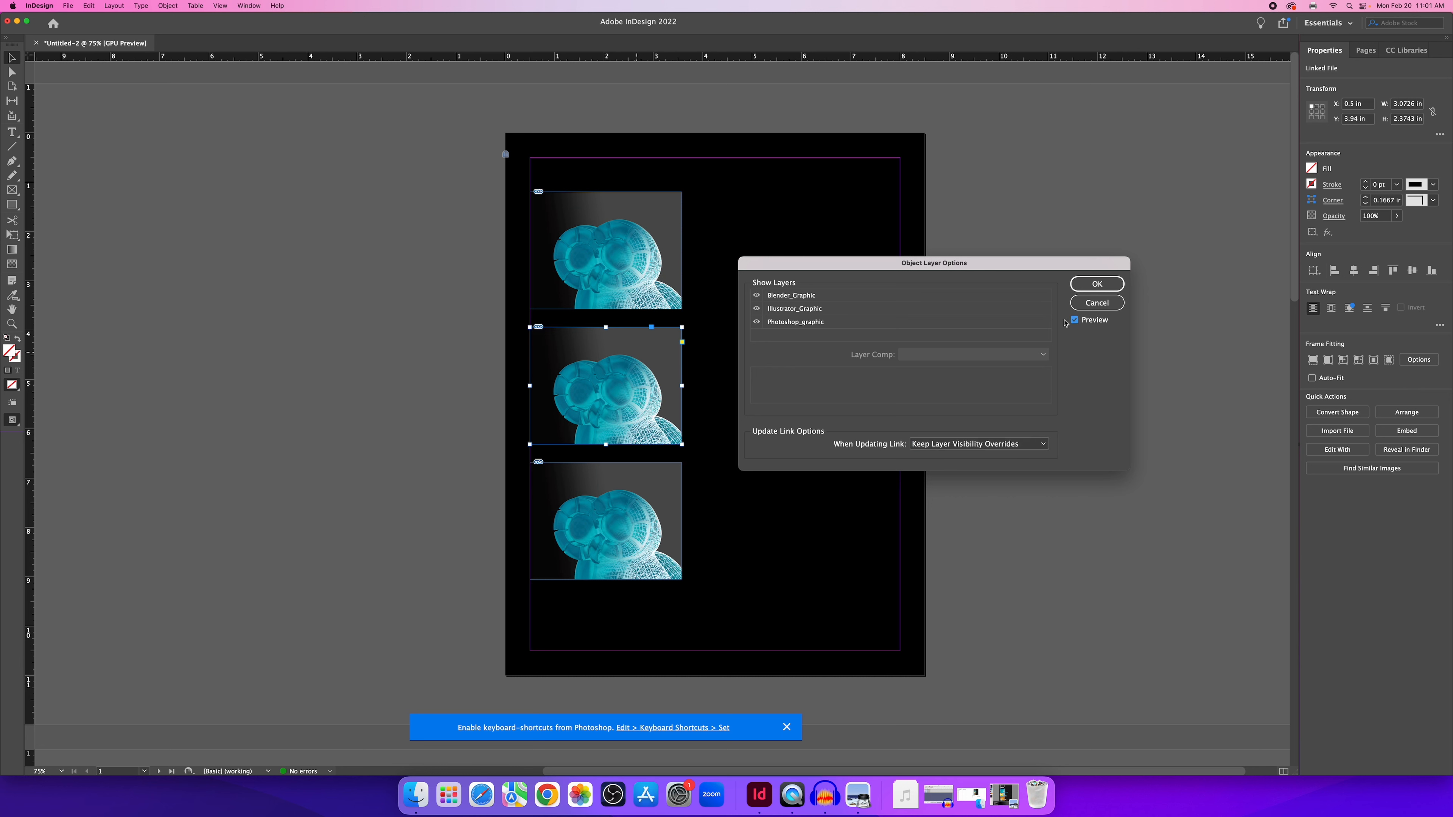
{"action": "left_click", "coordinate": [757, 296]}
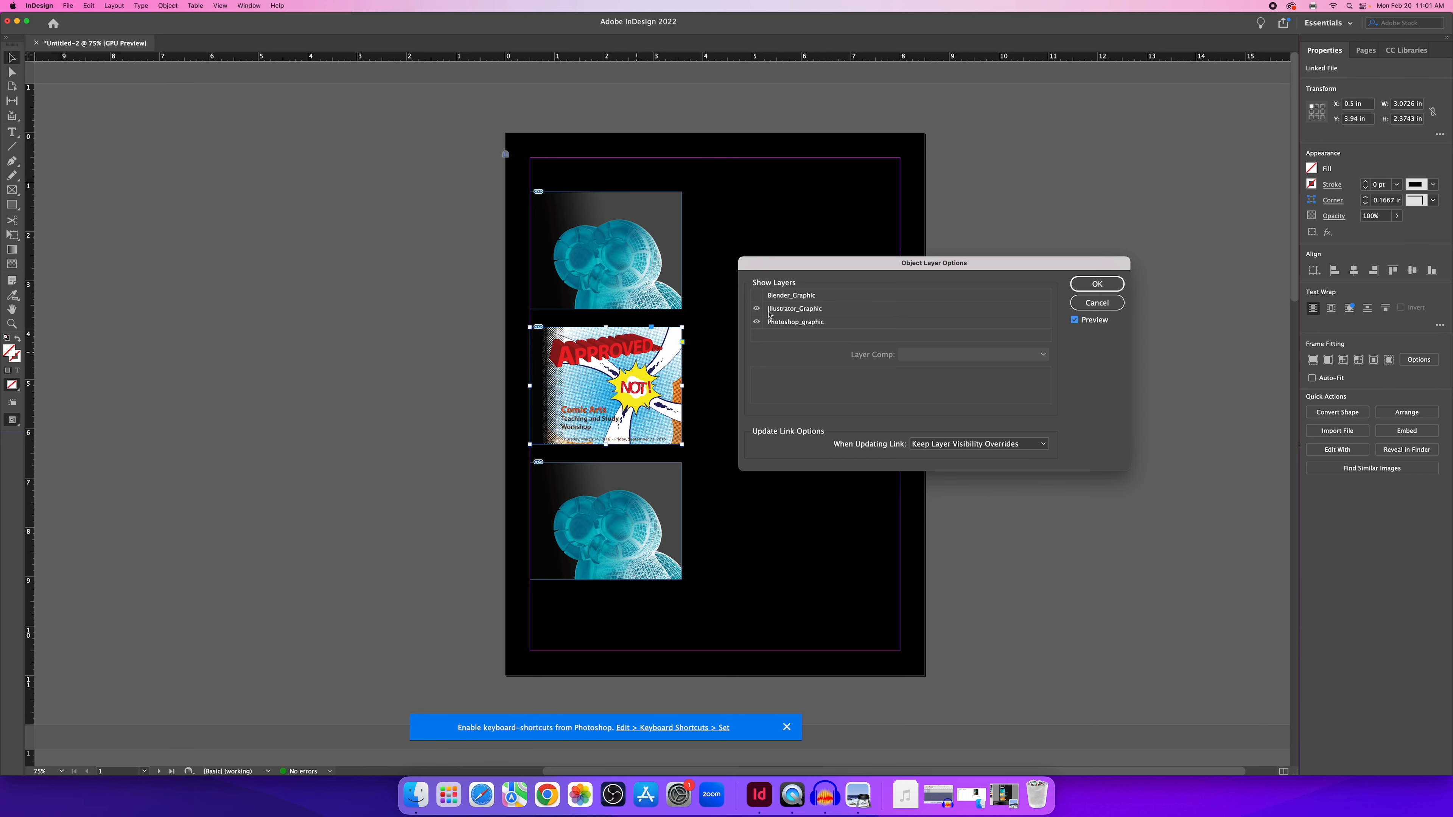
{"action": "left_click", "coordinate": [757, 322]}
{"action": "left_click", "coordinate": [1087, 289]}
{"action": "left_click", "coordinate": [657, 477]}
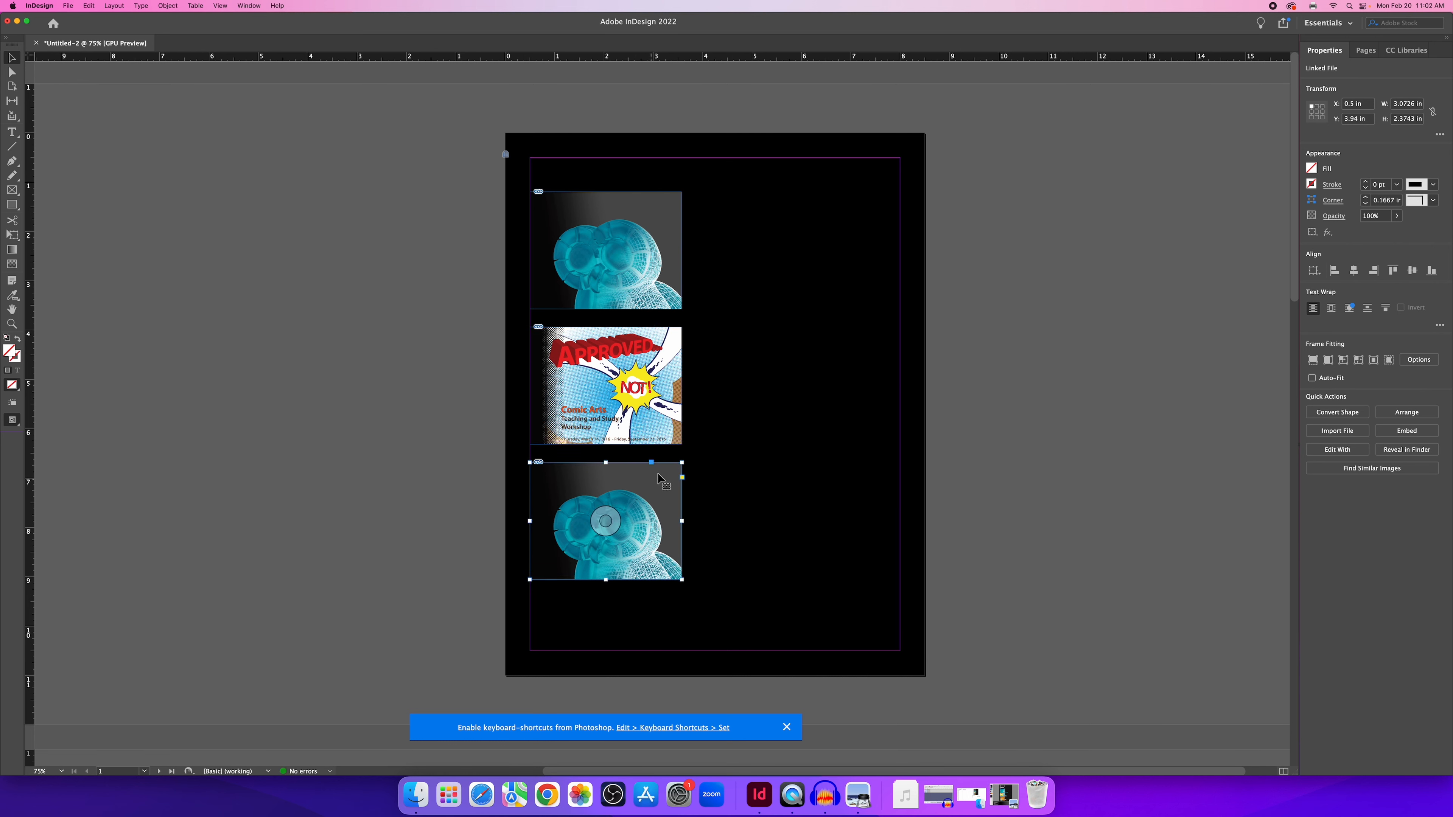
In the bottom frame's Object Layer Options, hide Blender_Graphic and Illustrator_Graphic, leaving Photoshop_graphic.
{"action": "right_click", "coordinate": [658, 476]}
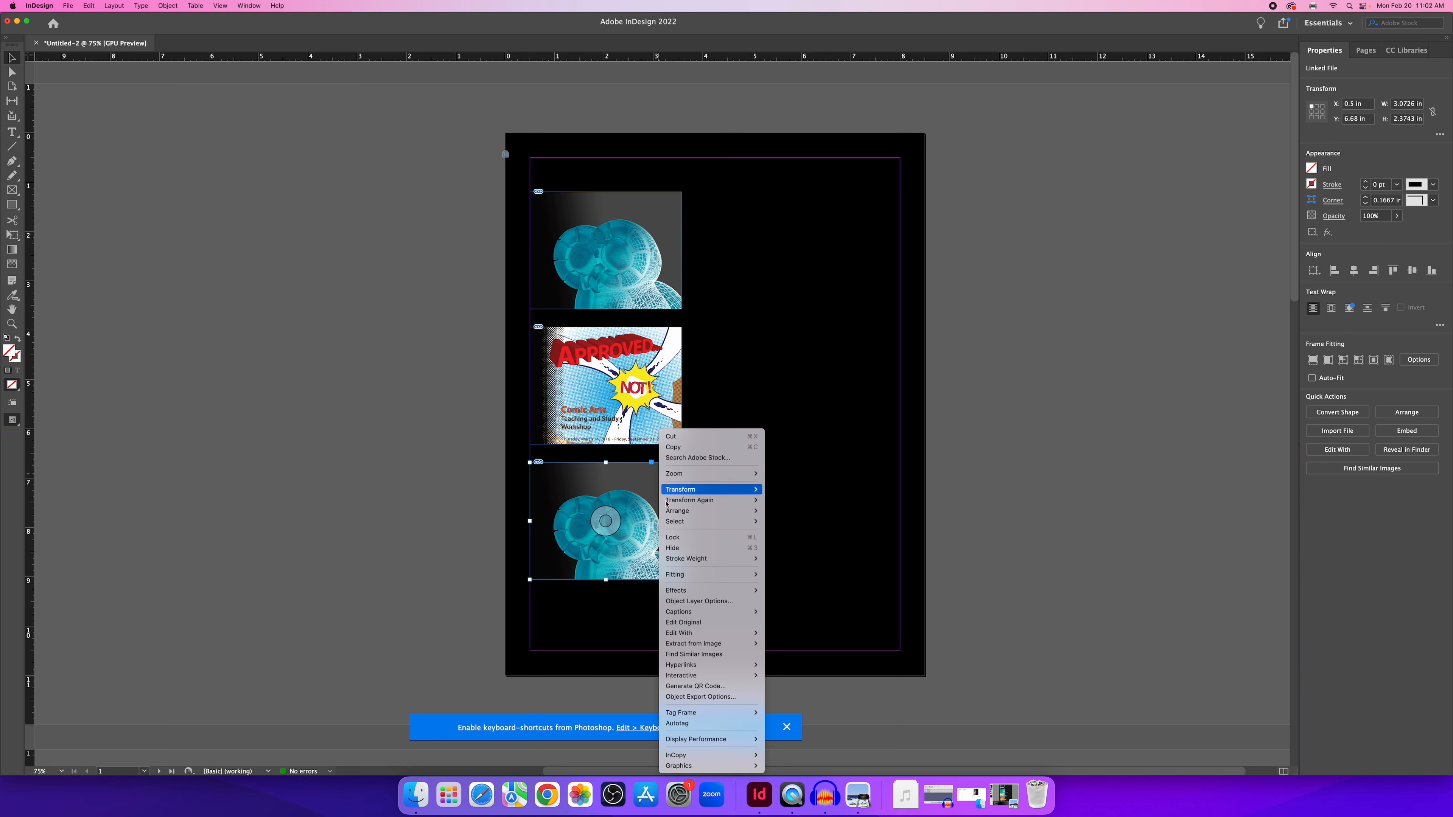
{"action": "mouse_move", "coordinate": [706, 634]}
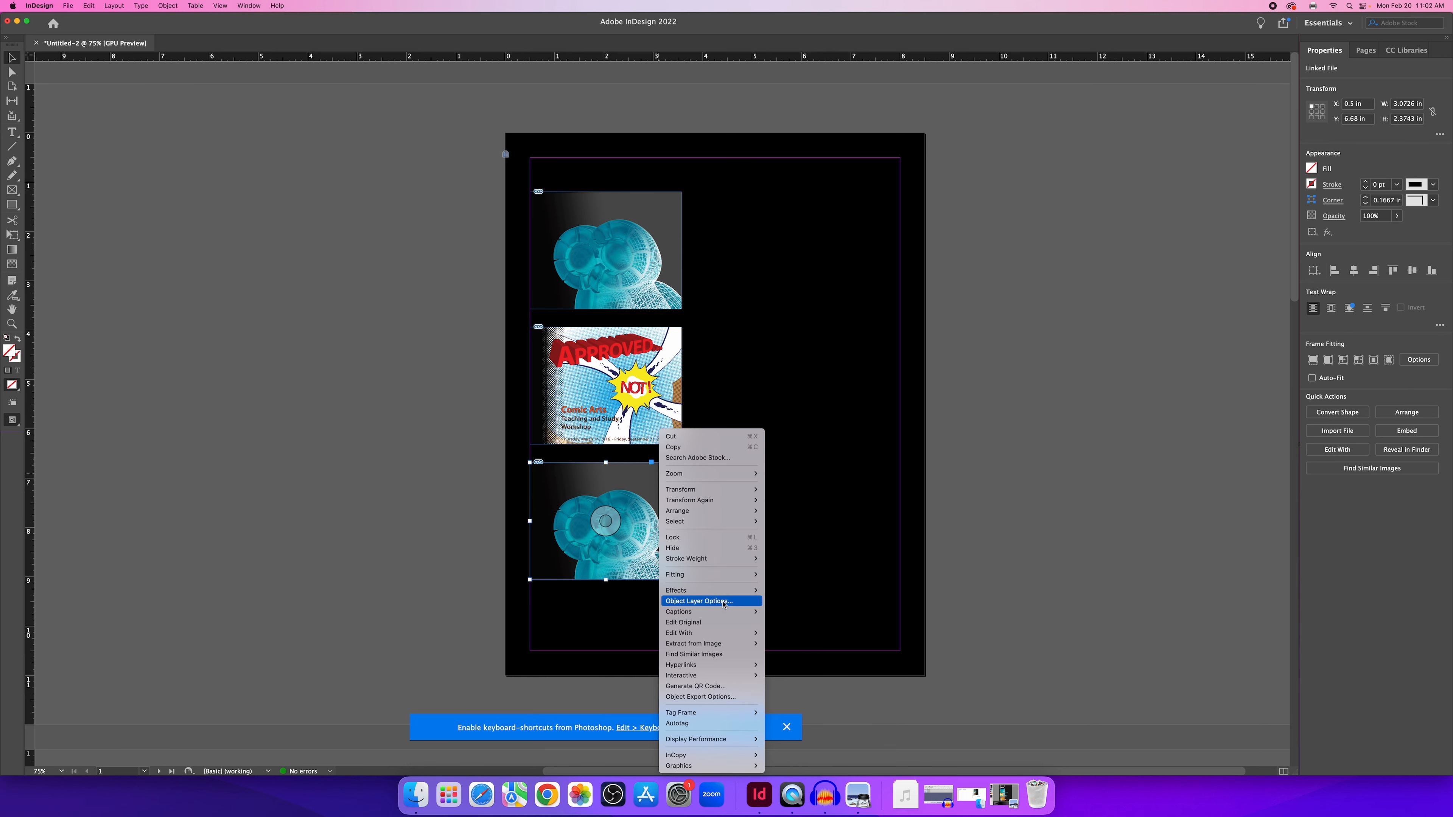
{"action": "left_click", "coordinate": [698, 601]}
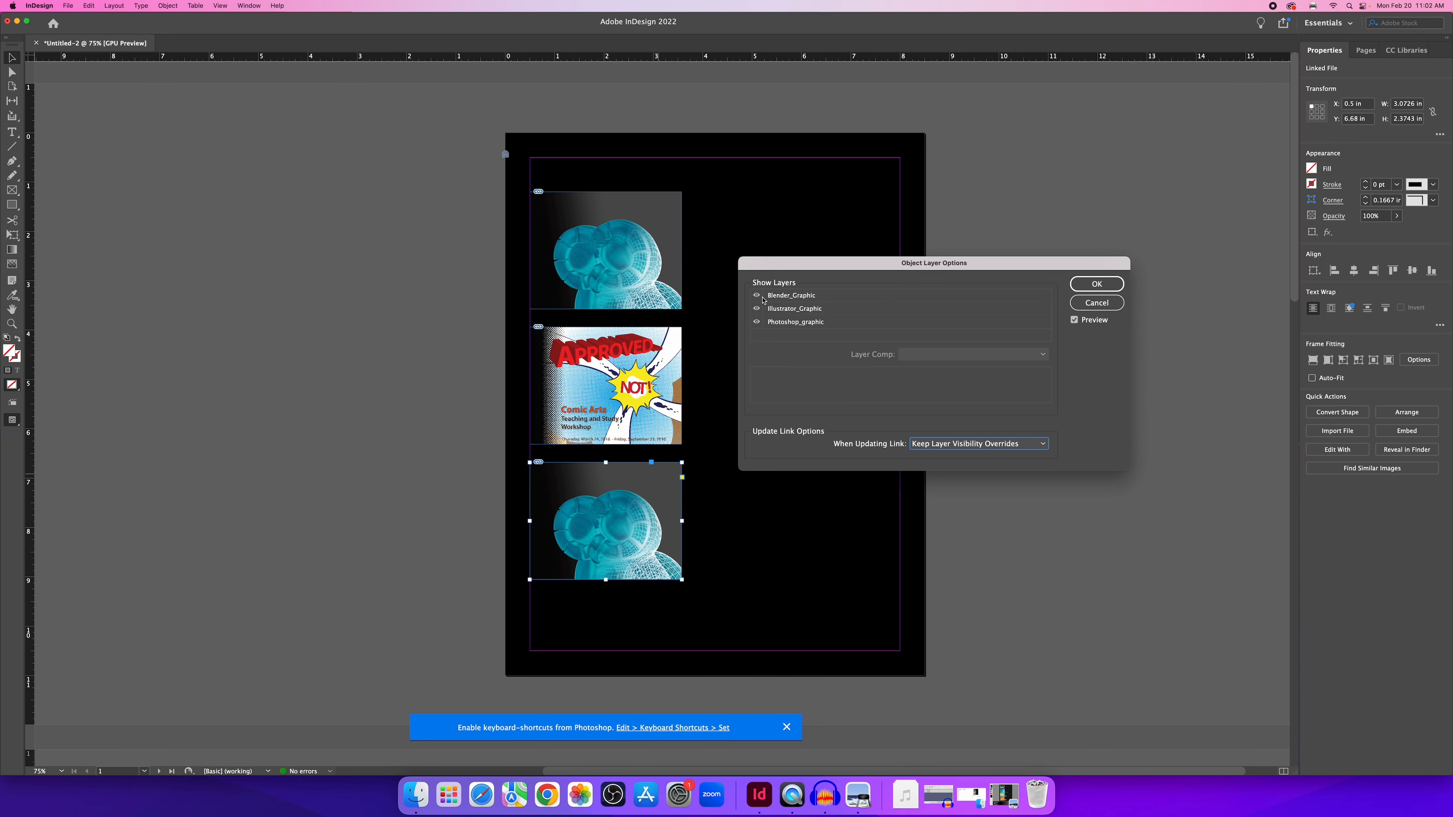
{"action": "left_click", "coordinate": [756, 296]}
{"action": "left_click", "coordinate": [756, 308]}
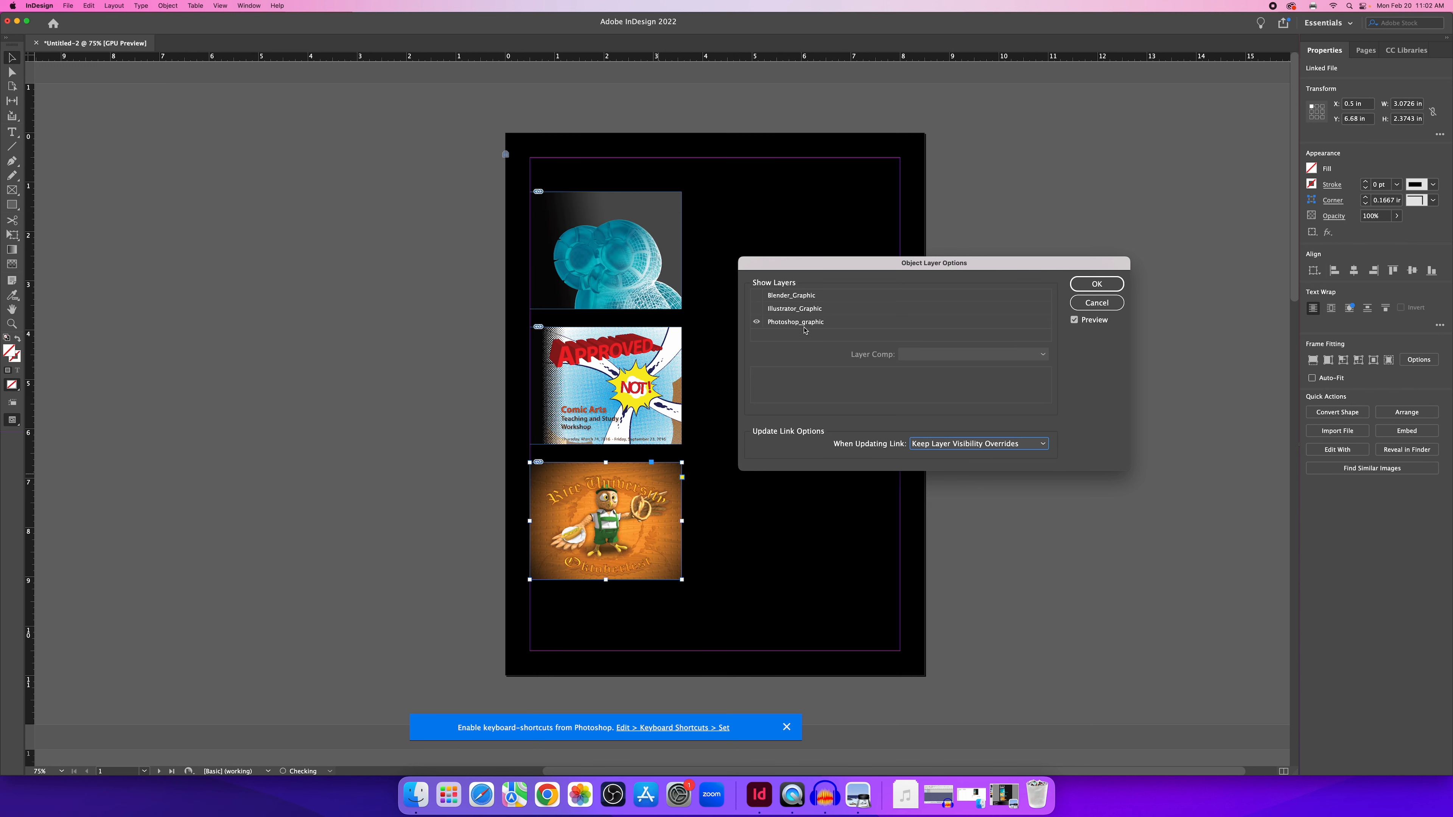
{"action": "left_click", "coordinate": [1097, 284]}
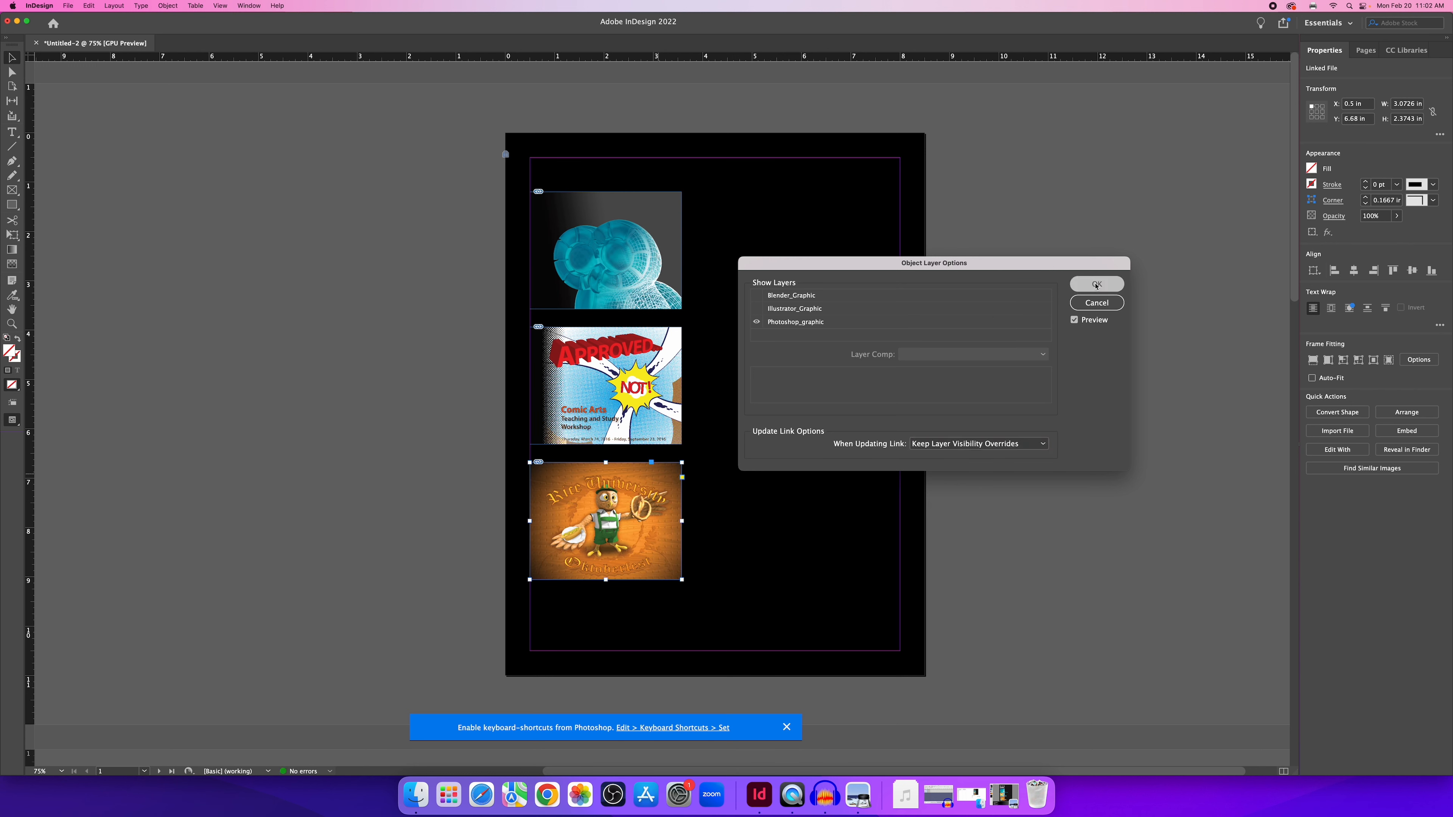
{"action": "left_click", "coordinate": [833, 286]}
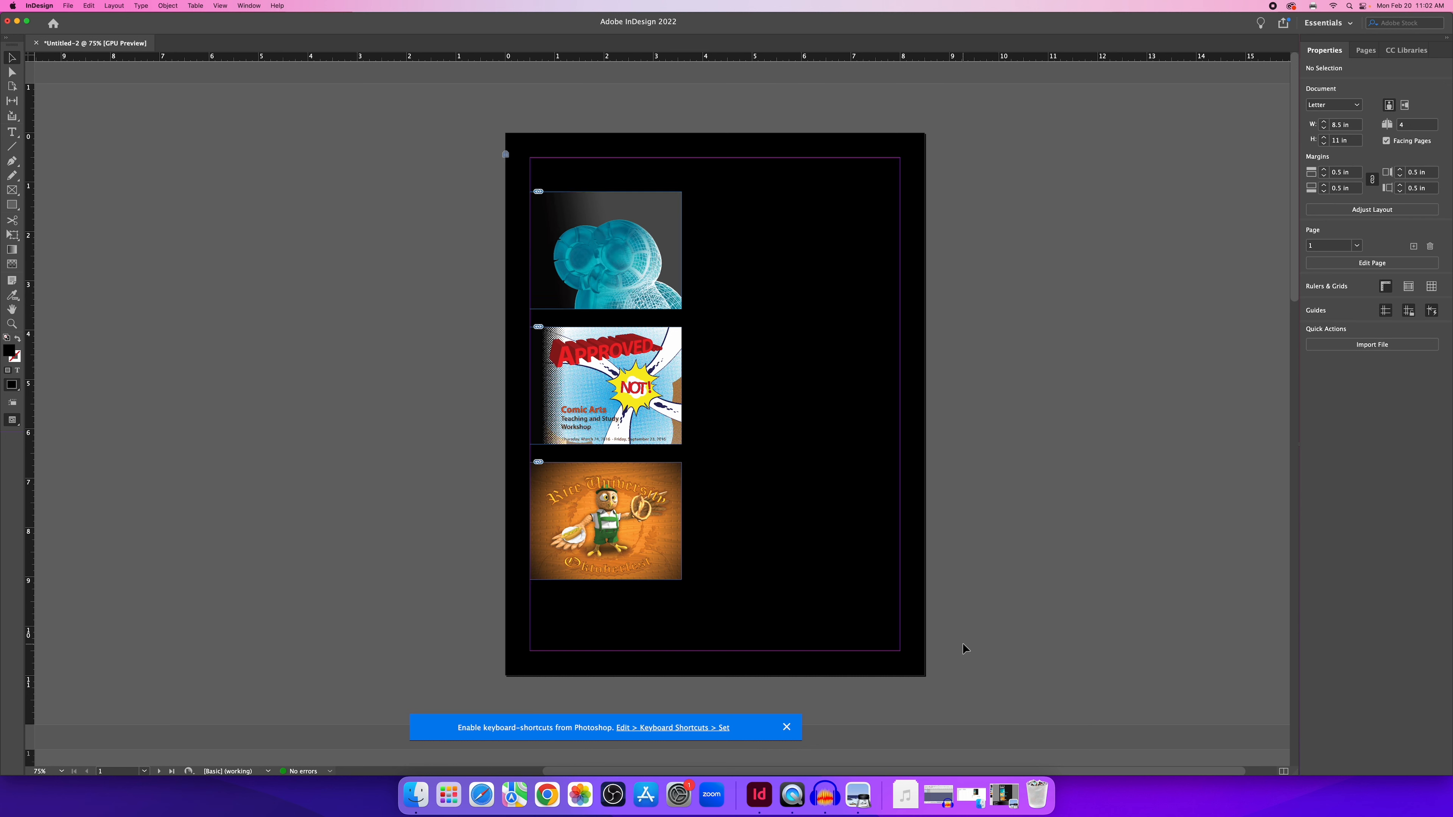
{"action": "left_click", "coordinate": [1004, 794]}
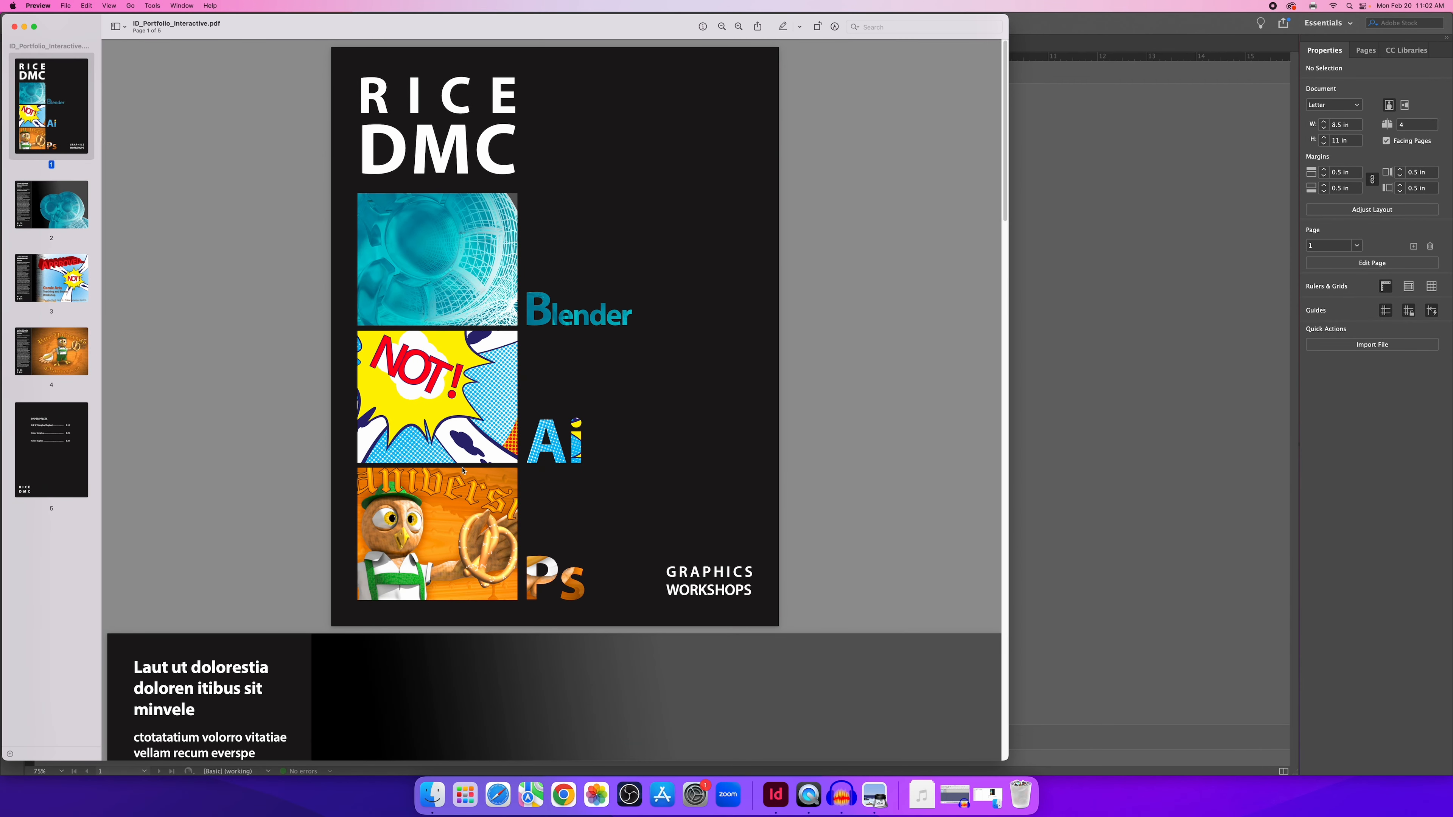
{"action": "left_click", "coordinate": [1121, 309]}
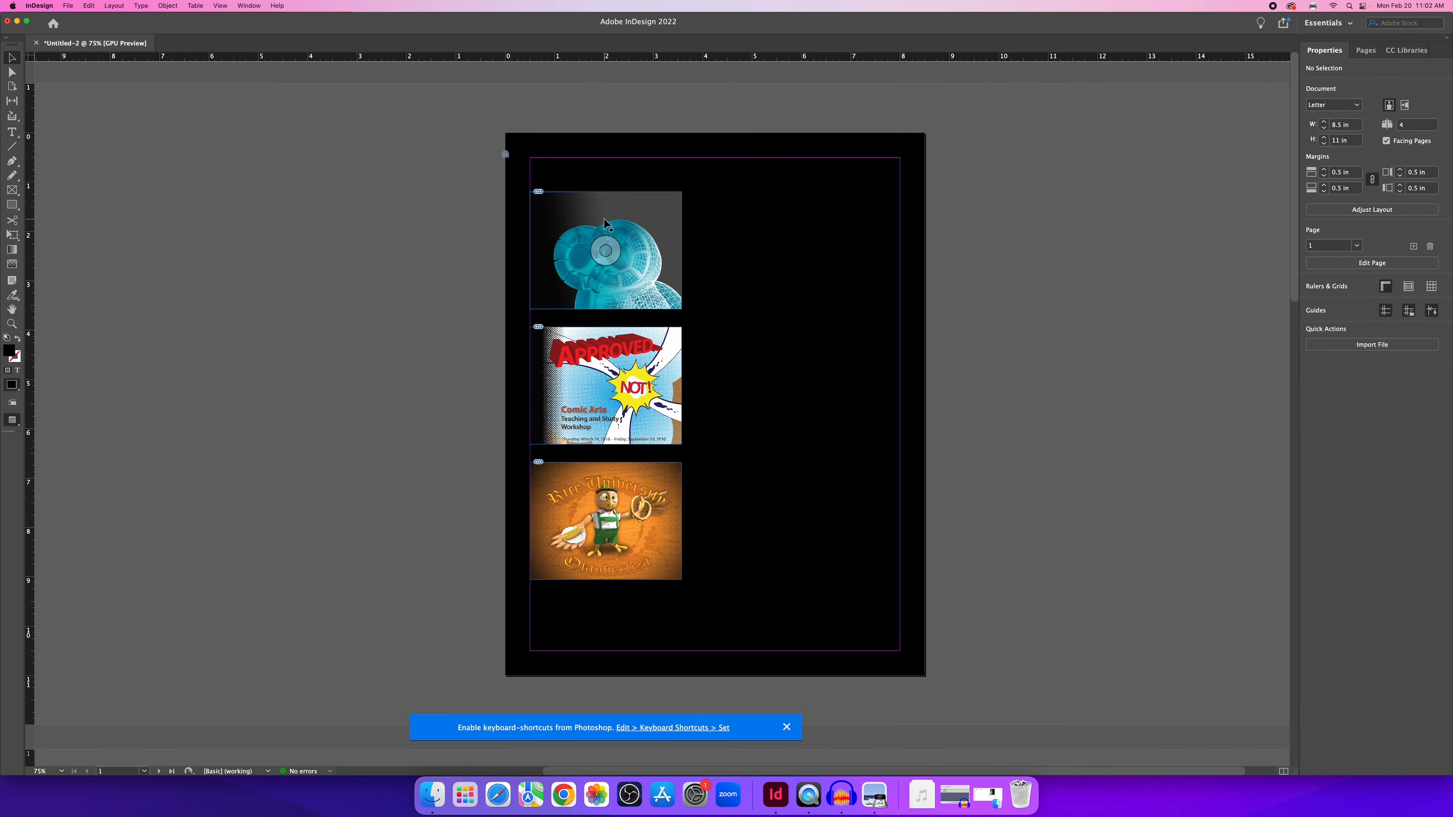
{"action": "scroll", "coordinate": [607, 223], "scroll_direction": "up", "scroll_amount": 2}
{"action": "scroll", "coordinate": [605, 223], "scroll_direction": "up", "scroll_amount": 2}
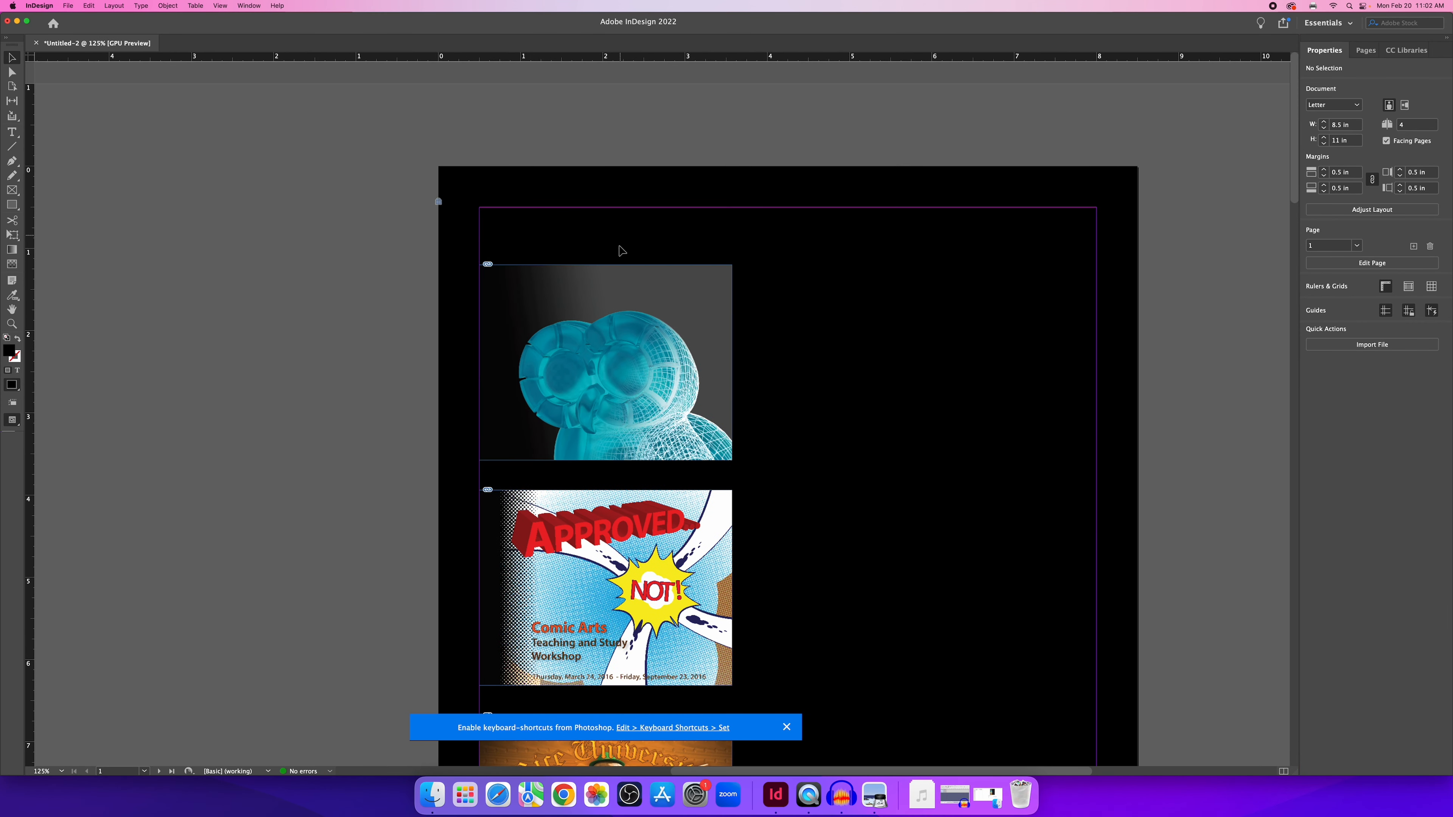
Enlarge the cyan Blender render and shift it up-left to fill the top frame.
{"action": "left_click", "coordinate": [603, 370]}
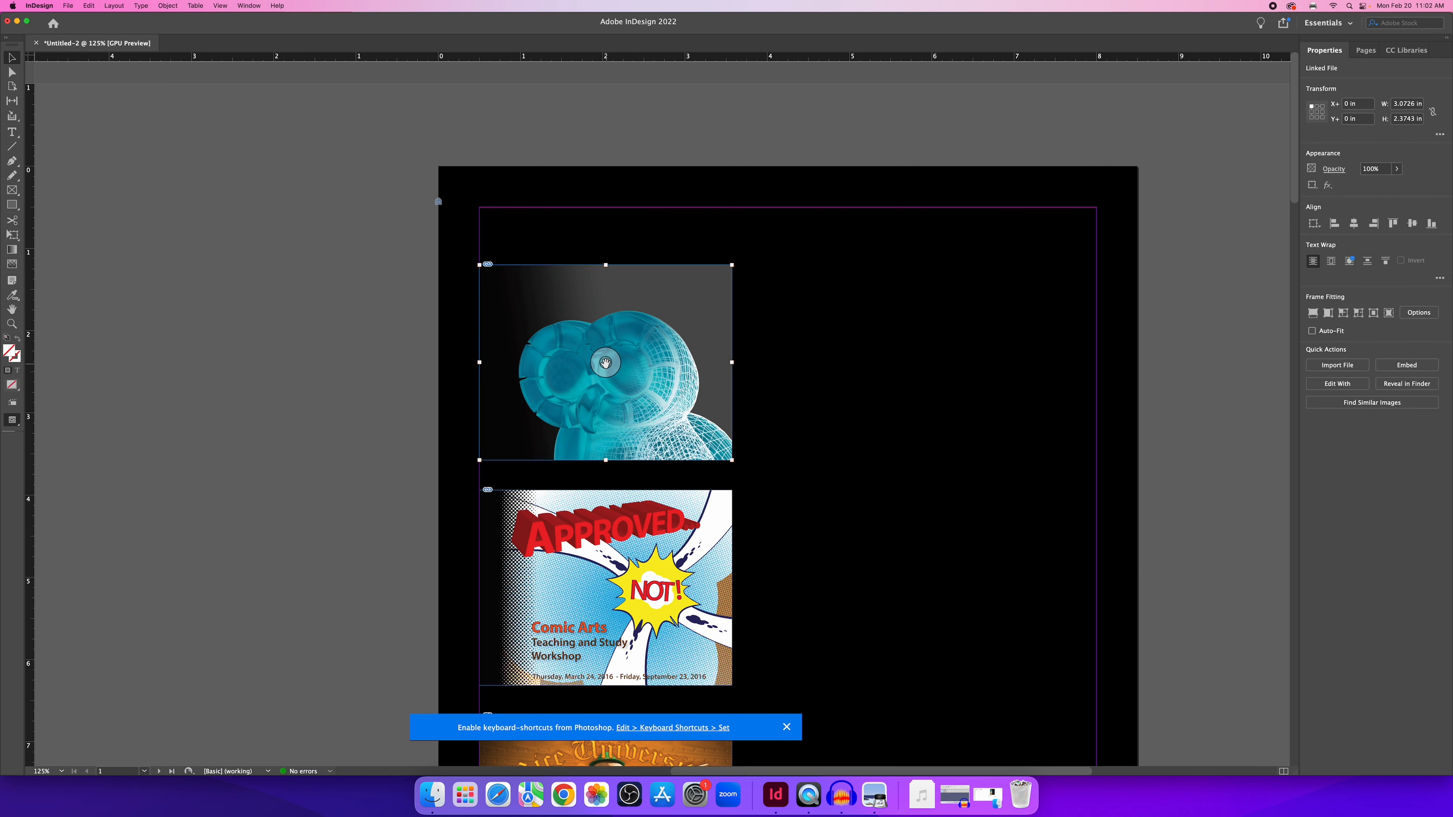
{"action": "left_click_drag", "start_coordinate": [664, 316], "coordinate": [588, 289]}
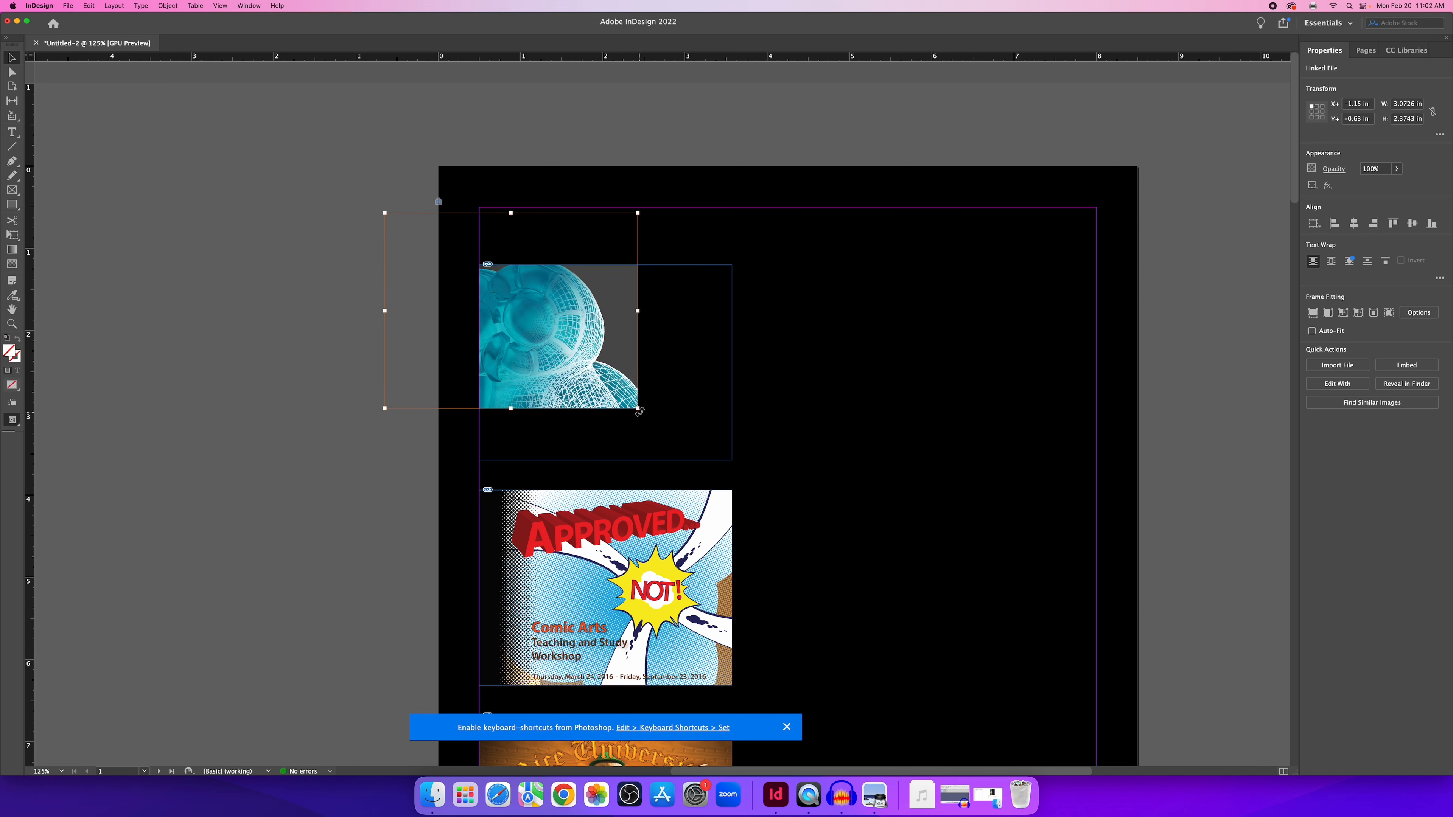
{"action": "left_click_drag", "start_coordinate": [639, 410], "coordinate": [809, 511]}
{"action": "left_click_drag", "start_coordinate": [684, 376], "coordinate": [663, 341]}
{"action": "scroll", "coordinate": [623, 448], "scroll_direction": "down", "scroll_amount": 1}
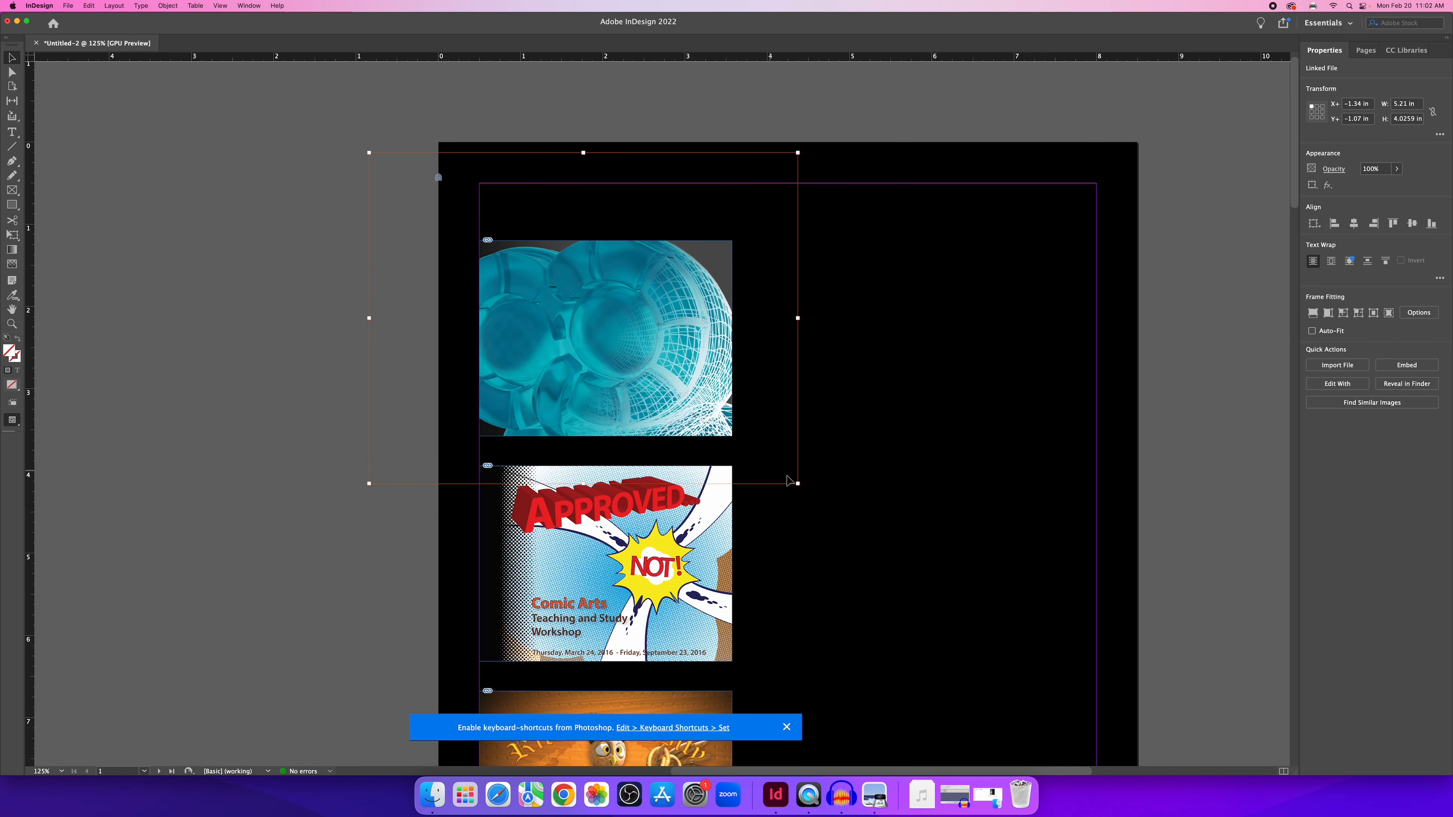
{"action": "left_click_drag", "start_coordinate": [798, 483], "coordinate": [852, 513]}
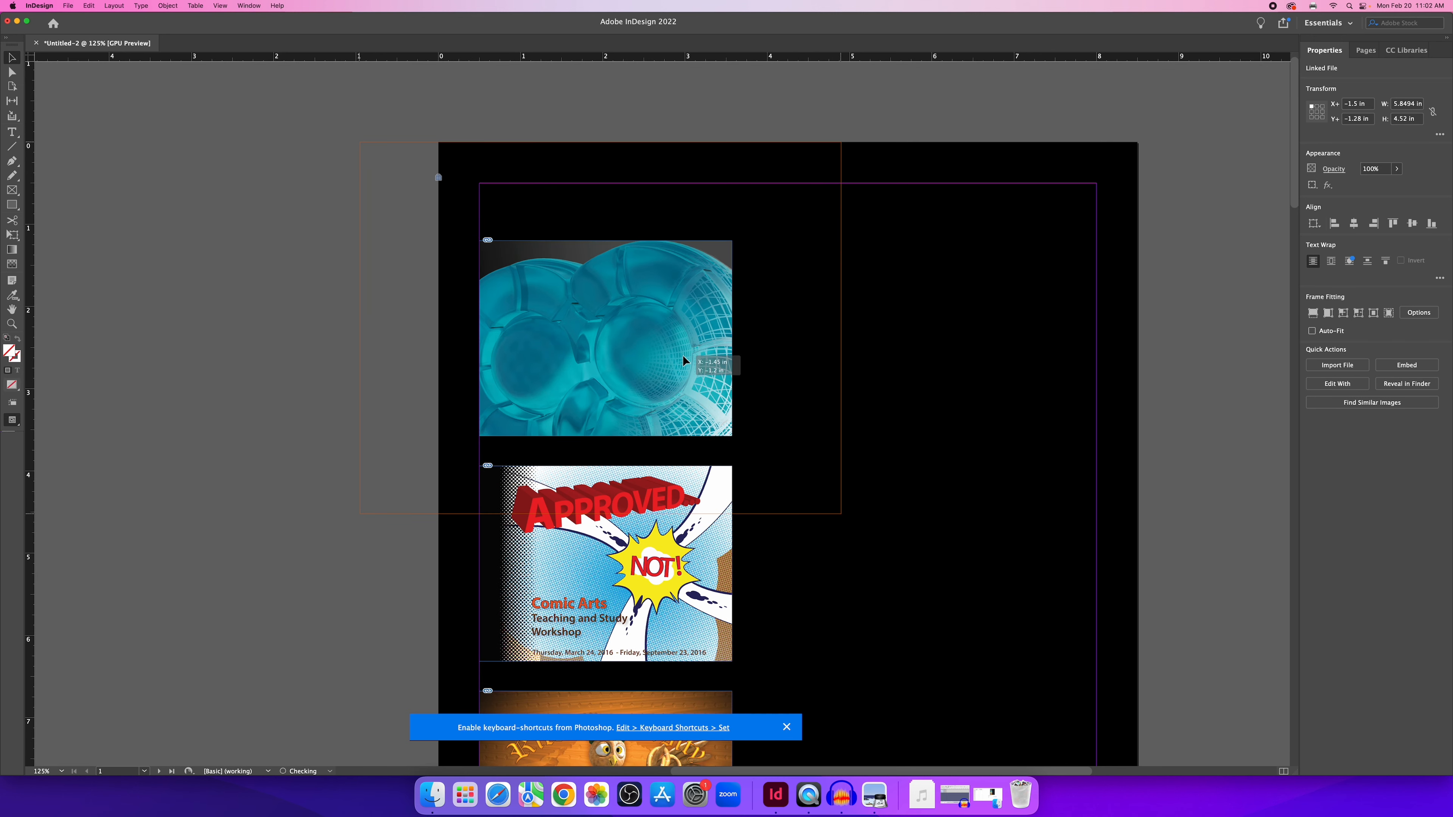
{"action": "left_click_drag", "start_coordinate": [702, 373], "coordinate": [662, 332]}
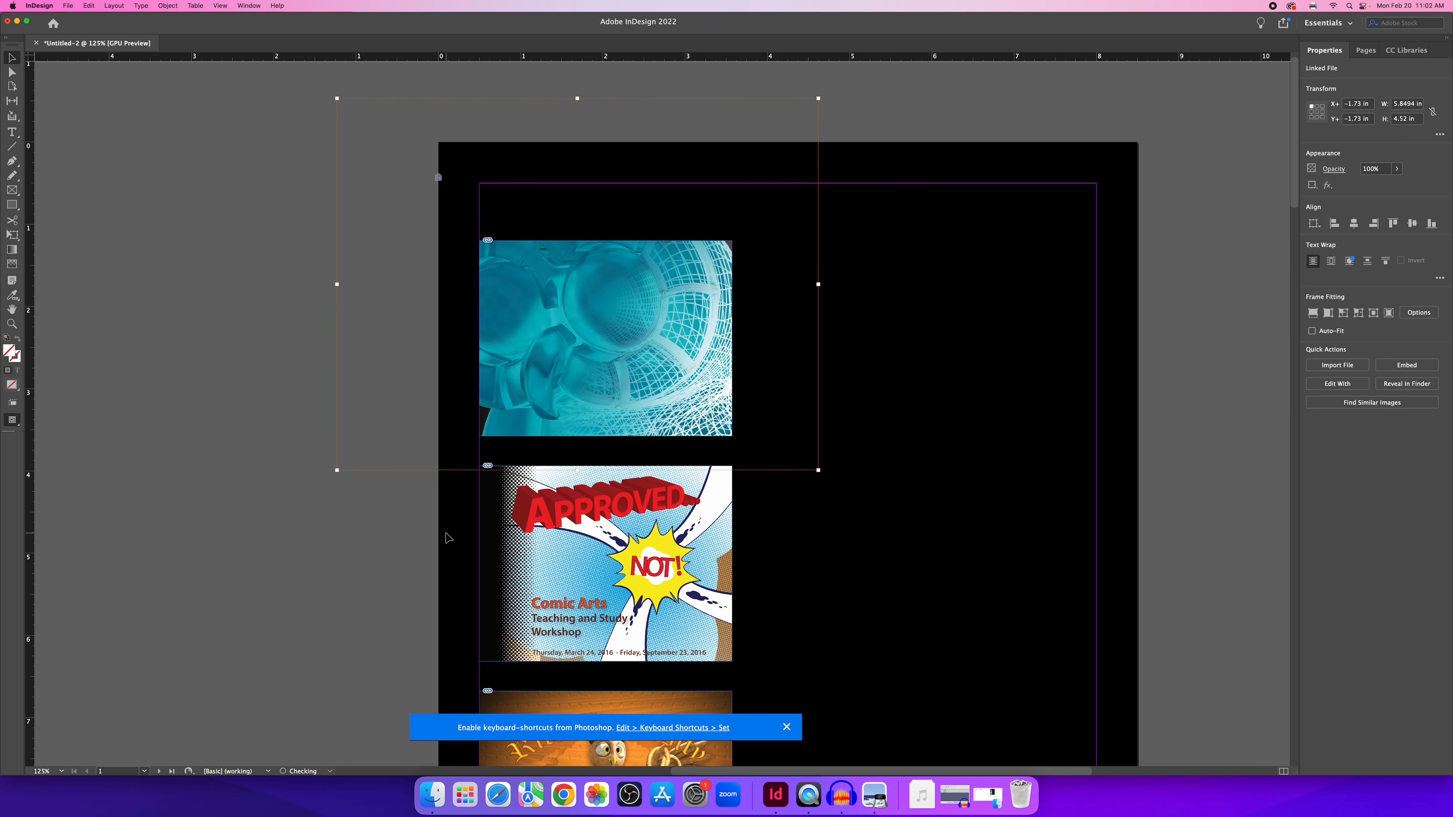
{"action": "left_click", "coordinate": [457, 541]}
{"action": "scroll", "coordinate": [493, 540], "scroll_direction": "down", "scroll_amount": 10}
{"action": "scroll", "coordinate": [496, 530], "scroll_direction": "up", "scroll_amount": 20}
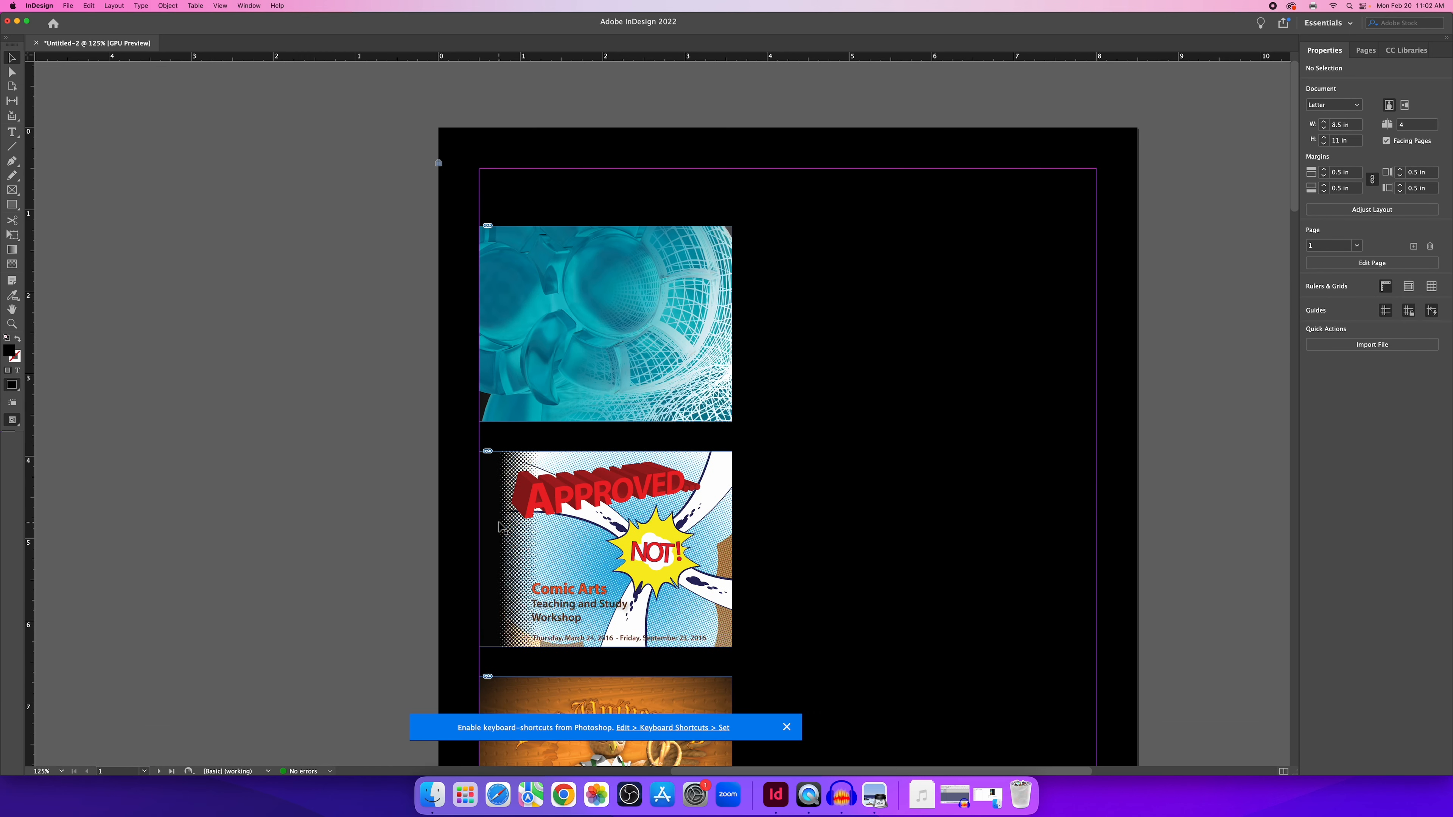
{"action": "scroll", "coordinate": [677, 421], "scroll_direction": "down", "scroll_amount": 7}
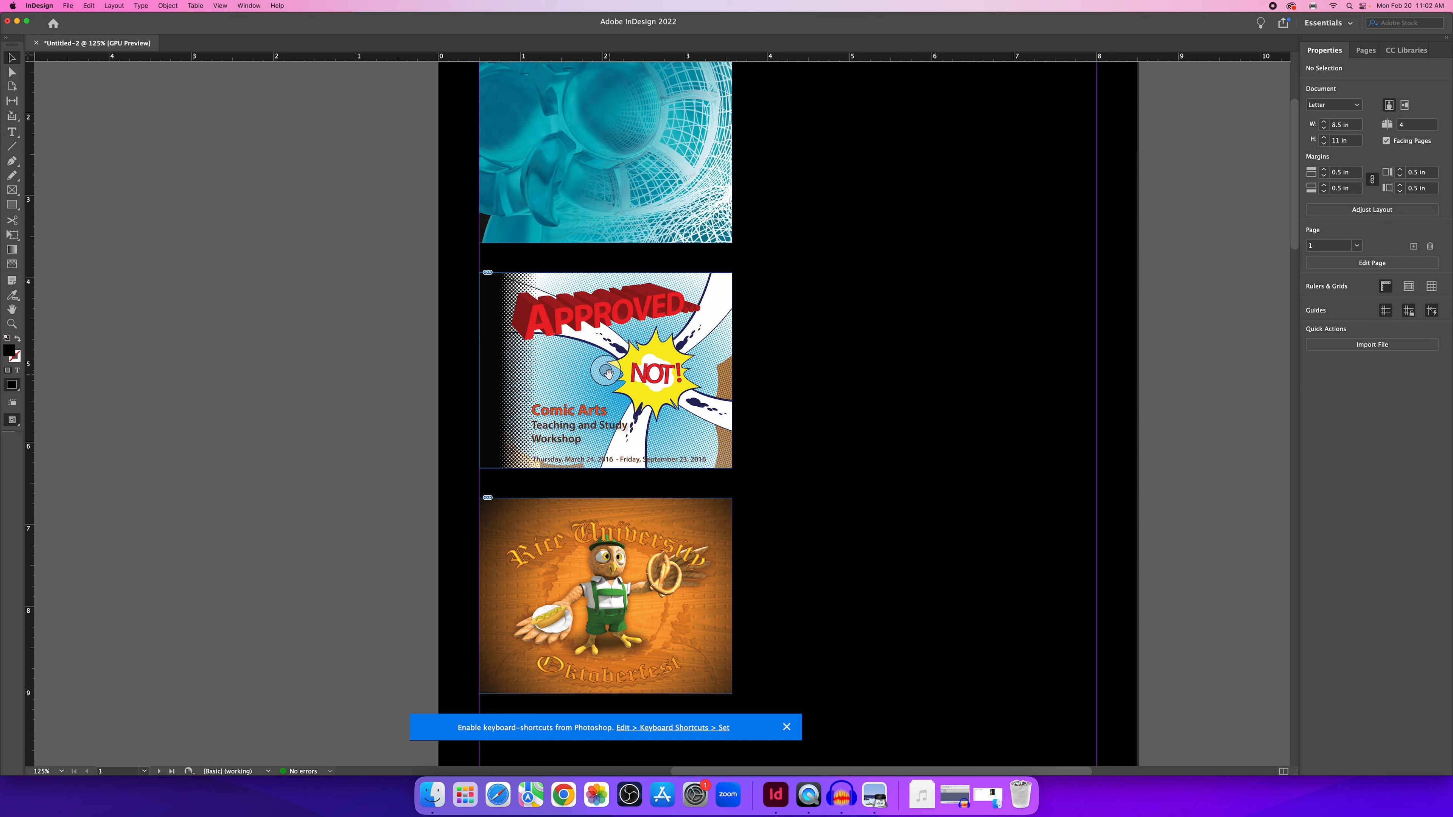
Scale up and reposition the comic art so NOT! fills the middle frame.
{"action": "left_click", "coordinate": [608, 373]}
{"action": "left_click_drag", "start_coordinate": [684, 381], "coordinate": [563, 320]}
{"action": "left_click_drag", "start_coordinate": [611, 405], "coordinate": [889, 549]}
{"action": "left_click_drag", "start_coordinate": [674, 351], "coordinate": [589, 320]}
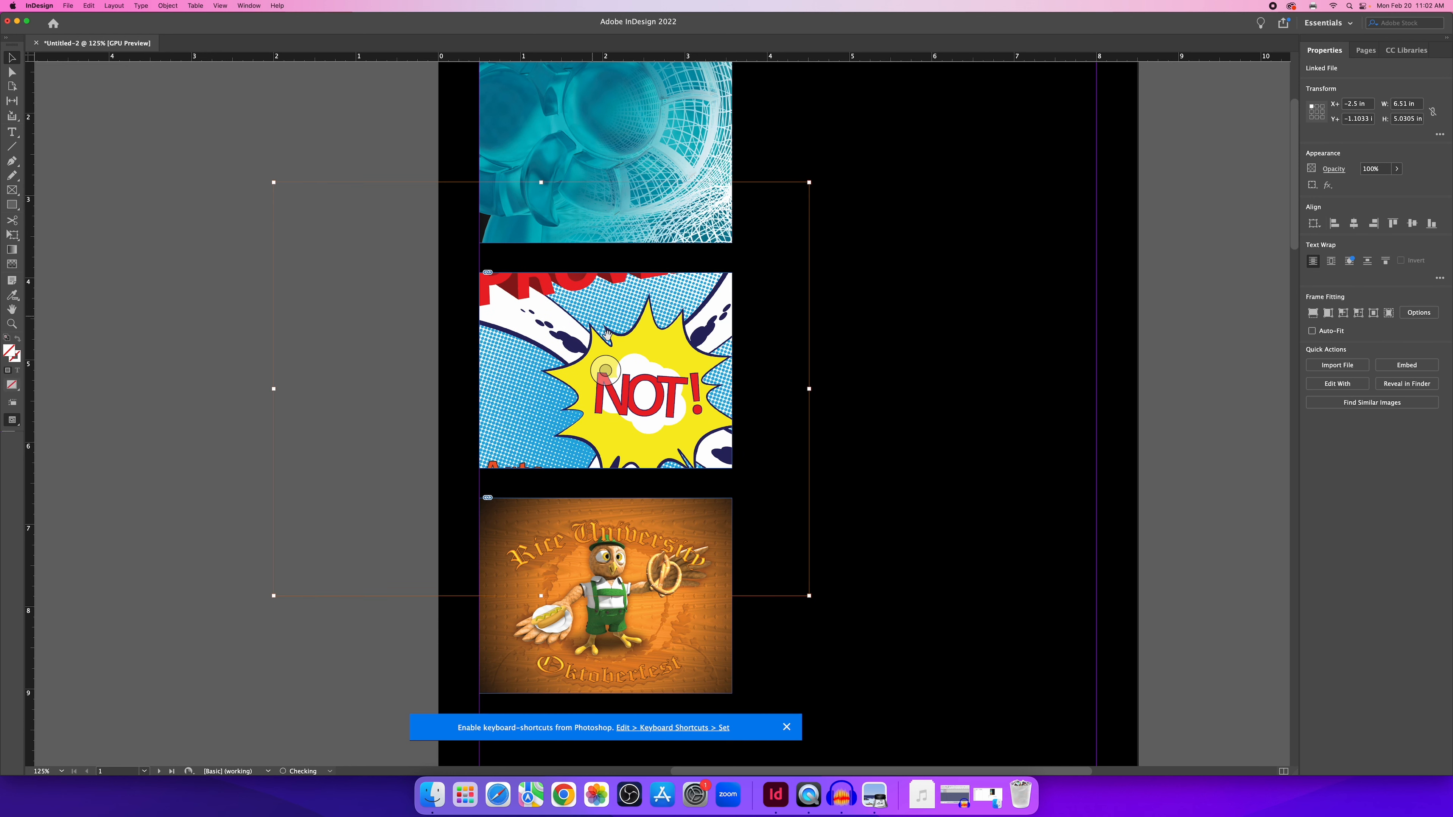
{"action": "left_click_drag", "start_coordinate": [668, 350], "coordinate": [585, 279]}
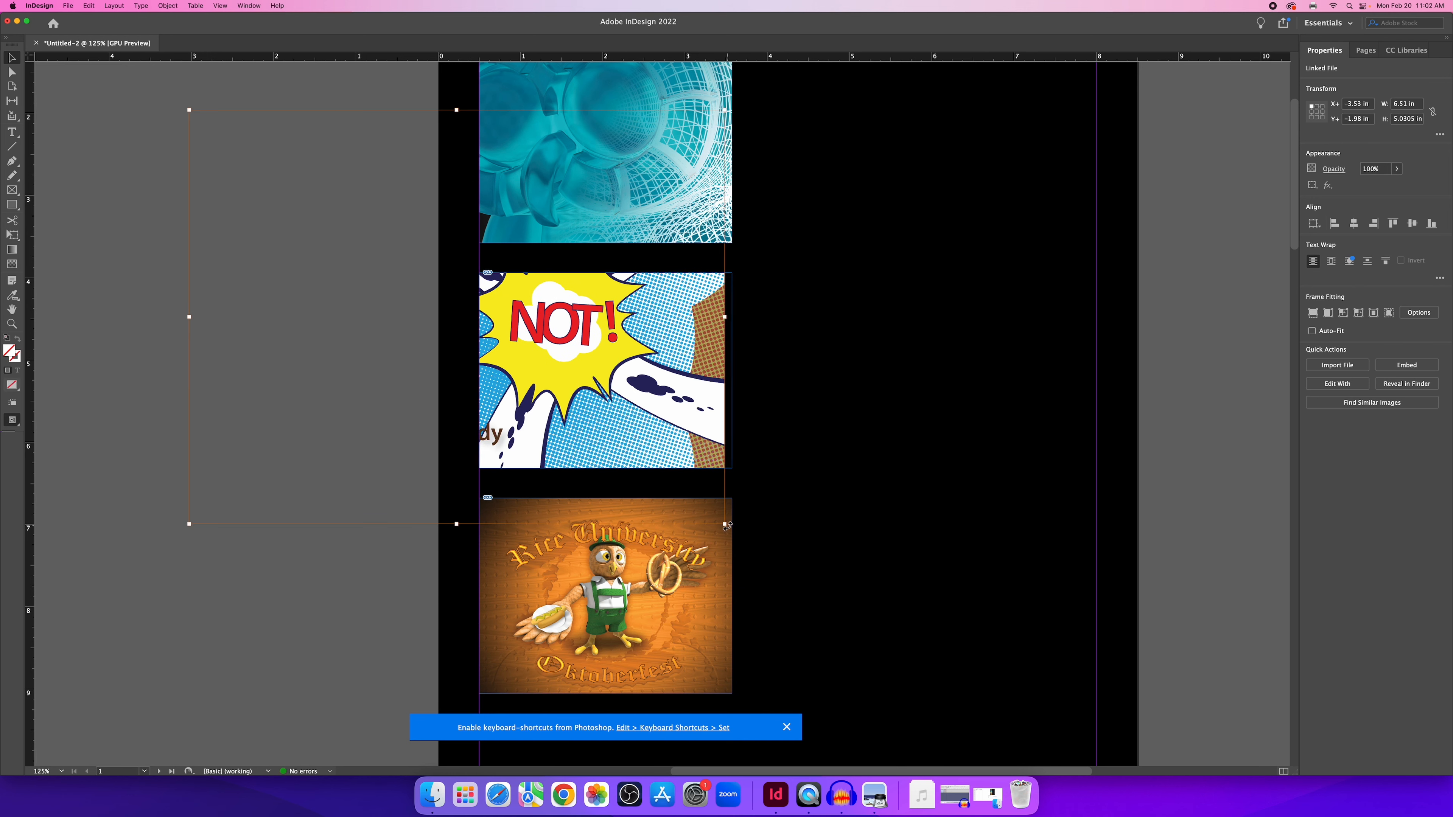
{"action": "left_click_drag", "start_coordinate": [725, 522], "coordinate": [791, 558]}
{"action": "mouse_move", "coordinate": [687, 423]}
{"action": "left_mouse_down"}
{"action": "mouse_move", "coordinate": [691, 408]}
{"action": "mouse_move", "coordinate": [696, 432]}
{"action": "left_mouse_up"}
{"action": "left_click", "coordinate": [339, 632]}
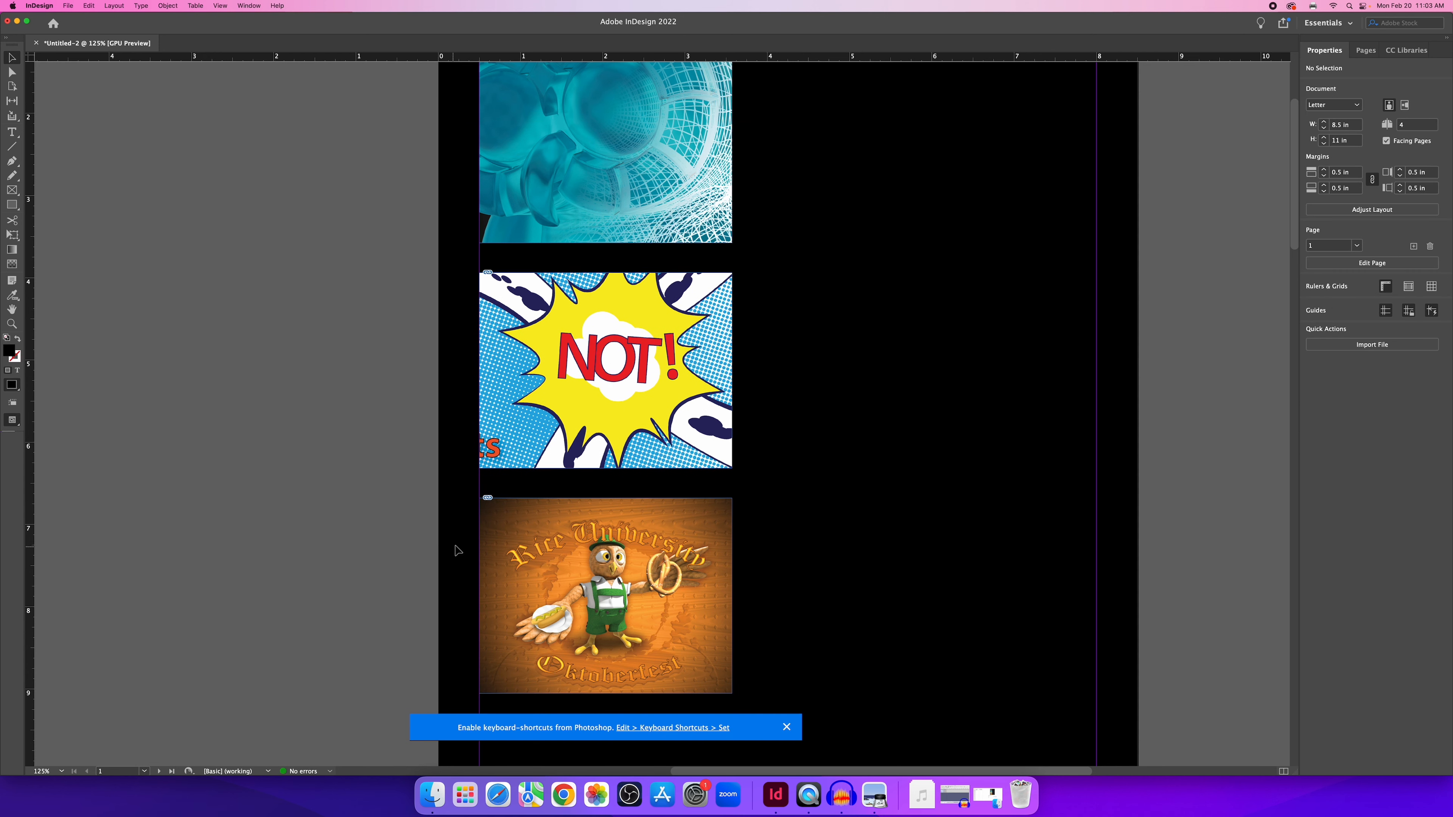
{"action": "scroll", "coordinate": [505, 526], "scroll_direction": "down", "scroll_amount": 2}
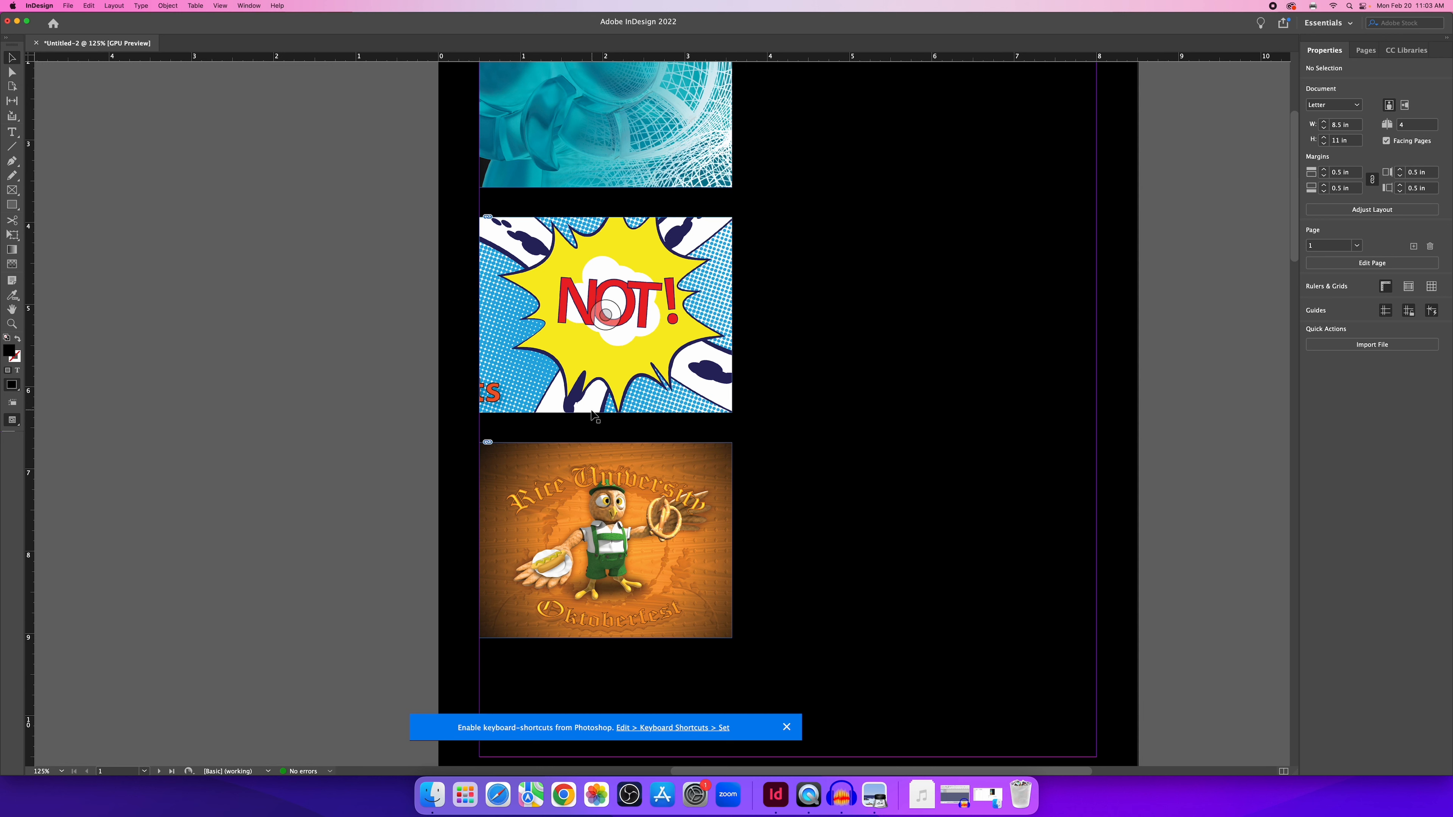
{"action": "scroll", "coordinate": [575, 529], "scroll_direction": "down", "scroll_amount": 2}
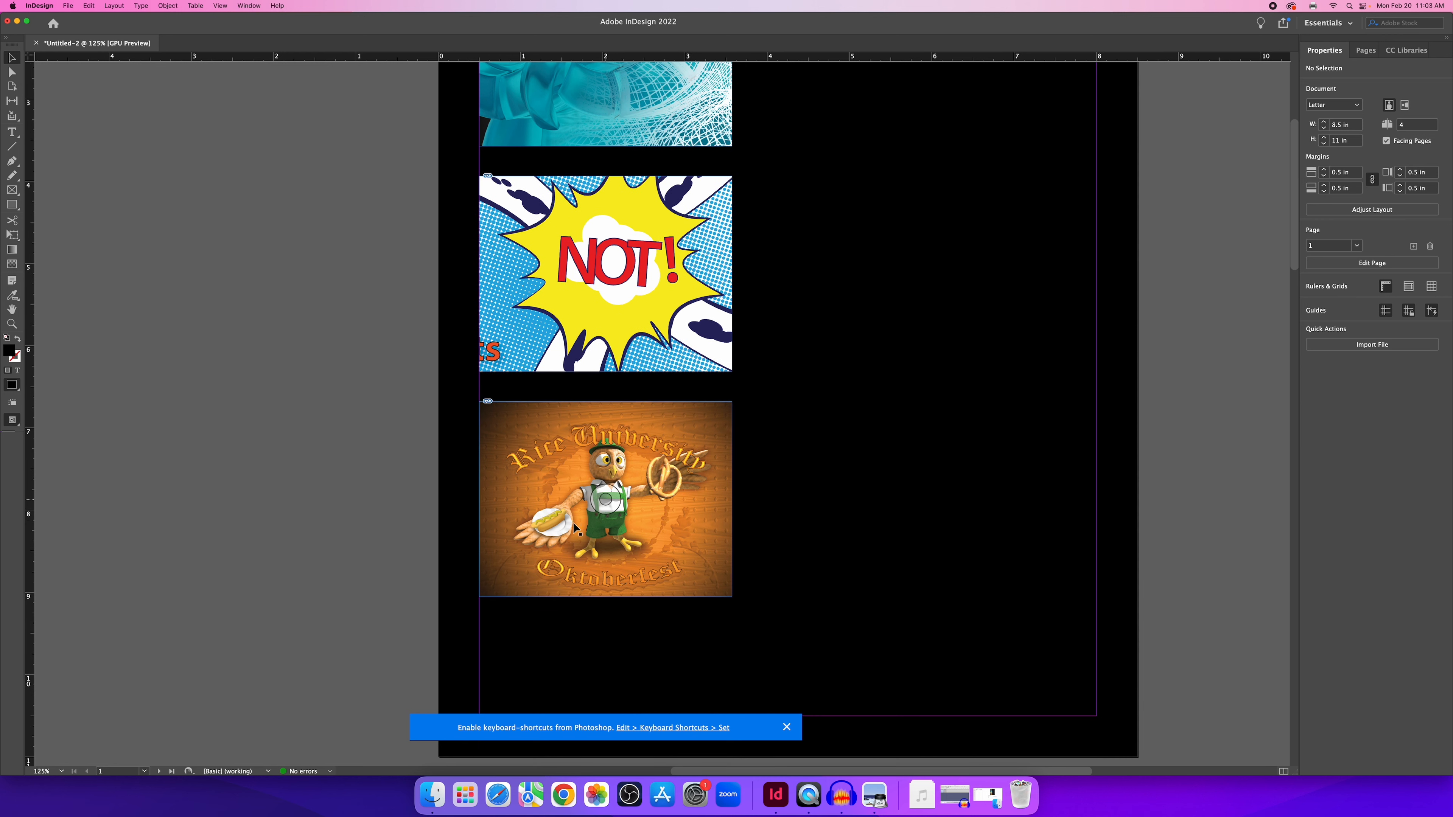
Shift the owl artwork down and left inside the bottom frame.
{"action": "left_click", "coordinate": [604, 501]}
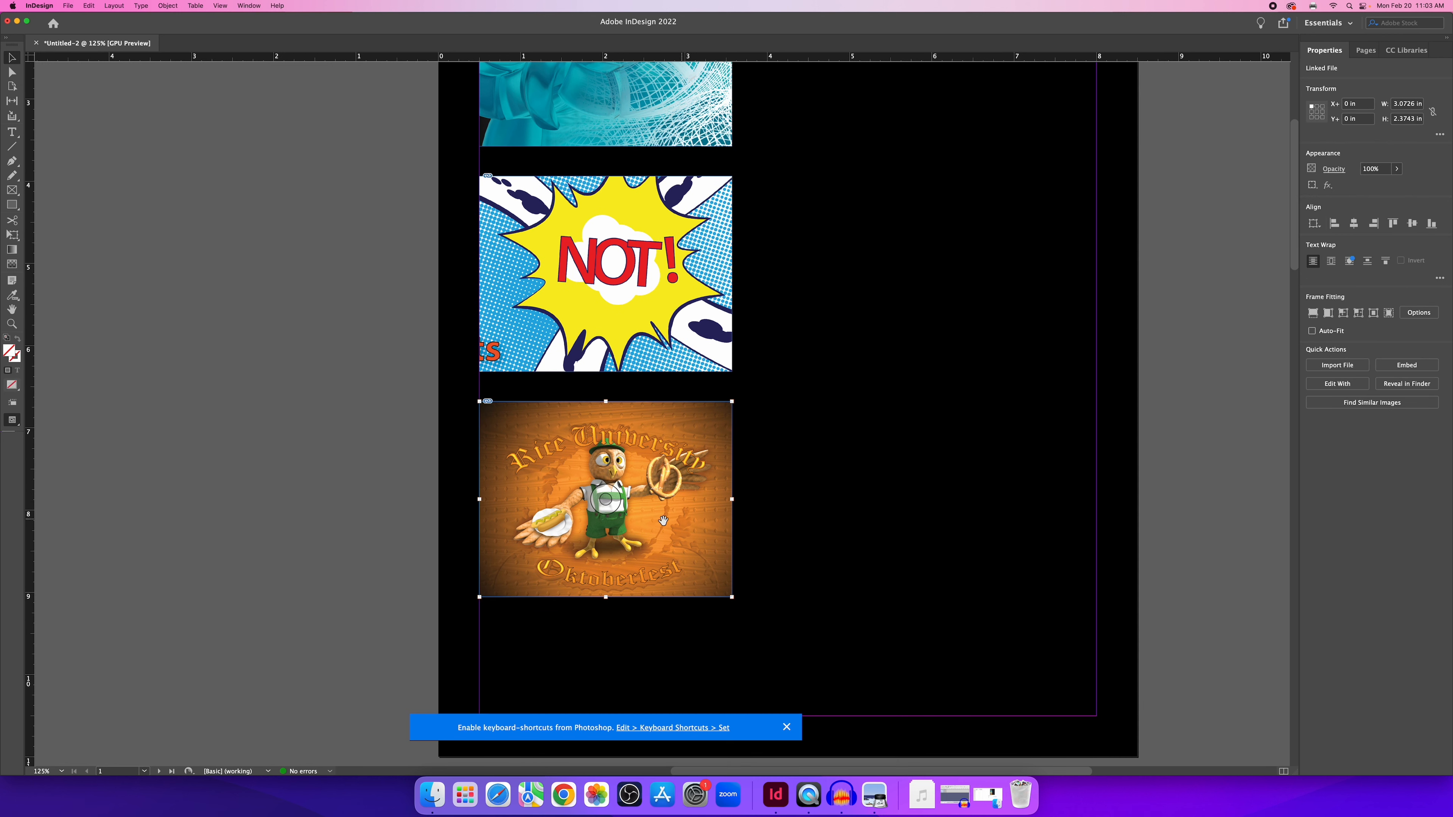
{"action": "left_click_drag", "start_coordinate": [703, 559], "coordinate": [870, 701]}
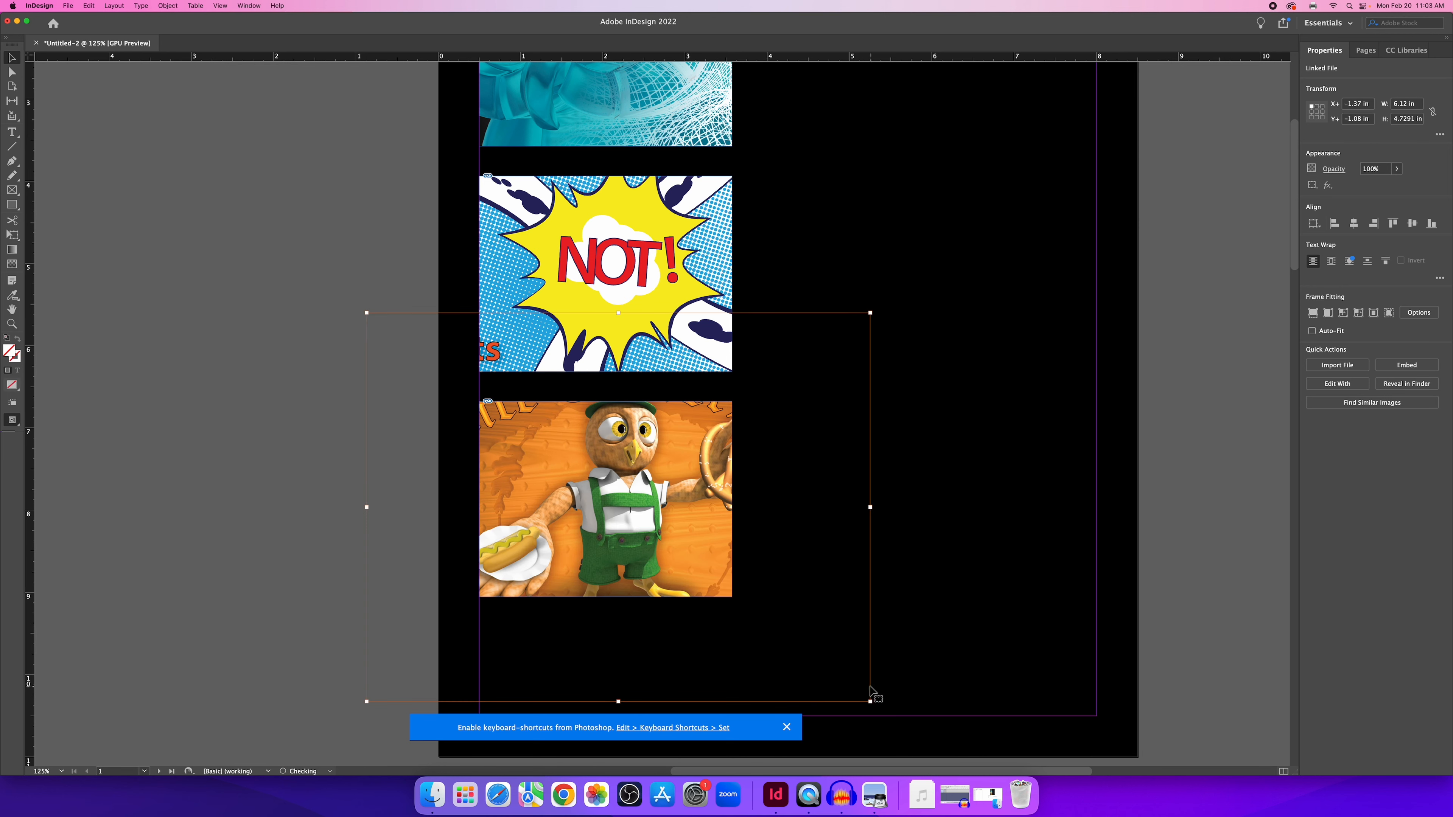
{"action": "left_click_drag", "start_coordinate": [691, 536], "coordinate": [664, 561]}
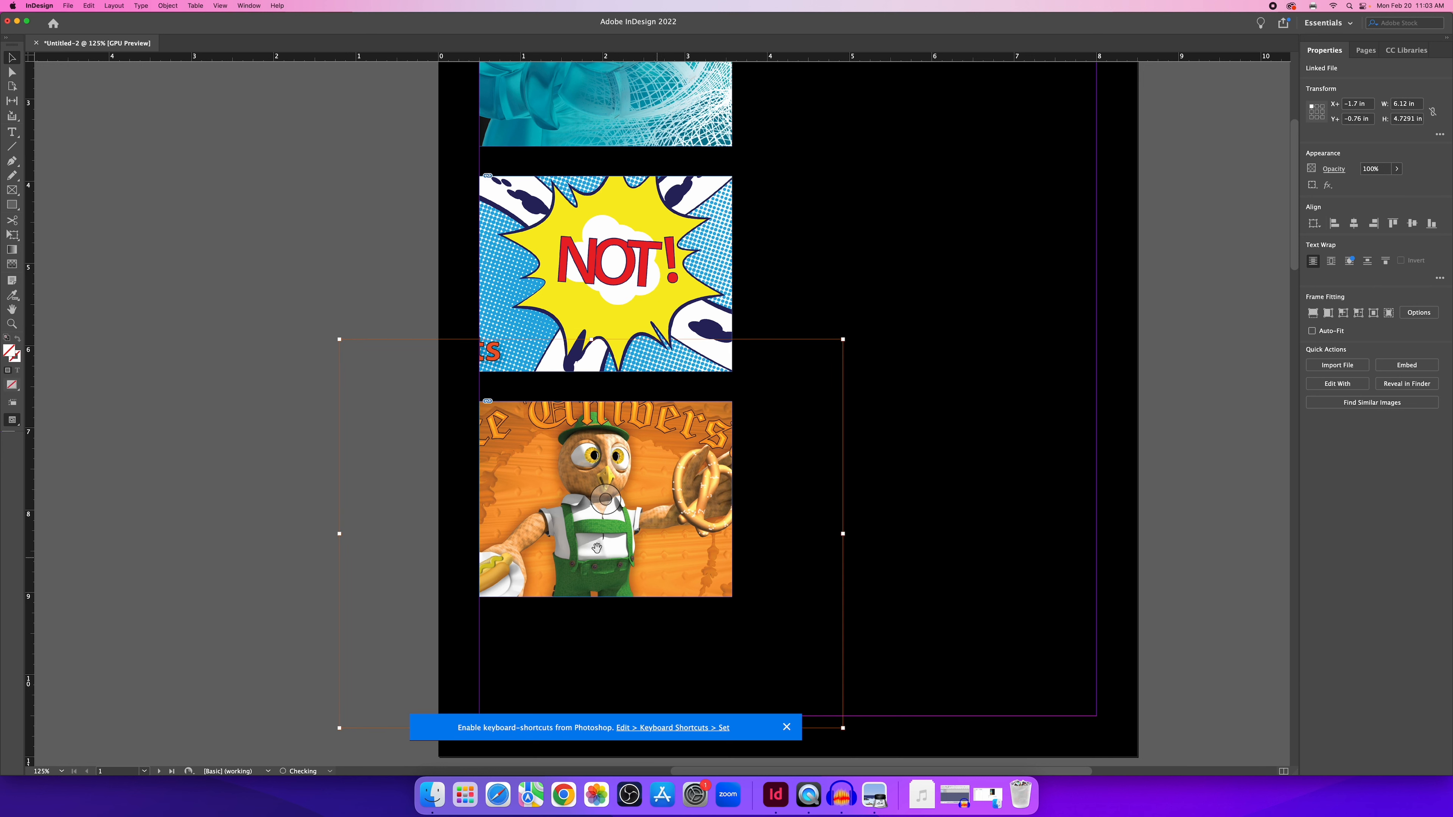
{"action": "left_click", "coordinate": [292, 544]}
{"action": "scroll", "coordinate": [521, 407], "scroll_direction": "up", "scroll_amount": 5}
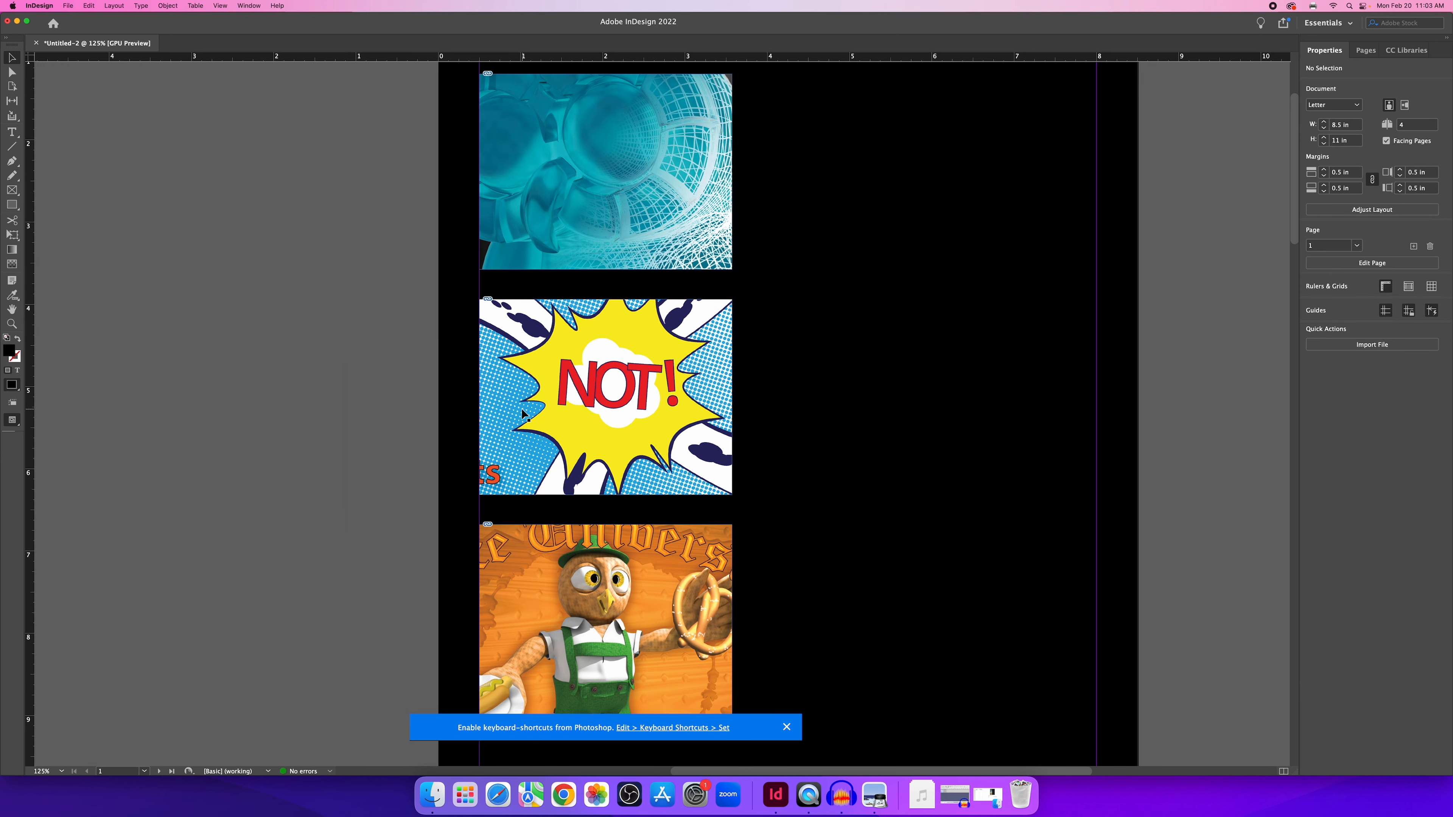
{"action": "scroll", "coordinate": [521, 407], "scroll_direction": "down", "scroll_amount": 1}
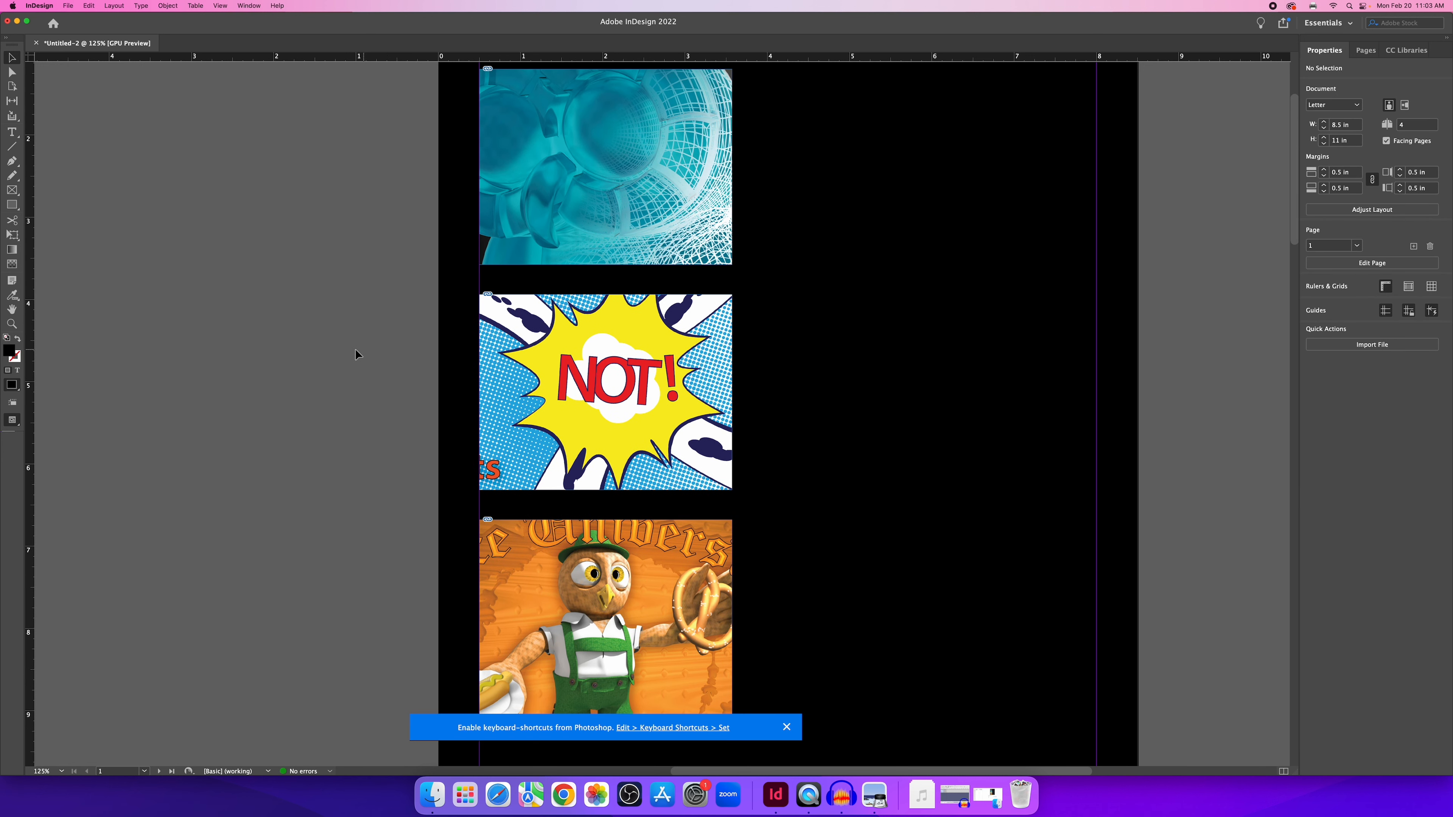
{"action": "scroll", "coordinate": [563, 231], "scroll_direction": "up", "scroll_amount": 5}
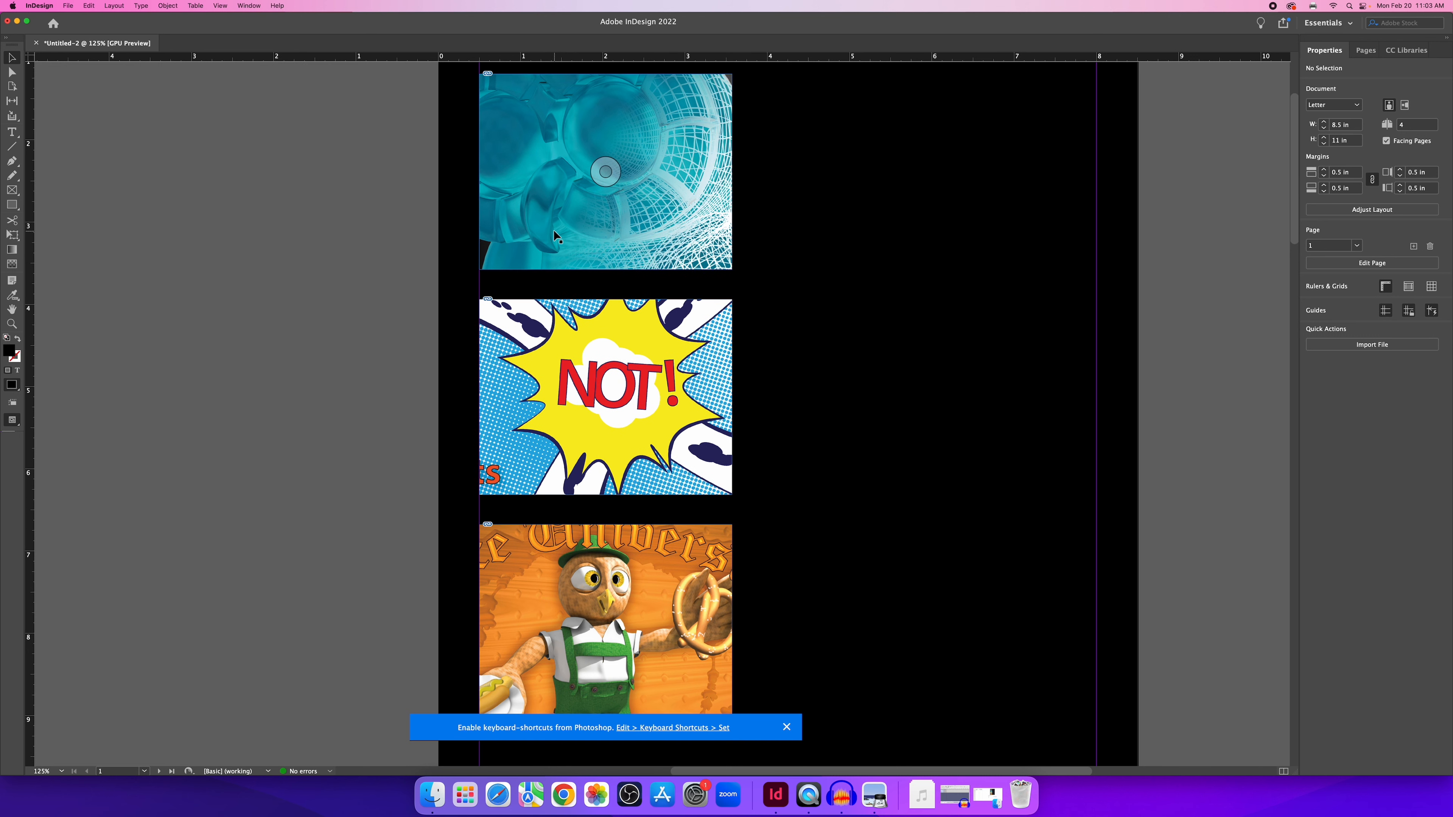
{"action": "scroll", "coordinate": [472, 284], "scroll_direction": "down", "scroll_amount": 2}
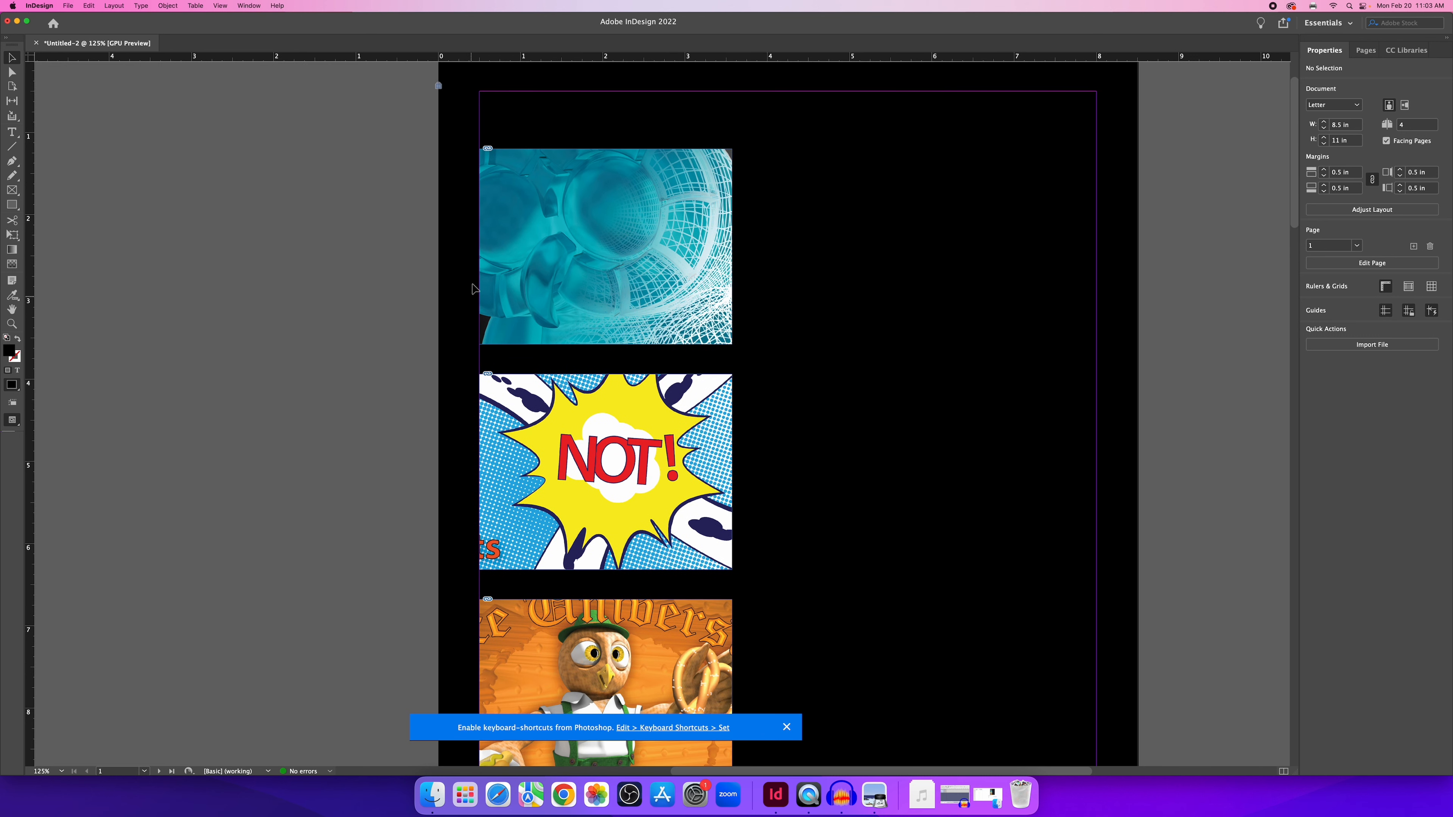
Set View > Display Performance to Typical Display and zoom to 150%.
{"action": "left_click", "coordinate": [220, 6]}
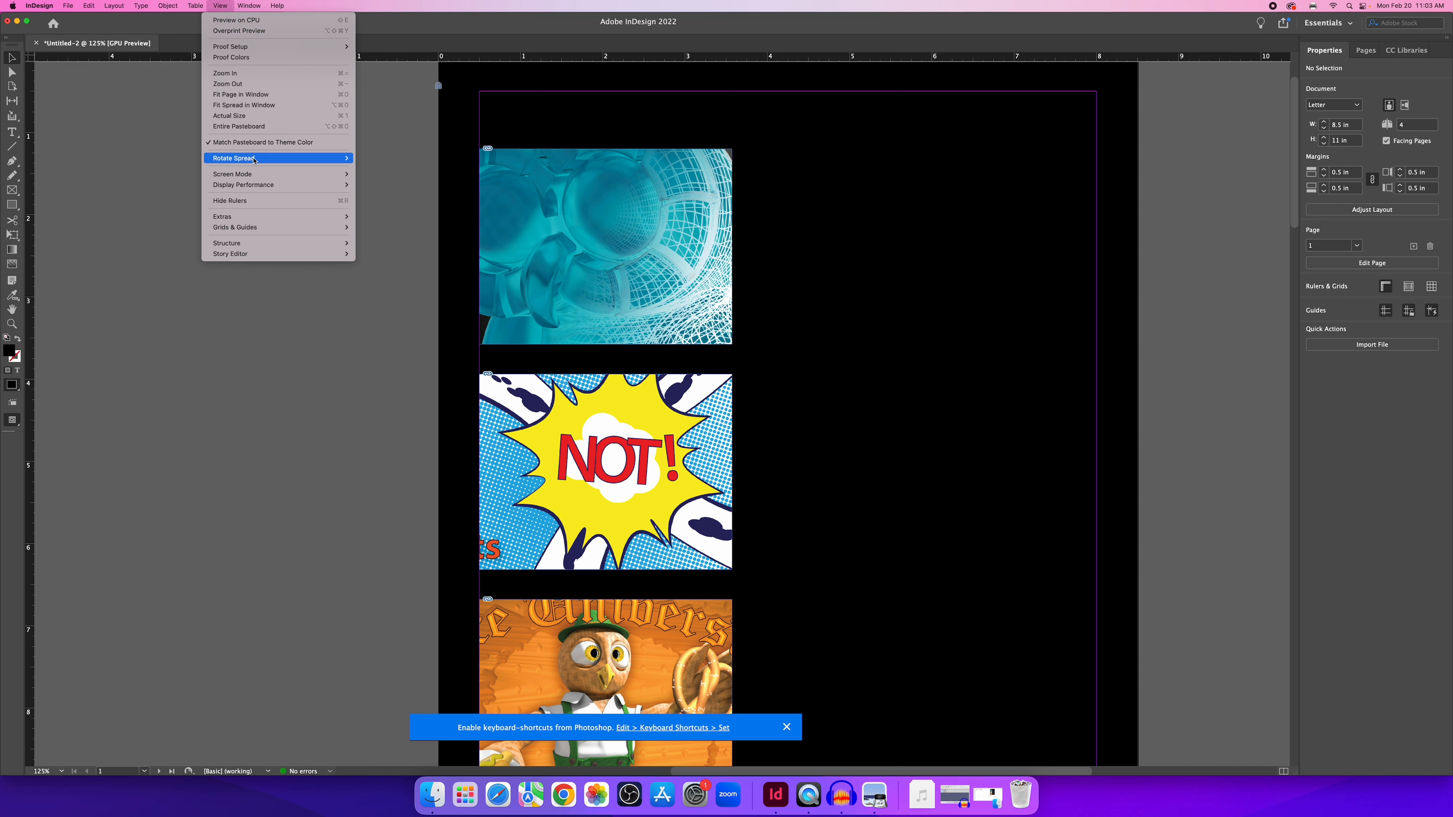
{"action": "mouse_move", "coordinate": [293, 189]}
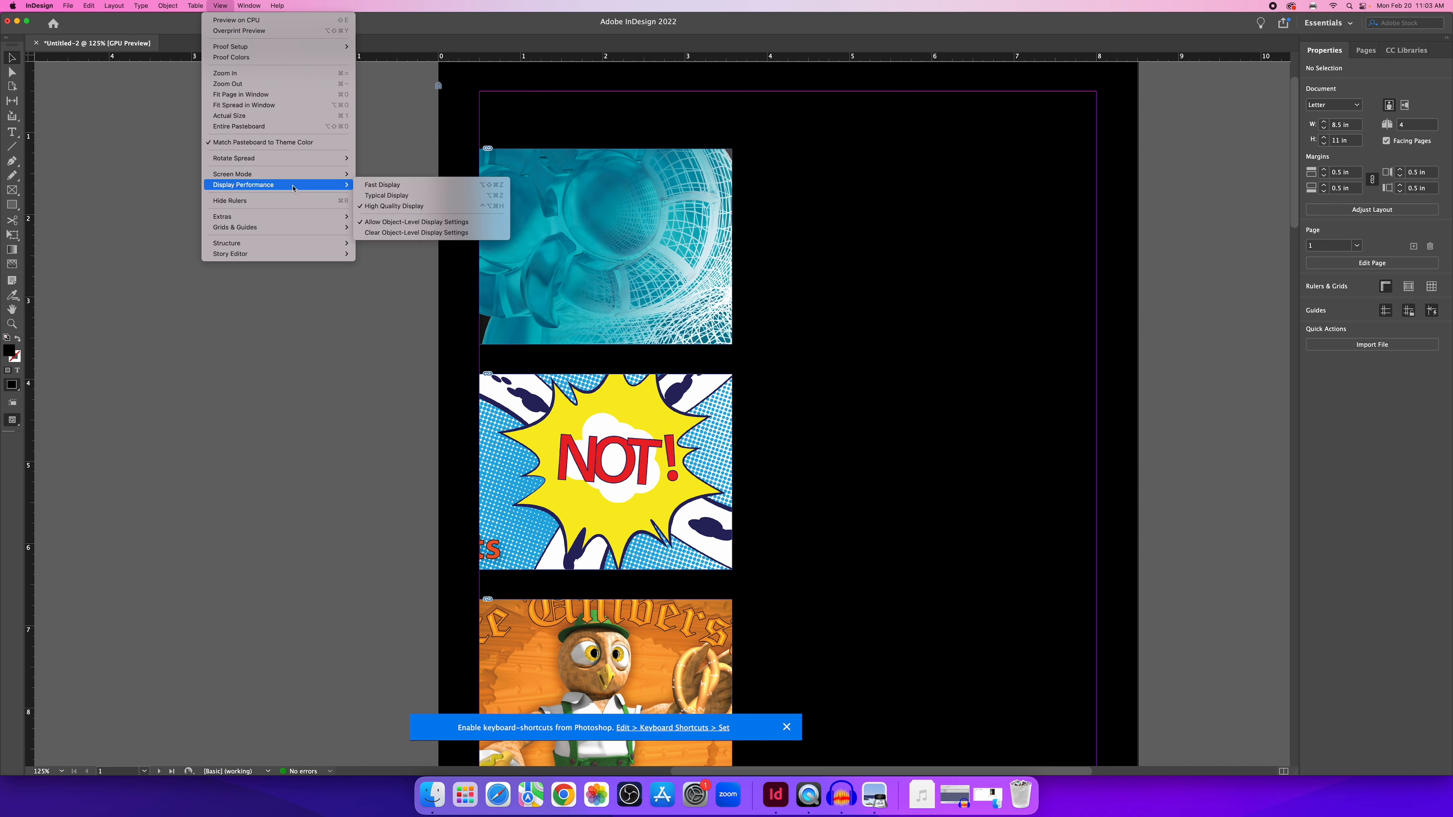
{"action": "left_click", "coordinate": [407, 198]}
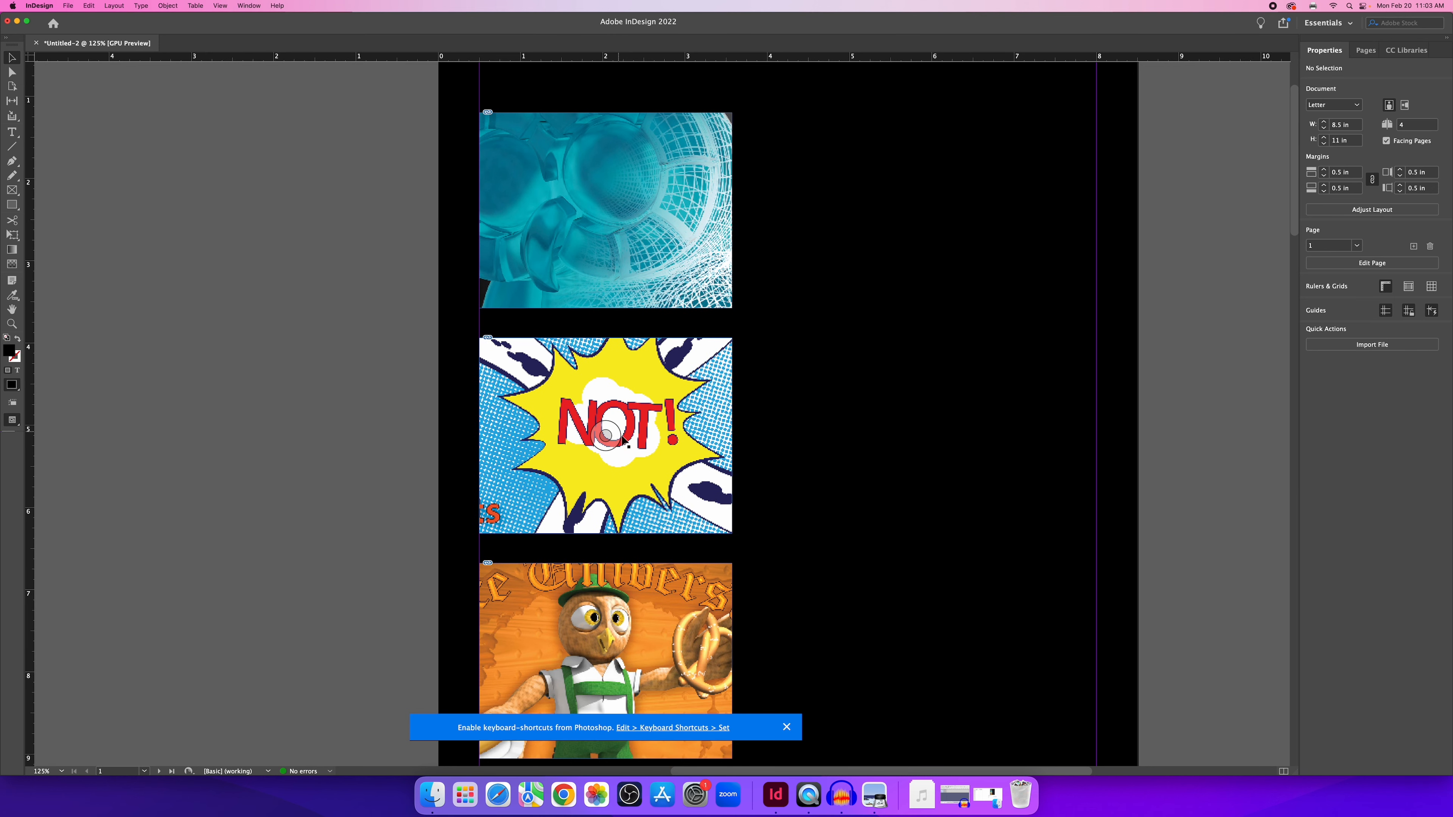
{"action": "key", "text": "super+equal"}
{"action": "key", "text": "super+equal"}
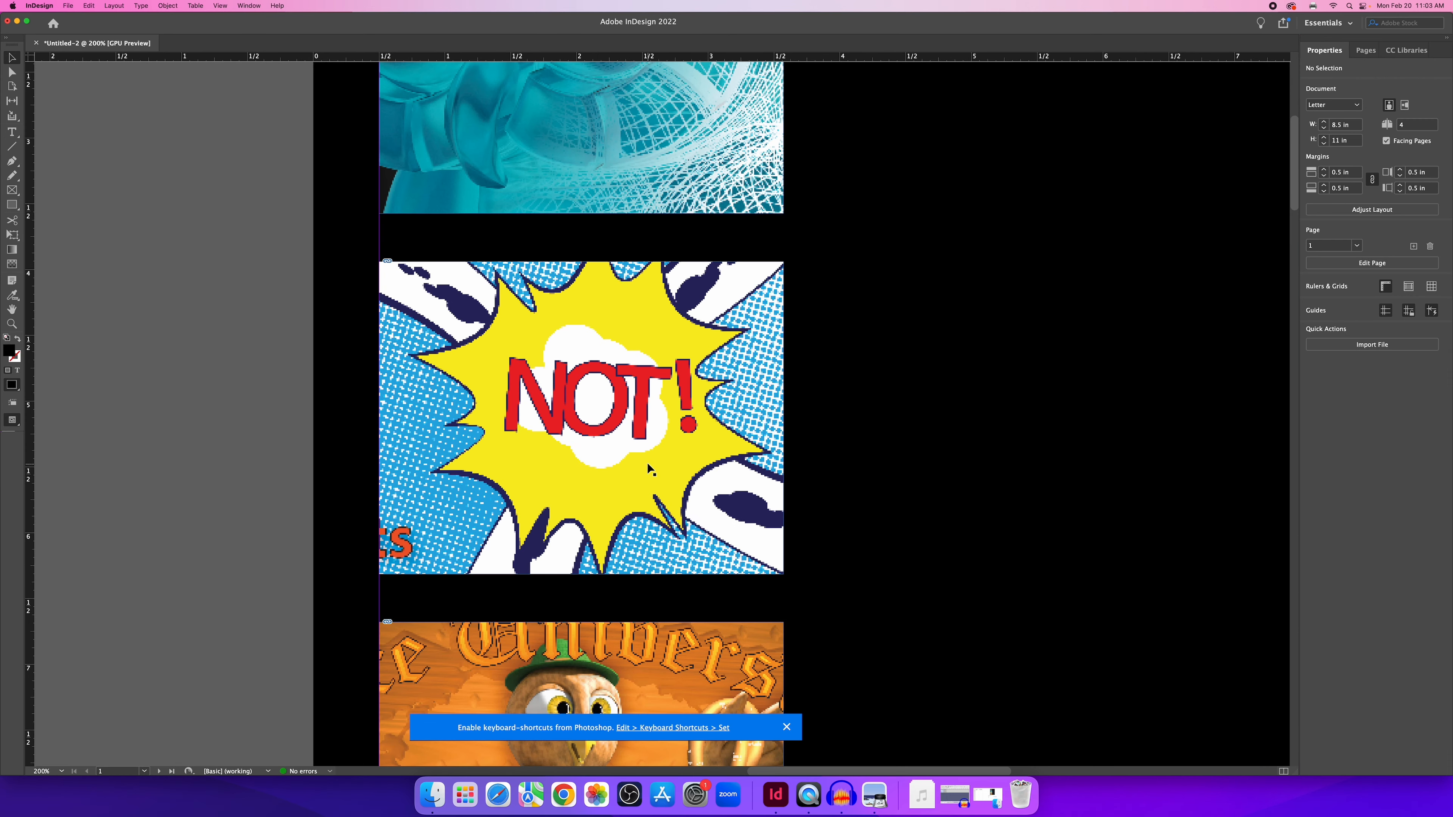
Zoom to 300% and scroll across the images to inspect their pixelation.
{"action": "scroll", "coordinate": [653, 458], "scroll_direction": "down", "scroll_amount": 20}
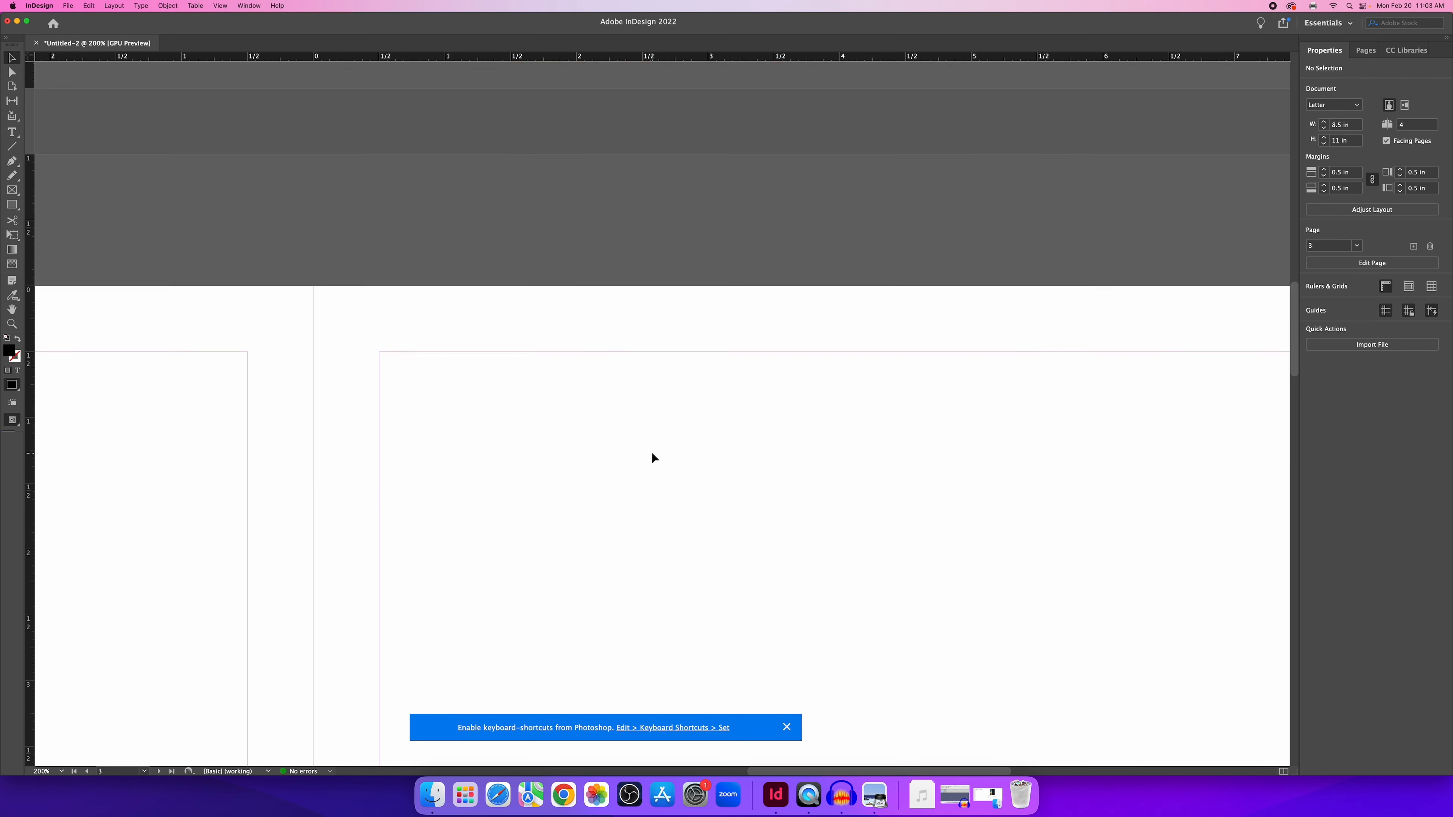
{"action": "scroll", "coordinate": [653, 457], "scroll_direction": "up", "scroll_amount": 10}
{"action": "scroll", "coordinate": [653, 458], "scroll_direction": "up", "scroll_amount": 10}
{"action": "scroll", "coordinate": [630, 484], "scroll_direction": "down", "scroll_amount": 2}
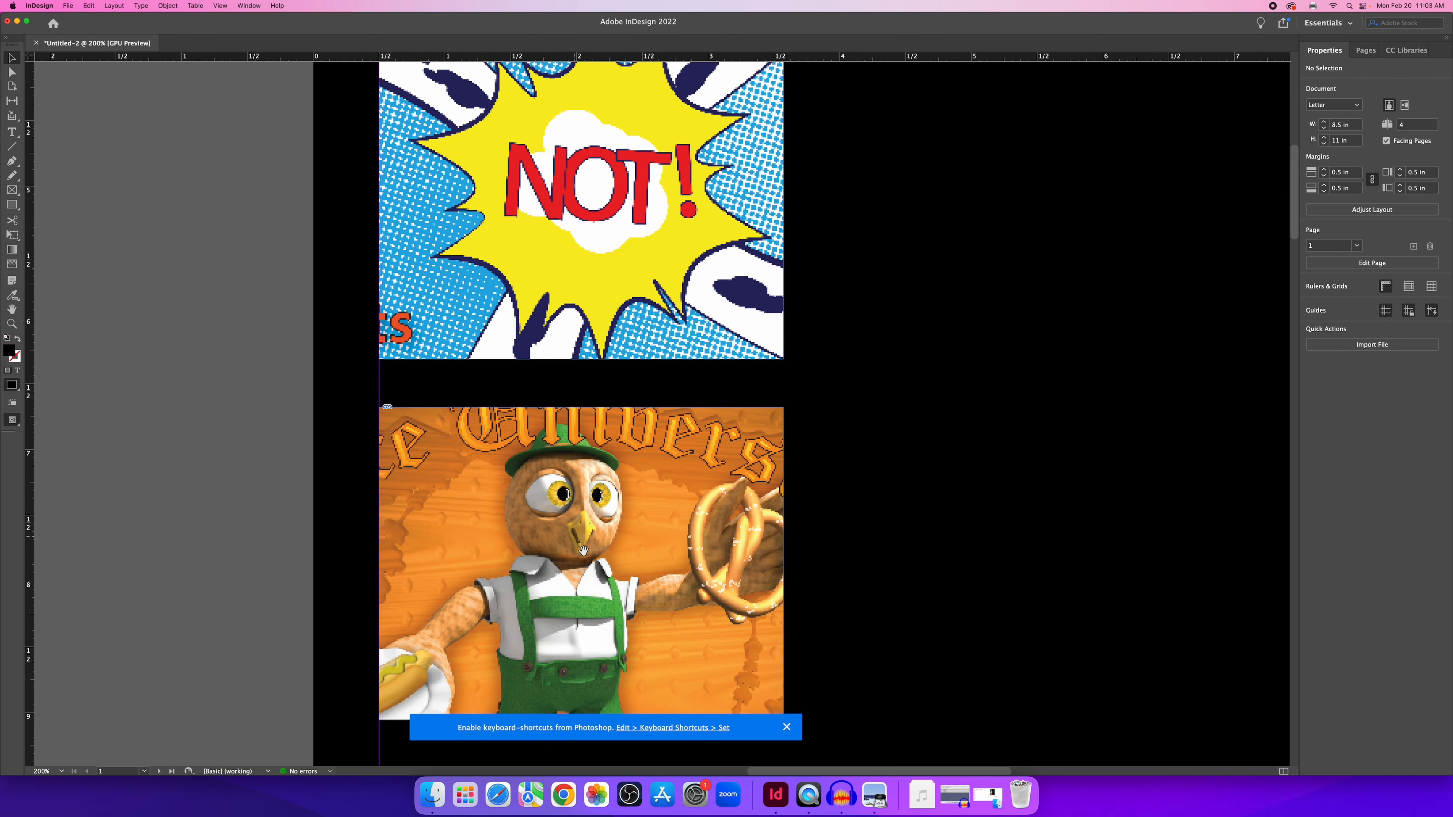
{"action": "scroll", "coordinate": [586, 478], "scroll_direction": "up", "scroll_amount": 5}
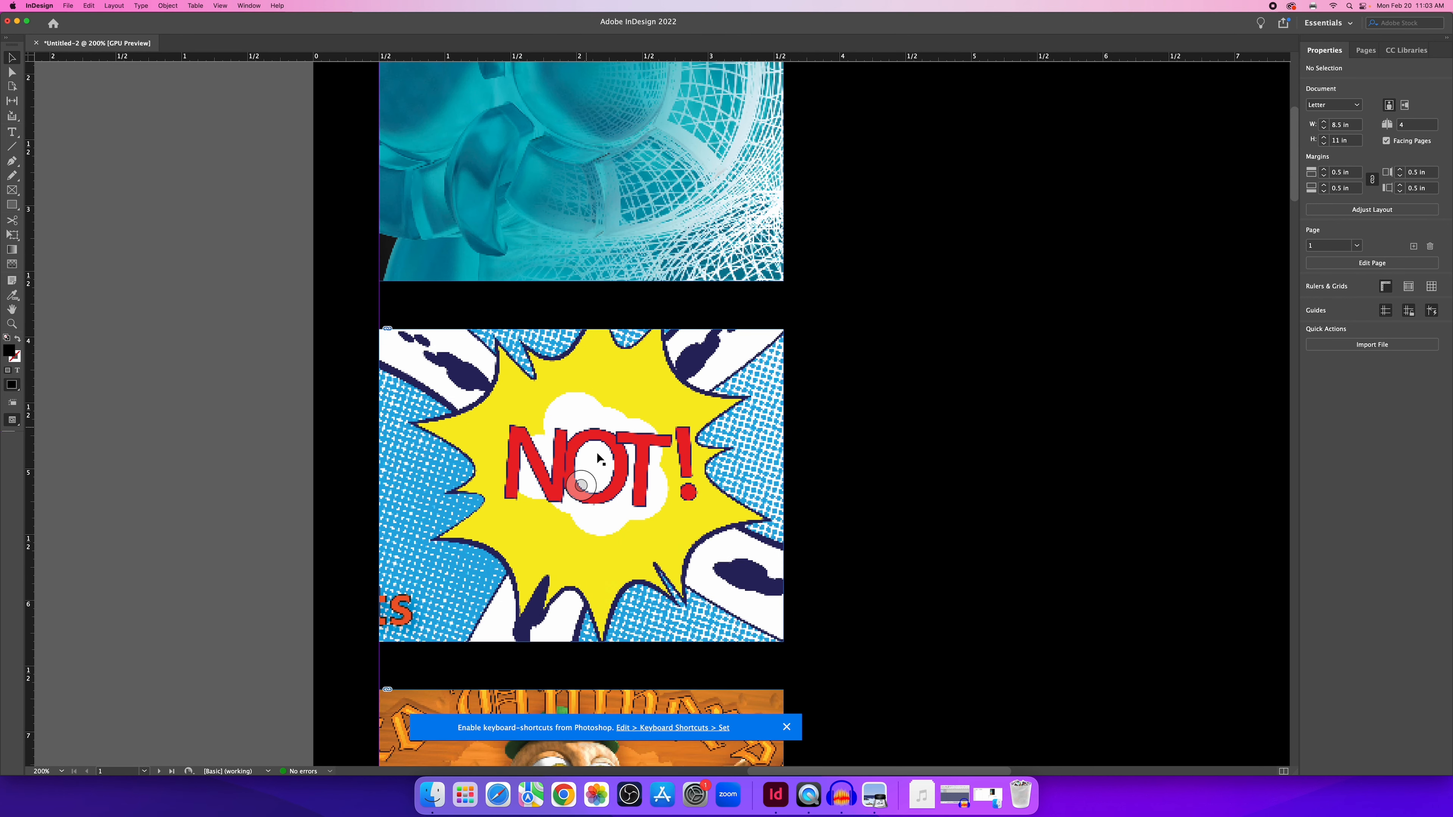
{"action": "key", "text": "super+equal"}
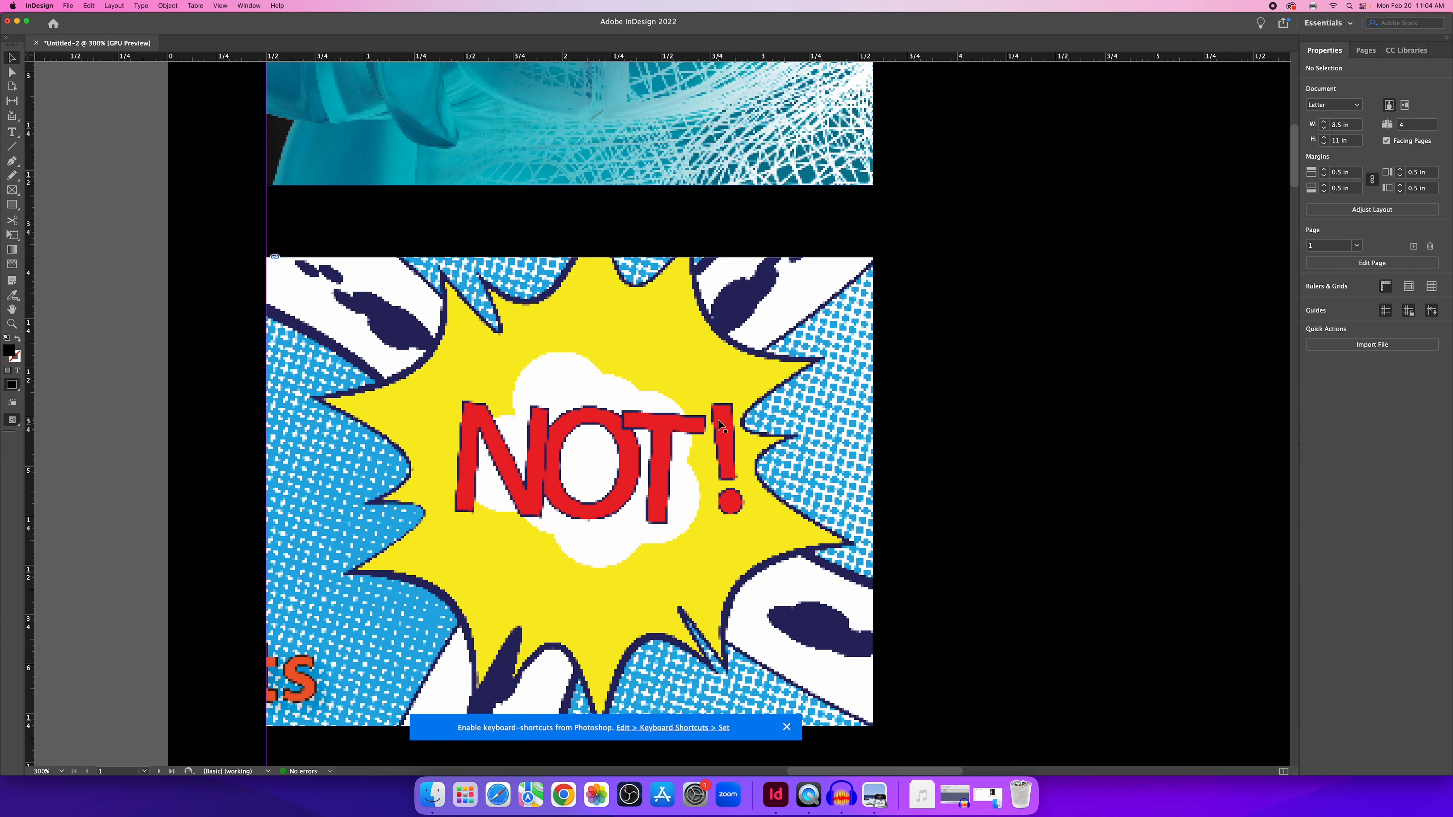
{"action": "scroll", "coordinate": [712, 427], "scroll_direction": "up", "scroll_amount": 6}
{"action": "scroll", "coordinate": [712, 426], "scroll_direction": "down", "scroll_amount": 20}
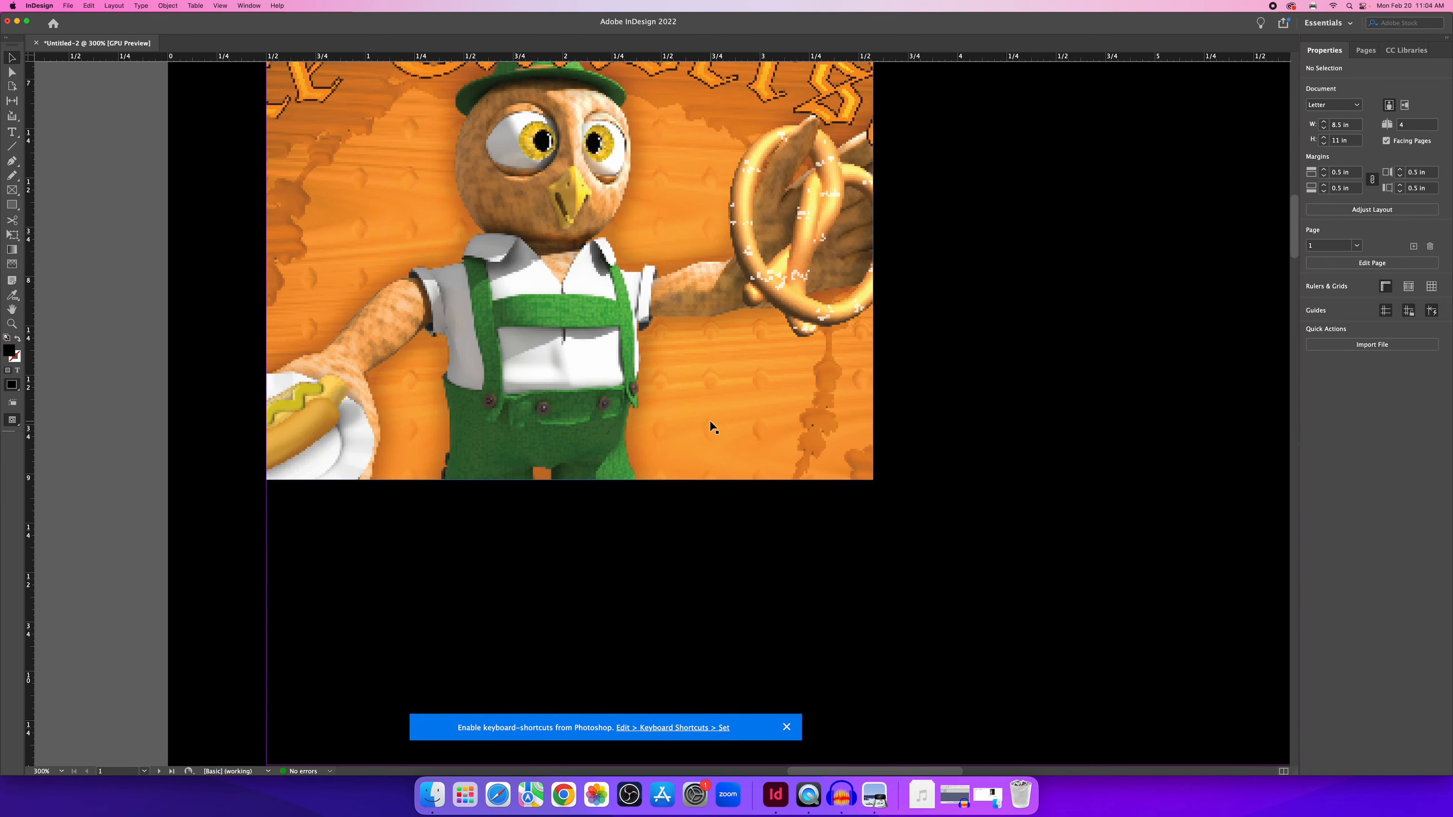
{"action": "scroll", "coordinate": [712, 427], "scroll_direction": "up", "scroll_amount": 10}
{"action": "scroll", "coordinate": [713, 427], "scroll_direction": "up", "scroll_amount": 5}
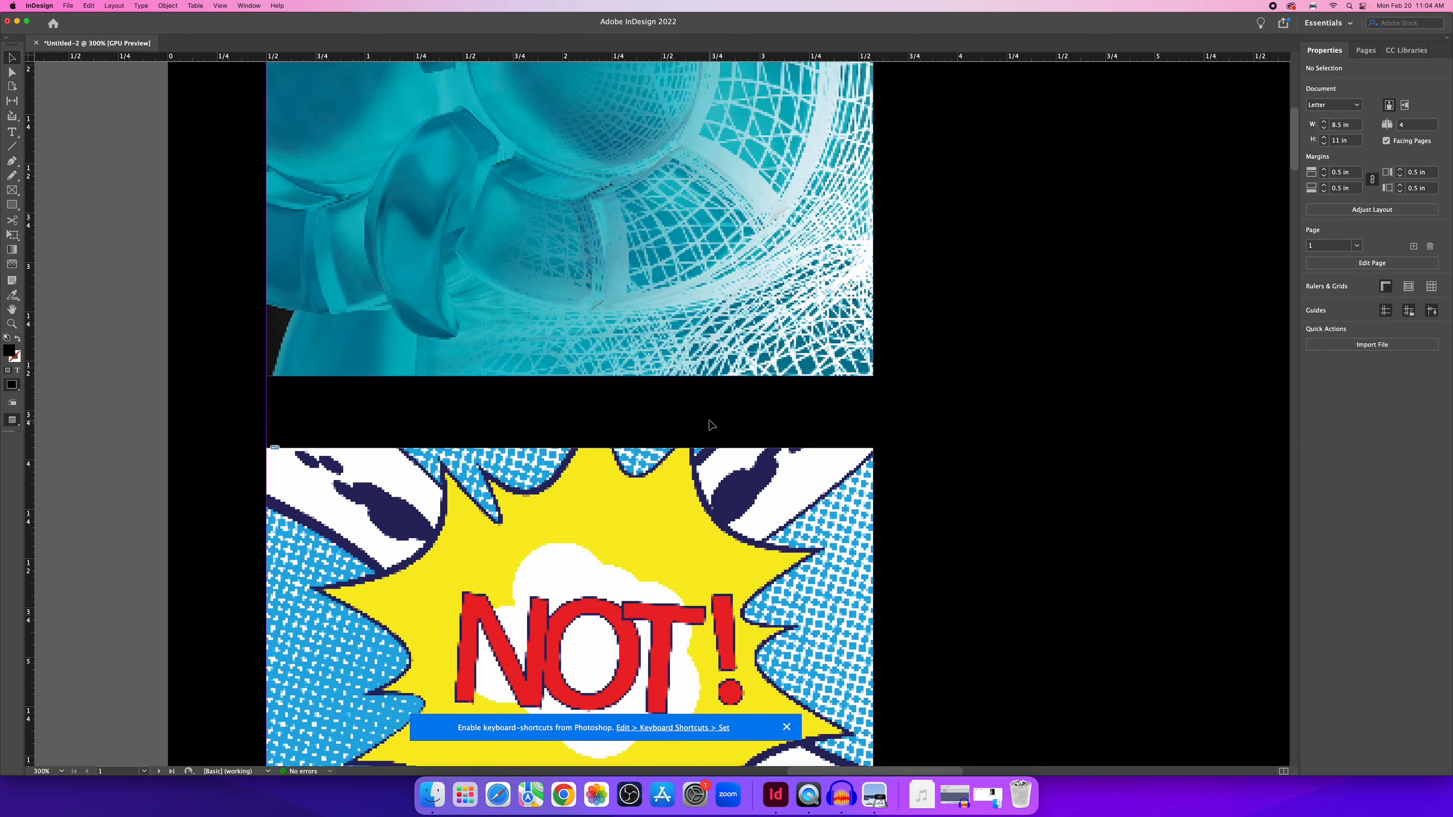
{"action": "scroll", "coordinate": [712, 427], "scroll_direction": "down", "scroll_amount": 5}
{"action": "scroll", "coordinate": [712, 426], "scroll_direction": "down", "scroll_amount": 3}
{"action": "scroll", "coordinate": [715, 413], "scroll_direction": "up", "scroll_amount": 2}
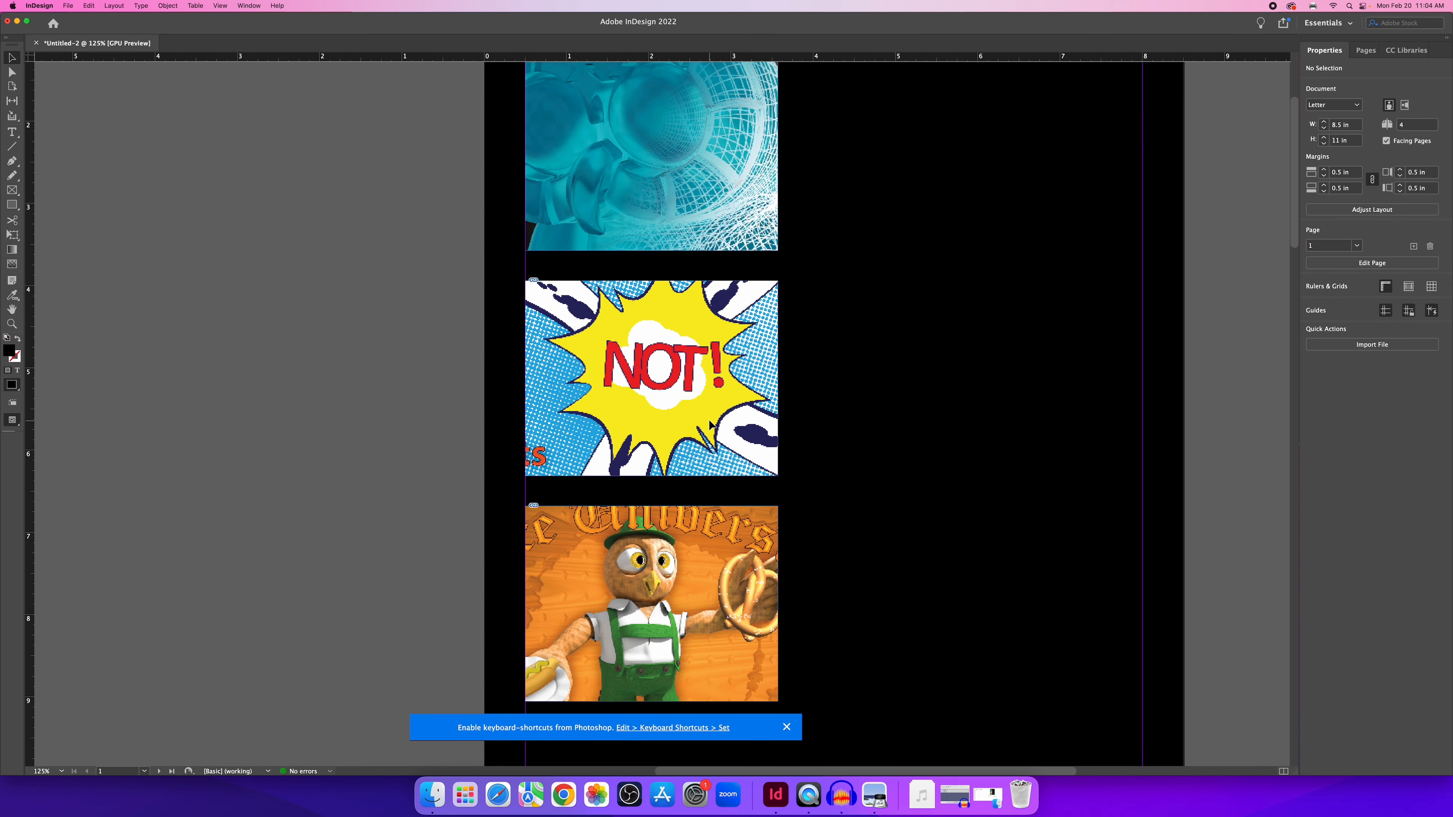
{"action": "scroll", "coordinate": [719, 390], "scroll_direction": "up", "scroll_amount": 1}
{"action": "scroll", "coordinate": [719, 390], "scroll_direction": "up", "scroll_amount": 1}
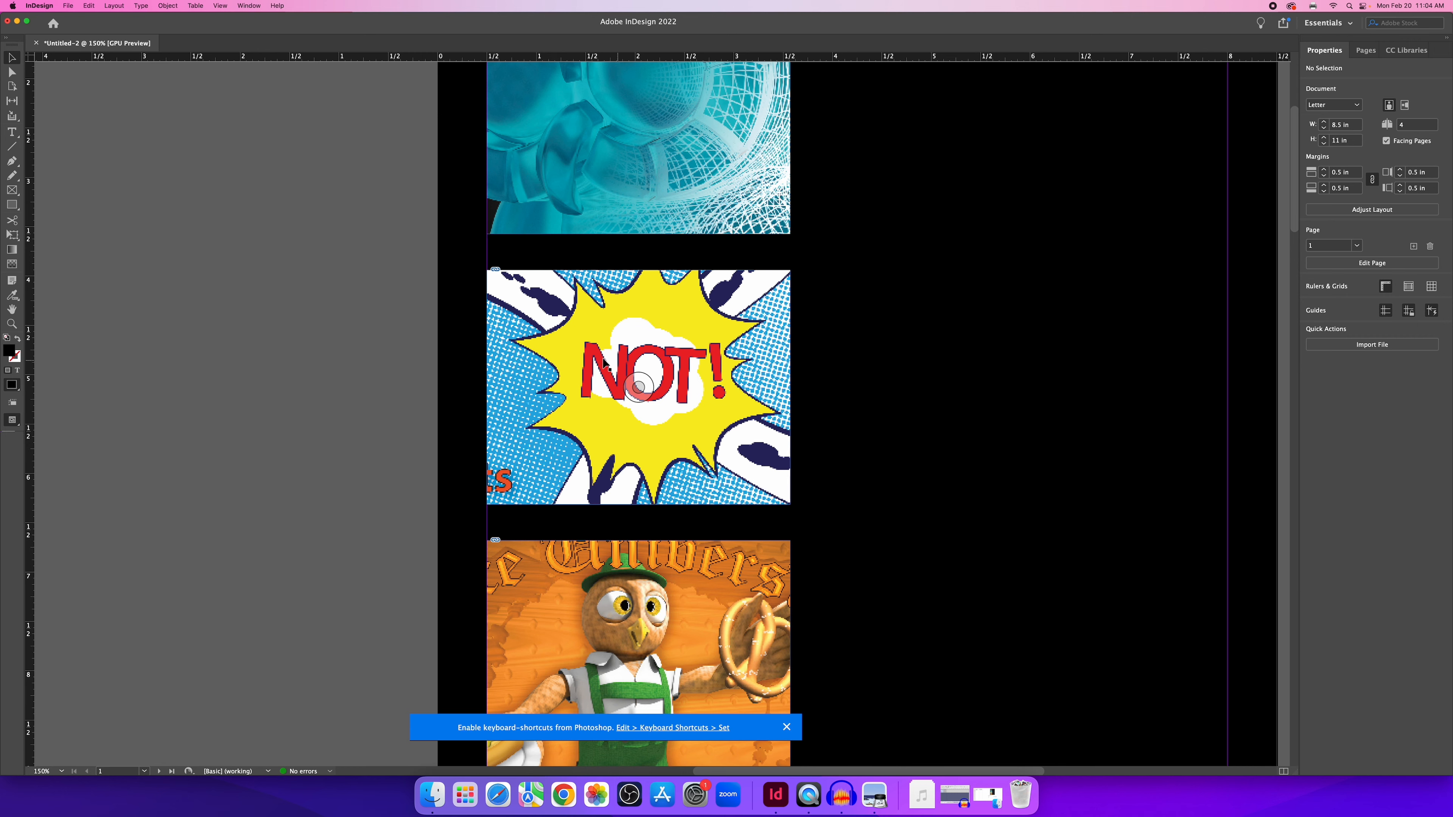
{"action": "scroll", "coordinate": [692, 350], "scroll_direction": "up", "scroll_amount": 1}
{"action": "scroll", "coordinate": [689, 347], "scroll_direction": "up", "scroll_amount": 2}
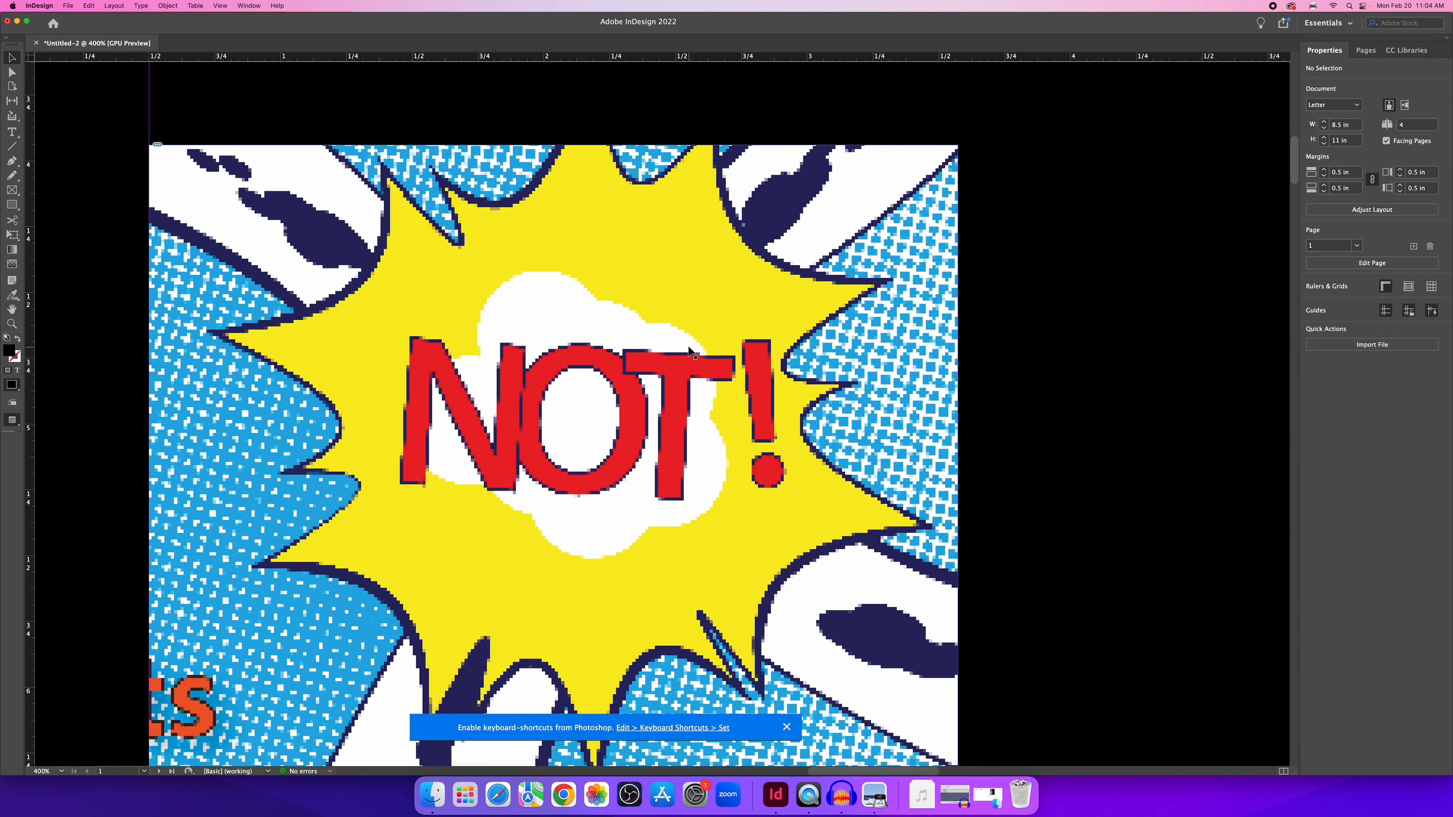
{"action": "scroll", "coordinate": [689, 347], "scroll_direction": "down", "scroll_amount": 2}
{"action": "scroll", "coordinate": [689, 351], "scroll_direction": "up", "scroll_amount": 1}
{"action": "left_click", "coordinate": [676, 294]}
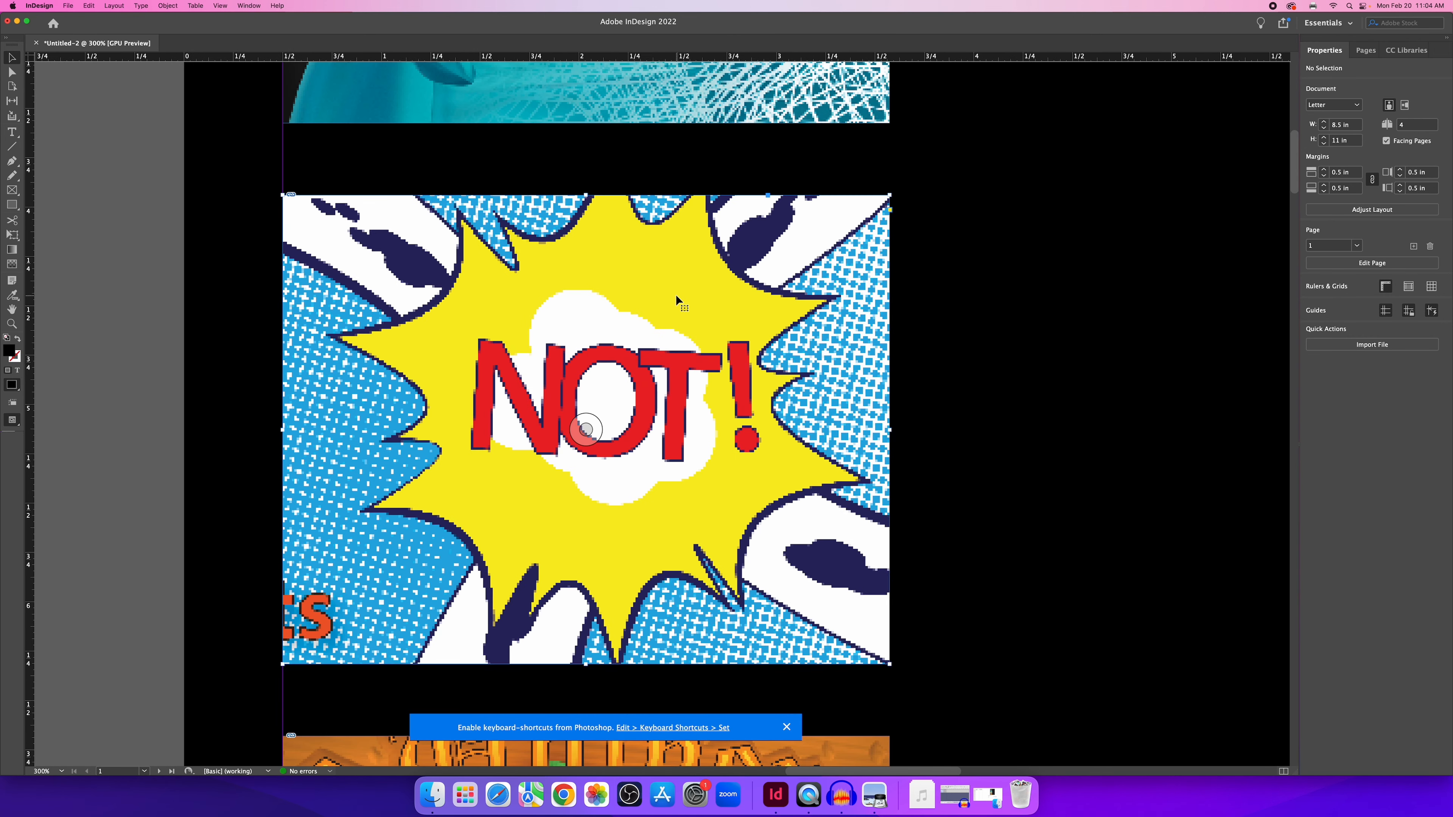
Switch the NOT! image to High Quality Display and compare it up close.
{"action": "right_click", "coordinate": [662, 285]}
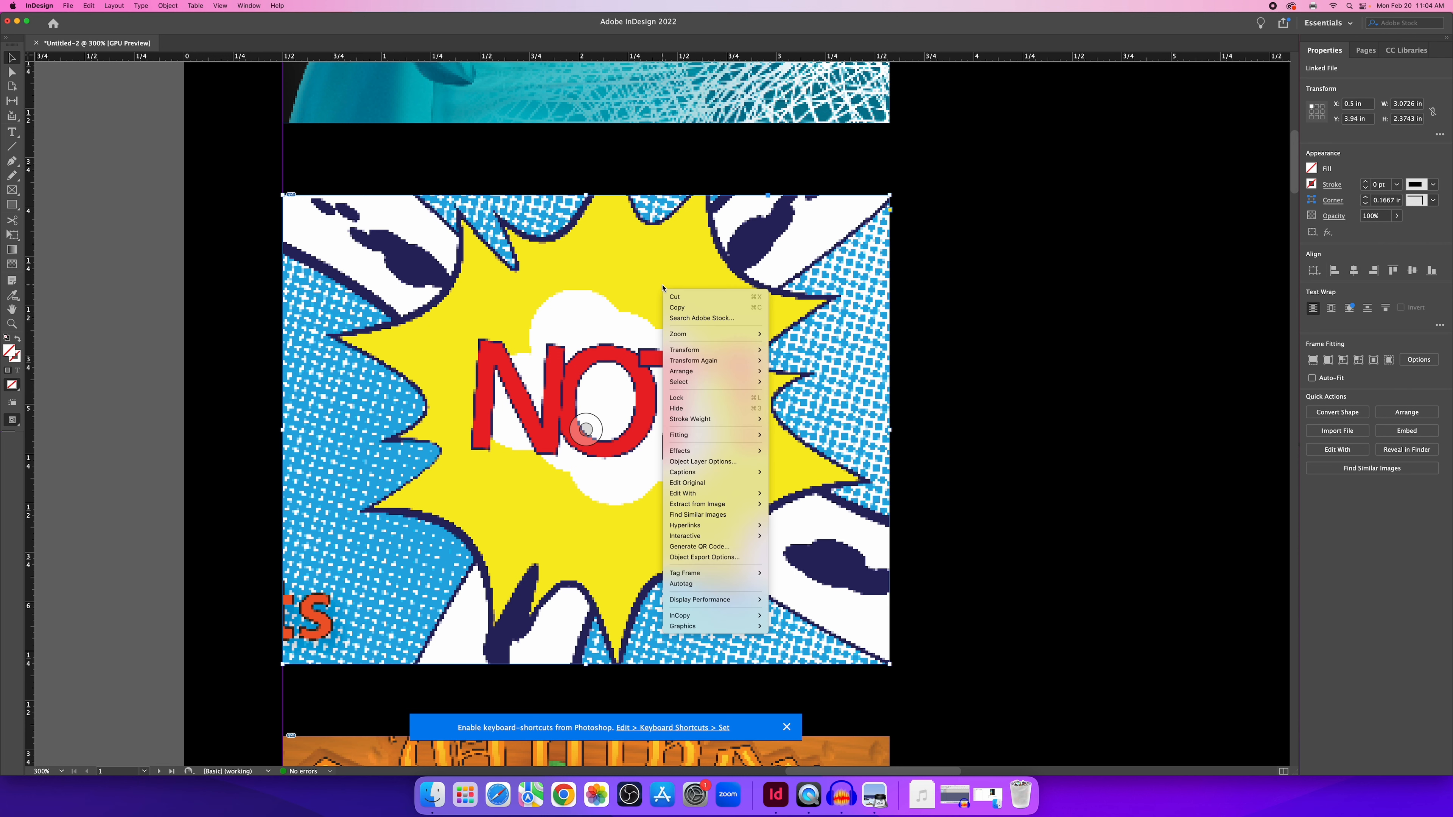
{"action": "mouse_move", "coordinate": [724, 606]}
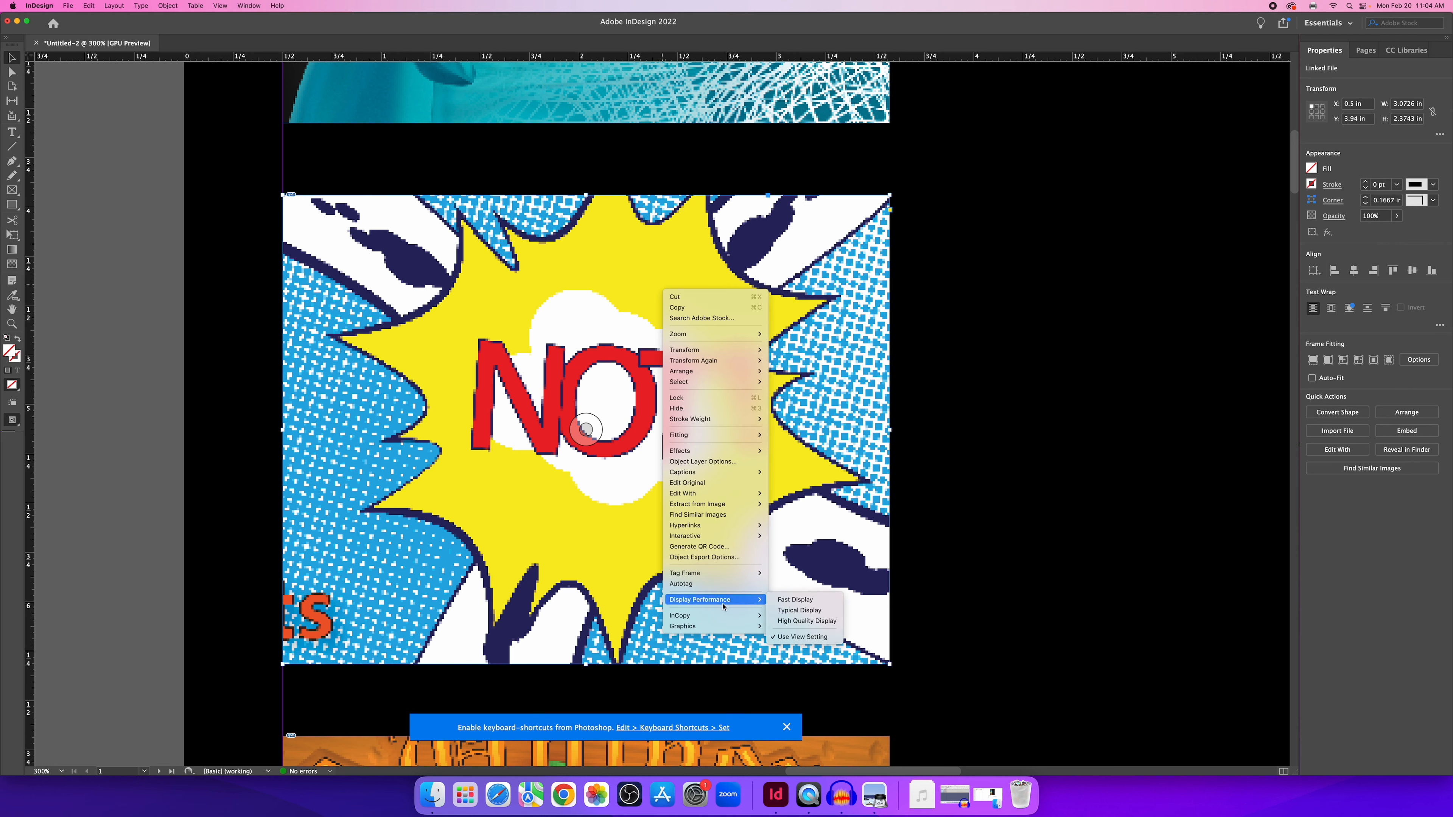
{"action": "left_click", "coordinate": [808, 622]}
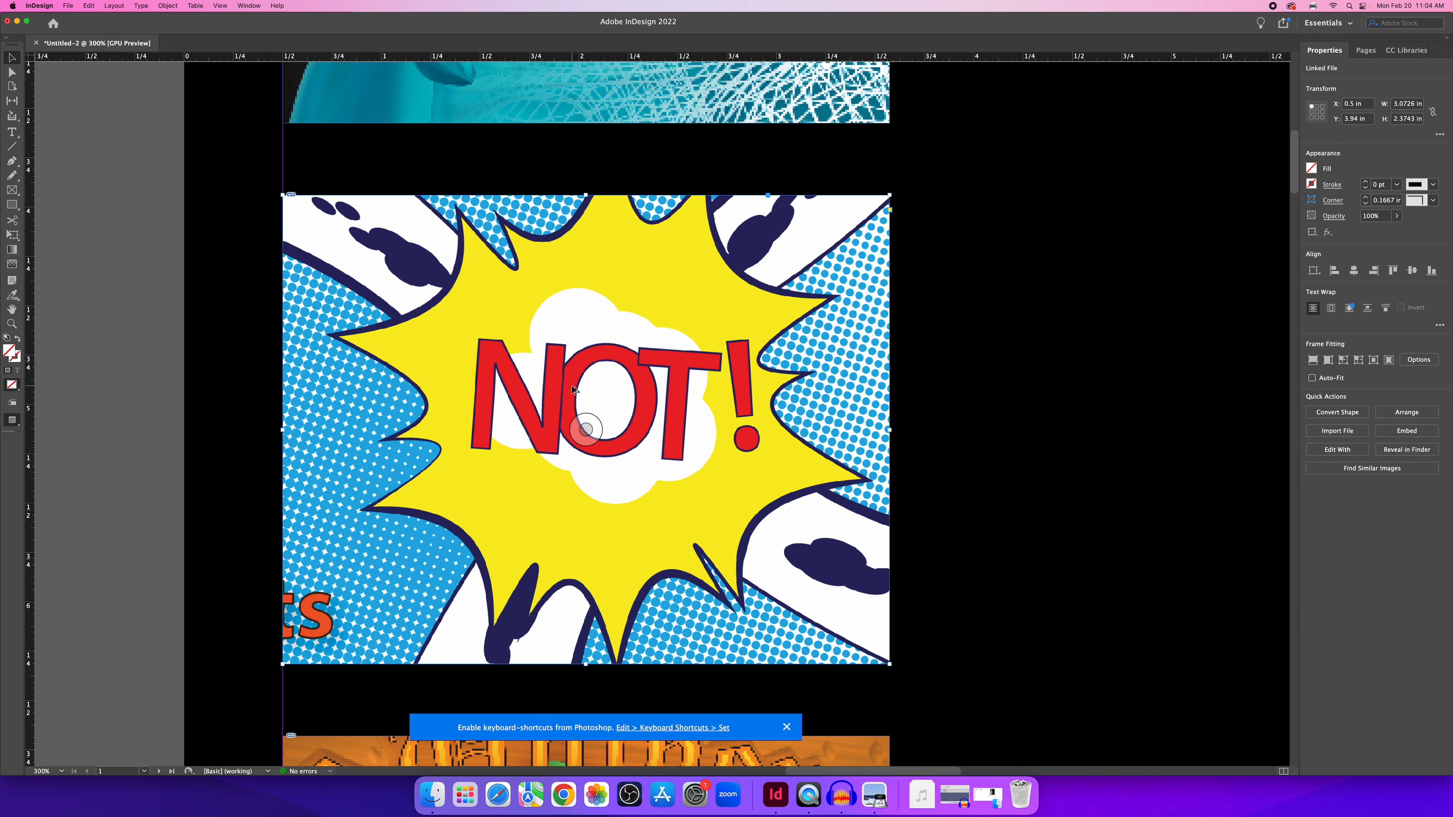
{"action": "key", "text": "super+equal"}
{"action": "key", "text": "super+minus"}
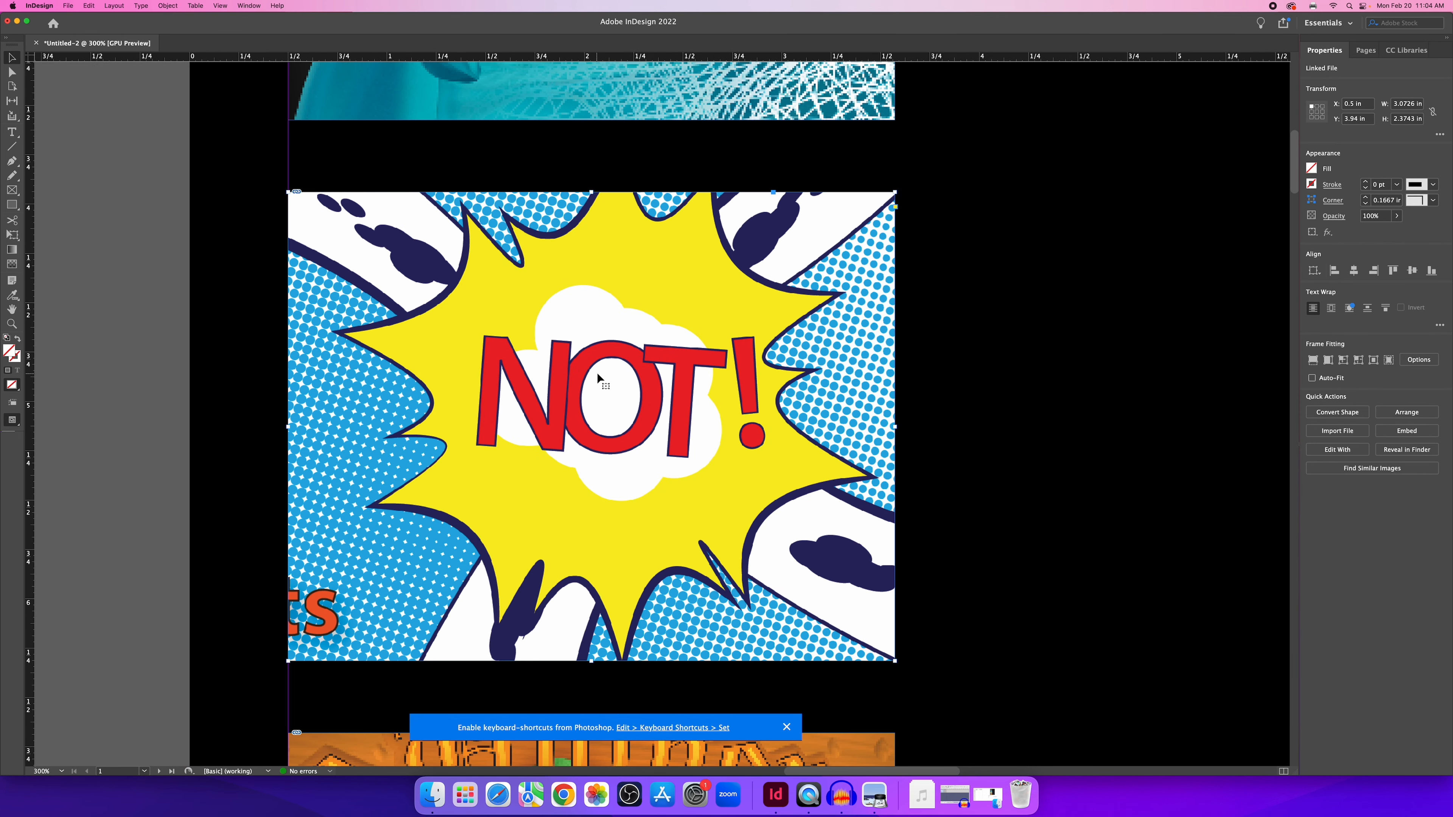
Return the NOT! image to Typical Display.
{"action": "right_click", "coordinate": [619, 278]}
{"action": "mouse_move", "coordinate": [701, 590]}
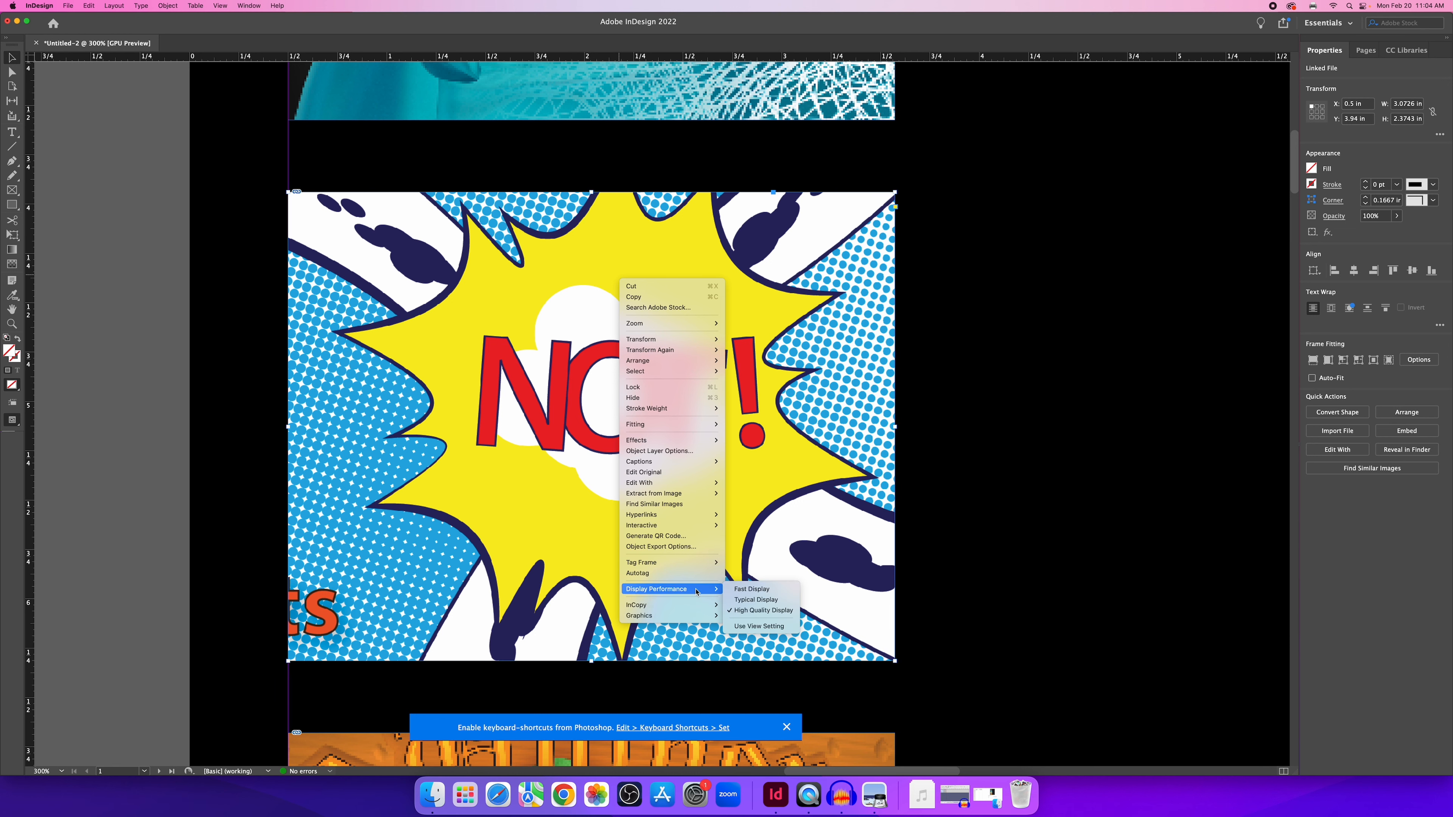
{"action": "left_click", "coordinate": [766, 601]}
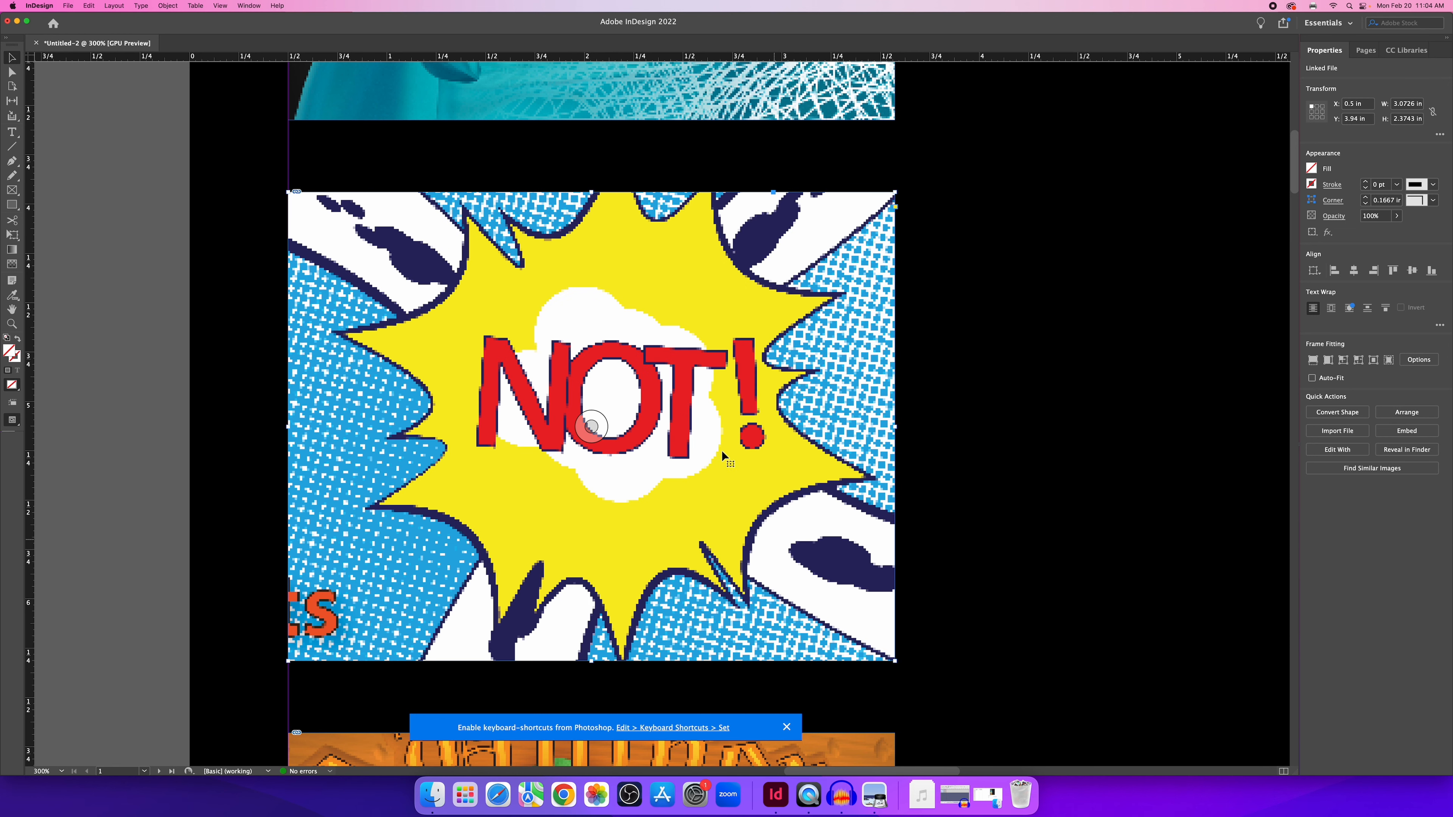
{"action": "right_click", "coordinate": [698, 348]}
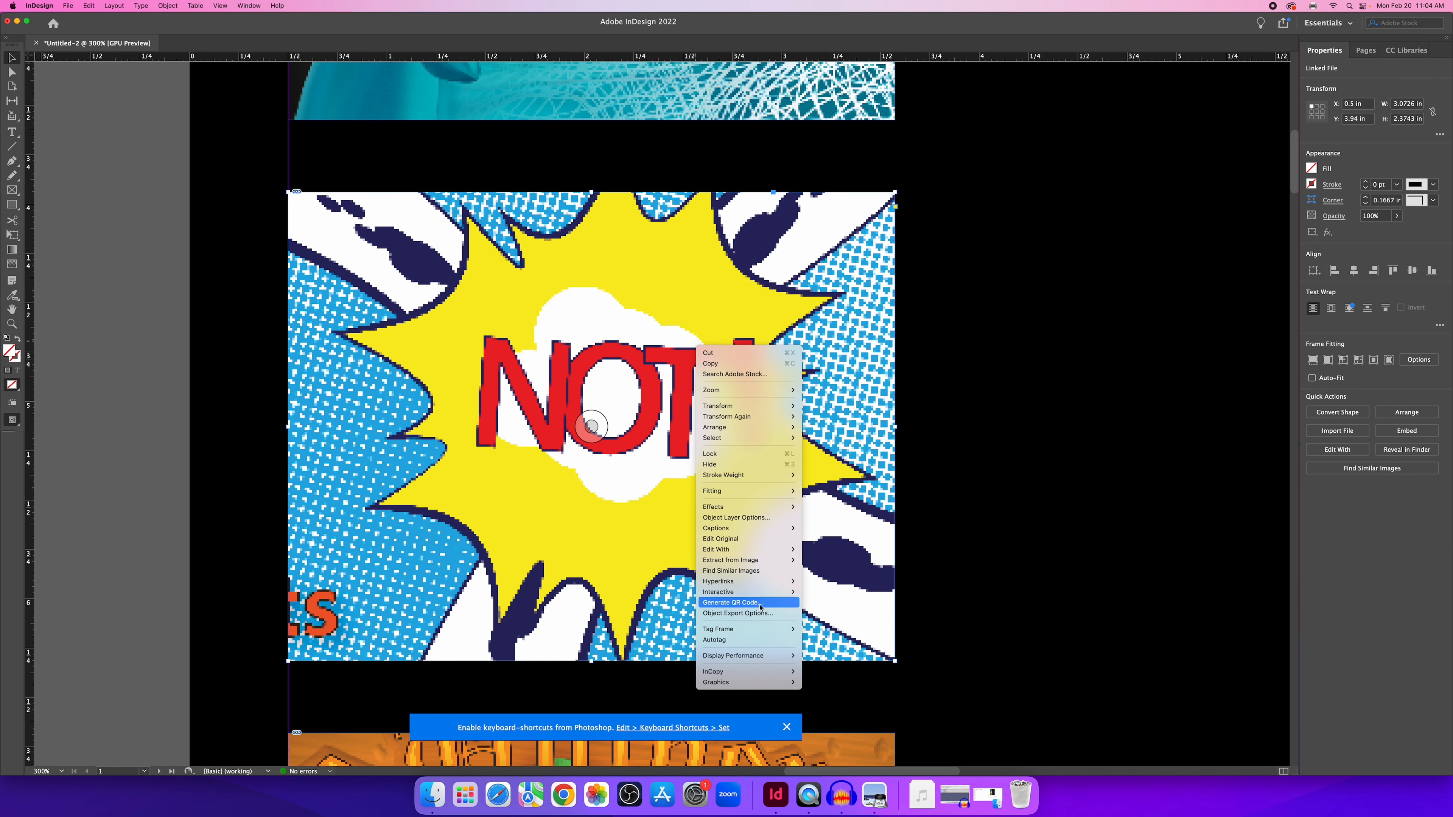
{"action": "left_click", "coordinate": [591, 426]}
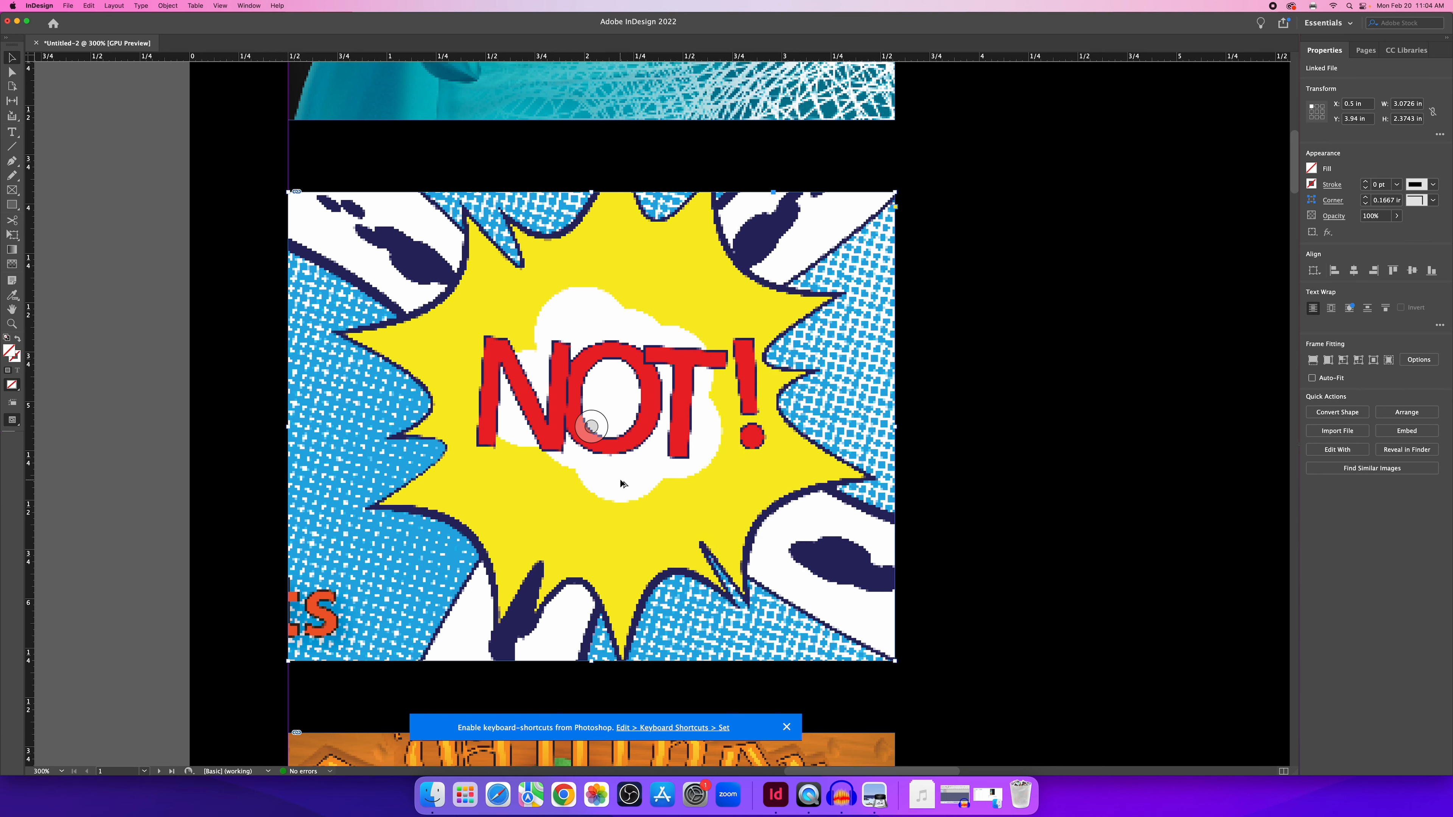
{"action": "scroll", "coordinate": [623, 481], "scroll_direction": "down", "scroll_amount": 4}
{"action": "scroll", "coordinate": [621, 484], "scroll_direction": "down", "scroll_amount": 2}
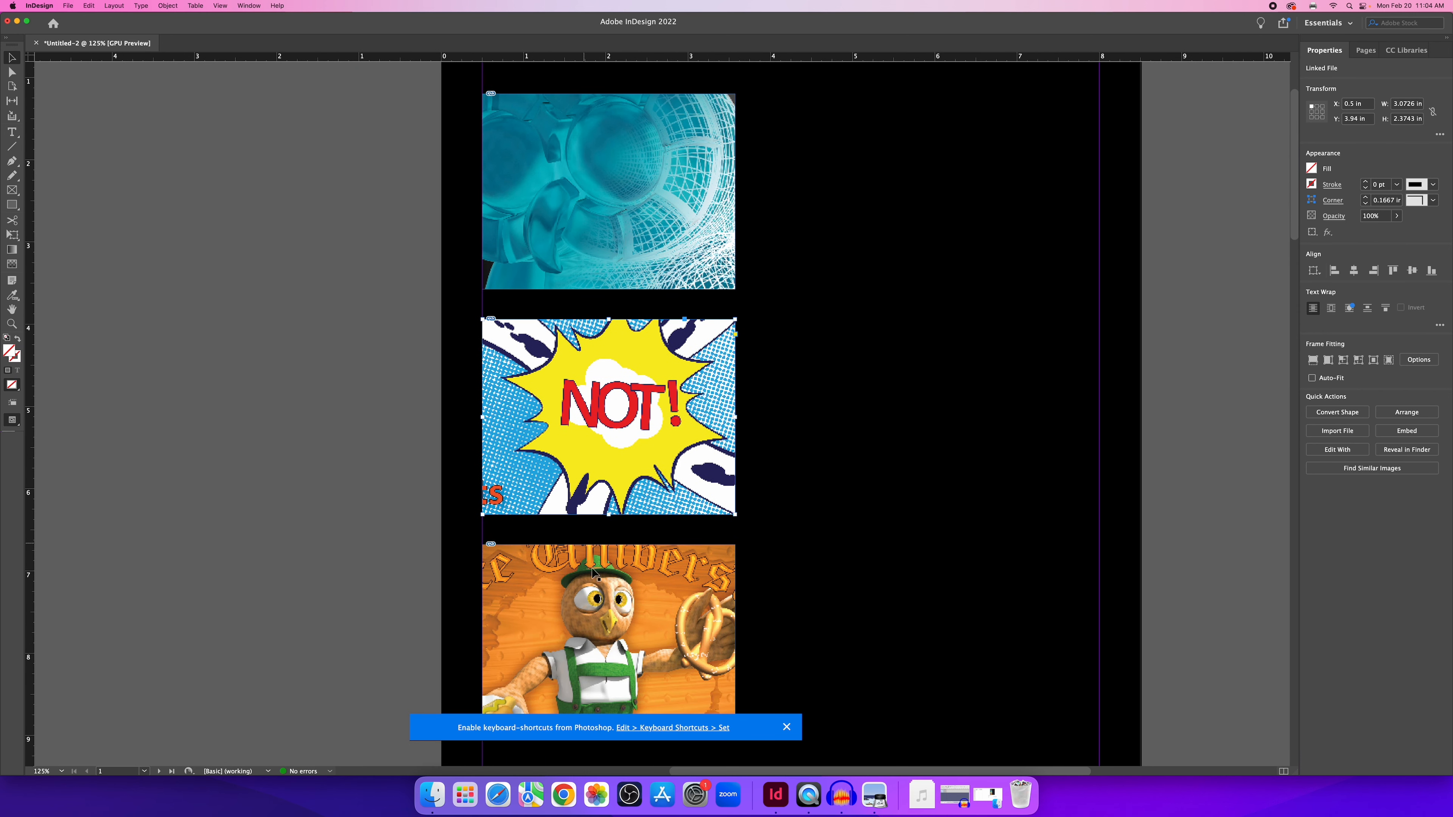
Try Fast Display for the whole view, then switch it back to Typical Display.
{"action": "left_click", "coordinate": [346, 224]}
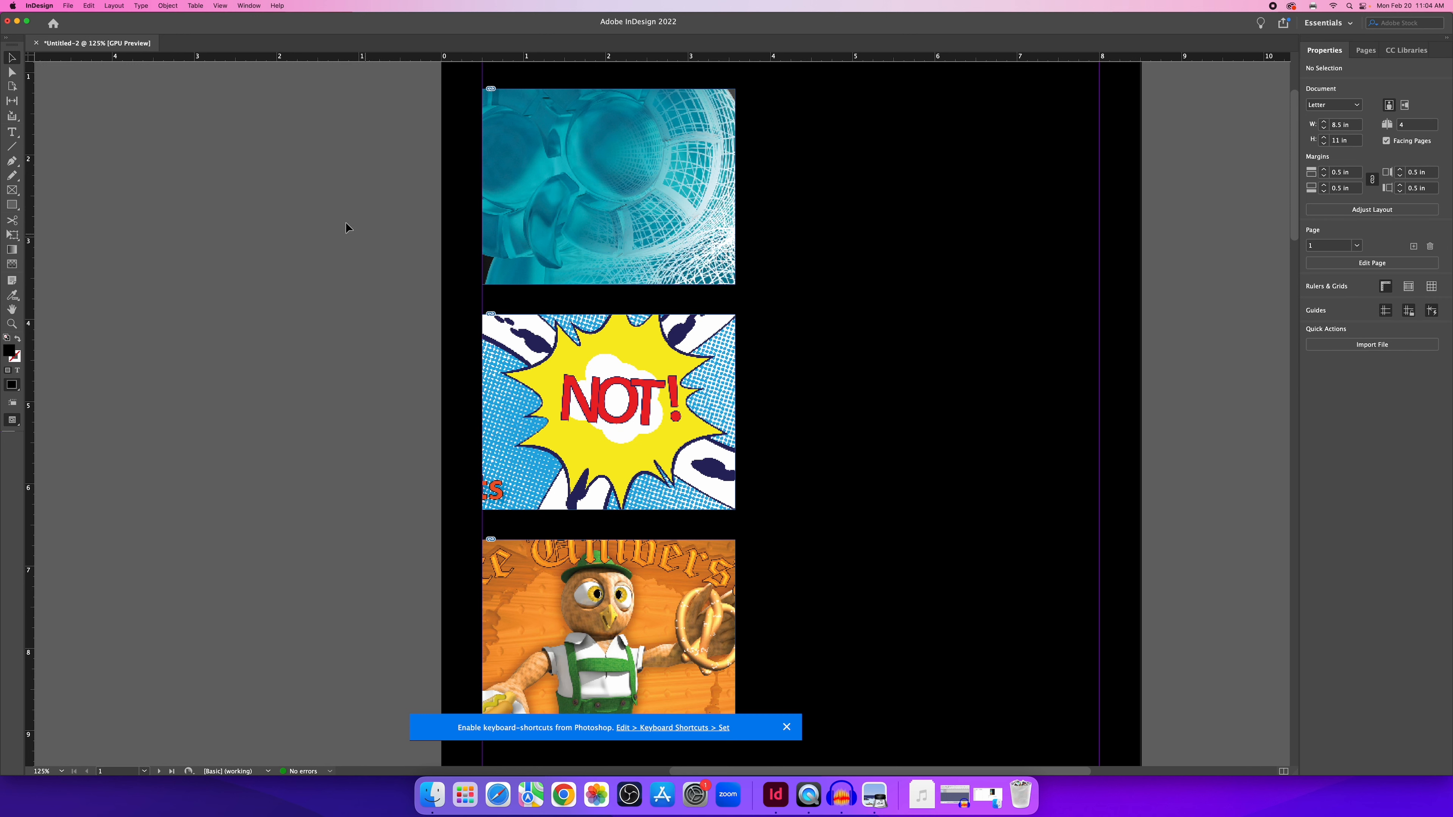
{"action": "left_click", "coordinate": [221, 7]}
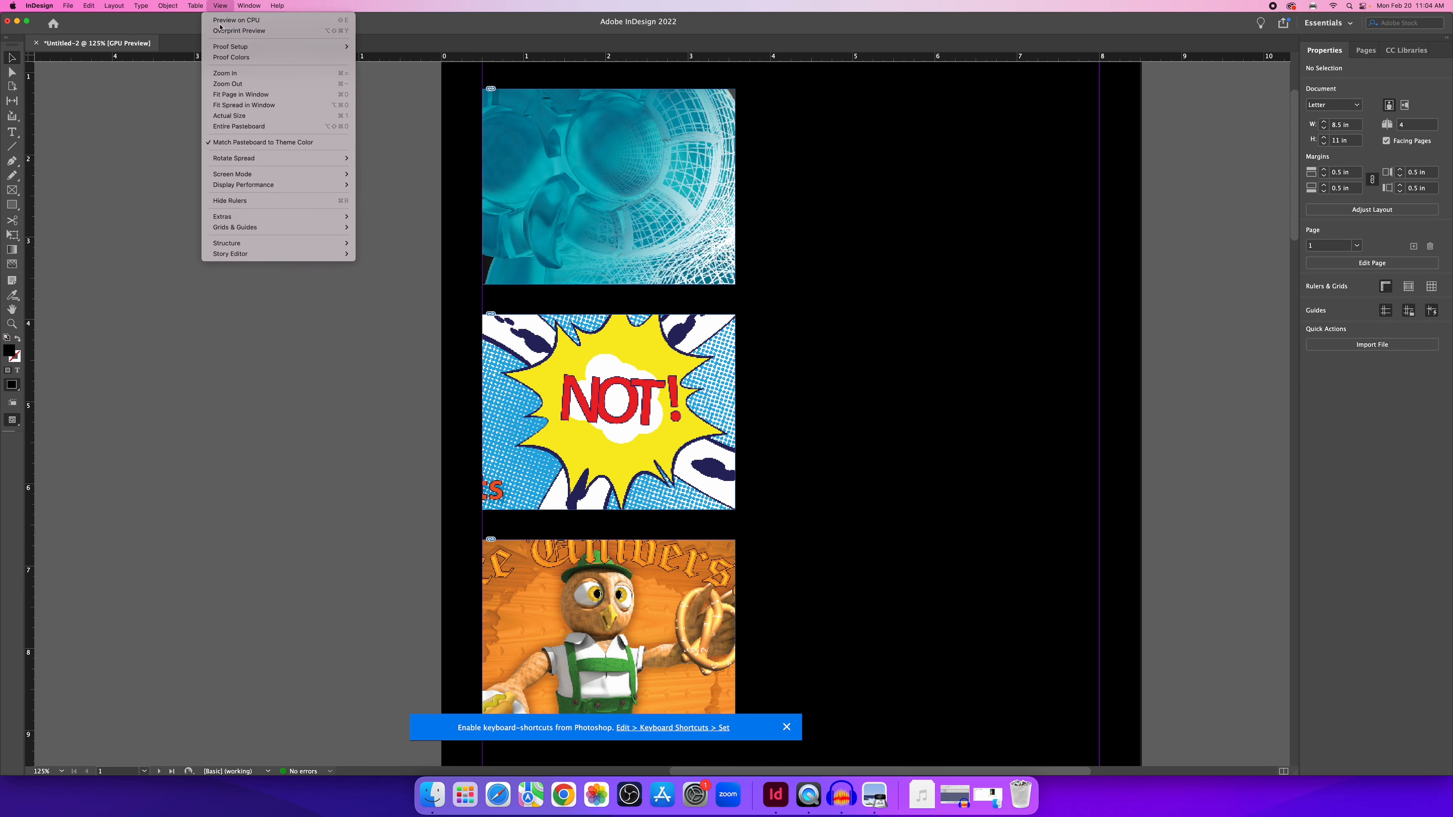
{"action": "mouse_move", "coordinate": [320, 185]}
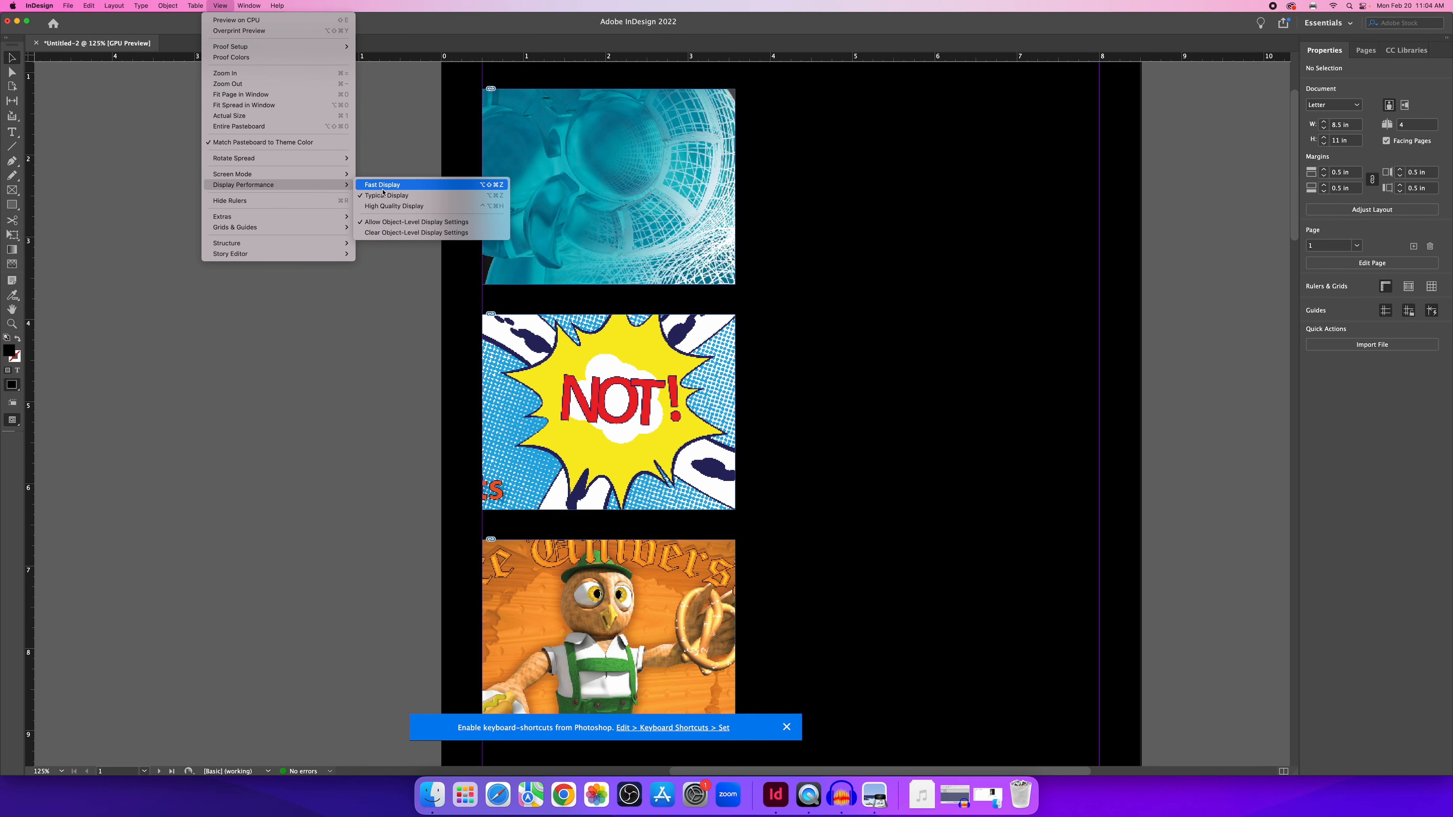
{"action": "left_click", "coordinate": [405, 186]}
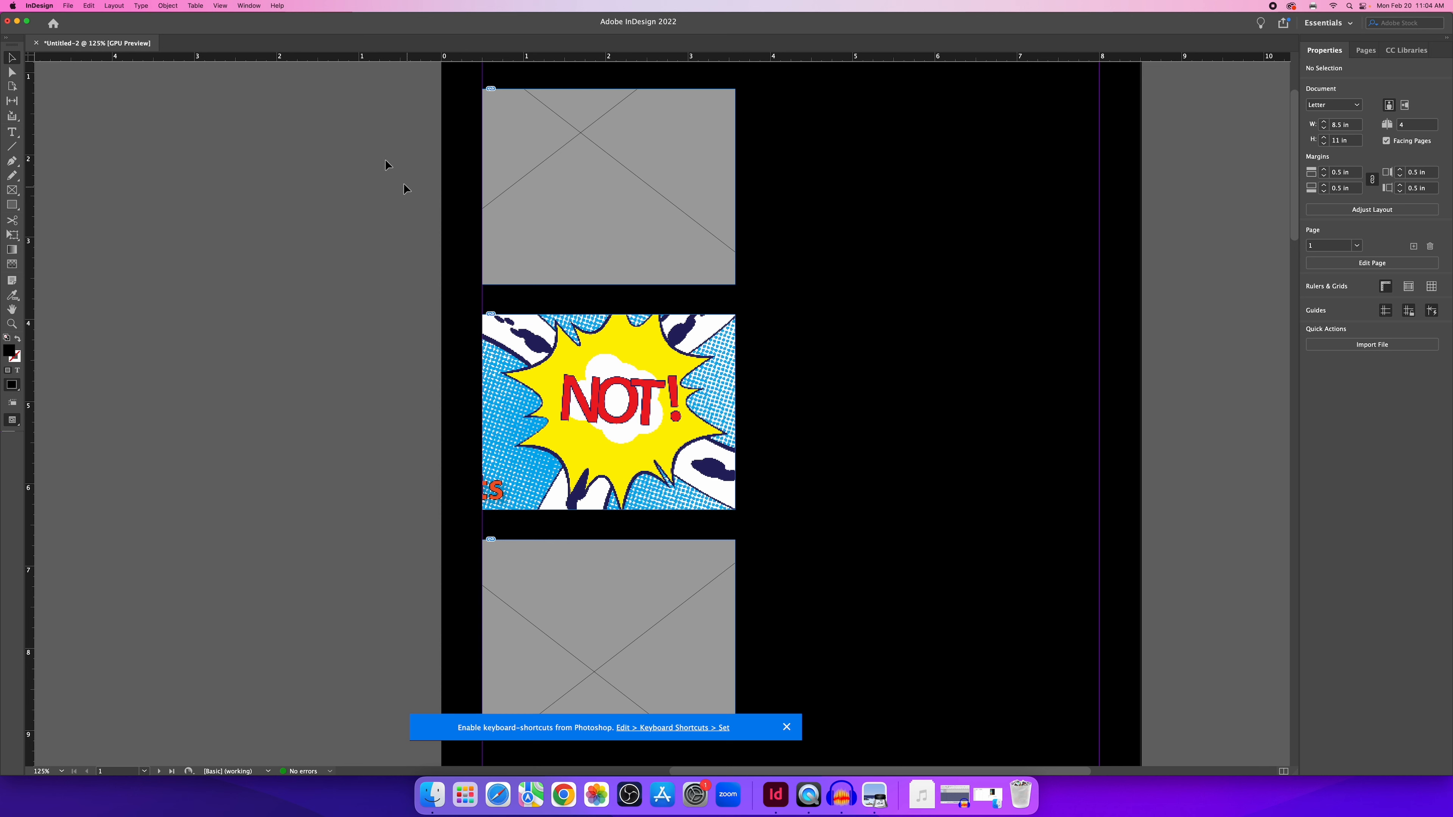
{"action": "left_click", "coordinate": [210, 6]}
{"action": "mouse_move", "coordinate": [275, 186]}
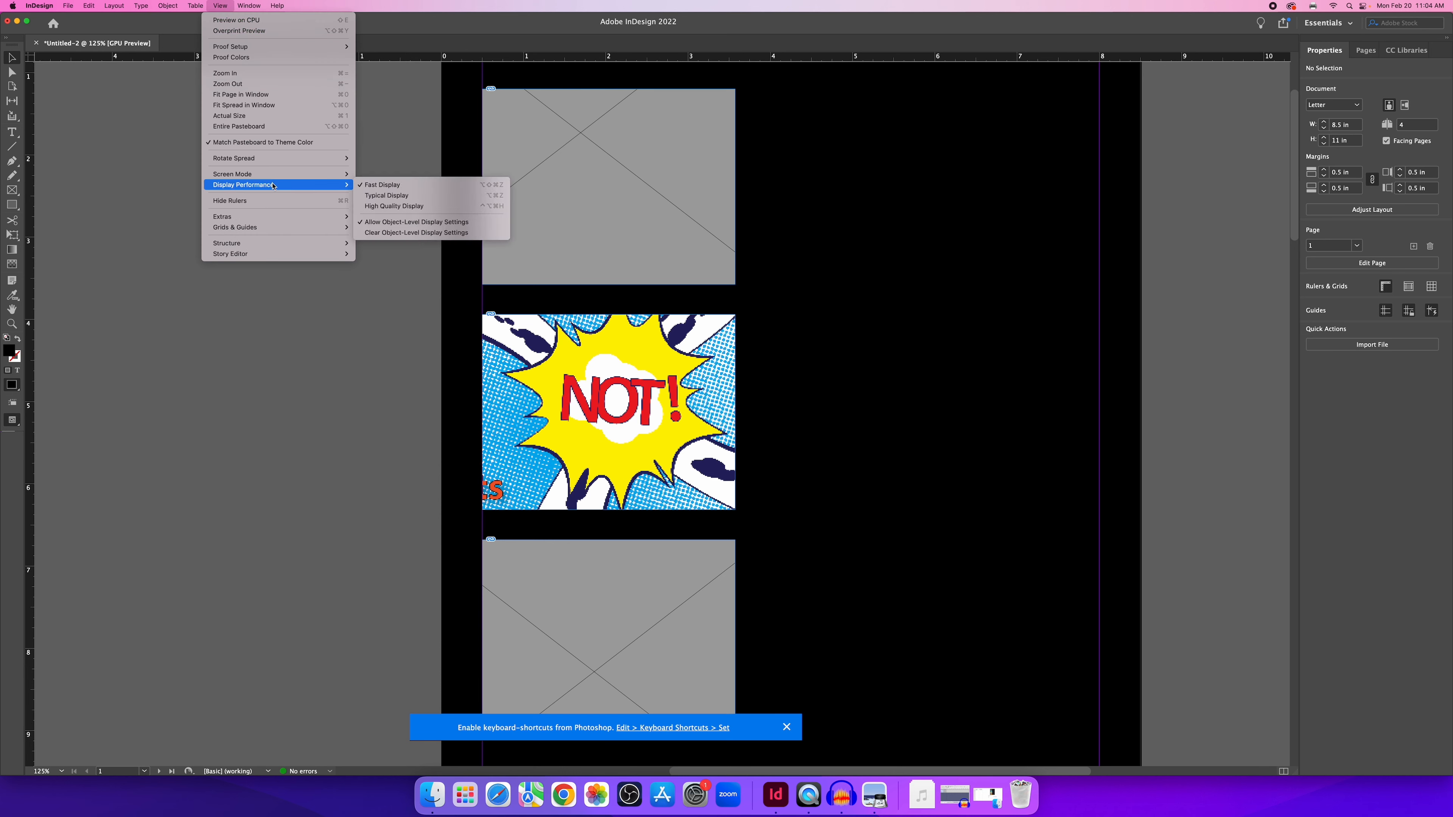
{"action": "left_click", "coordinate": [403, 197]}
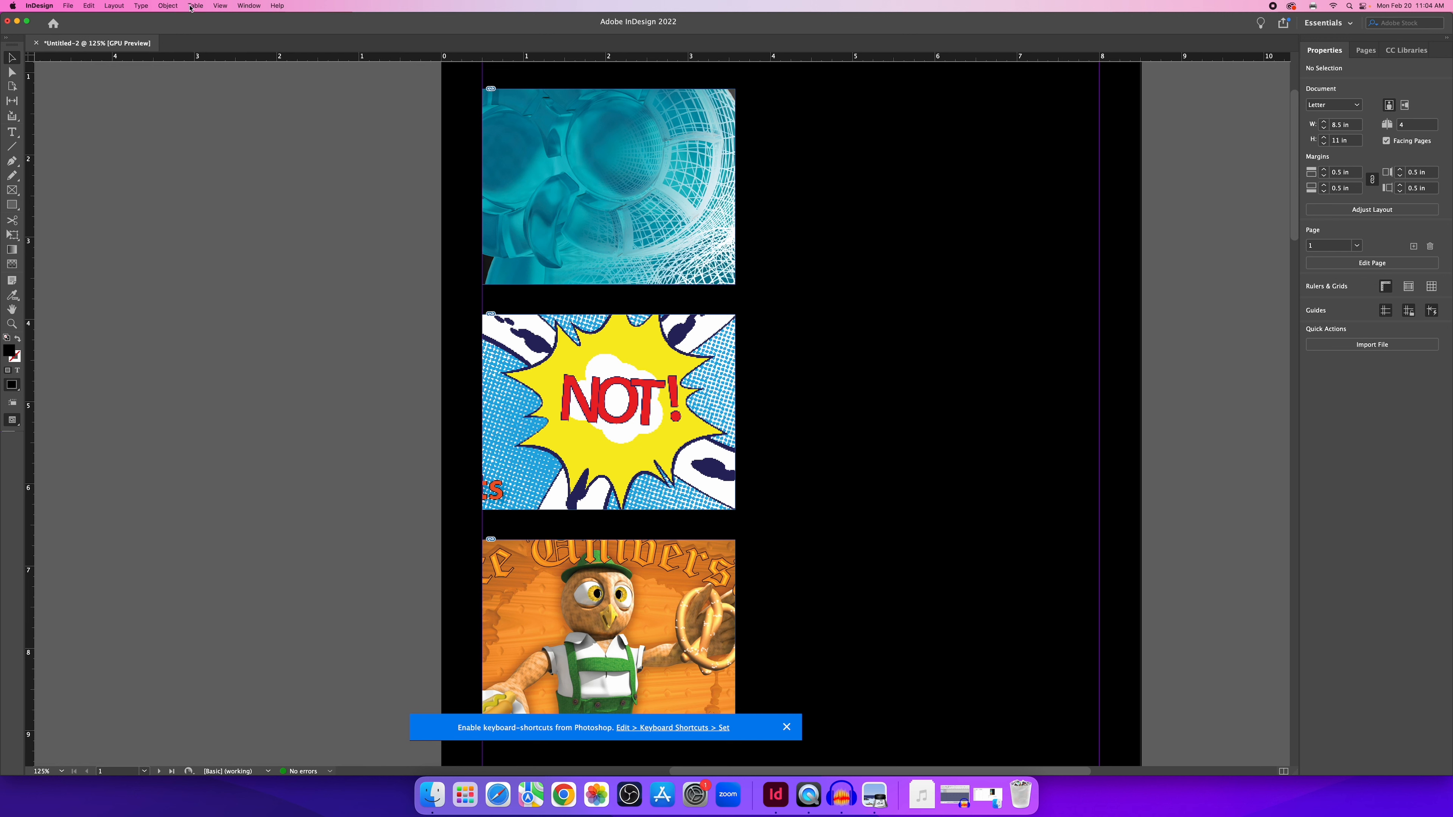
{"action": "left_click", "coordinate": [219, 7]}
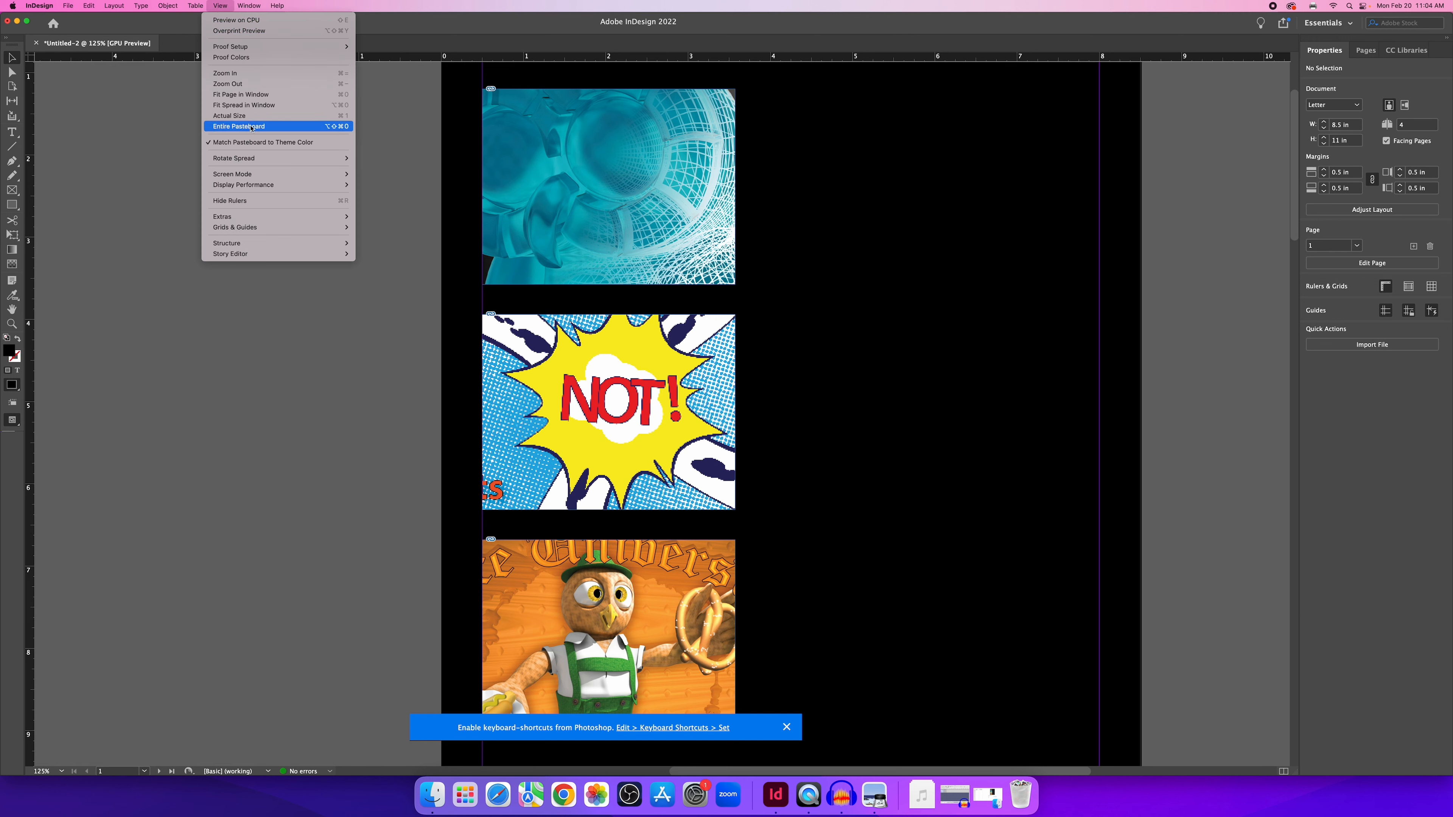
{"action": "mouse_move", "coordinate": [321, 185]}
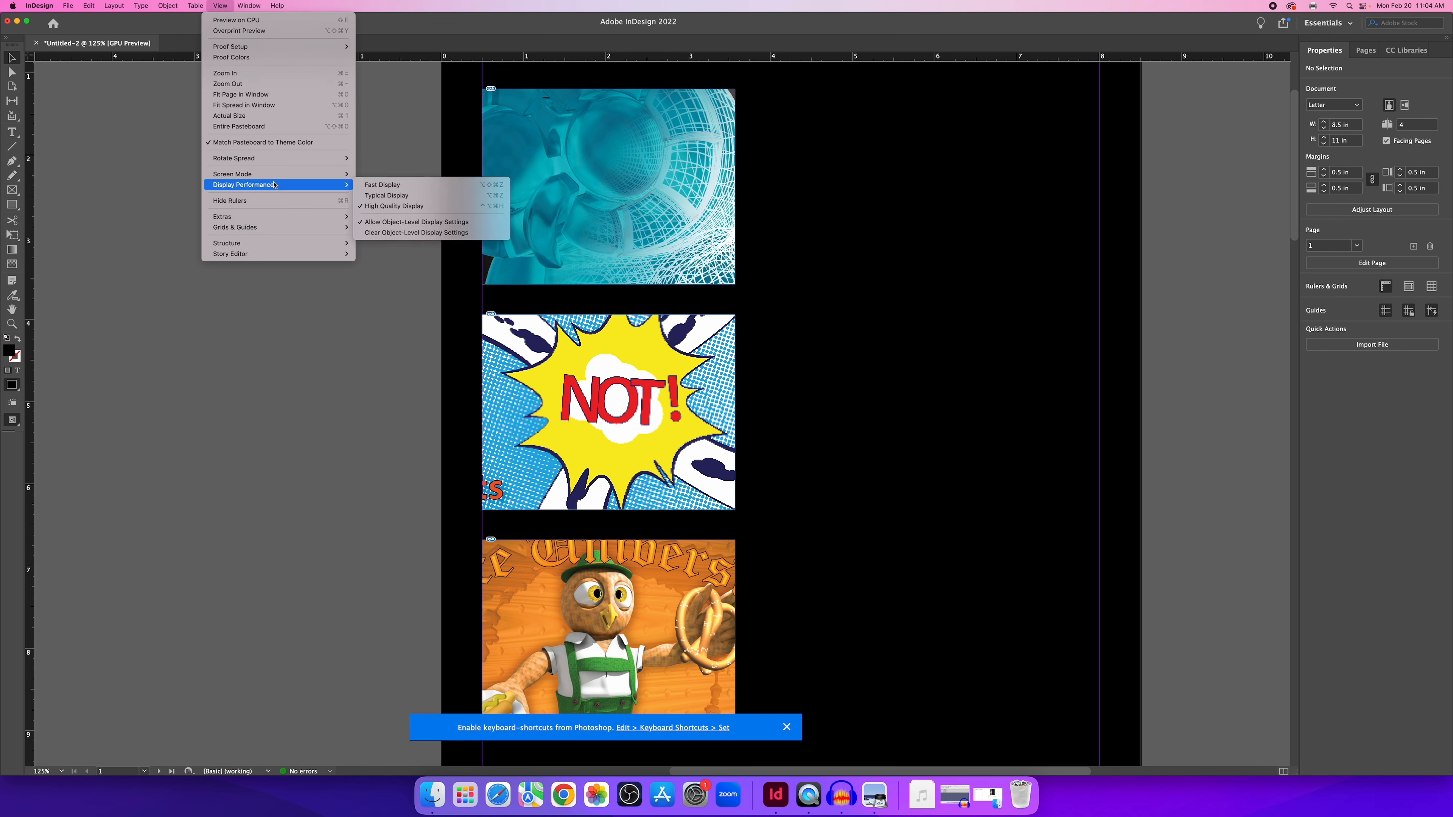
{"action": "left_click", "coordinate": [412, 198]}
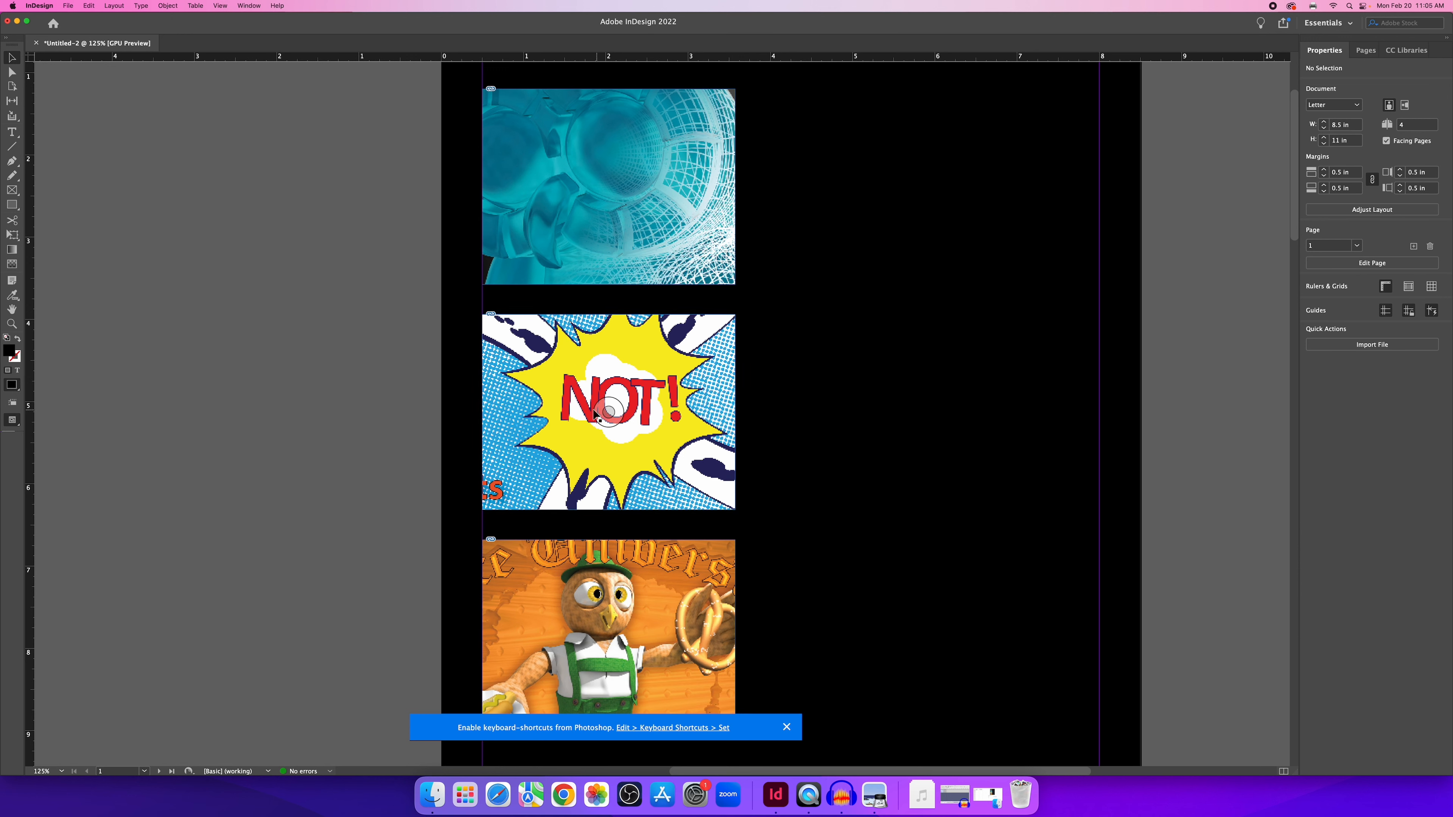
Clear object-level display settings, then set the whole view to High Quality Display.
{"action": "left_click", "coordinate": [220, 5]}
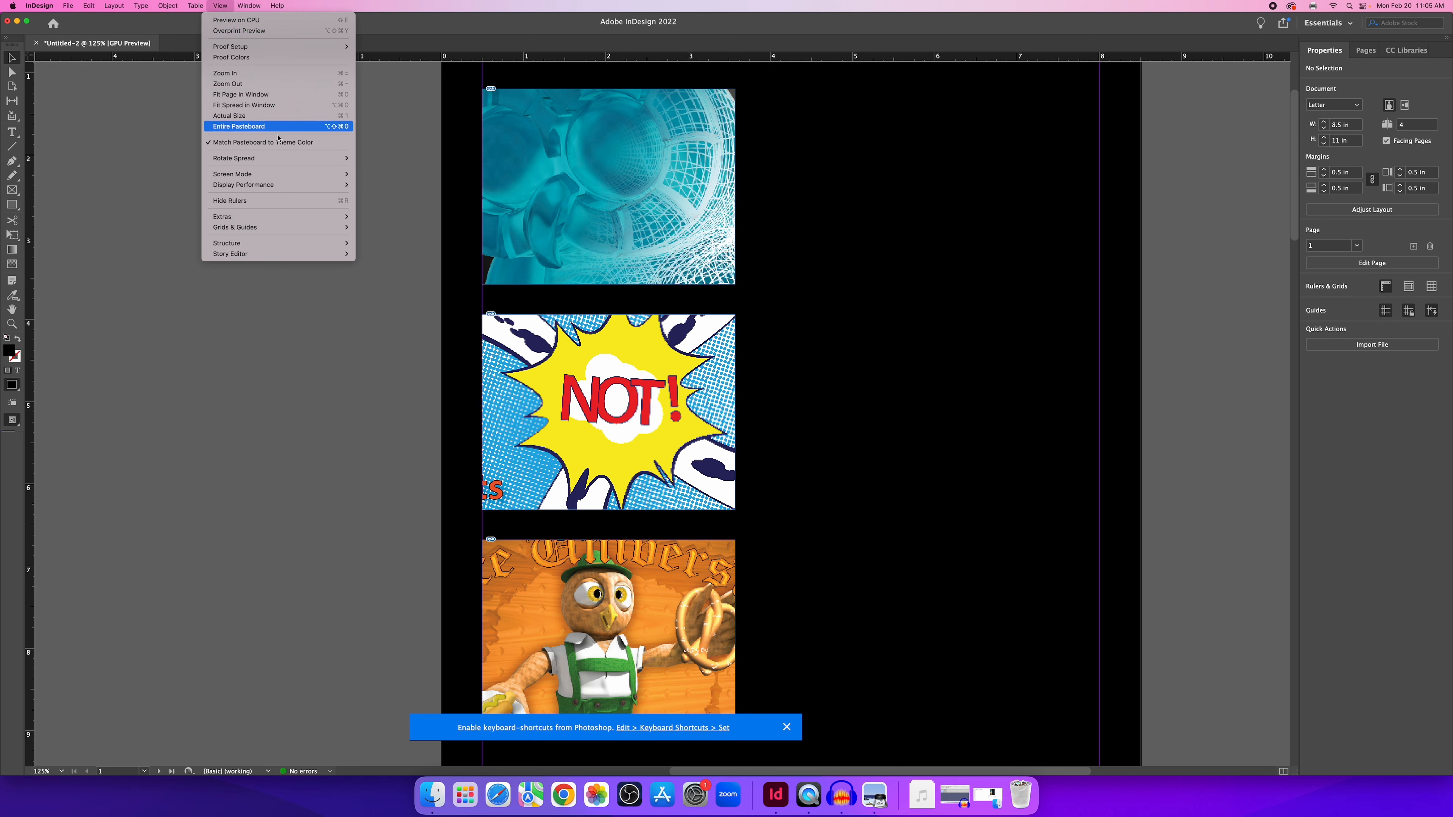
{"action": "mouse_move", "coordinate": [283, 184]}
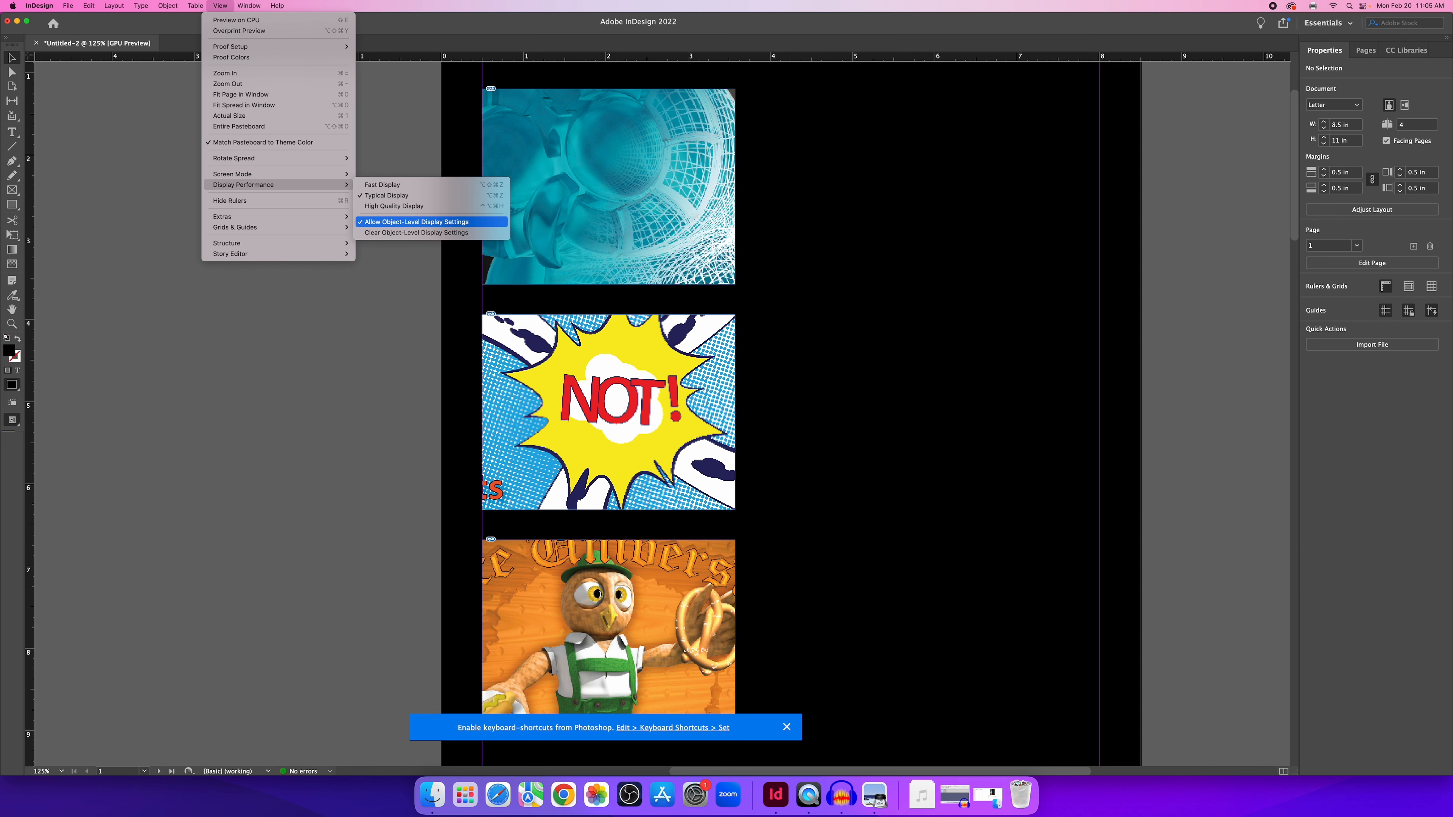
{"action": "left_click", "coordinate": [401, 237]}
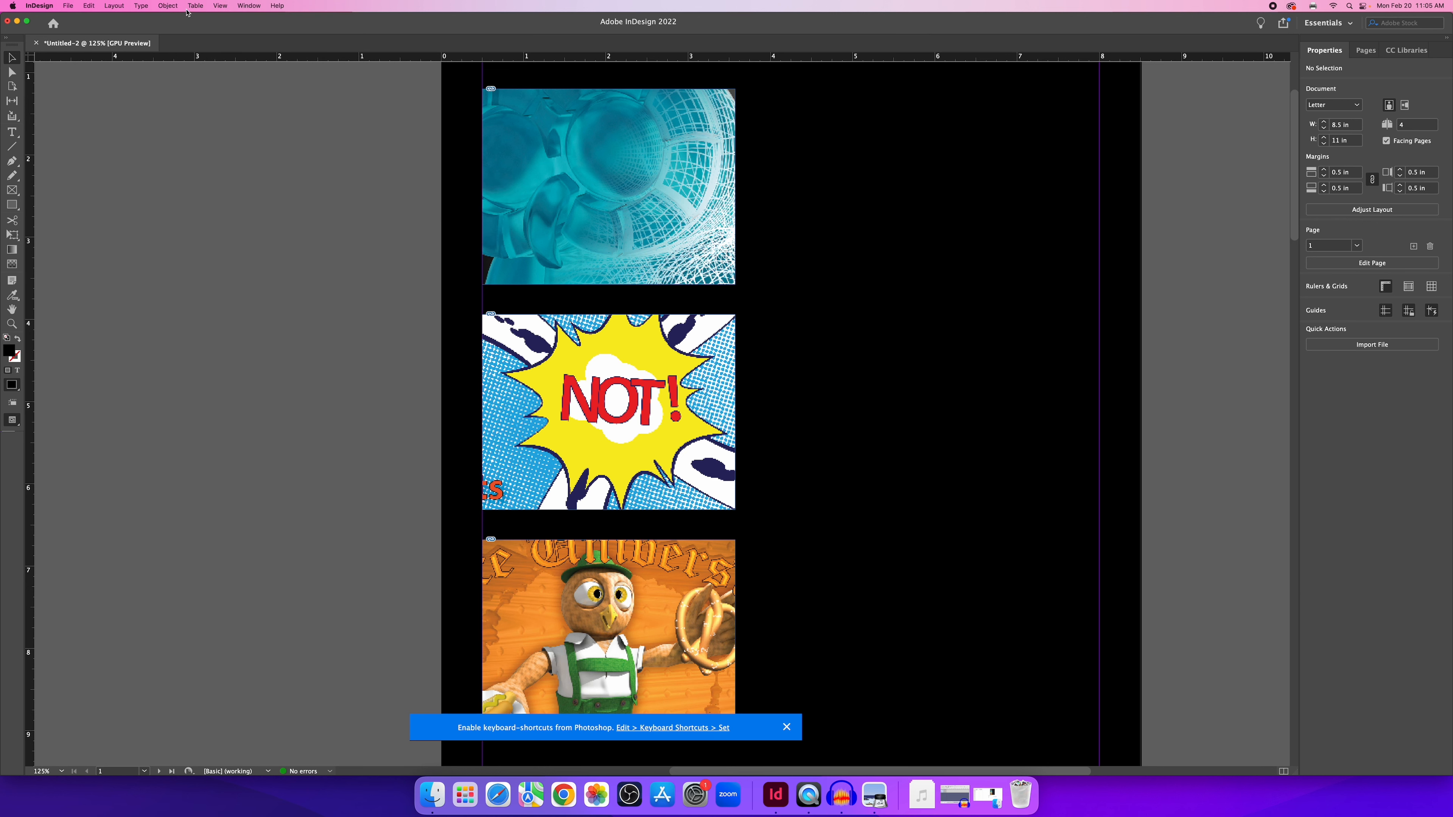
{"action": "left_click", "coordinate": [226, 8]}
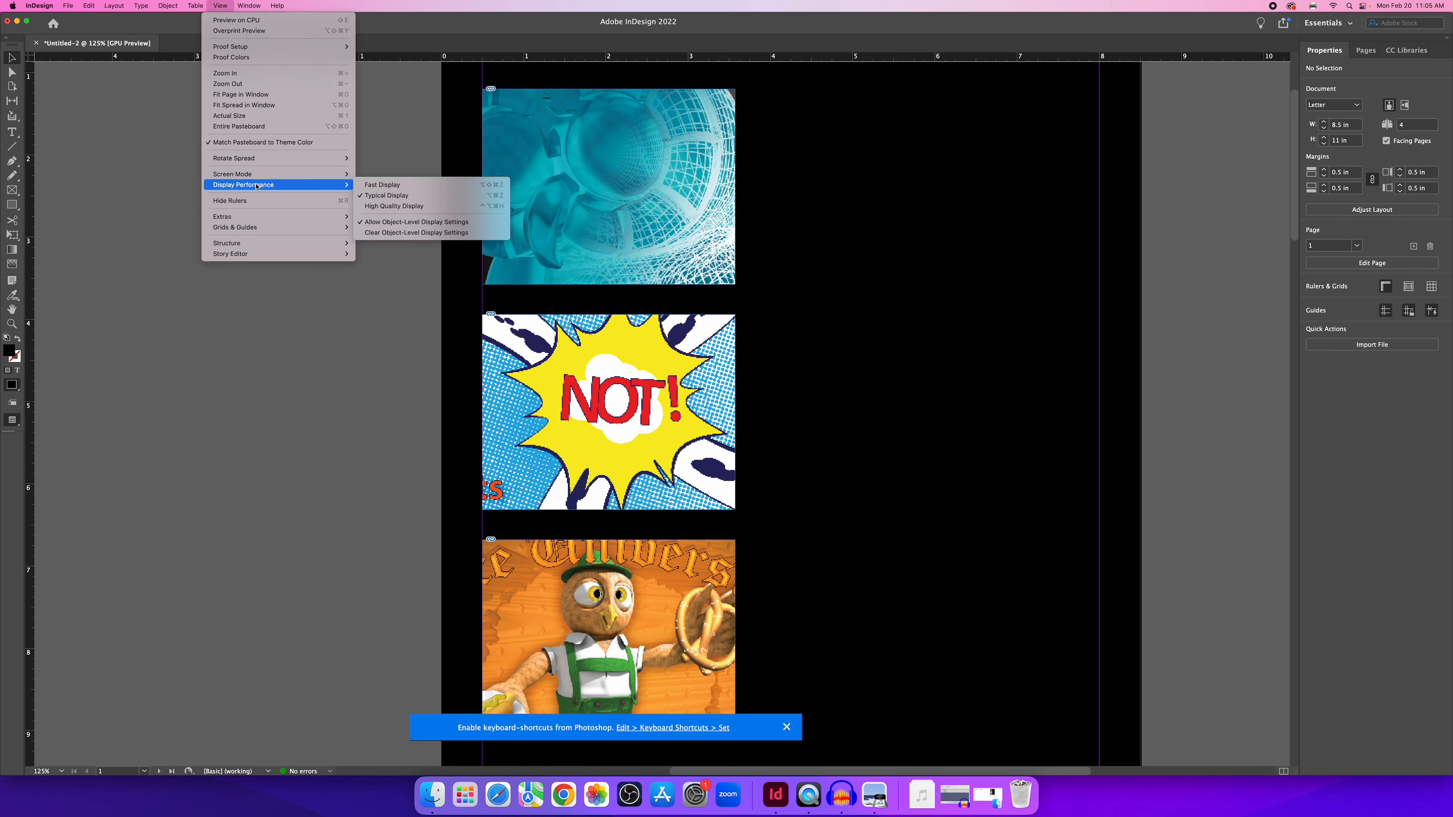
{"action": "left_click", "coordinate": [383, 185]}
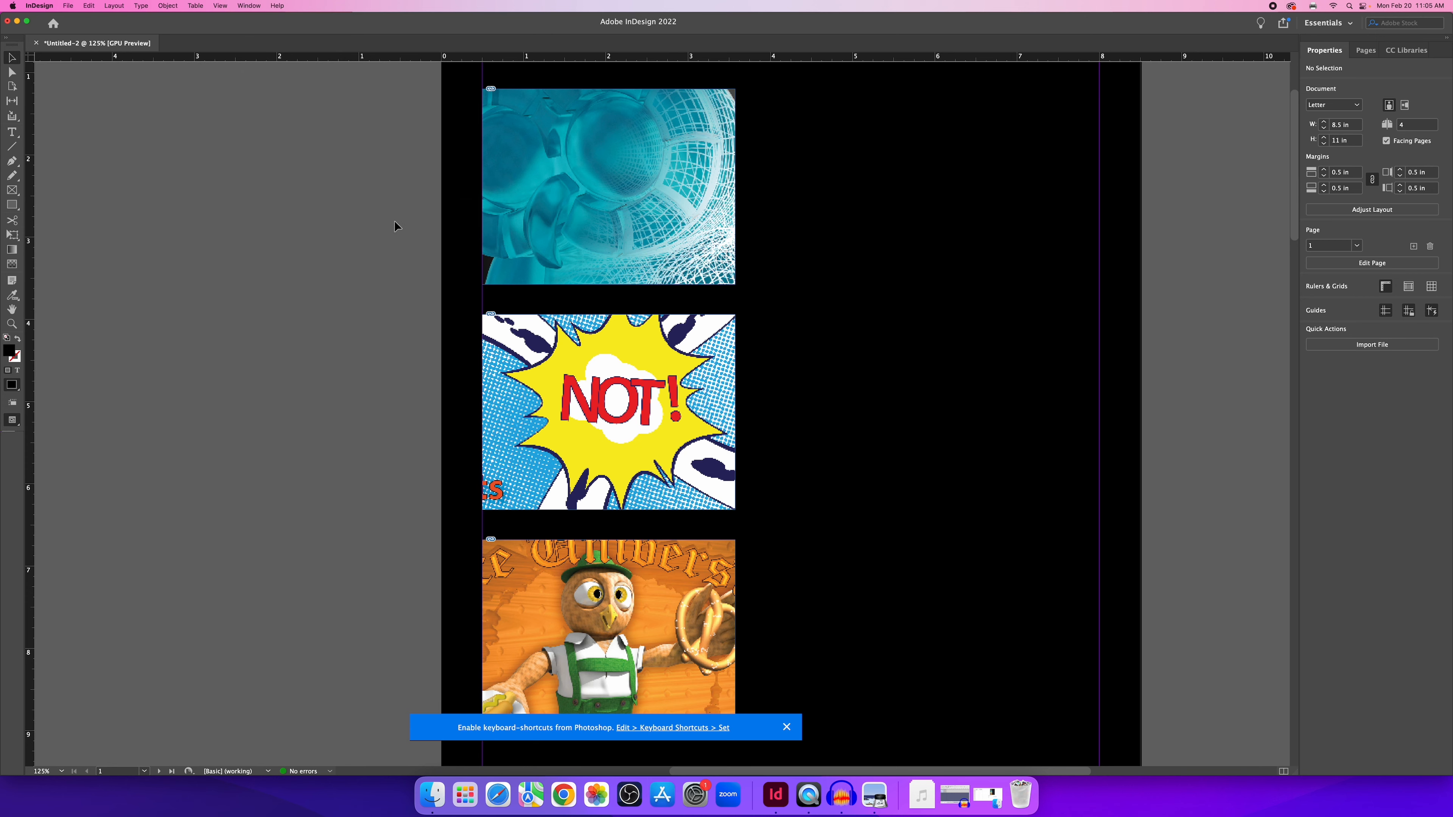
{"action": "left_click", "coordinate": [219, 6]}
{"action": "mouse_move", "coordinate": [297, 184]}
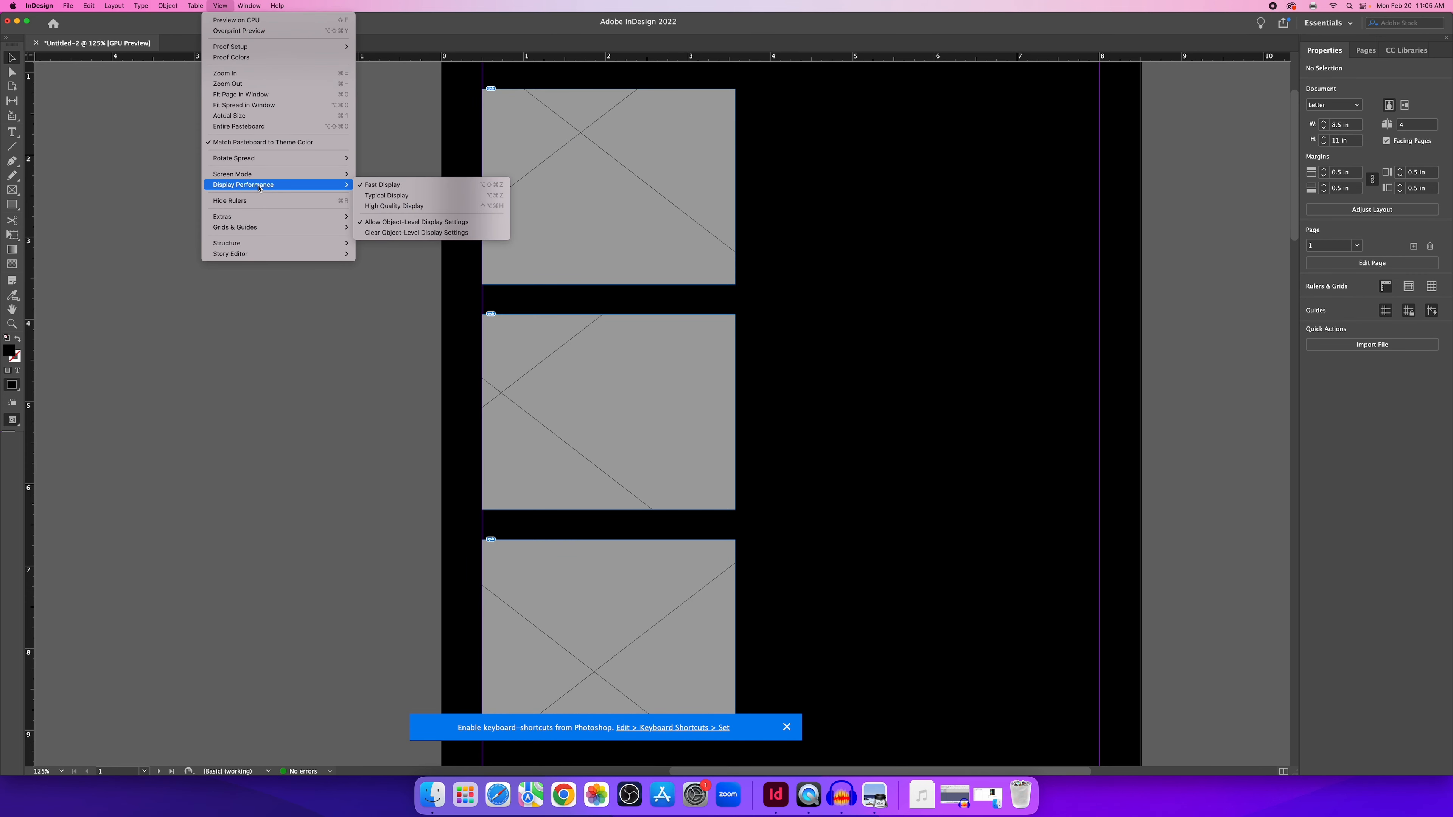
{"action": "left_click", "coordinate": [393, 205]}
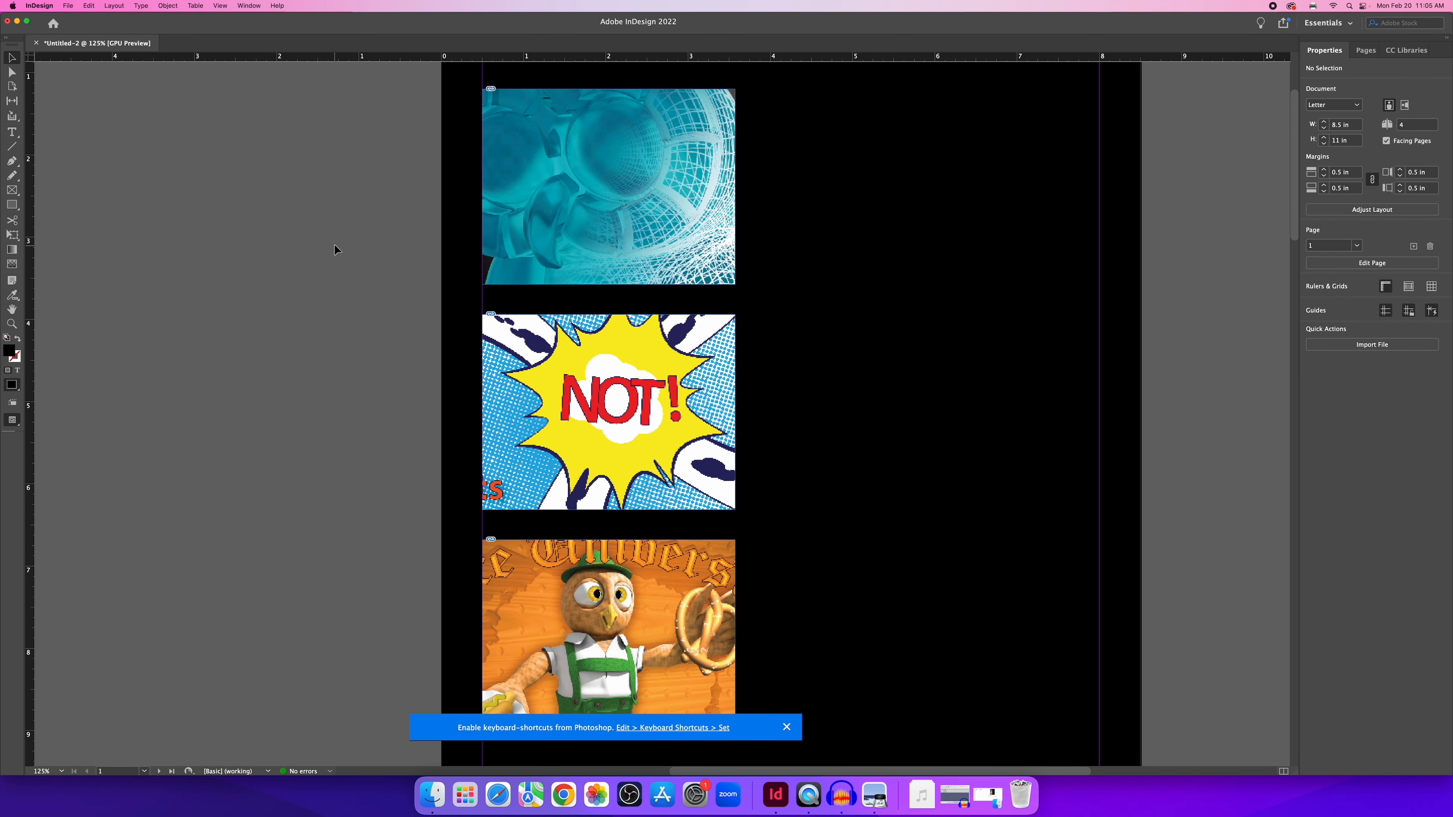
Zoom out to 100% to show the whole page, then open the Window menu.
{"action": "key", "text": "cmd+minus"}
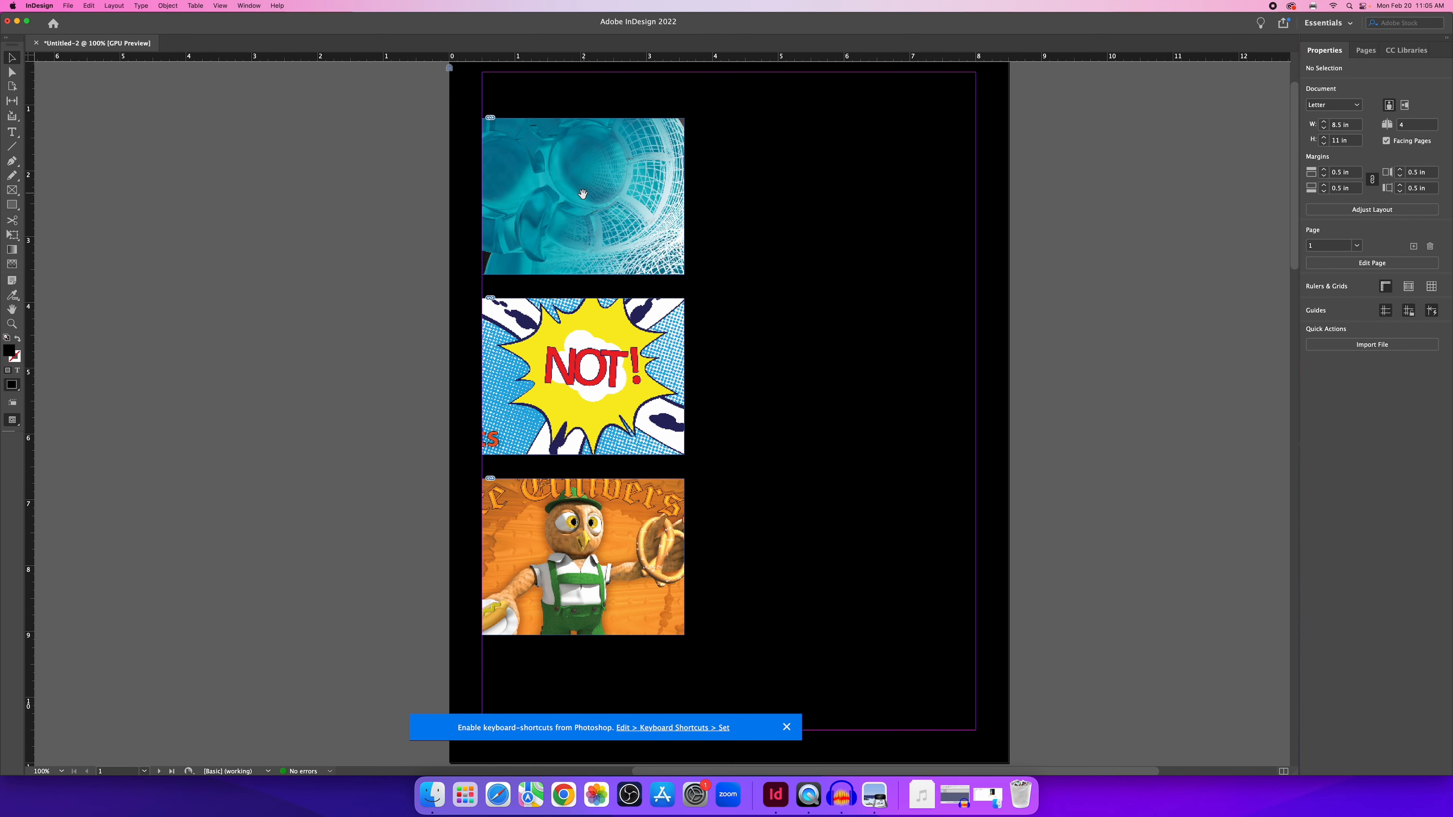
{"action": "scroll", "coordinate": [584, 194], "scroll_direction": "up", "scroll_amount": 1}
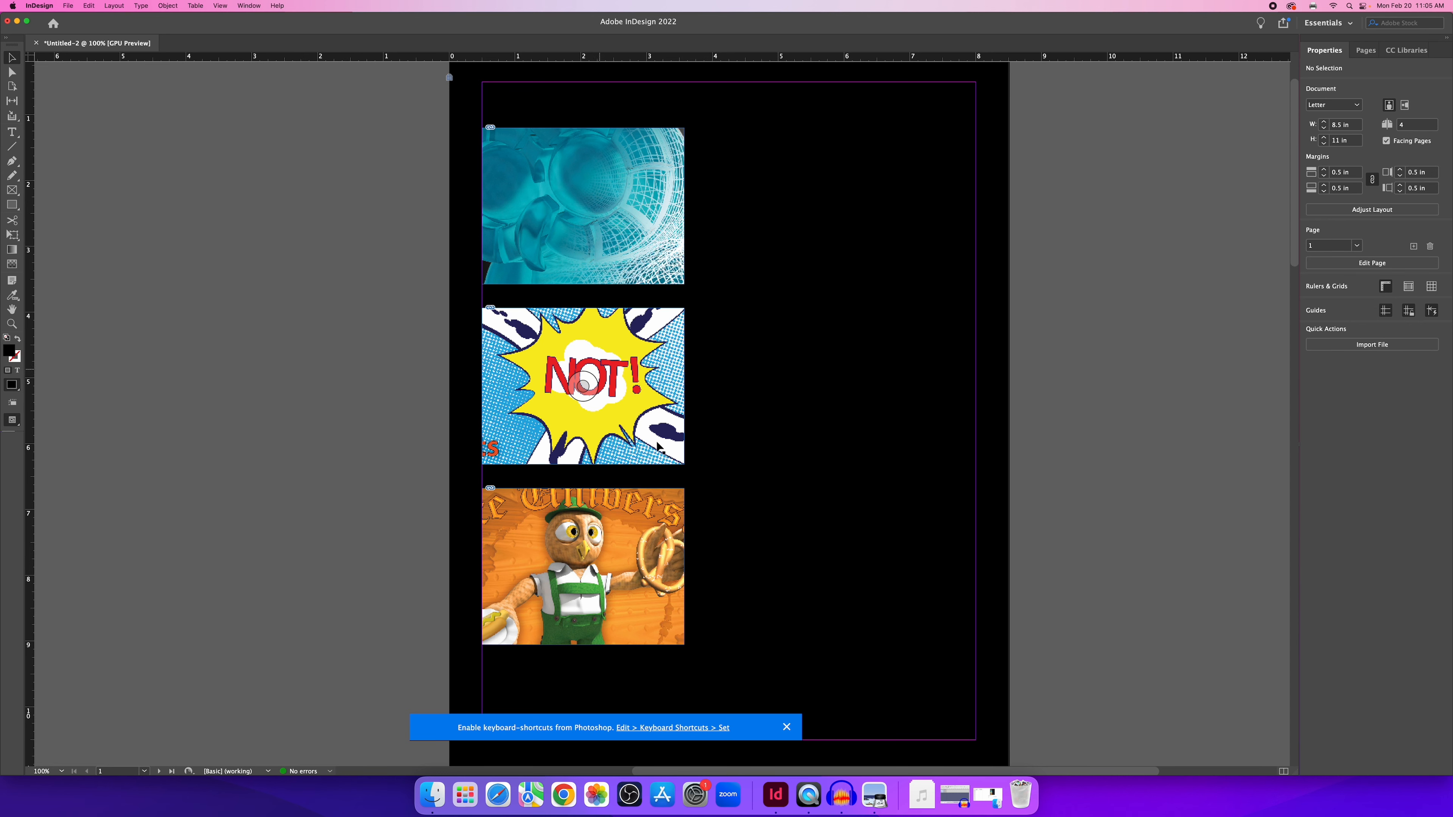
{"action": "scroll", "coordinate": [686, 399], "scroll_direction": "up", "scroll_amount": 3}
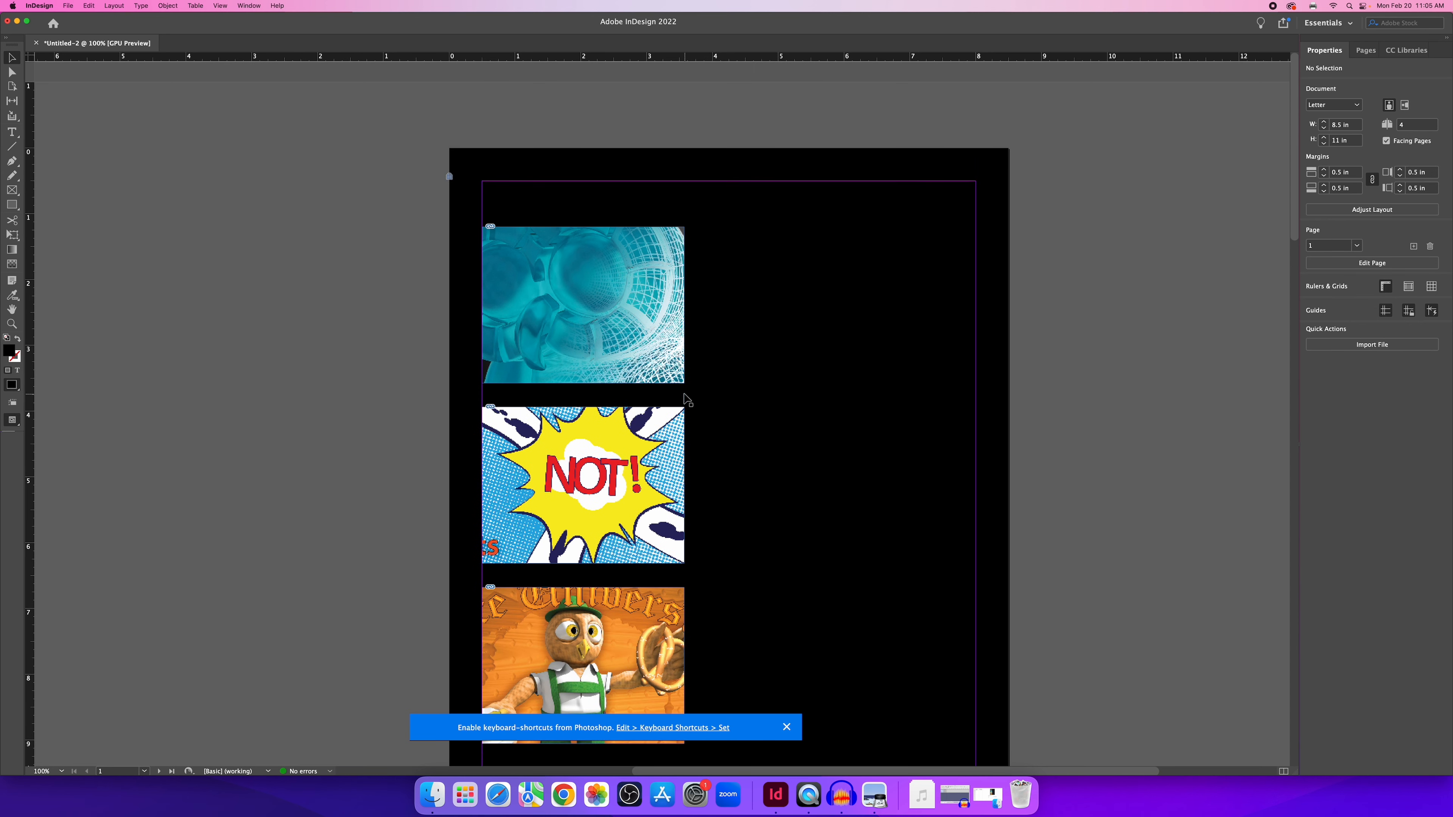
{"action": "scroll", "coordinate": [685, 399], "scroll_direction": "down", "scroll_amount": 2}
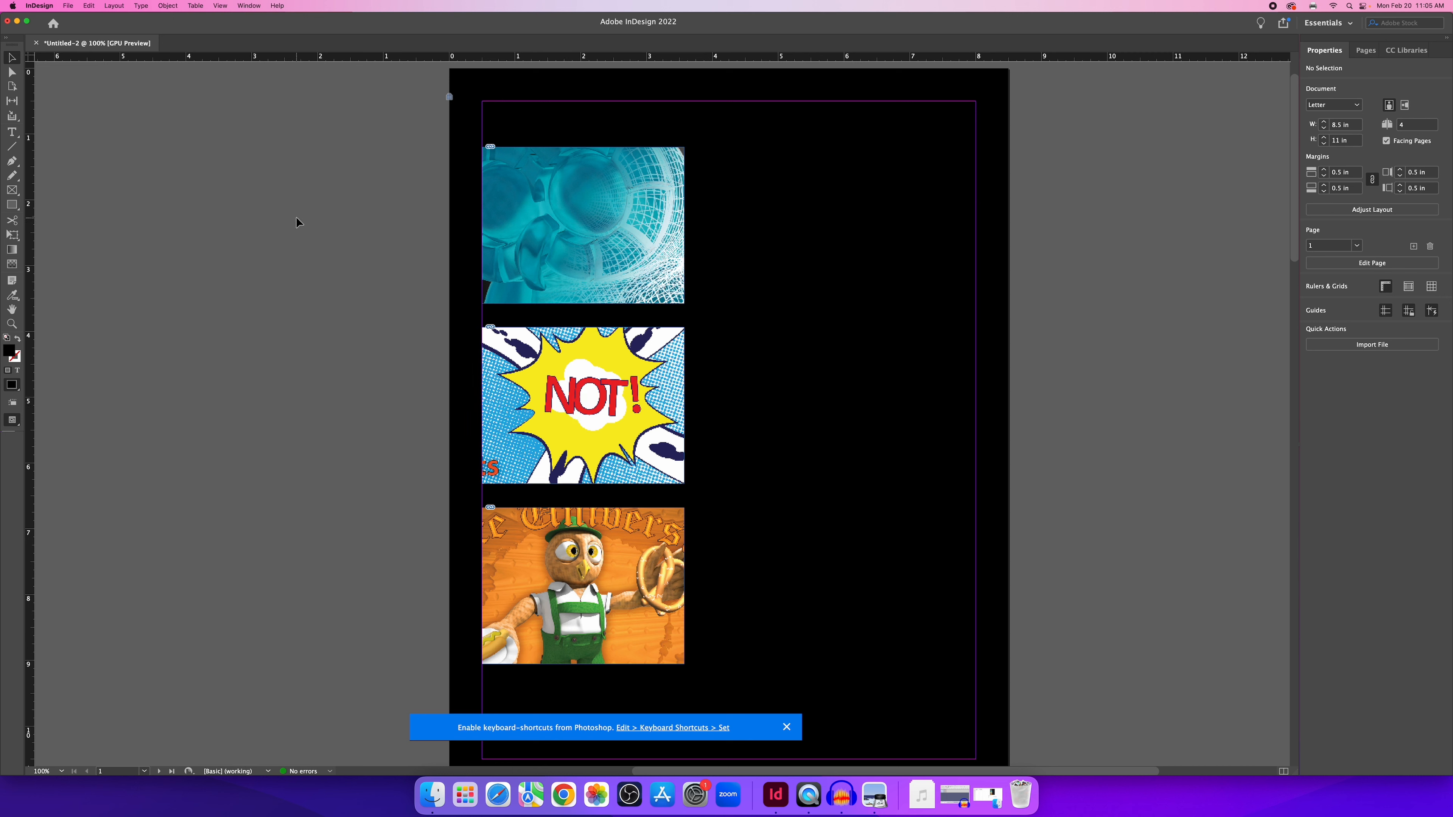
{"action": "left_click", "coordinate": [249, 6]}
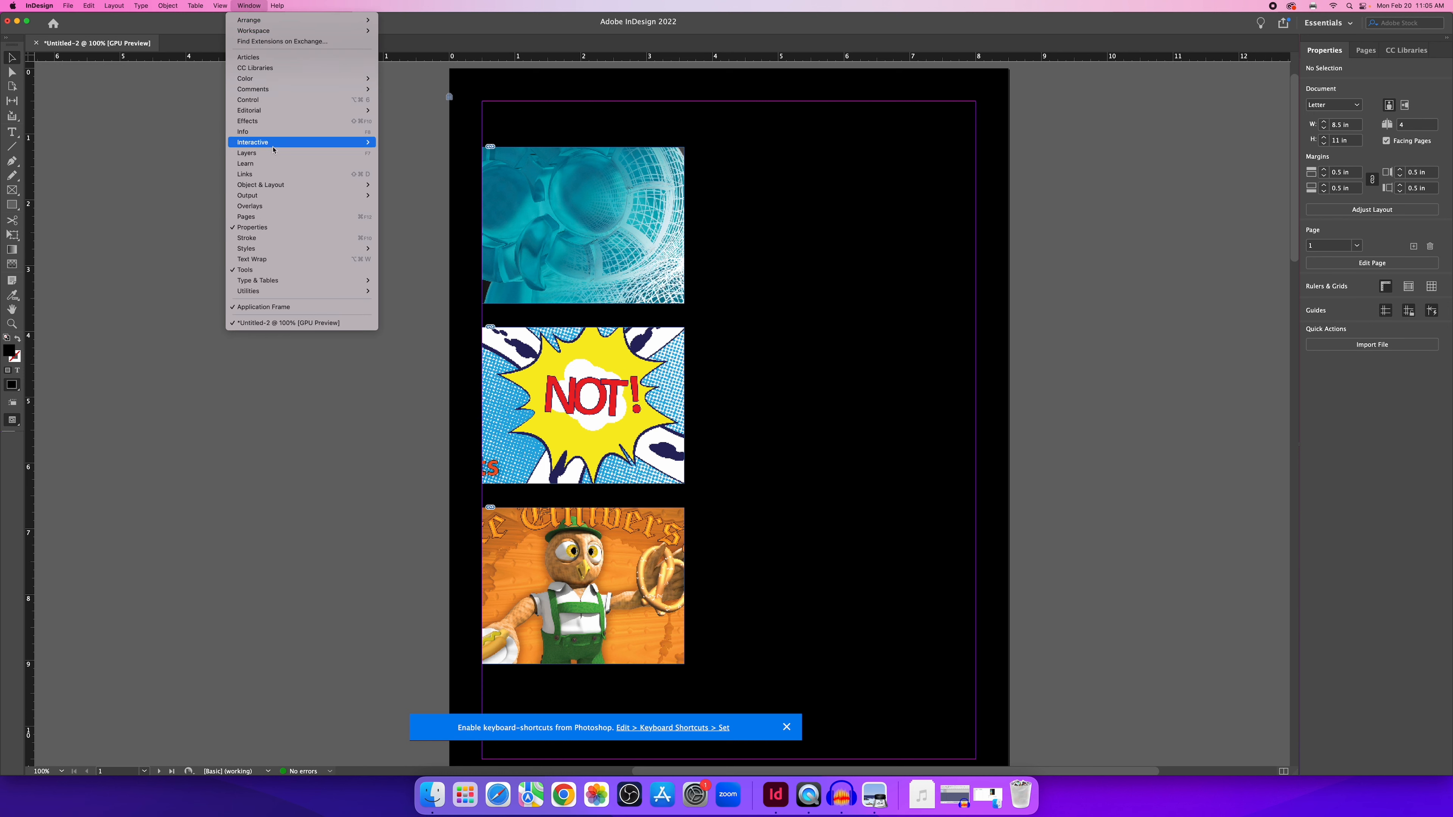
Open Links, expand Graphics_In_Layers.psd's three placements and show the first link's full info.
{"action": "left_click", "coordinate": [275, 174]}
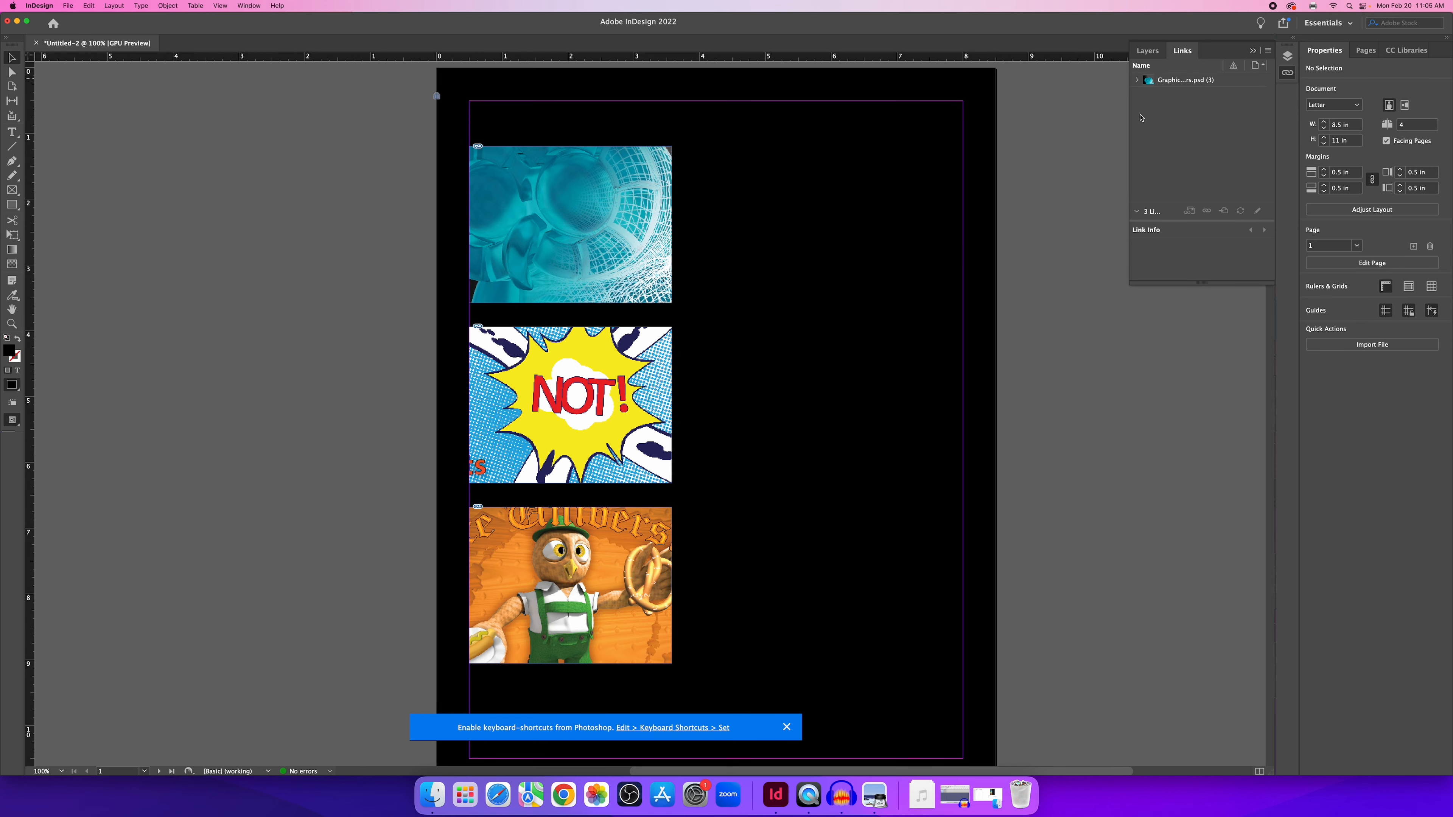
{"action": "left_click", "coordinate": [1137, 81]}
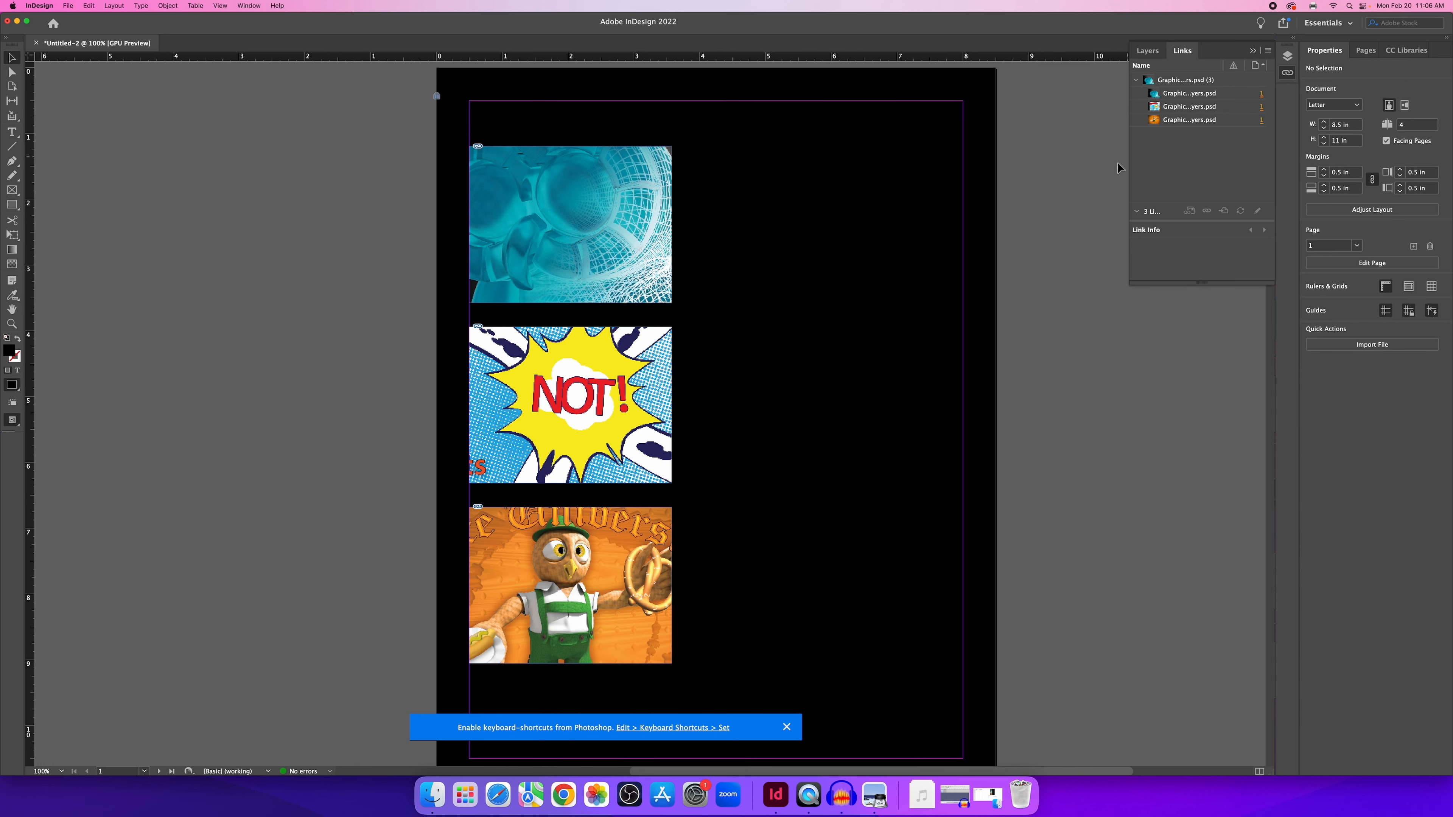
{"action": "left_click_drag", "start_coordinate": [1129, 138], "coordinate": [1029, 135]}
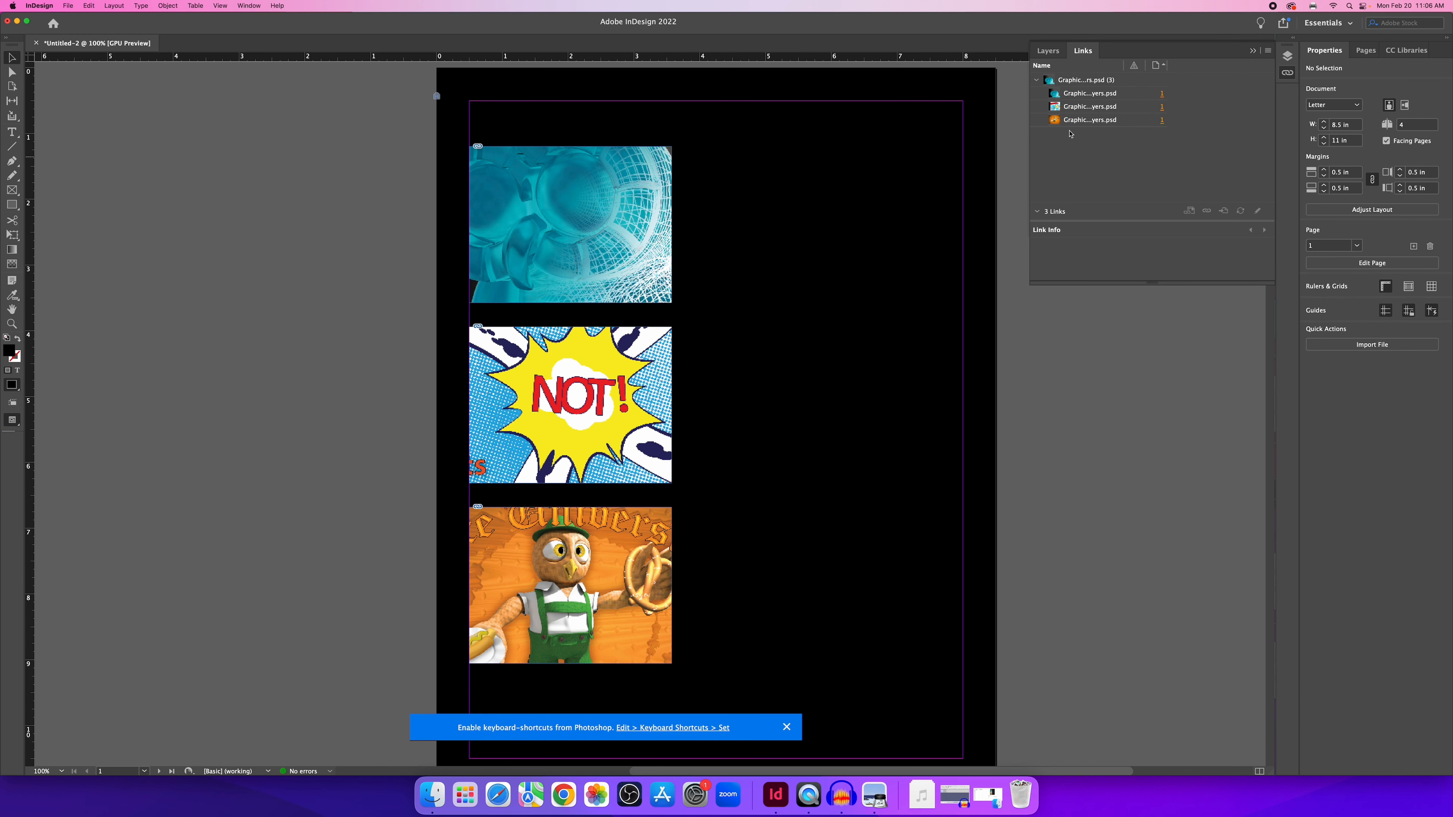
{"action": "left_click", "coordinate": [1129, 97]}
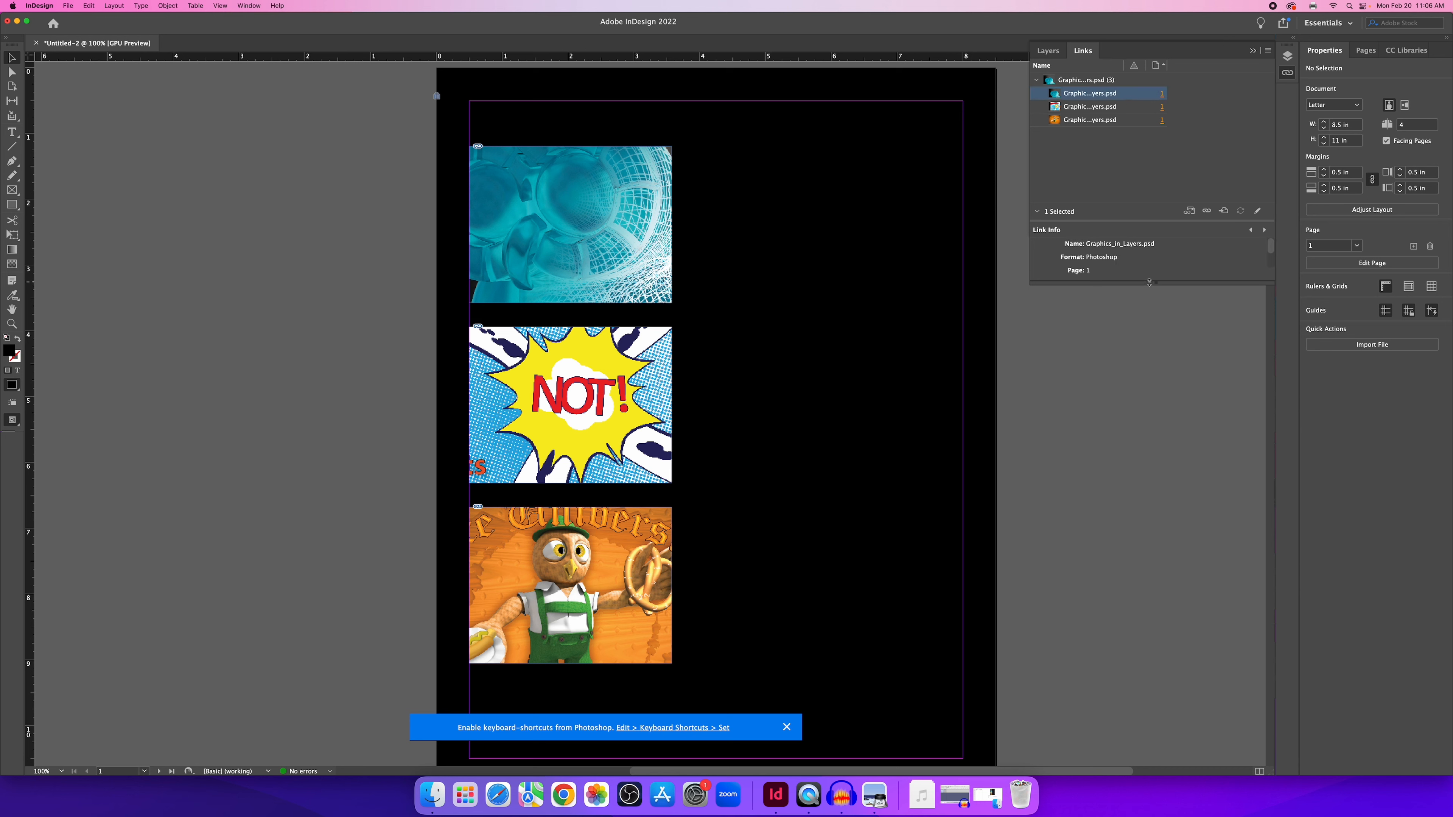
{"action": "left_click_drag", "start_coordinate": [1149, 282], "coordinate": [1153, 528]}
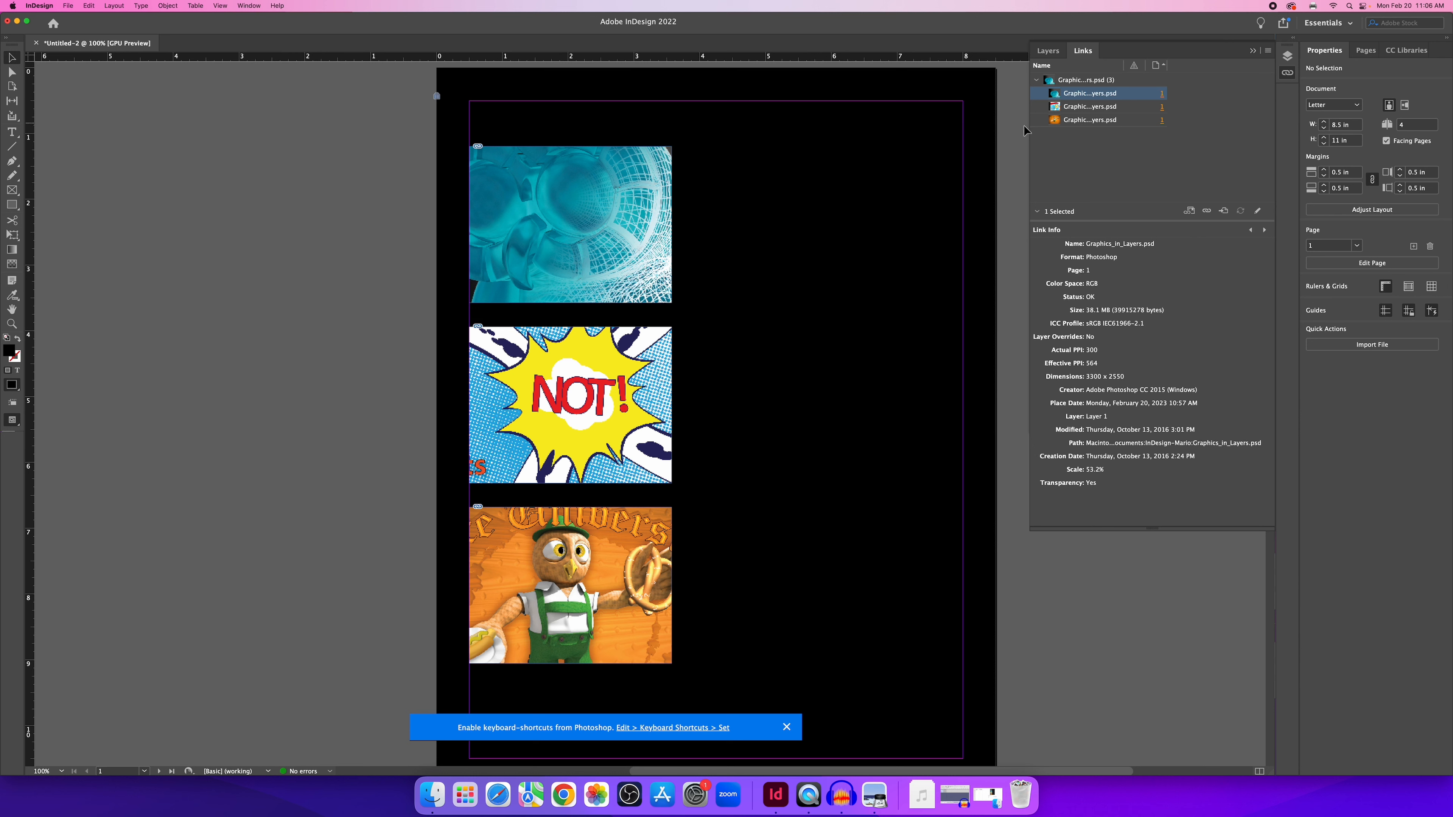
{"action": "left_click_drag", "start_coordinate": [1030, 130], "coordinate": [1130, 136]}
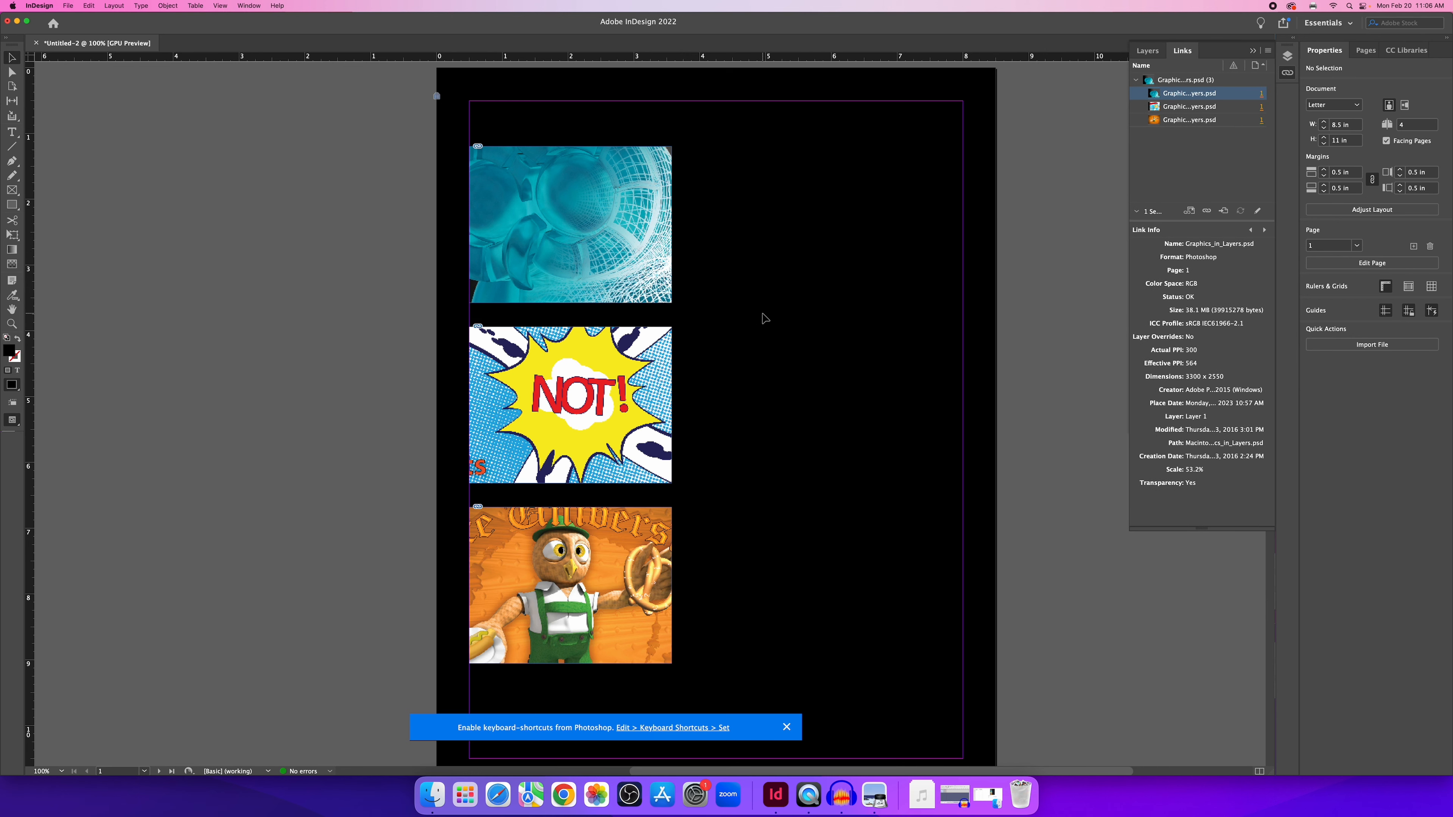
{"action": "key", "text": "super+minus"}
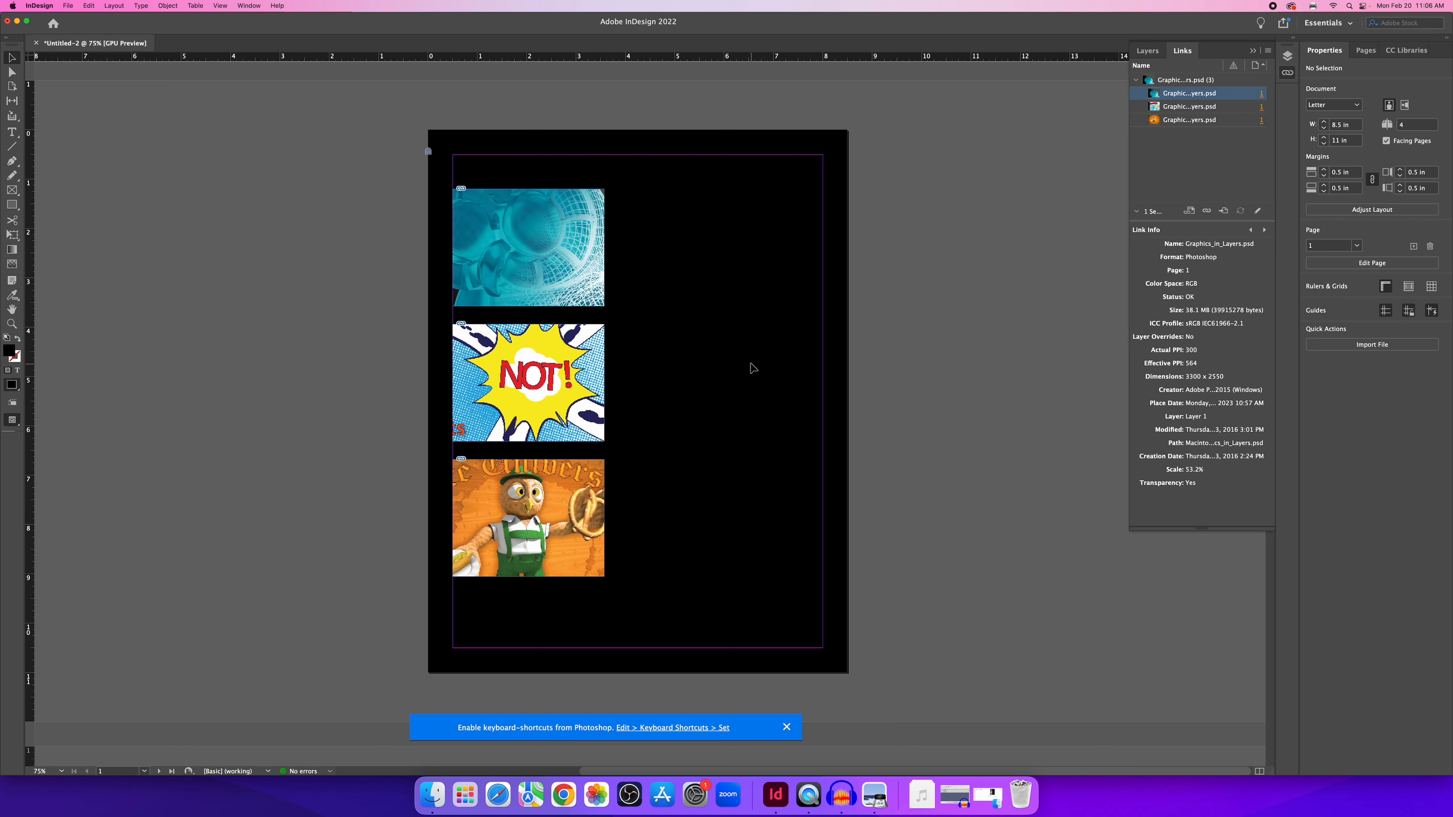
Go to the blank page 2–3 spread, close the Links panel, and pick the Rectangle tool.
{"action": "left_click", "coordinate": [1366, 51]}
{"action": "double_click", "coordinate": [1363, 159]}
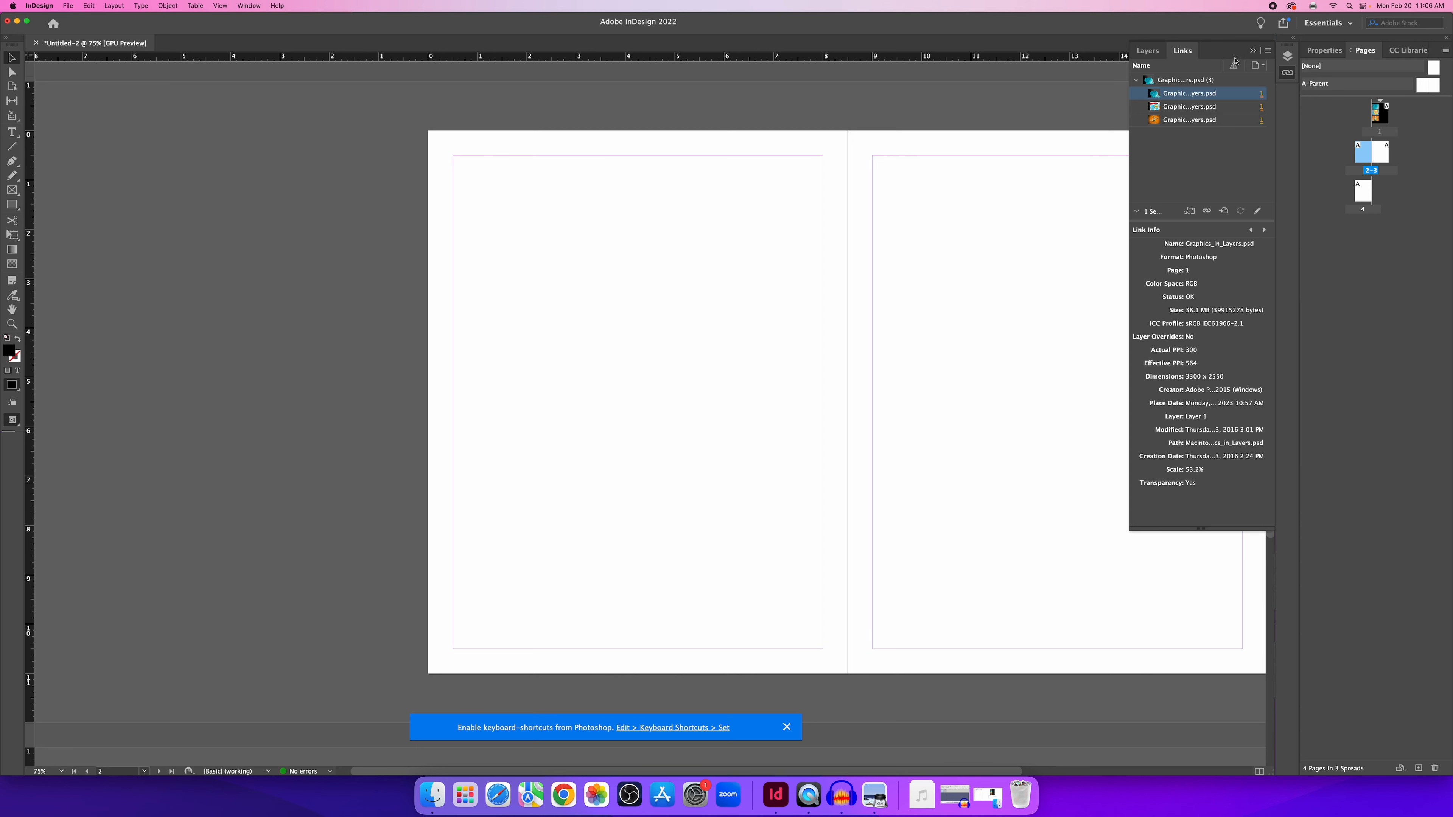
{"action": "left_click", "coordinate": [1253, 53]}
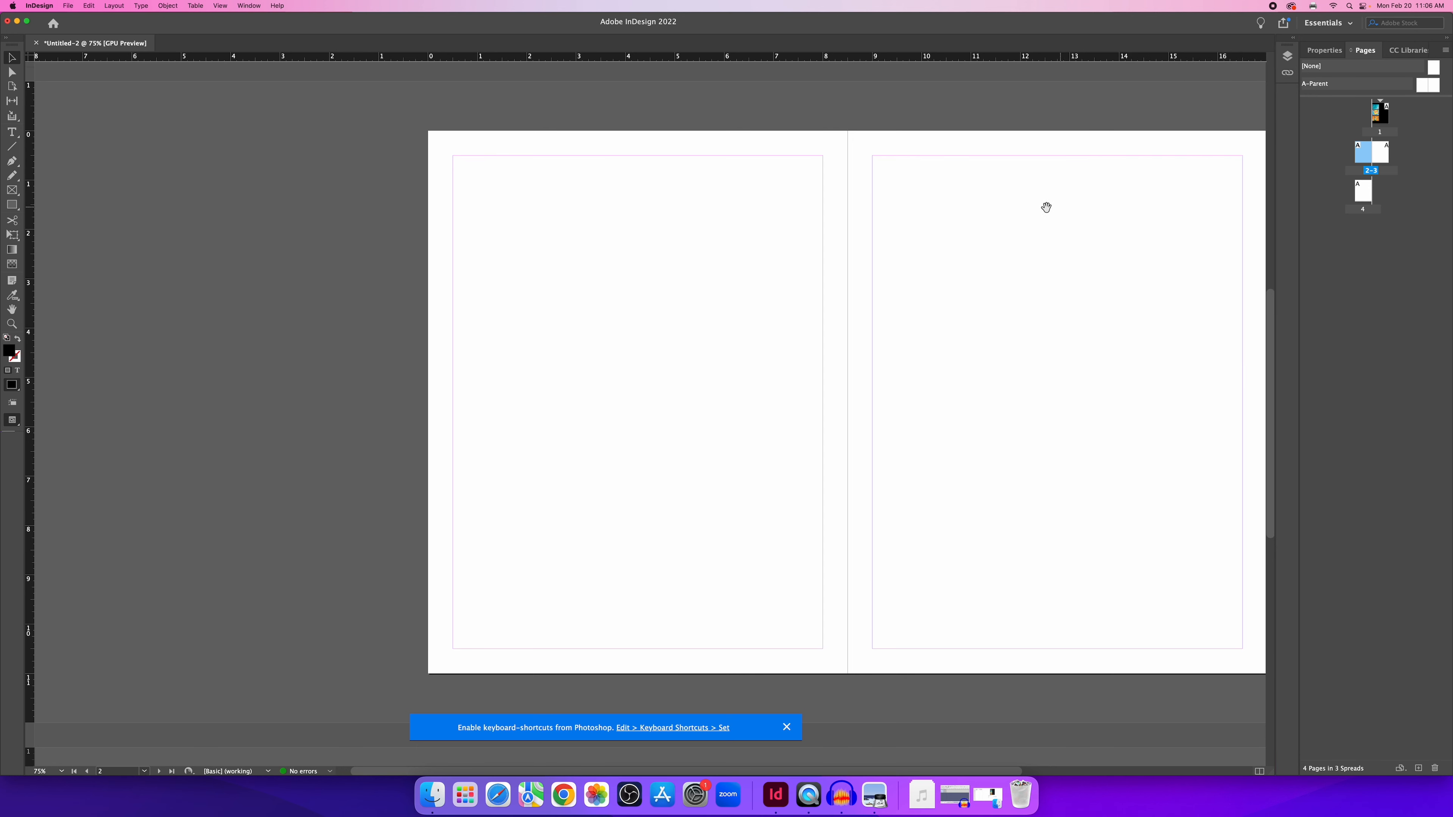
{"action": "scroll", "coordinate": [1045, 205], "scroll_direction": "right", "scroll_amount": 5}
{"action": "scroll", "coordinate": [866, 219], "scroll_direction": "right", "scroll_amount": 2}
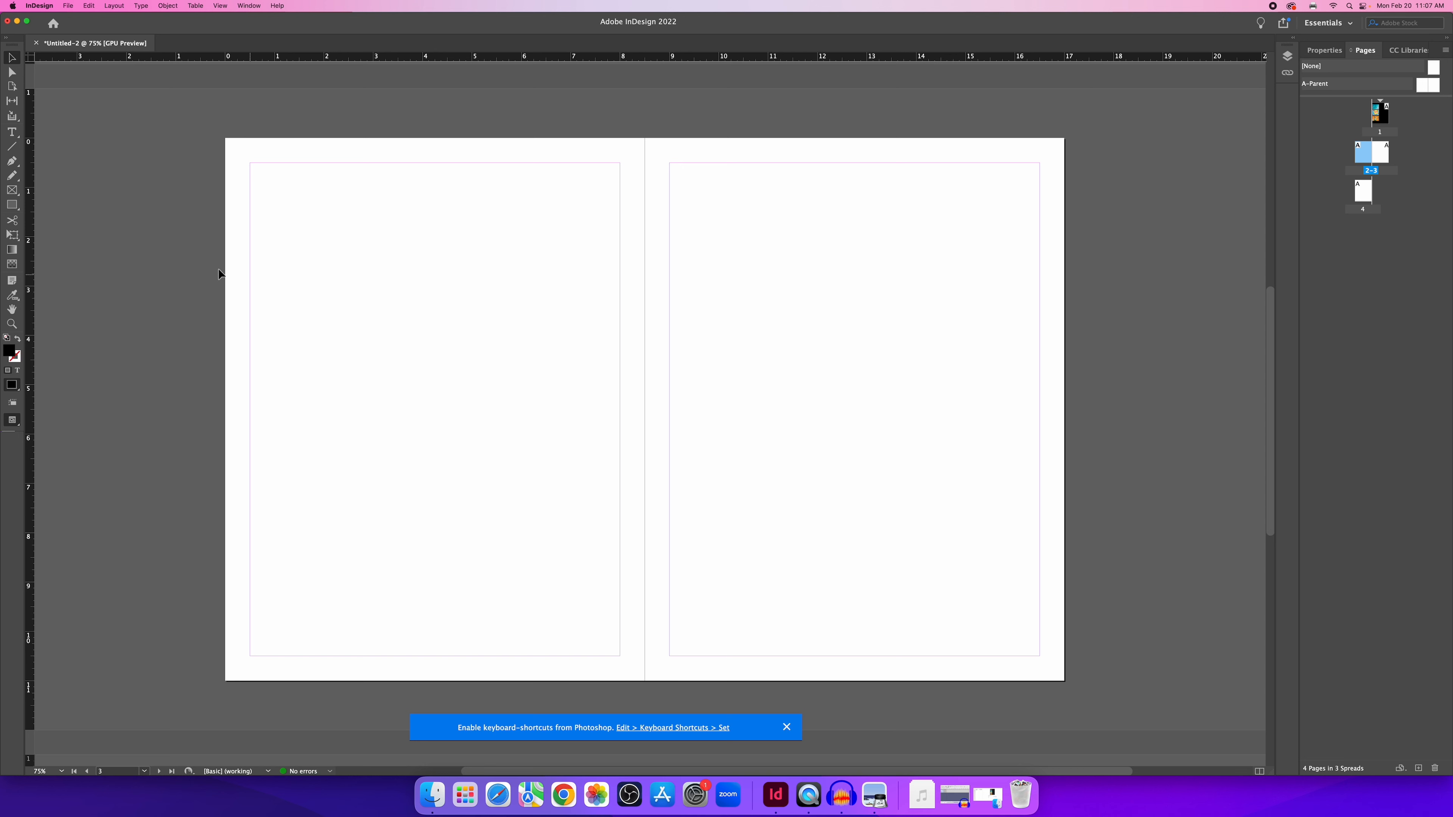
{"action": "left_click", "coordinate": [19, 207]}
{"action": "left_click", "coordinate": [18, 206]}
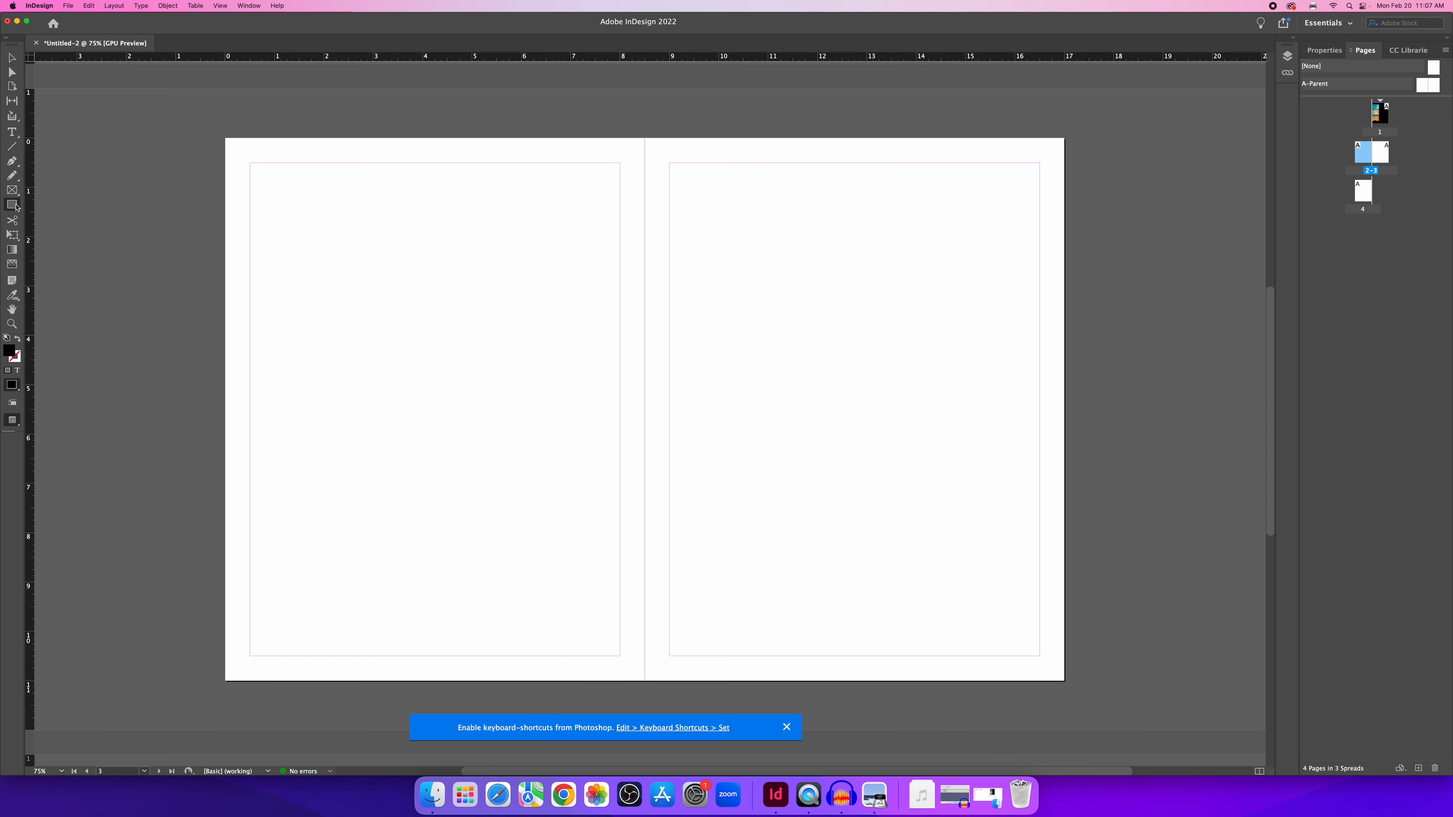
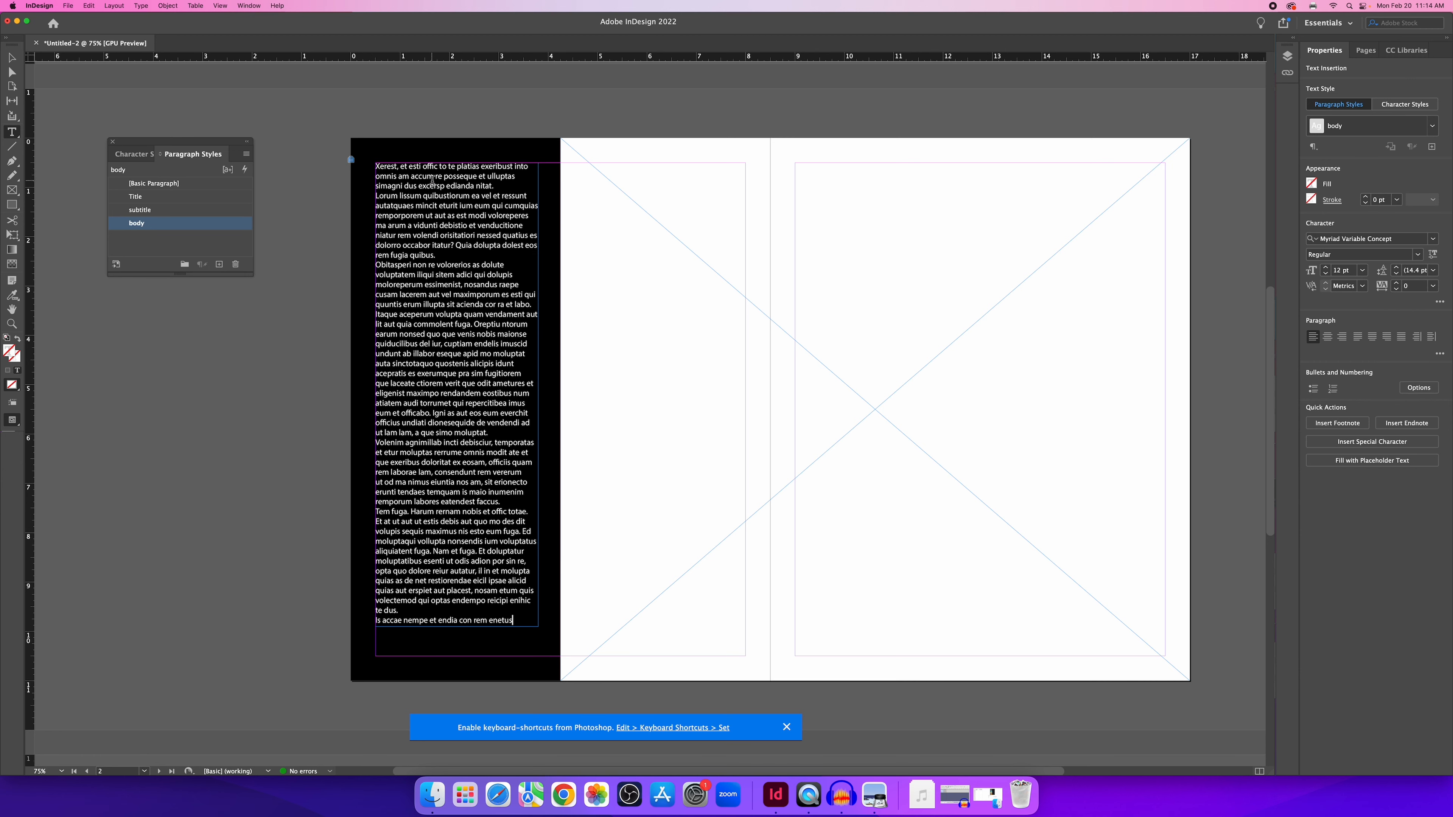
Zoom in to 200% on the body text frame and bring up the Type menu.
{"action": "scroll", "coordinate": [424, 177], "scroll_direction": "up", "scroll_amount": 3}
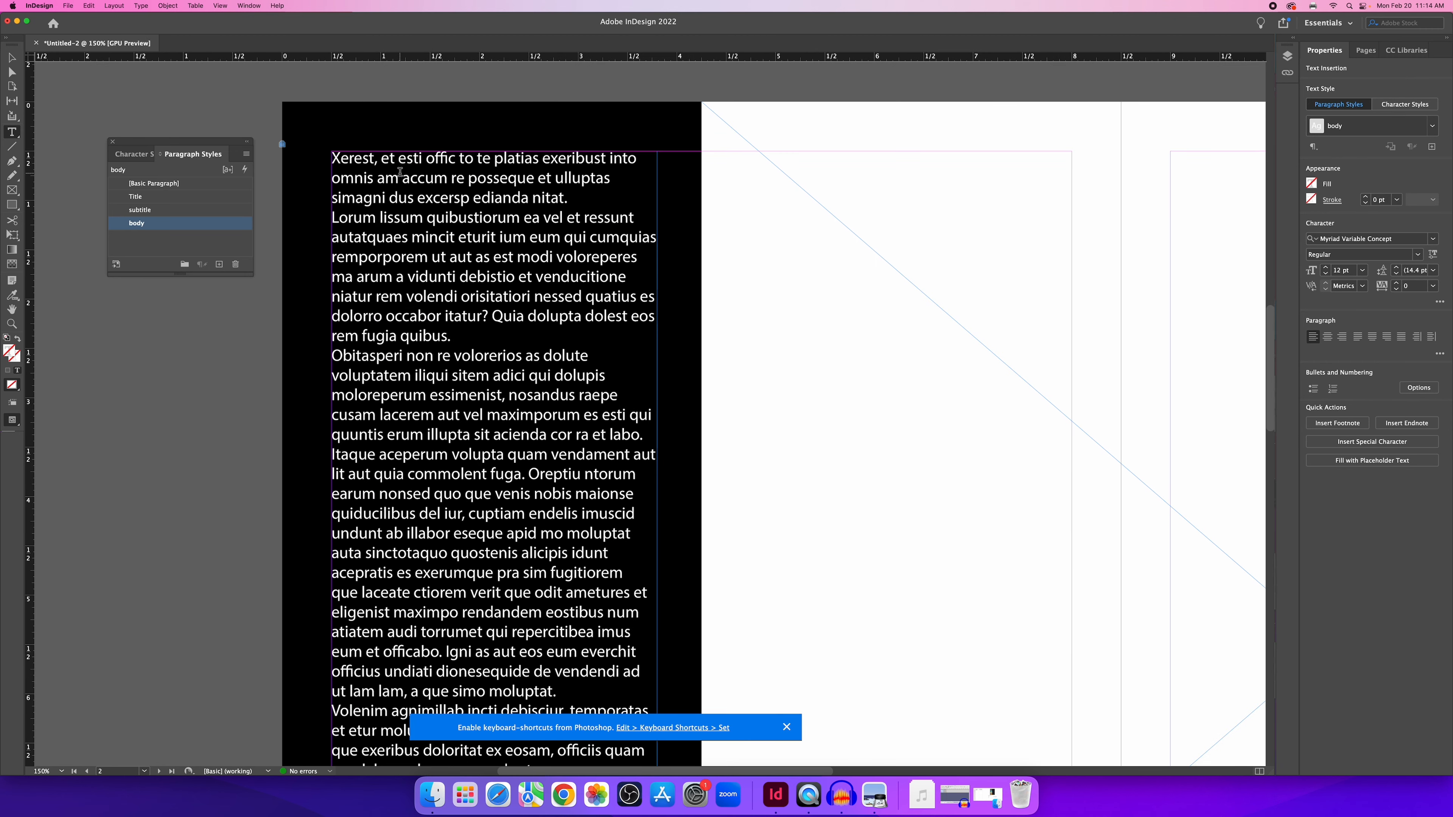
{"action": "scroll", "coordinate": [400, 172], "scroll_direction": "up", "scroll_amount": 2}
{"action": "scroll", "coordinate": [402, 189], "scroll_direction": "up", "scroll_amount": 1}
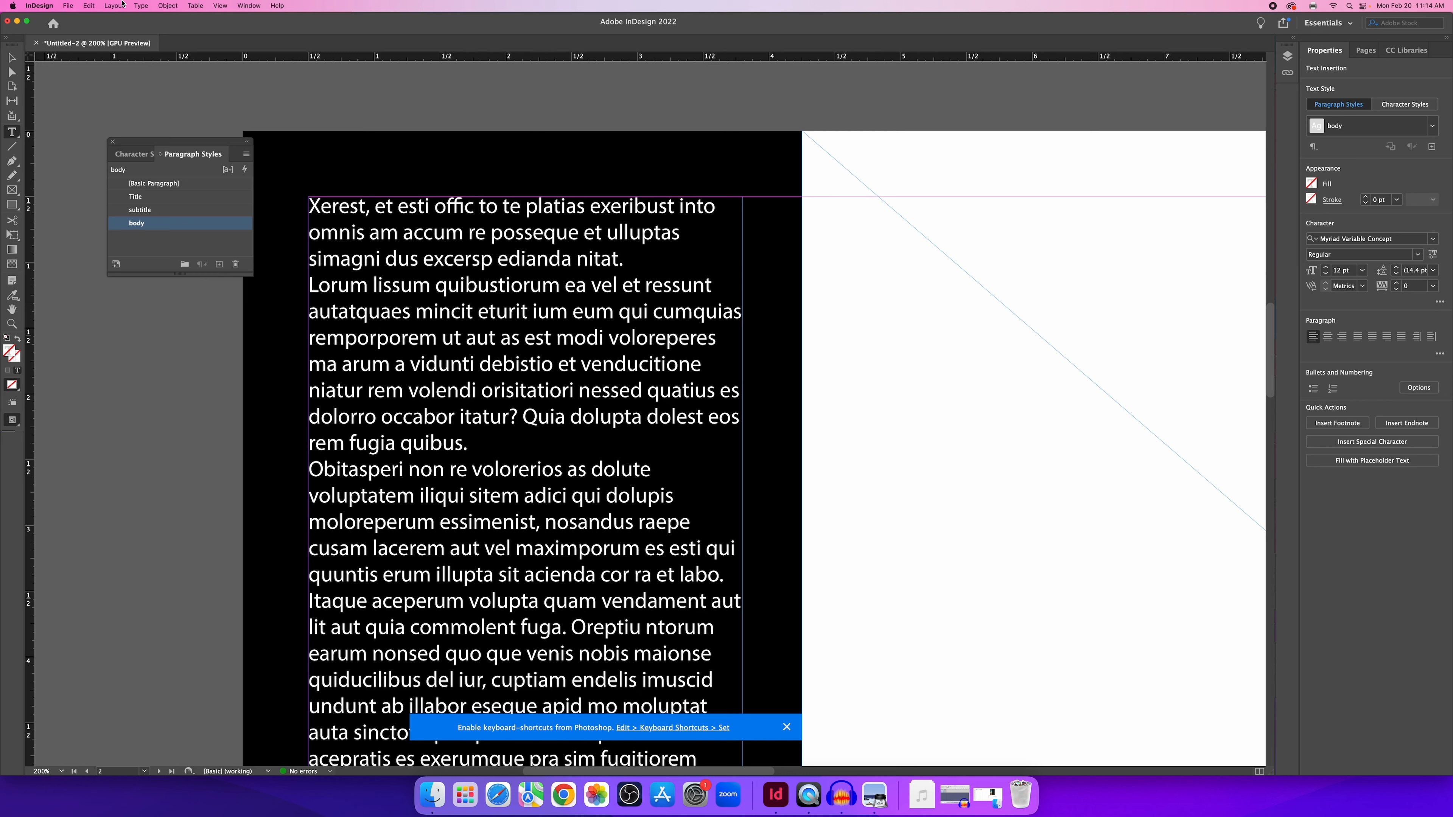
{"action": "left_click", "coordinate": [142, 6]}
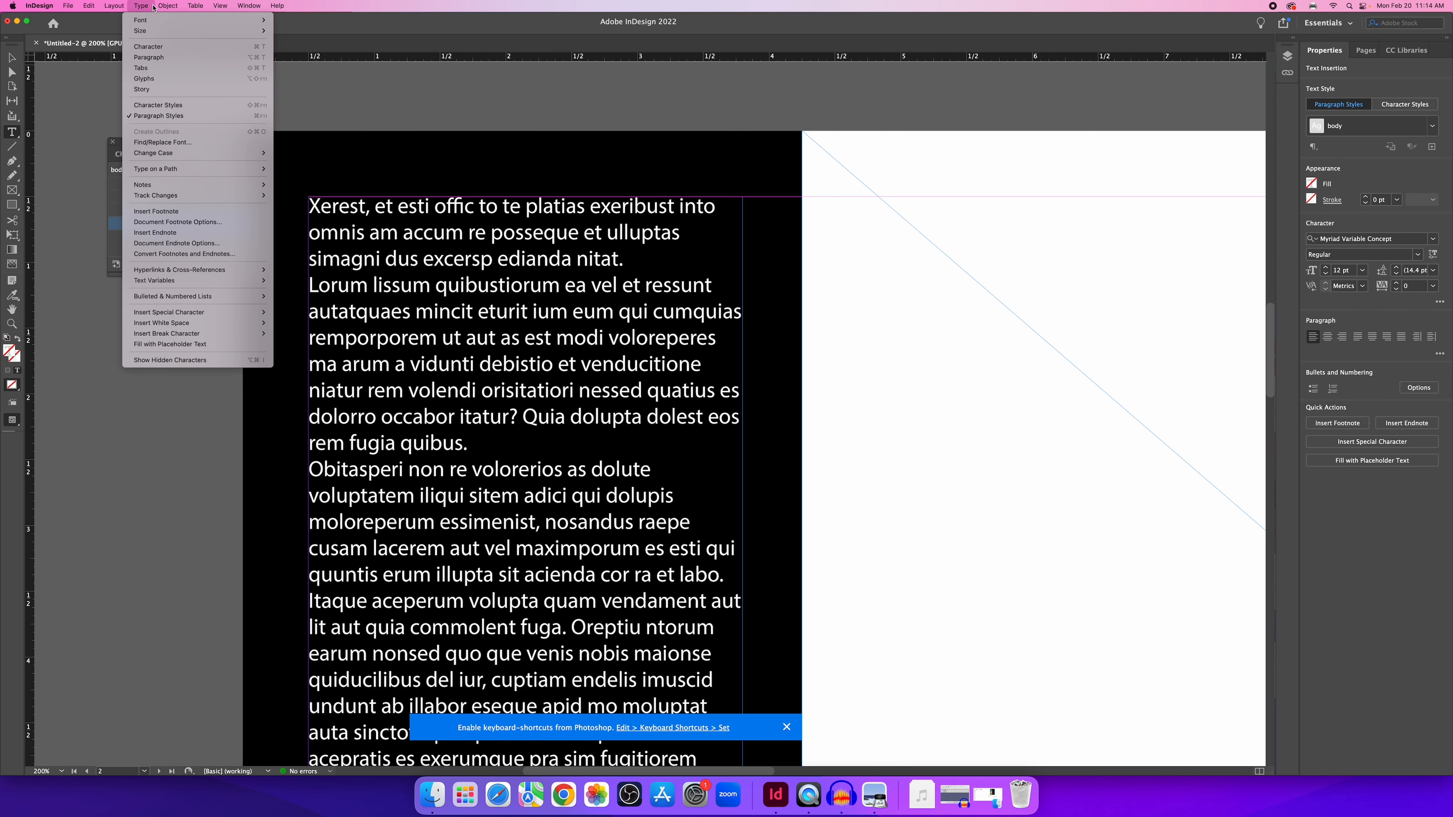
Show hidden characters and inspect the paragraph mark after 'nitat.' in the first paragraph.
{"action": "left_click", "coordinate": [199, 360]}
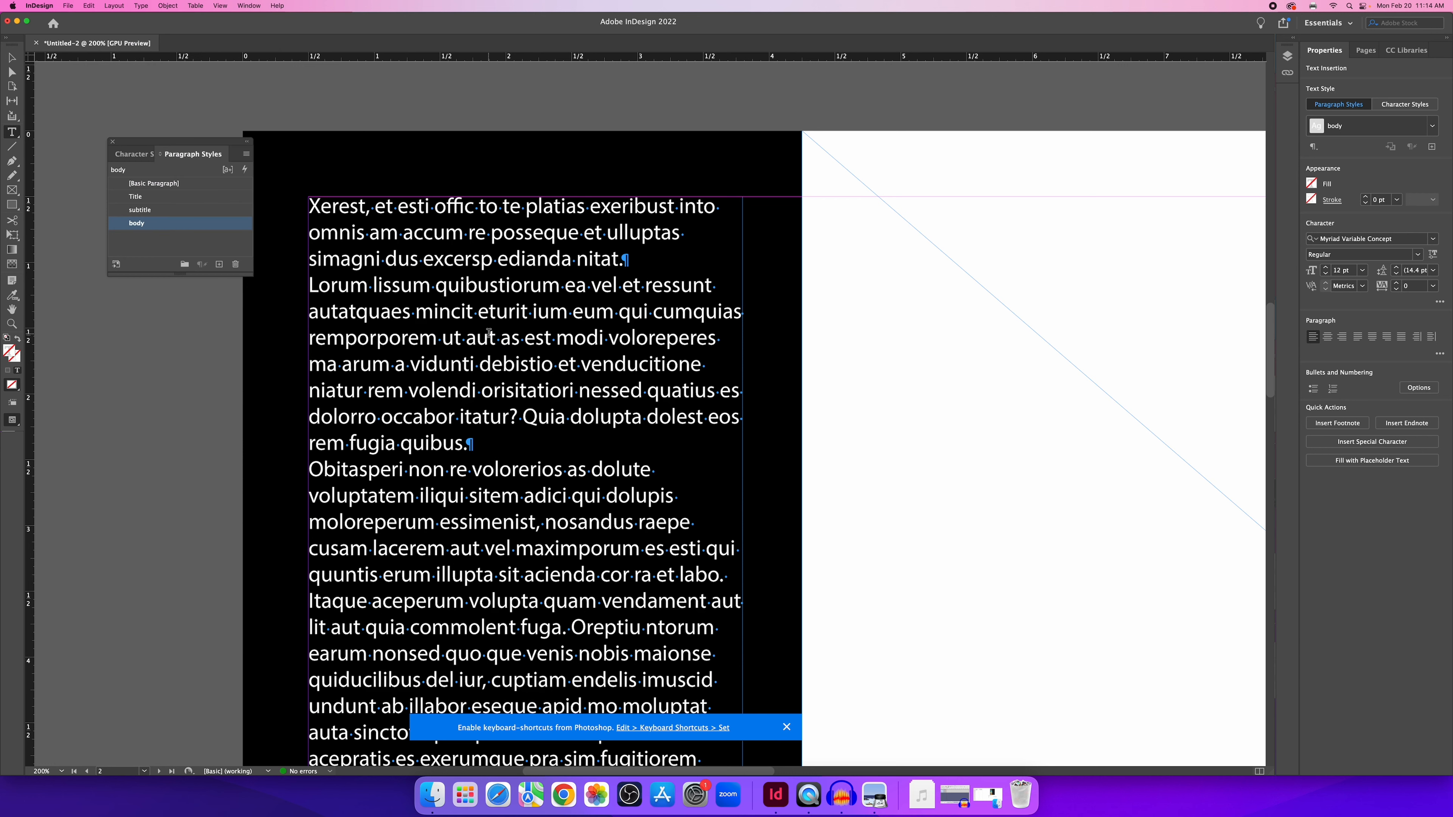
{"action": "left_click", "coordinate": [572, 262]}
{"action": "left_click", "coordinate": [493, 260]}
{"action": "double_click", "coordinate": [631, 262]}
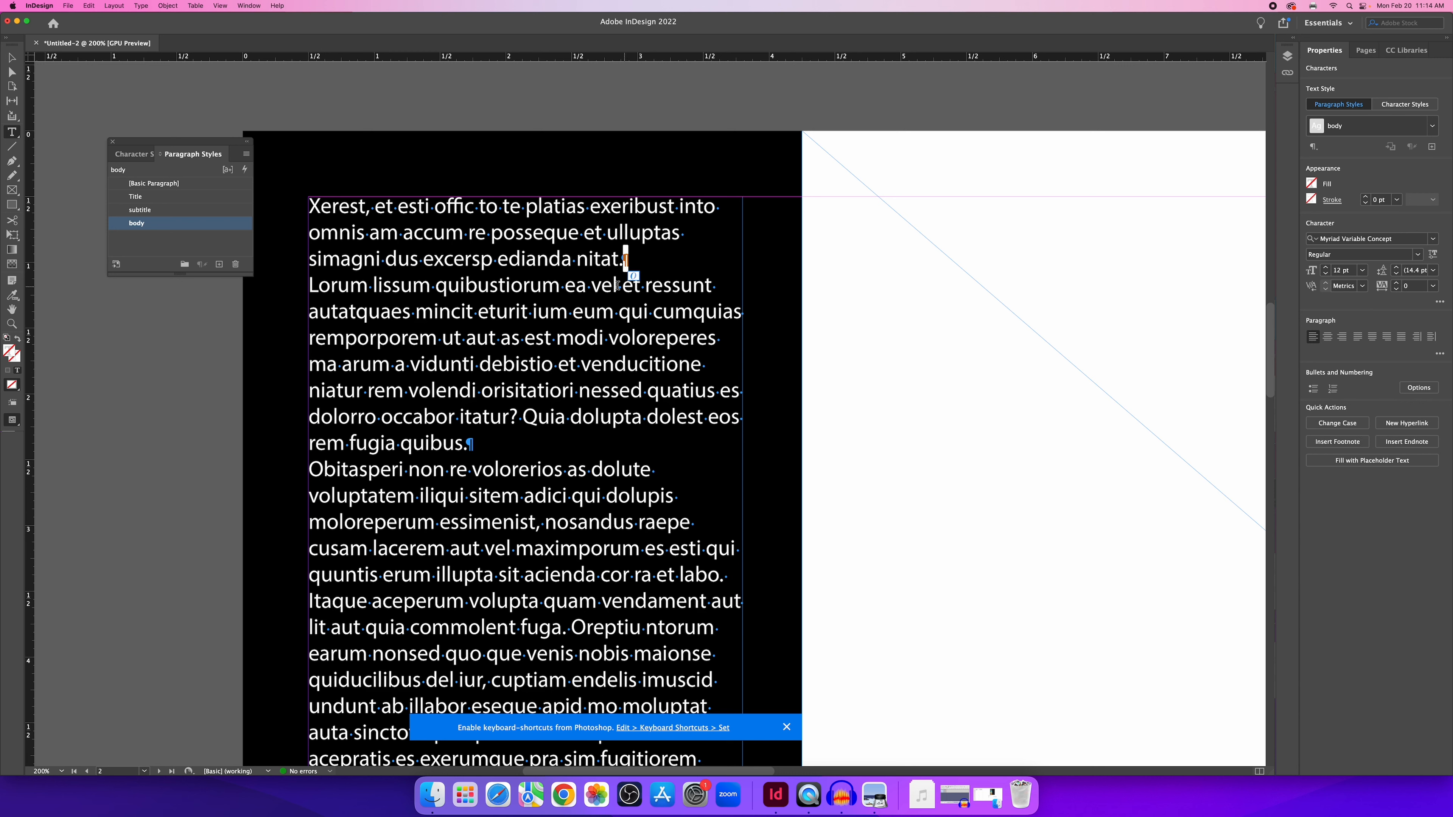
{"action": "left_click", "coordinate": [625, 260]}
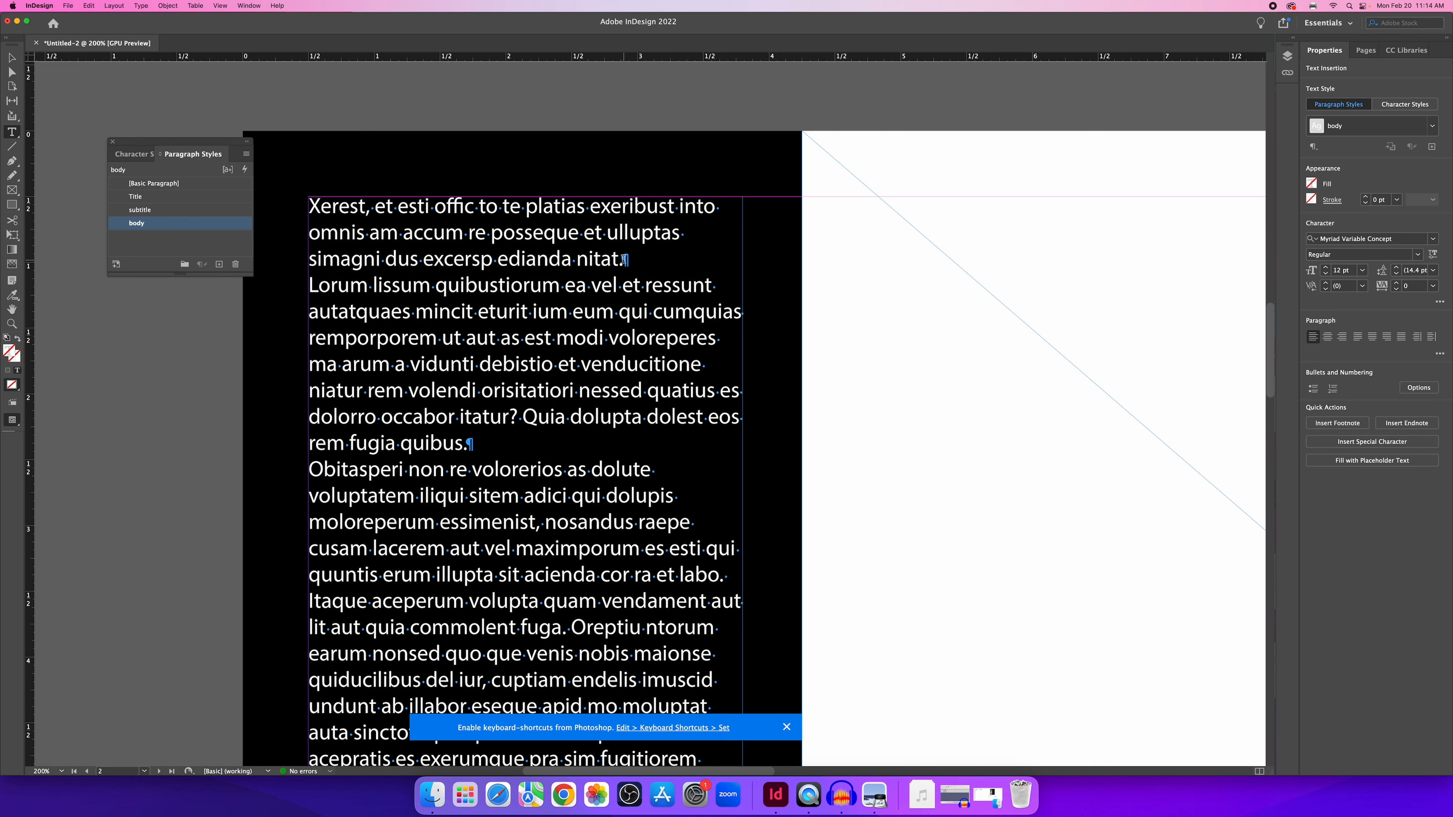
Select the Lorum paragraph and the first paragraph, then place the cursor after 'platias'.
{"action": "left_click", "coordinate": [591, 285]}
{"action": "left_click_drag", "start_coordinate": [306, 285], "coordinate": [498, 445]}
{"action": "left_click_drag", "start_coordinate": [640, 259], "coordinate": [309, 206]}
{"action": "left_click", "coordinate": [454, 239]}
{"action": "left_click", "coordinate": [583, 208]}
{"action": "scroll", "coordinate": [582, 221], "scroll_direction": "left", "scroll_amount": 1}
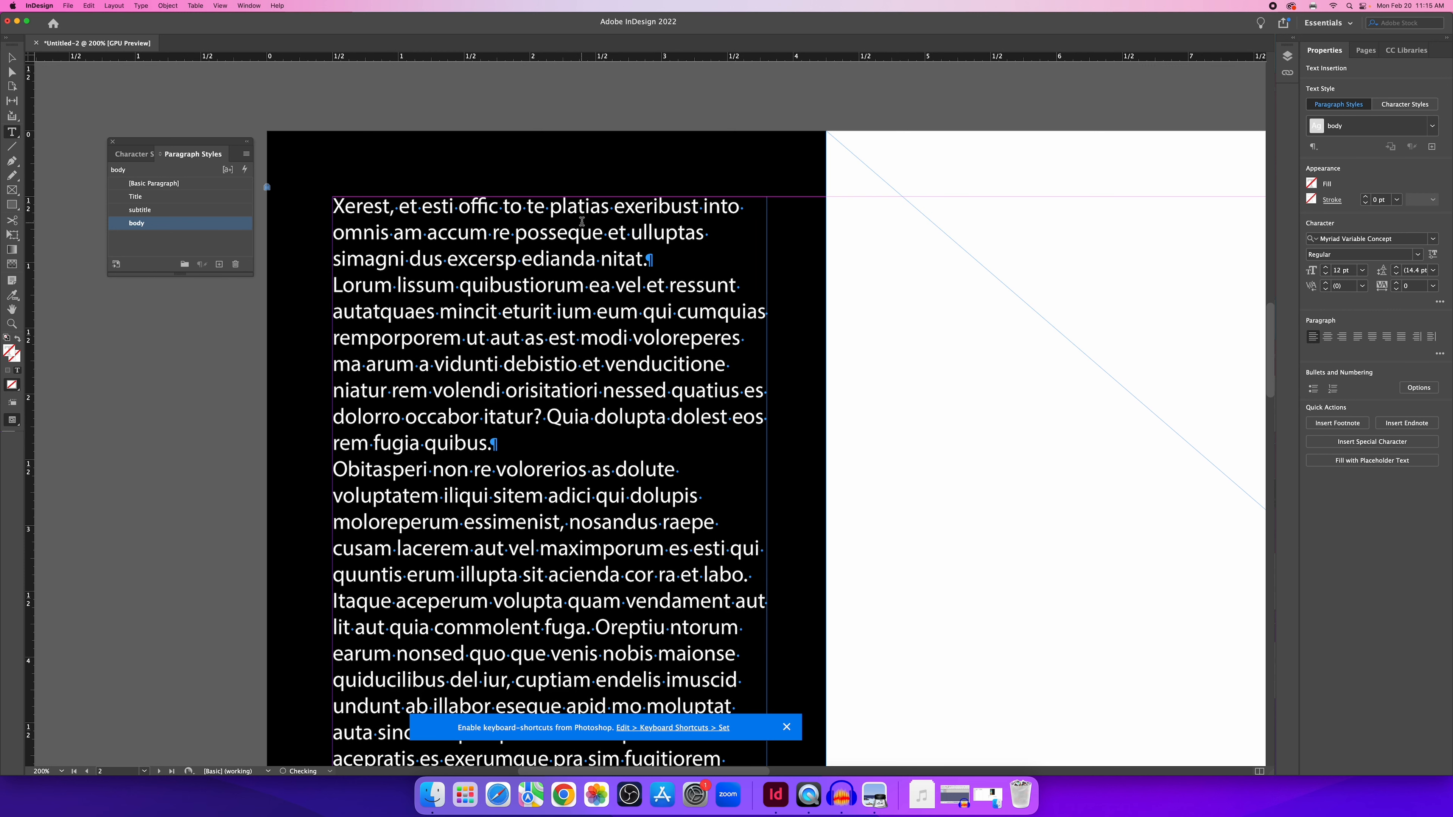
Break the opening text after 'platias' and 'posseque', removing the leading spaces from the new lines.
{"action": "key", "text": "Return"}
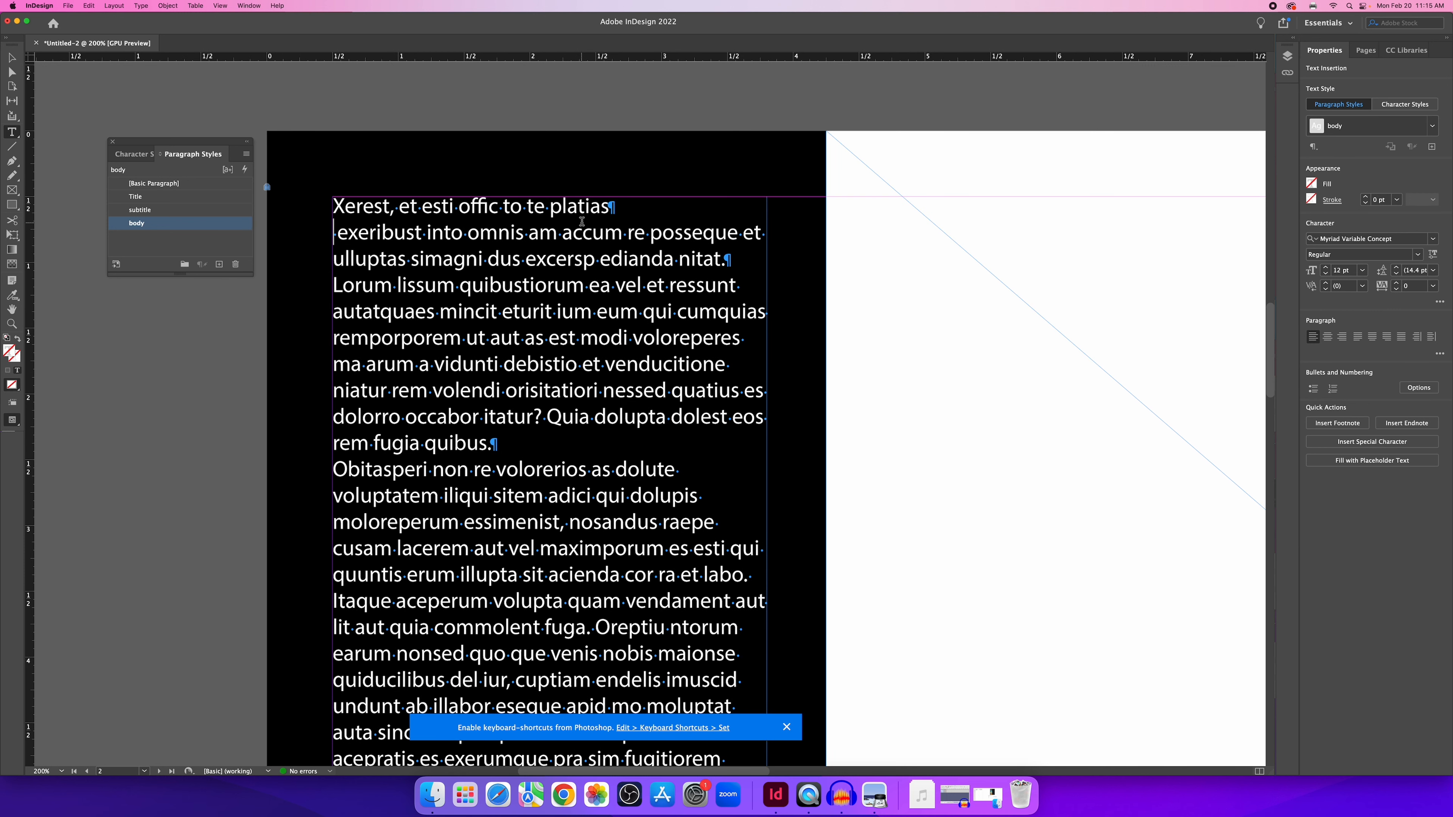
{"action": "left_click", "coordinate": [614, 208]}
{"action": "left_click", "coordinate": [739, 233]}
{"action": "key", "text": "Return"}
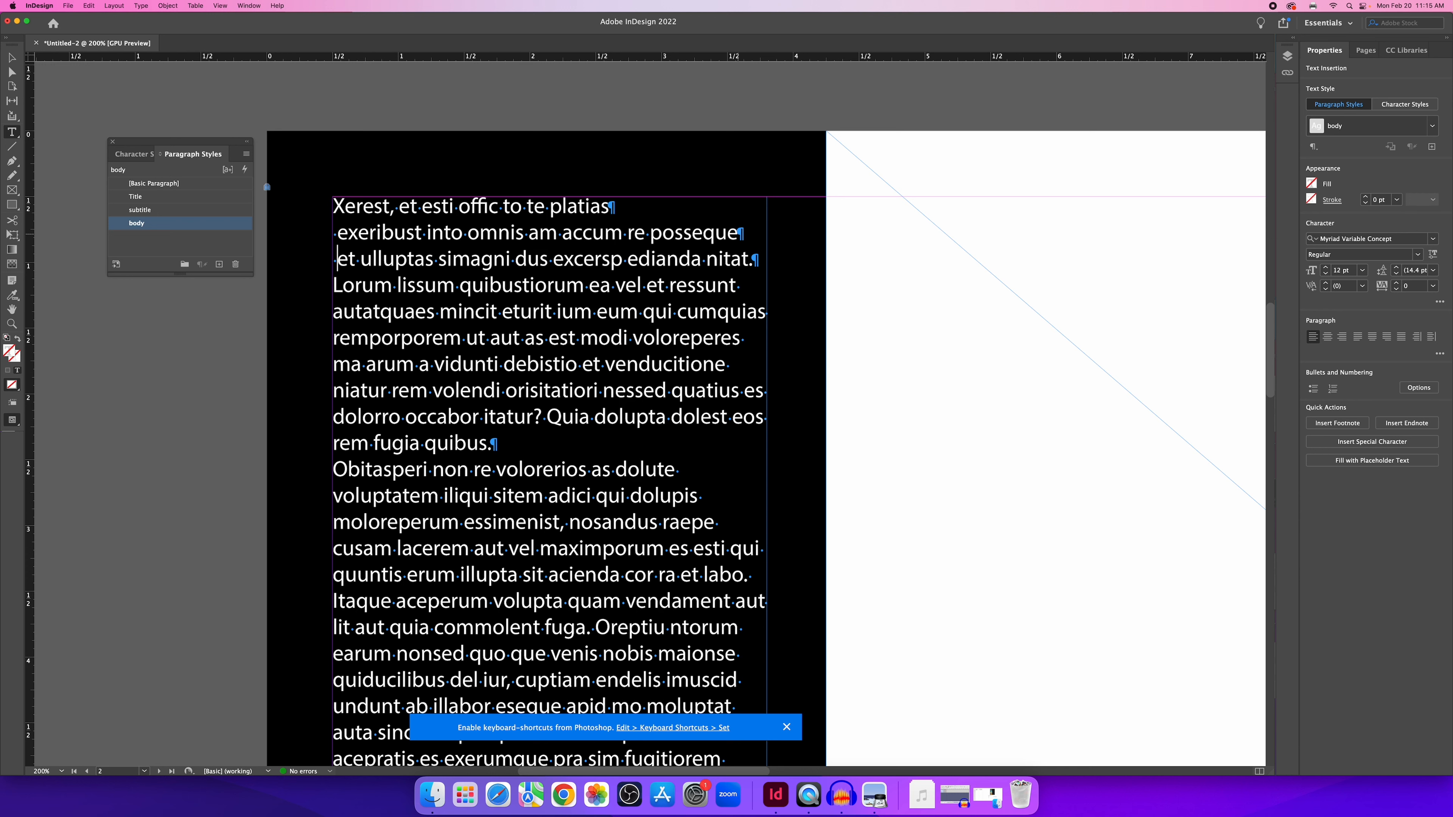
{"action": "key", "text": "Delete"}
{"action": "left_click", "coordinate": [344, 233]}
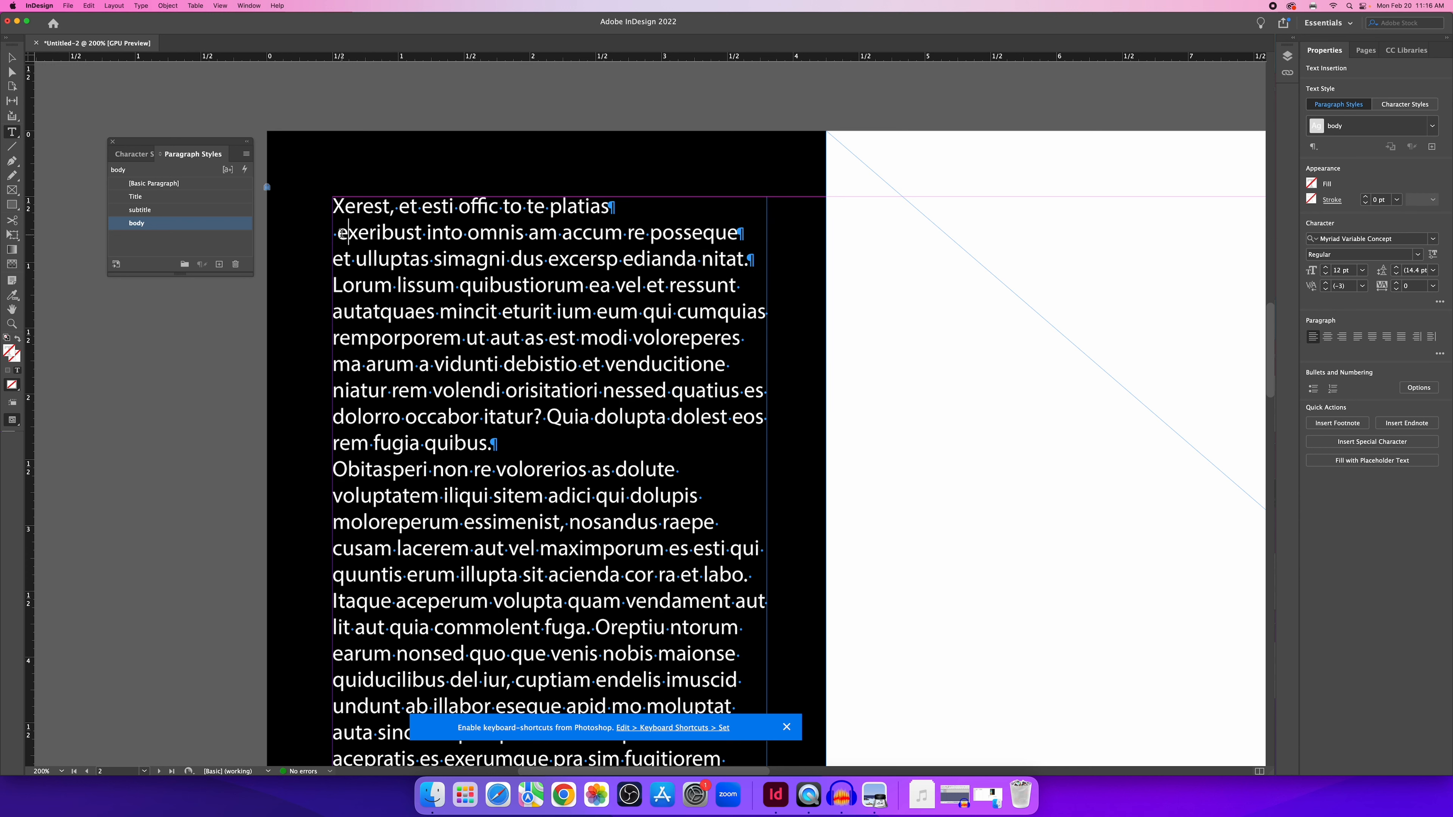
{"action": "key", "text": "BackSpace"}
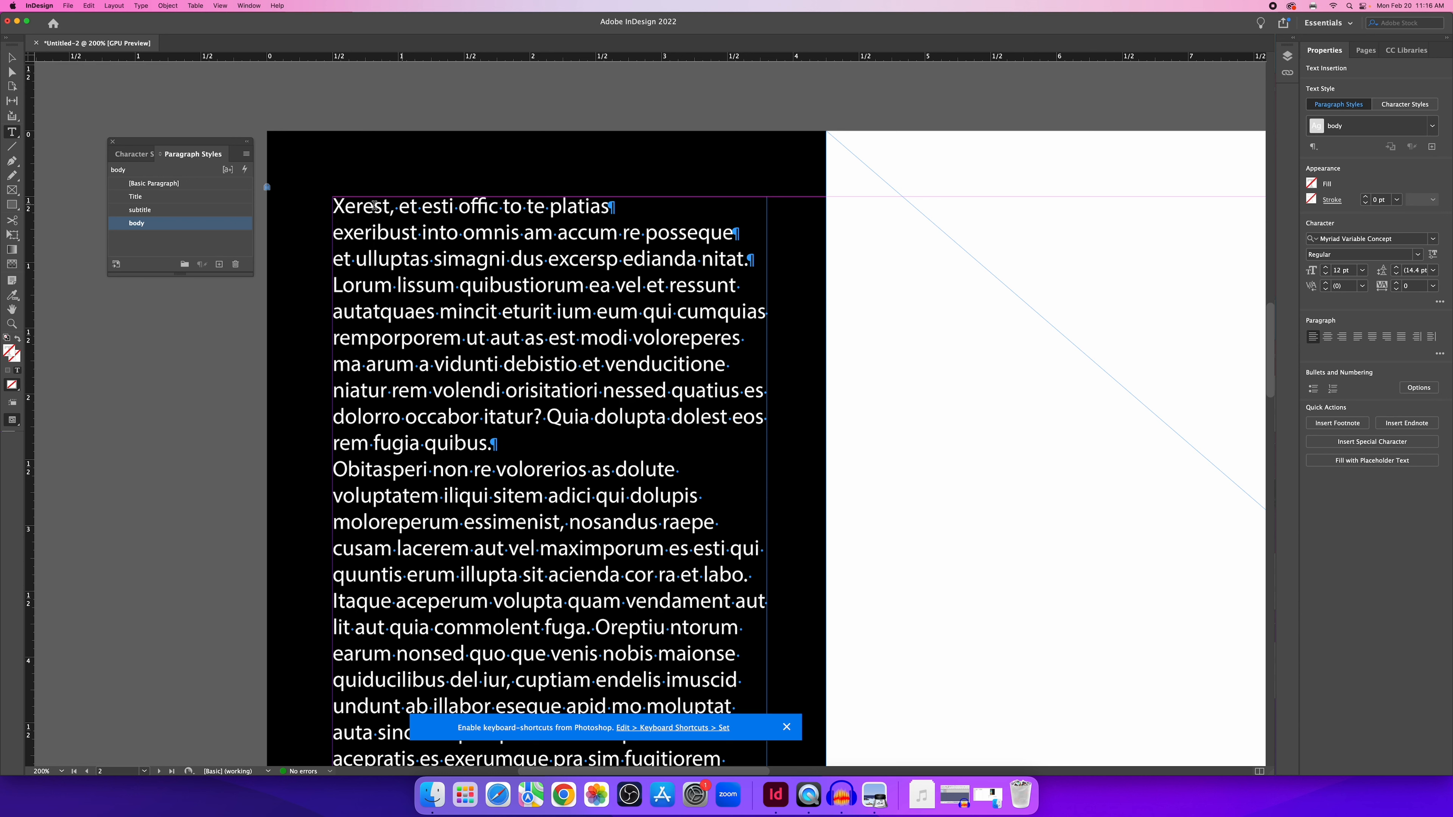
Style the first paragraph as Title and the second as subtitle, then switch to the Selection tool.
{"action": "left_click", "coordinate": [341, 205]}
{"action": "left_click", "coordinate": [168, 200]}
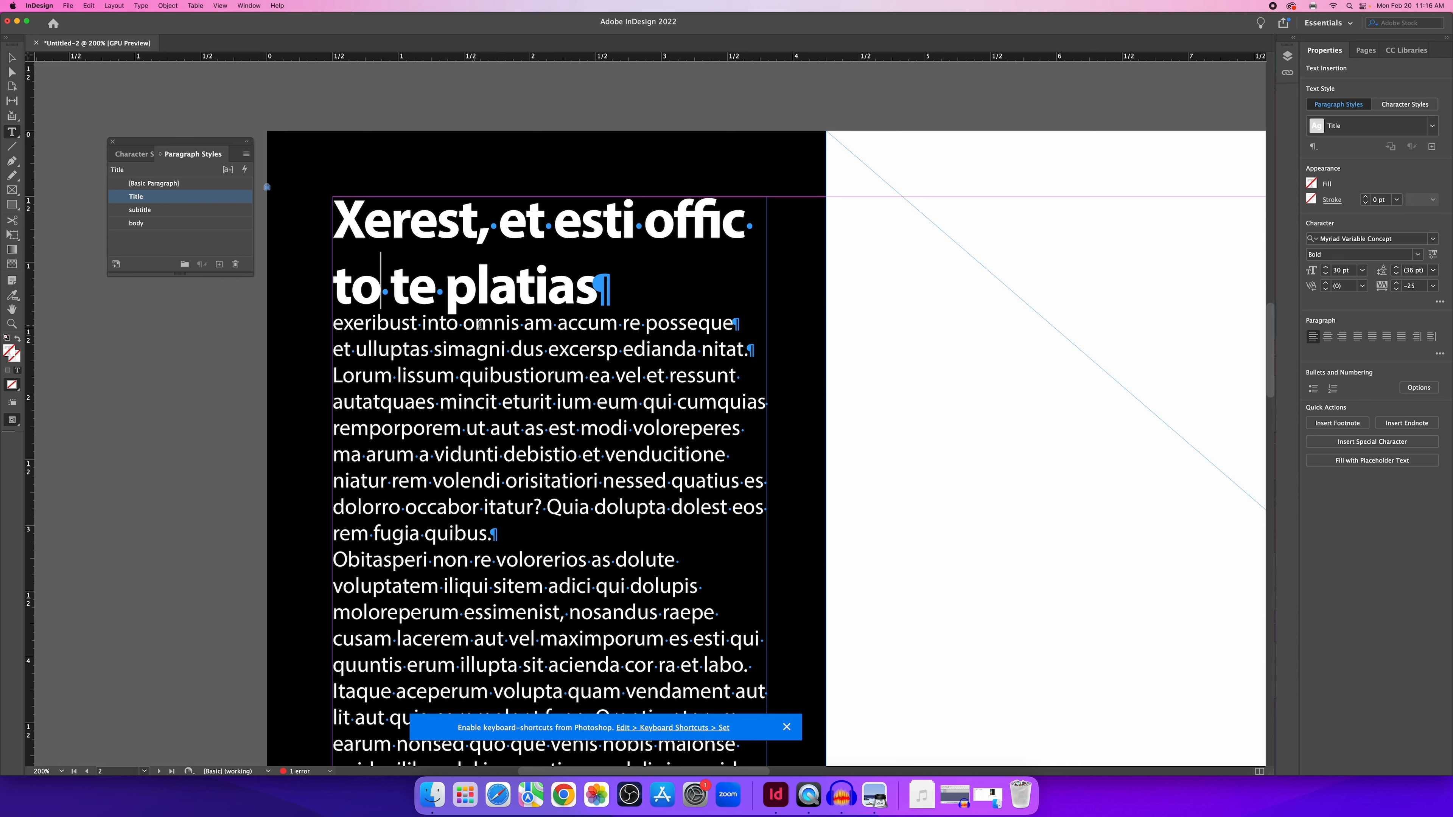
{"action": "left_click", "coordinate": [565, 324]}
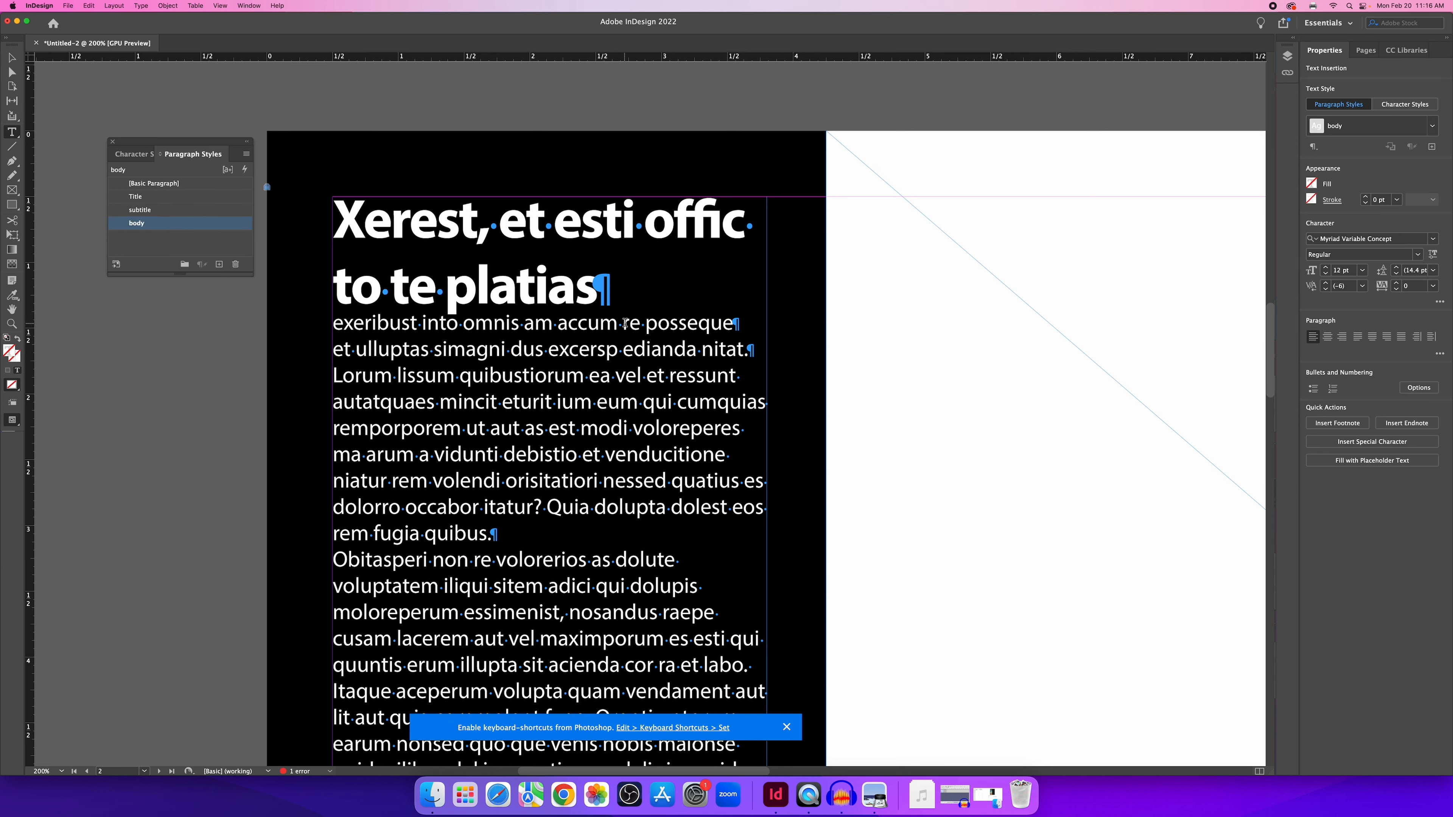
{"action": "left_click", "coordinate": [689, 324]}
{"action": "left_click", "coordinate": [157, 211]}
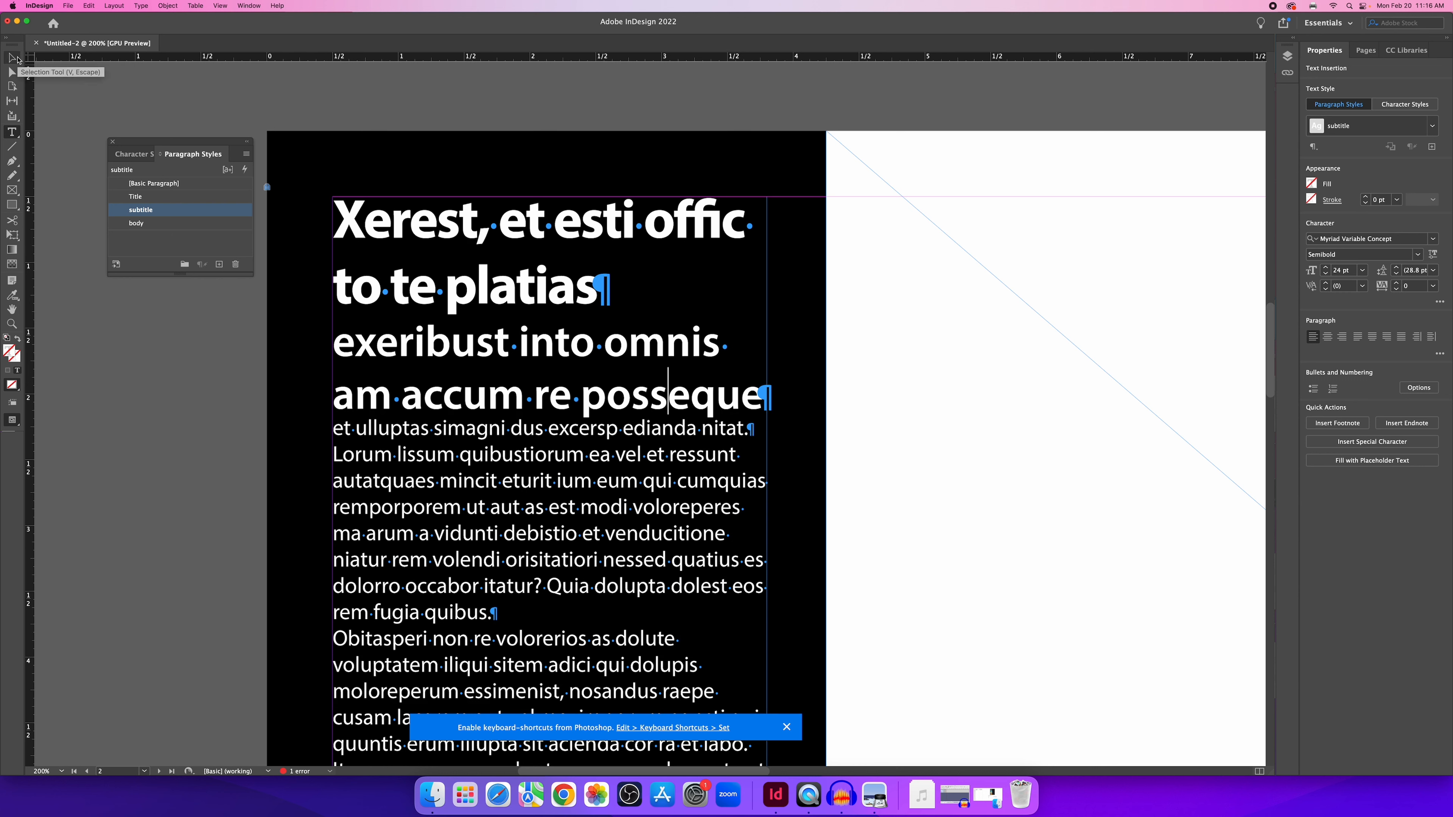
{"action": "left_click", "coordinate": [18, 59]}
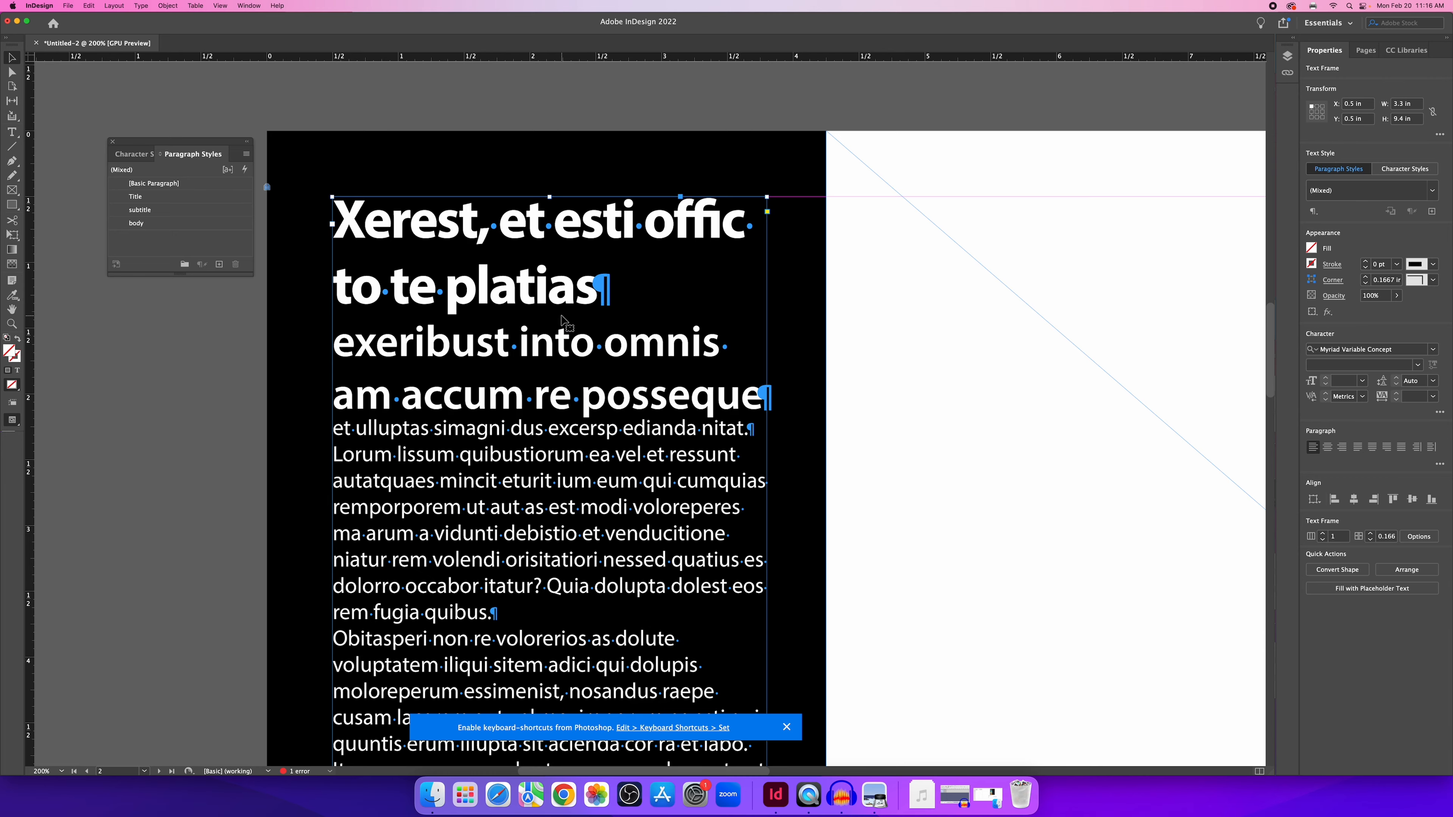
{"action": "scroll", "coordinate": [563, 320], "scroll_direction": "down", "scroll_amount": 2}
{"action": "scroll", "coordinate": [563, 323], "scroll_direction": "down", "scroll_amount": 8}
{"action": "scroll", "coordinate": [567, 326], "scroll_direction": "up", "scroll_amount": 6}
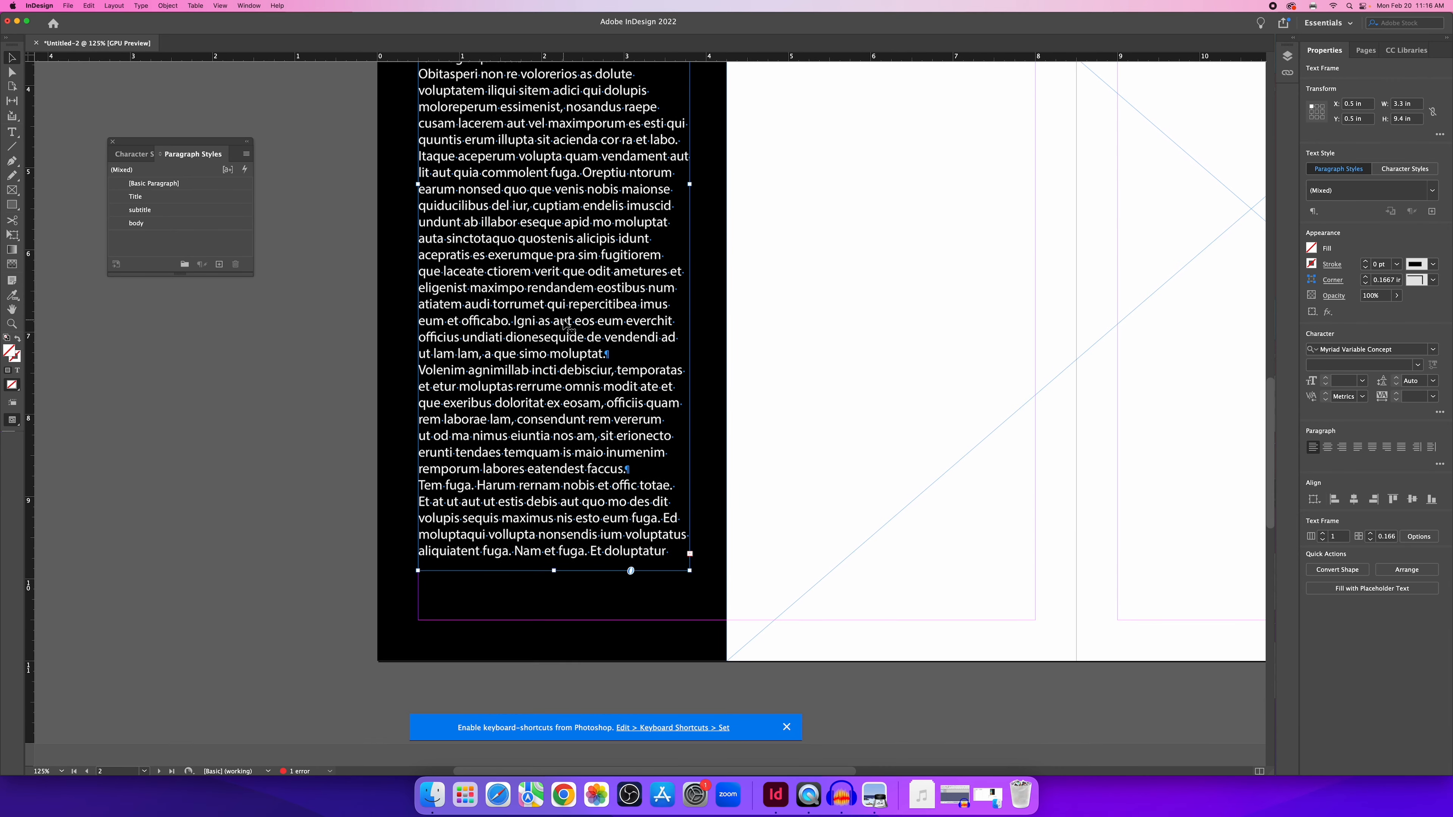
{"action": "scroll", "coordinate": [564, 311], "scroll_direction": "down", "scroll_amount": 1}
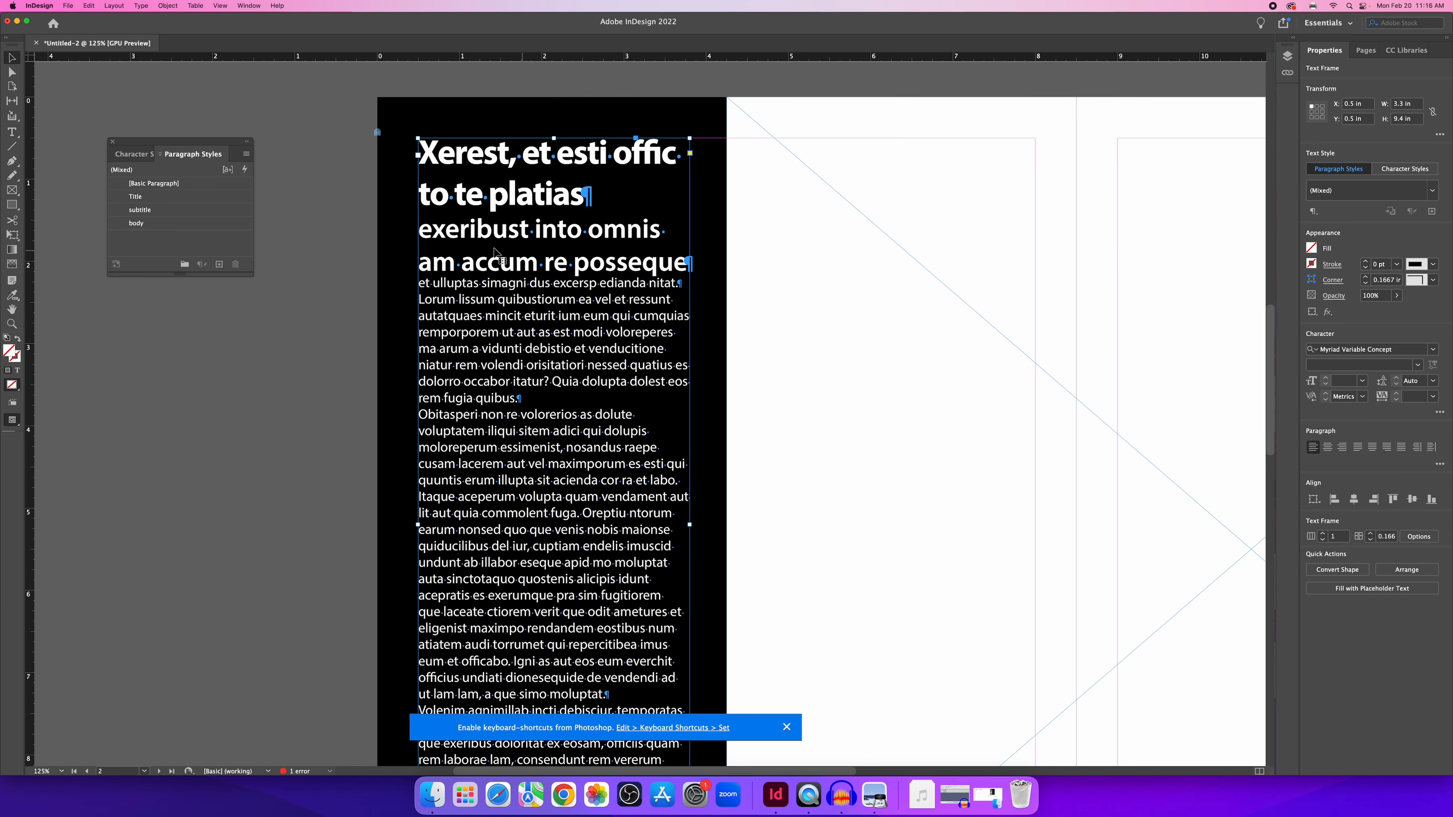
{"action": "left_click", "coordinate": [189, 197]}
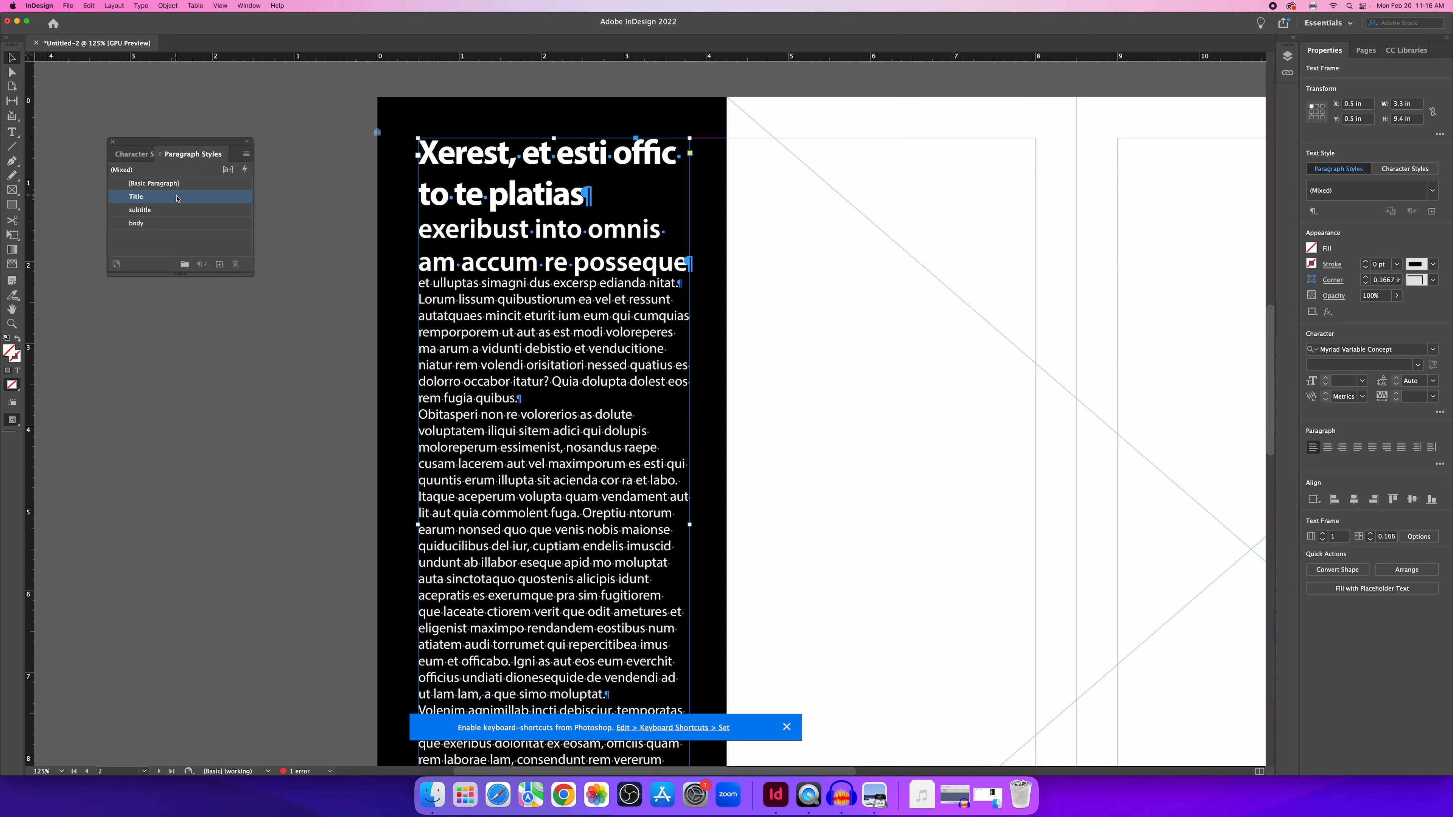
{"action": "key", "text": "super+z"}
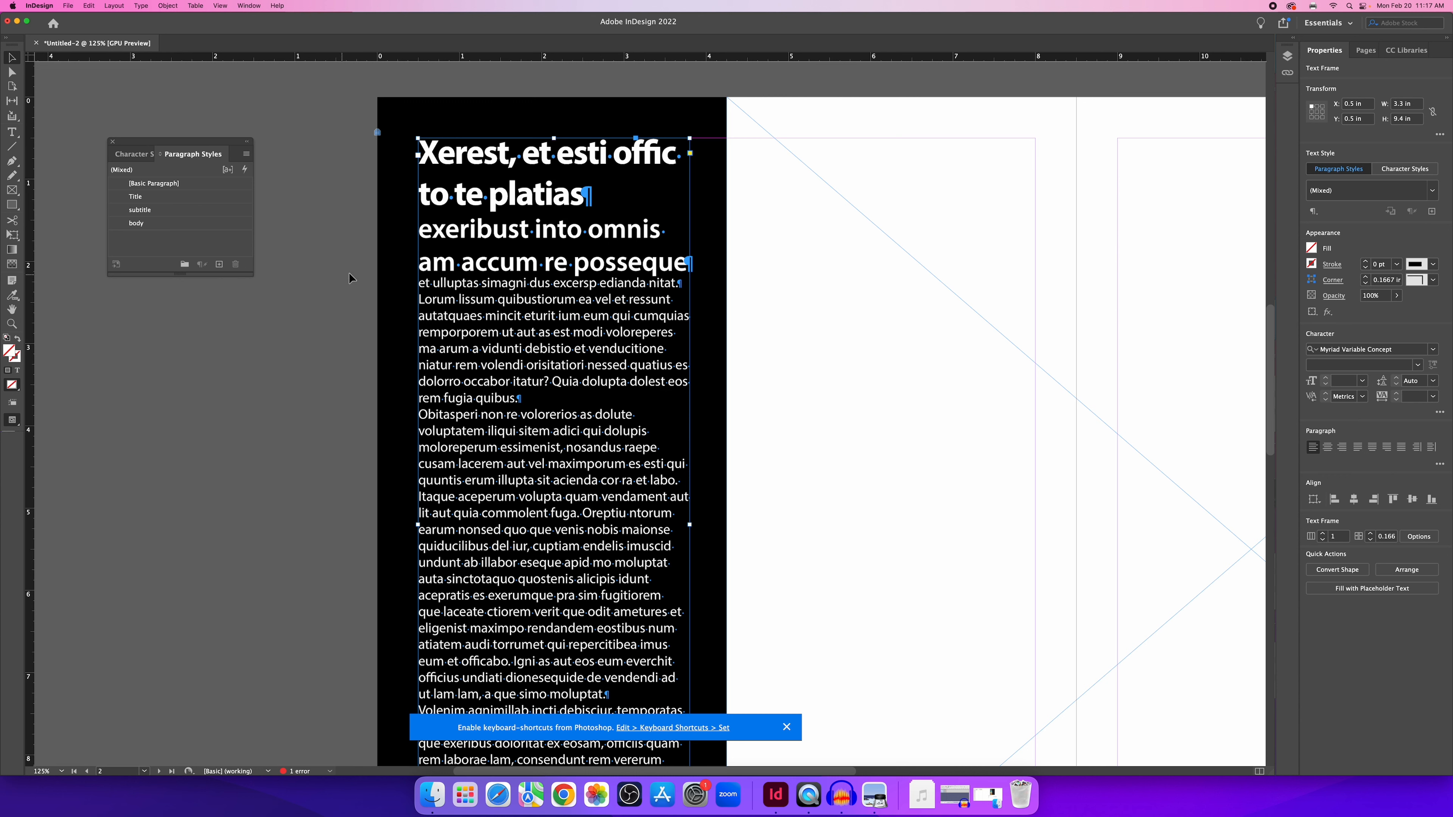
{"action": "left_click", "coordinate": [335, 336]}
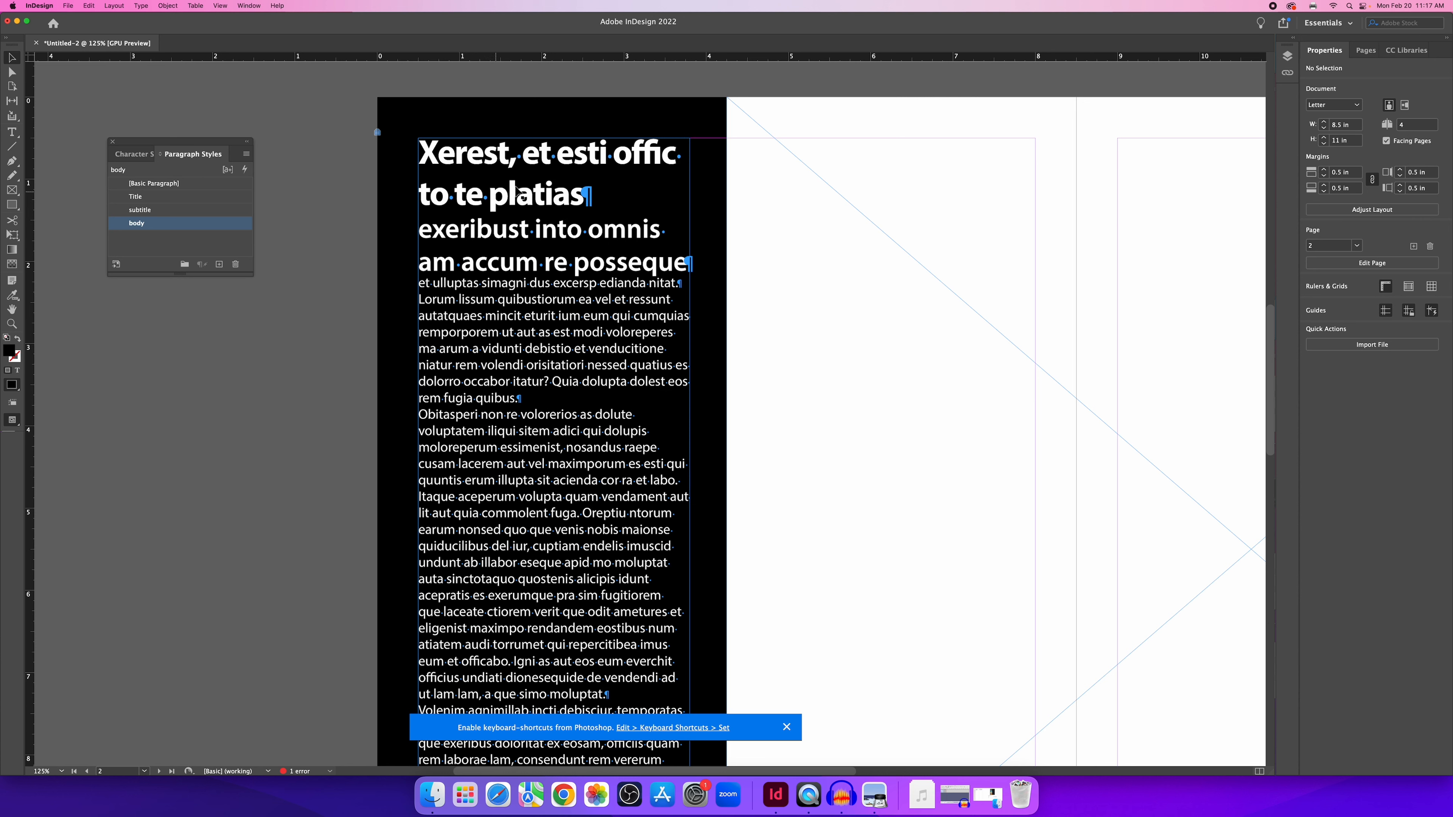
Change the subtitle style to Myriad Variable Concept Semibold 20 pt, previewing the change.
{"action": "left_click", "coordinate": [165, 245]}
{"action": "double_click", "coordinate": [181, 215]}
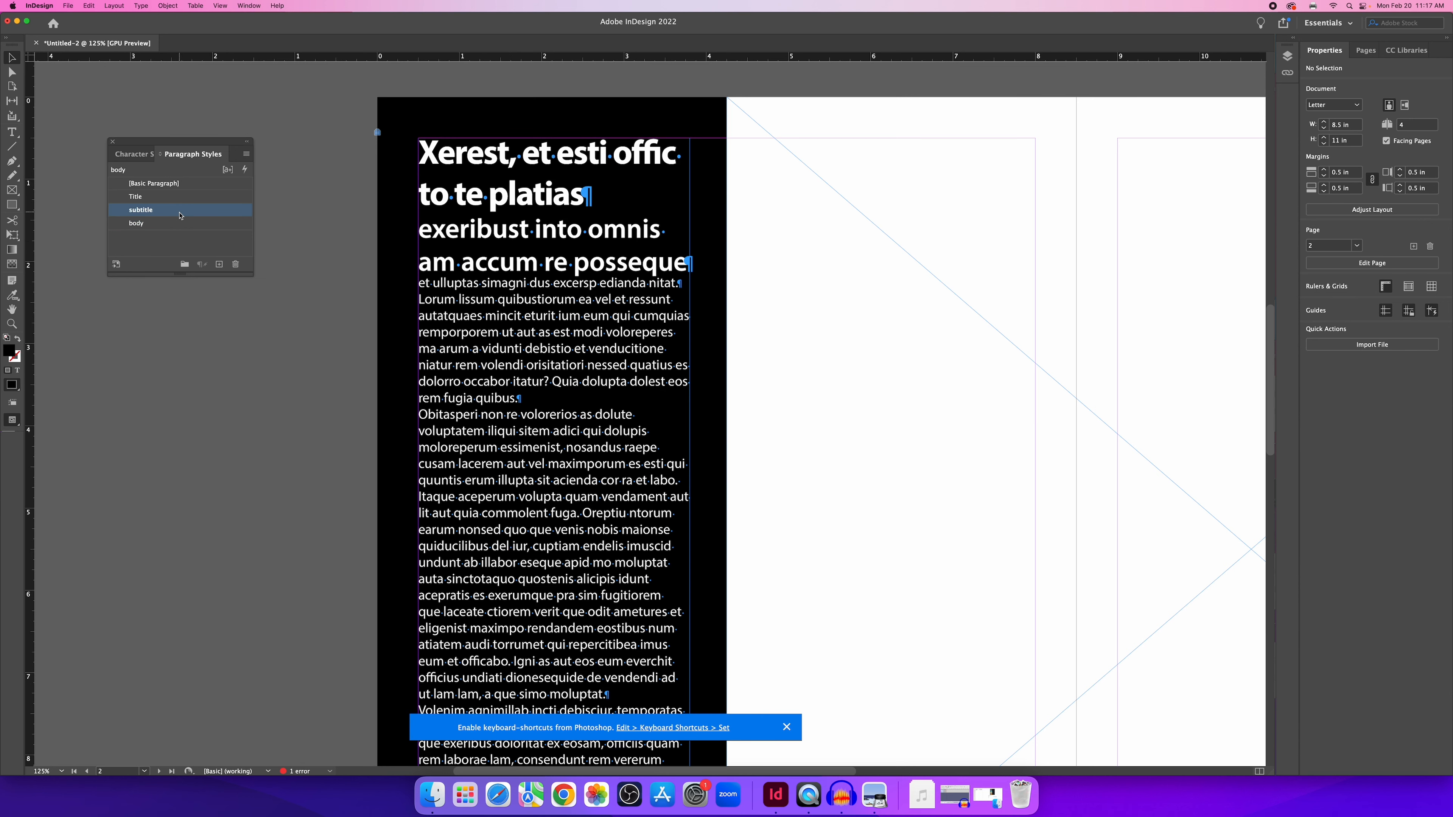
{"action": "left_click_drag", "start_coordinate": [565, 203], "coordinate": [843, 182]}
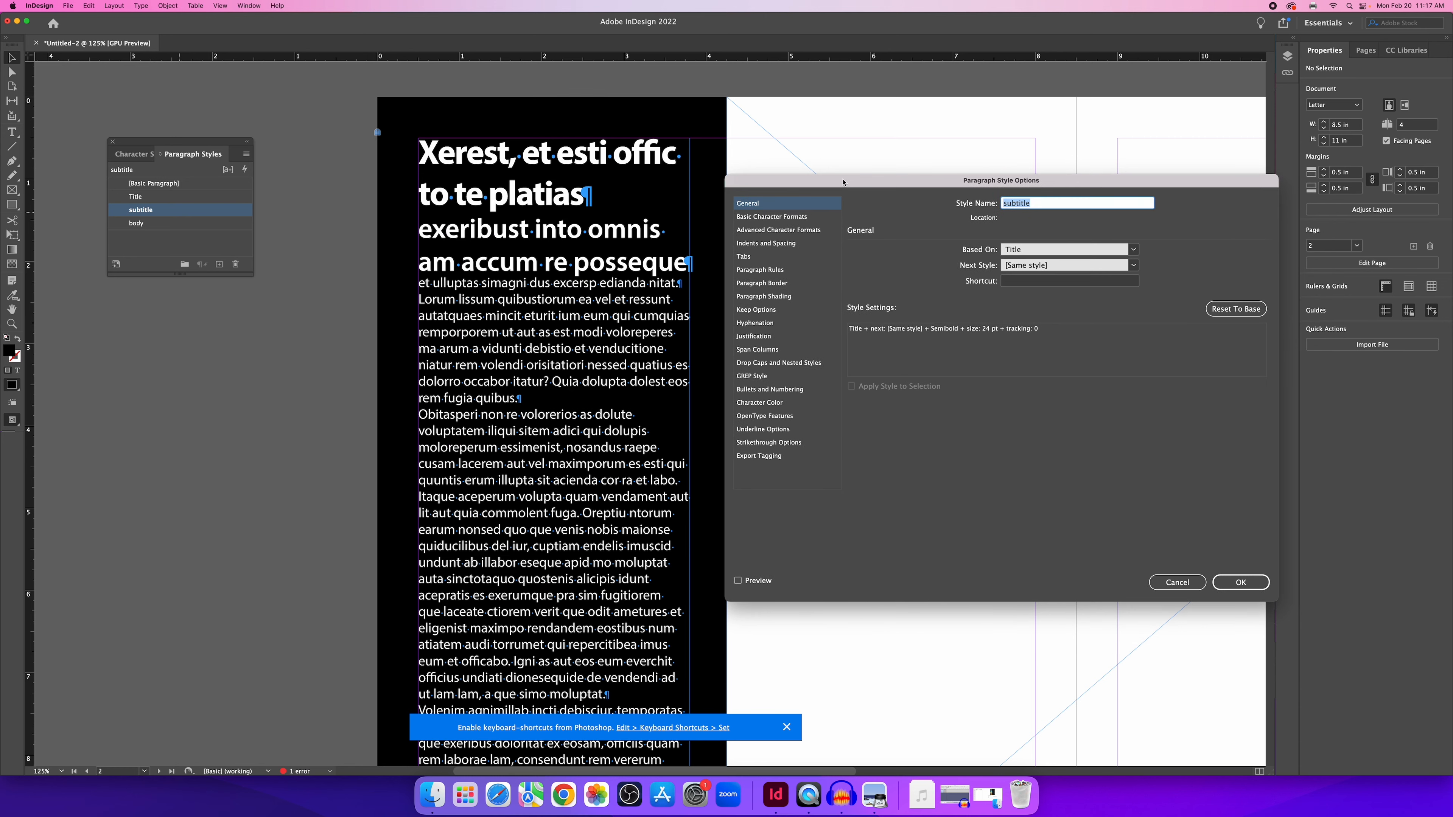
{"action": "left_click", "coordinate": [780, 218]}
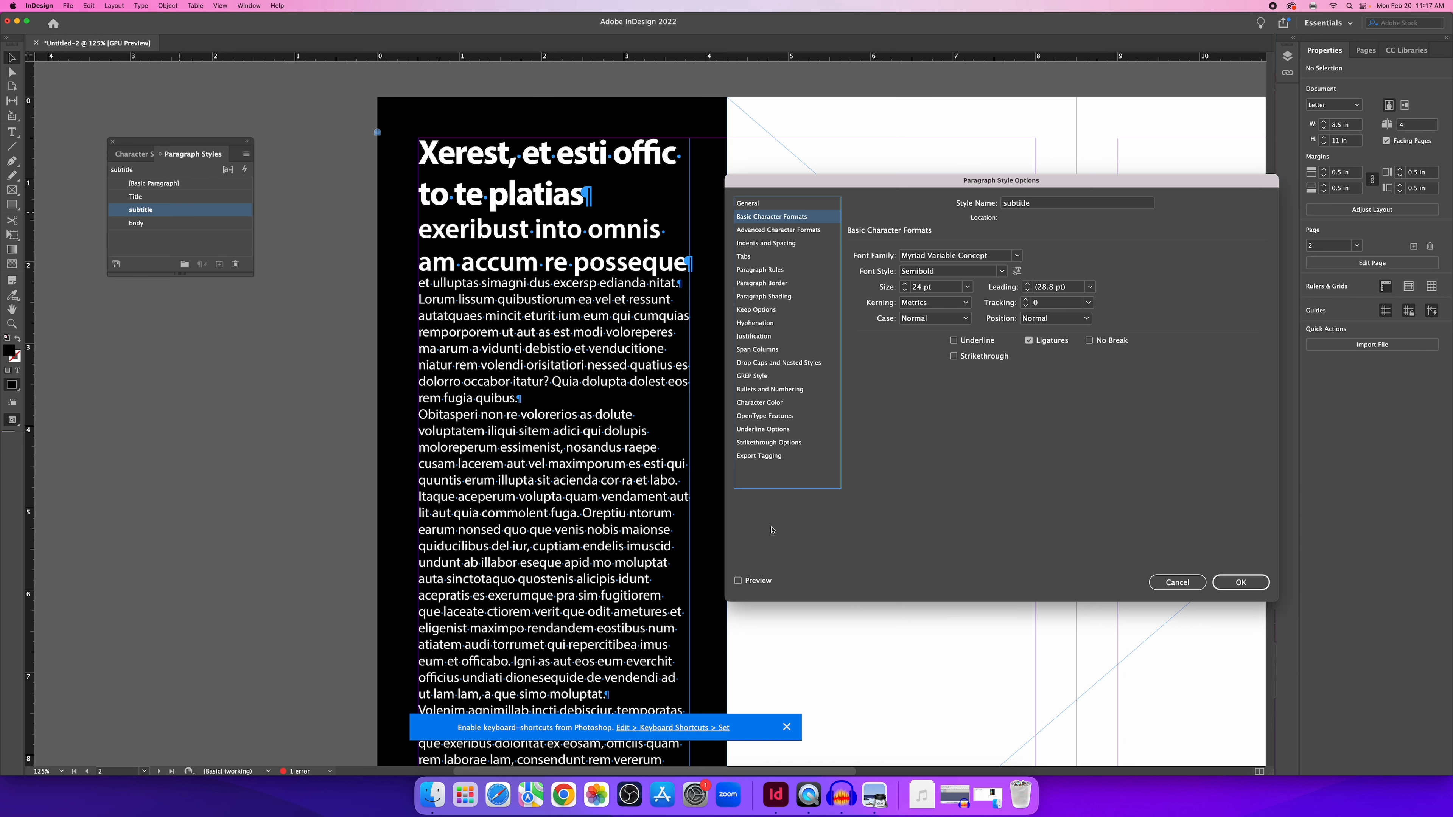
{"action": "left_click", "coordinate": [746, 582]}
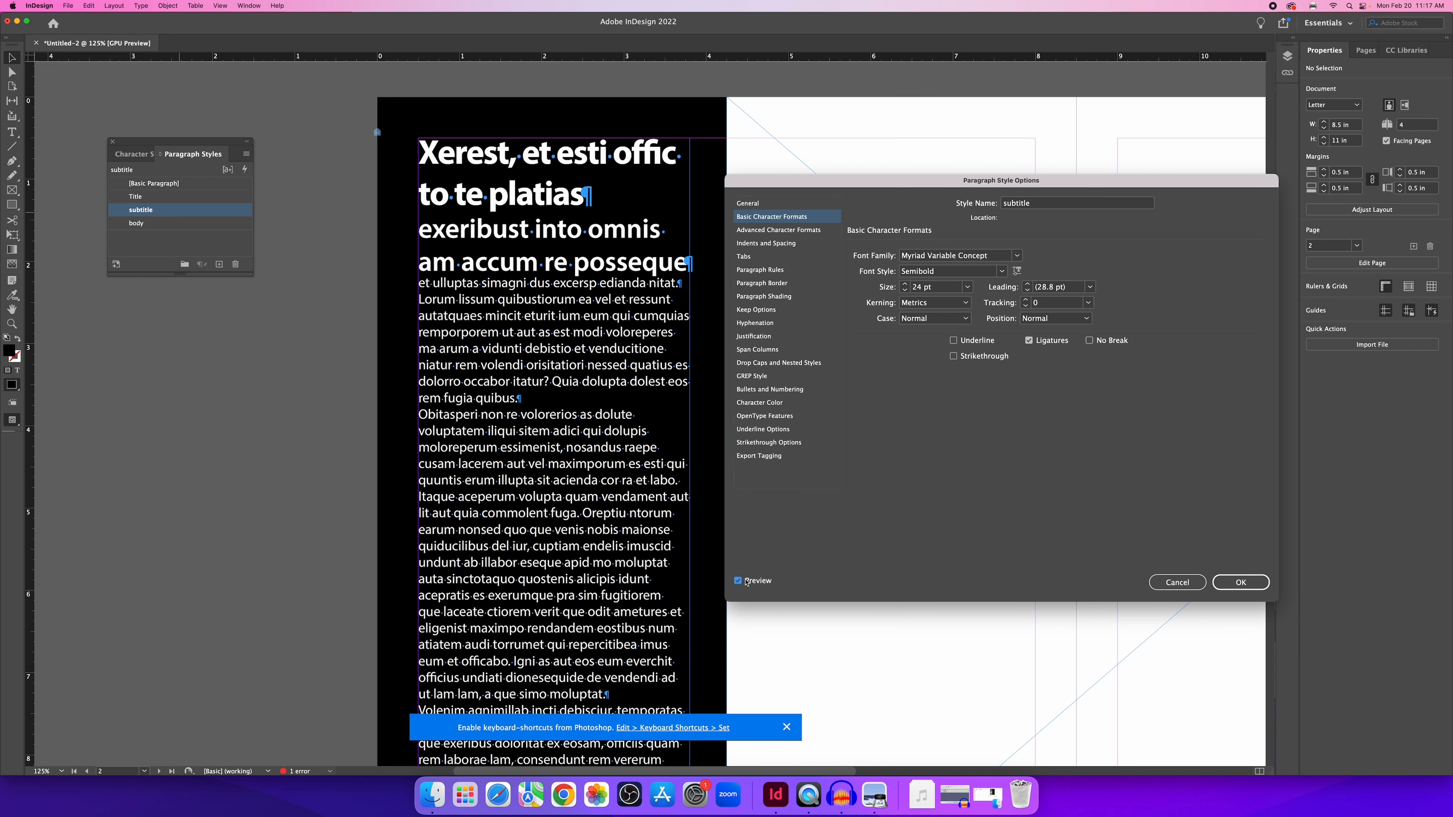
{"action": "left_click", "coordinate": [905, 291]}
{"action": "left_click", "coordinate": [905, 292]}
{"action": "left_click", "coordinate": [905, 292]}
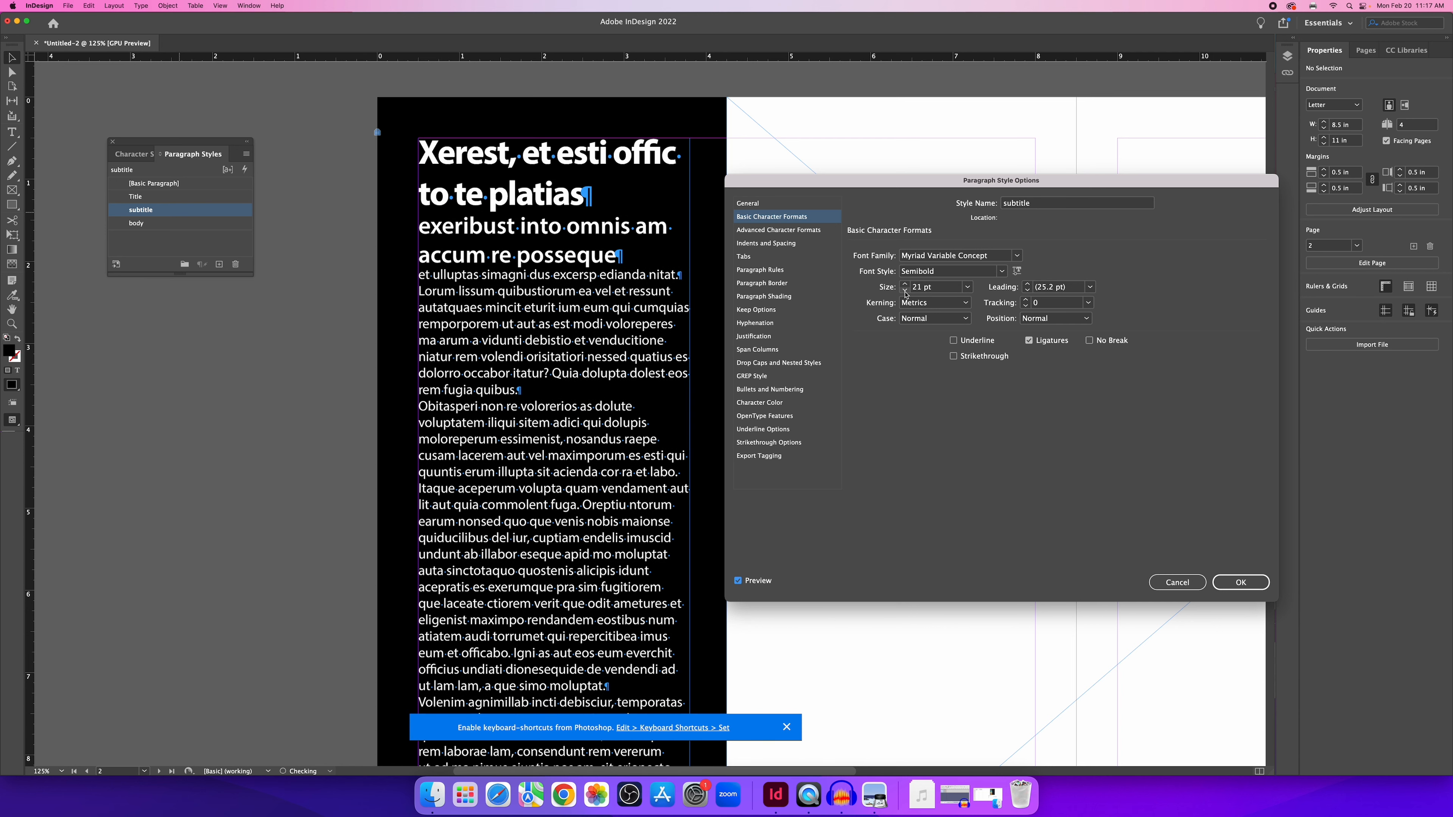
{"action": "left_click", "coordinate": [905, 292]}
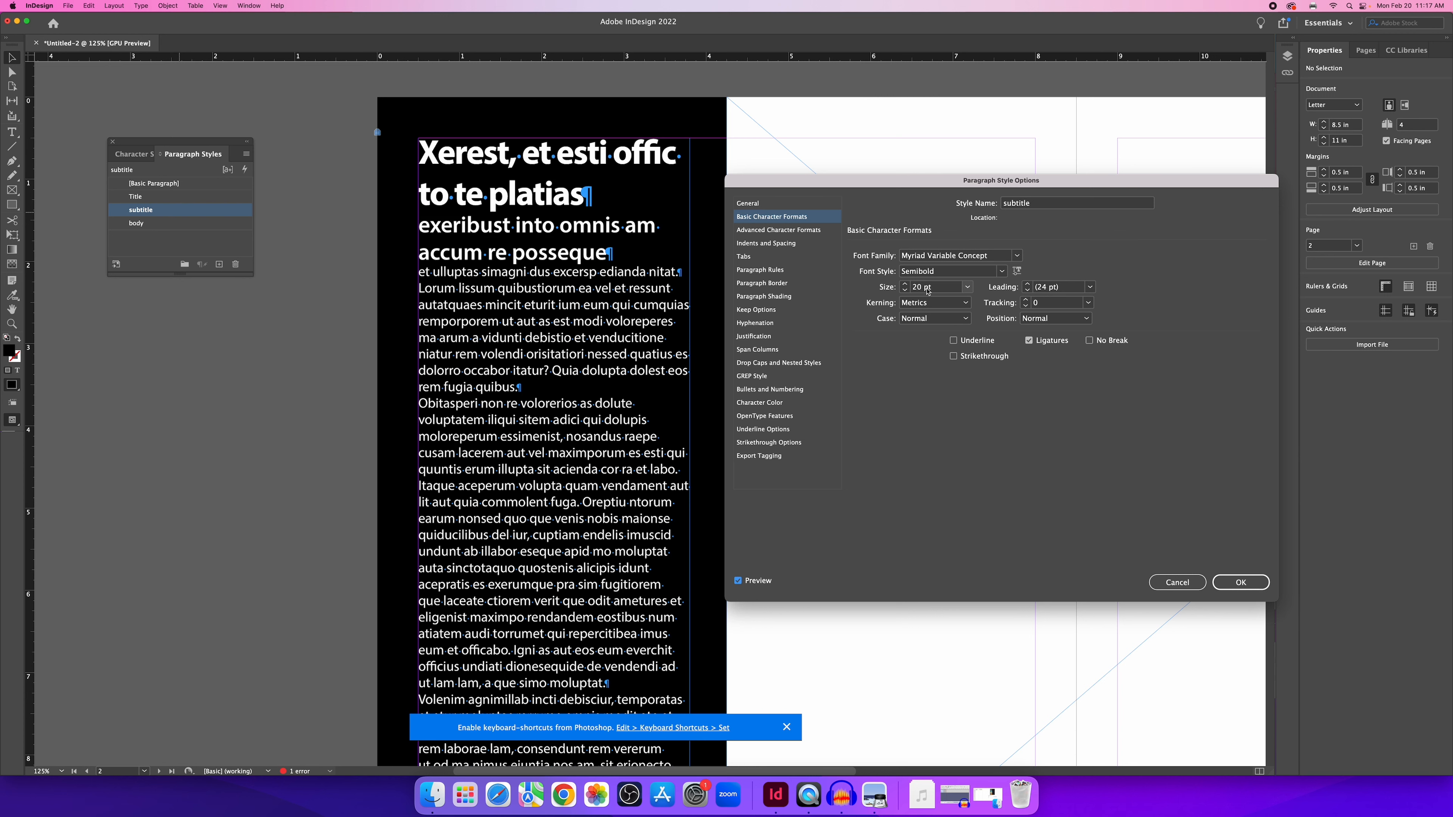
{"action": "left_click", "coordinate": [1237, 582]}
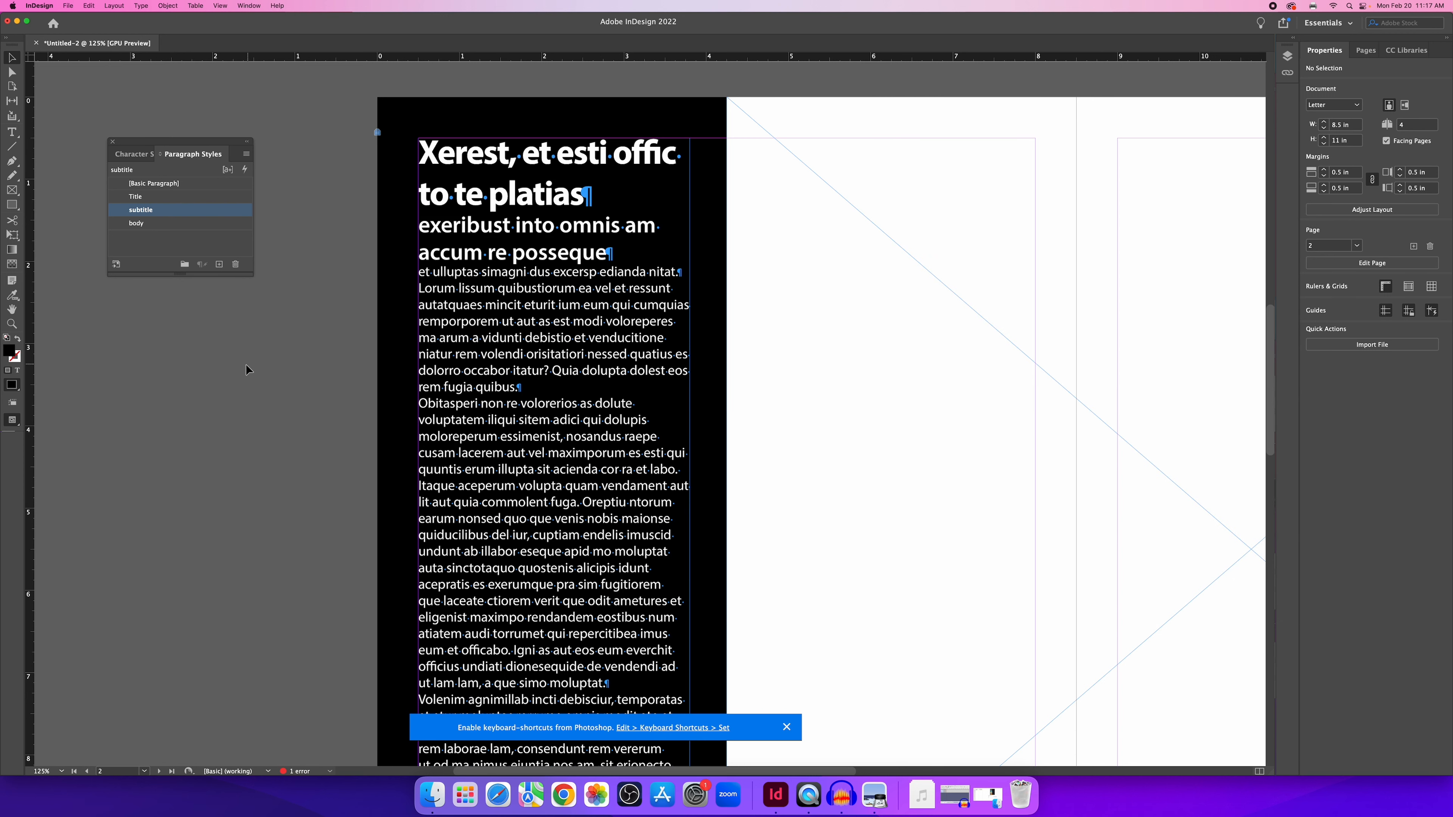
{"action": "left_click", "coordinate": [202, 238]}
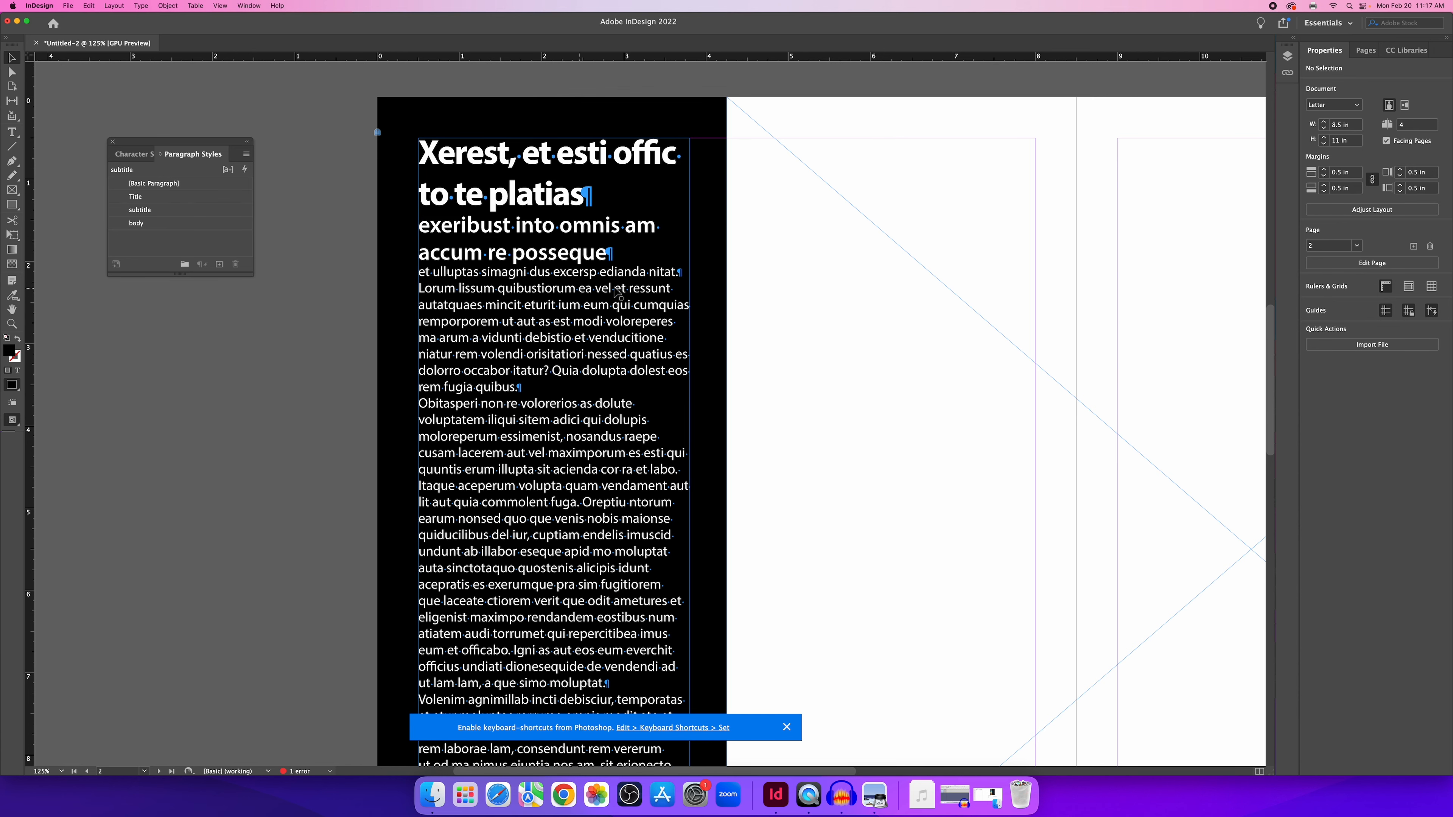
Dismiss the Photoshop keyboard-shortcuts notice and undo a trial lengthening of the body text frame.
{"action": "scroll", "coordinate": [622, 293], "scroll_direction": "down", "scroll_amount": 1}
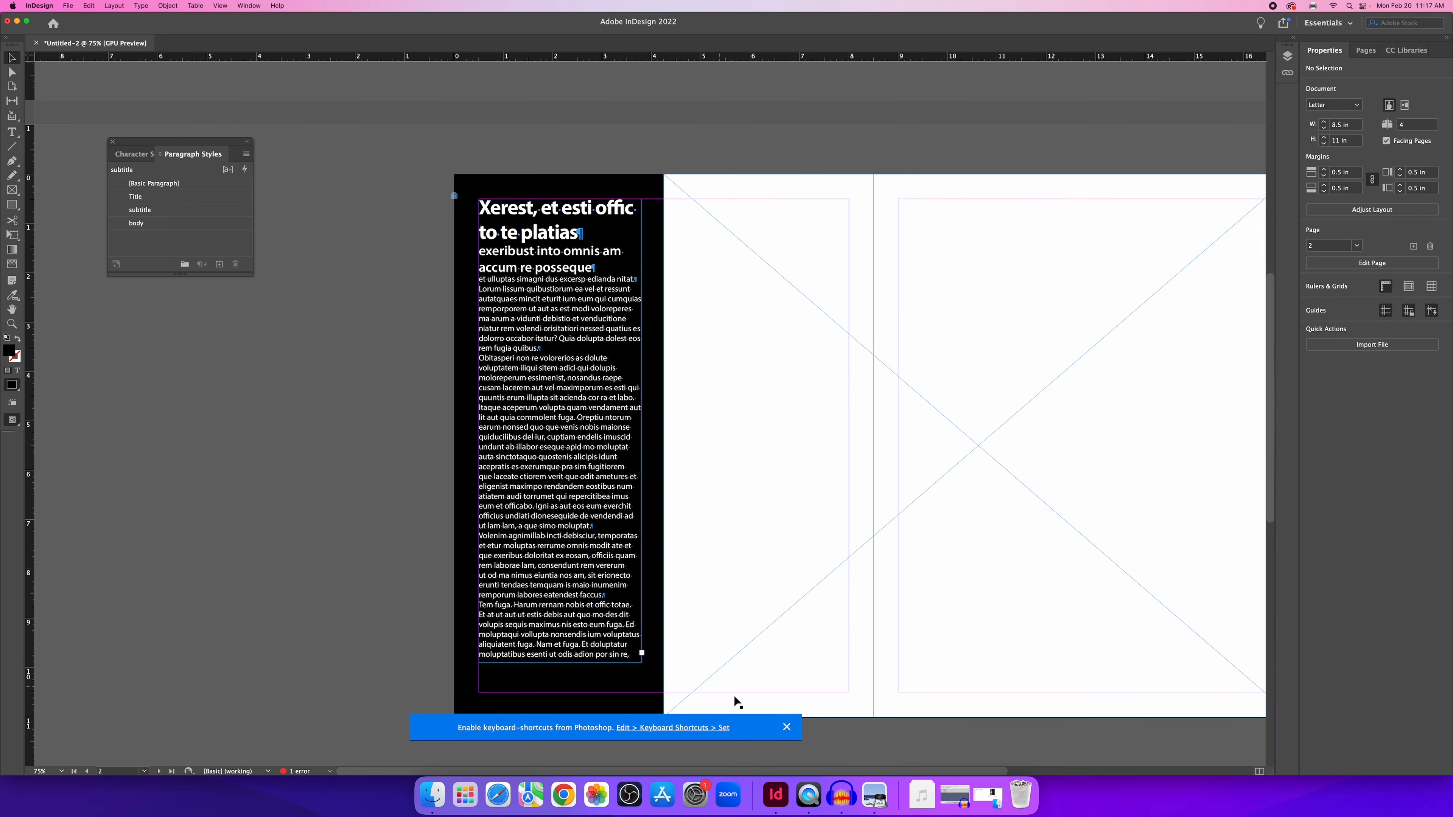
{"action": "left_click", "coordinate": [787, 727]}
{"action": "scroll", "coordinate": [665, 708], "scroll_direction": "up", "scroll_amount": 5}
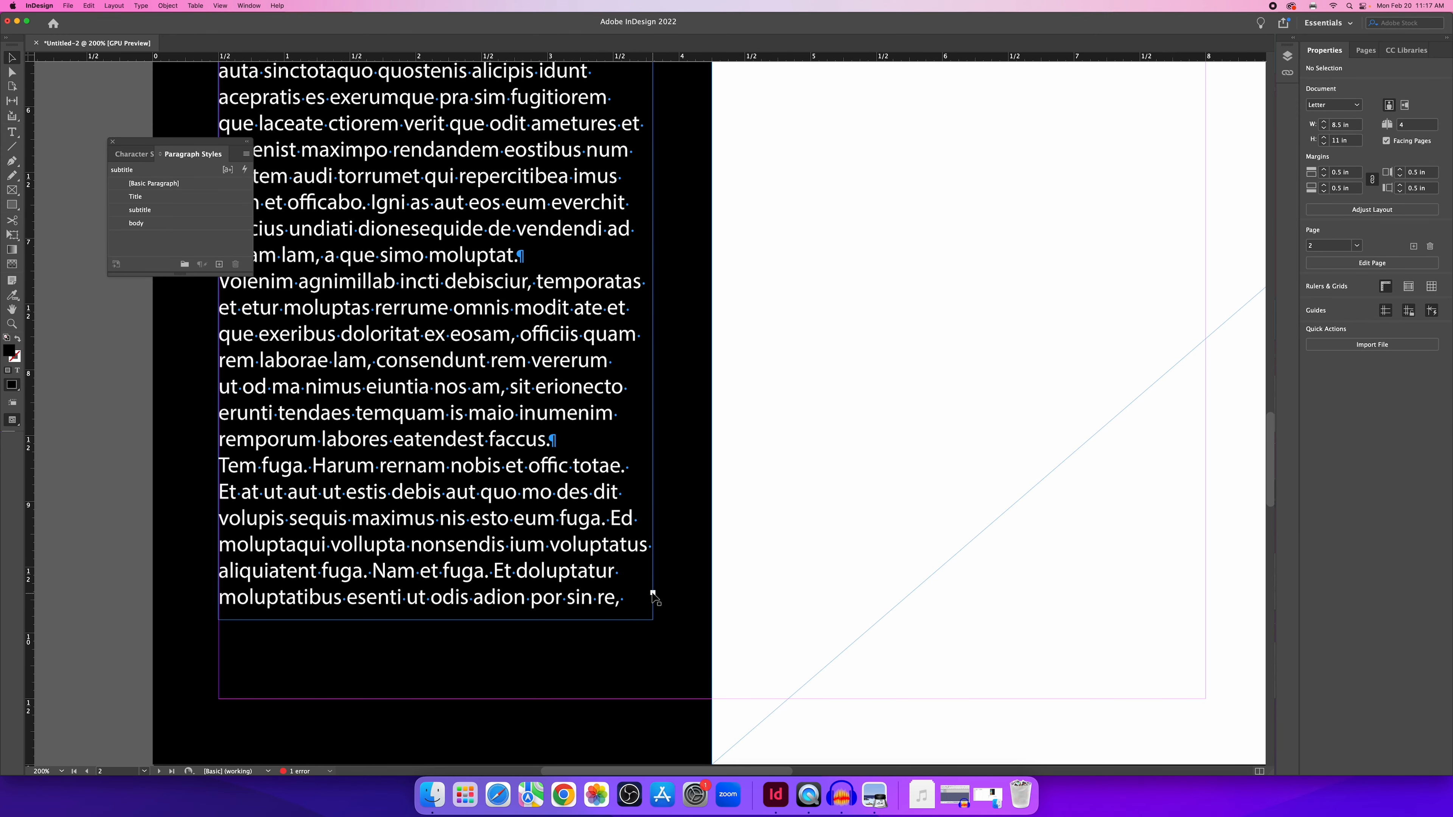
{"action": "left_click", "coordinate": [598, 605]}
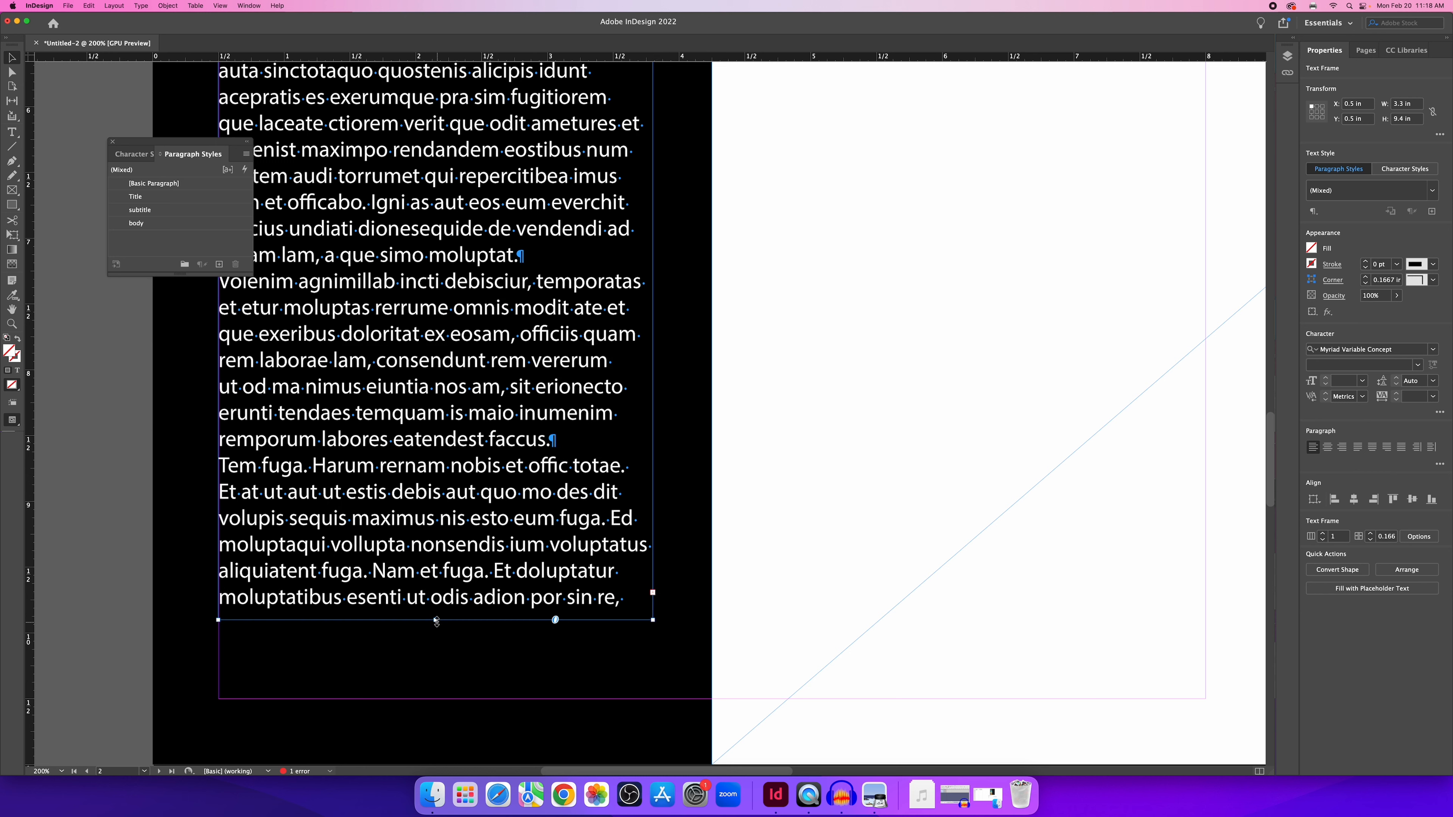
{"action": "left_click_drag", "start_coordinate": [436, 621], "coordinate": [436, 679]}
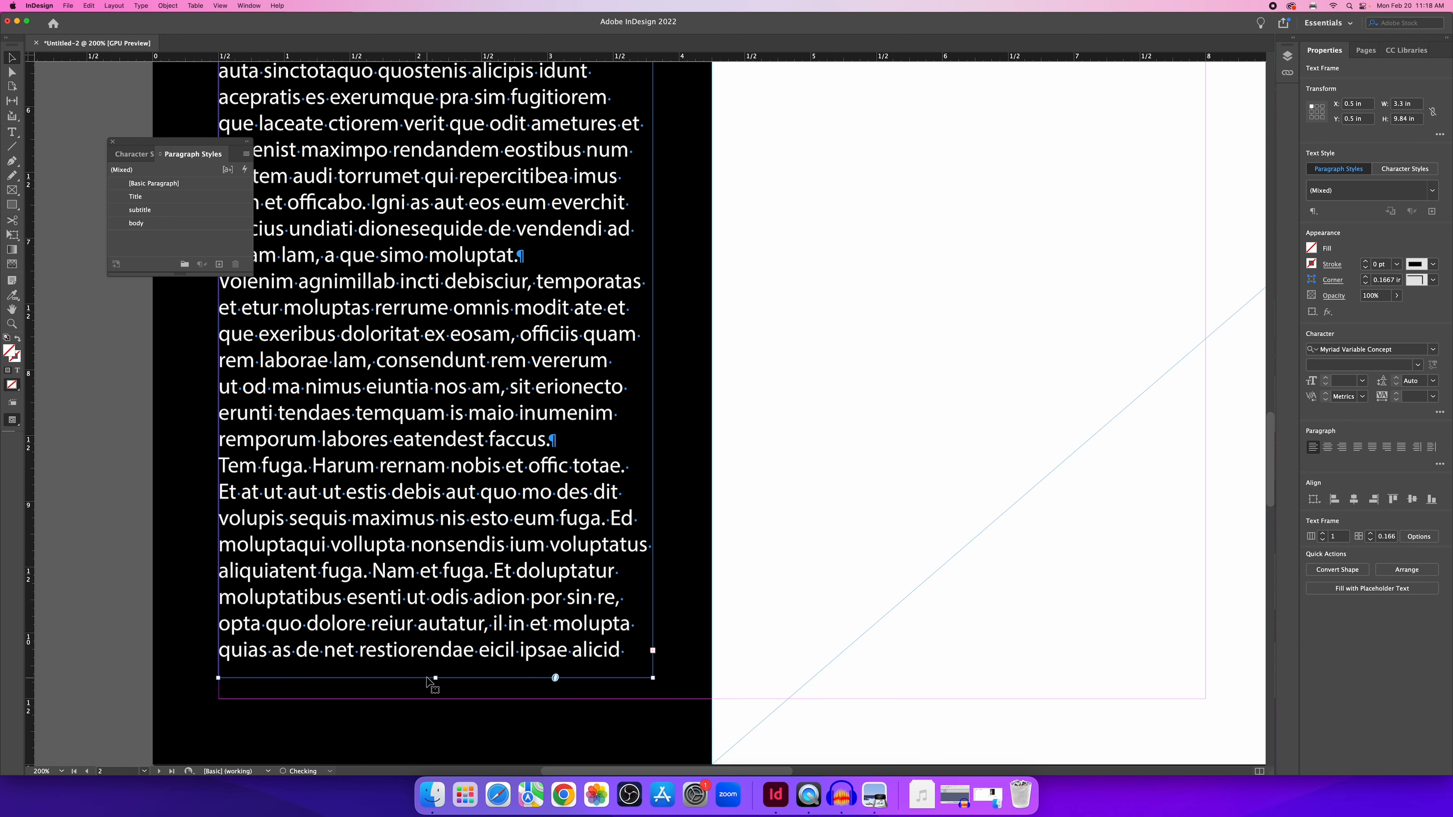
{"action": "key", "text": "super+z"}
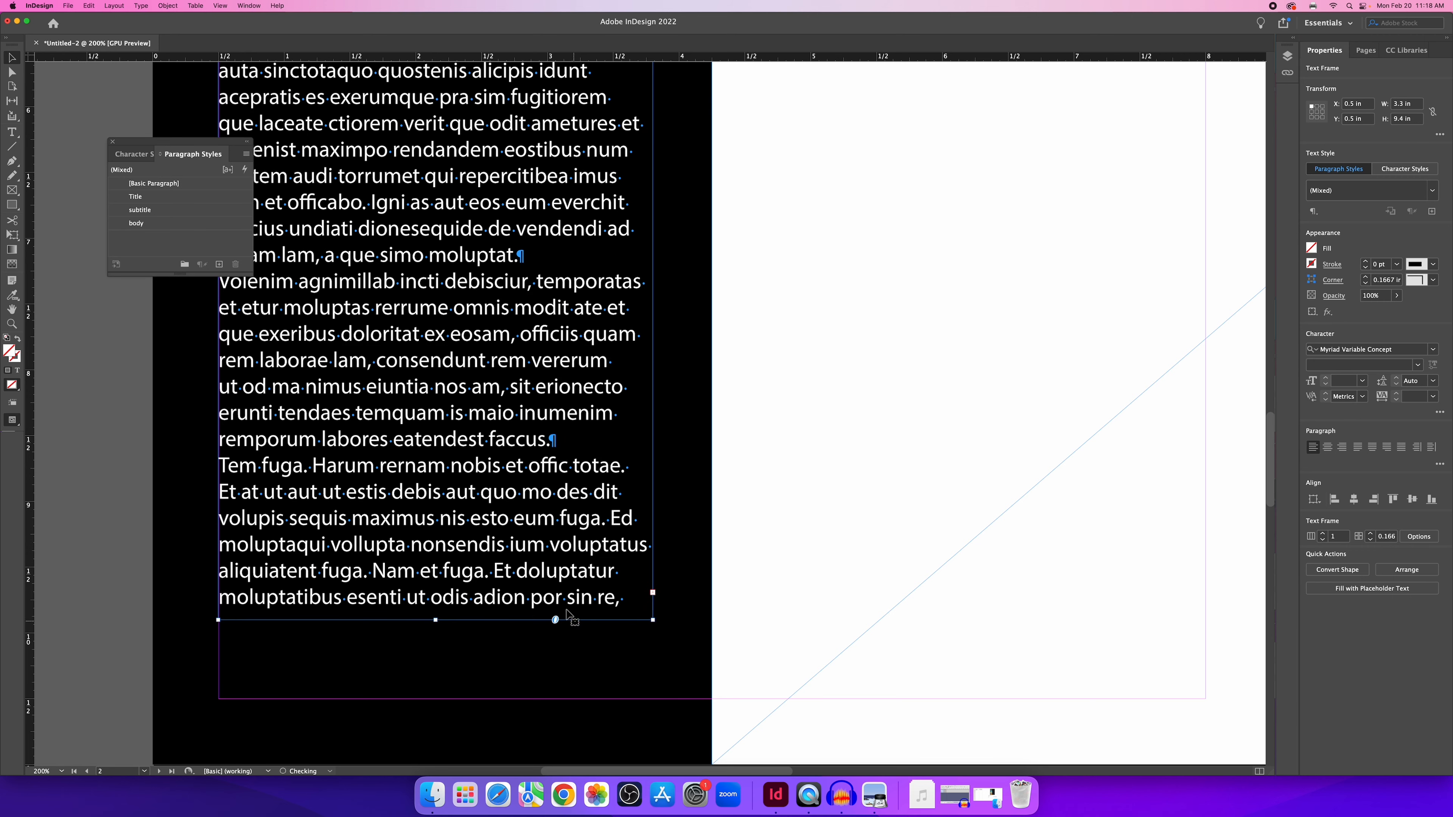
Select the large empty graphic frame on the spread.
{"action": "scroll", "coordinate": [540, 601], "scroll_direction": "down", "scroll_amount": 1}
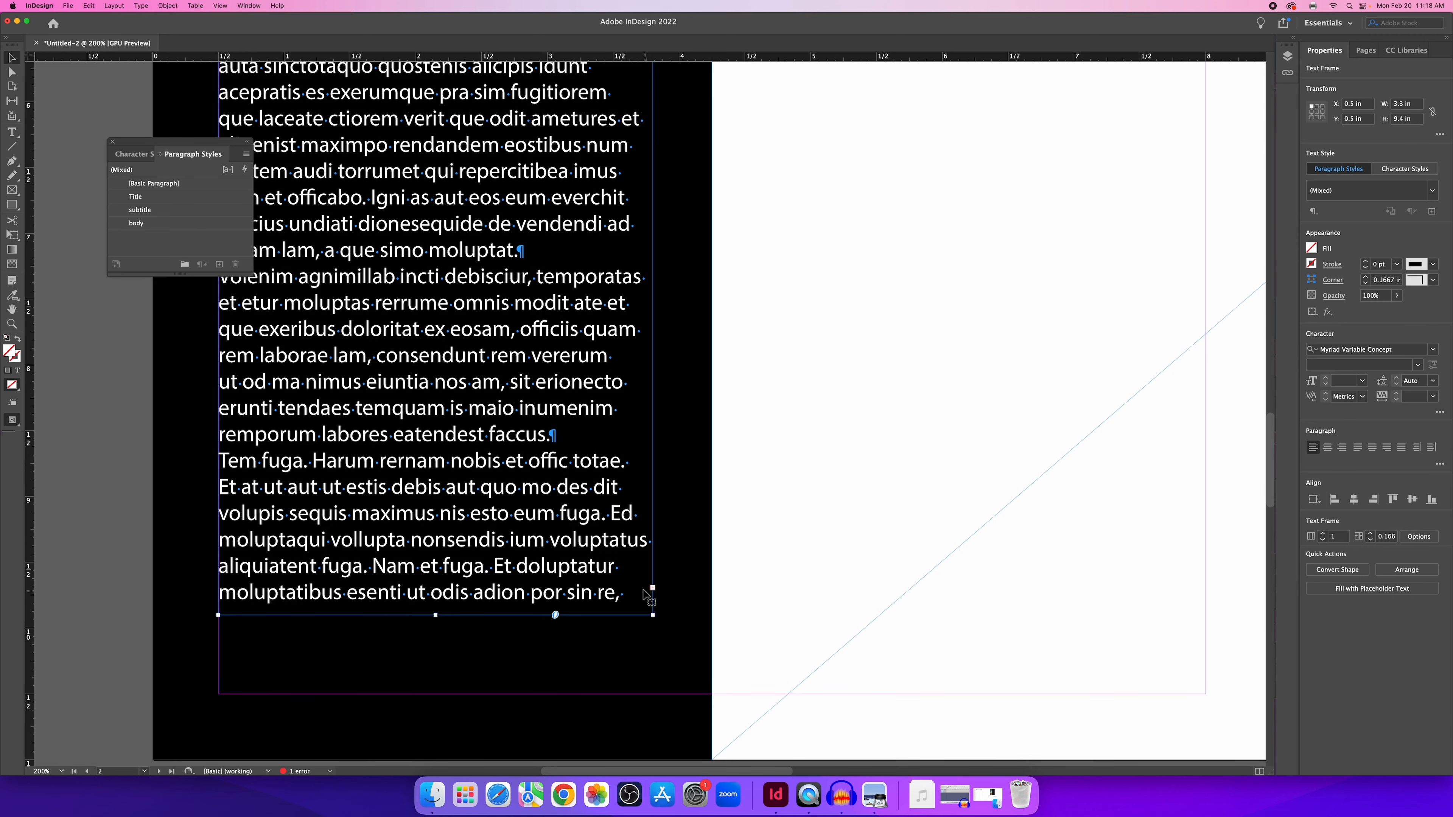
{"action": "scroll", "coordinate": [652, 595], "scroll_direction": "down", "scroll_amount": 2}
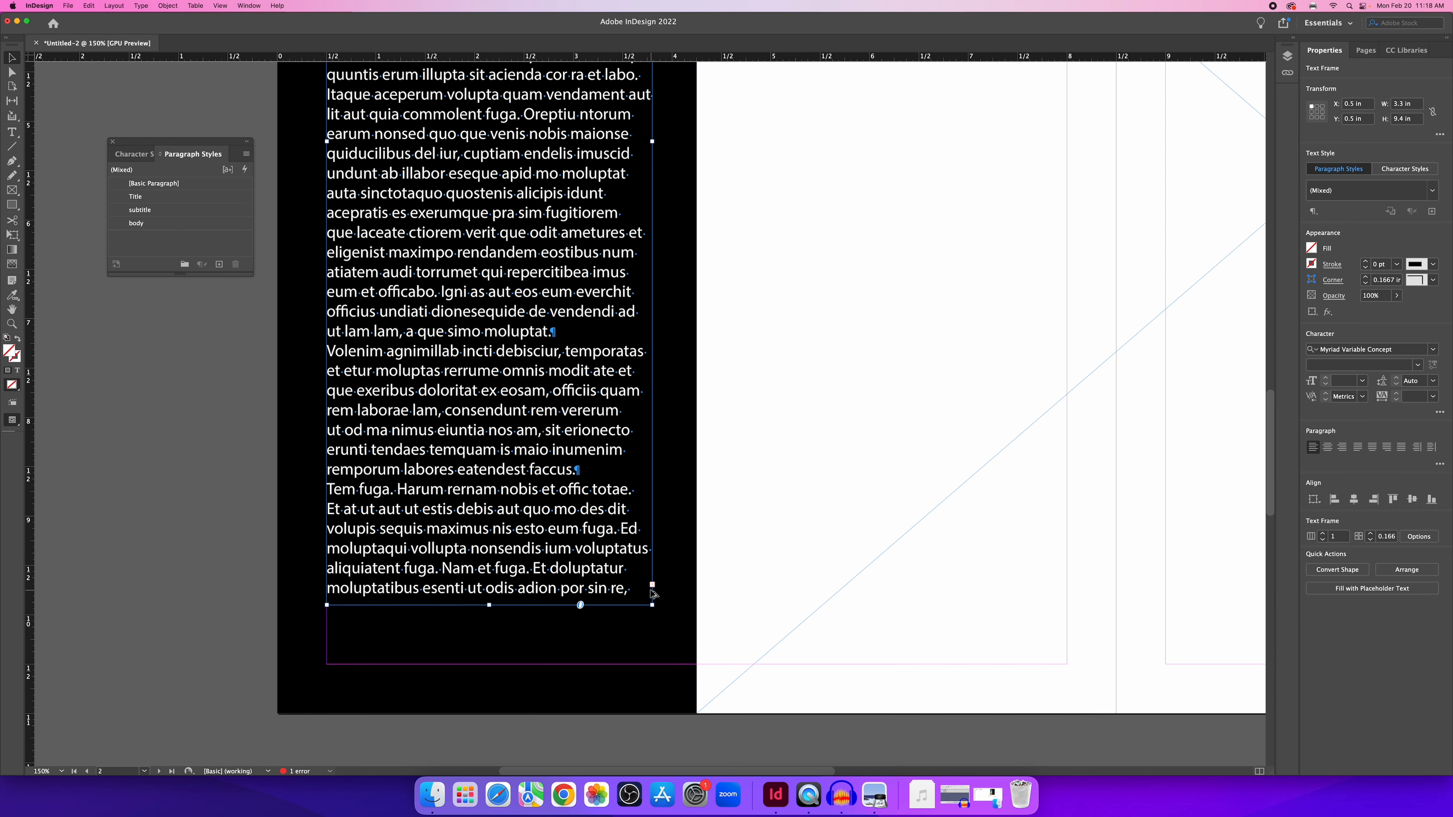
{"action": "scroll", "coordinate": [653, 593], "scroll_direction": "up", "scroll_amount": 5}
{"action": "scroll", "coordinate": [661, 585], "scroll_direction": "down", "scroll_amount": 1}
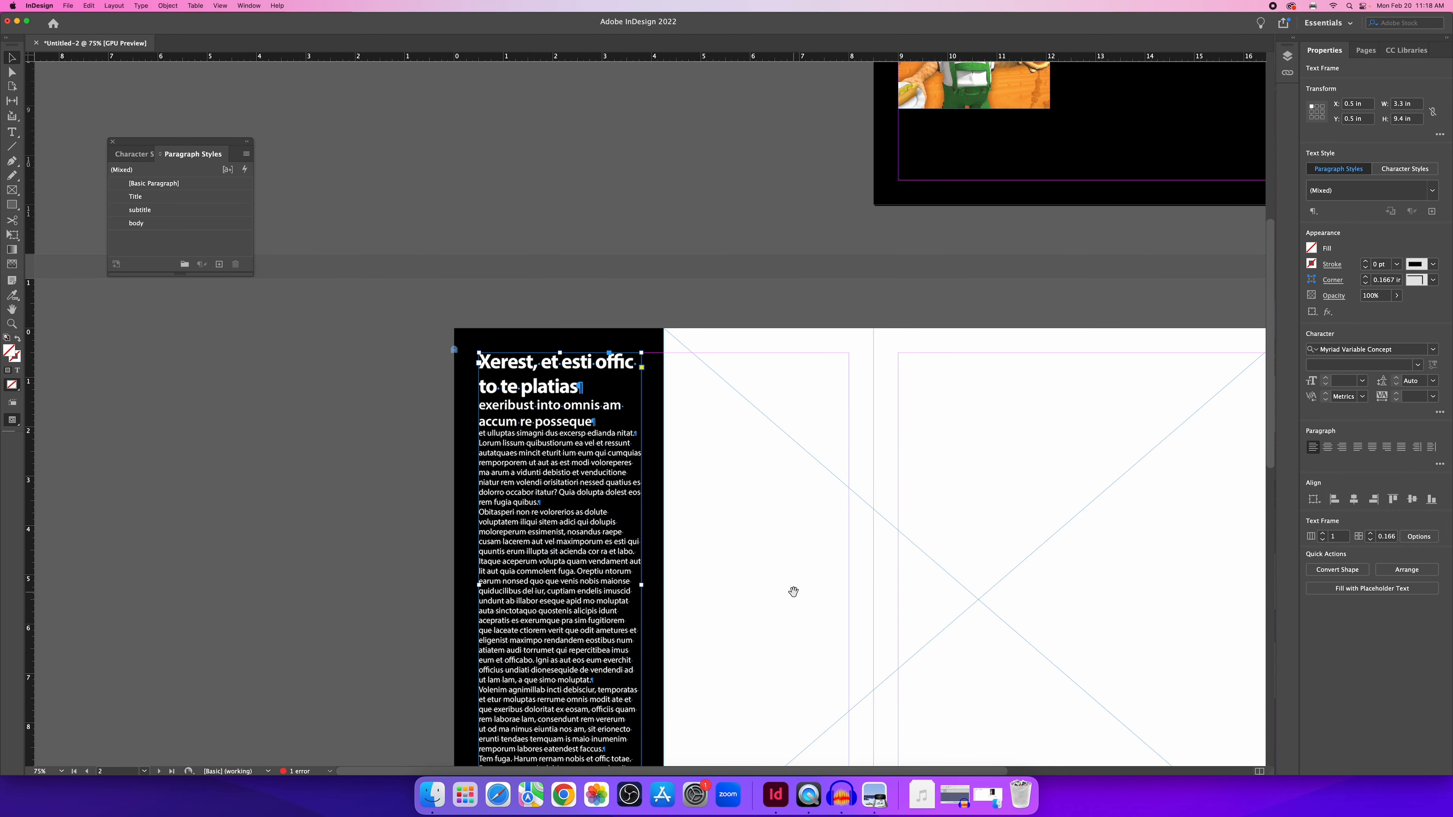
{"action": "left_click_drag", "start_coordinate": [794, 593], "coordinate": [623, 462]}
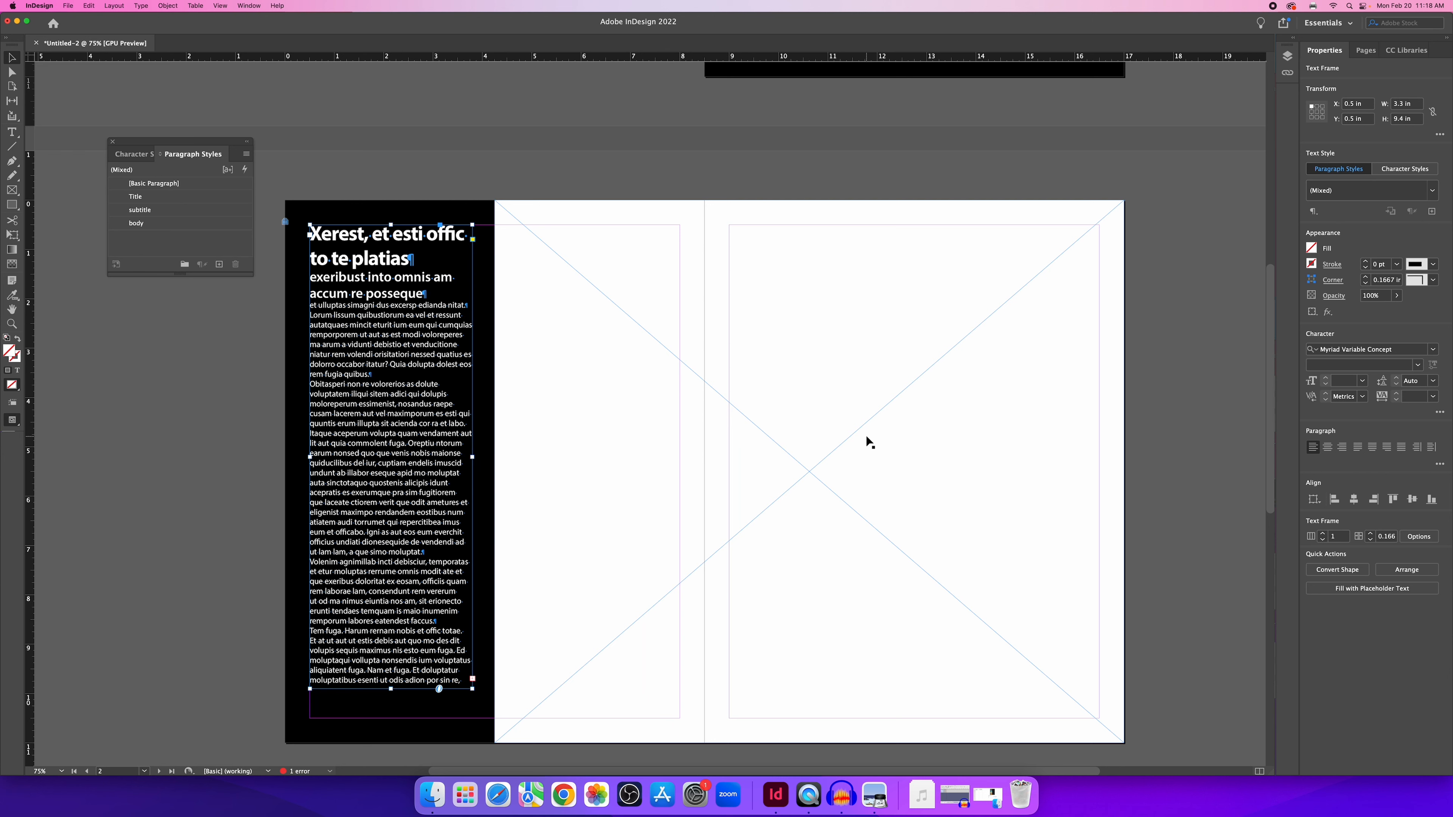
{"action": "left_click", "coordinate": [1149, 358]}
{"action": "left_click", "coordinate": [824, 445]}
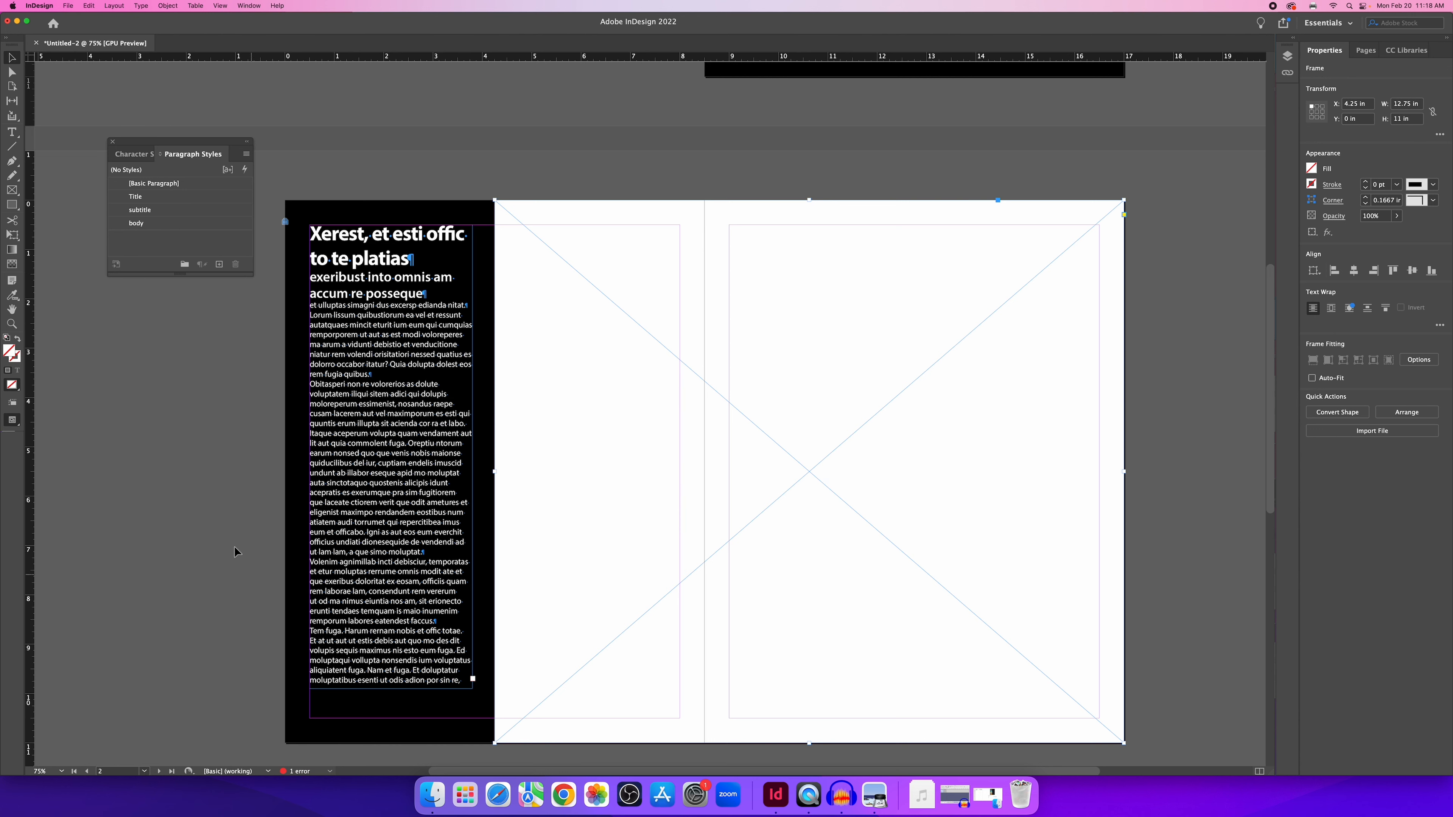
{"action": "left_click", "coordinate": [1186, 311]}
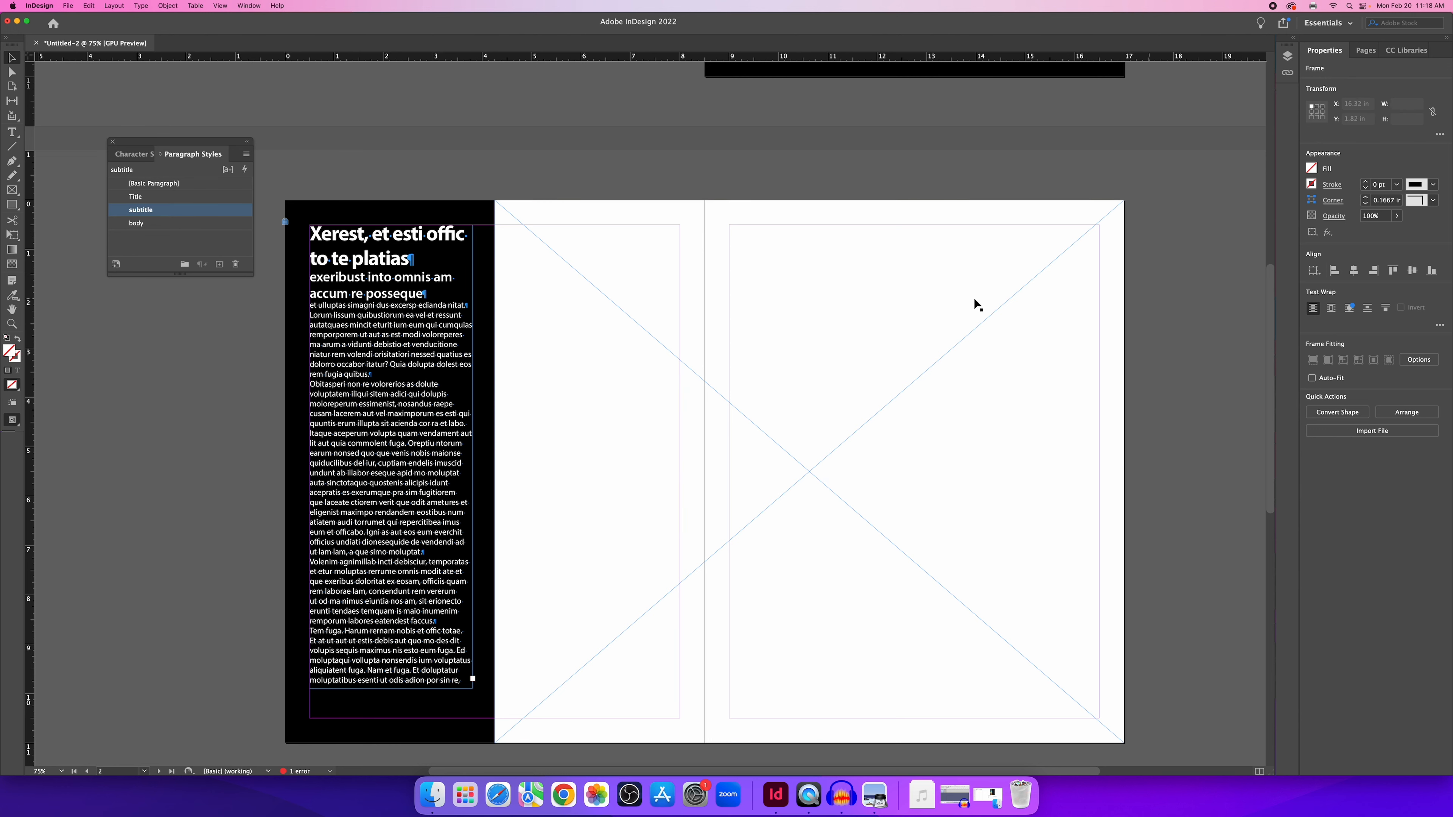
{"action": "left_click", "coordinate": [898, 381]}
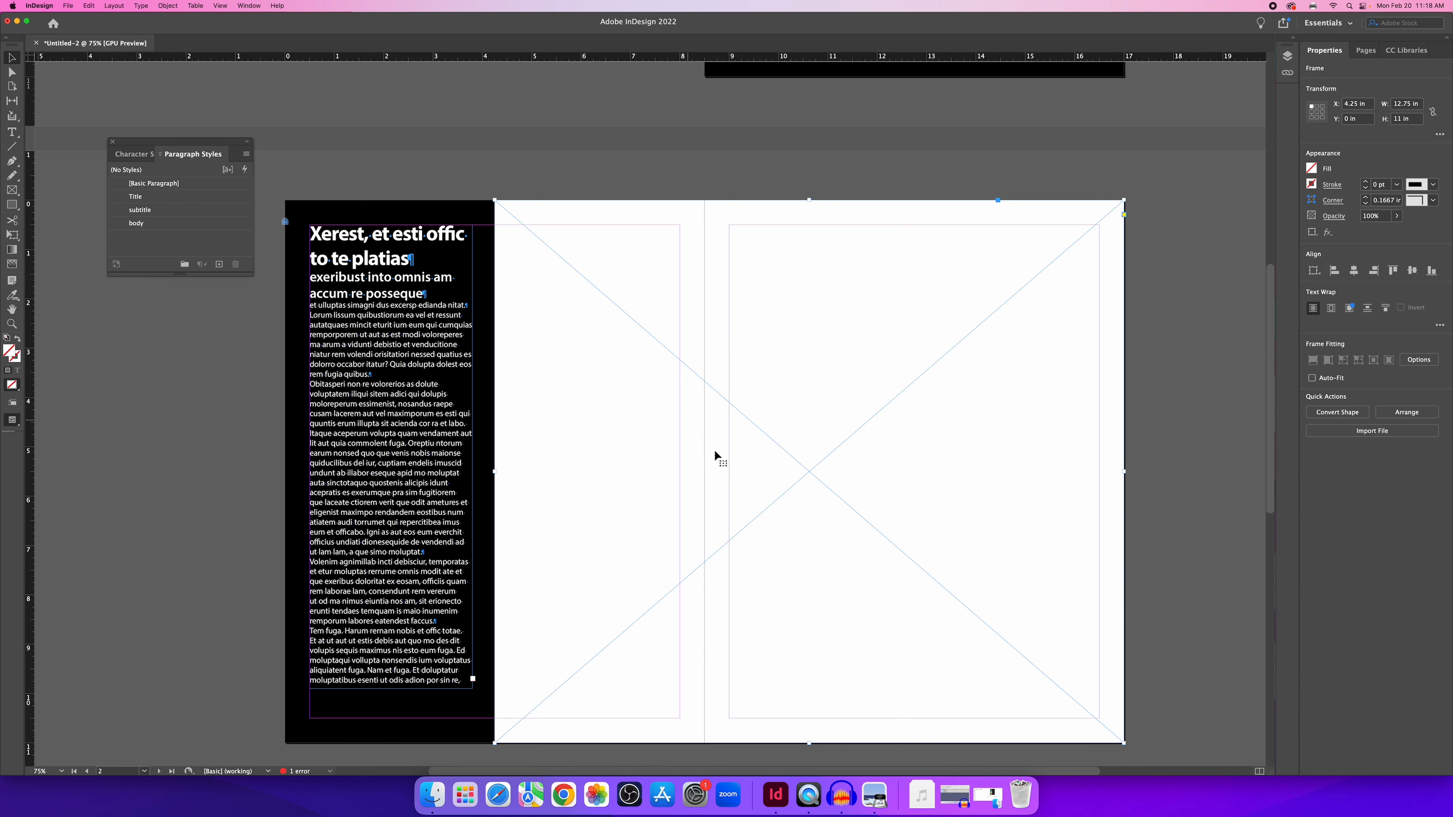
Place Graphics_in_Layers.psd into the selected graphic frame.
{"action": "left_click", "coordinate": [68, 6]}
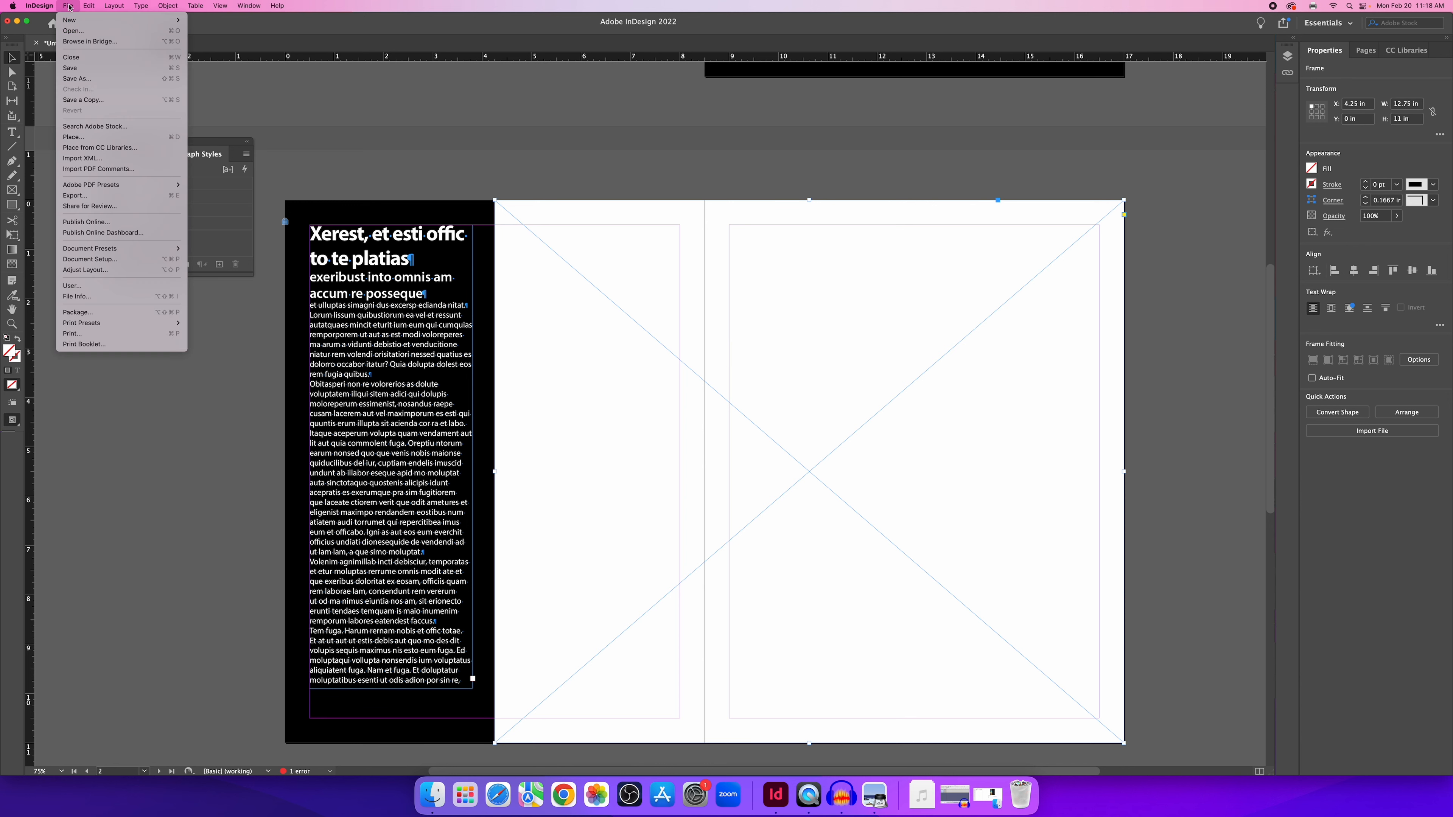
{"action": "left_click", "coordinate": [106, 138]}
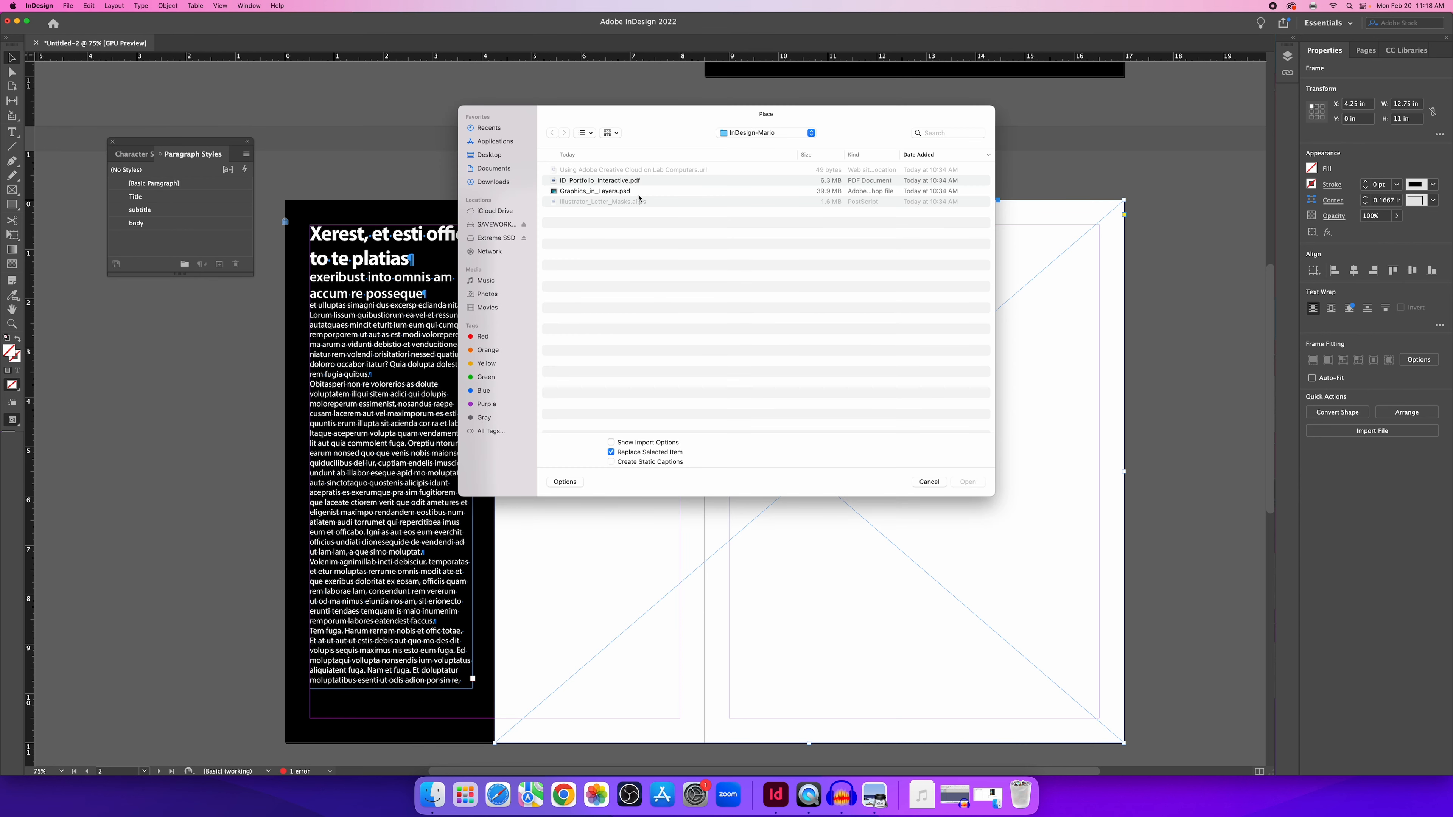
{"action": "left_click", "coordinate": [594, 193]}
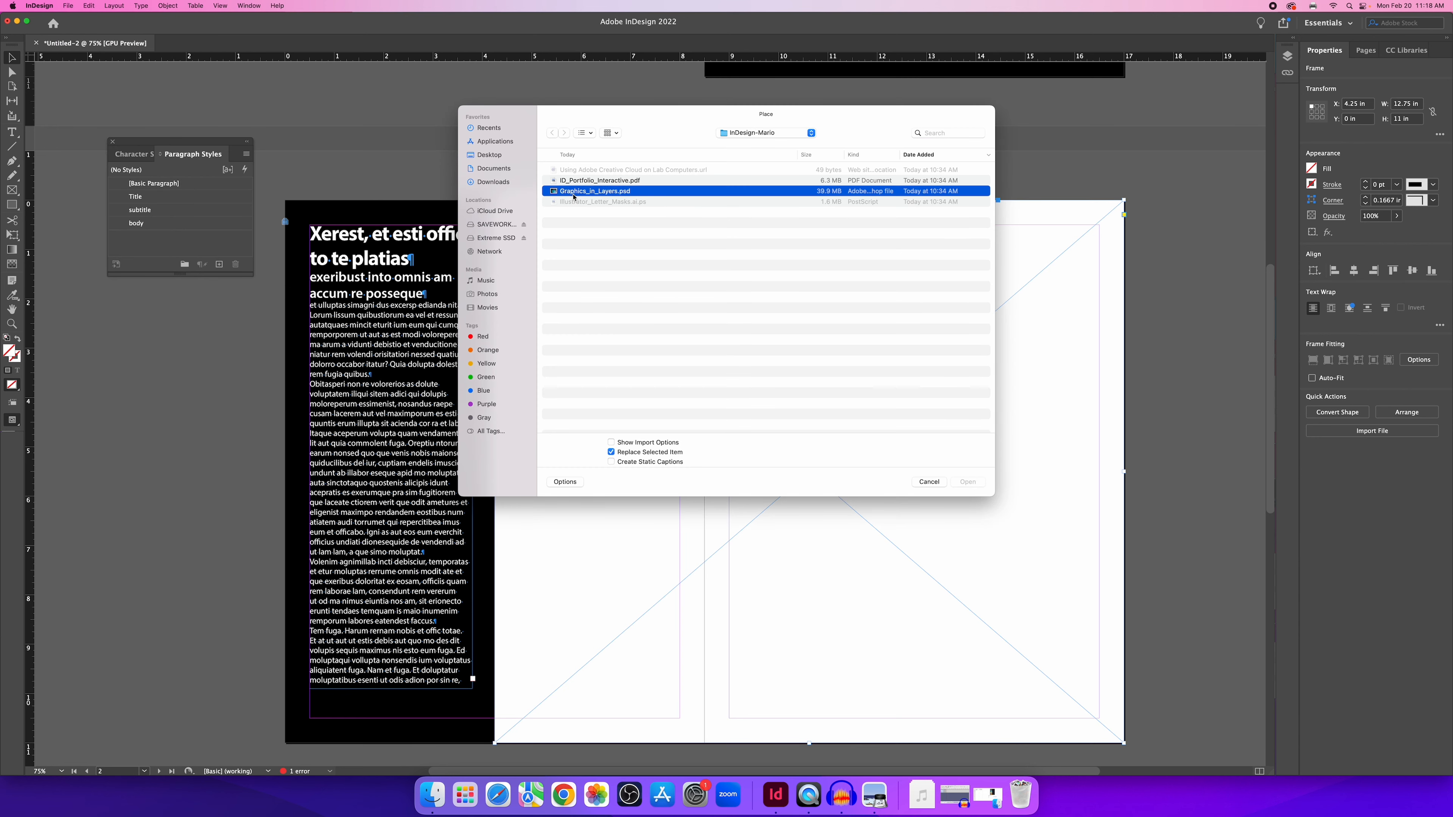
{"action": "double_click", "coordinate": [606, 196]}
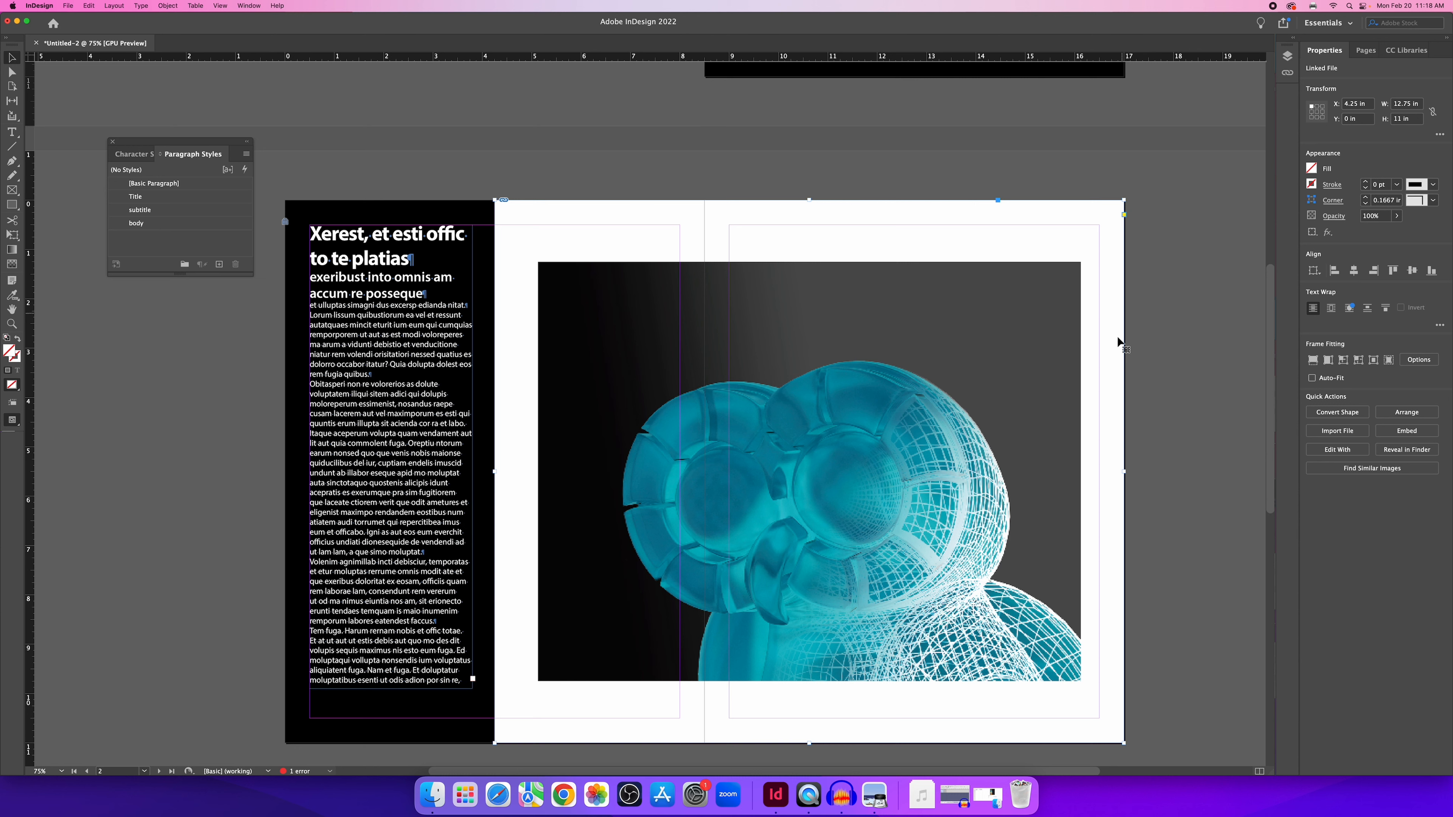
Make the wireframe image fill its frame proportionally and deselect it.
{"action": "left_click", "coordinate": [1314, 361]}
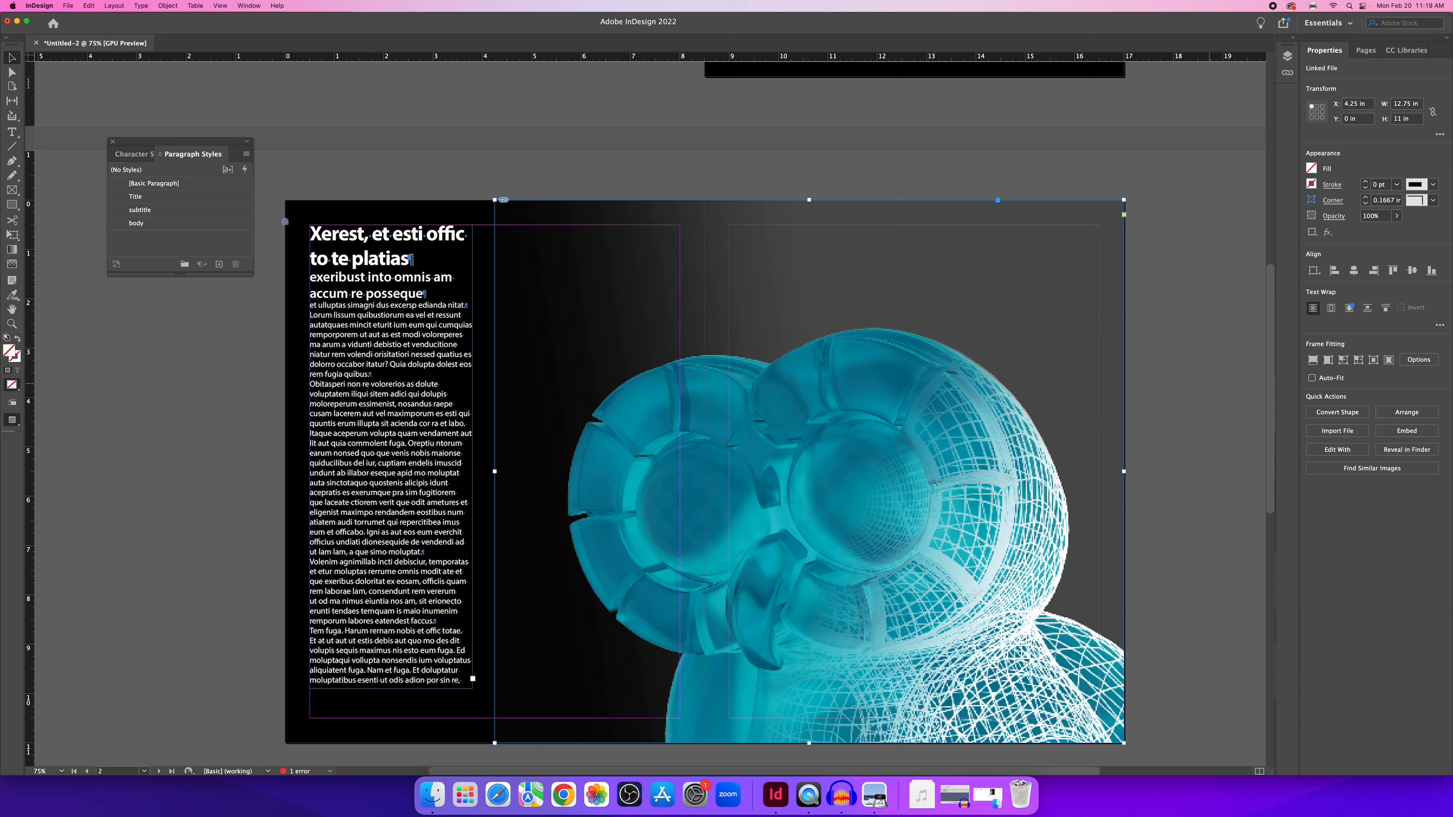
{"action": "left_click", "coordinate": [1207, 357]}
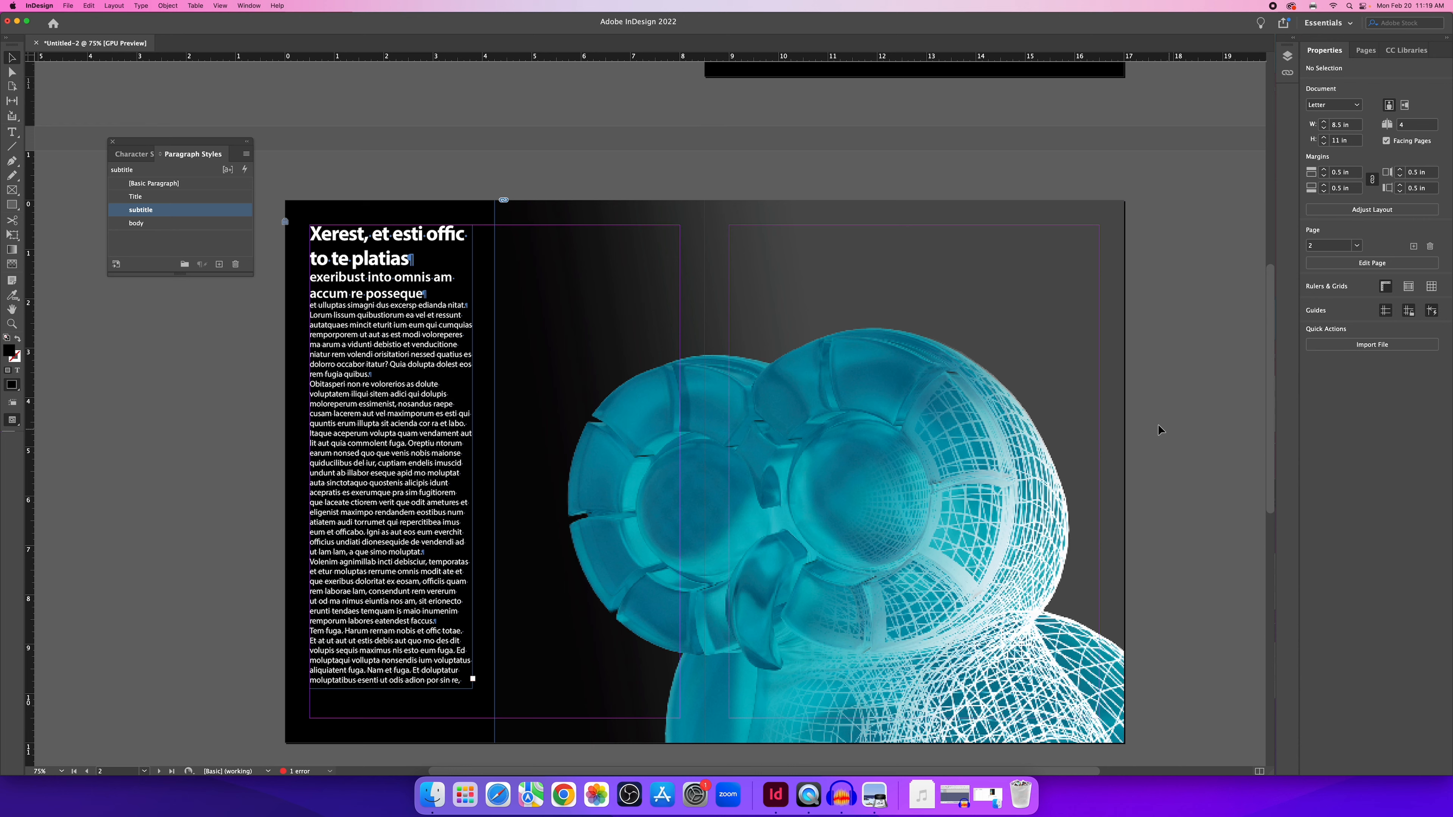
{"action": "key", "text": "super+minus"}
{"action": "key", "text": "super+minus"}
{"action": "key", "text": "super+equal"}
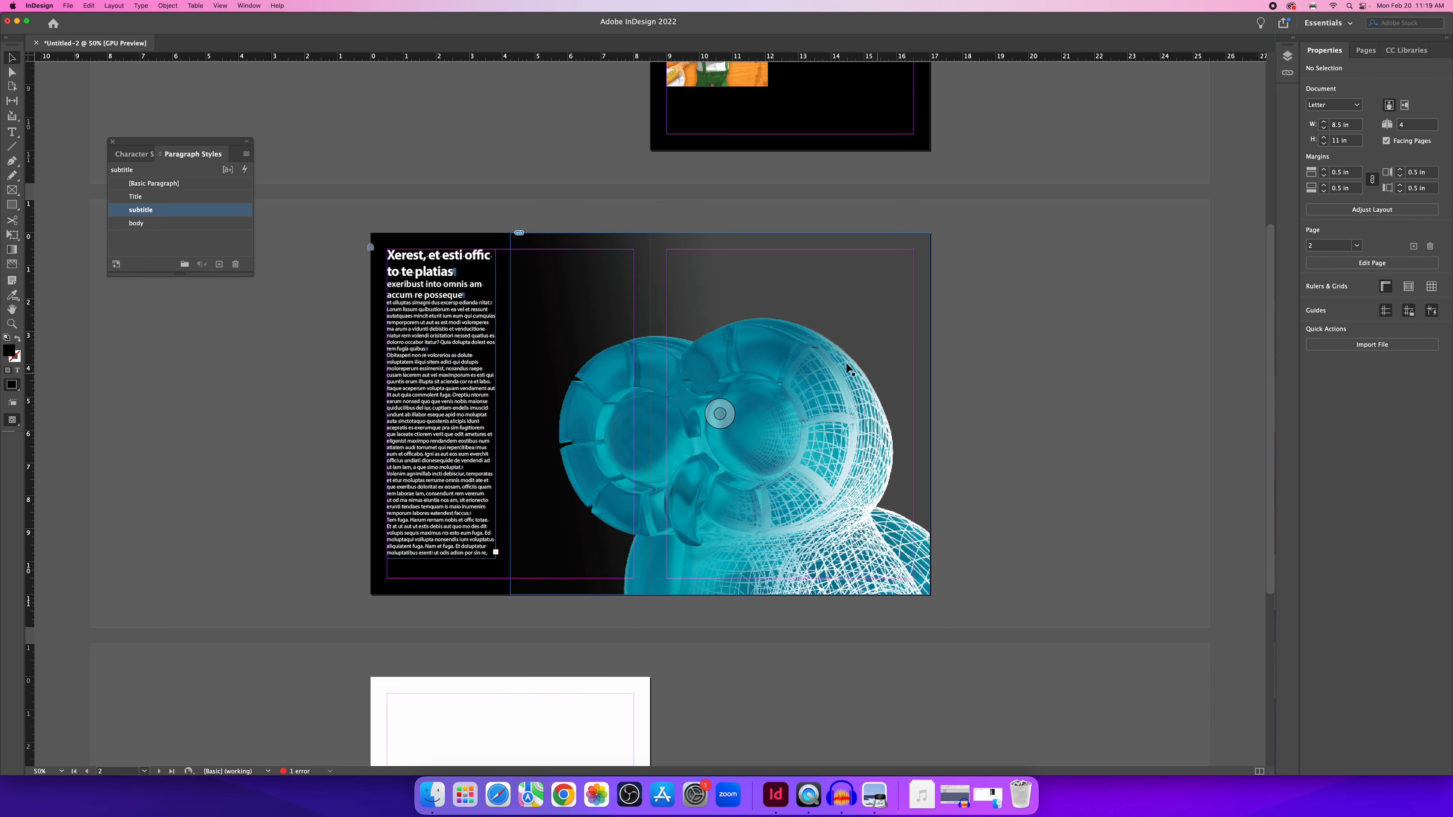
{"action": "scroll", "coordinate": [841, 326], "scroll_direction": "up", "scroll_amount": 5}
{"action": "scroll", "coordinate": [812, 366], "scroll_direction": "down", "scroll_amount": 7}
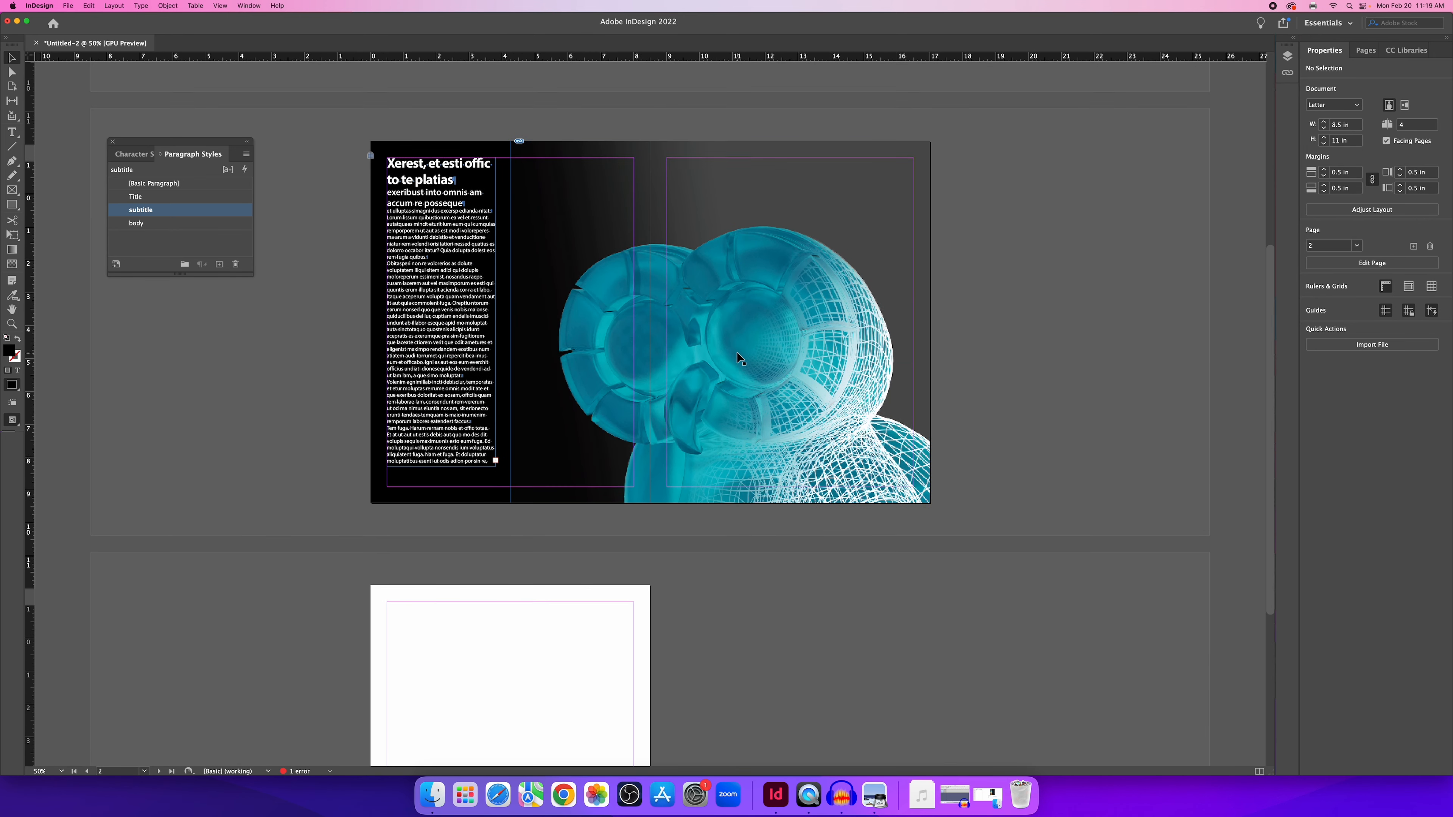
{"action": "scroll", "coordinate": [736, 351], "scroll_direction": "up", "scroll_amount": 3}
Select the pages 2–3 spread in the Pages panel and duplicate it from the panel menu.
{"action": "left_click", "coordinate": [1364, 51]}
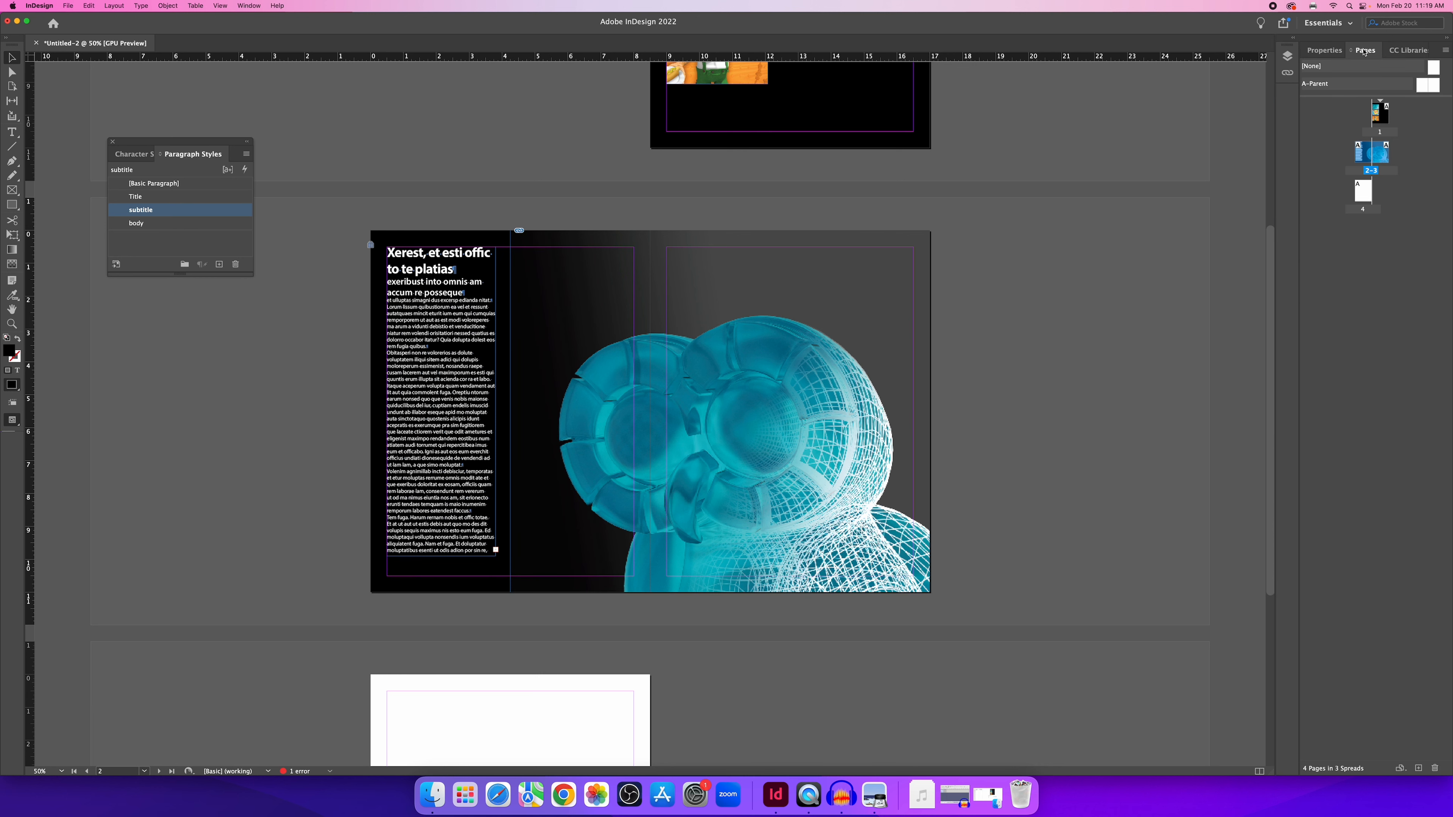
{"action": "left_click", "coordinate": [1434, 154]}
{"action": "left_click", "coordinate": [1363, 162]}
{"action": "left_click", "coordinate": [1445, 52]}
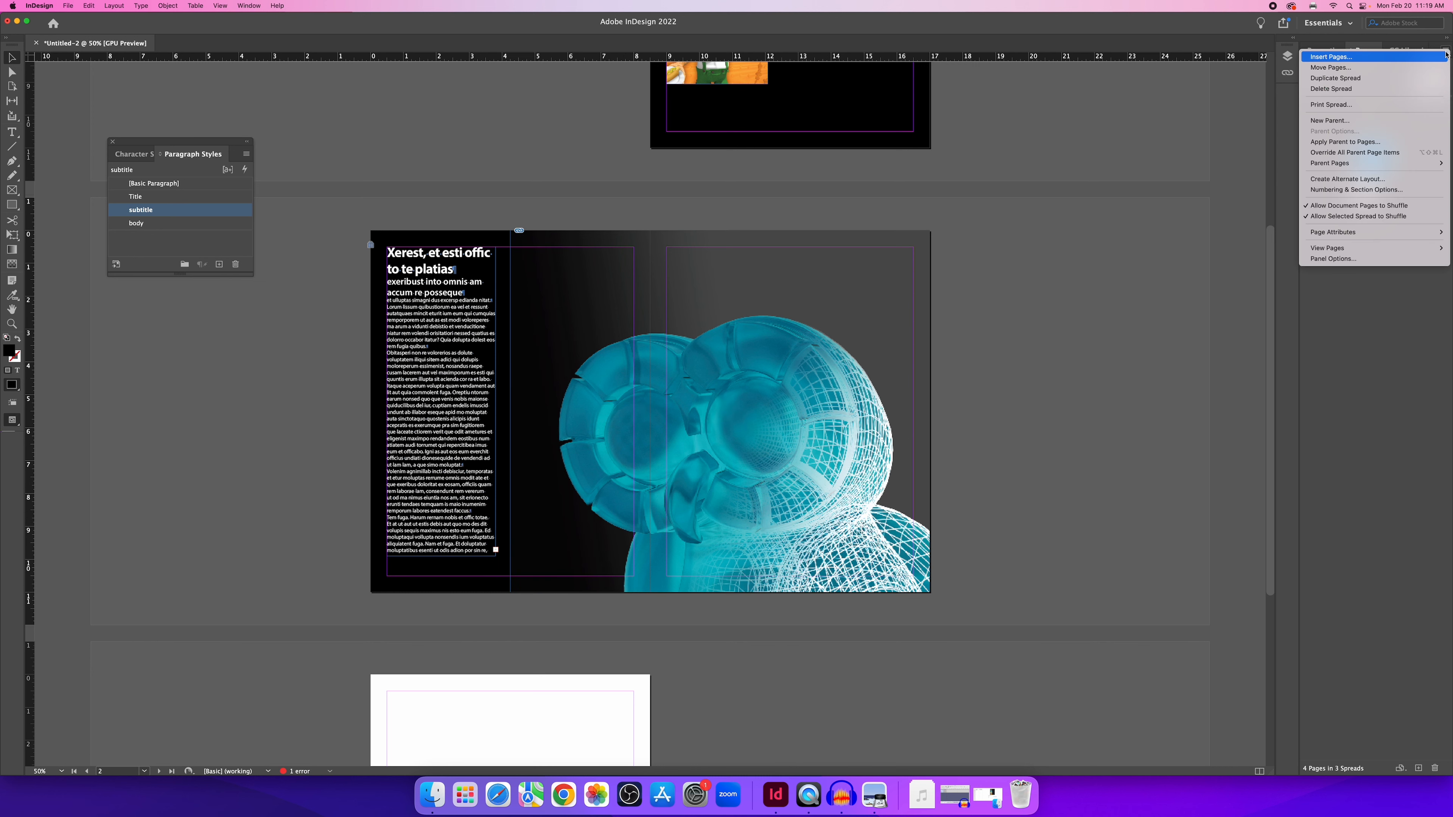
{"action": "left_click", "coordinate": [1399, 78]}
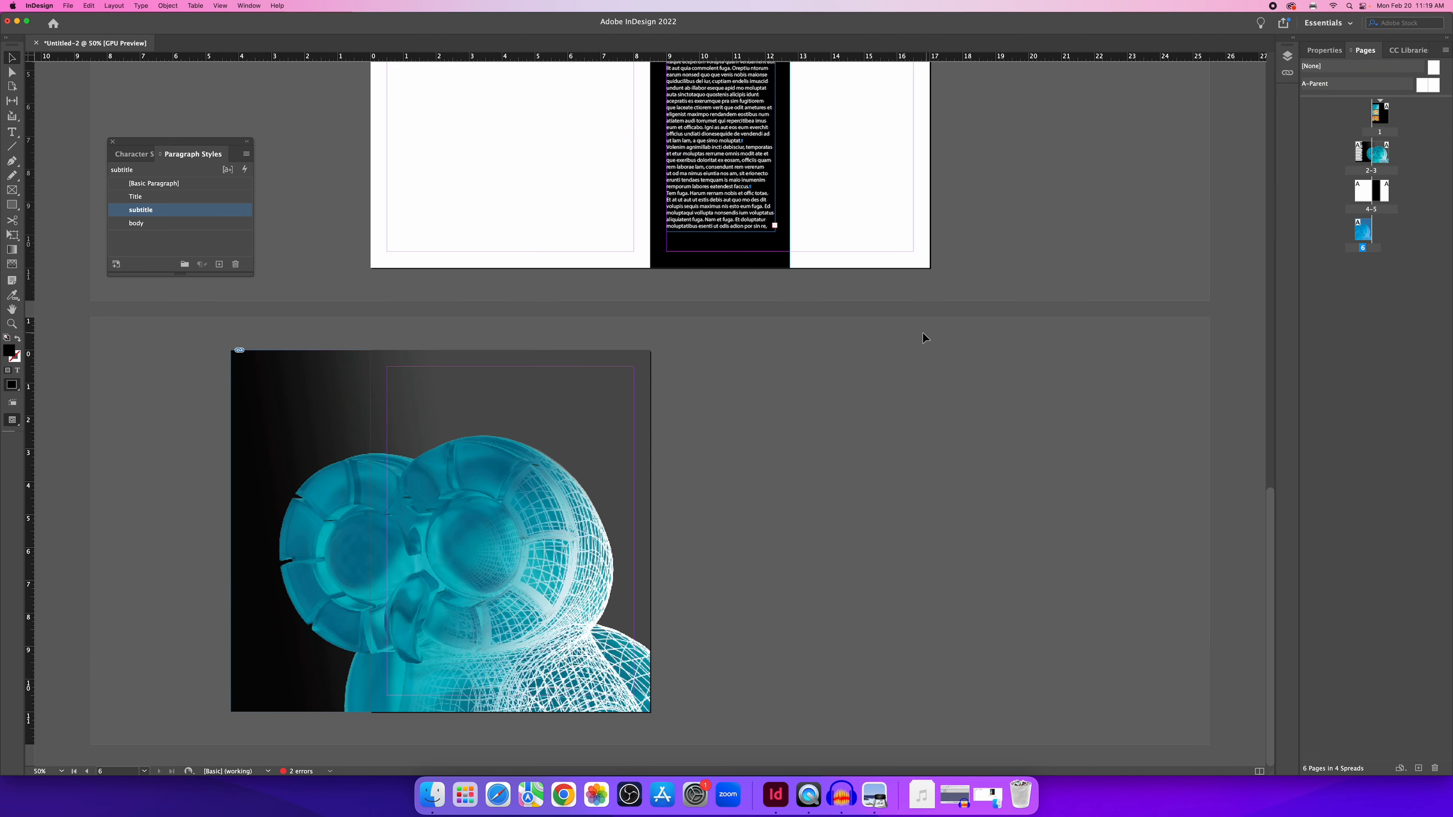
{"action": "scroll", "coordinate": [919, 335], "scroll_direction": "up", "scroll_amount": 5}
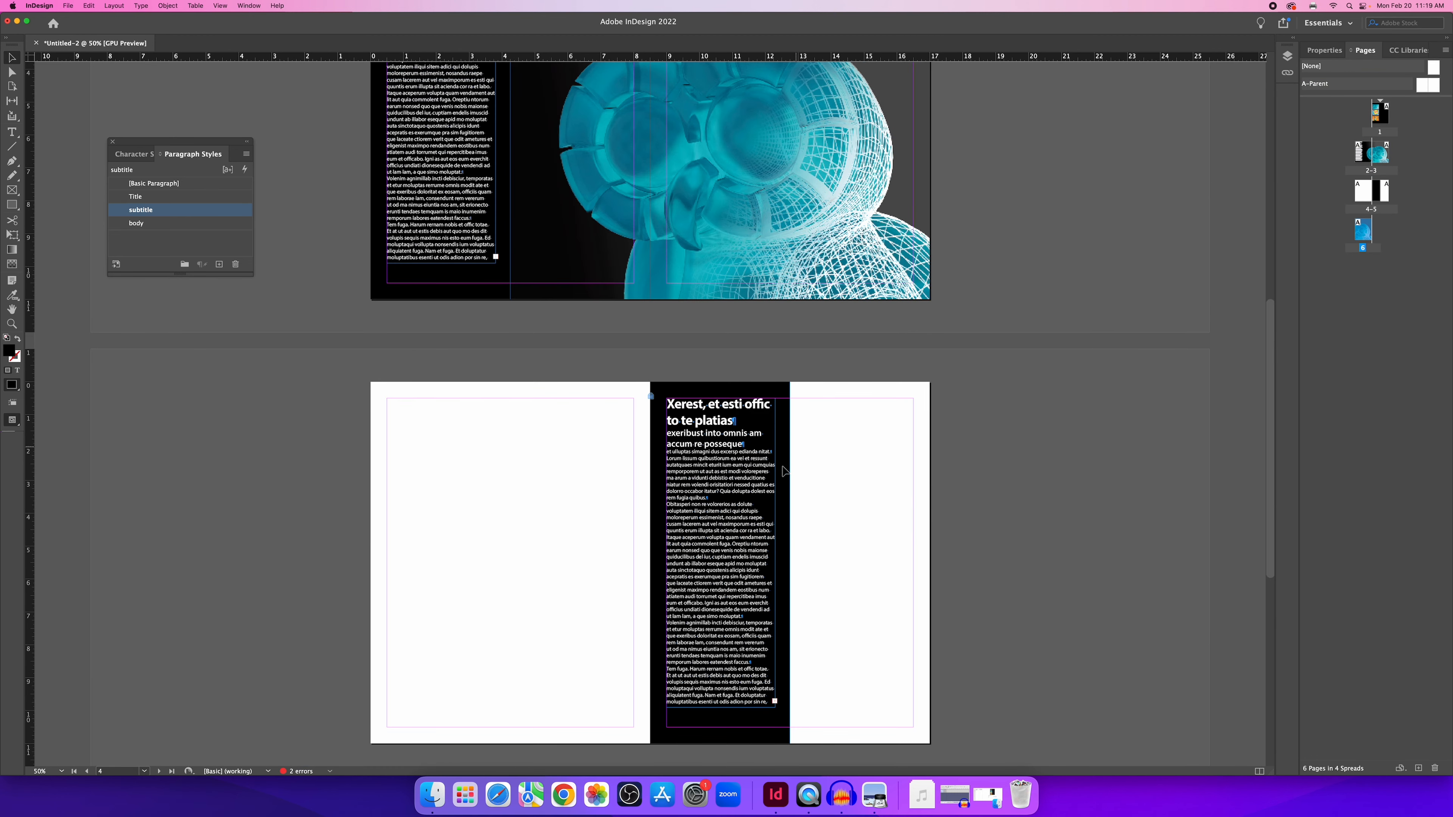
{"action": "scroll", "coordinate": [919, 335], "scroll_direction": "down", "scroll_amount": 5}
{"action": "scroll", "coordinate": [596, 326], "scroll_direction": "up", "scroll_amount": 3}
{"action": "scroll", "coordinate": [607, 360], "scroll_direction": "up", "scroll_amount": 5}
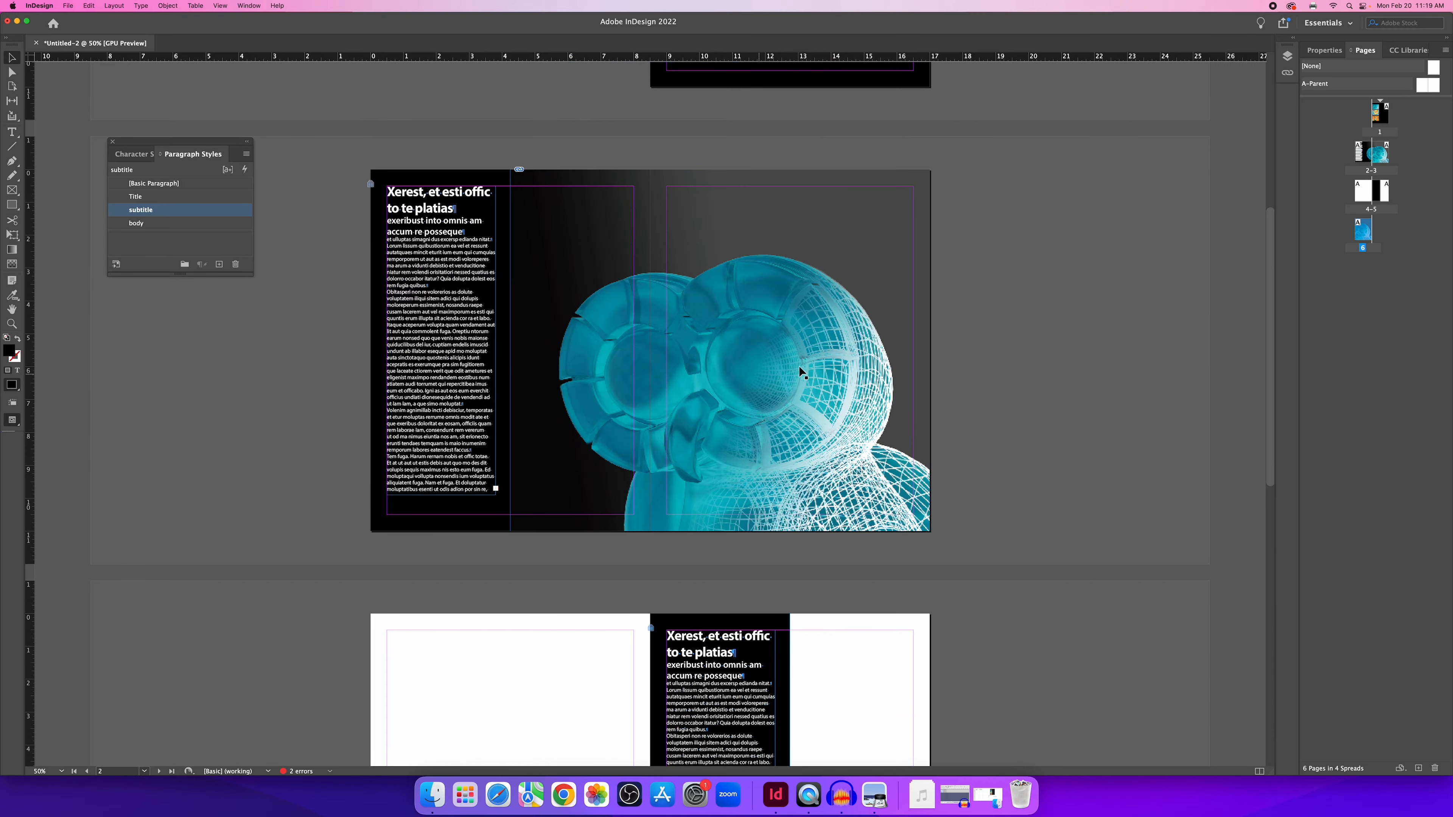
Undo the spread duplication, returning to 4 pages in 3 spreads, and reopen the Pages panel menu.
{"action": "key", "text": "super+z"}
{"action": "scroll", "coordinate": [897, 361], "scroll_direction": "down", "scroll_amount": 5}
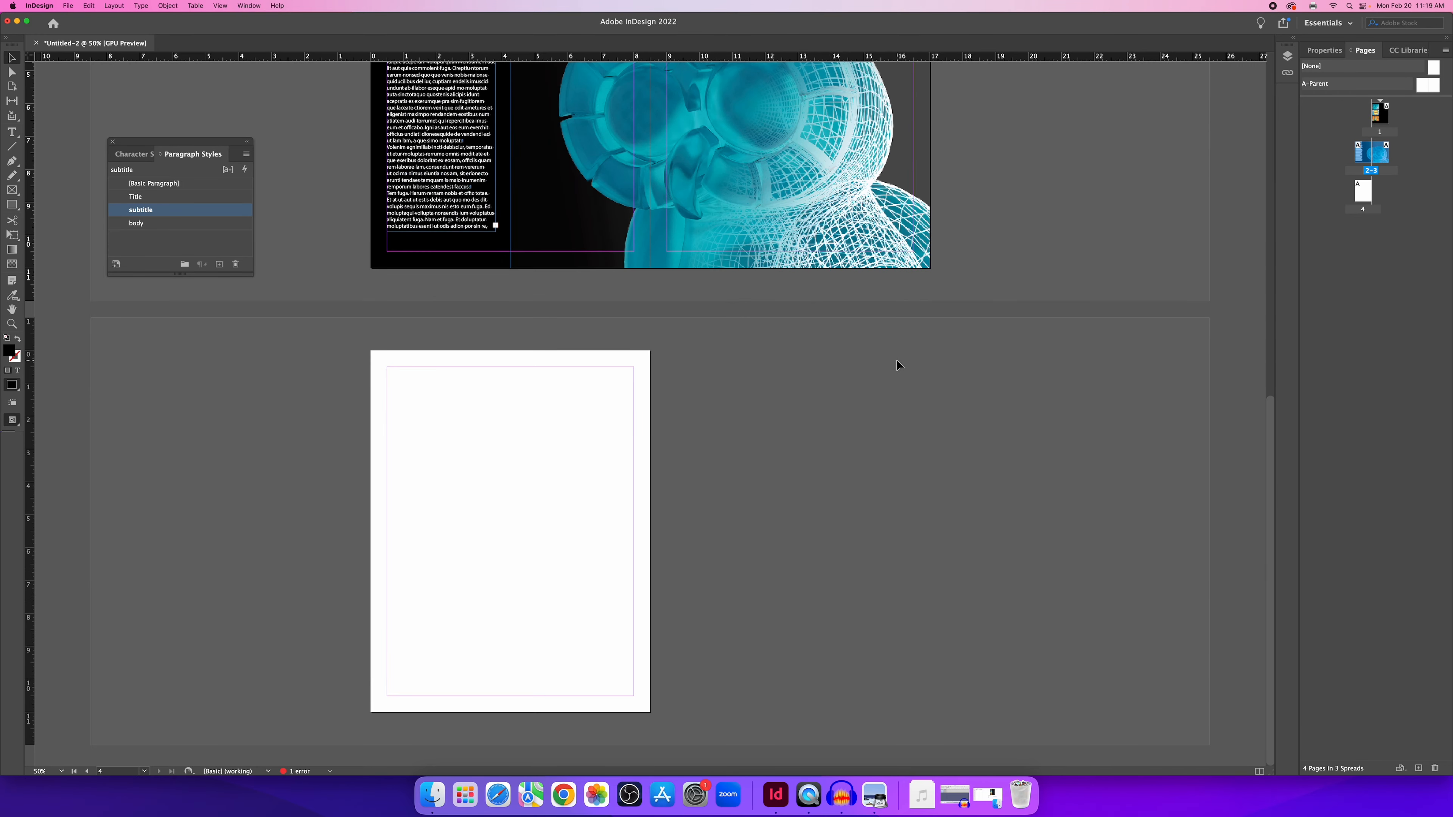
{"action": "scroll", "coordinate": [897, 360], "scroll_direction": "up", "scroll_amount": 5}
{"action": "scroll", "coordinate": [897, 365], "scroll_direction": "up", "scroll_amount": 5}
{"action": "scroll", "coordinate": [898, 360], "scroll_direction": "down", "scroll_amount": 2}
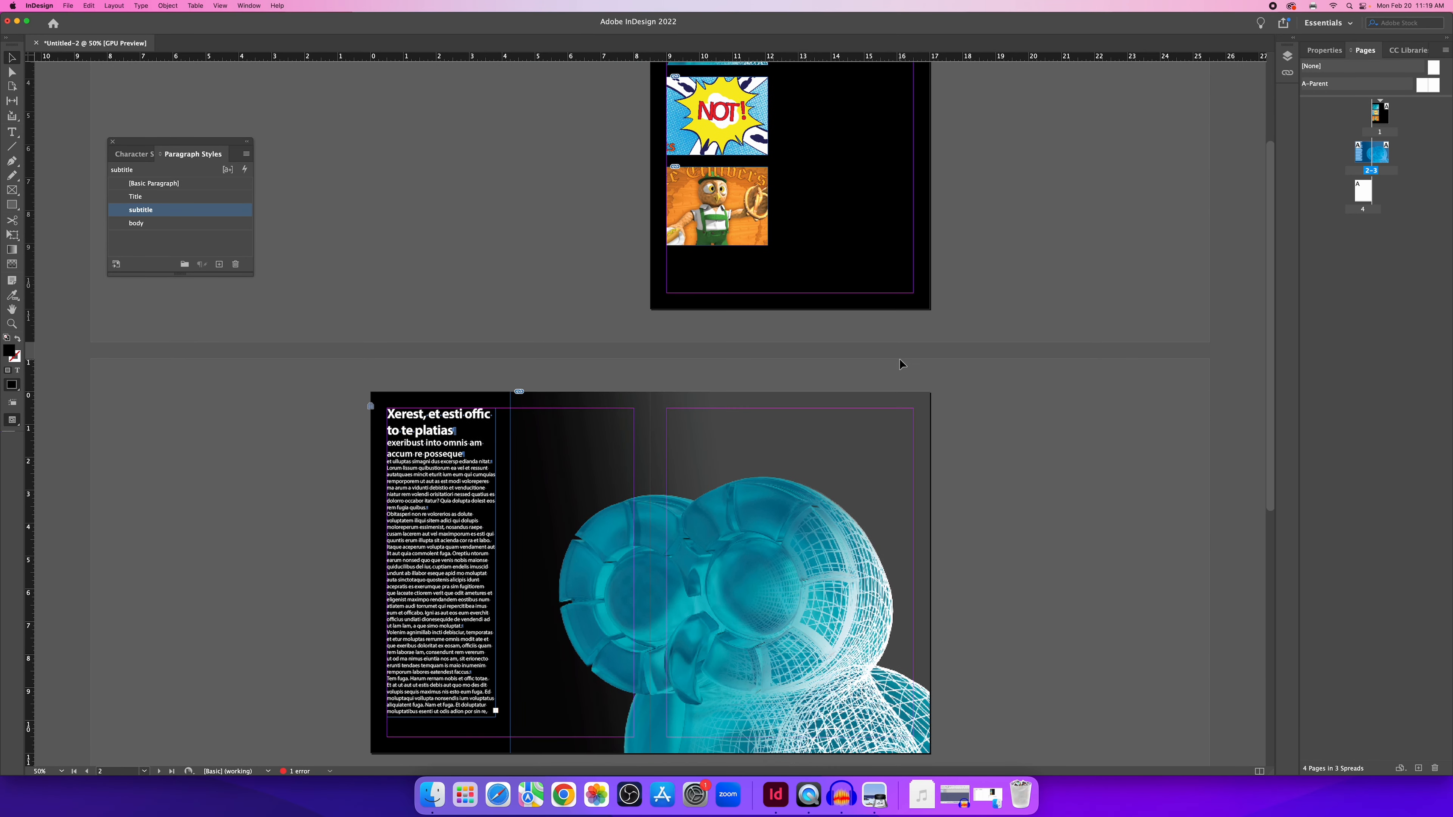
{"action": "scroll", "coordinate": [900, 360], "scroll_direction": "down", "scroll_amount": 8}
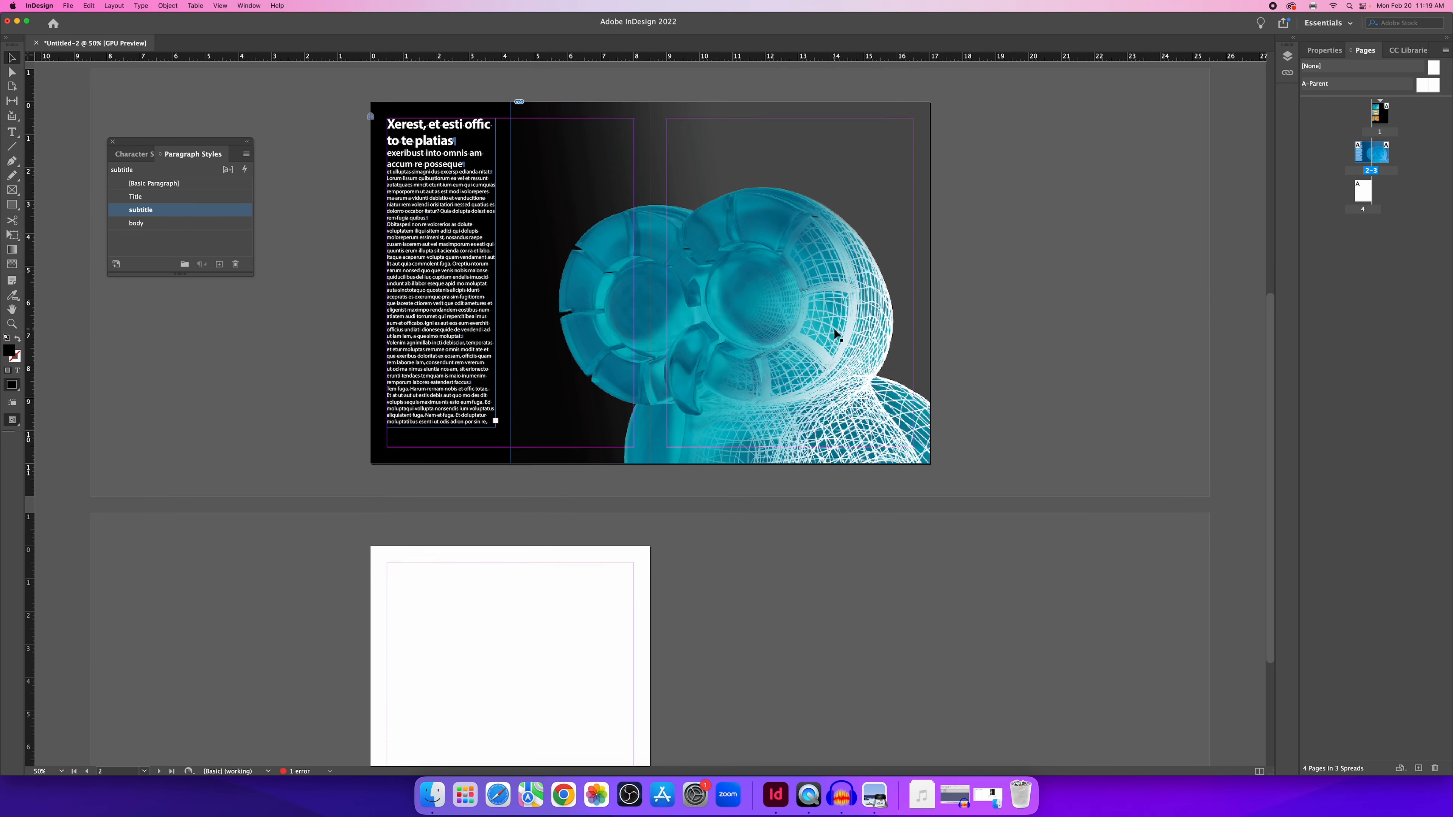
{"action": "scroll", "coordinate": [858, 313], "scroll_direction": "up", "scroll_amount": 3}
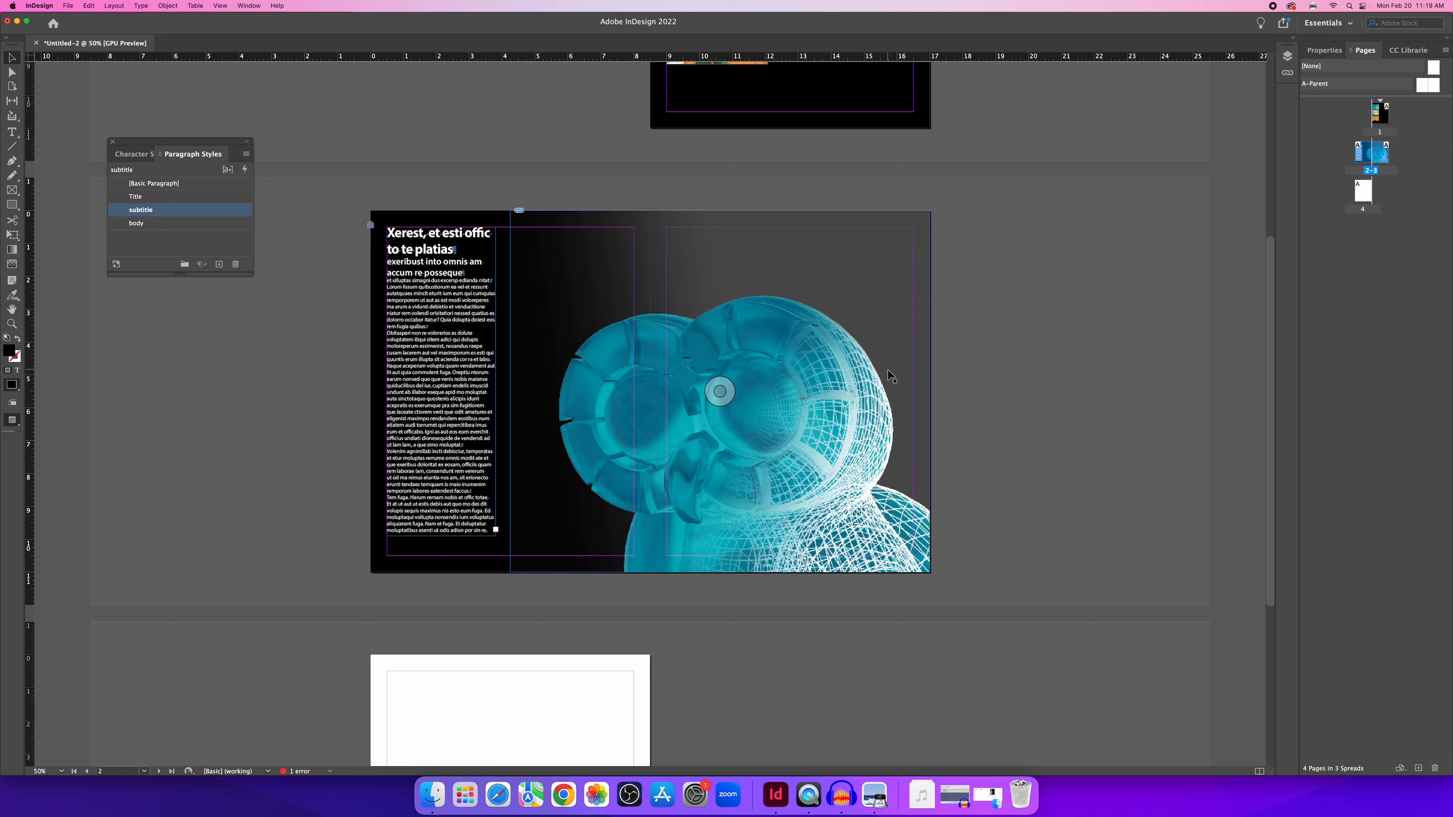
{"action": "scroll", "coordinate": [887, 375], "scroll_direction": "up", "scroll_amount": 2}
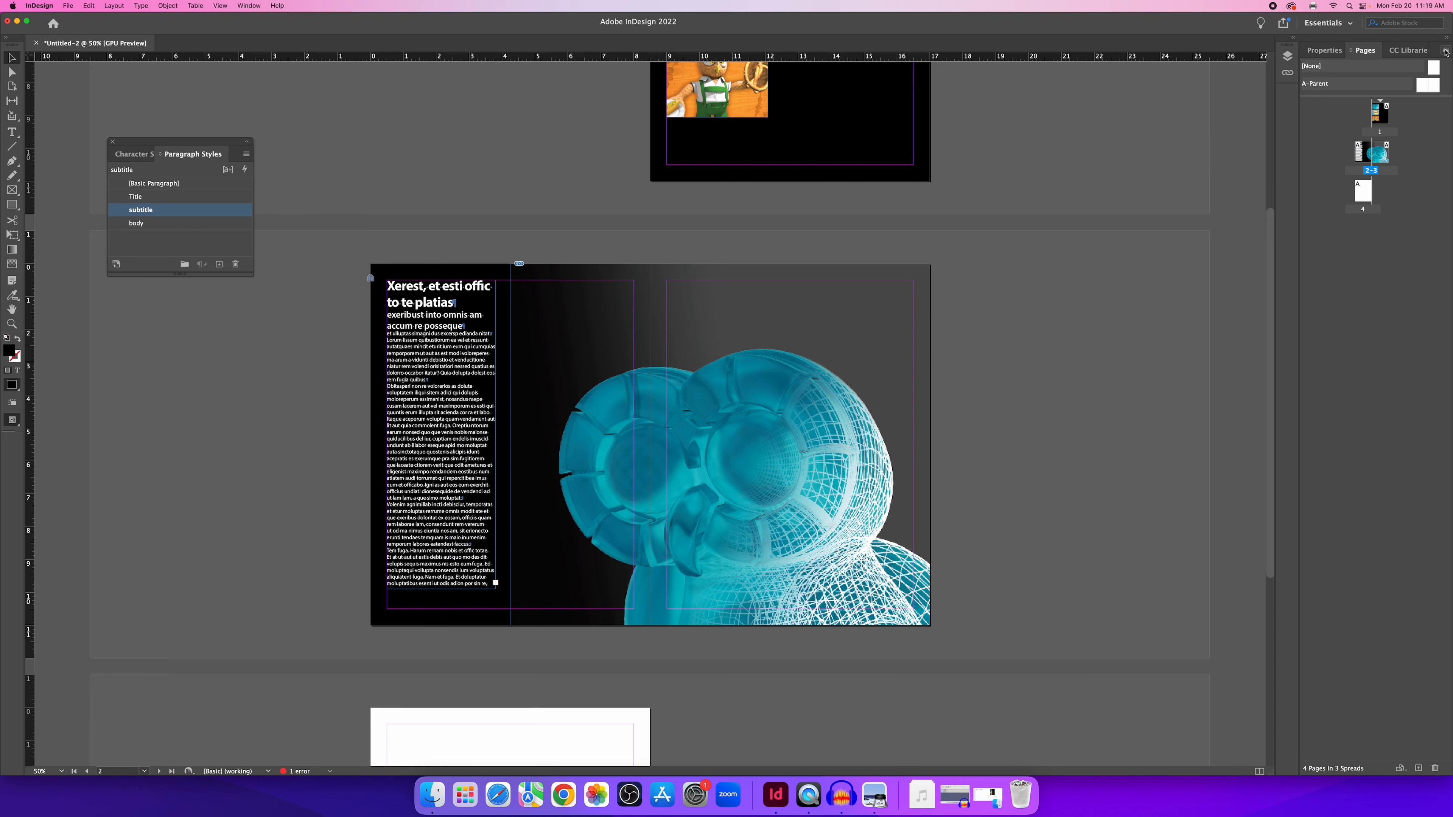
{"action": "left_click", "coordinate": [1446, 52]}
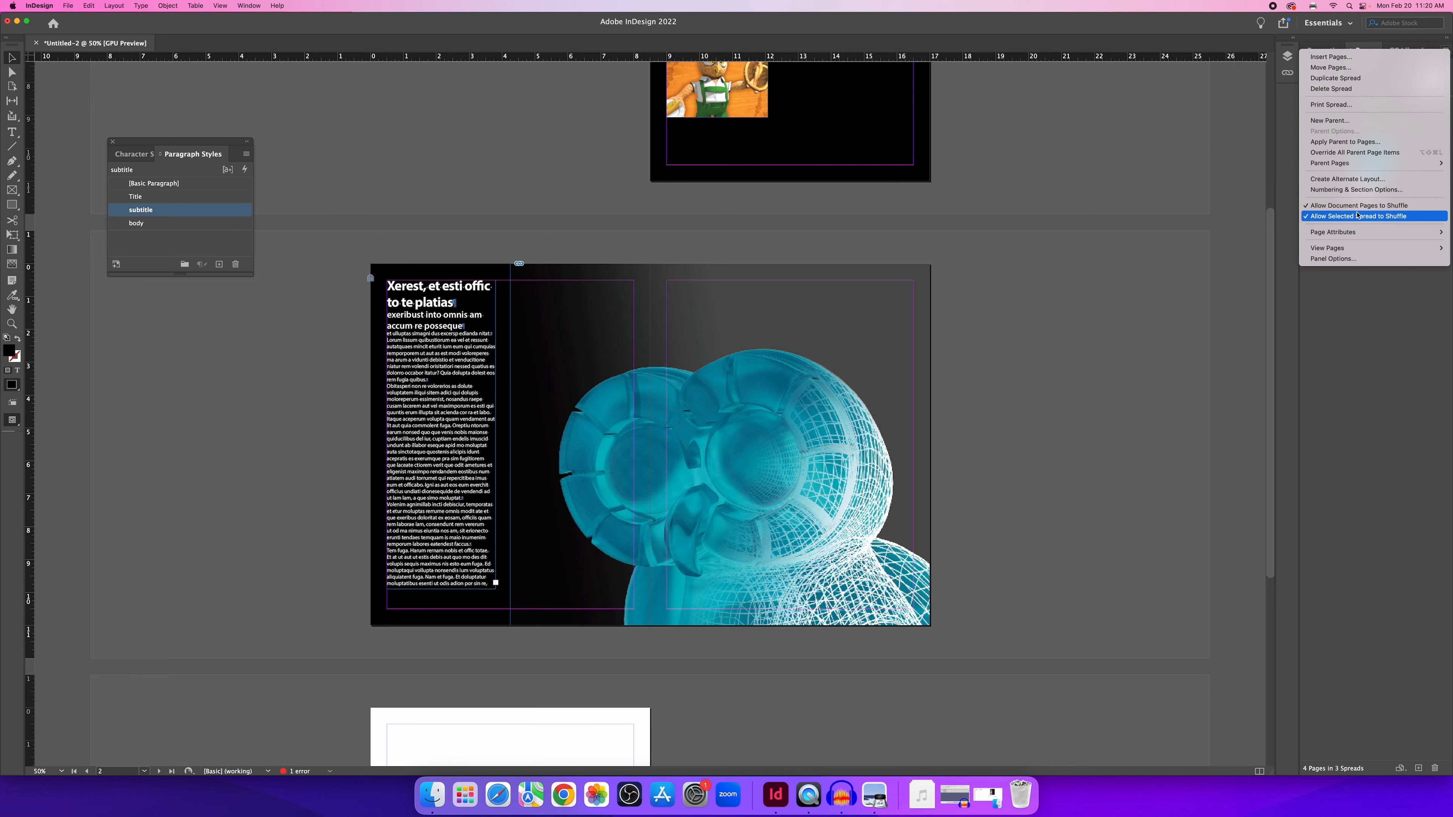
Select pages 2–3 and Option-drag the spread to create a duplicate as spread 4–5.
{"action": "left_click", "coordinate": [1362, 327]}
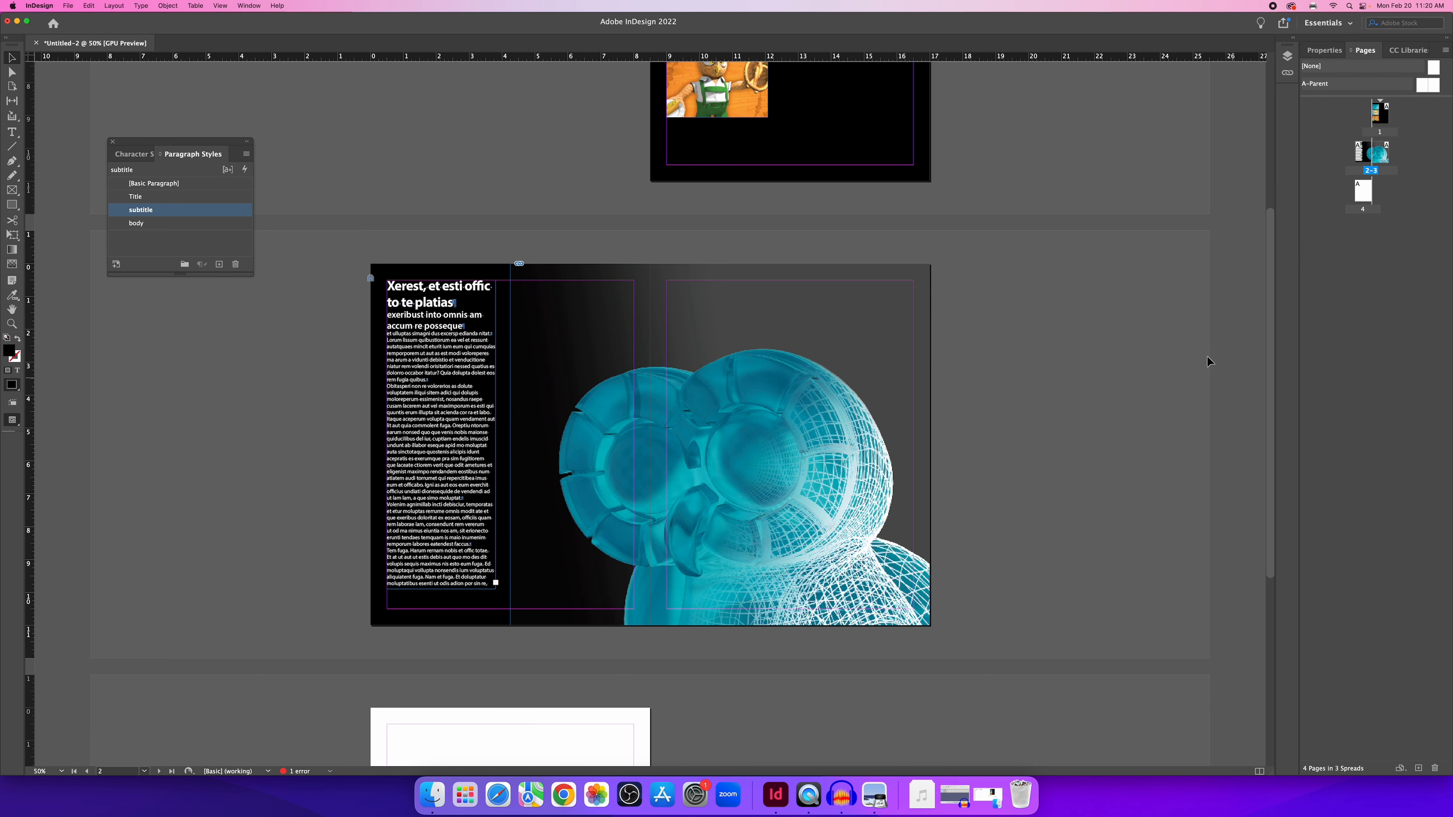
{"action": "left_click", "coordinate": [1363, 161]}
{"action": "left_click", "coordinate": [1386, 159], "text": "shift"}
{"action": "left_click", "coordinate": [1361, 151]}
{"action": "left_click", "coordinate": [1383, 155], "text": "shift"}
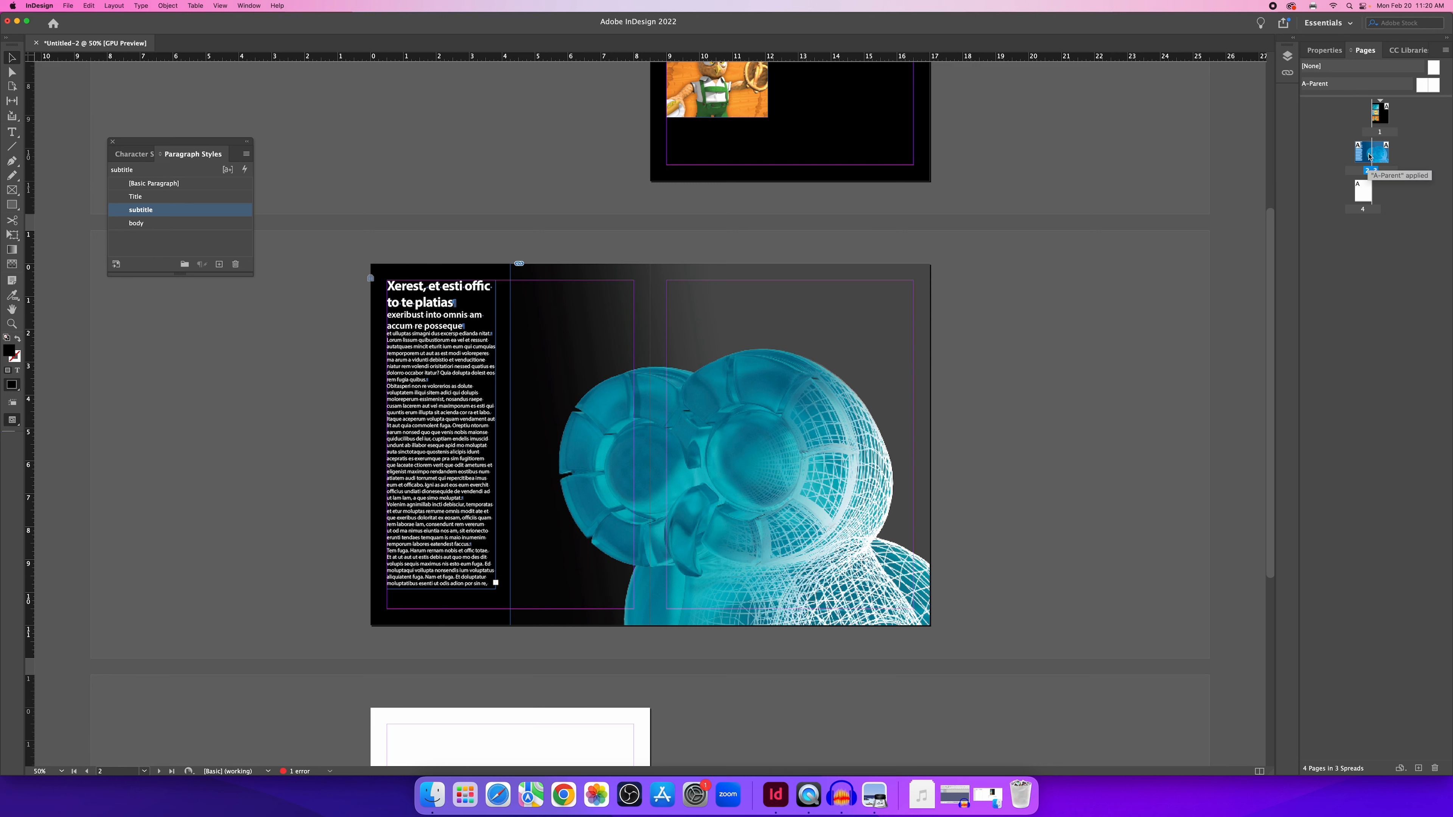
{"action": "left_click_drag", "start_coordinate": [1368, 155], "coordinate": [1402, 152]}
{"action": "mouse_move", "coordinate": [1387, 175]}
{"action": "left_mouse_down"}
{"action": "mouse_move", "coordinate": [1373, 188]}
{"action": "mouse_move", "coordinate": [1368, 173]}
{"action": "mouse_move", "coordinate": [1396, 159]}
{"action": "mouse_move", "coordinate": [1373, 155]}
{"action": "mouse_move", "coordinate": [1395, 157]}
{"action": "left_mouse_up"}
{"action": "left_click_drag", "start_coordinate": [1396, 157], "coordinate": [1398, 161]}
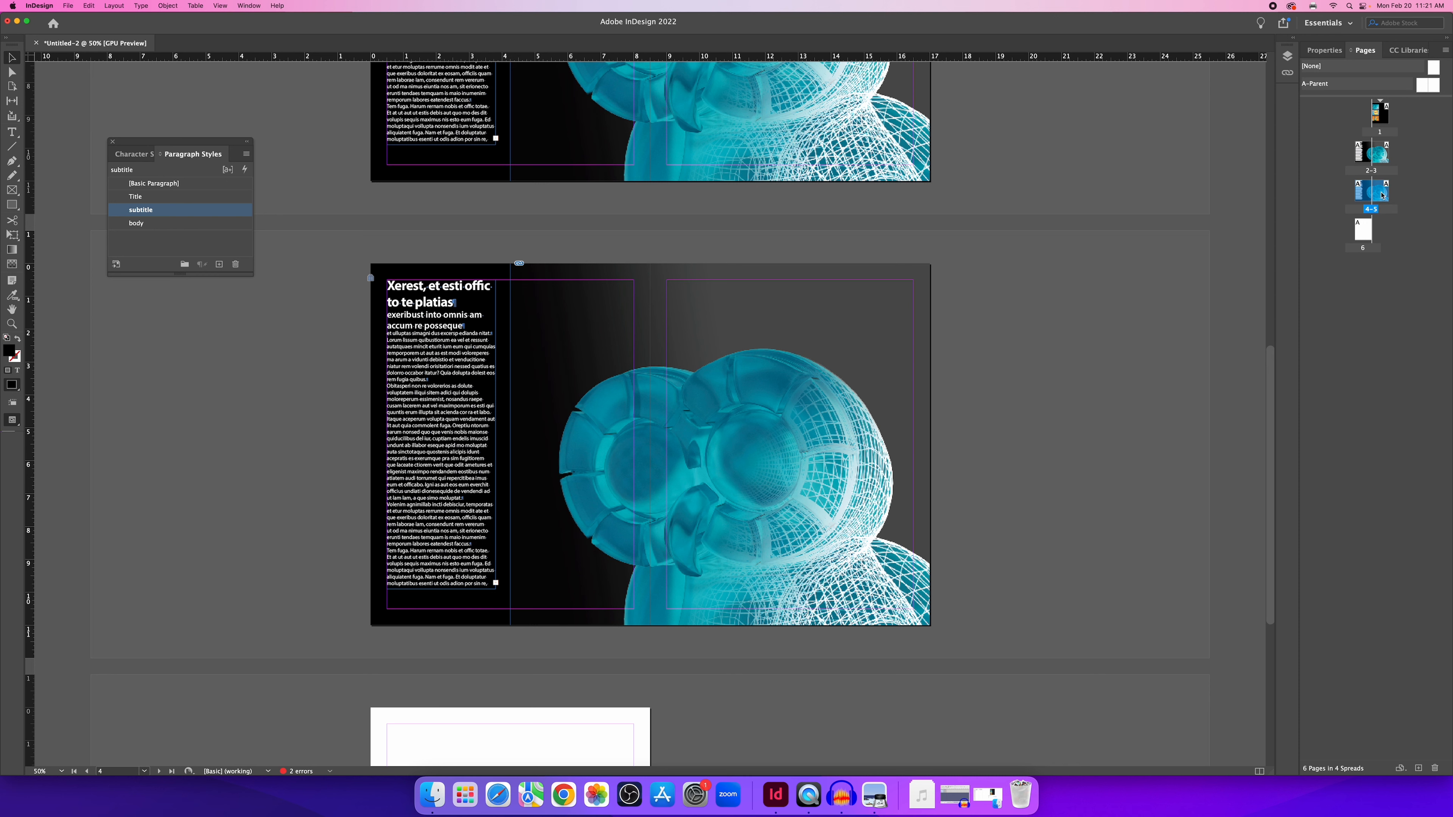
Option-drag spread 4–5 to create spread 6–7, then right-click the image on spread 4–5.
{"action": "left_click_drag", "start_coordinate": [1381, 195], "coordinate": [1397, 192]}
{"action": "scroll", "coordinate": [1030, 355], "scroll_direction": "down", "scroll_amount": 6}
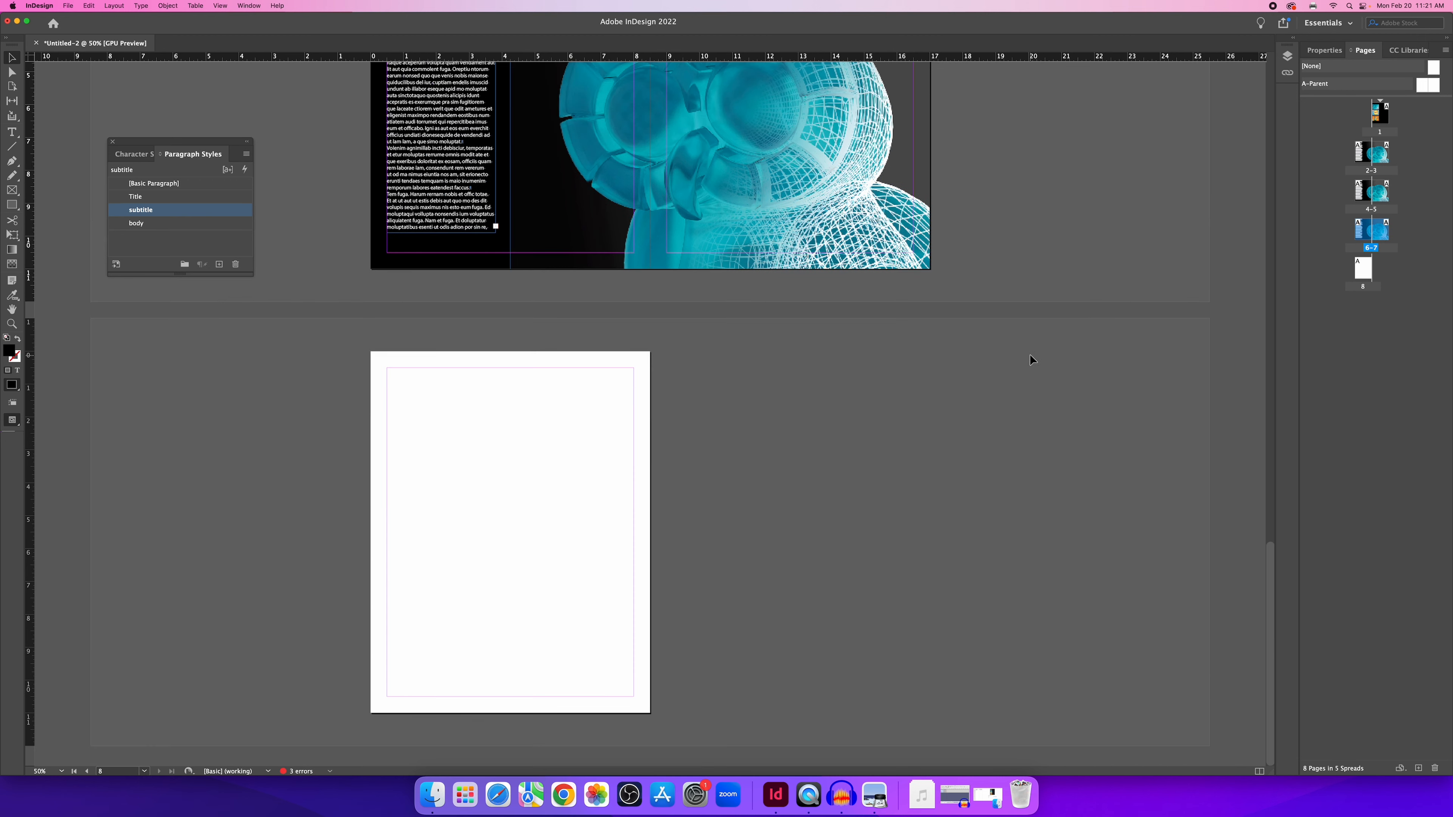
{"action": "scroll", "coordinate": [1030, 353], "scroll_direction": "up", "scroll_amount": 20}
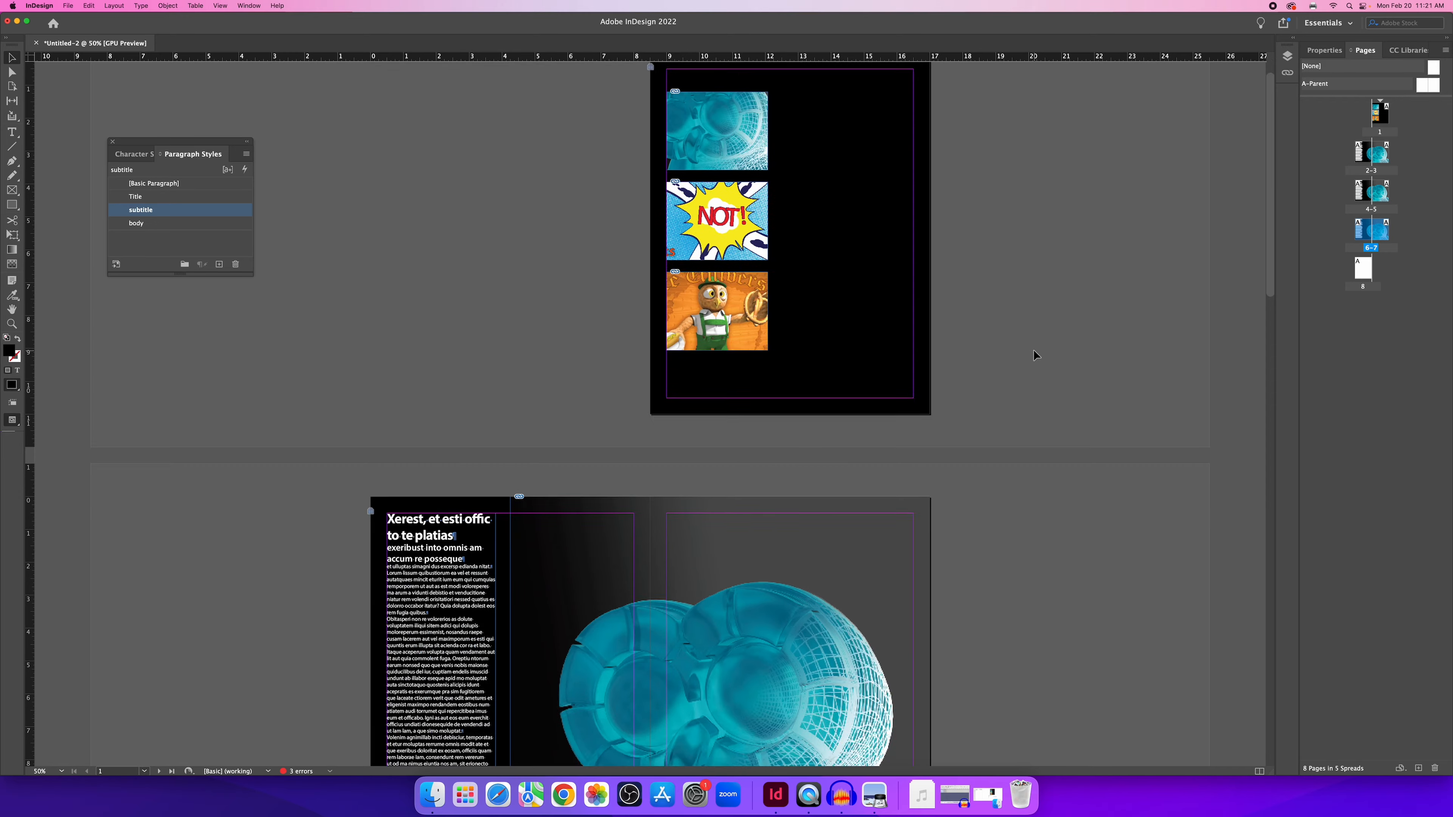
{"action": "scroll", "coordinate": [1033, 356], "scroll_direction": "down", "scroll_amount": 8}
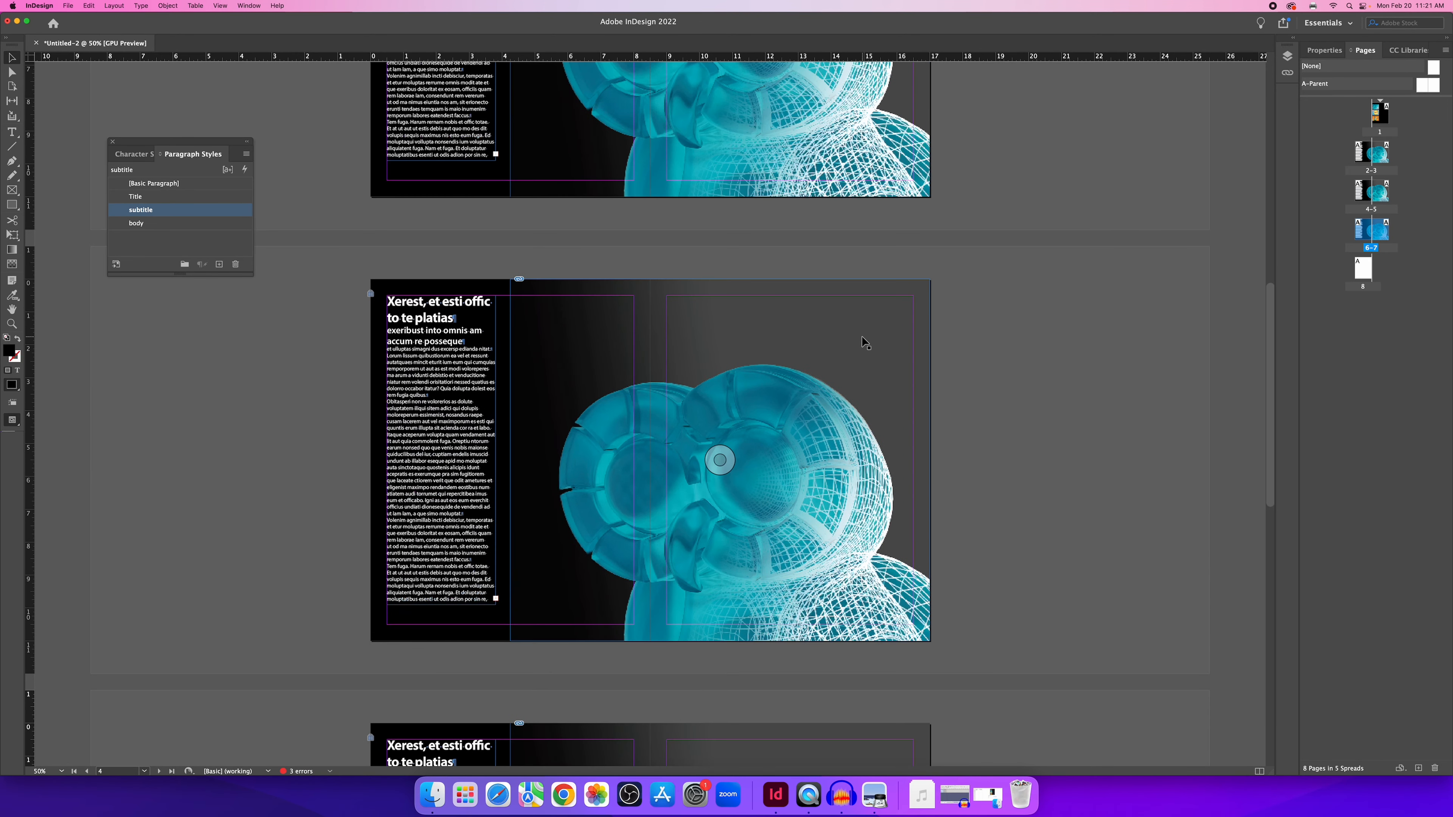
{"action": "left_click", "coordinate": [757, 369]}
{"action": "scroll", "coordinate": [772, 339], "scroll_direction": "down", "scroll_amount": 1}
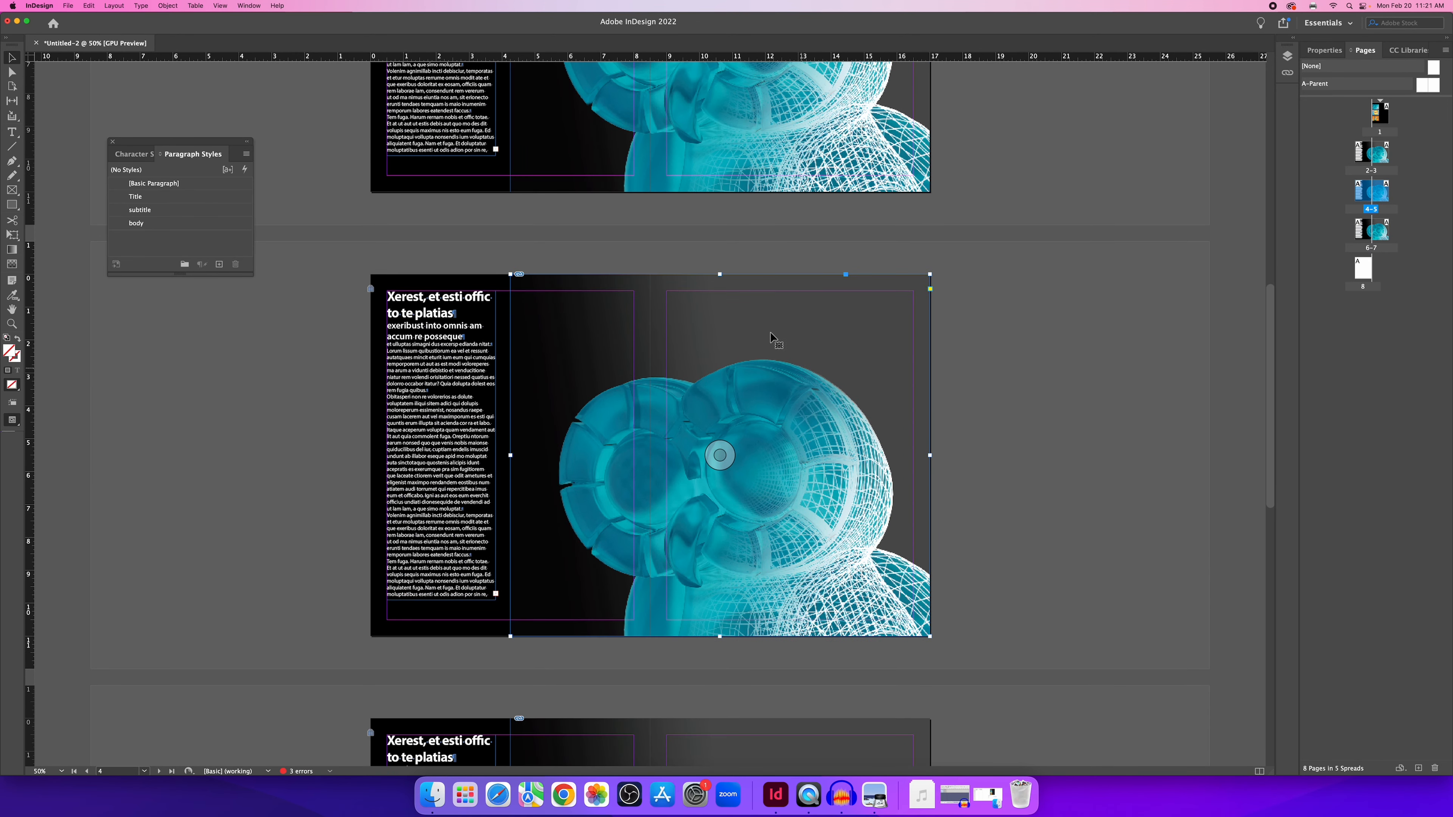
{"action": "scroll", "coordinate": [738, 461], "scroll_direction": "down", "scroll_amount": 1}
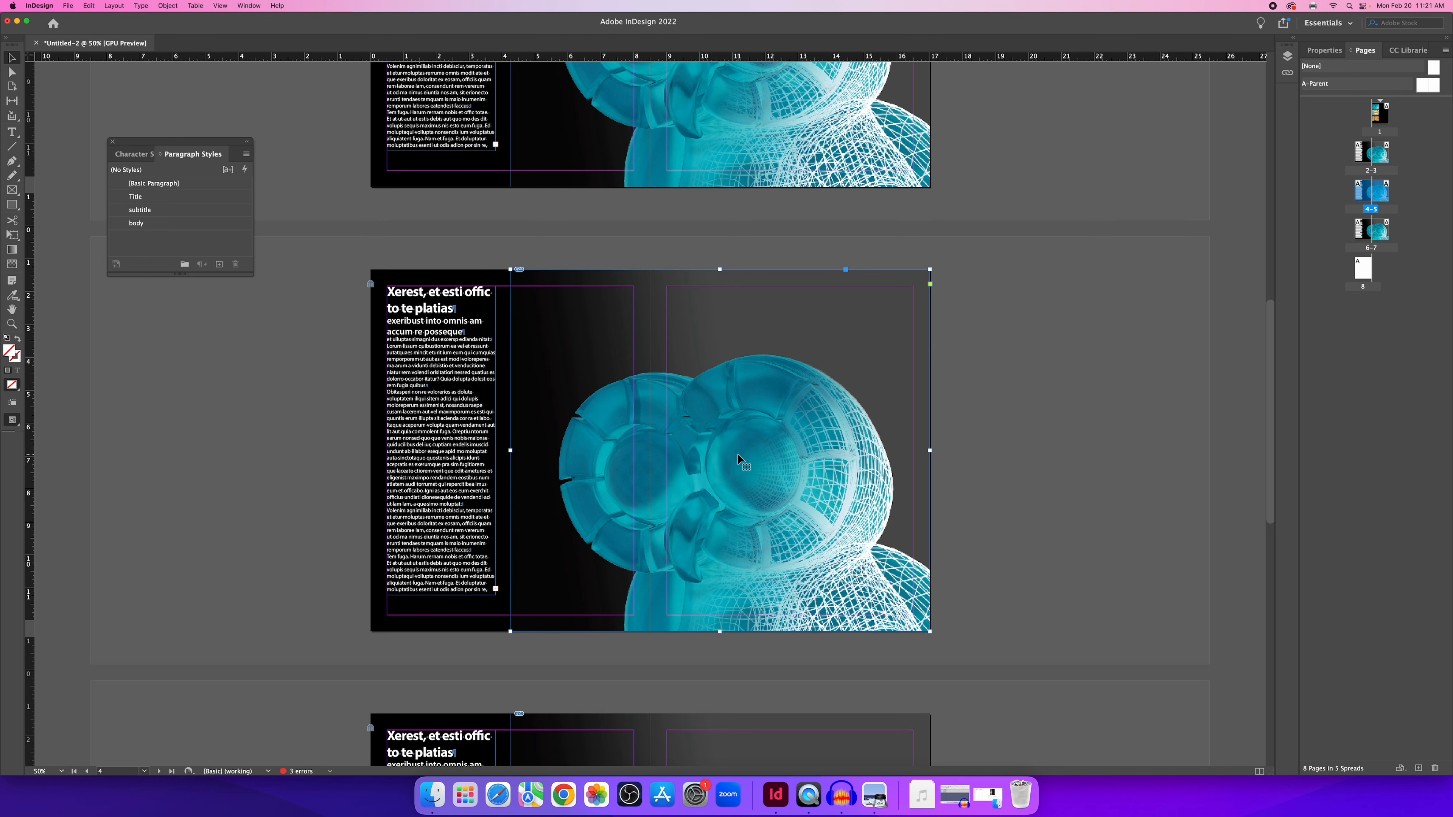
{"action": "right_click", "coordinate": [738, 352]}
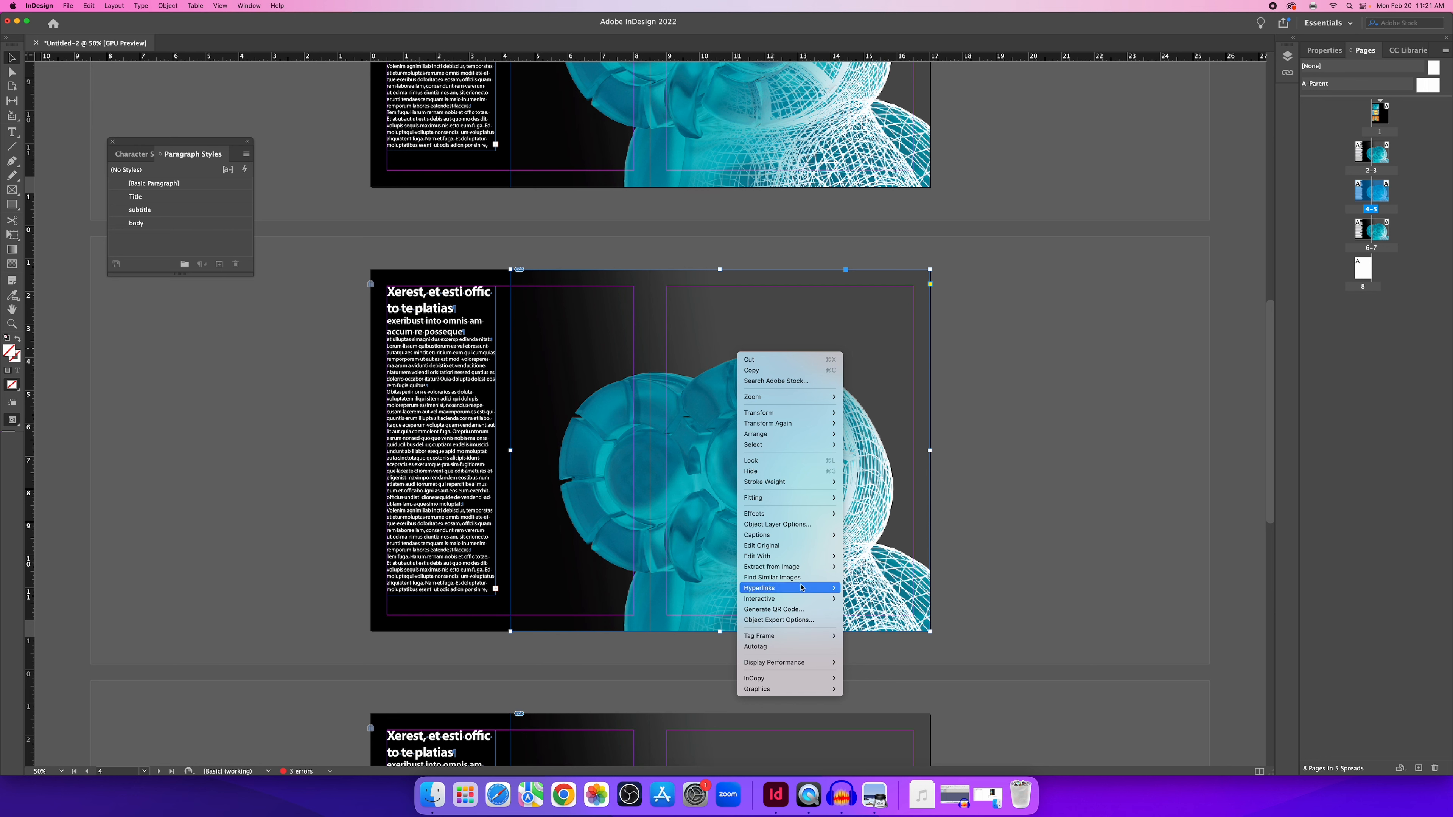
Hide the Blender_Graphic and Photoshop_graphic layers so spread 4–5 shows only Illustrator_Graphic.
{"action": "left_click", "coordinate": [776, 524]}
{"action": "scroll", "coordinate": [844, 518], "scroll_direction": "down", "scroll_amount": 2}
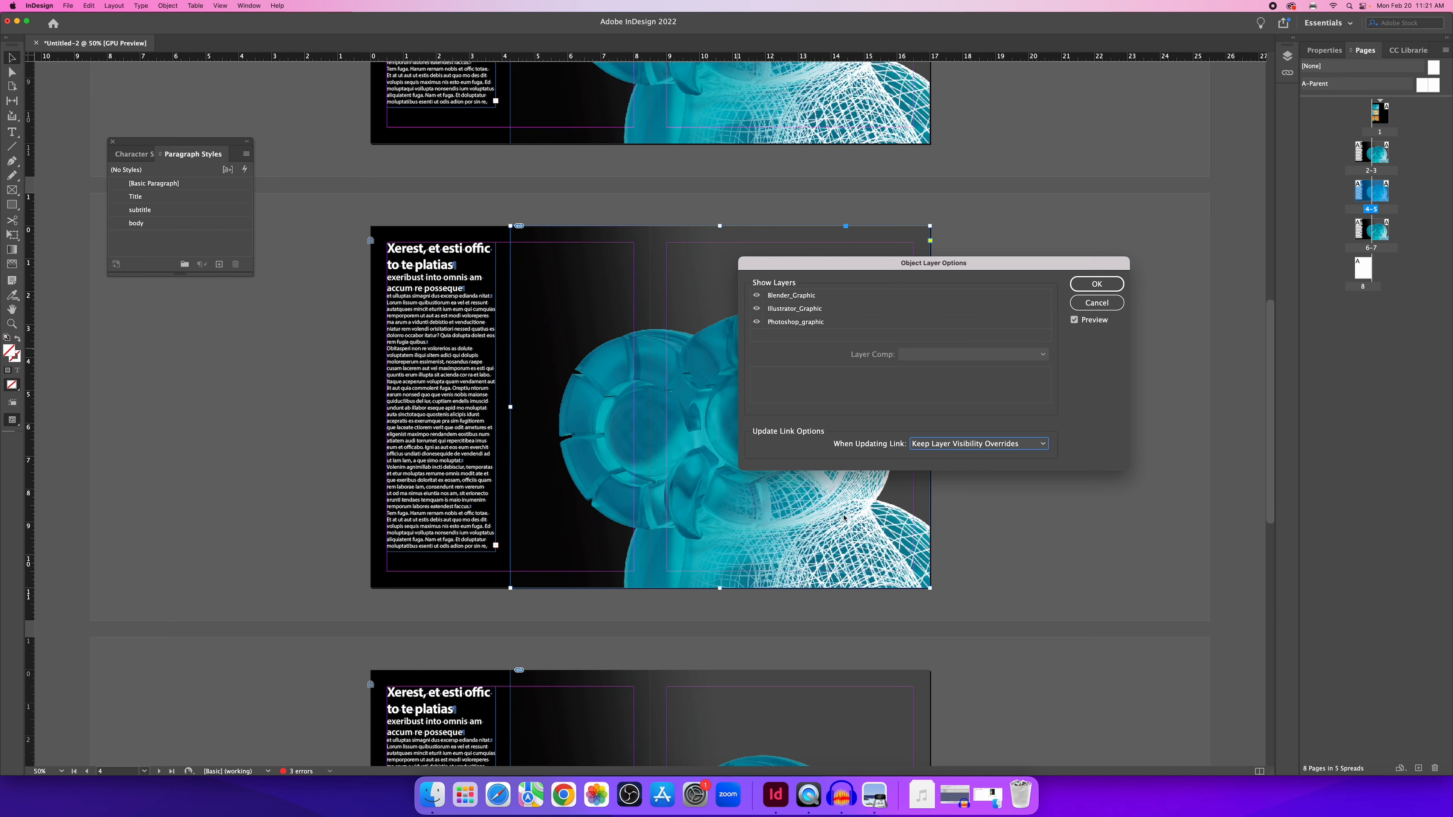
{"action": "left_click", "coordinate": [755, 295]}
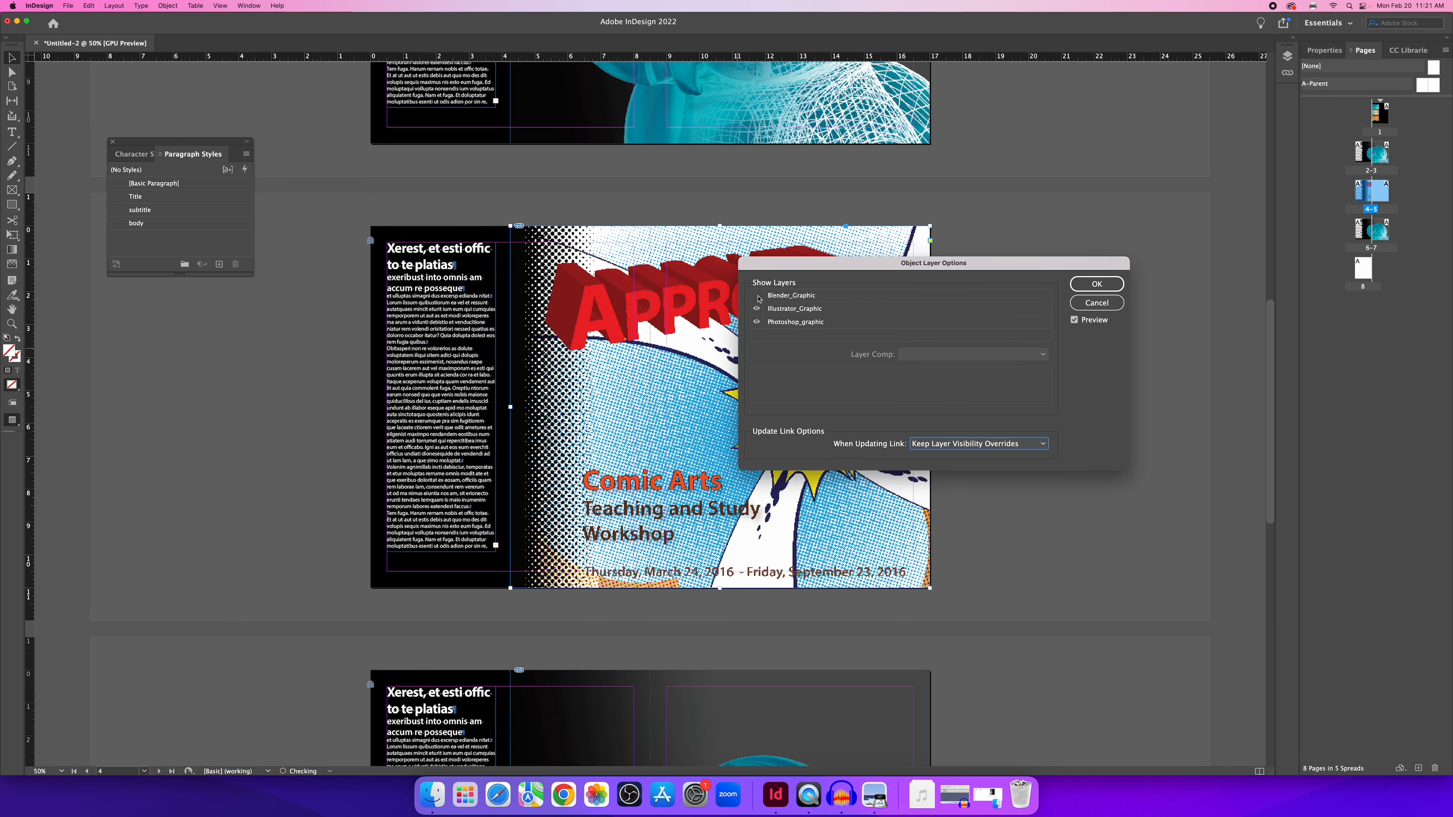
{"action": "left_click", "coordinate": [757, 322]}
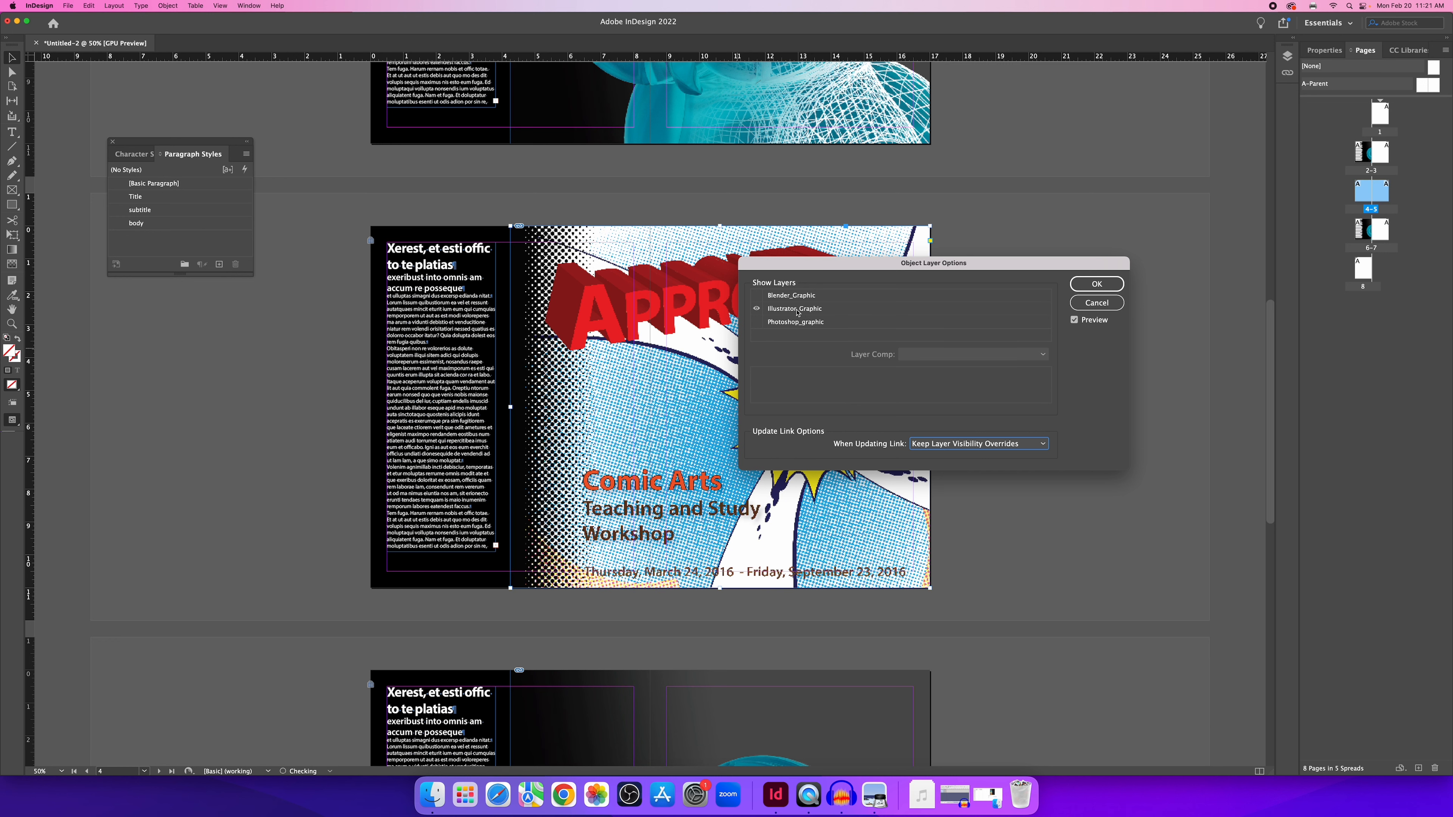
{"action": "left_click", "coordinate": [1097, 287]}
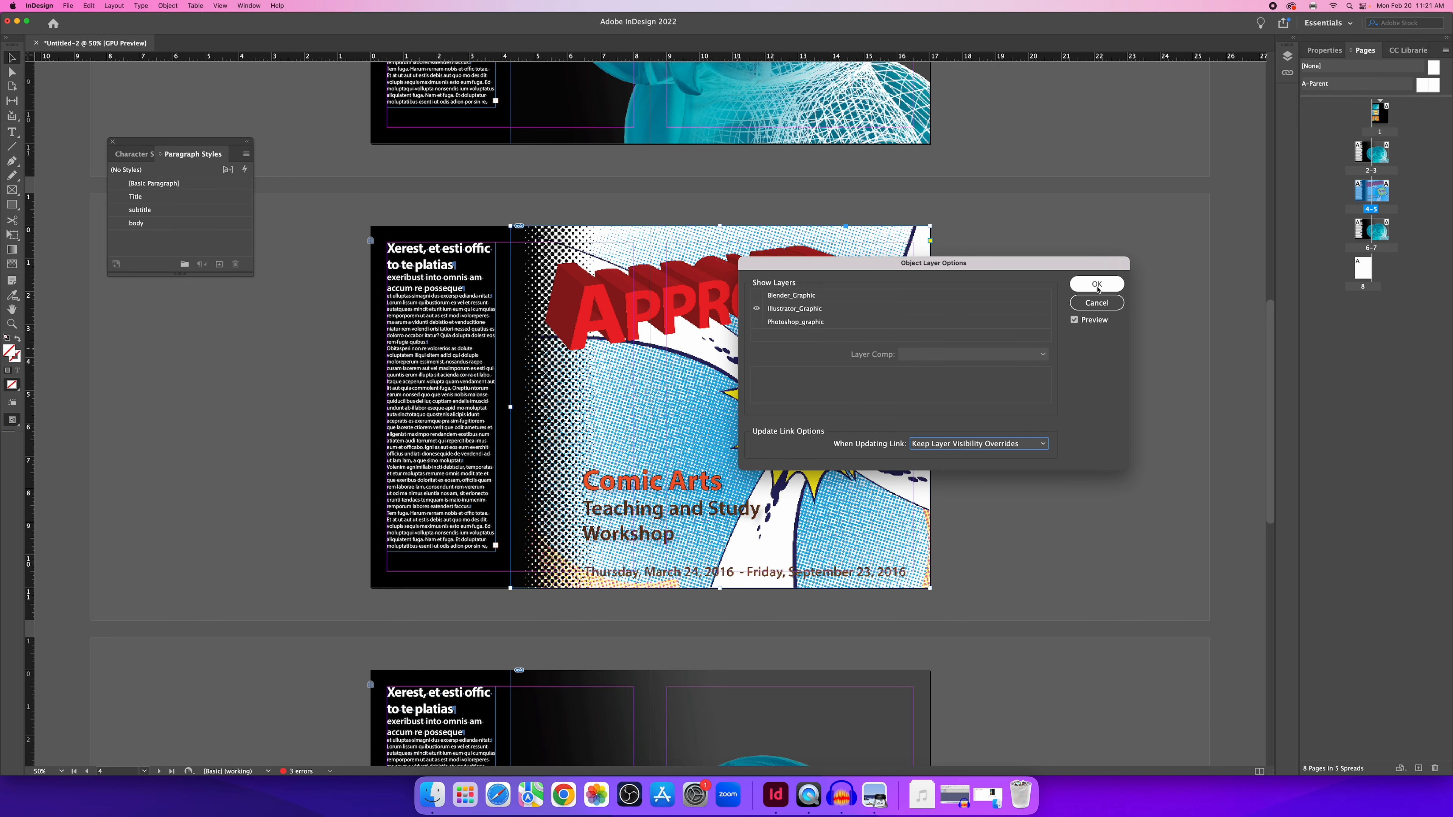
{"action": "left_click", "coordinate": [972, 390]}
{"action": "scroll", "coordinate": [965, 392], "scroll_direction": "down", "scroll_amount": 3}
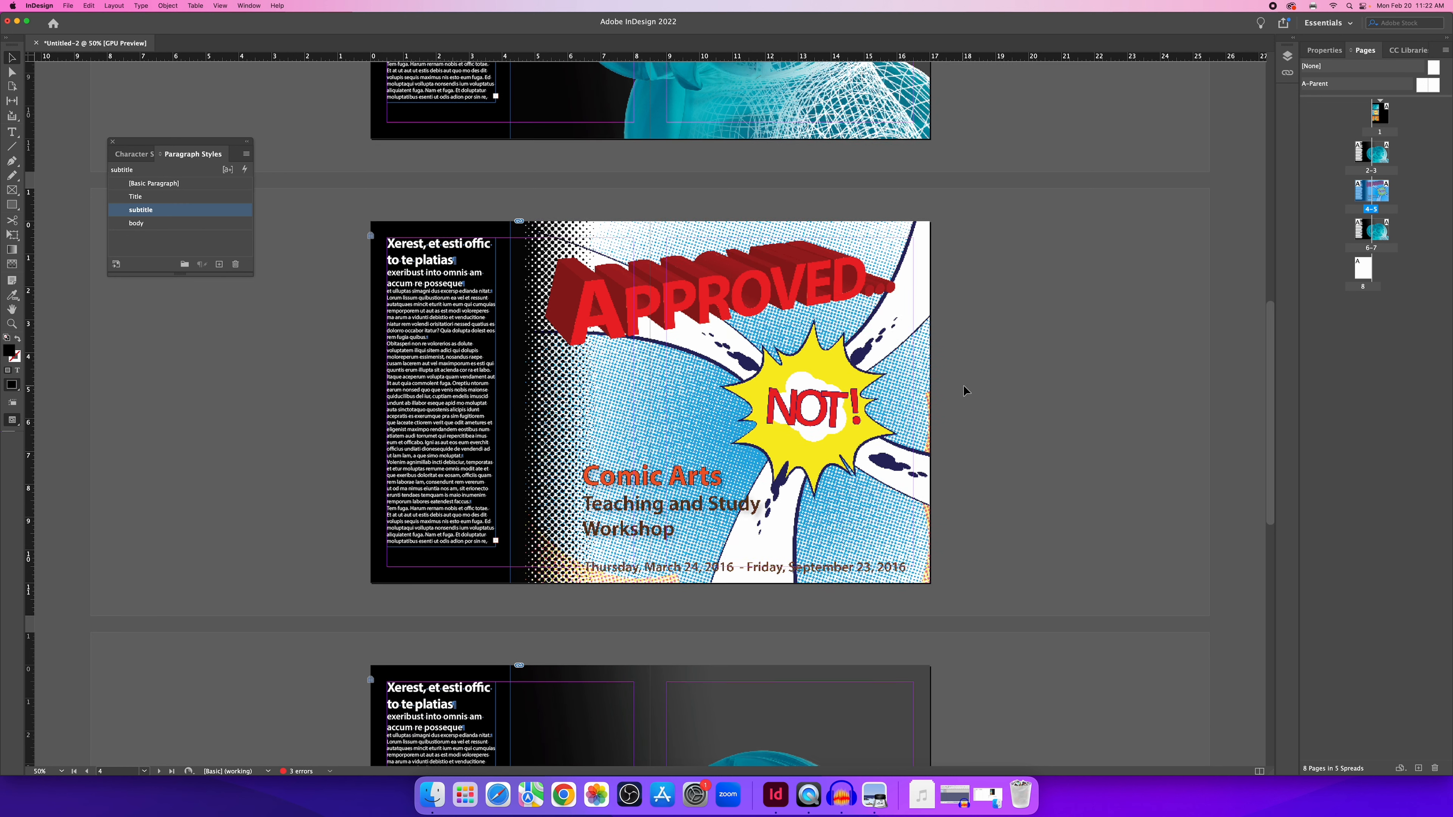
{"action": "scroll", "coordinate": [965, 392], "scroll_direction": "down", "scroll_amount": 1}
{"action": "scroll", "coordinate": [837, 500], "scroll_direction": "down", "scroll_amount": 2}
{"action": "left_click", "coordinate": [836, 498]}
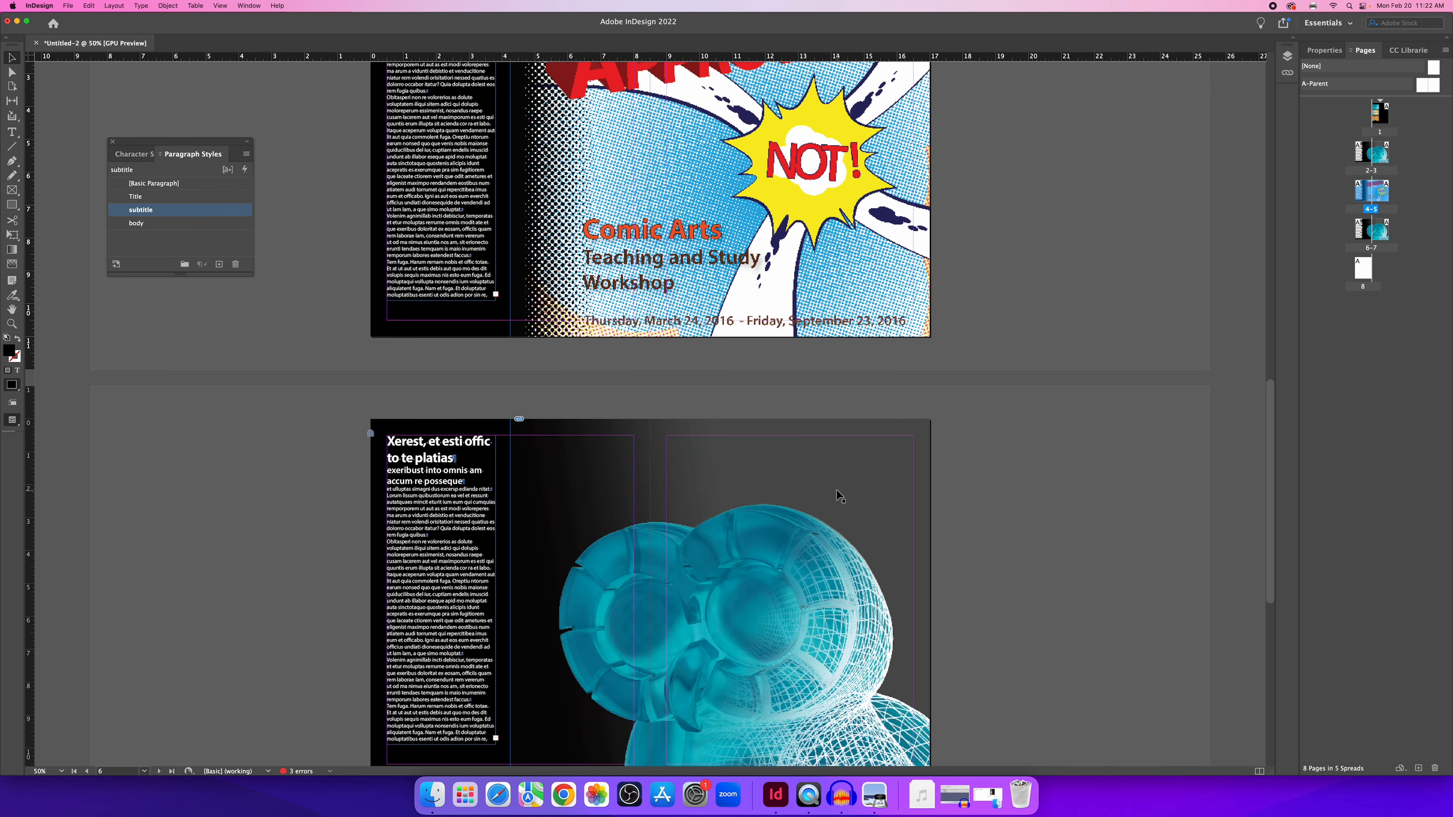
Set the spread 6–7 PSD's Object Layer Options to show the owl Oktoberfest artwork, then deselect it.
{"action": "right_click", "coordinate": [834, 465]}
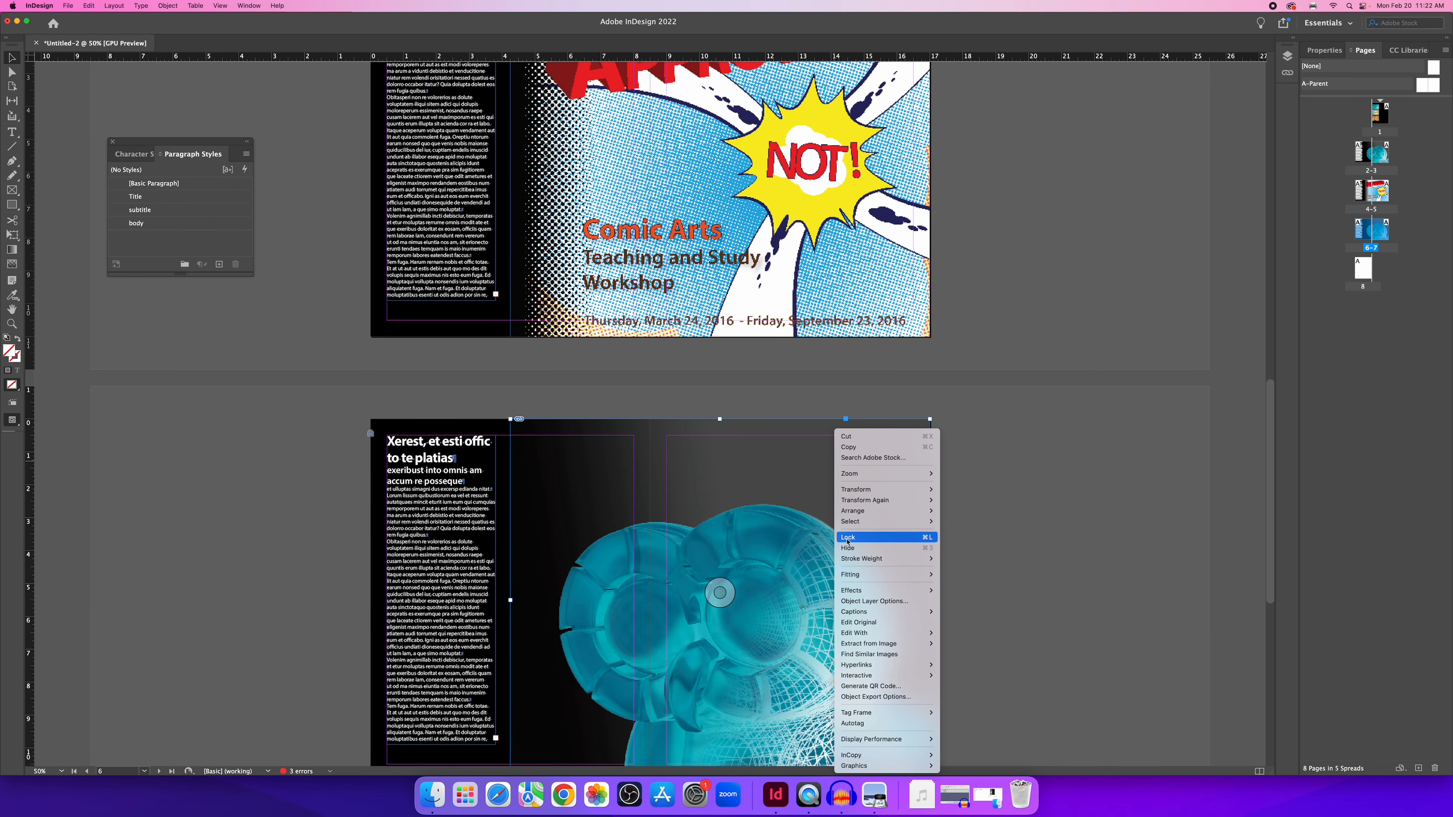
{"action": "left_click", "coordinate": [858, 602]}
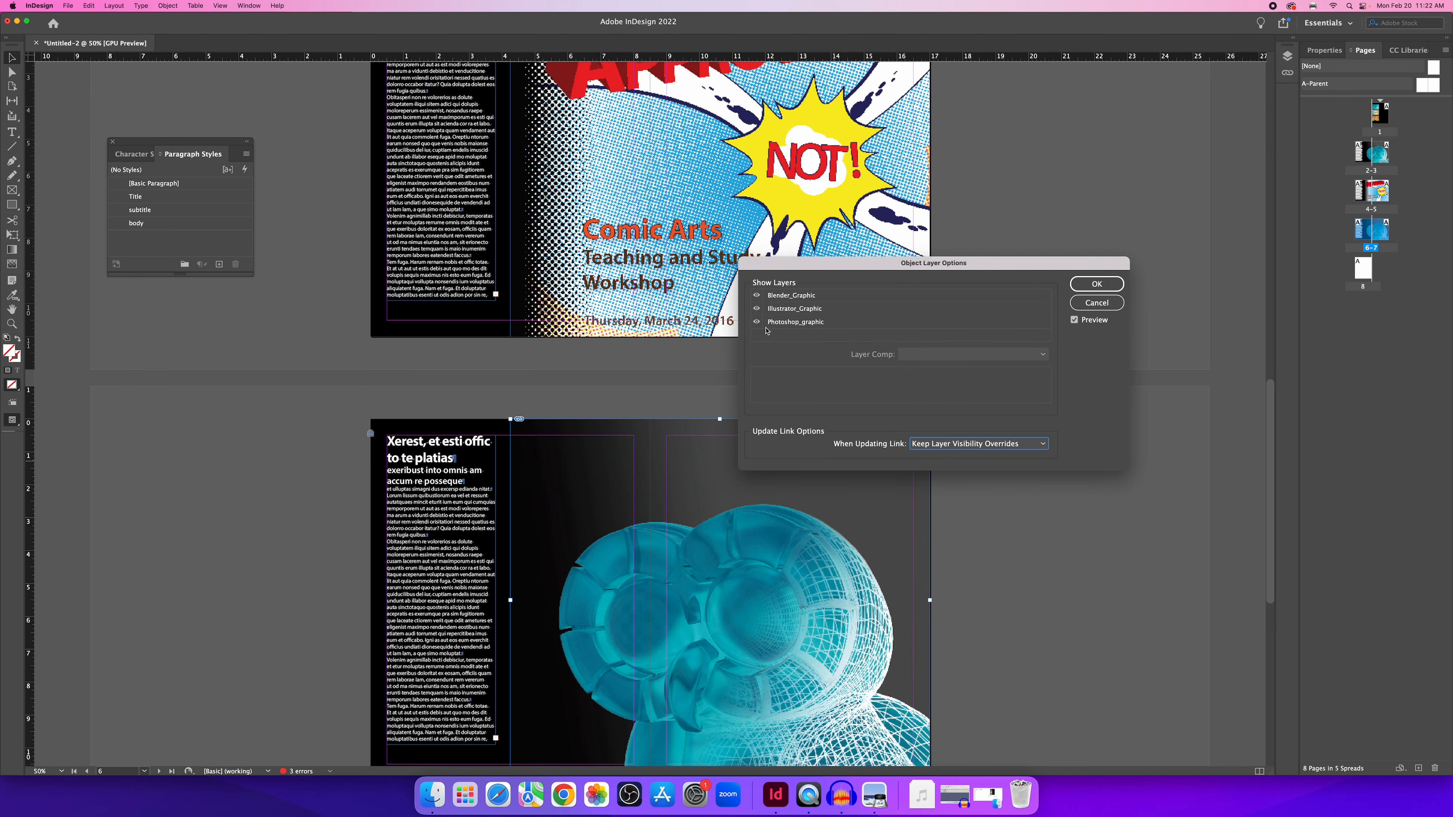
{"action": "left_click", "coordinate": [756, 295]}
{"action": "left_click", "coordinate": [757, 309]}
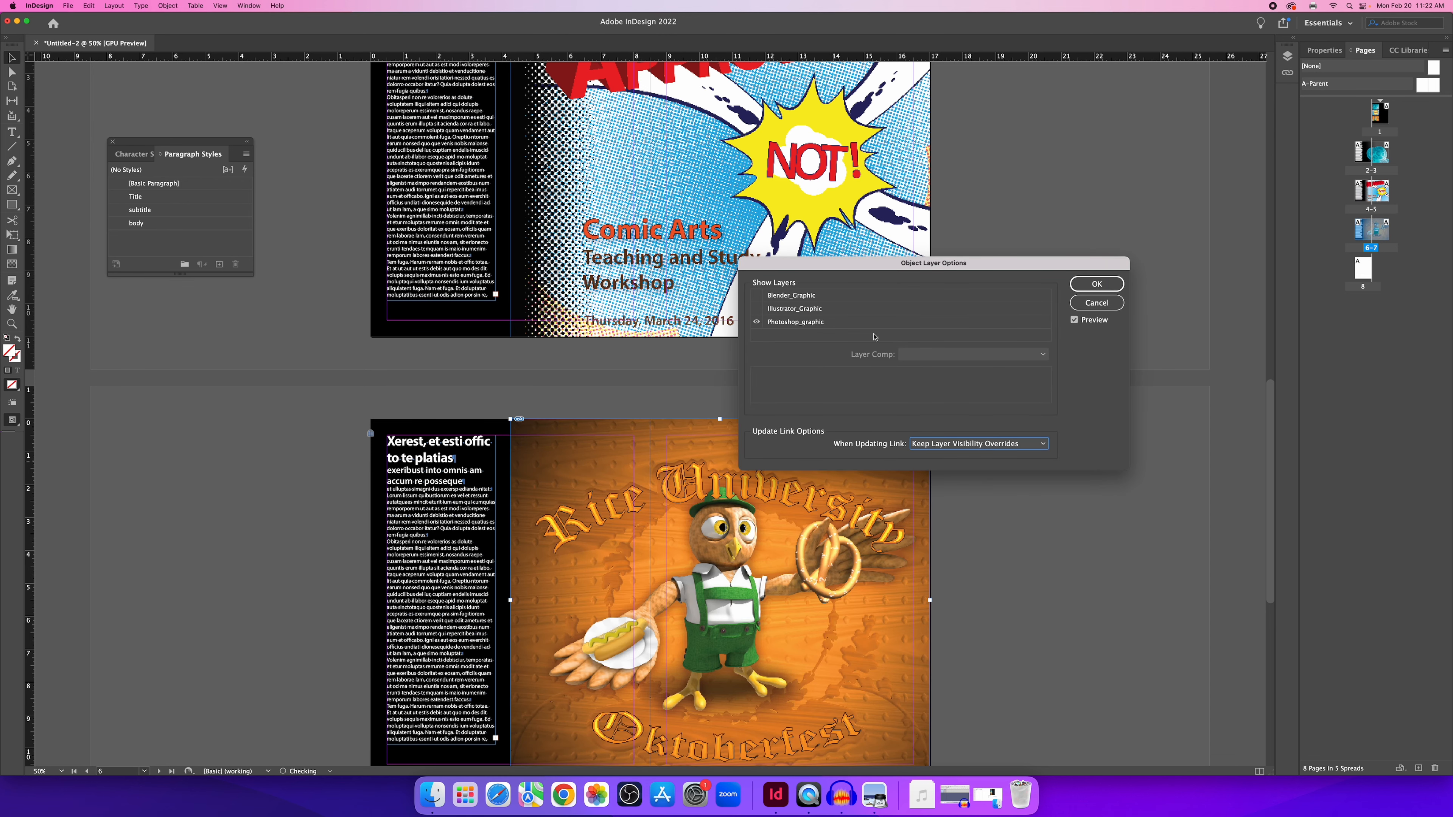
{"action": "left_click", "coordinate": [1097, 284]}
{"action": "left_click", "coordinate": [1087, 243]}
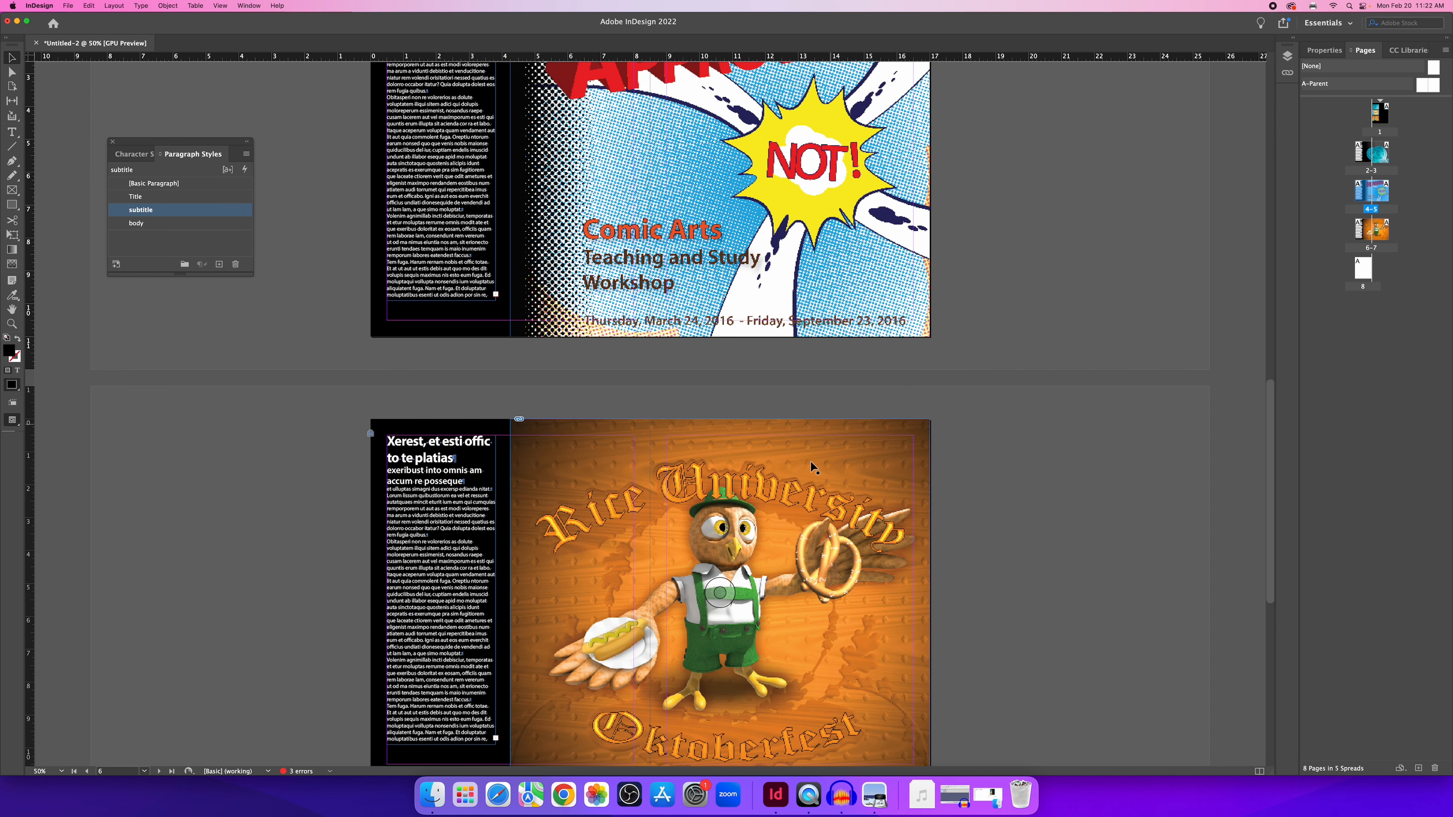
Scroll down to page 8.
{"action": "scroll", "coordinate": [892, 458], "scroll_direction": "down", "scroll_amount": 5}
{"action": "scroll", "coordinate": [932, 449], "scroll_direction": "up", "scroll_amount": 10}
{"action": "scroll", "coordinate": [934, 454], "scroll_direction": "up", "scroll_amount": 5}
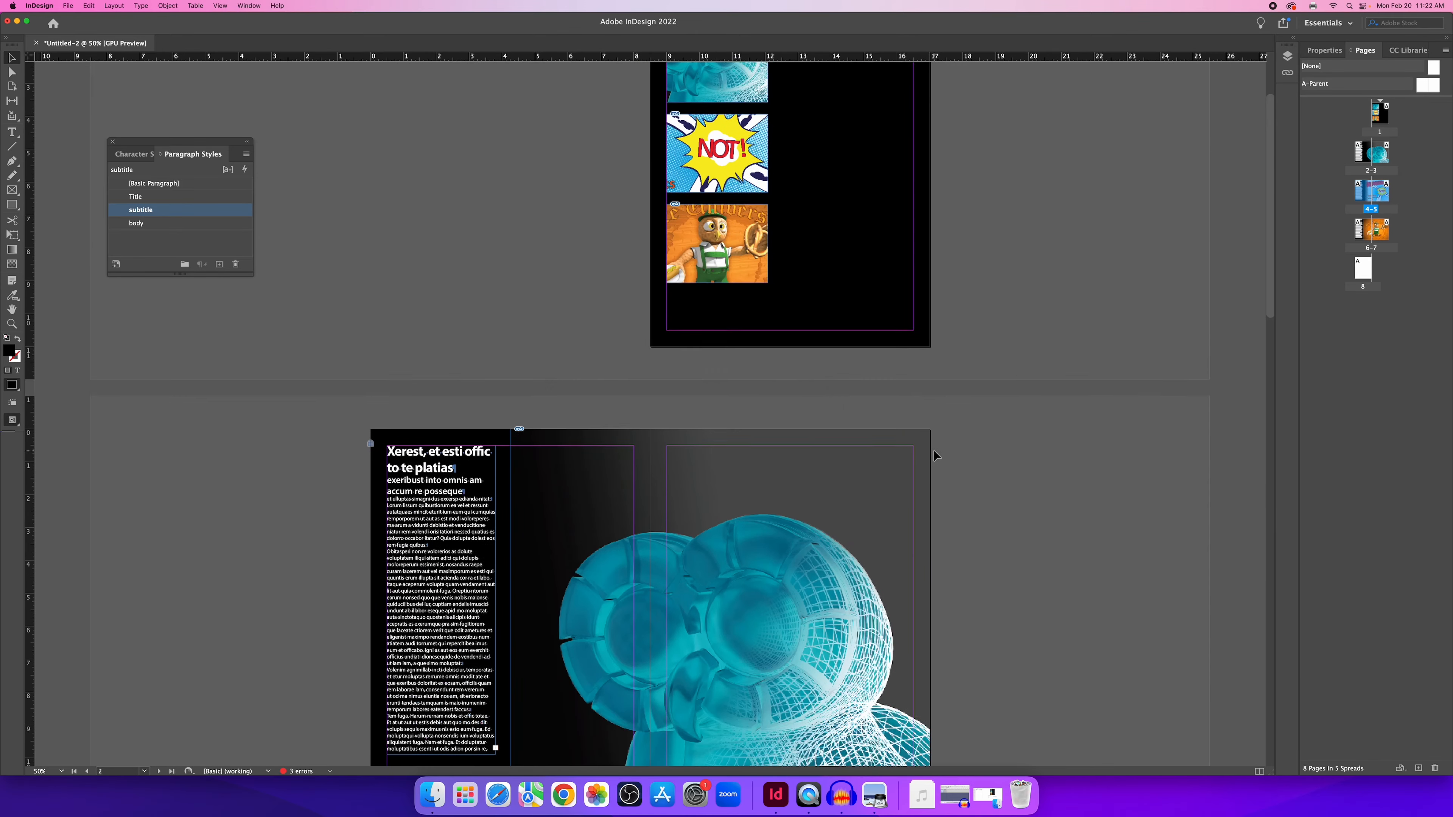
{"action": "scroll", "coordinate": [936, 454], "scroll_direction": "down", "scroll_amount": 10}
{"action": "scroll", "coordinate": [937, 455], "scroll_direction": "down", "scroll_amount": 5}
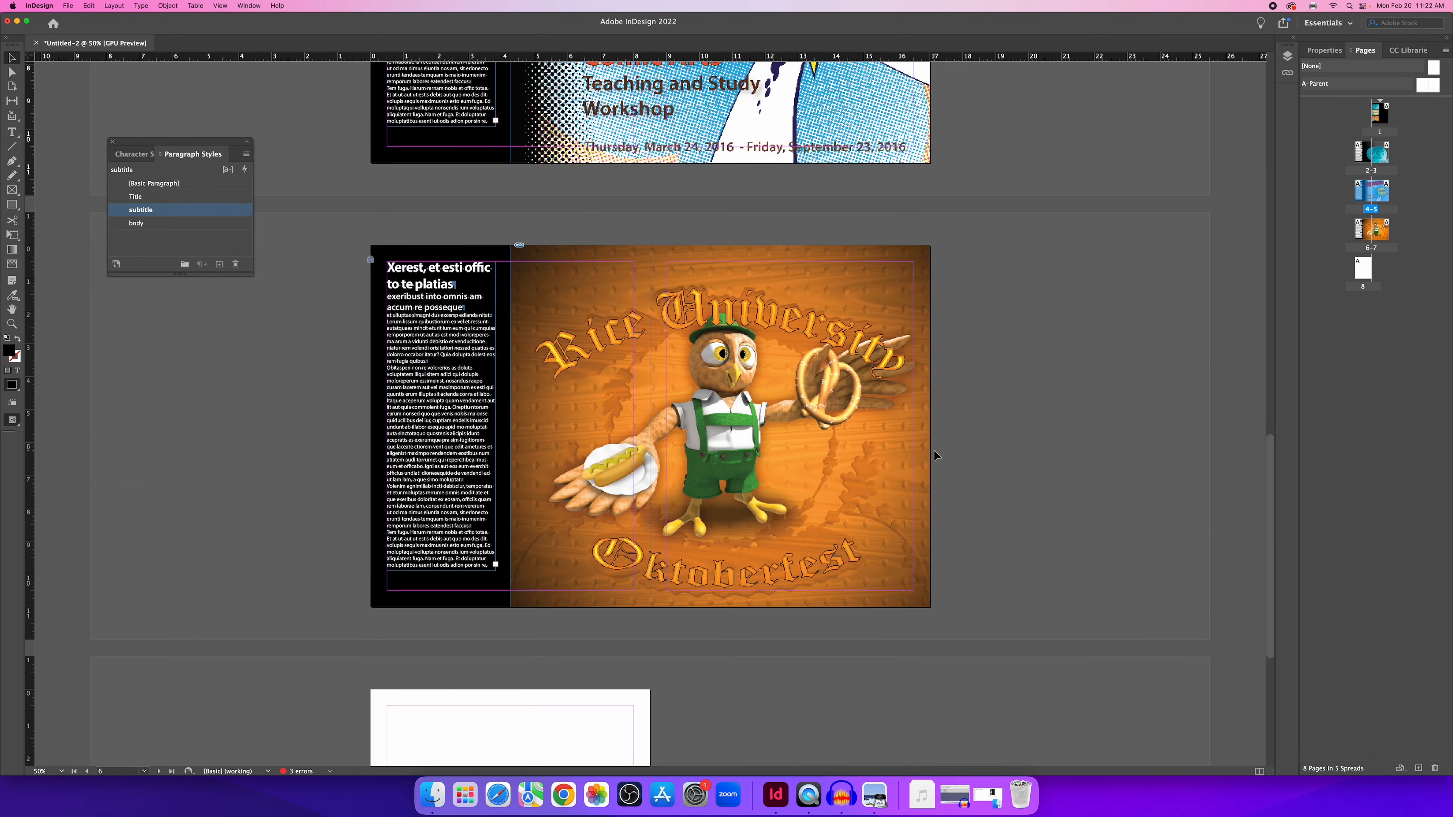
{"action": "scroll", "coordinate": [934, 456], "scroll_direction": "down", "scroll_amount": 4}
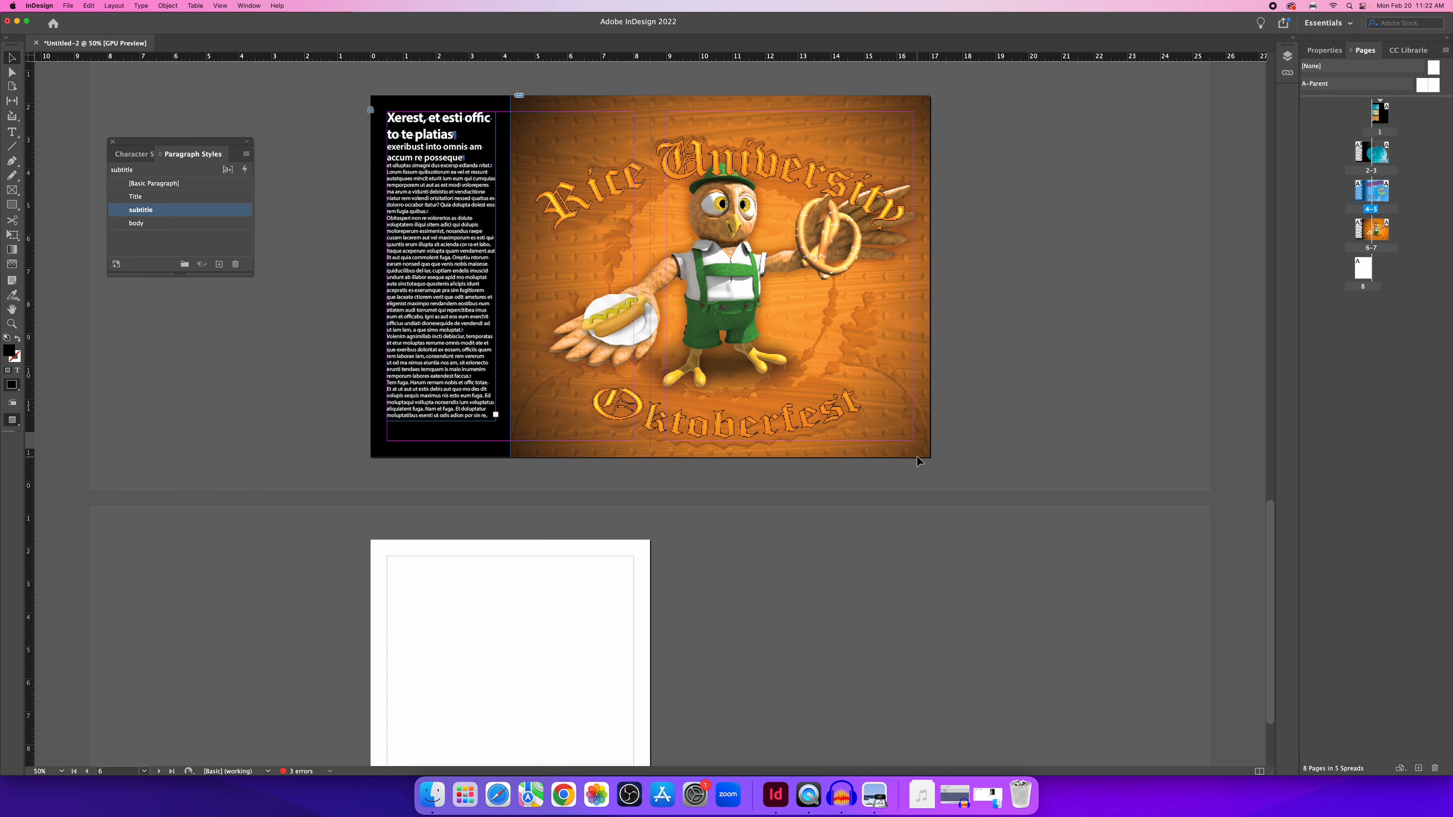
{"action": "scroll", "coordinate": [911, 456], "scroll_direction": "down", "scroll_amount": 1}
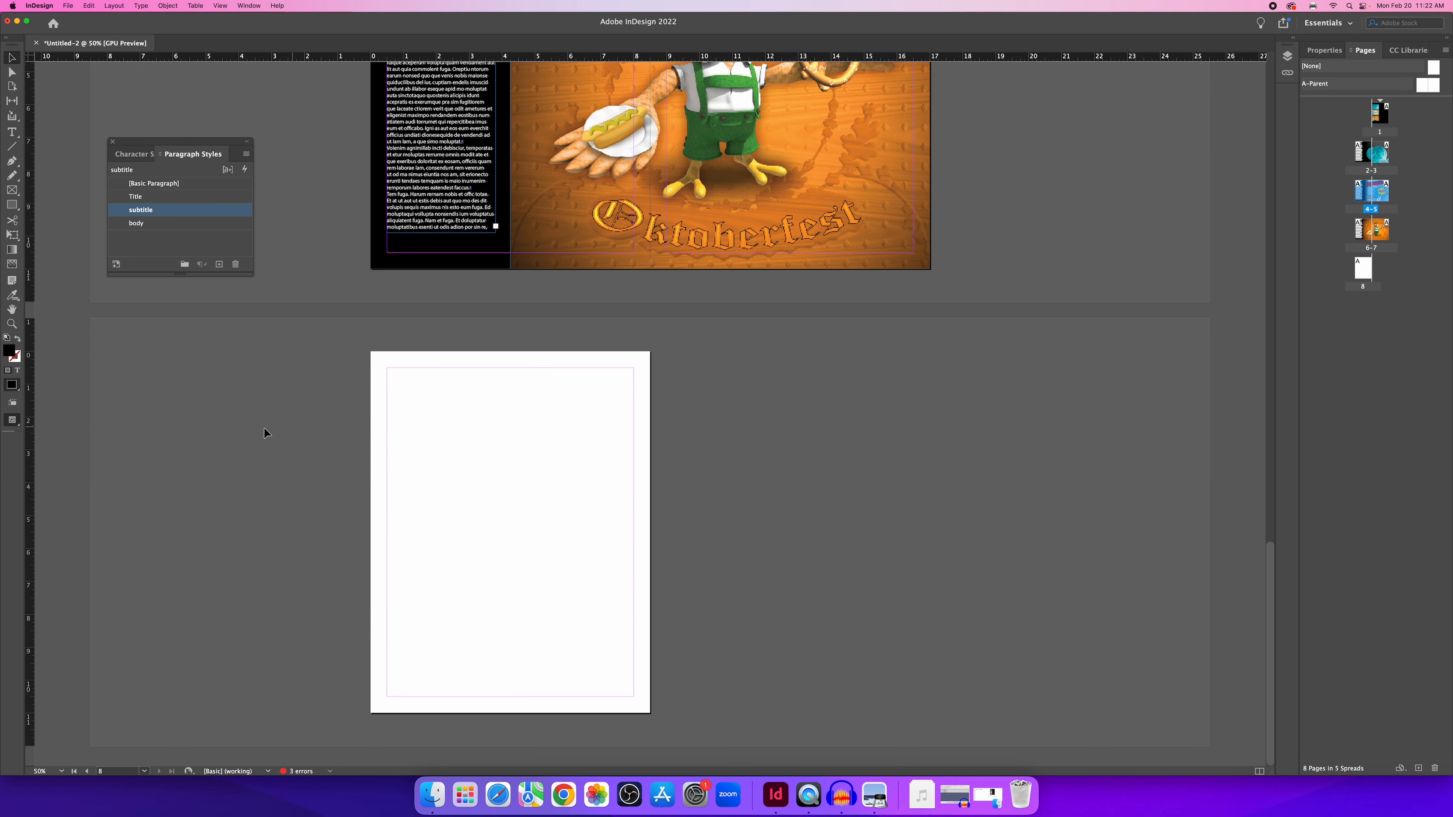
Draw a black rectangle covering all of page 8 and lock it in place.
{"action": "left_click", "coordinate": [16, 206]}
{"action": "left_click_drag", "start_coordinate": [371, 351], "coordinate": [650, 713]}
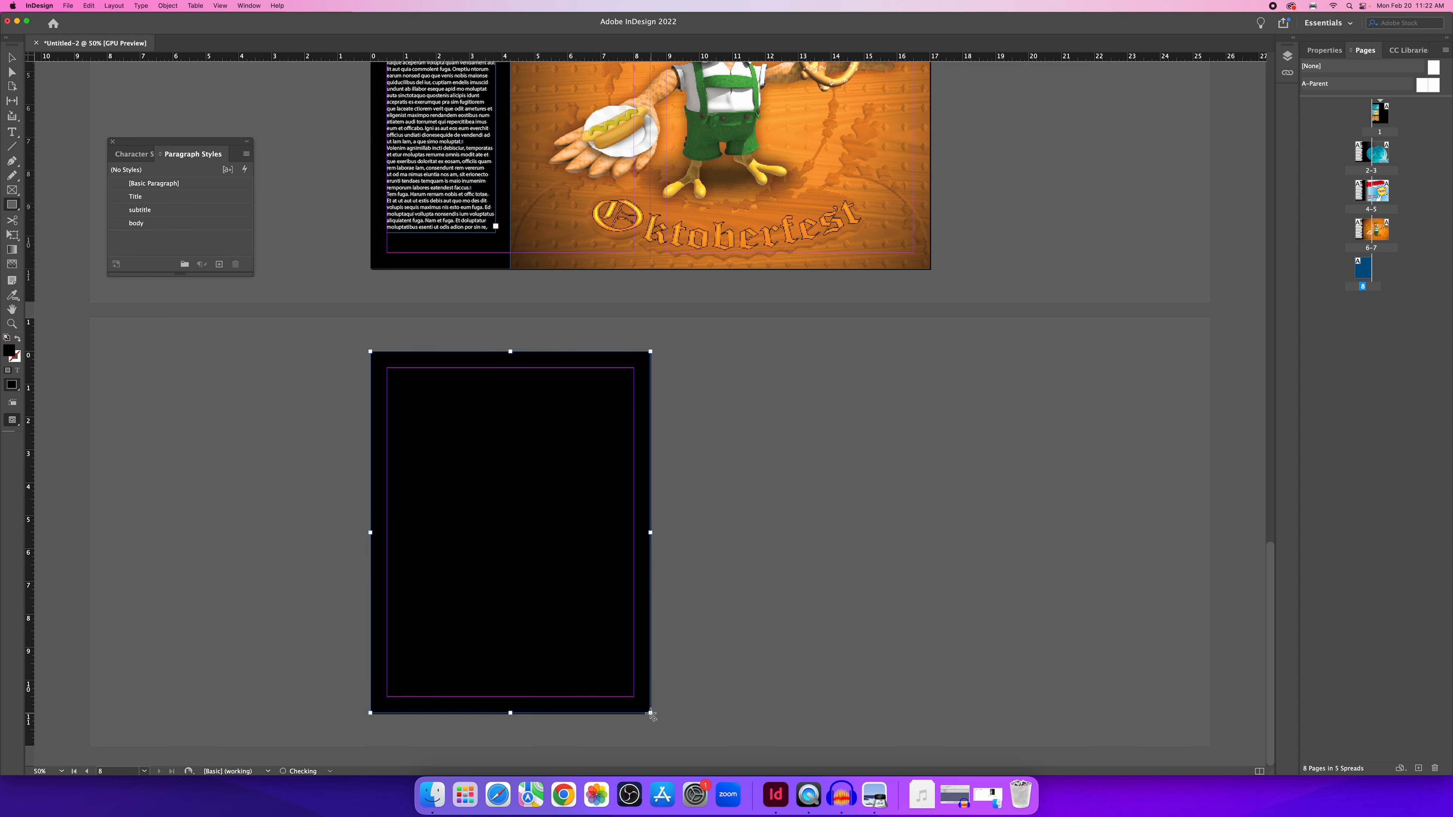
{"action": "left_click", "coordinate": [1325, 51]}
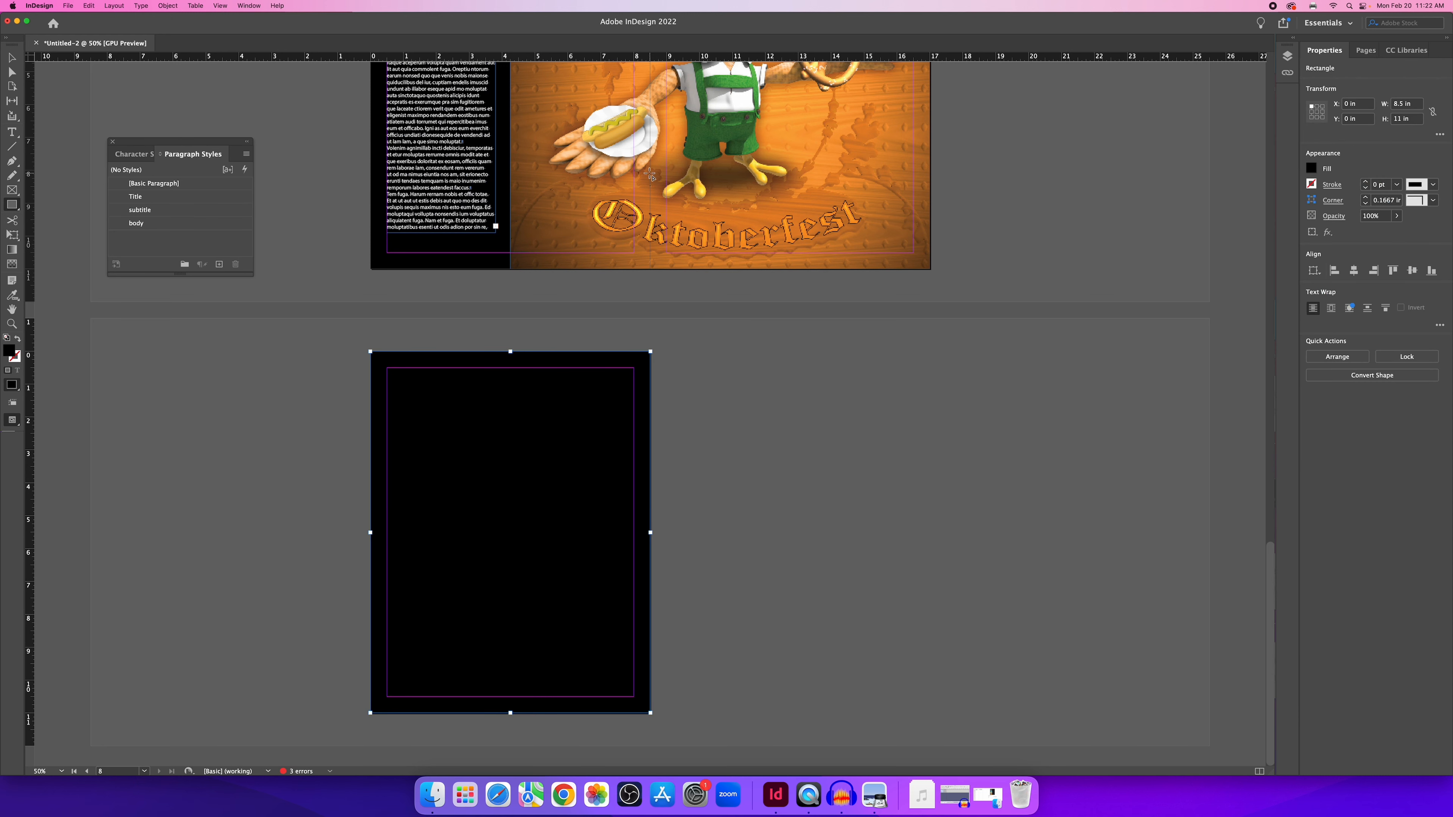
{"action": "left_click", "coordinate": [11, 58]}
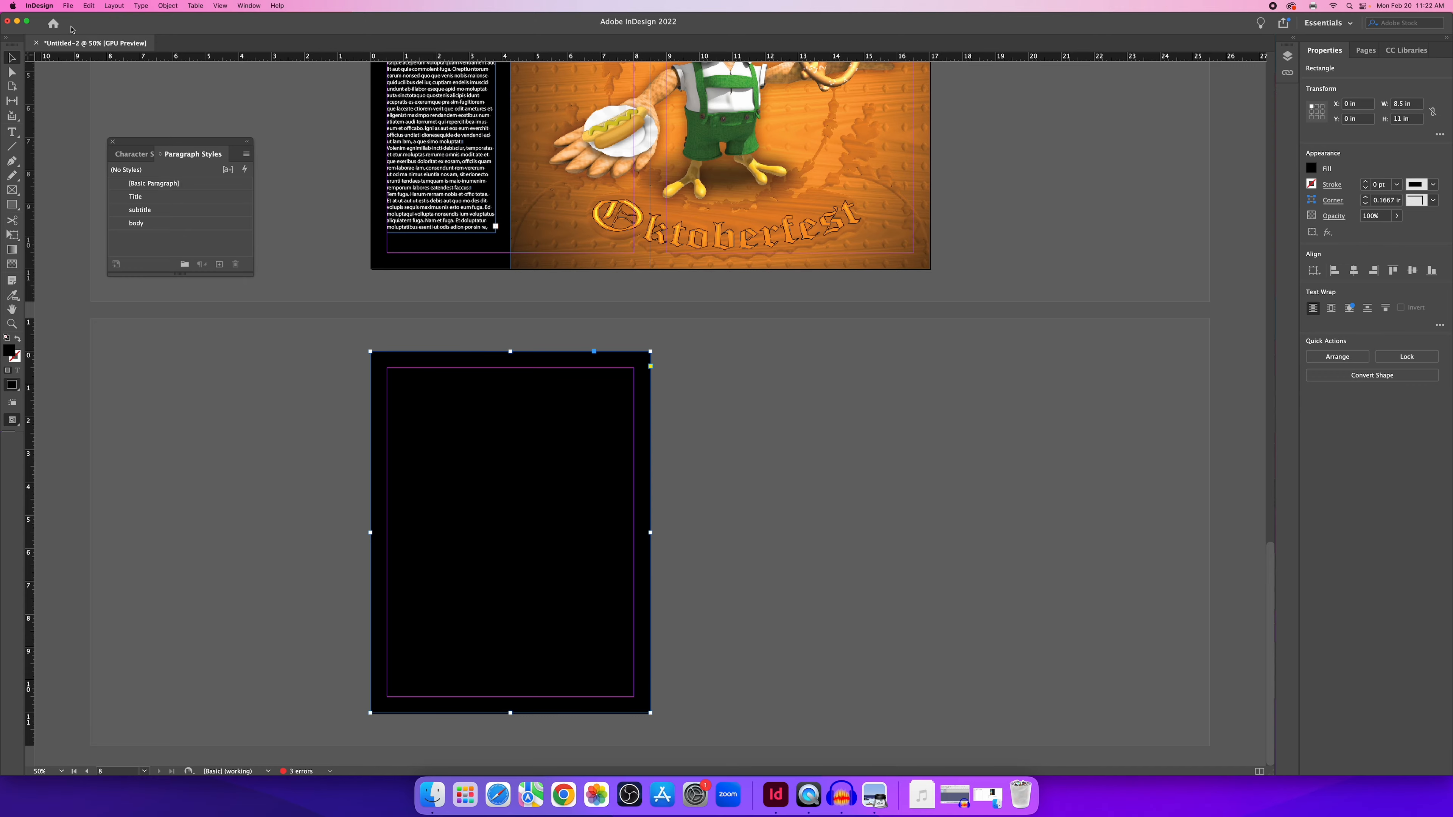
{"action": "left_click", "coordinate": [168, 5]}
{"action": "left_click", "coordinate": [746, 417]}
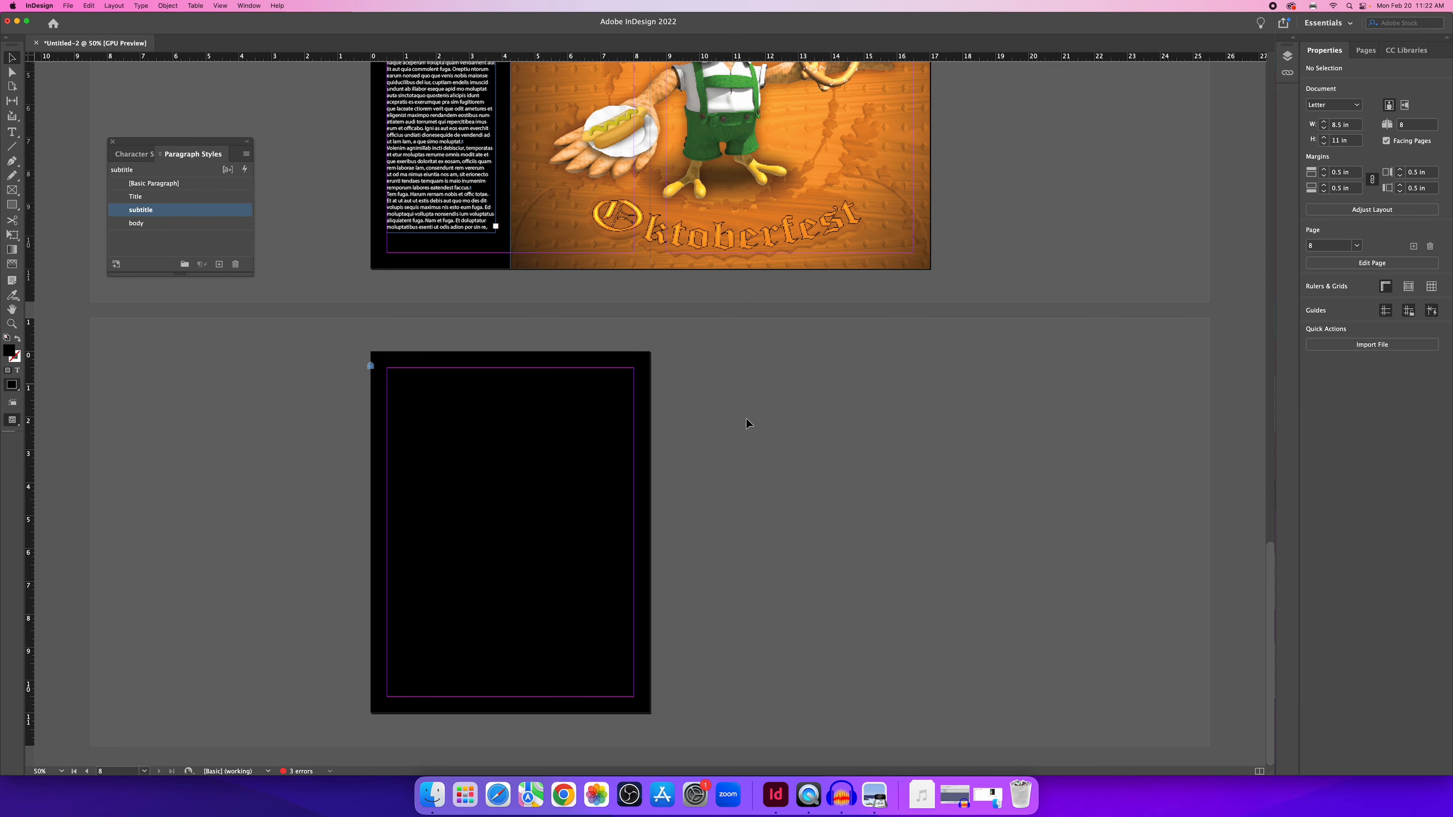
Bring up the finished ID_Portfolio_Interactive.pdf in Preview for reference.
{"action": "scroll", "coordinate": [744, 422], "scroll_direction": "up", "scroll_amount": 20}
{"action": "scroll", "coordinate": [746, 427], "scroll_direction": "up", "scroll_amount": 5}
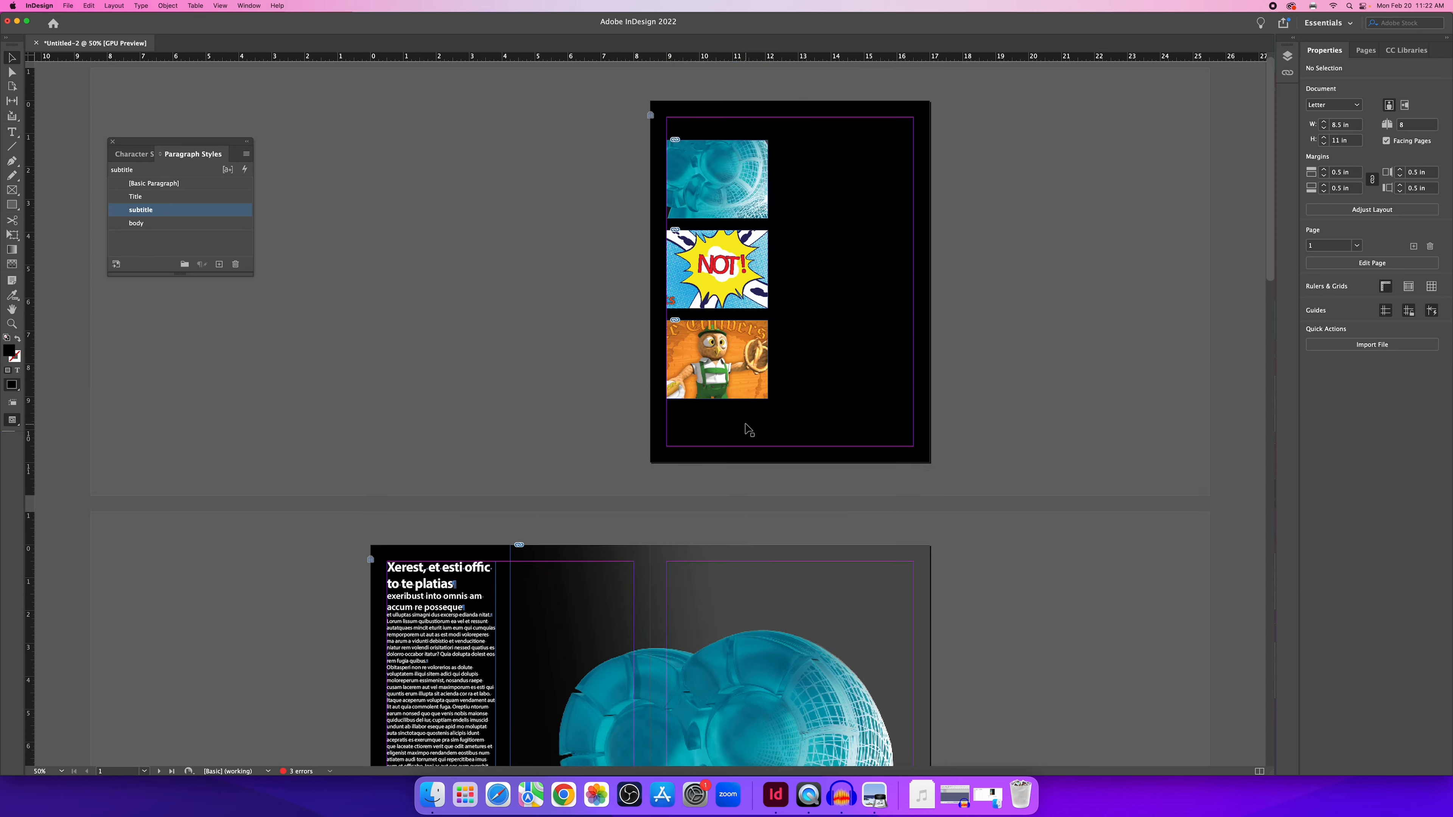
{"action": "left_click", "coordinate": [883, 796]}
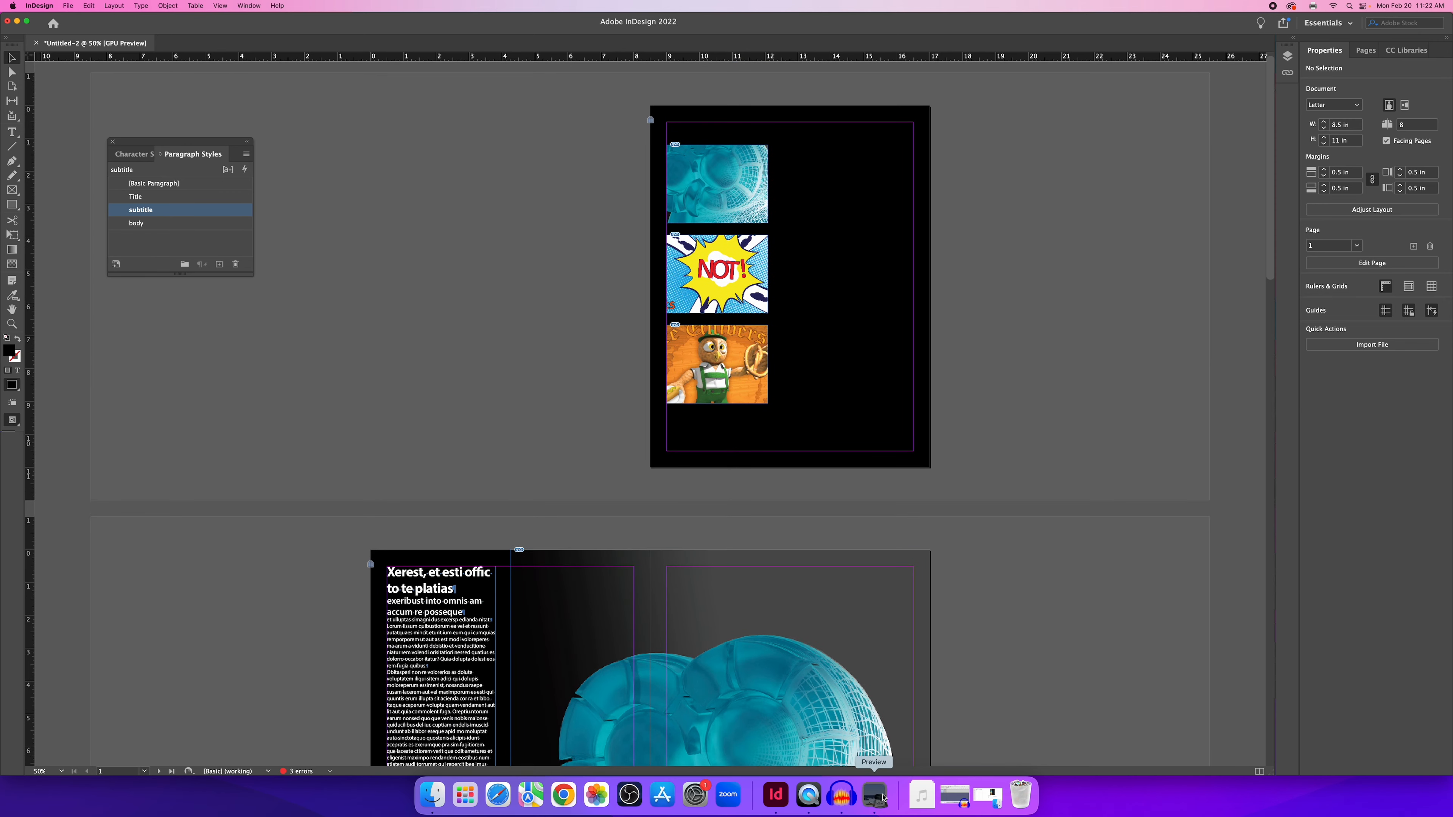
{"action": "scroll", "coordinate": [640, 337], "scroll_direction": "down", "scroll_amount": 6}
Page down and back up through ID_Portfolio_Interactive.pdf, then return to the InDesign document.
{"action": "scroll", "coordinate": [641, 340], "scroll_direction": "down", "scroll_amount": 10}
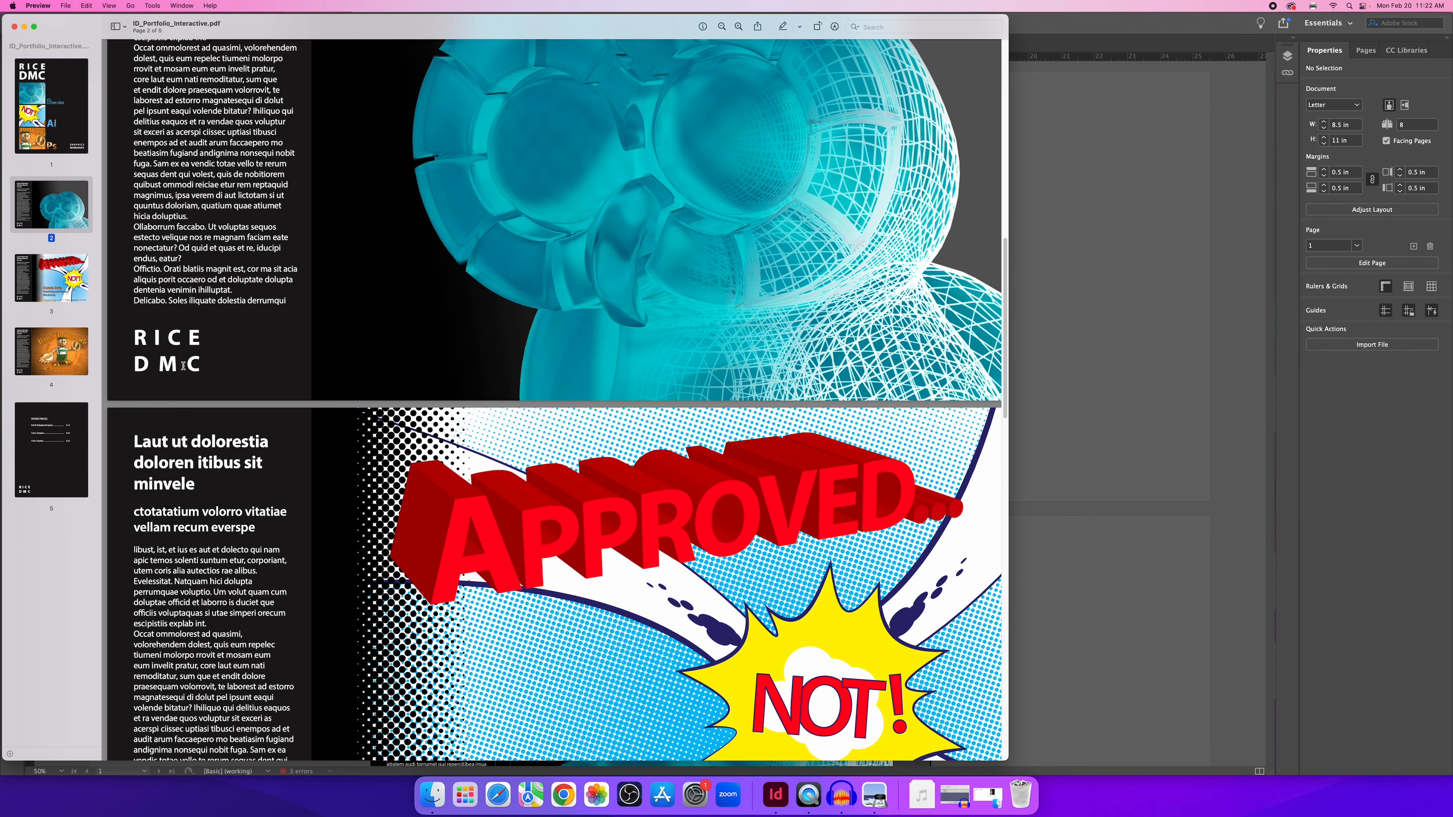
{"action": "scroll", "coordinate": [286, 361], "scroll_direction": "down", "scroll_amount": 5}
{"action": "scroll", "coordinate": [288, 365], "scroll_direction": "down", "scroll_amount": 5}
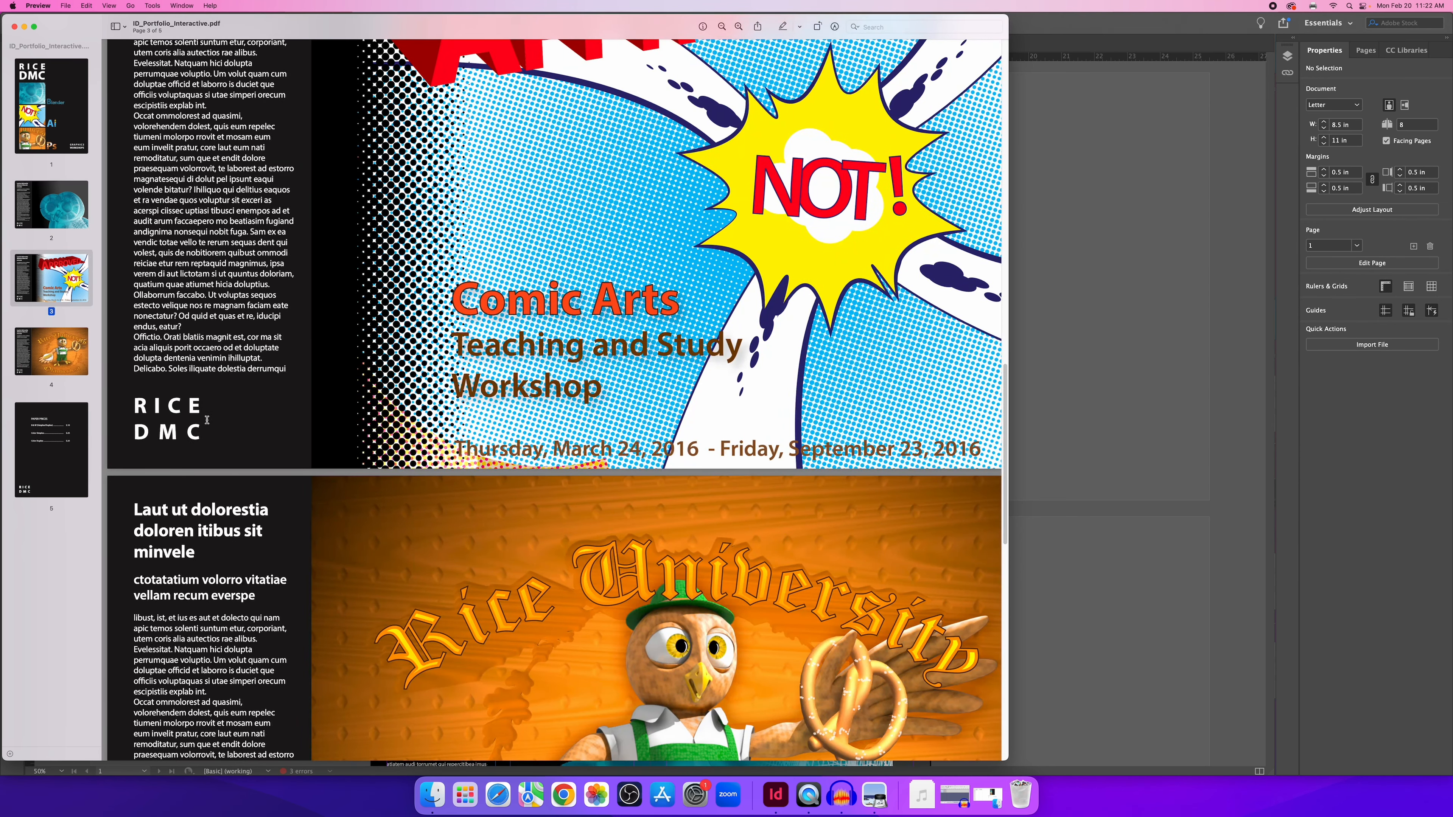
{"action": "scroll", "coordinate": [207, 420], "scroll_direction": "down", "scroll_amount": 14}
{"action": "scroll", "coordinate": [286, 400], "scroll_direction": "up", "scroll_amount": 11}
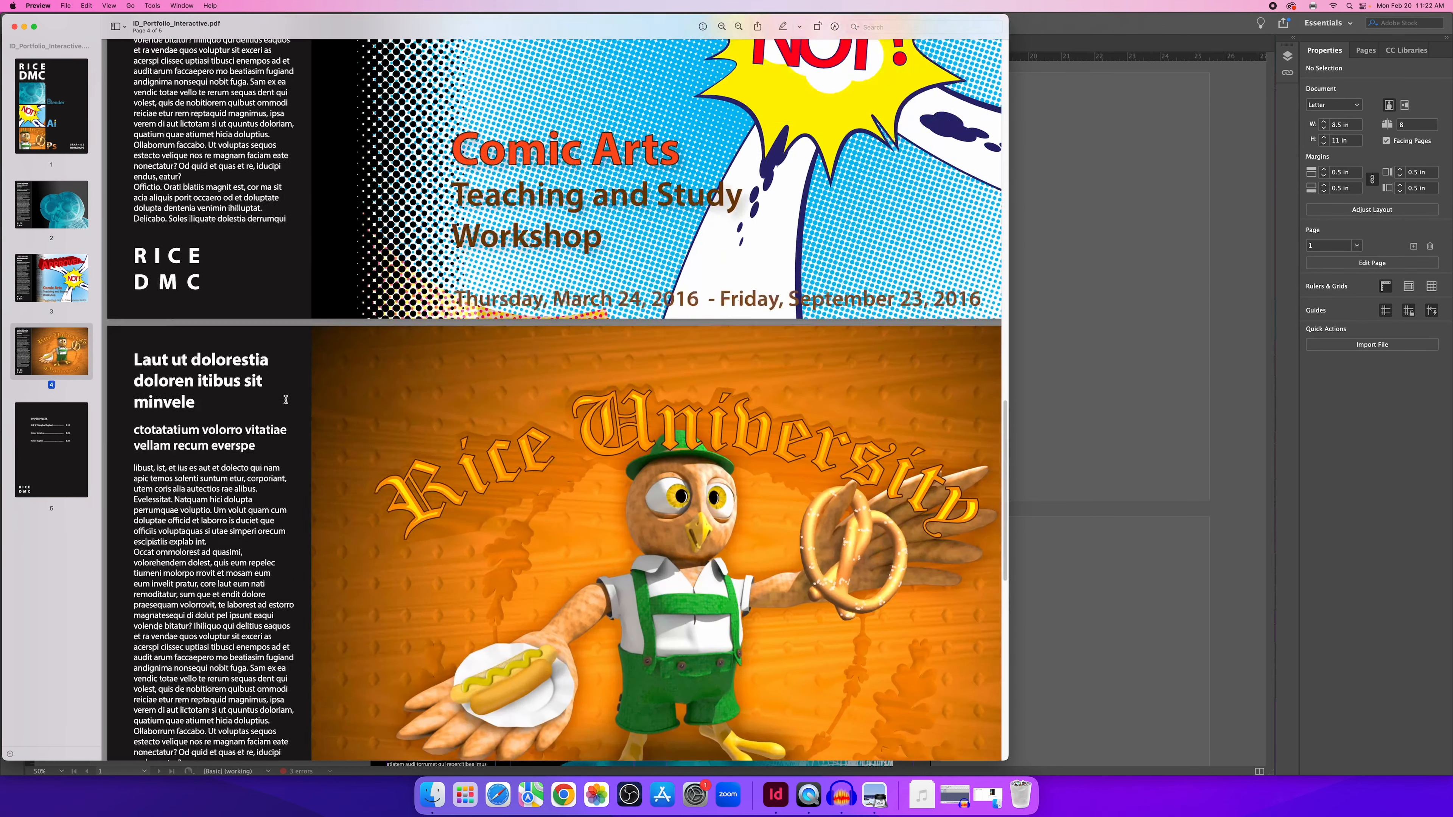
{"action": "scroll", "coordinate": [364, 365], "scroll_direction": "up", "scroll_amount": 16}
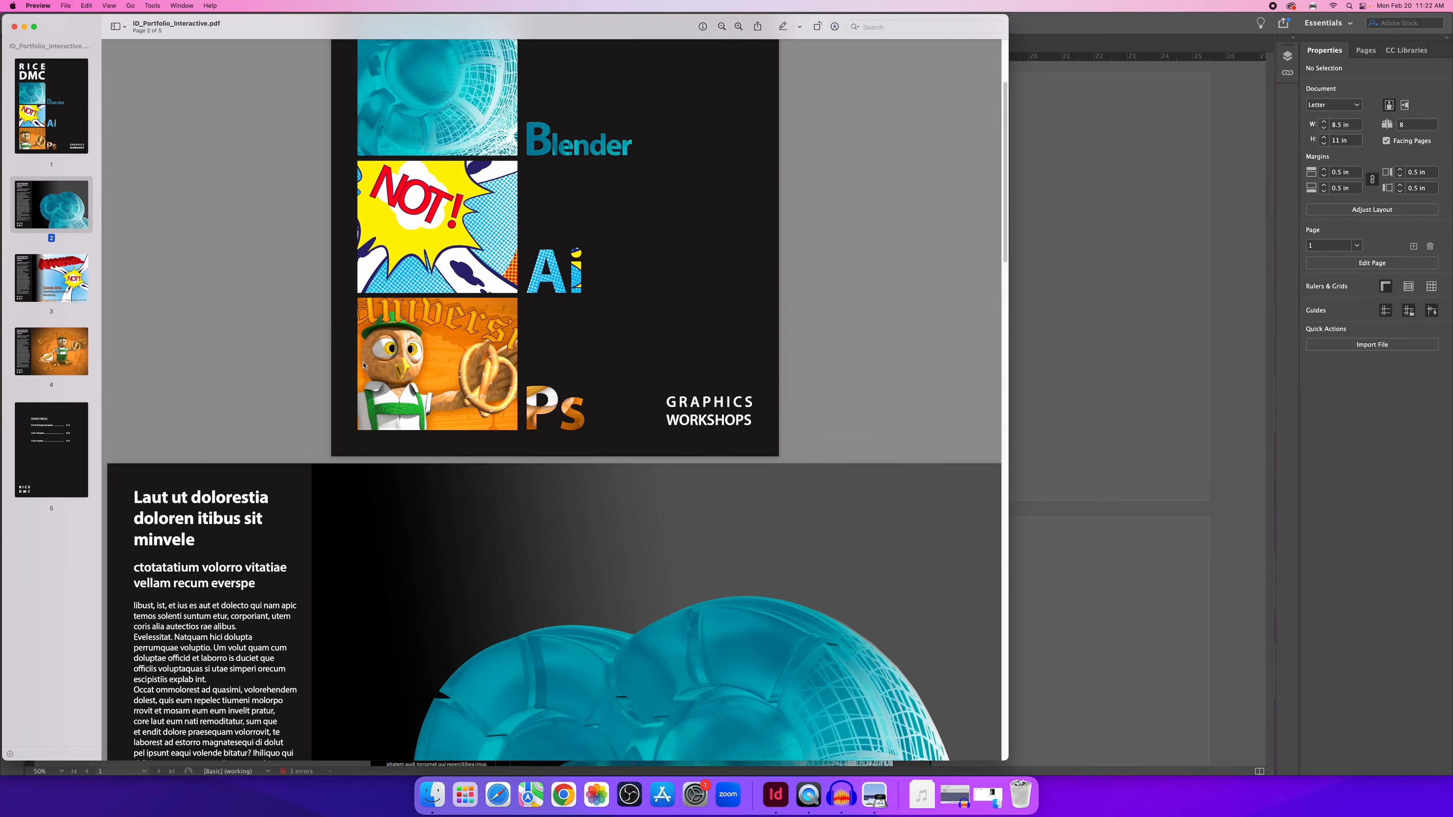
{"action": "scroll", "coordinate": [364, 366], "scroll_direction": "up", "scroll_amount": 3}
{"action": "left_click", "coordinate": [1094, 429]}
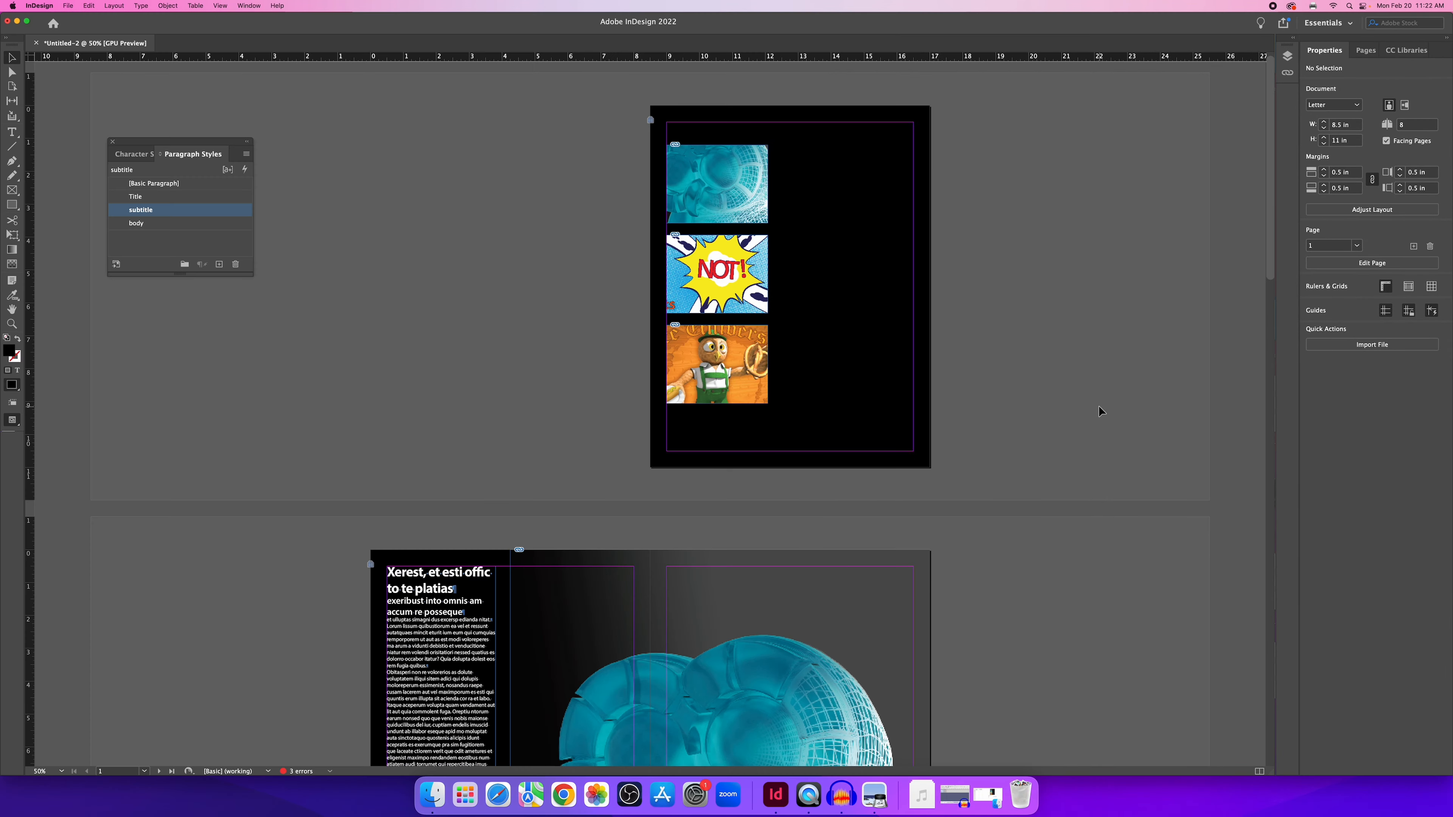
Scroll to page 2 and show the Pages panel with the A-Parent master and spreads.
{"action": "scroll", "coordinate": [956, 443], "scroll_direction": "down", "scroll_amount": 5}
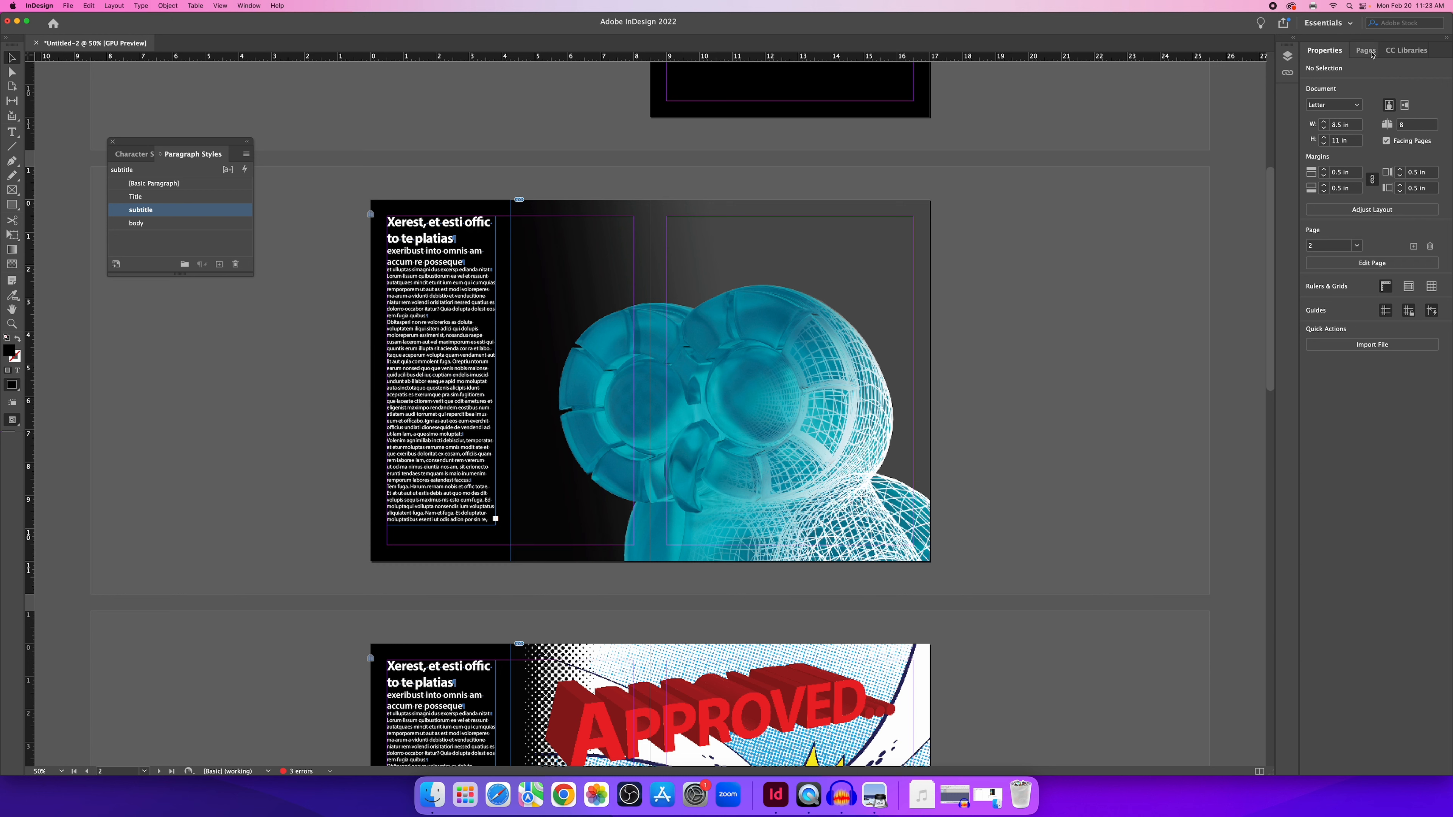
{"action": "left_click", "coordinate": [1356, 54]}
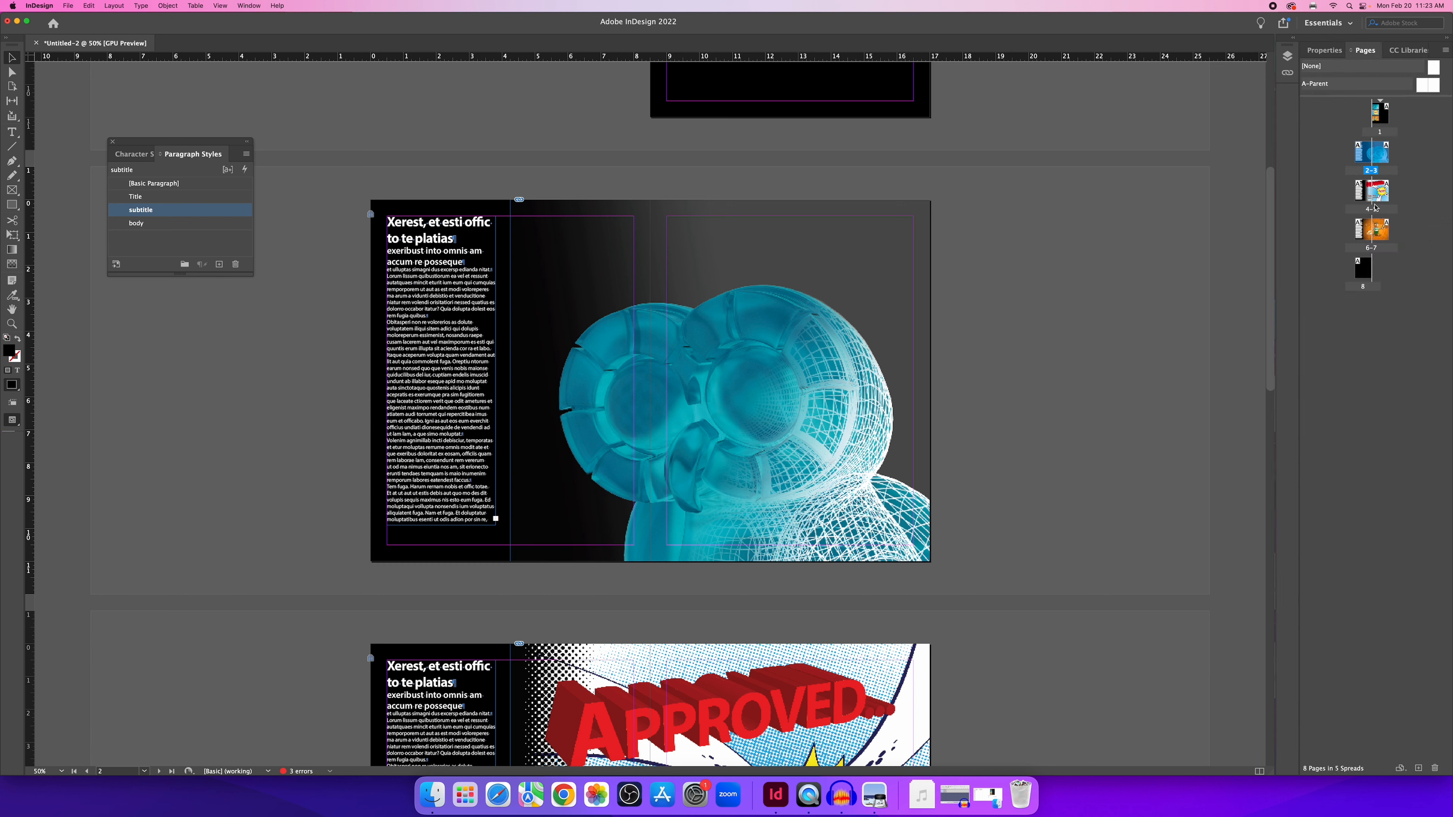
Open the A-Parent spread at 100% zoom and make body the default paragraph style.
{"action": "double_click", "coordinate": [1424, 85]}
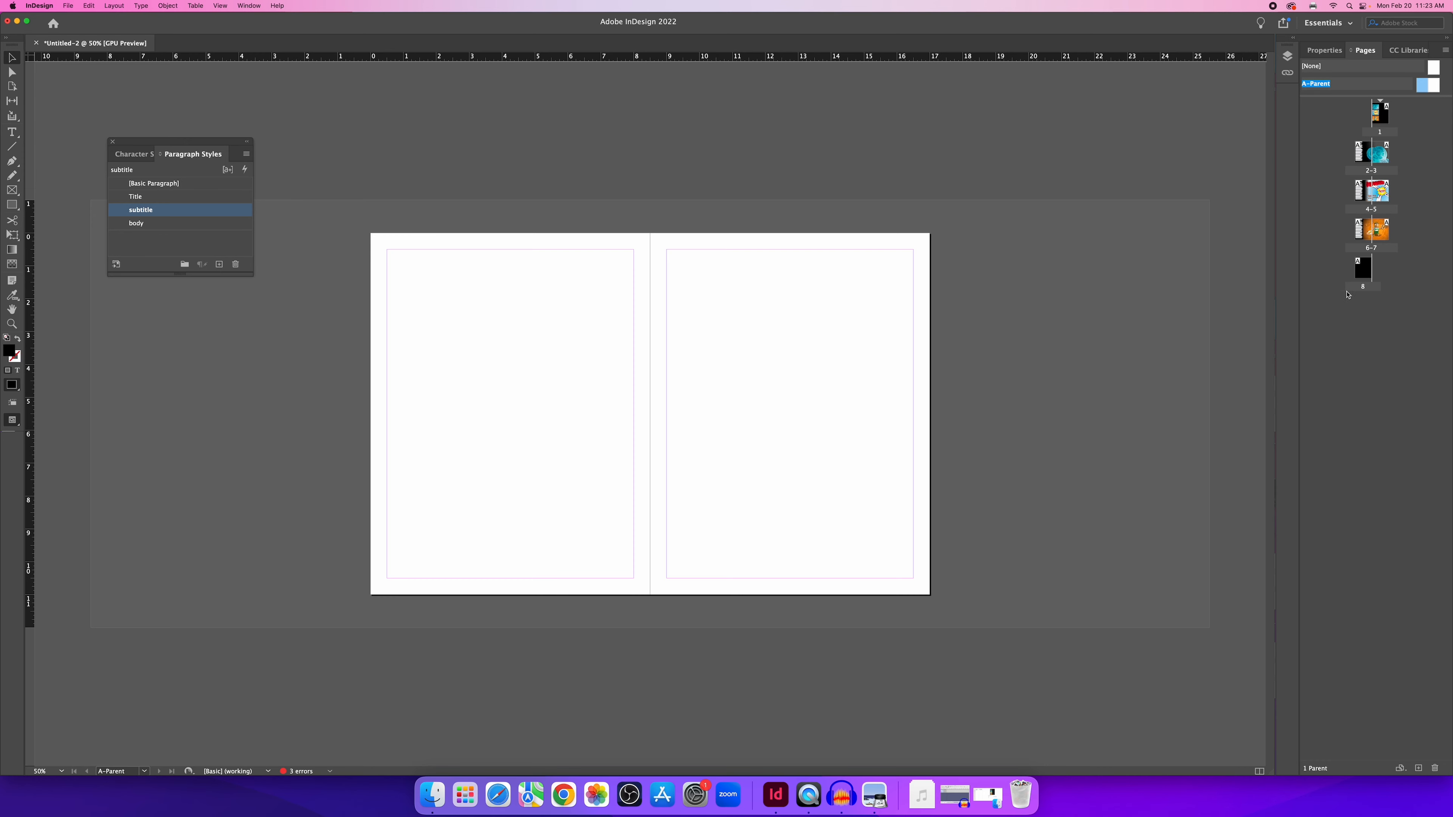
{"action": "key", "text": "super+equal"}
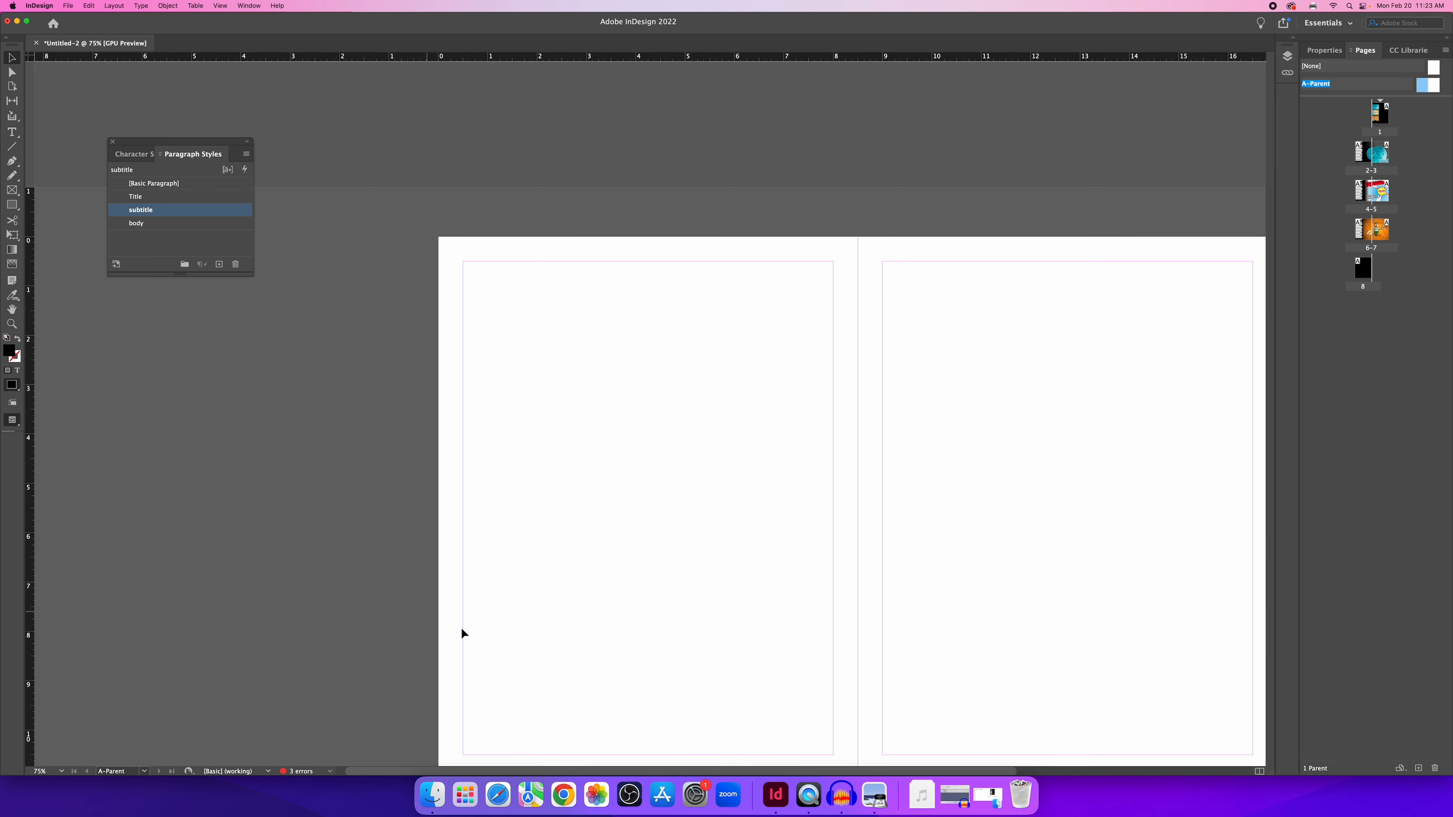
{"action": "key", "text": "super+equal"}
{"action": "scroll", "coordinate": [614, 624], "scroll_direction": "down", "scroll_amount": 3}
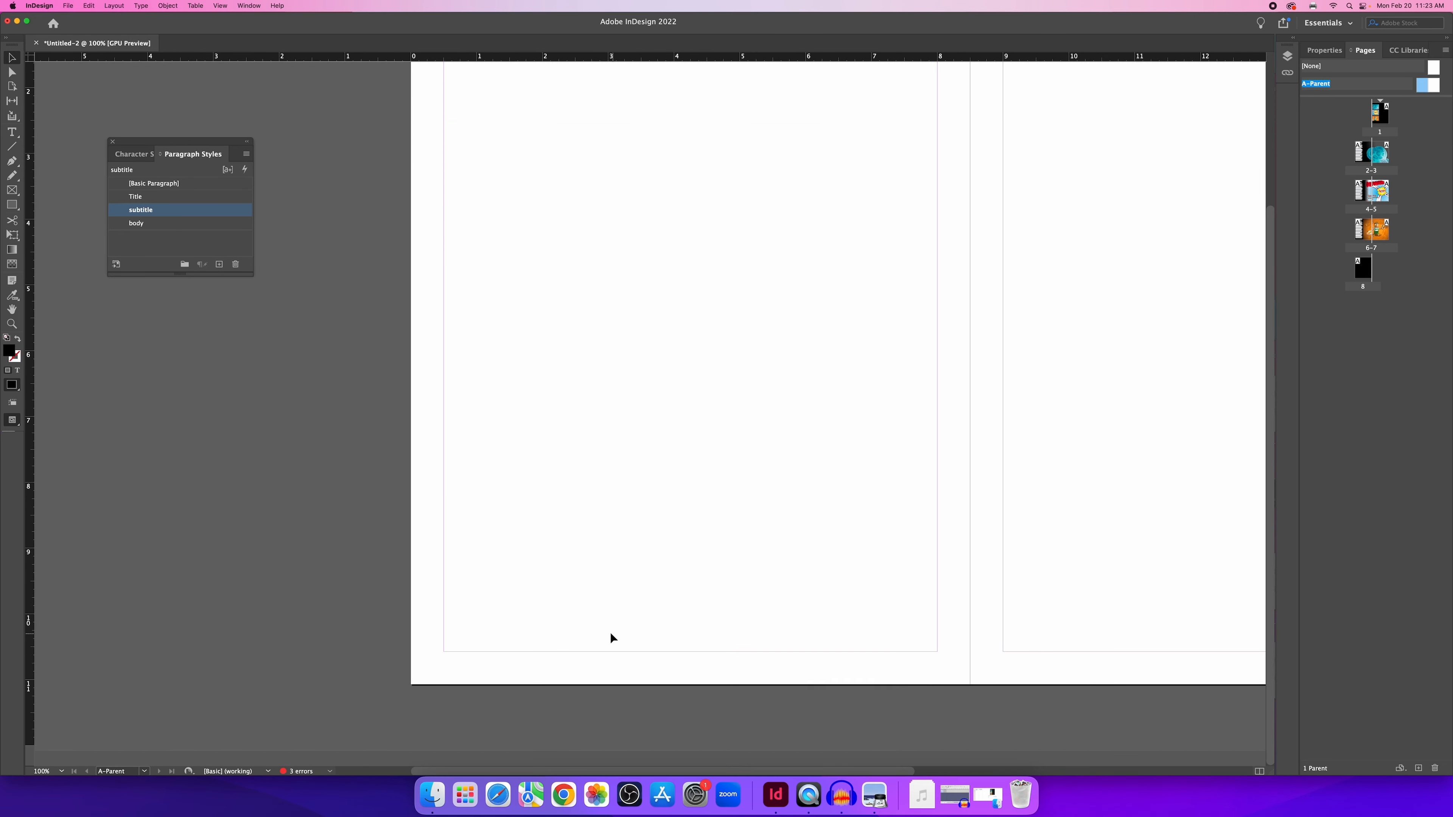
{"action": "scroll", "coordinate": [610, 632], "scroll_direction": "up", "scroll_amount": 1}
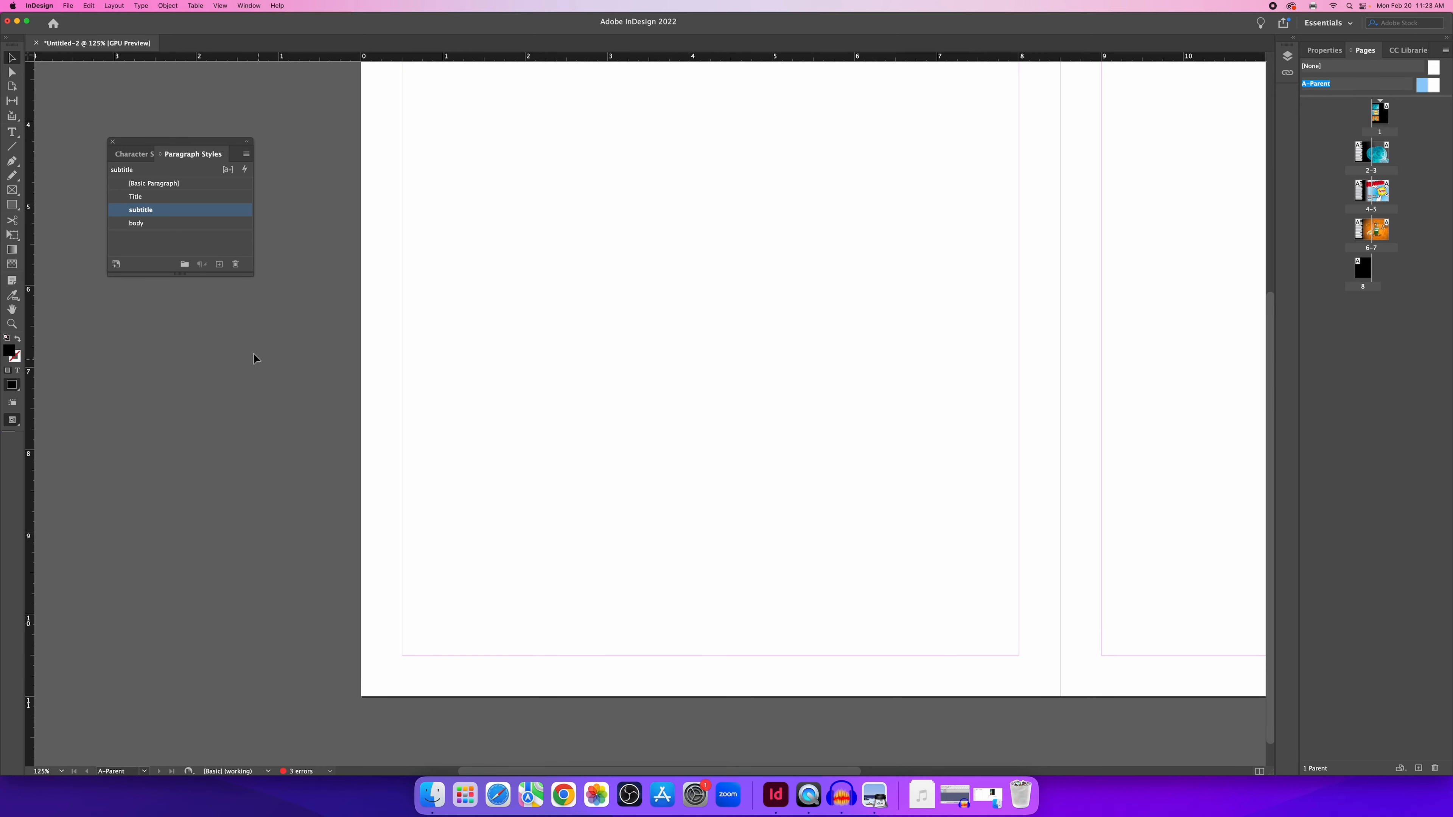
{"action": "left_click", "coordinate": [170, 236]}
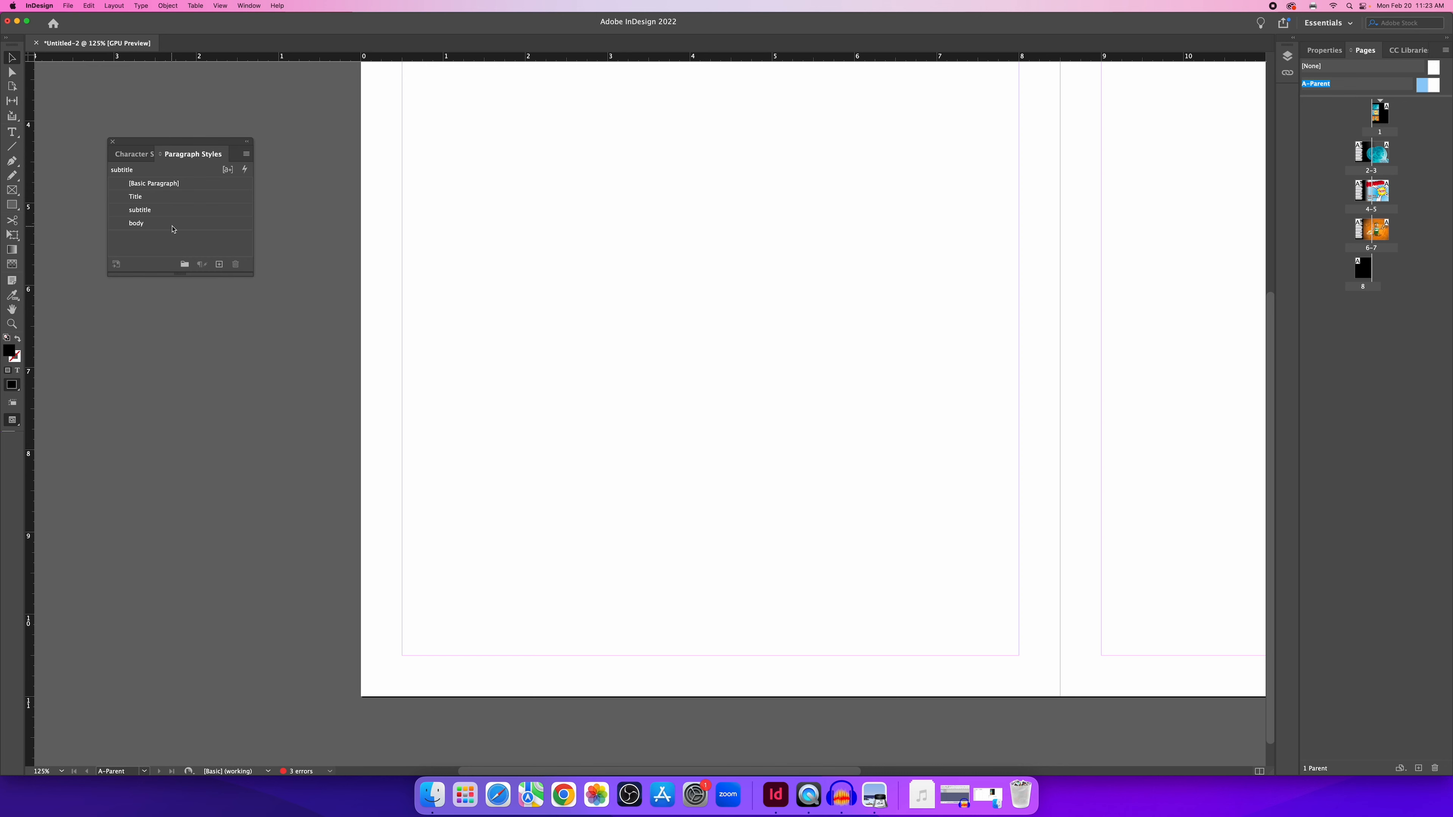
{"action": "left_click", "coordinate": [172, 228]}
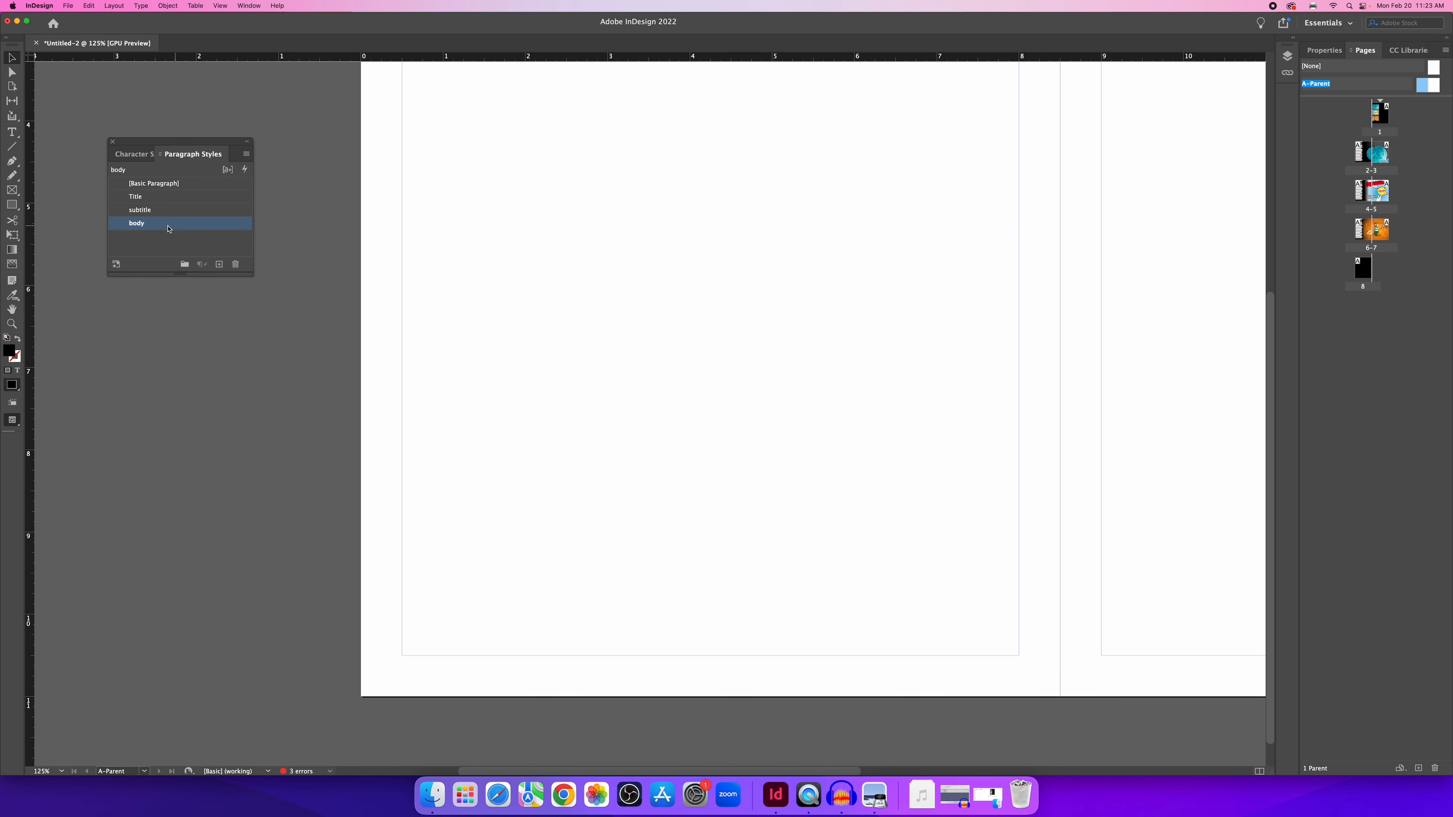
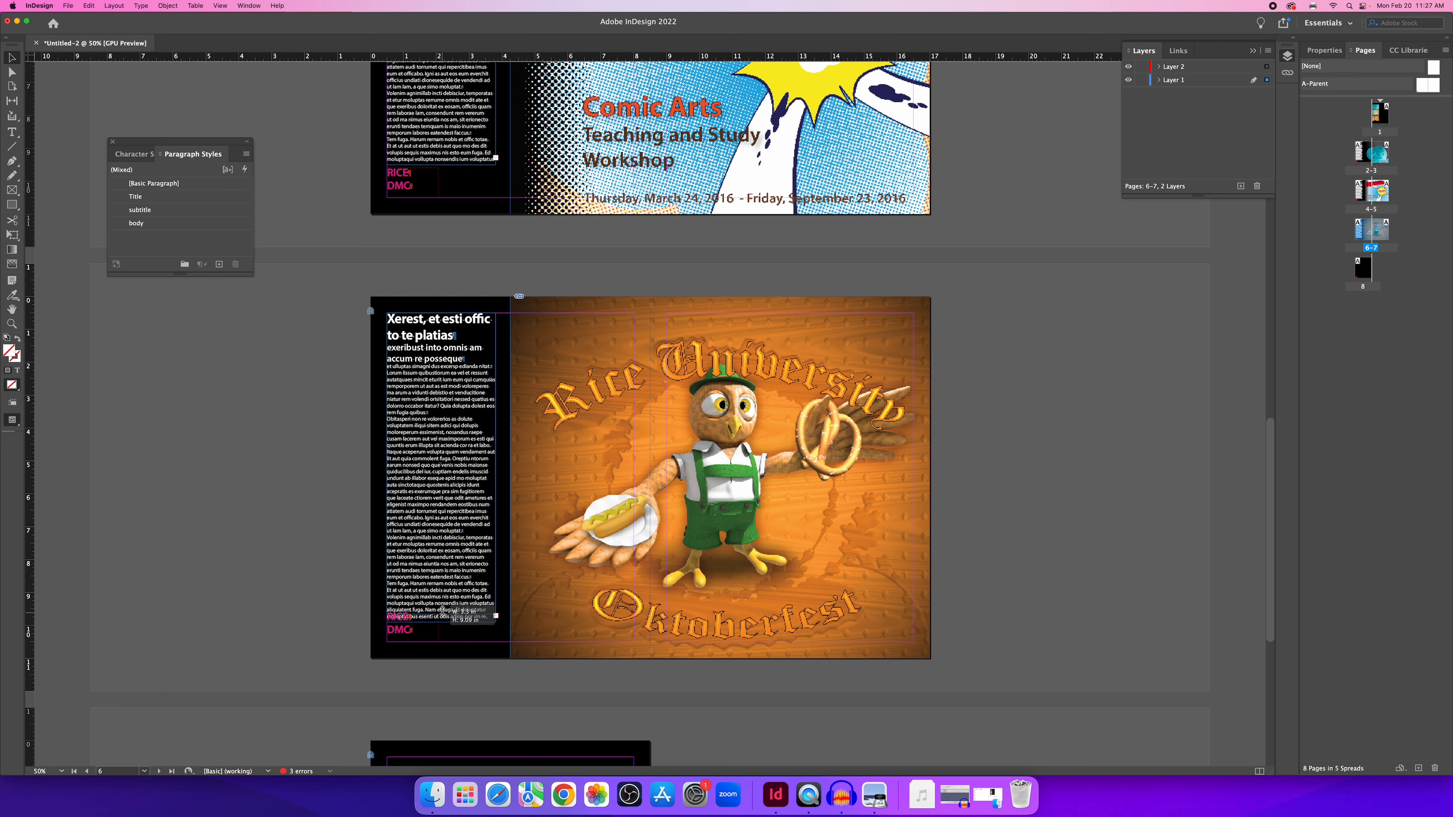
Apply the [None] parent to page 8 so it has no parent page.
{"action": "left_click", "coordinate": [346, 610]}
{"action": "scroll", "coordinate": [350, 610], "scroll_direction": "down", "scroll_amount": 10}
{"action": "scroll", "coordinate": [350, 609], "scroll_direction": "down", "scroll_amount": 3}
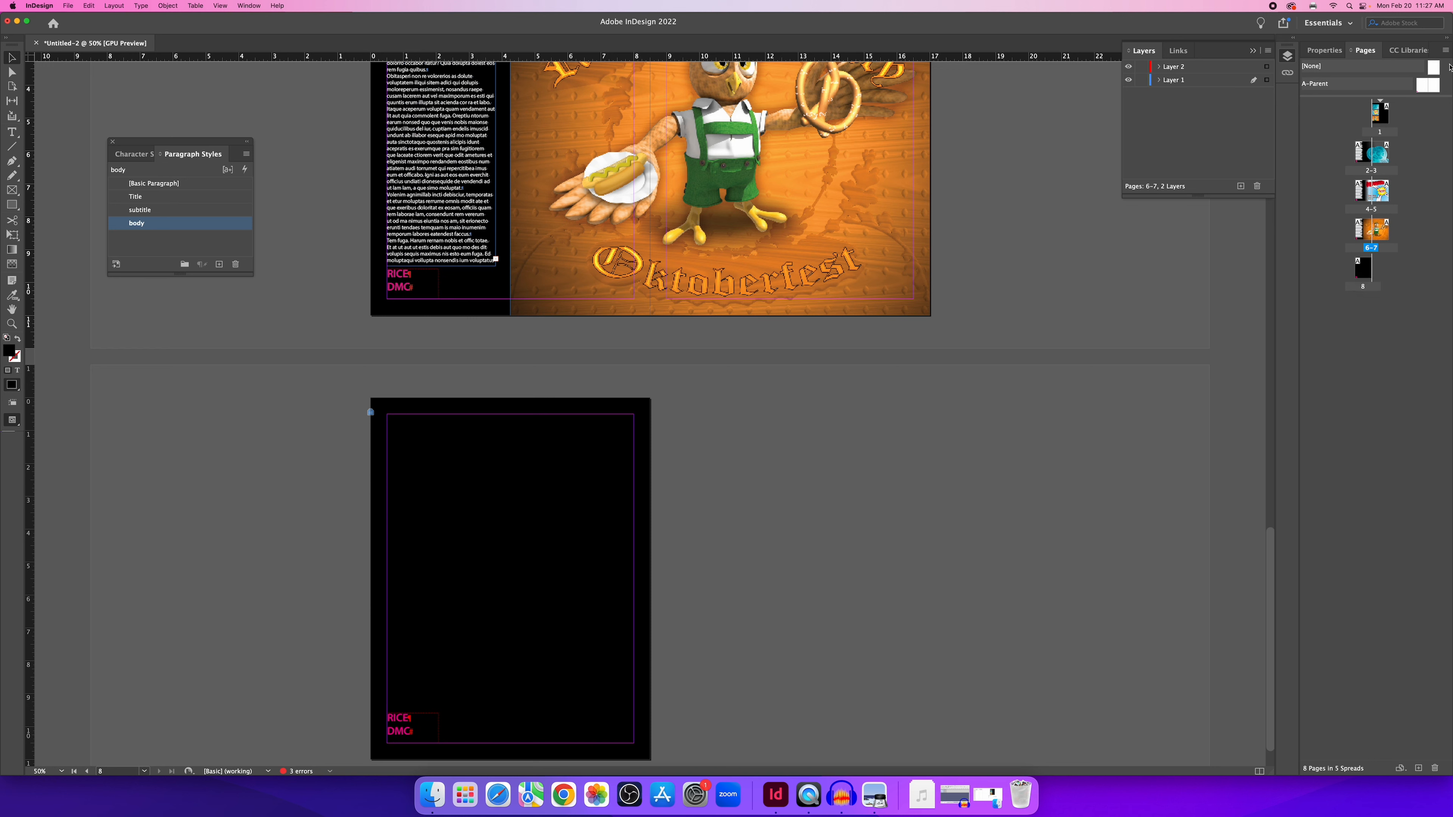
{"action": "left_click_drag", "start_coordinate": [1434, 70], "coordinate": [1368, 276]}
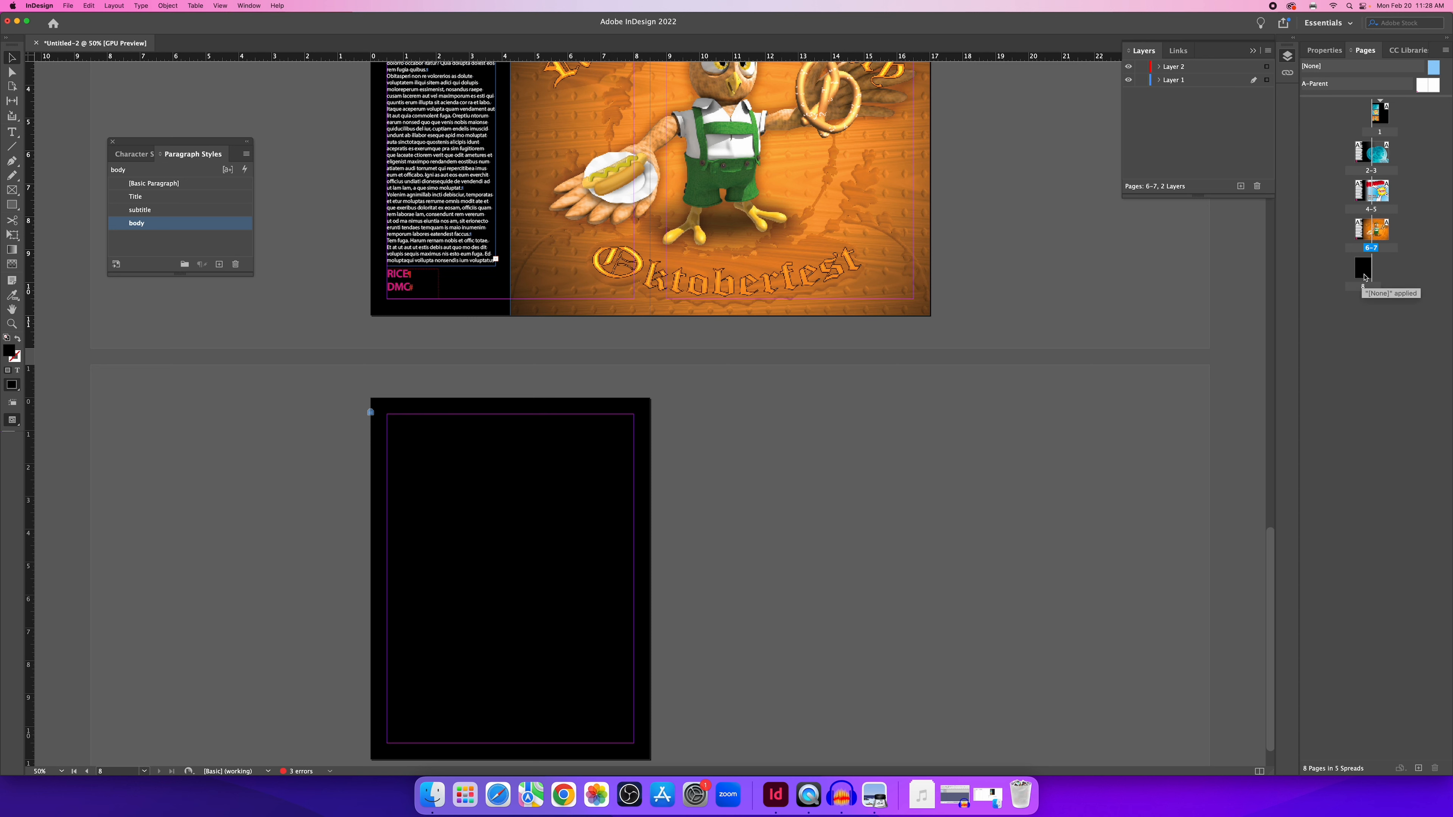
Scroll the Pages panel and make the Comic Arts spread 4-5 active.
{"action": "scroll", "coordinate": [814, 447], "scroll_direction": "down", "scroll_amount": 2}
{"action": "scroll", "coordinate": [719, 424], "scroll_direction": "up", "scroll_amount": 15}
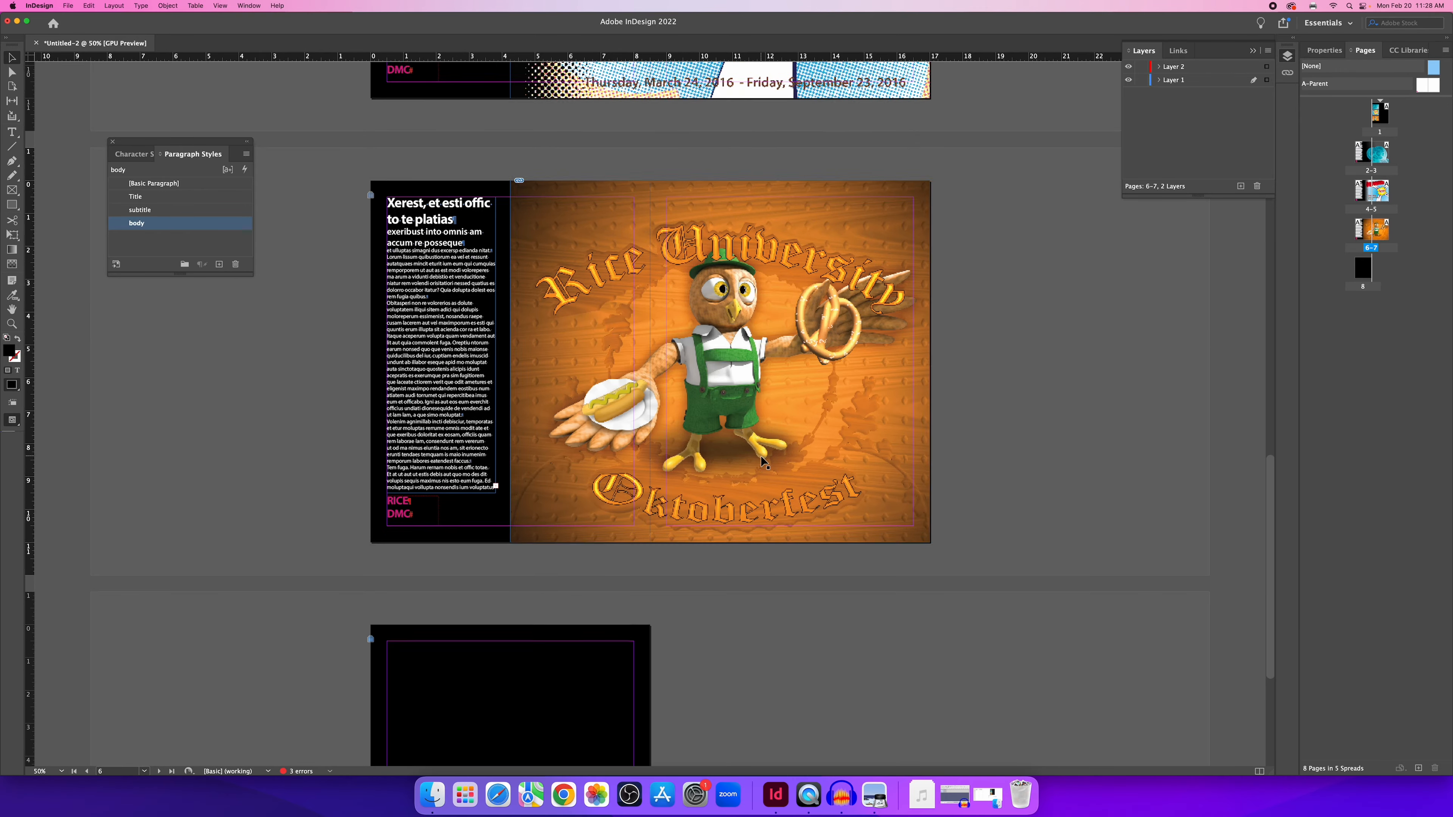
{"action": "scroll", "coordinate": [770, 452], "scroll_direction": "up", "scroll_amount": 10}
{"action": "scroll", "coordinate": [772, 457], "scroll_direction": "down", "scroll_amount": 9}
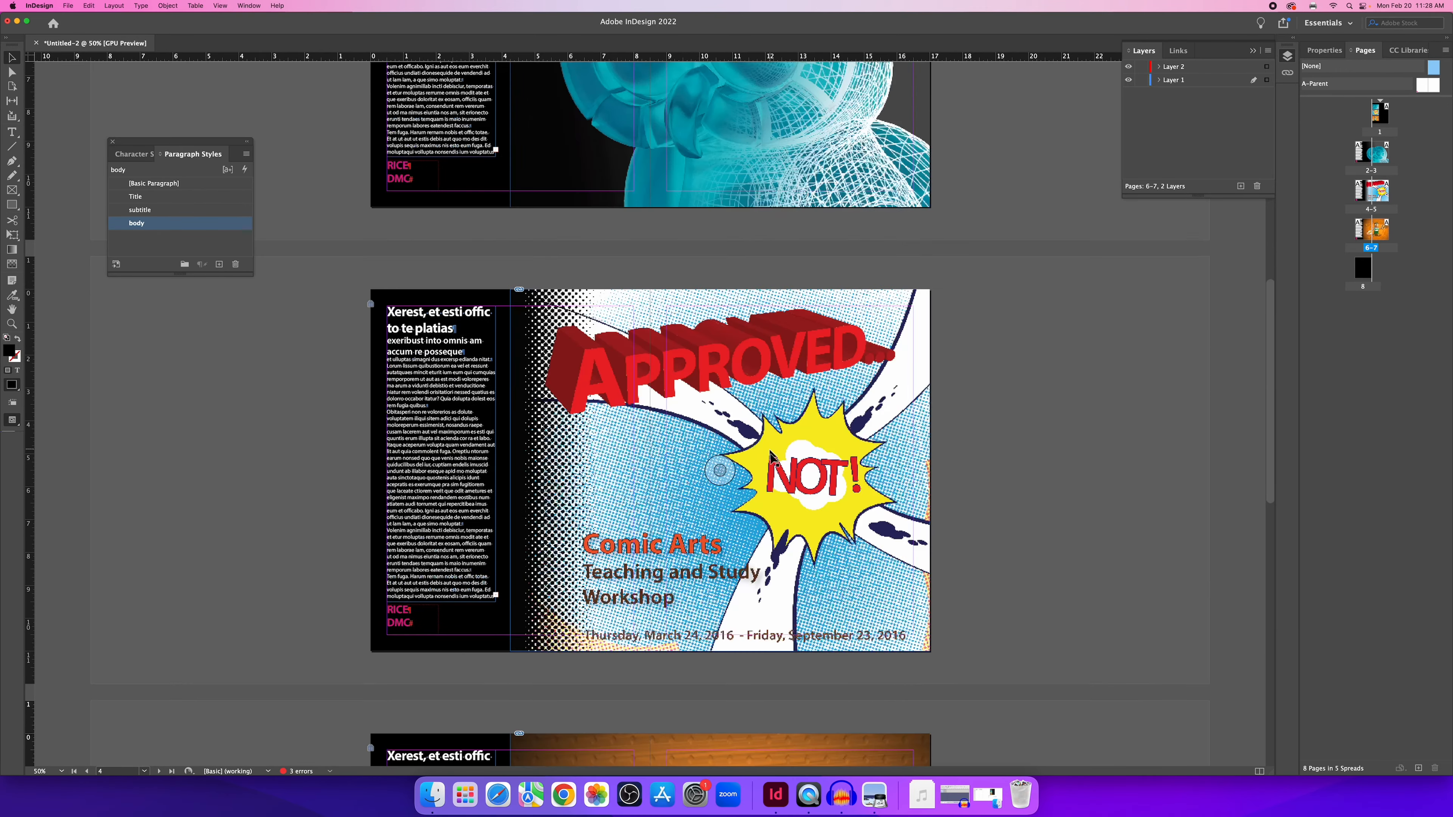
{"action": "scroll", "coordinate": [778, 464], "scroll_direction": "down", "scroll_amount": 3}
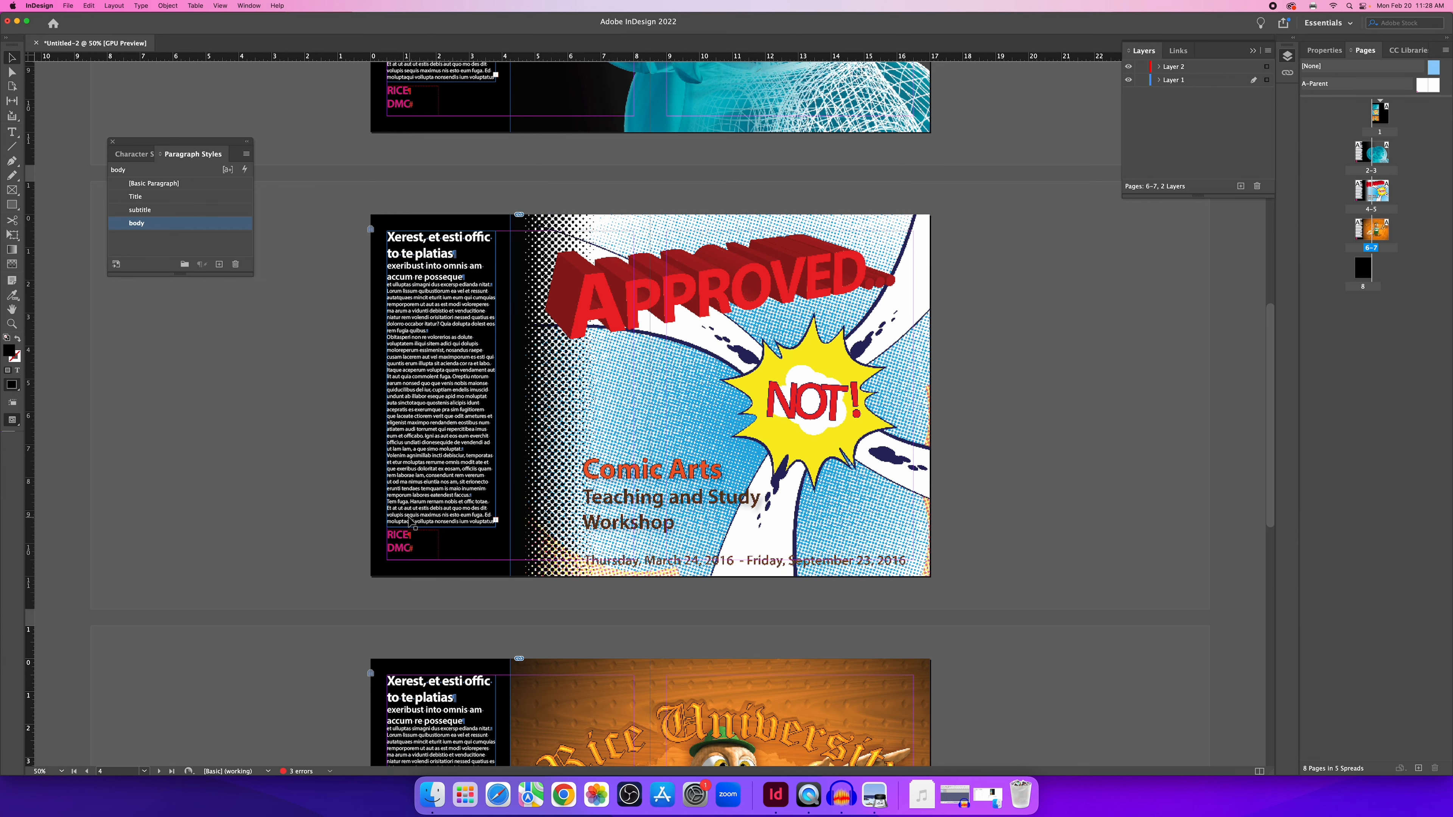
{"action": "scroll", "coordinate": [380, 458], "scroll_direction": "down", "scroll_amount": 4}
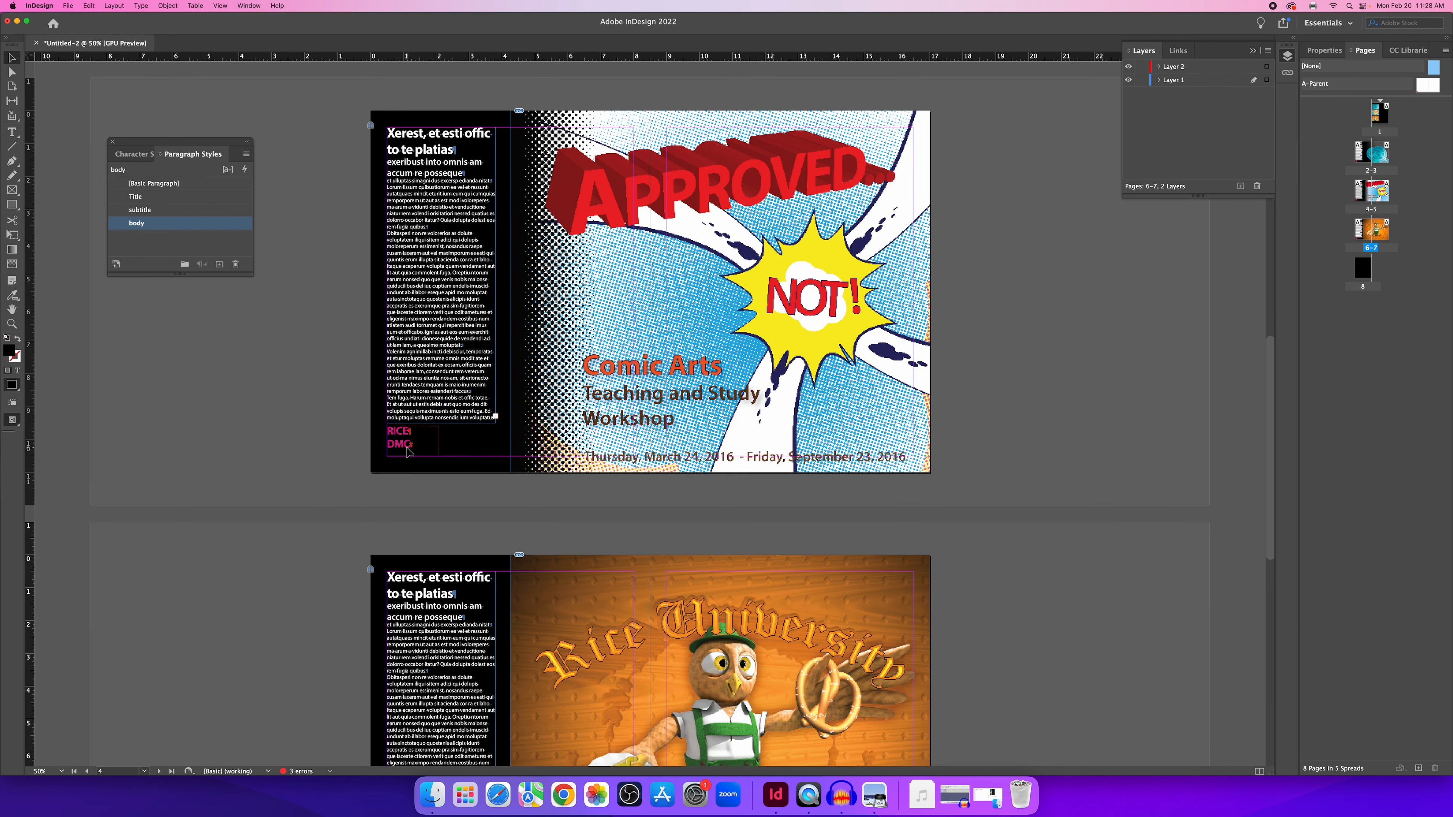
{"action": "scroll", "coordinate": [405, 453], "scroll_direction": "down", "scroll_amount": 4}
{"action": "scroll", "coordinate": [405, 453], "scroll_direction": "down", "scroll_amount": 3}
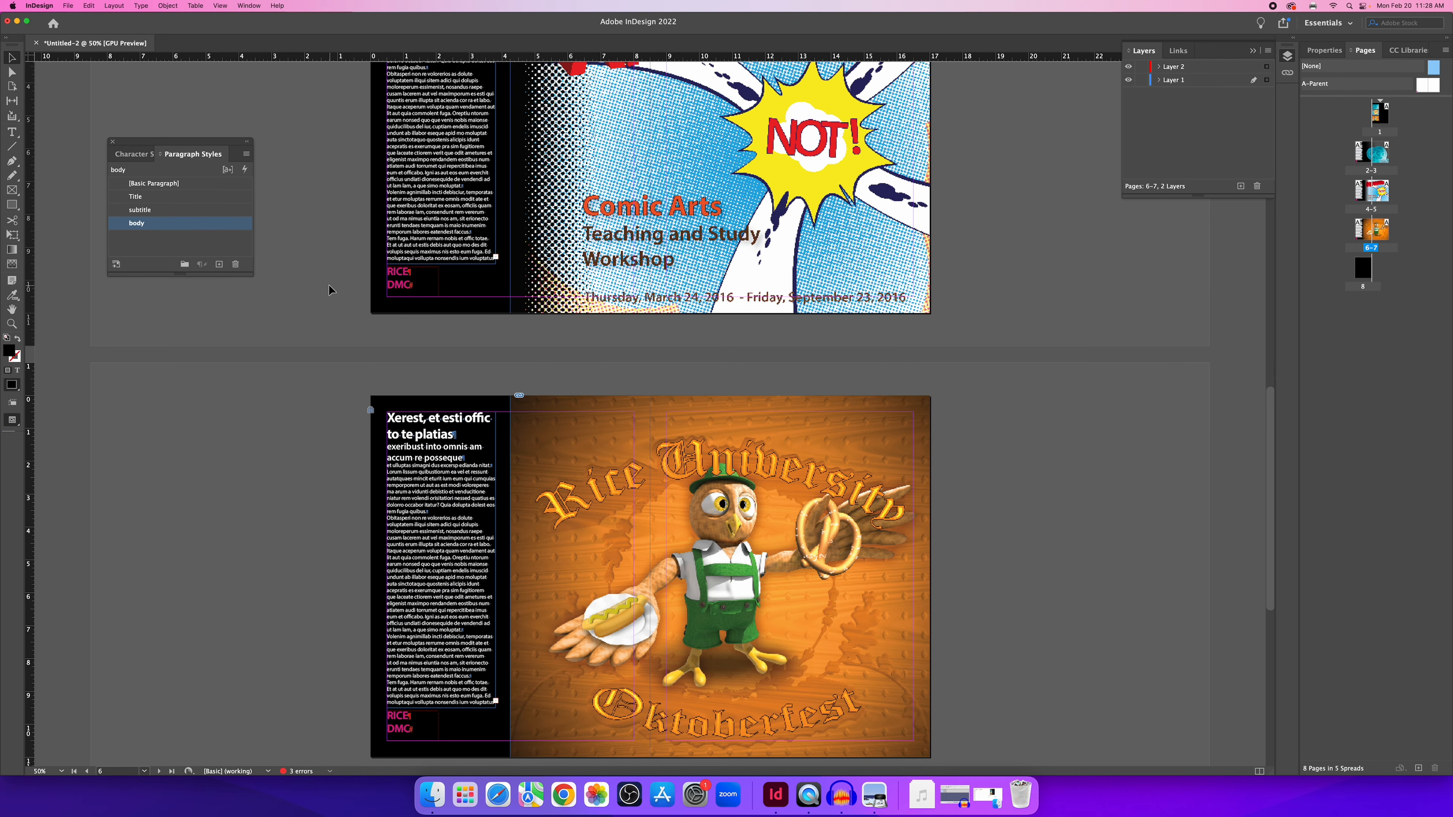
{"action": "left_click", "coordinate": [720, 186]}
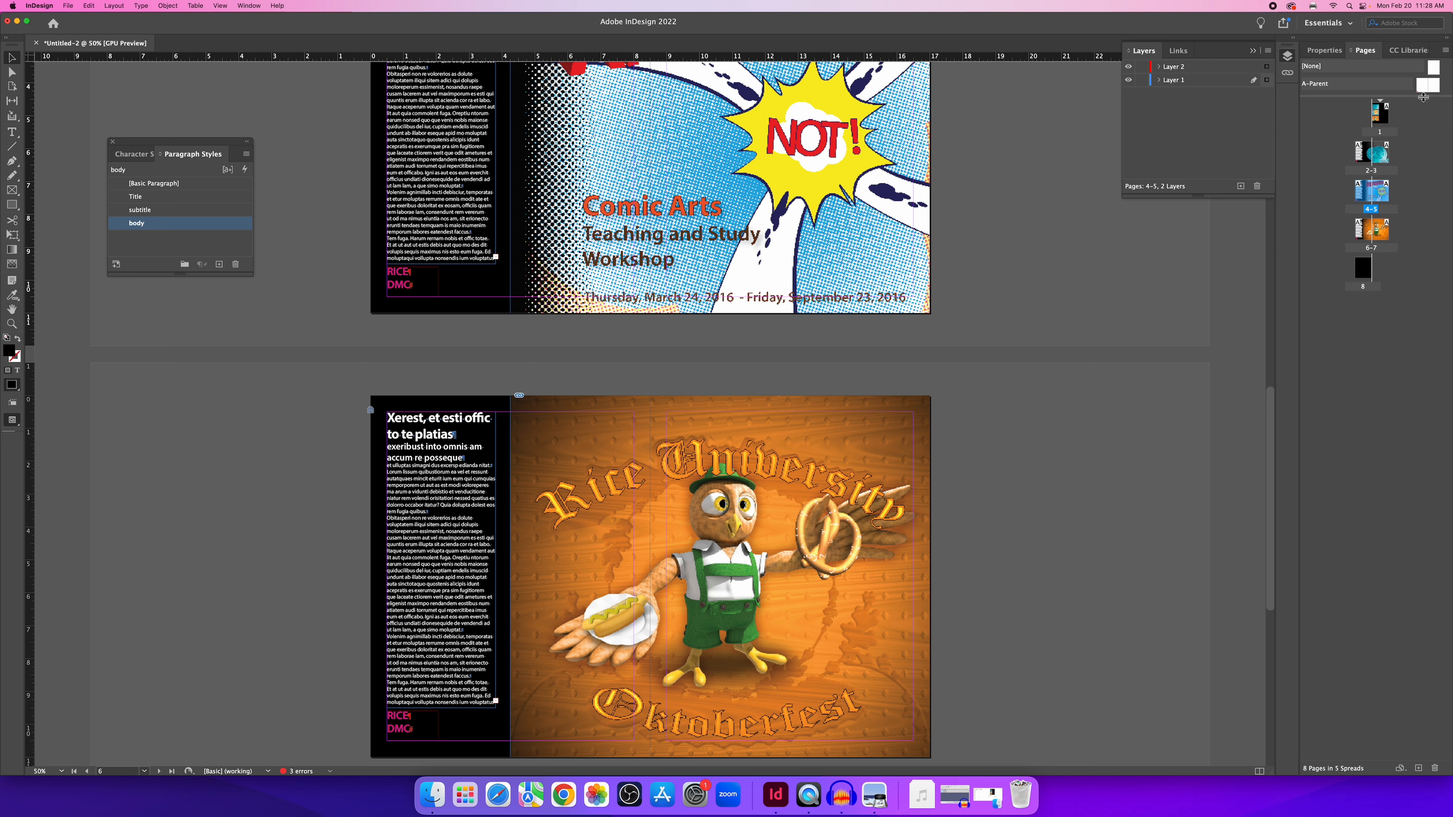
Duplicate both pages of the A-Parent spread into a new B-Parent spread.
{"action": "left_click_drag", "start_coordinate": [1427, 102], "coordinate": [1423, 140]}
{"action": "left_click", "coordinate": [1433, 86]}
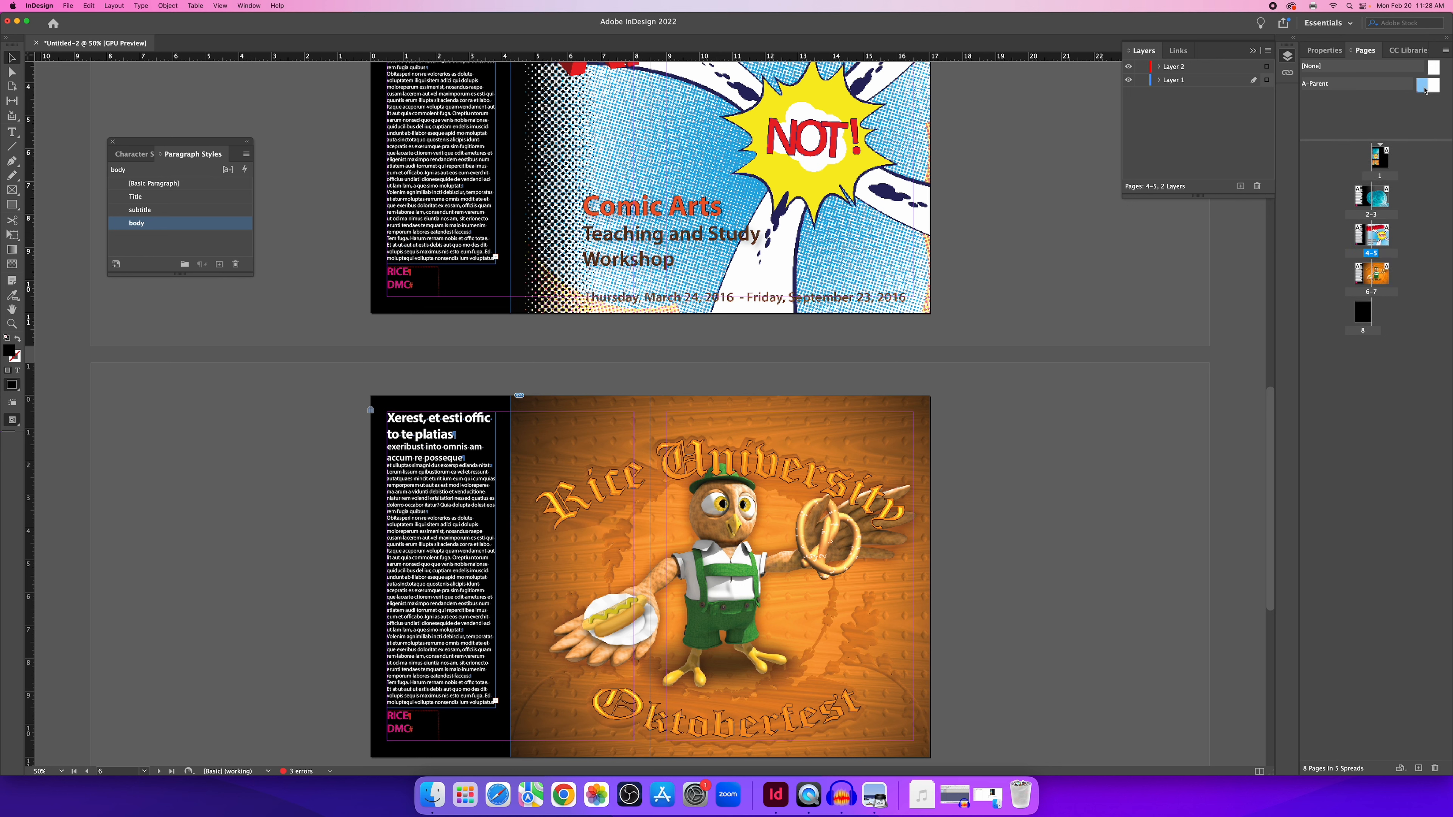
{"action": "left_click", "coordinate": [1436, 89], "text": "shift"}
{"action": "left_click", "coordinate": [1446, 53]}
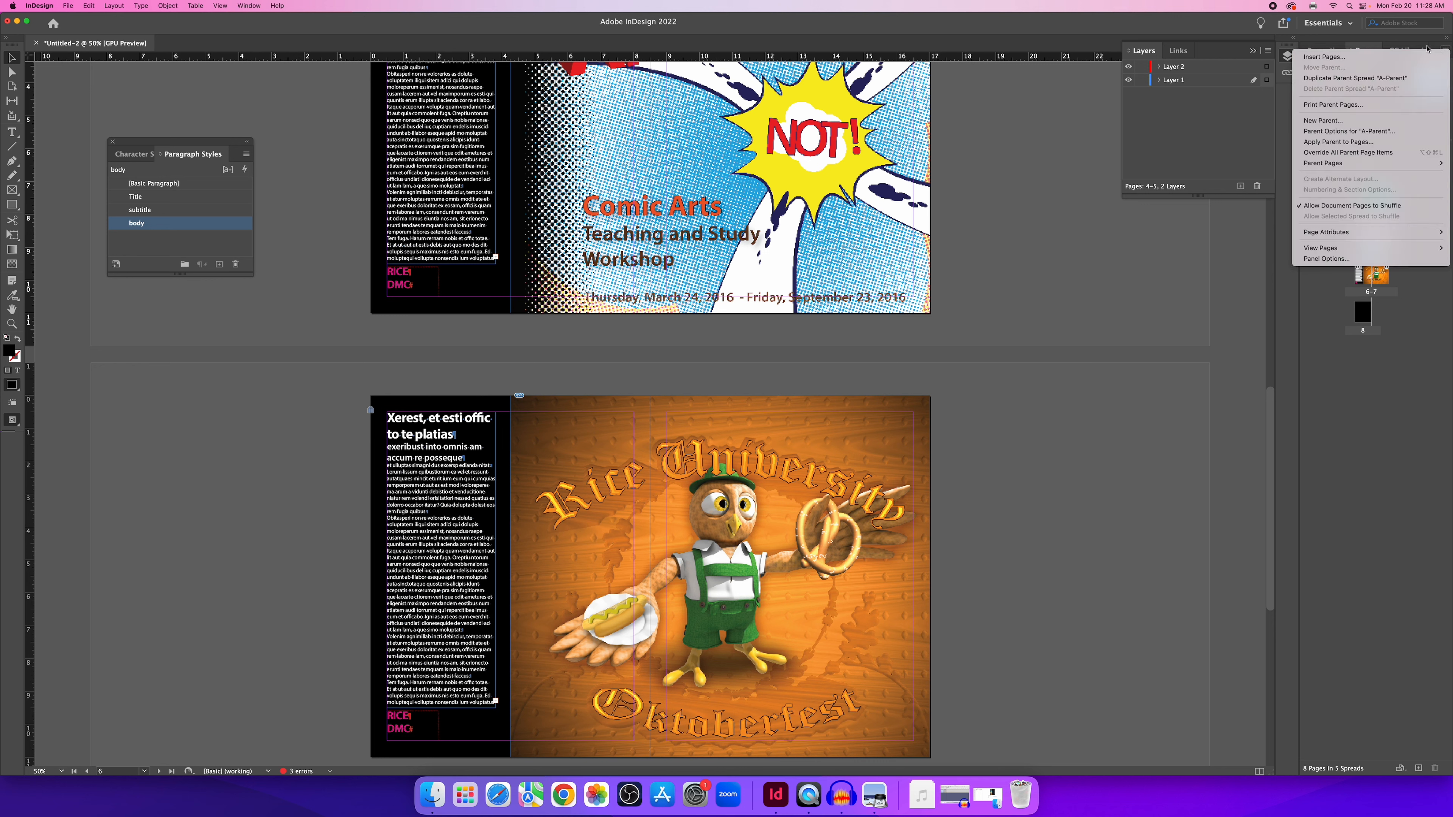
{"action": "left_click", "coordinate": [1446, 53]}
{"action": "left_click", "coordinate": [1439, 53]}
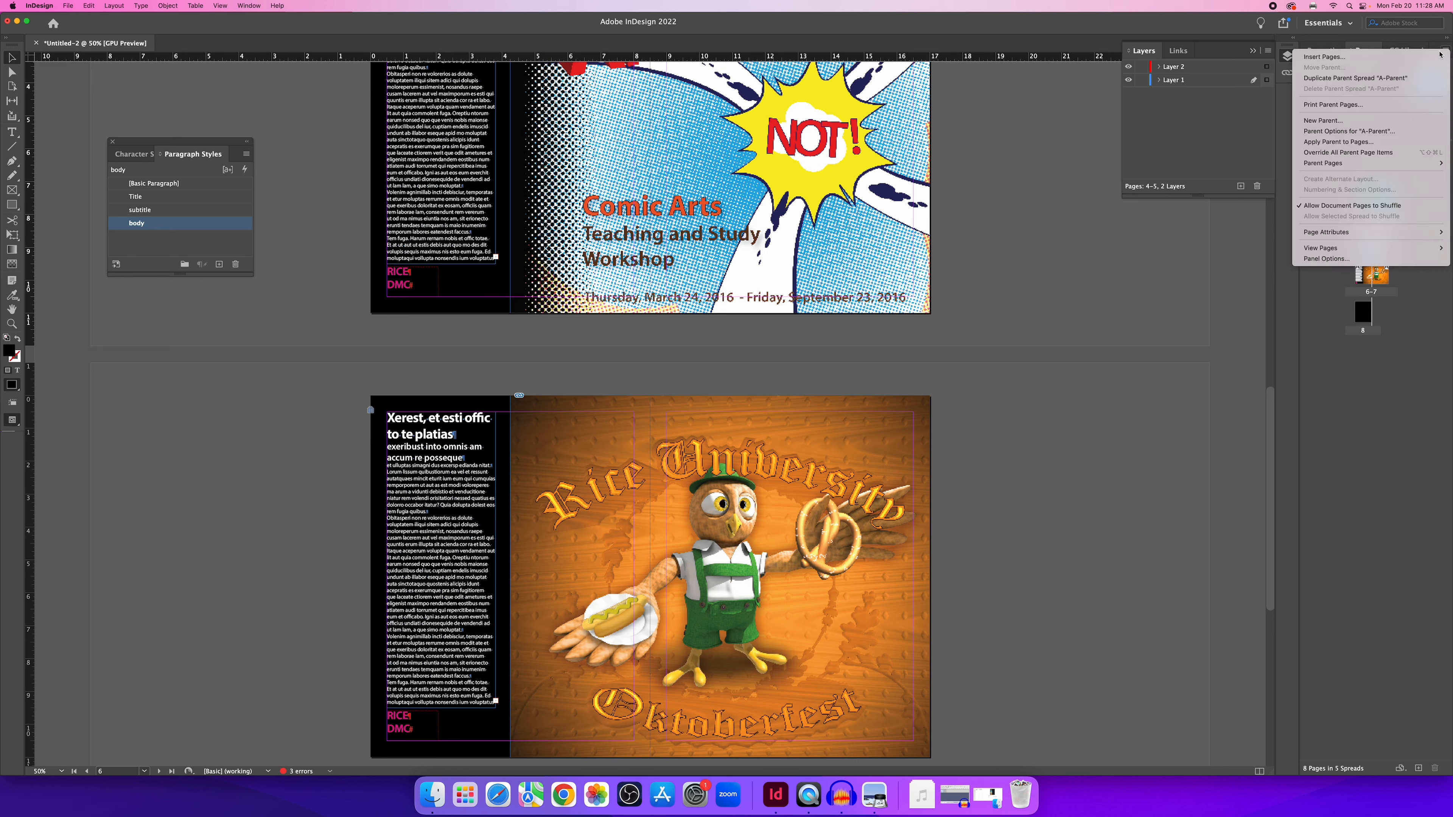
{"action": "left_click", "coordinate": [1338, 82]}
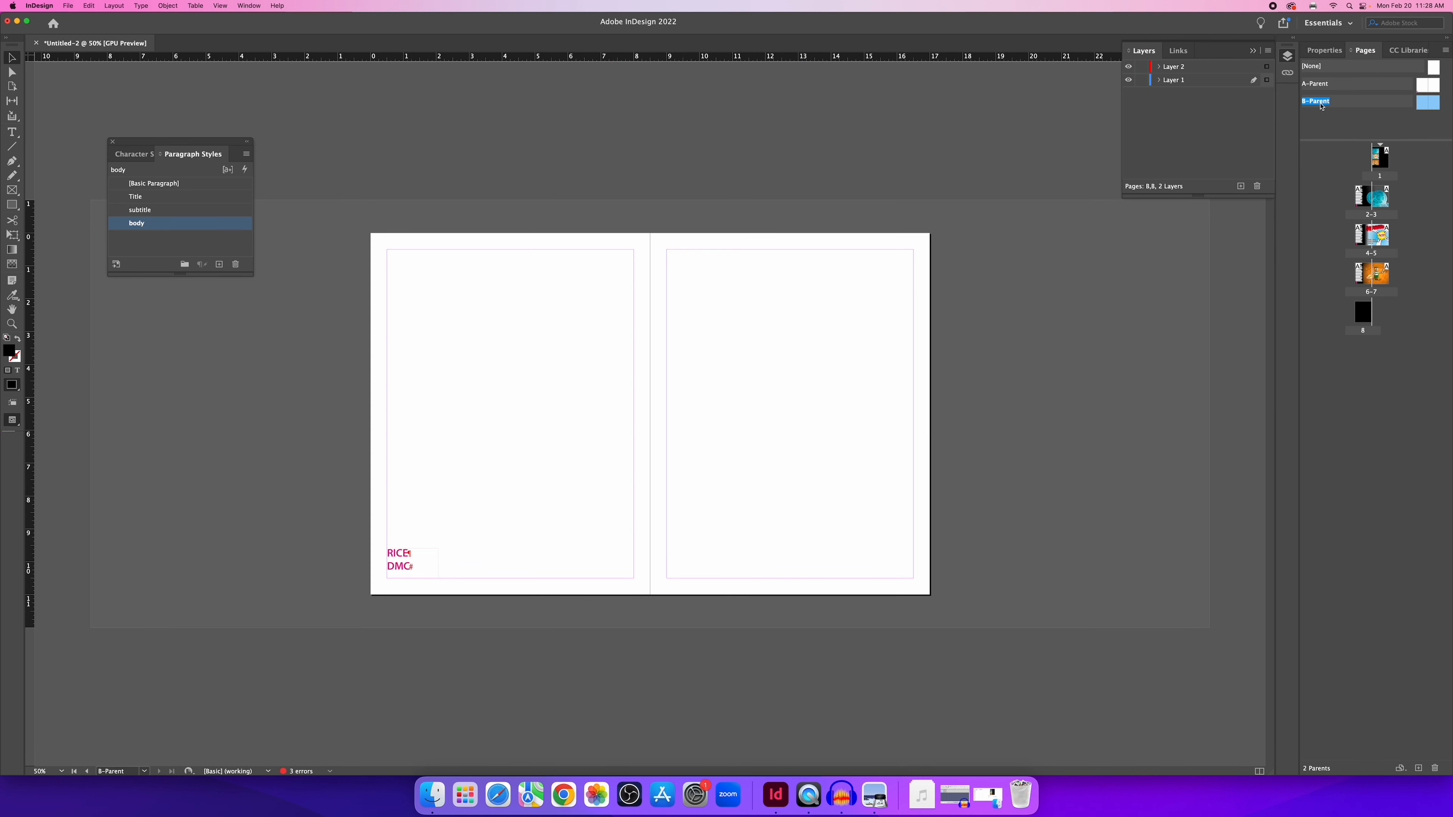
Zoom in on B-Parent and select both the RICE and DMC text lines.
{"action": "key", "text": "super+1"}
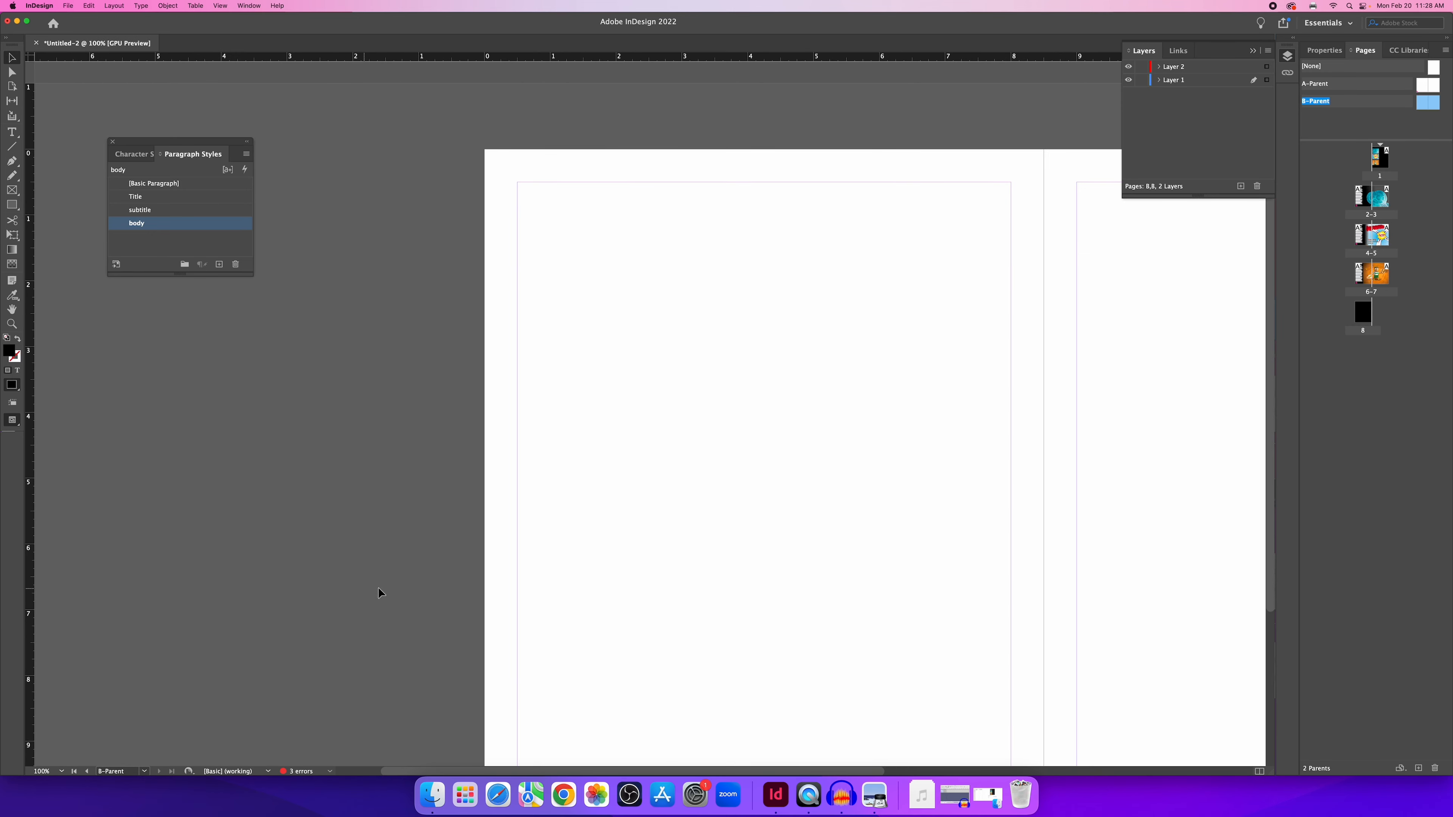
{"action": "scroll", "coordinate": [629, 612], "scroll_direction": "down", "scroll_amount": 5}
{"action": "scroll", "coordinate": [622, 623], "scroll_direction": "up", "scroll_amount": 1}
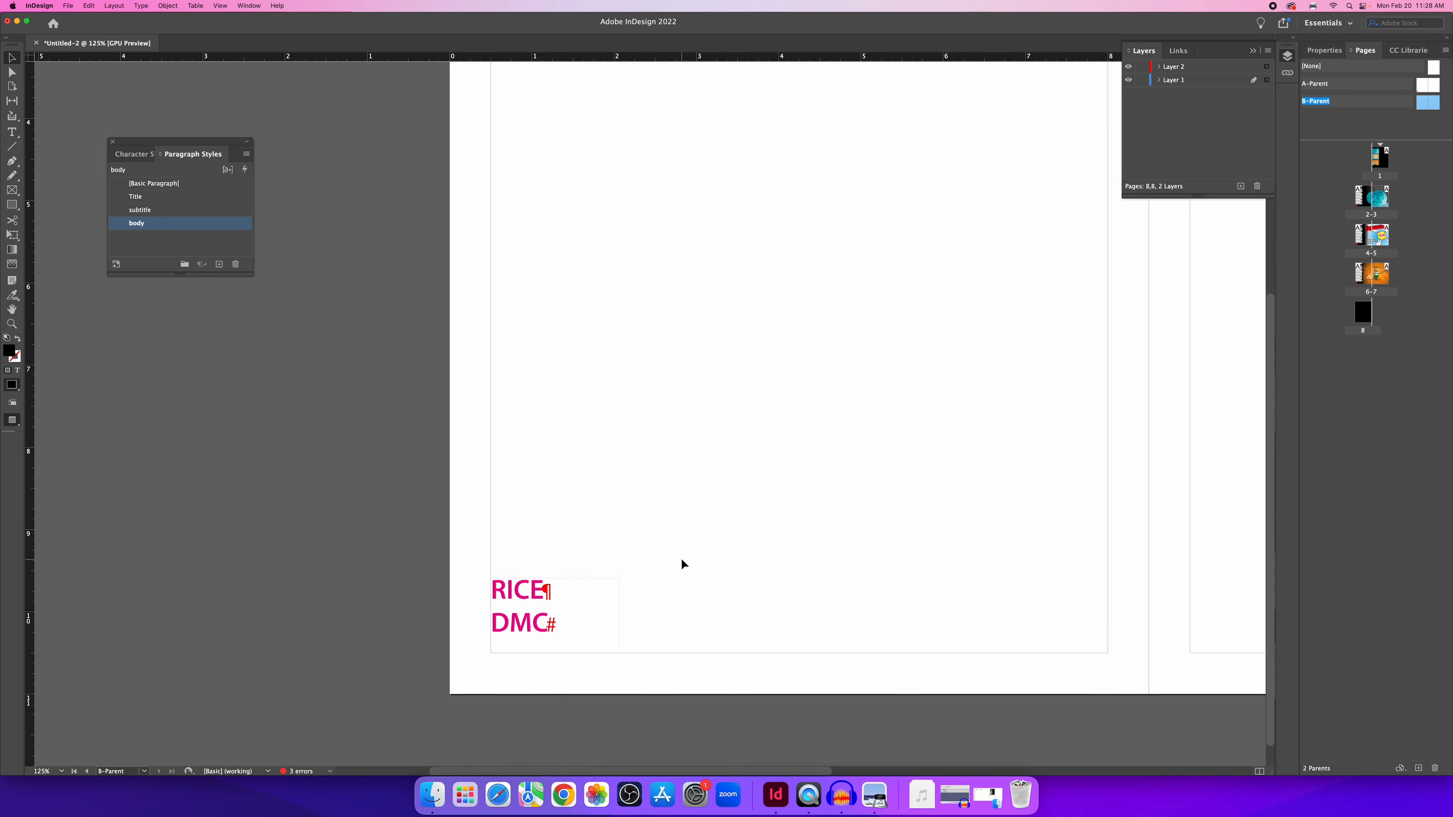
{"action": "double_click", "coordinate": [527, 619]}
{"action": "double_click", "coordinate": [529, 620]}
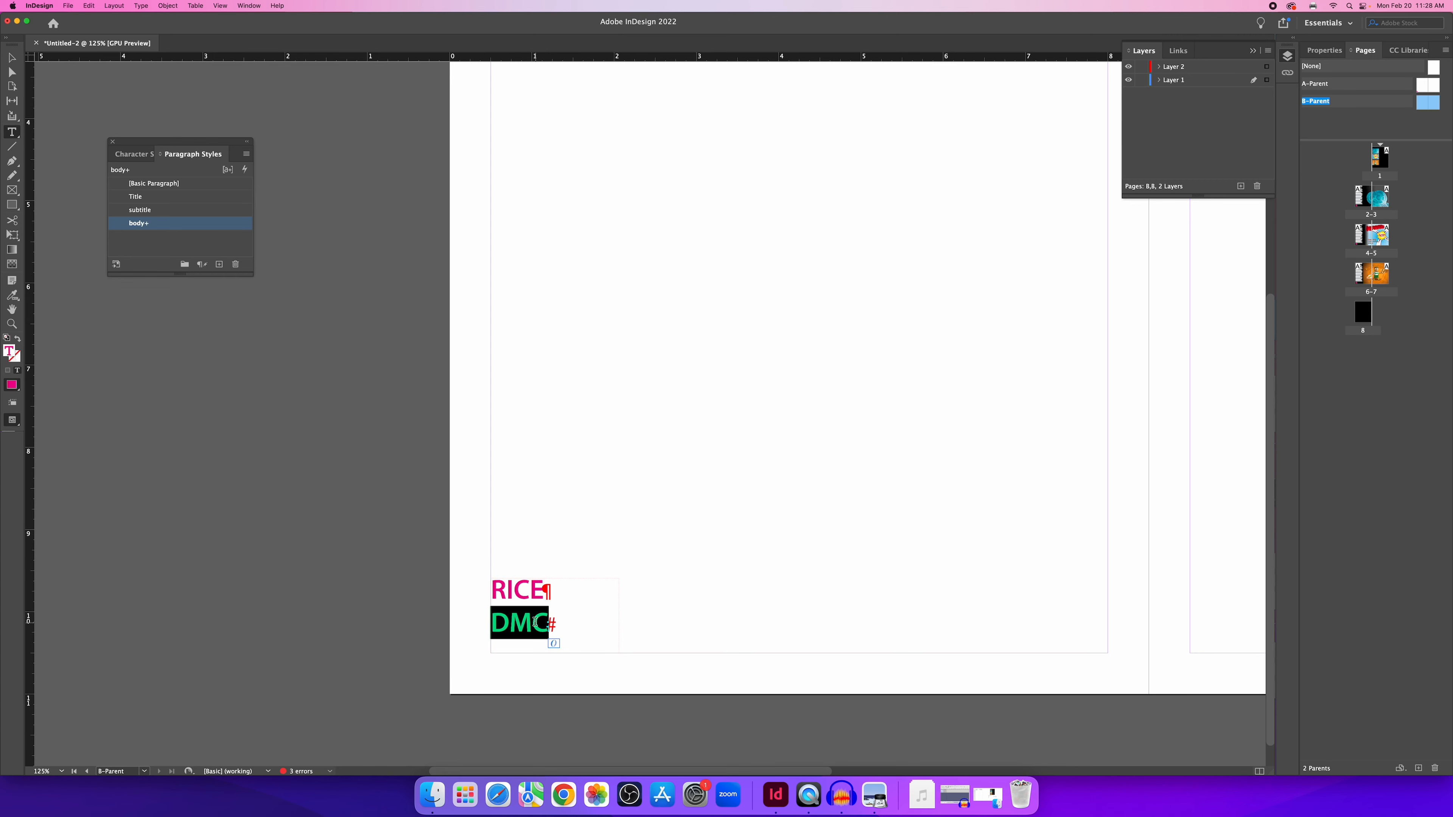
{"action": "left_click", "coordinate": [541, 624]}
{"action": "left_click_drag", "start_coordinate": [542, 624], "coordinate": [455, 571]}
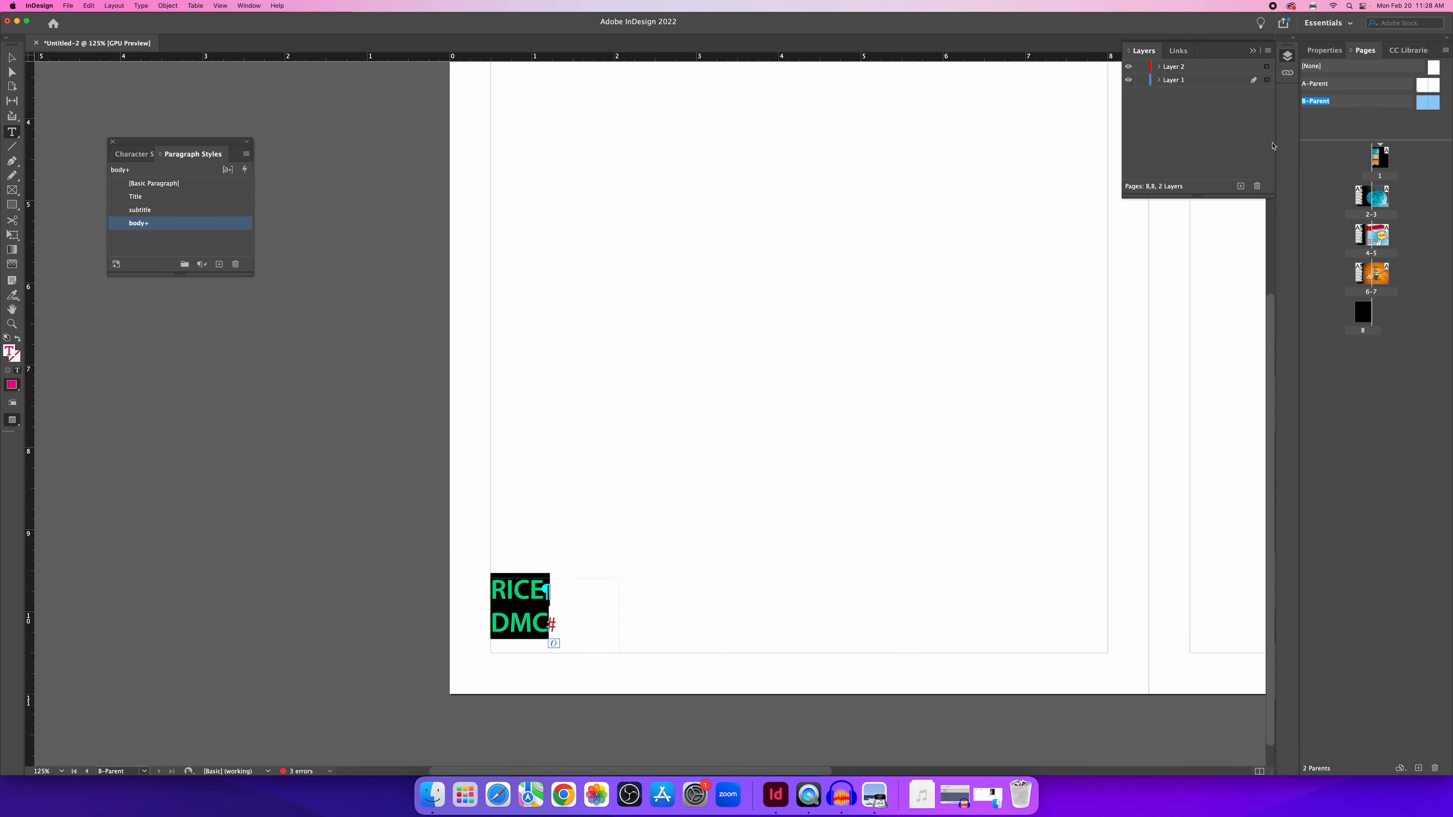
Fill the selected RICE DMC text with the yellow C=0 M=0 Y=100 swatch.
{"action": "left_click", "coordinate": [1334, 55]}
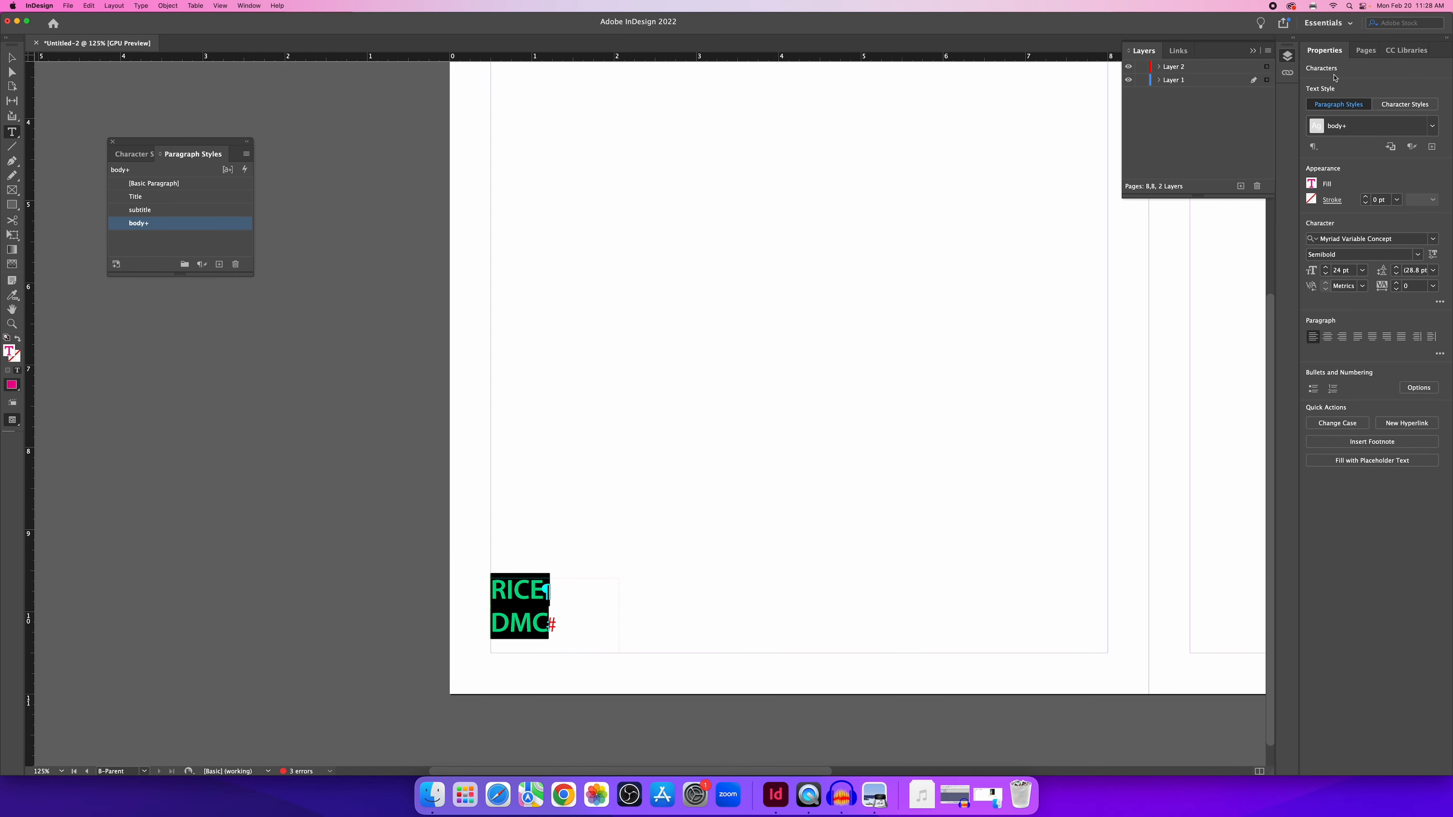
{"action": "left_click", "coordinate": [1315, 187]}
{"action": "left_click", "coordinate": [1217, 341]}
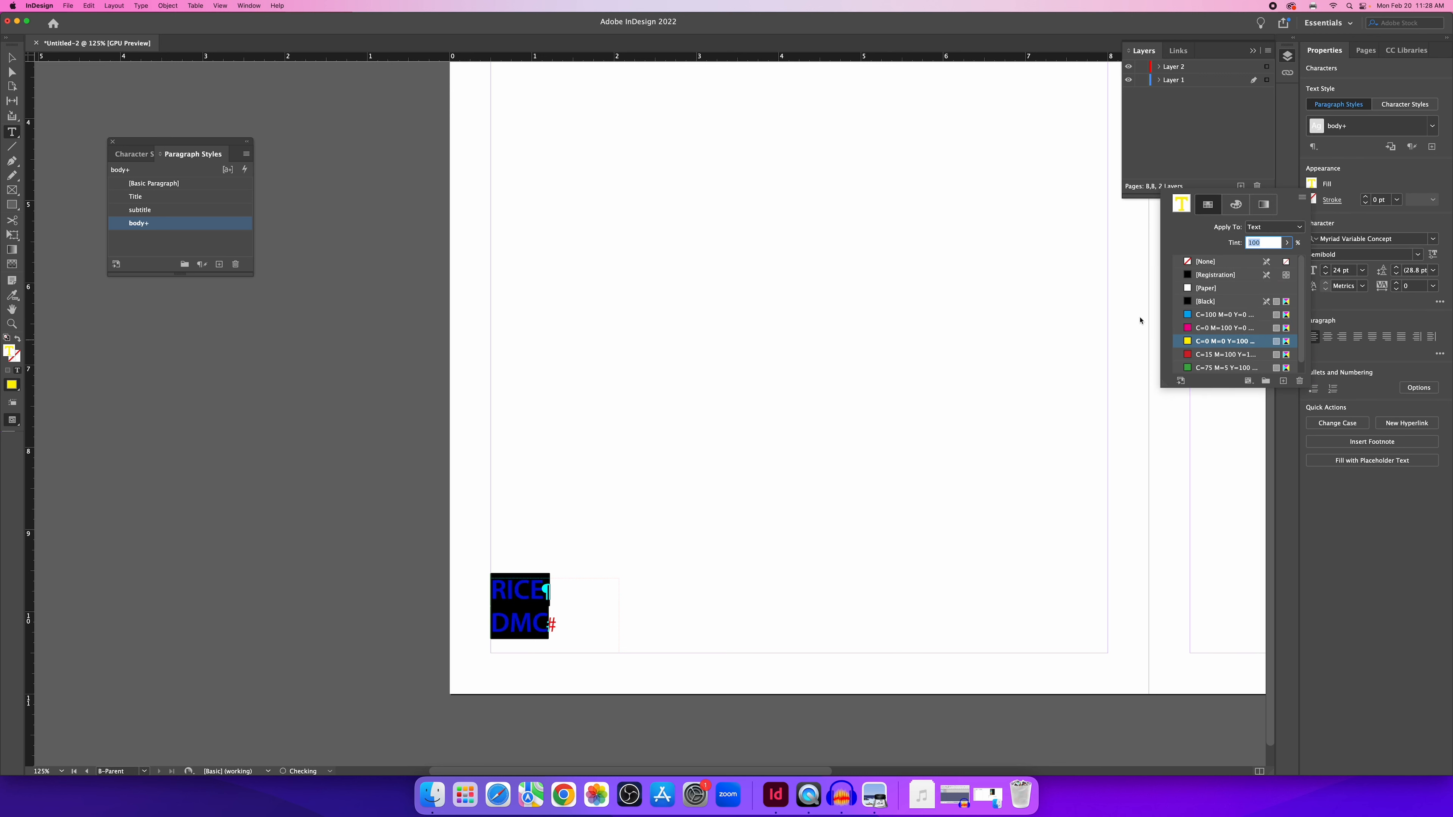
{"action": "left_click", "coordinate": [12, 58]}
{"action": "left_click", "coordinate": [670, 313]}
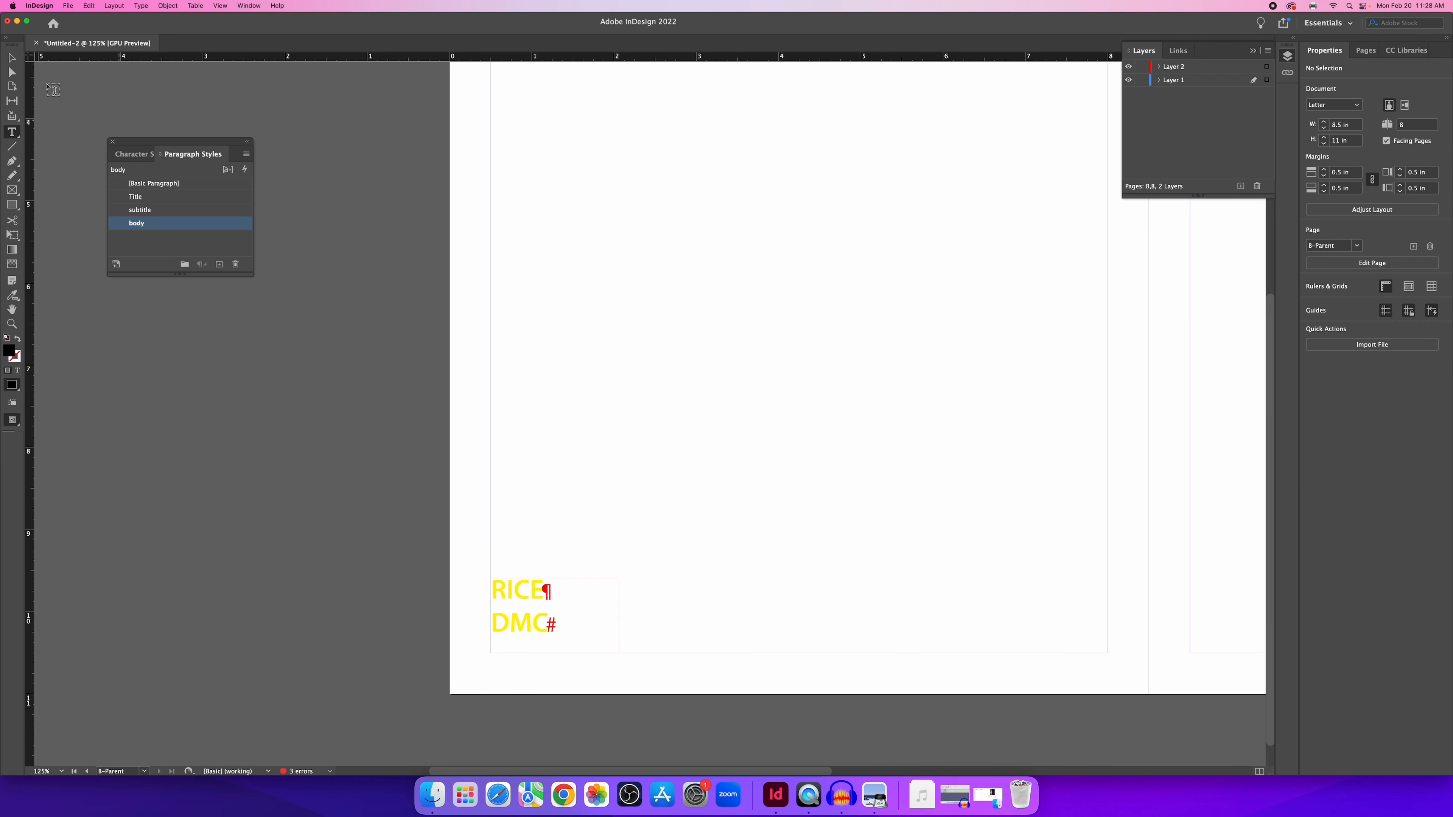
{"action": "left_click", "coordinate": [15, 59]}
{"action": "left_click", "coordinate": [1366, 51]}
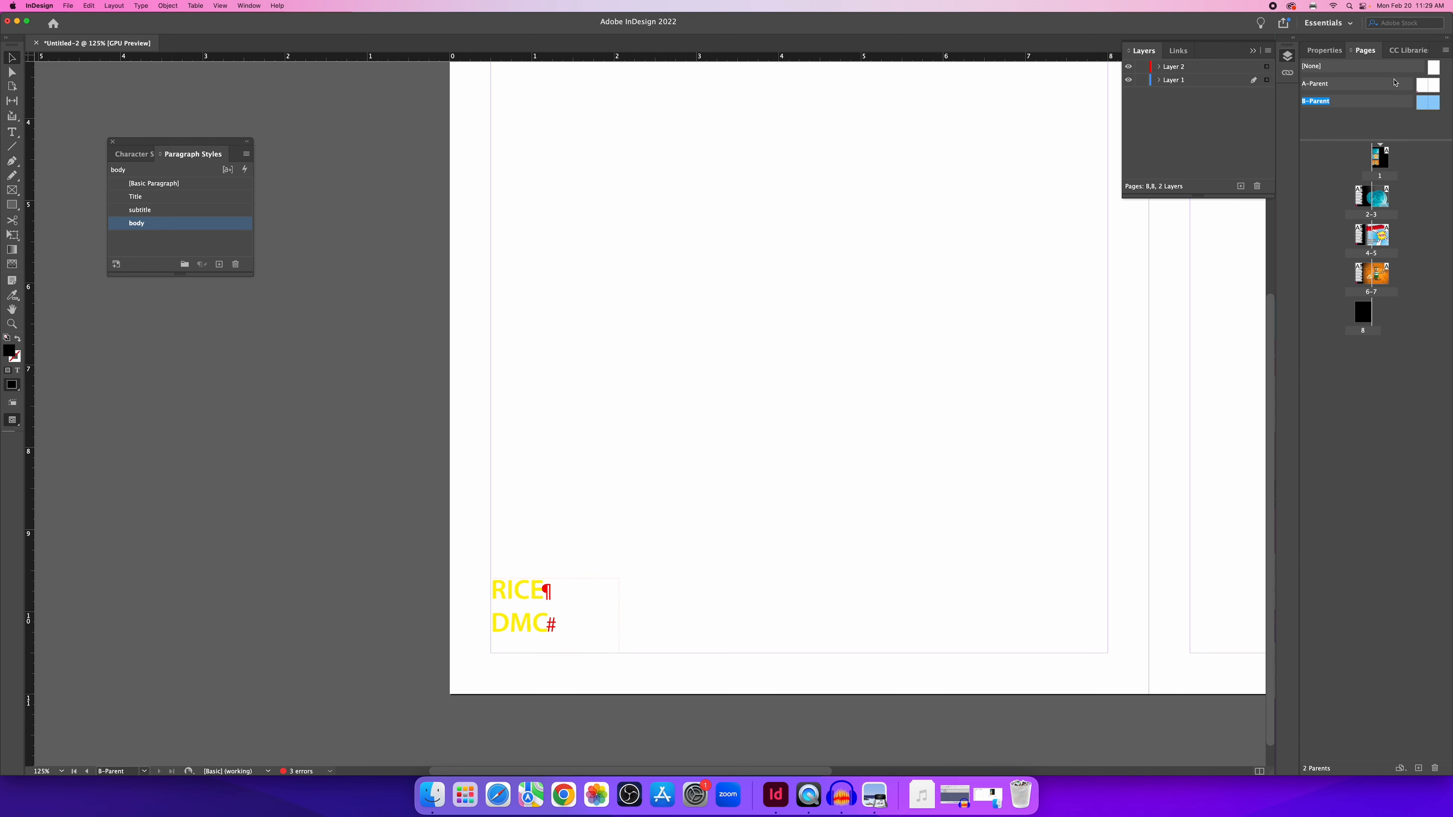
Rename the B-Parent spread to B-Yellow in Parent Options, then select A-Parent.
{"action": "left_click", "coordinate": [1446, 51]}
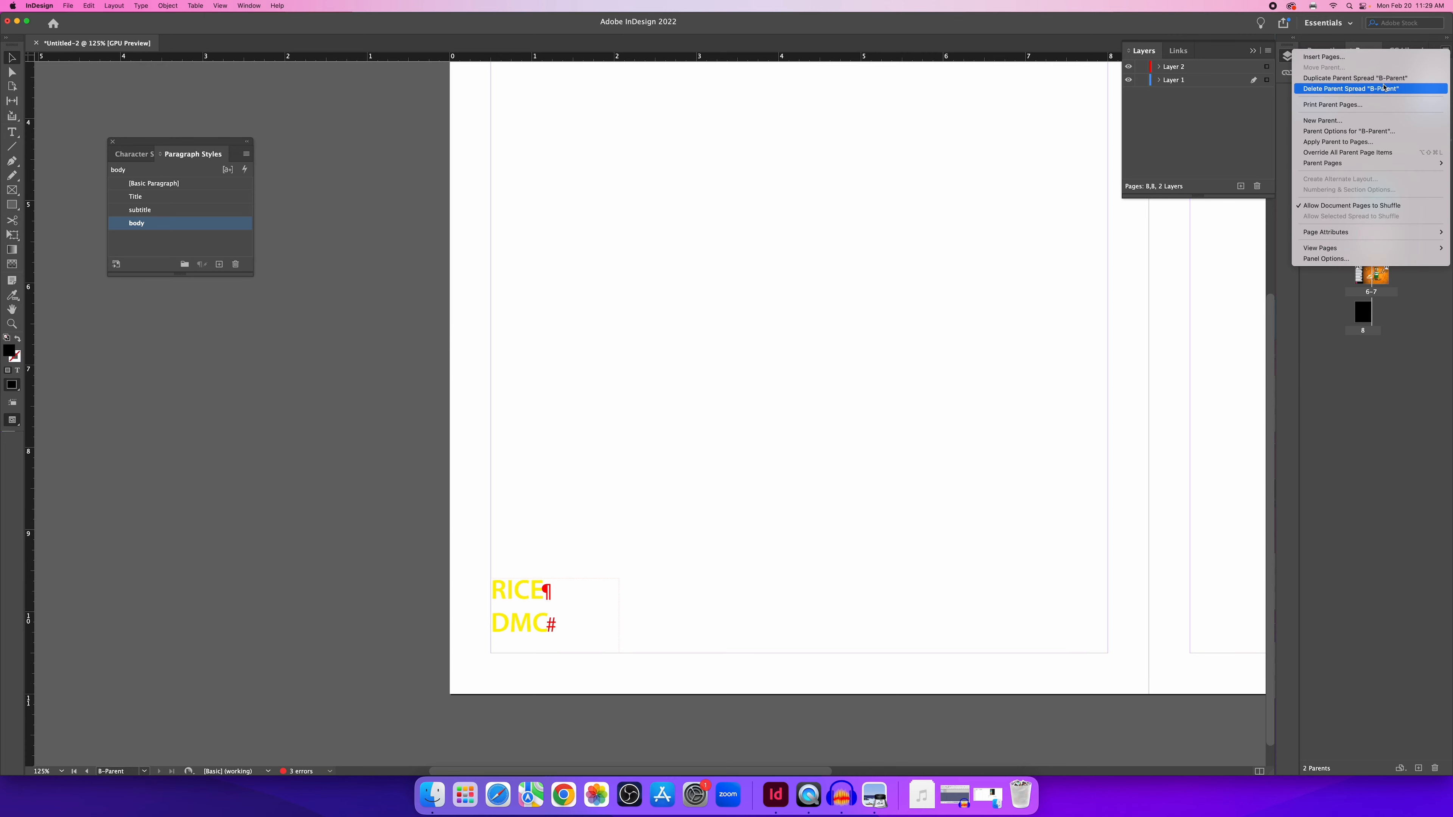
{"action": "left_click", "coordinate": [1339, 133]}
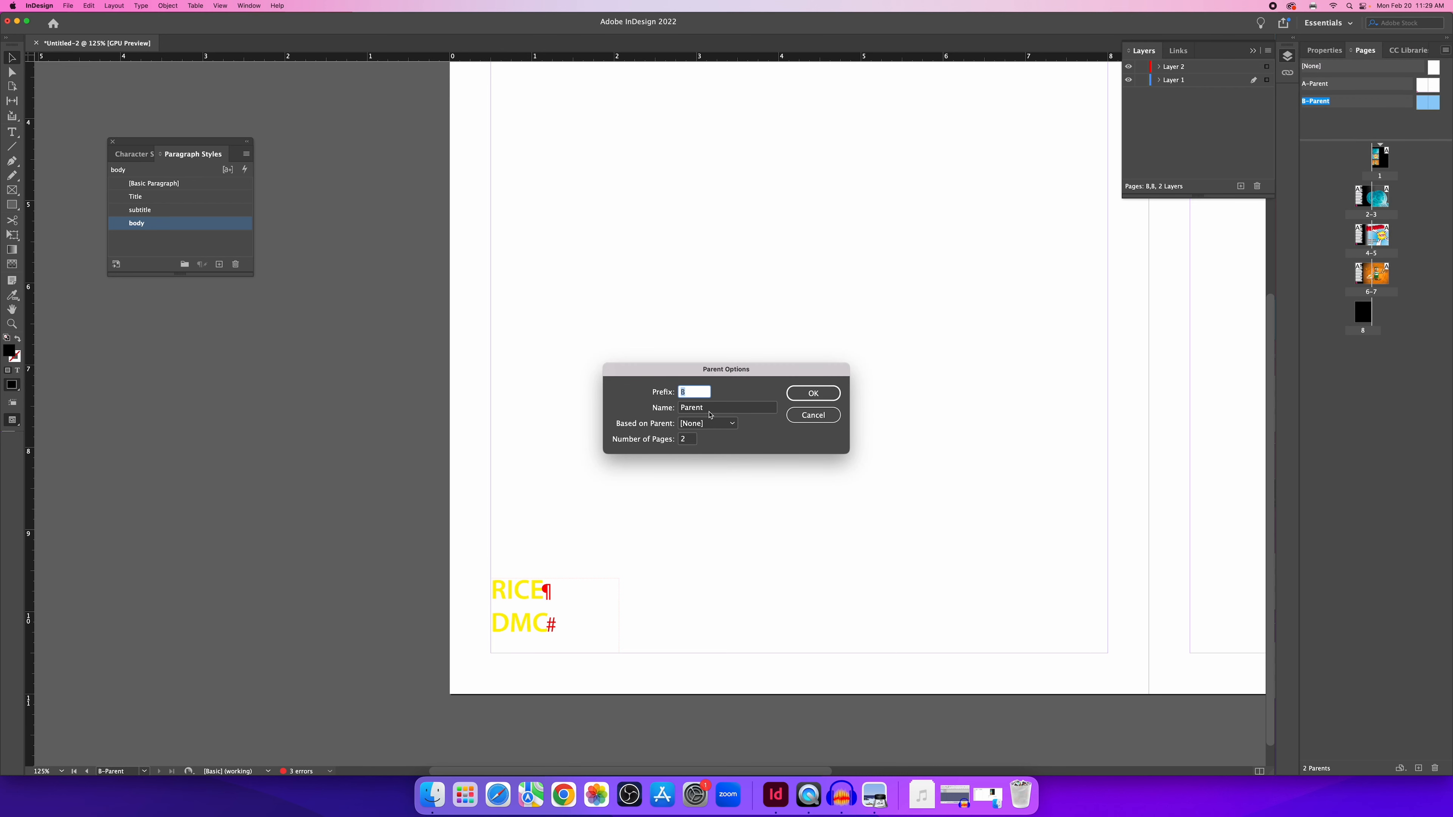
{"action": "key", "text": "Tab"}
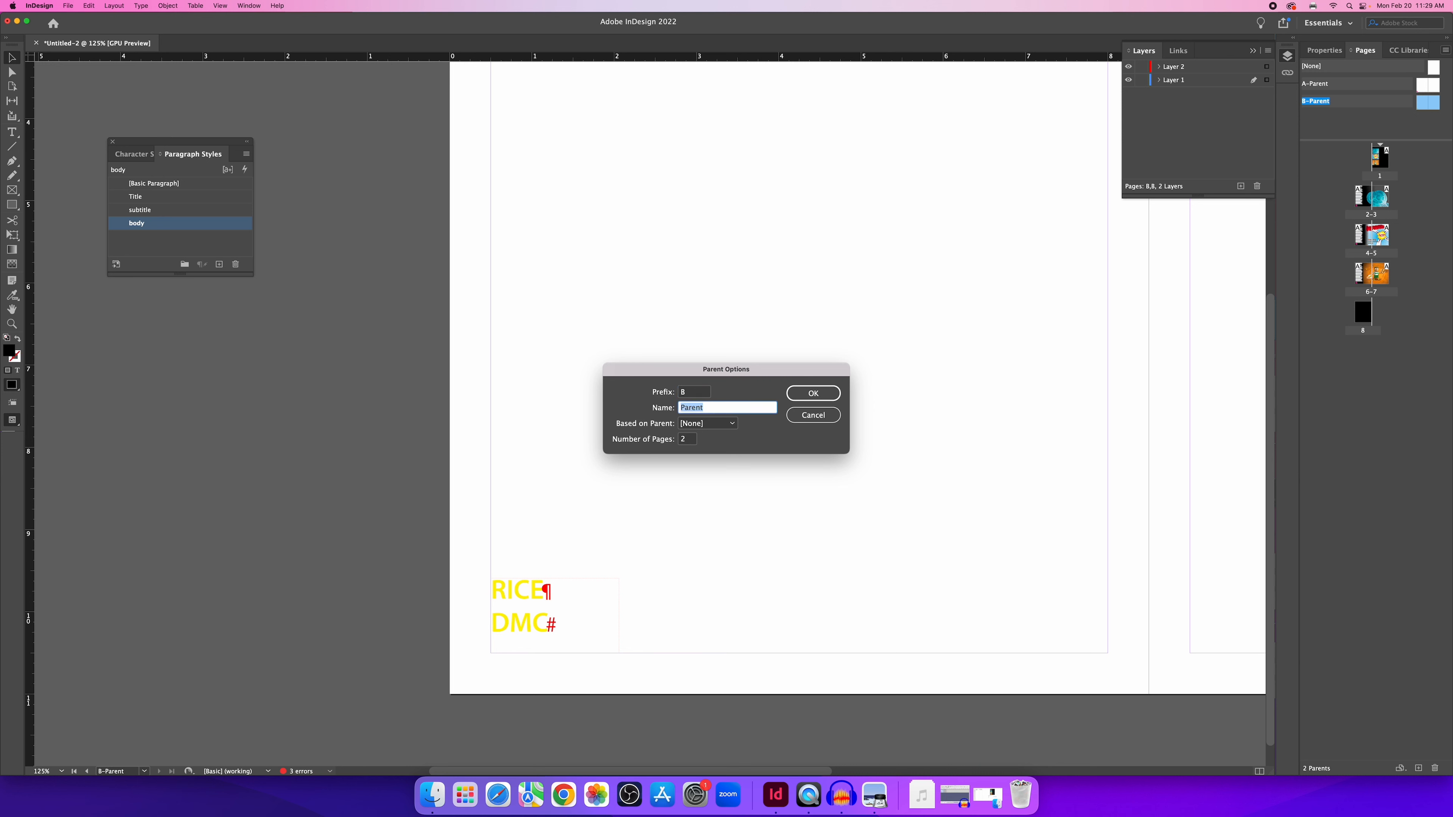
{"action": "type", "text": "Yellow"}
{"action": "left_click", "coordinate": [836, 396]}
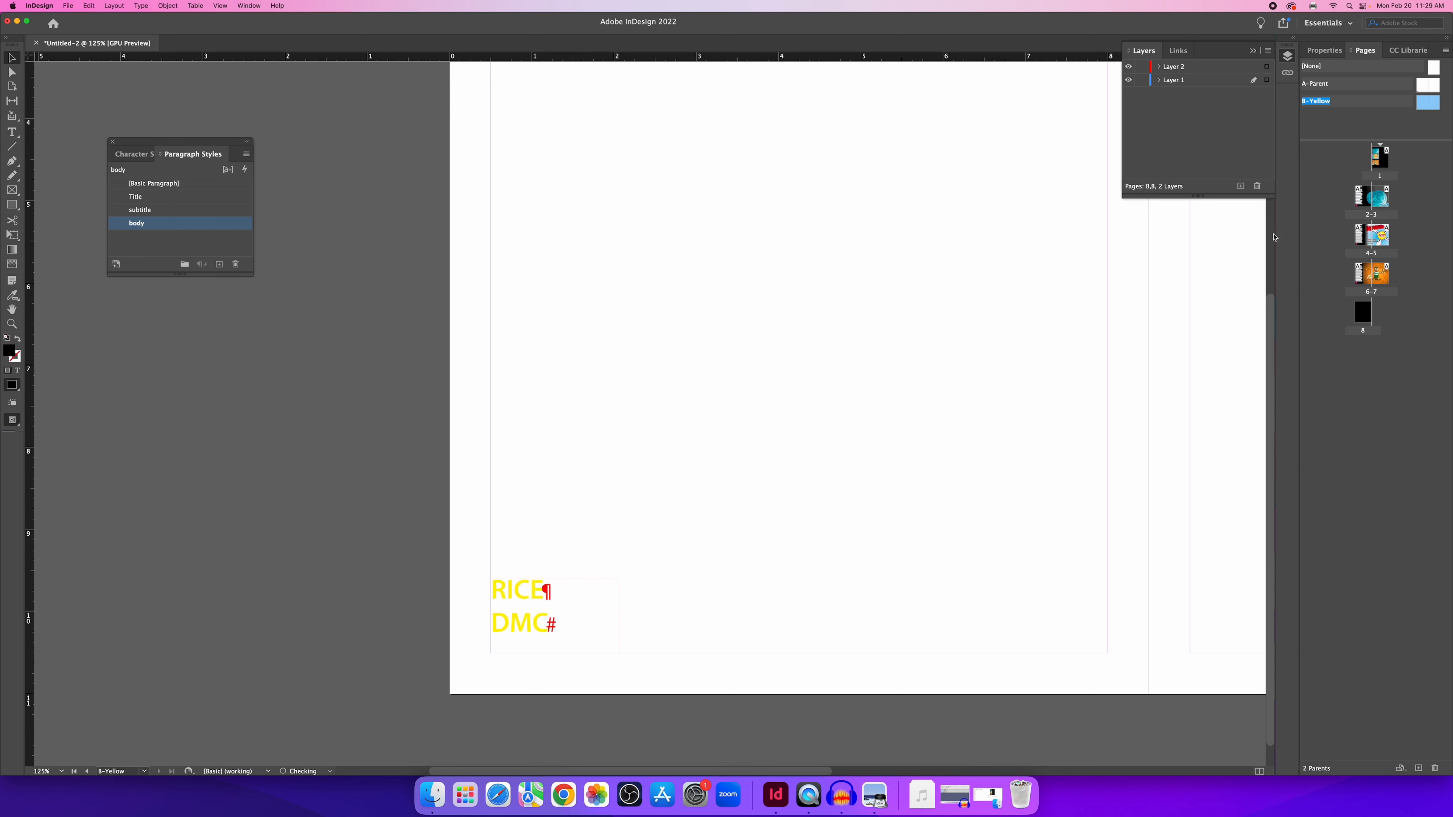
{"action": "left_click", "coordinate": [1350, 87]}
Rename A-Parent to A-pink, then return to spread 2-3 zoomed out.
{"action": "double_click", "coordinate": [1424, 87]}
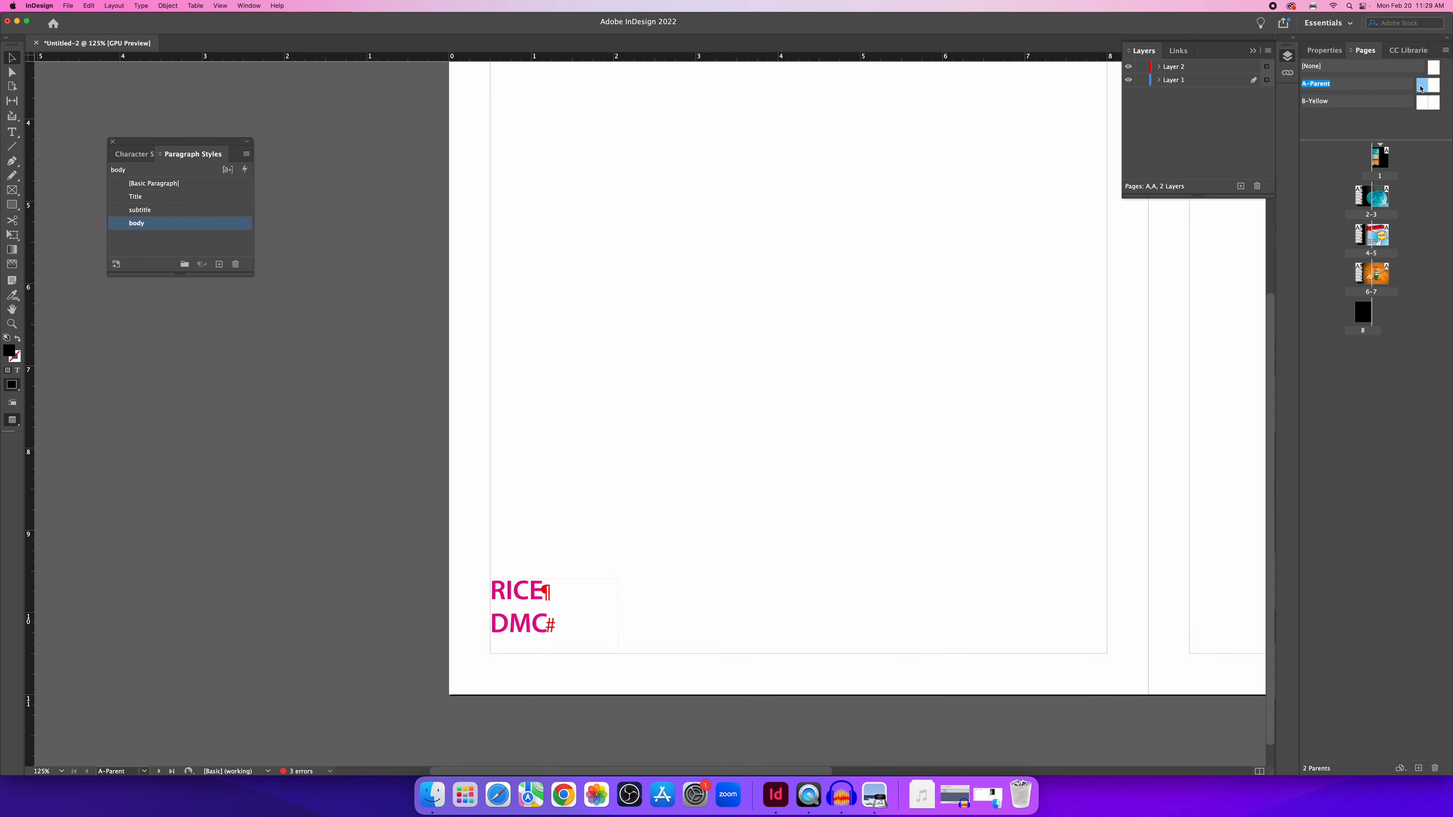
{"action": "left_click", "coordinate": [1446, 50]}
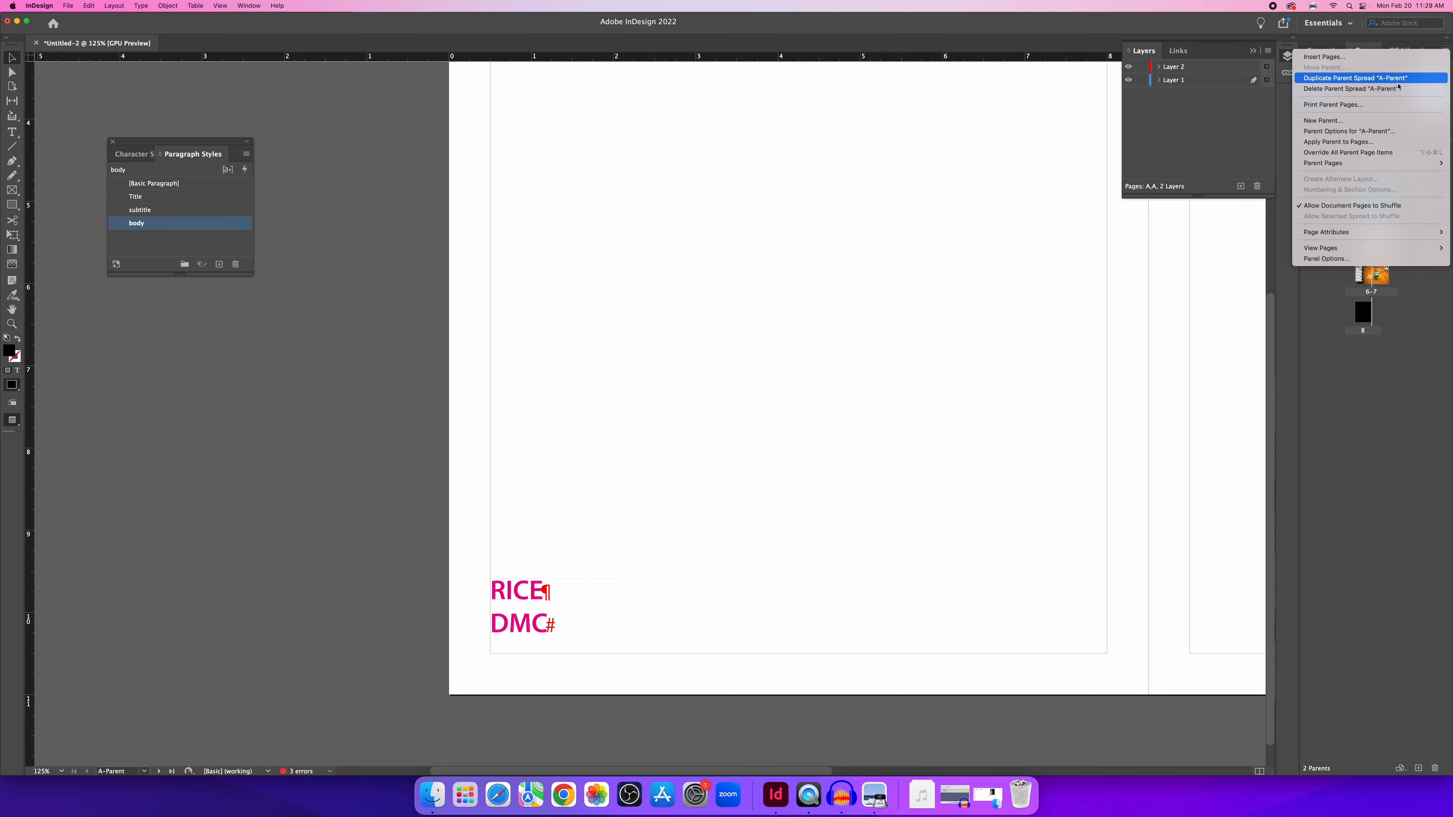
{"action": "left_click", "coordinate": [1346, 131]}
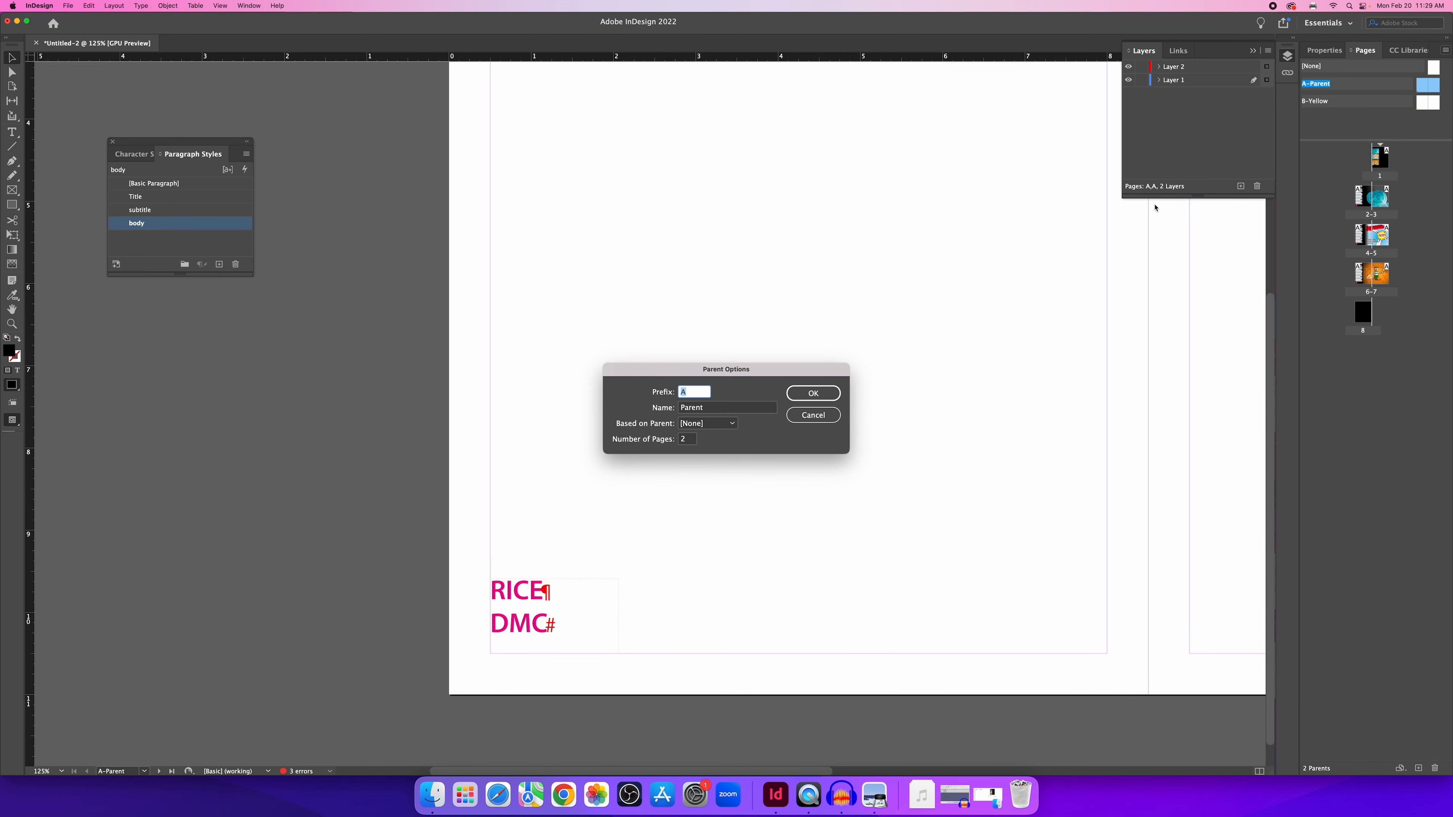
{"action": "key", "text": "Tab"}
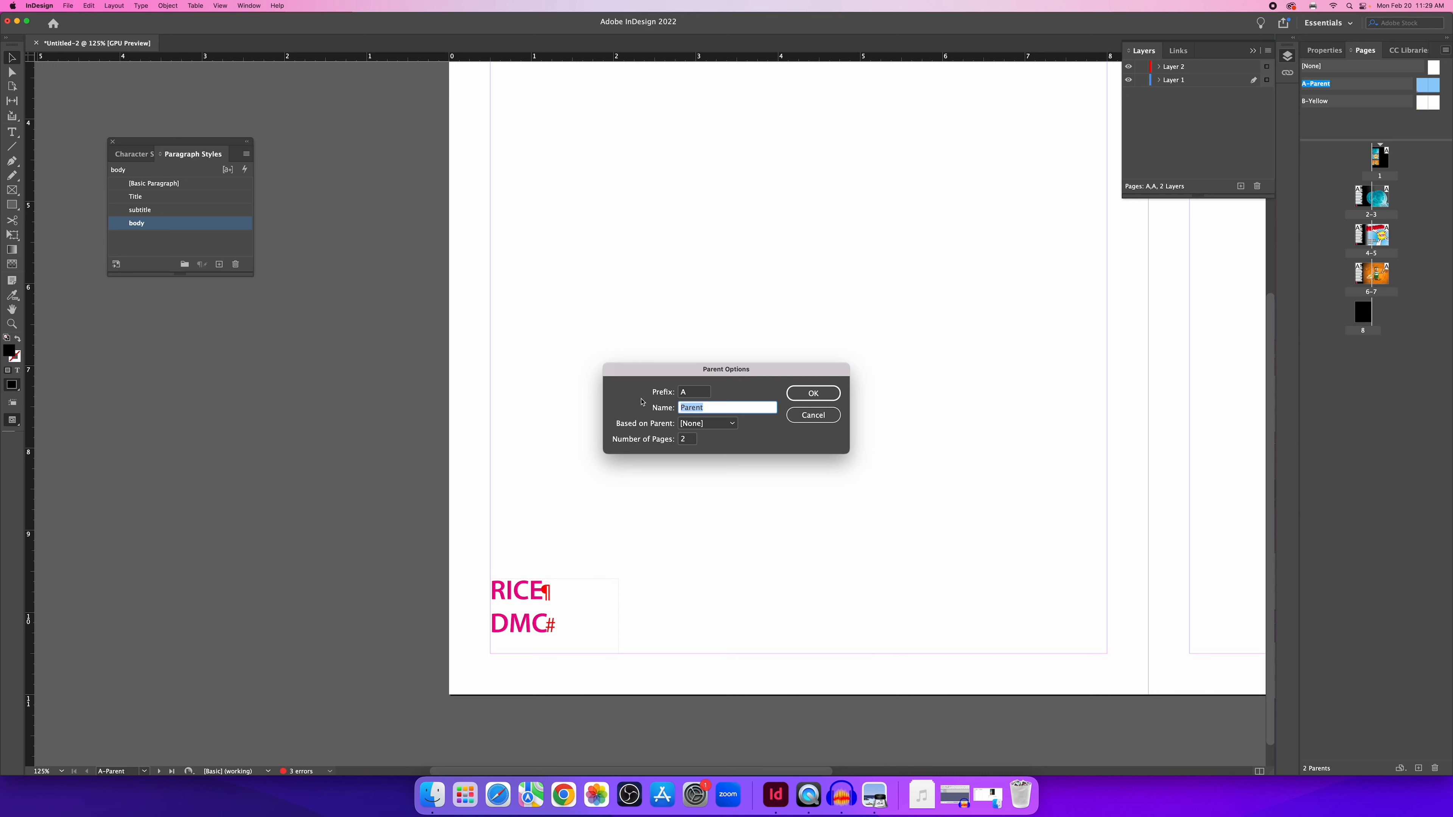
{"action": "type", "text": "pink"}
{"action": "left_click", "coordinate": [813, 394]}
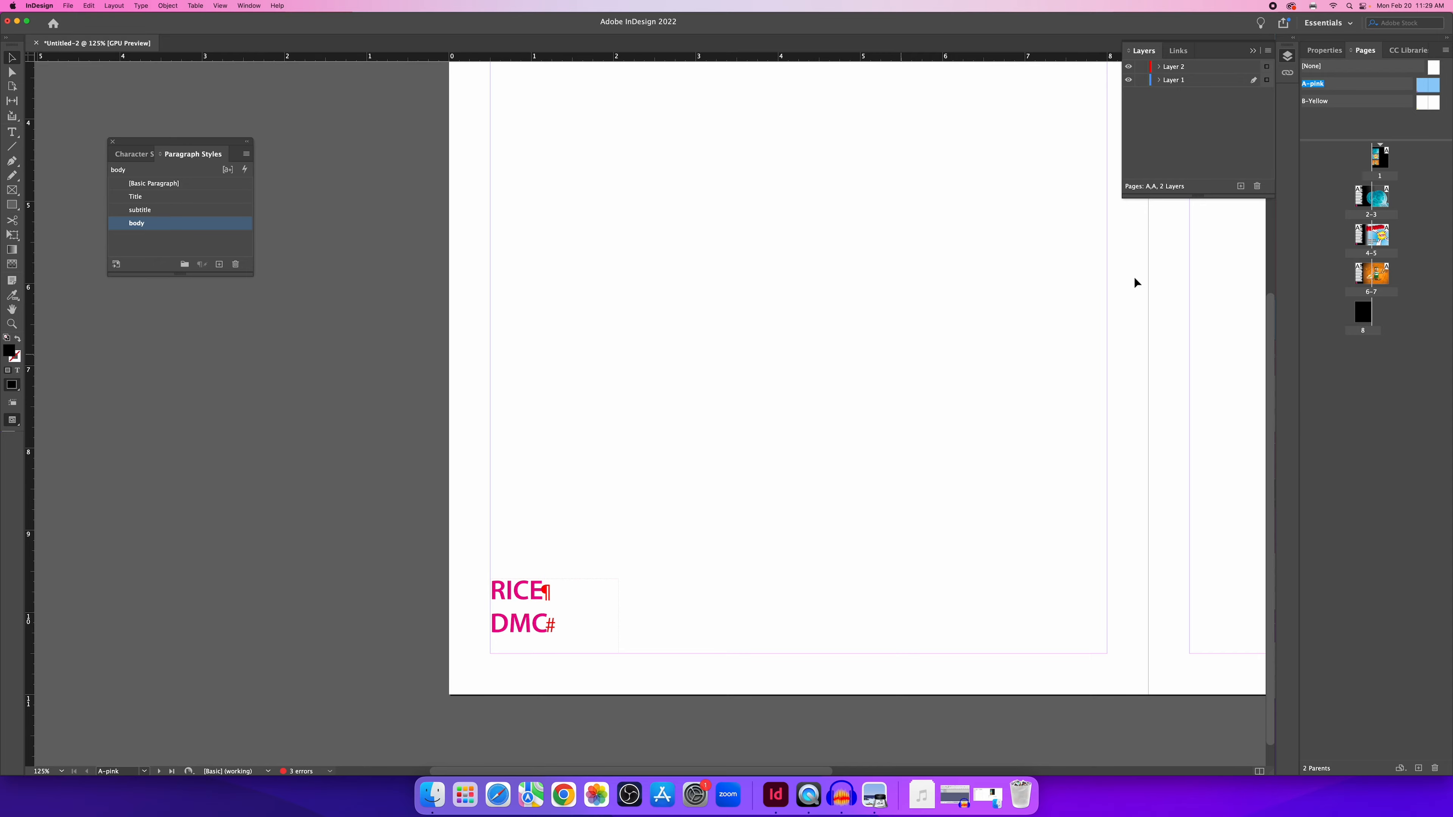
{"action": "double_click", "coordinate": [1363, 202]}
{"action": "key", "text": "super+minus"}
{"action": "key", "text": "super+minus"}
{"action": "key", "text": "super+minus"}
{"action": "key", "text": "super+minus"}
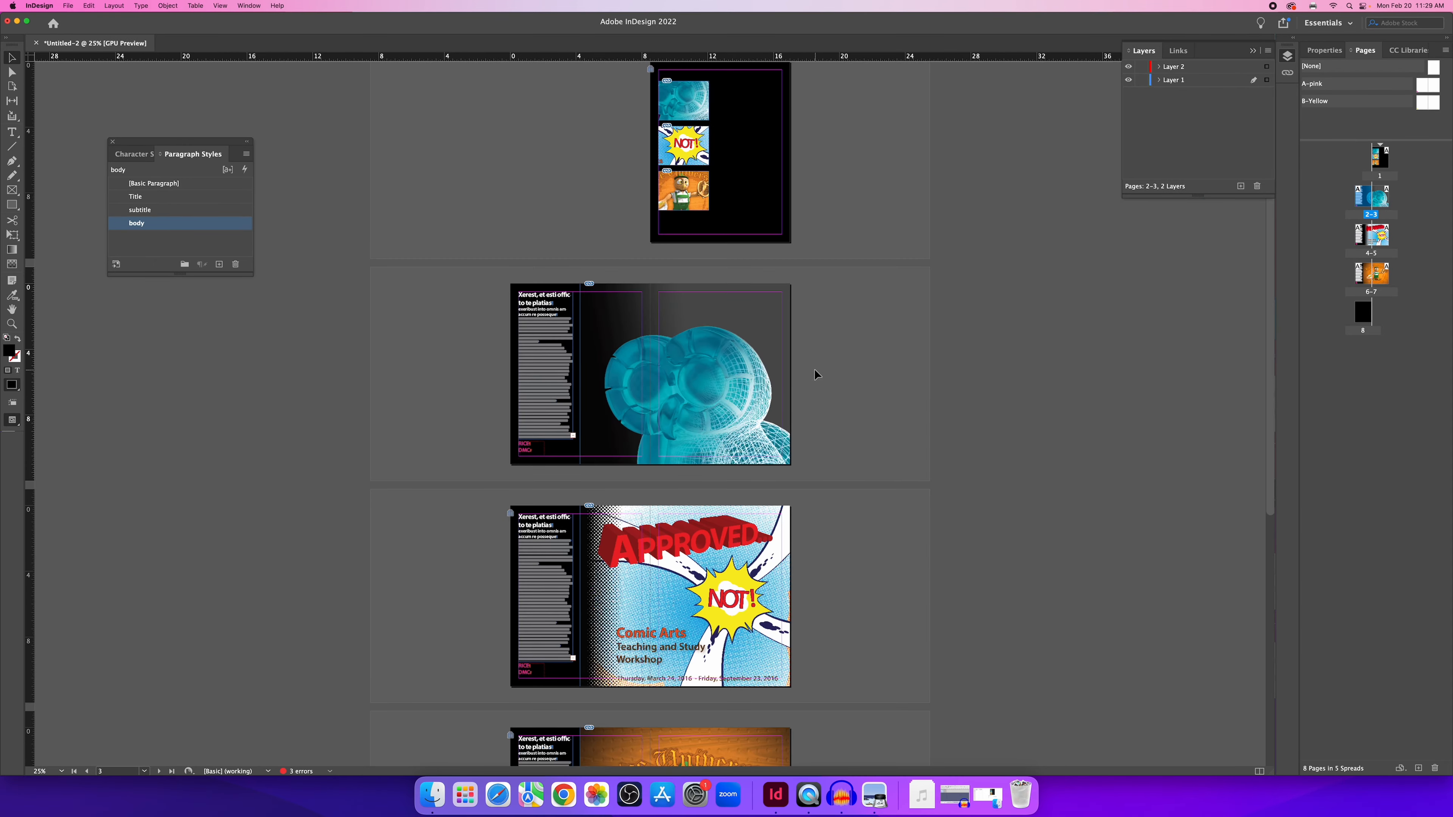
Apply the B-Yellow parent to spread 4-5 and zoom in to check the yellow label.
{"action": "scroll", "coordinate": [814, 375], "scroll_direction": "down", "scroll_amount": 10}
{"action": "scroll", "coordinate": [694, 448], "scroll_direction": "up", "scroll_amount": 3}
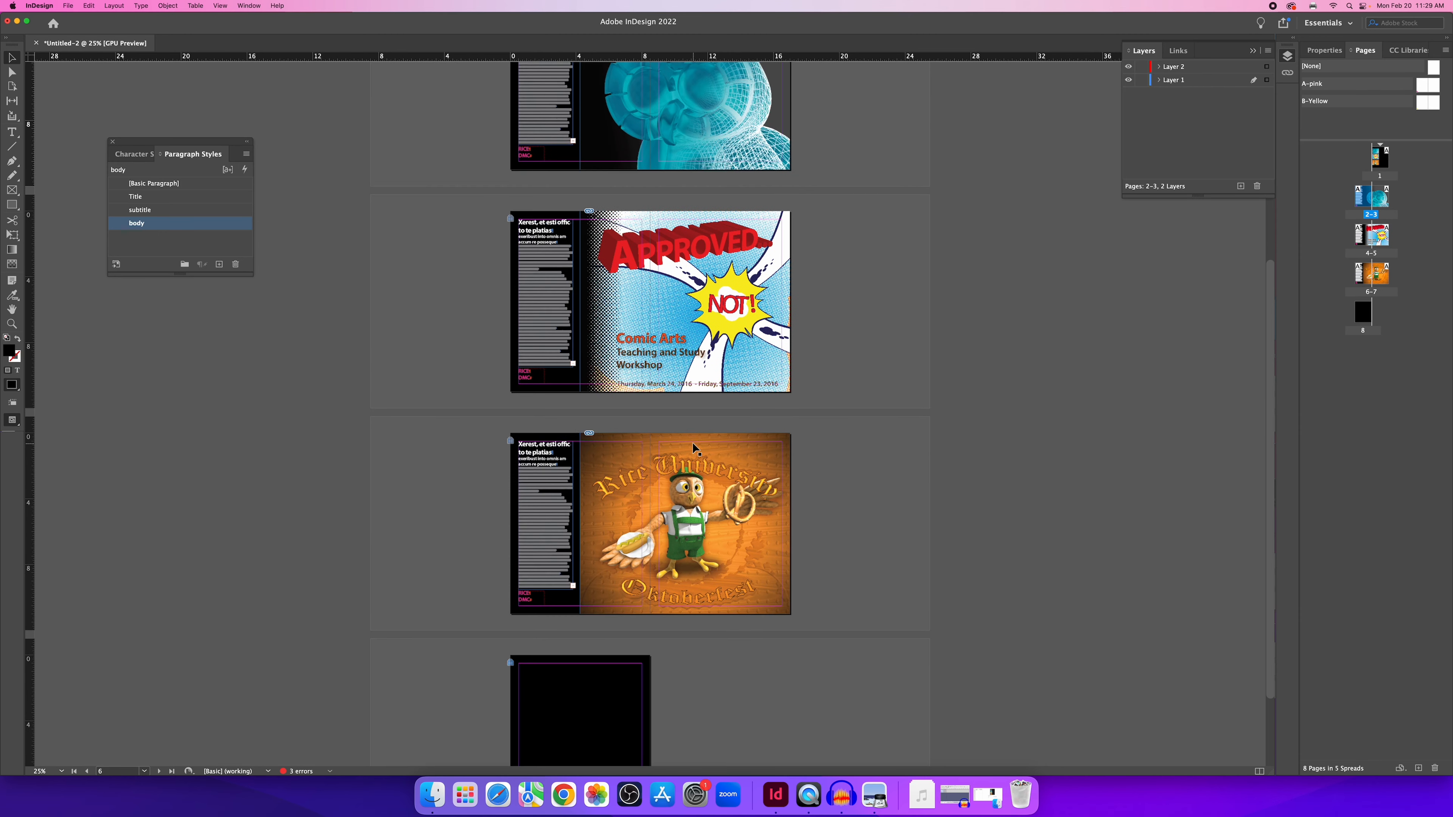
{"action": "scroll", "coordinate": [694, 448], "scroll_direction": "up", "scroll_amount": 3}
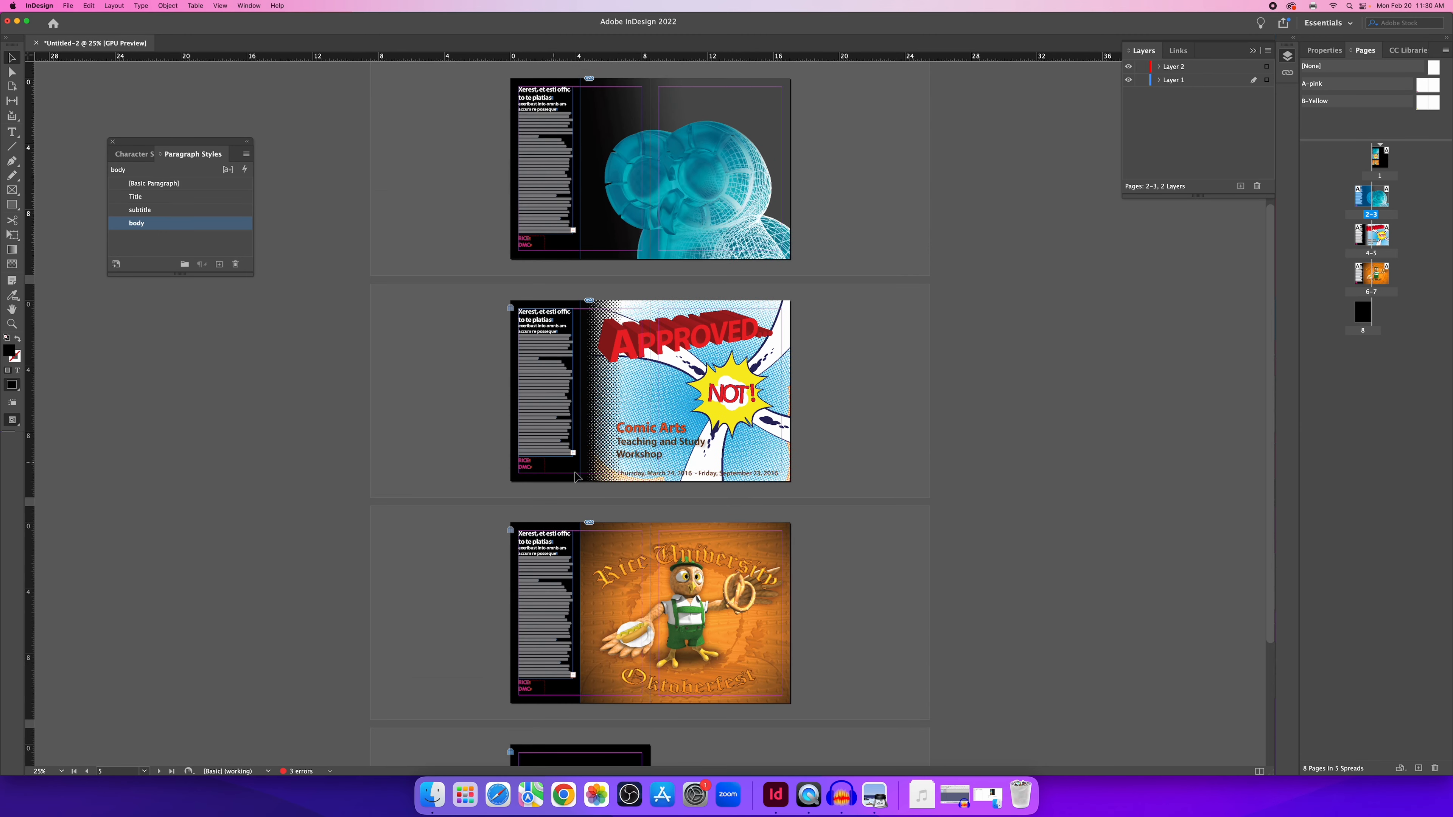
{"action": "left_click", "coordinate": [1417, 105]}
{"action": "left_click_drag", "start_coordinate": [1423, 105], "coordinate": [1359, 237]}
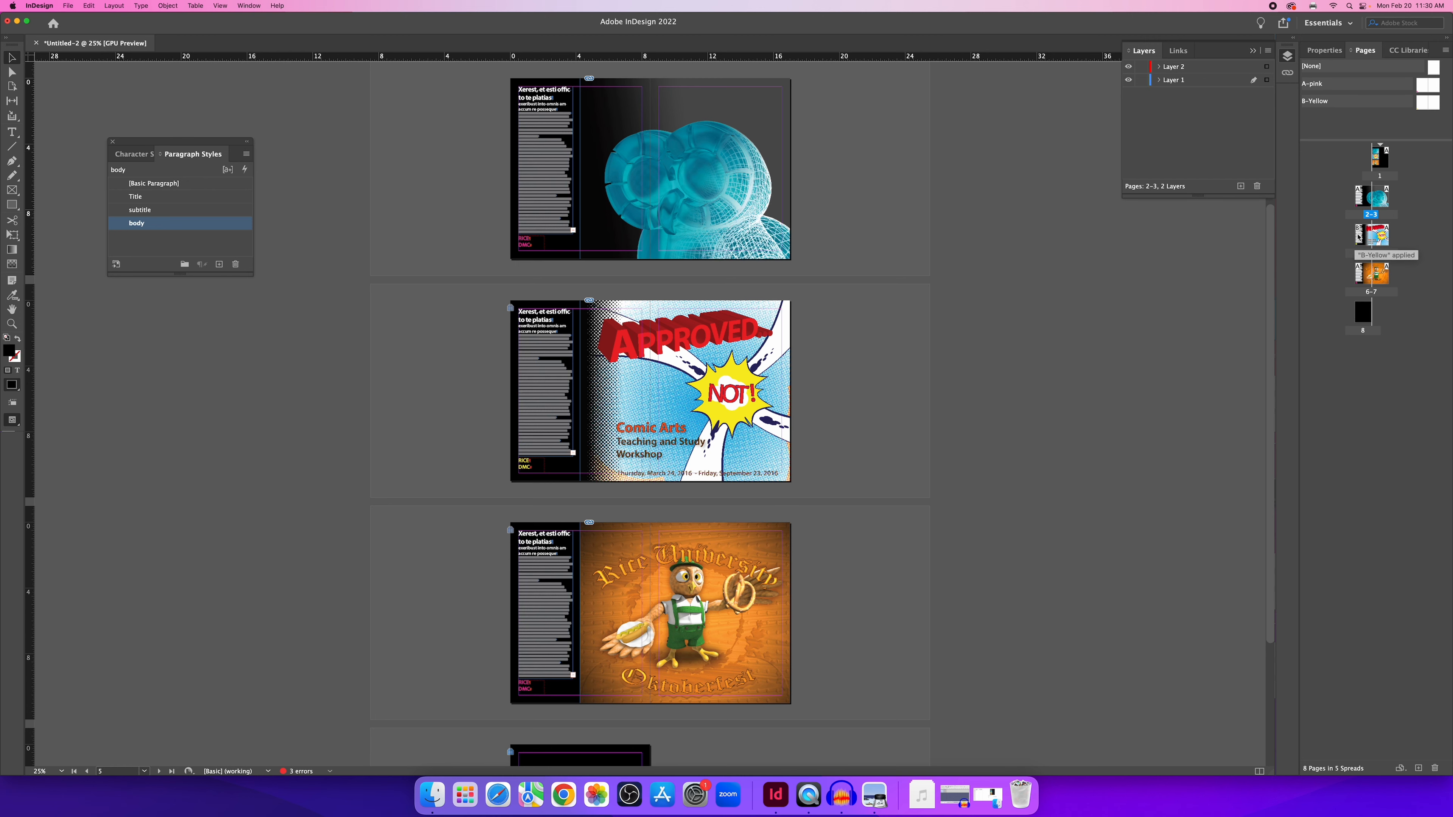
{"action": "key", "text": "super+equal"}
{"action": "key", "text": "super+equal"}
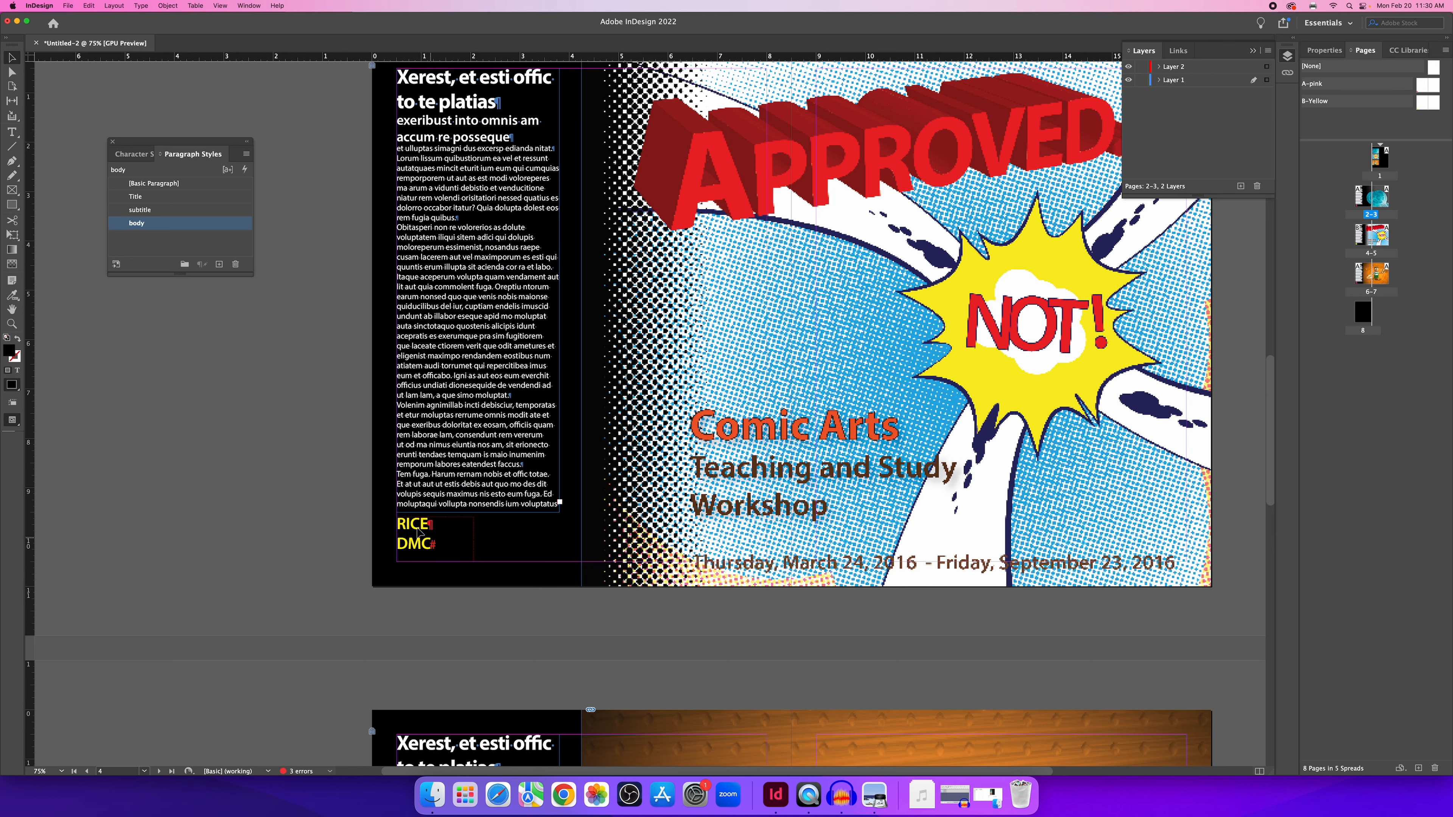
{"action": "key", "text": "super+minus"}
{"action": "key", "text": "super+minus"}
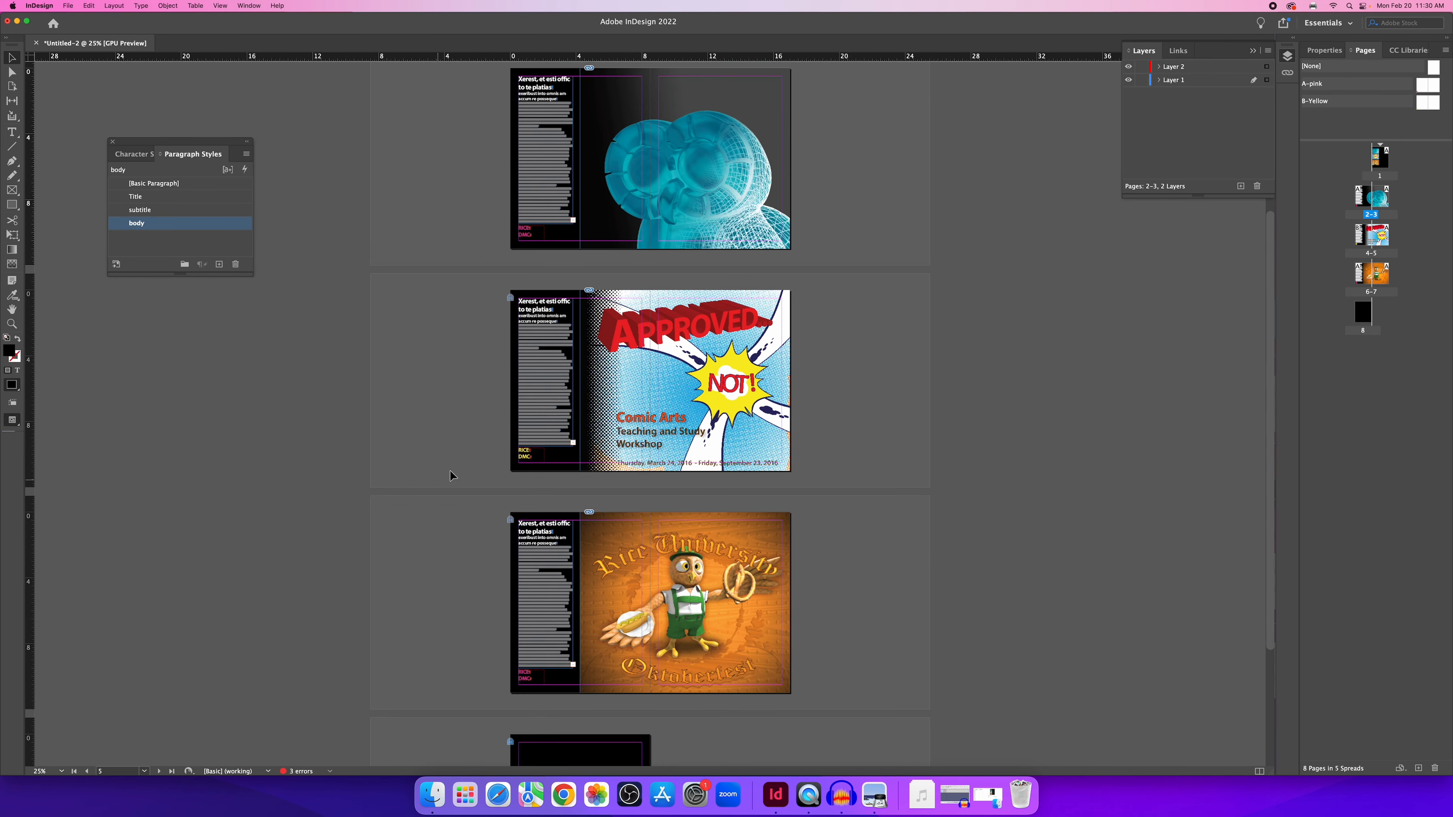
{"action": "scroll", "coordinate": [459, 435], "scroll_direction": "up", "scroll_amount": 5}
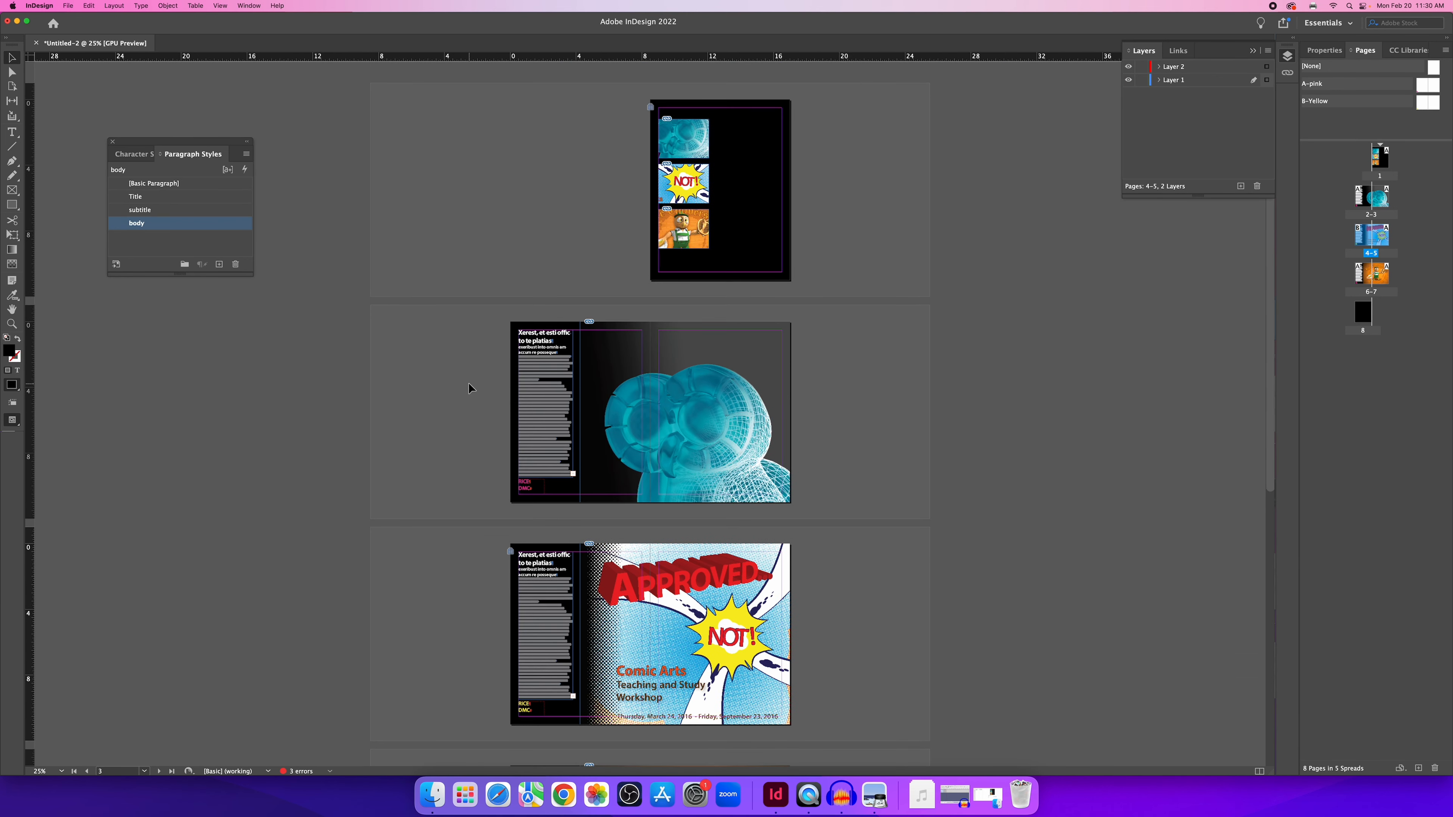
{"action": "scroll", "coordinate": [468, 388], "scroll_direction": "down", "scroll_amount": 5}
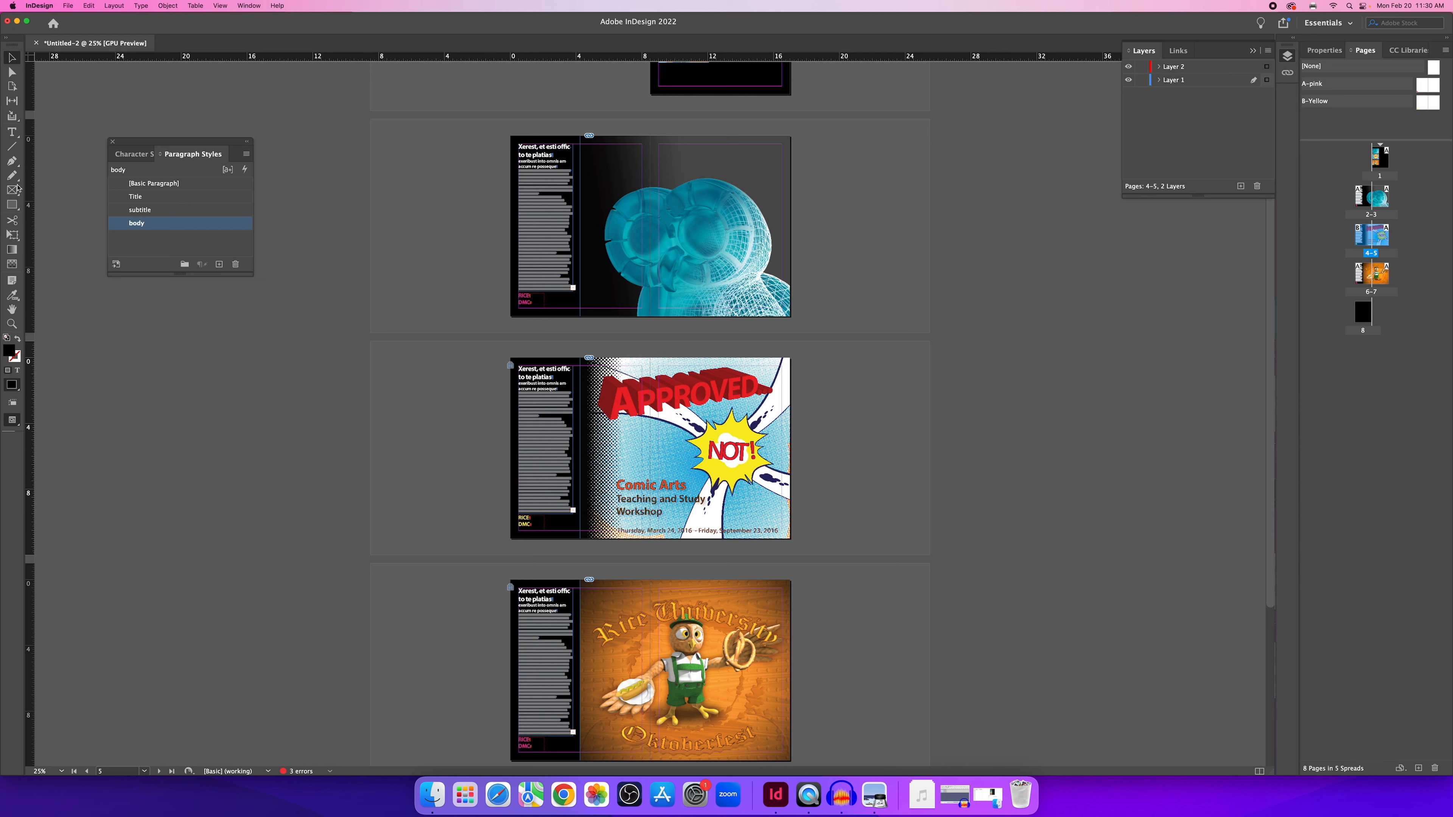
Save the document as IndesignTut.indd in the Documents folder.
{"action": "left_click", "coordinate": [63, 6]}
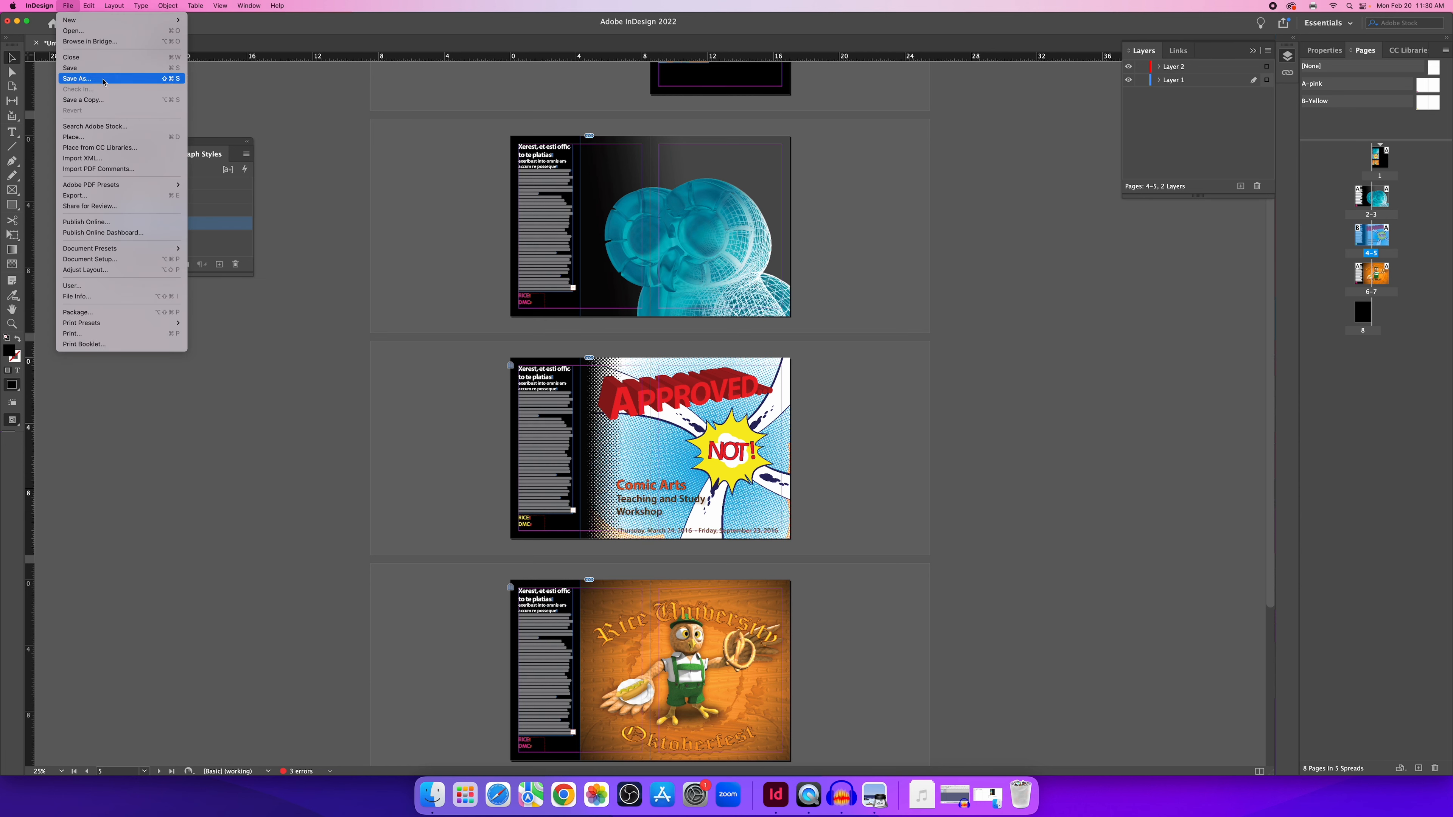
{"action": "left_click", "coordinate": [80, 80]}
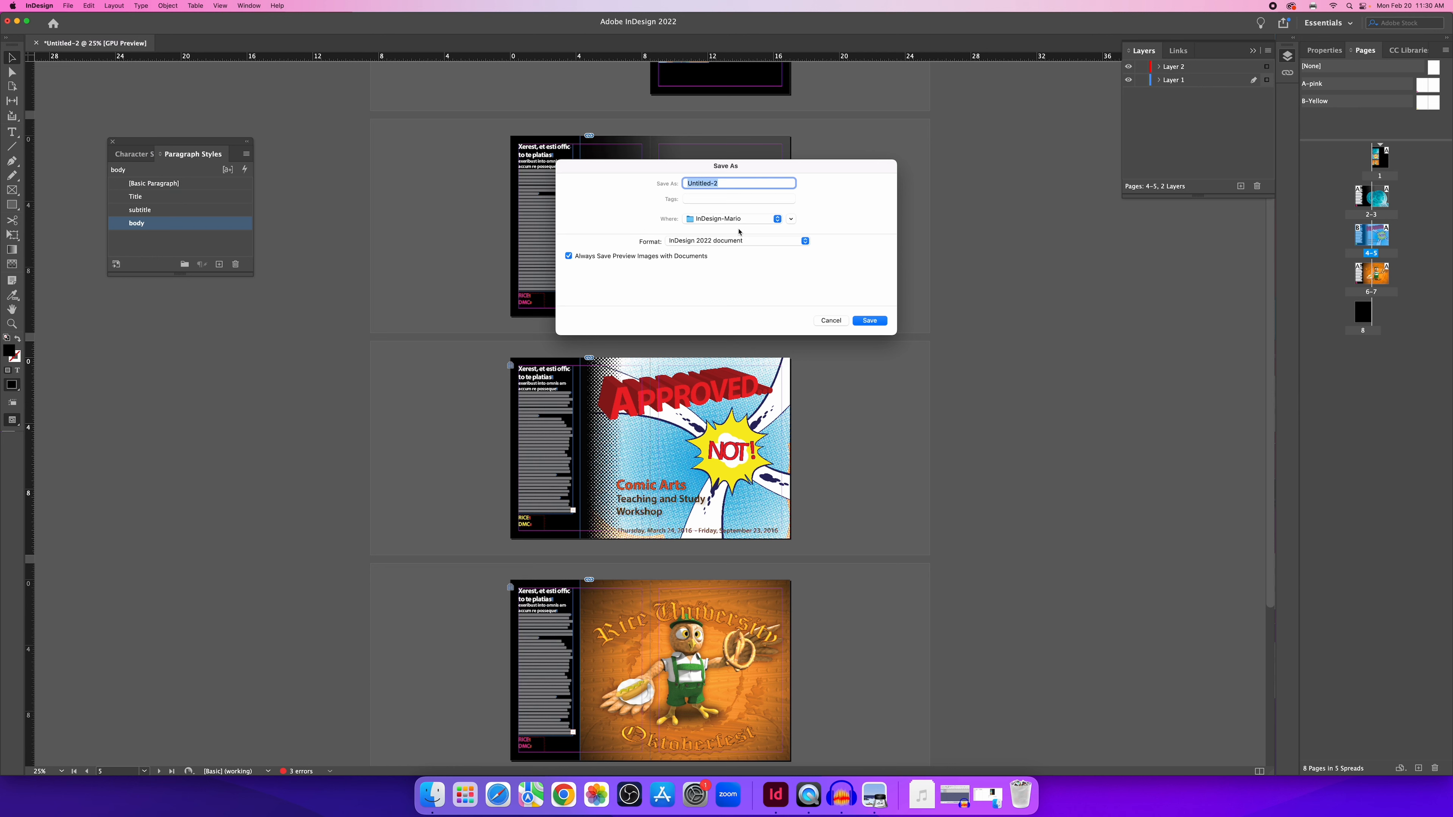
{"action": "left_click", "coordinate": [738, 220]}
{"action": "left_click", "coordinate": [740, 234]}
{"action": "type", "text": "IndesignTut"}
{"action": "key", "text": "Return"}
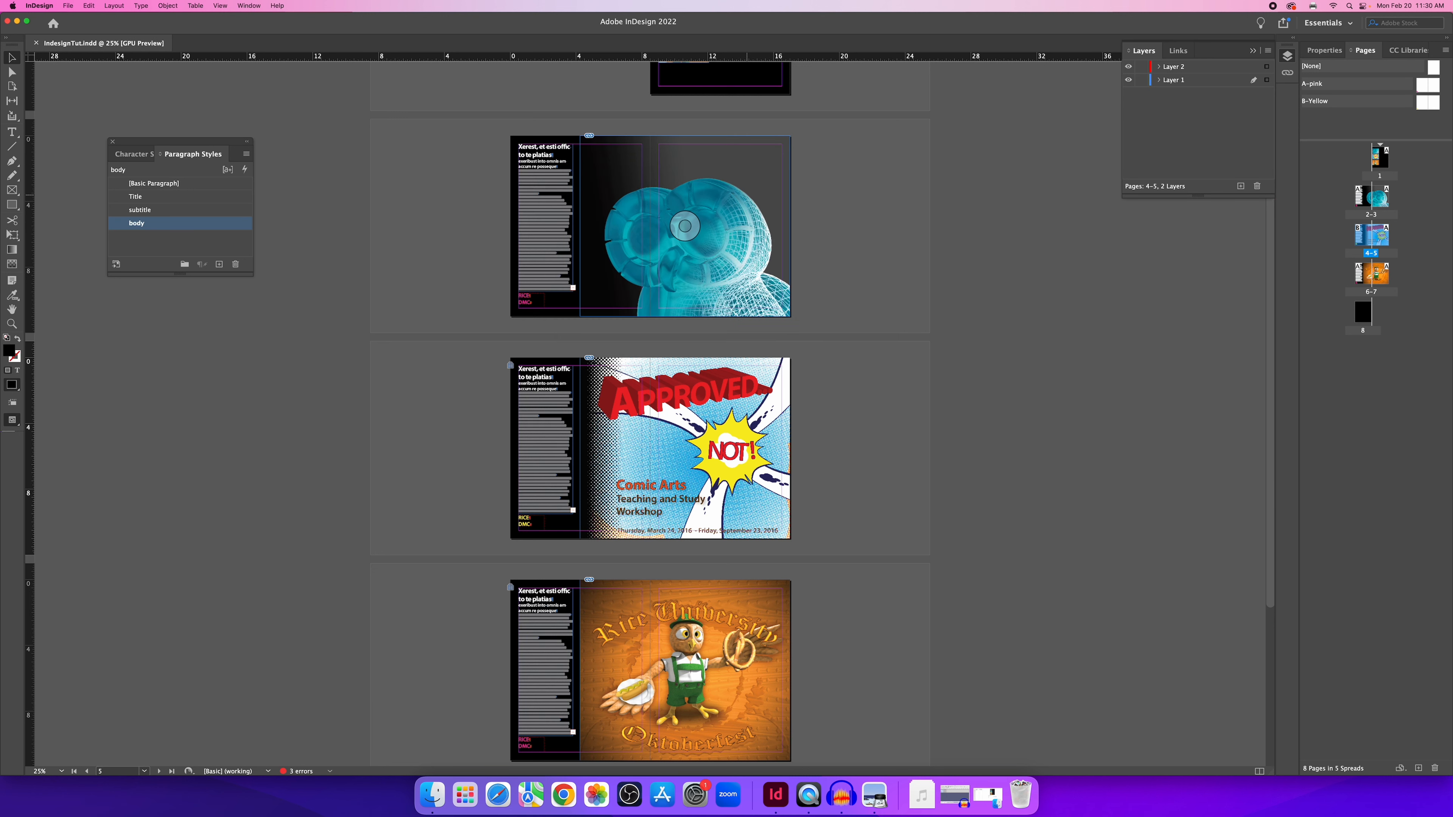
Scroll through the spreads and make page 1 the active page.
{"action": "scroll", "coordinate": [849, 211], "scroll_direction": "up", "scroll_amount": 5}
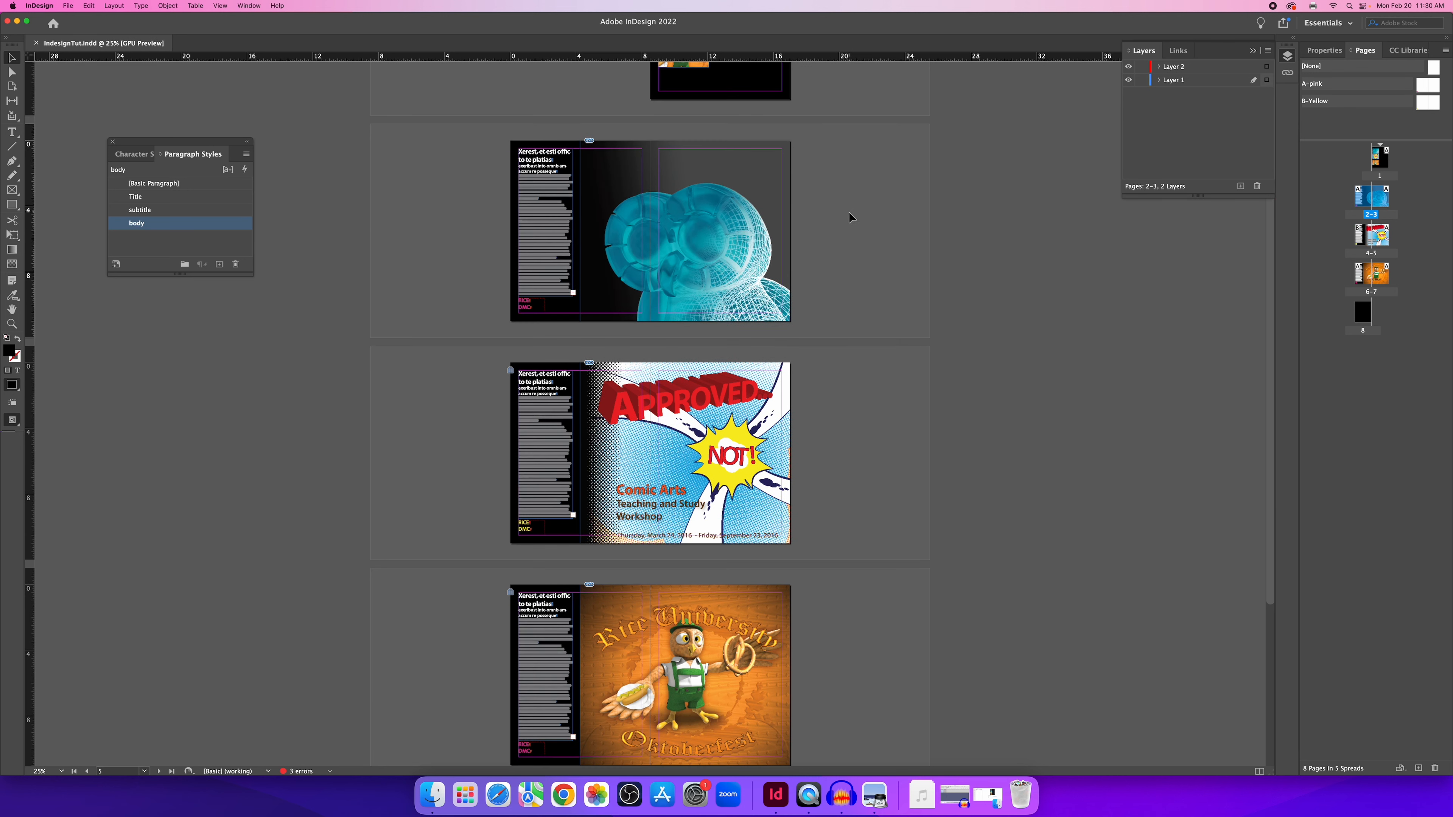
{"action": "scroll", "coordinate": [849, 218], "scroll_direction": "down", "scroll_amount": 10}
{"action": "scroll", "coordinate": [849, 218], "scroll_direction": "up", "scroll_amount": 10}
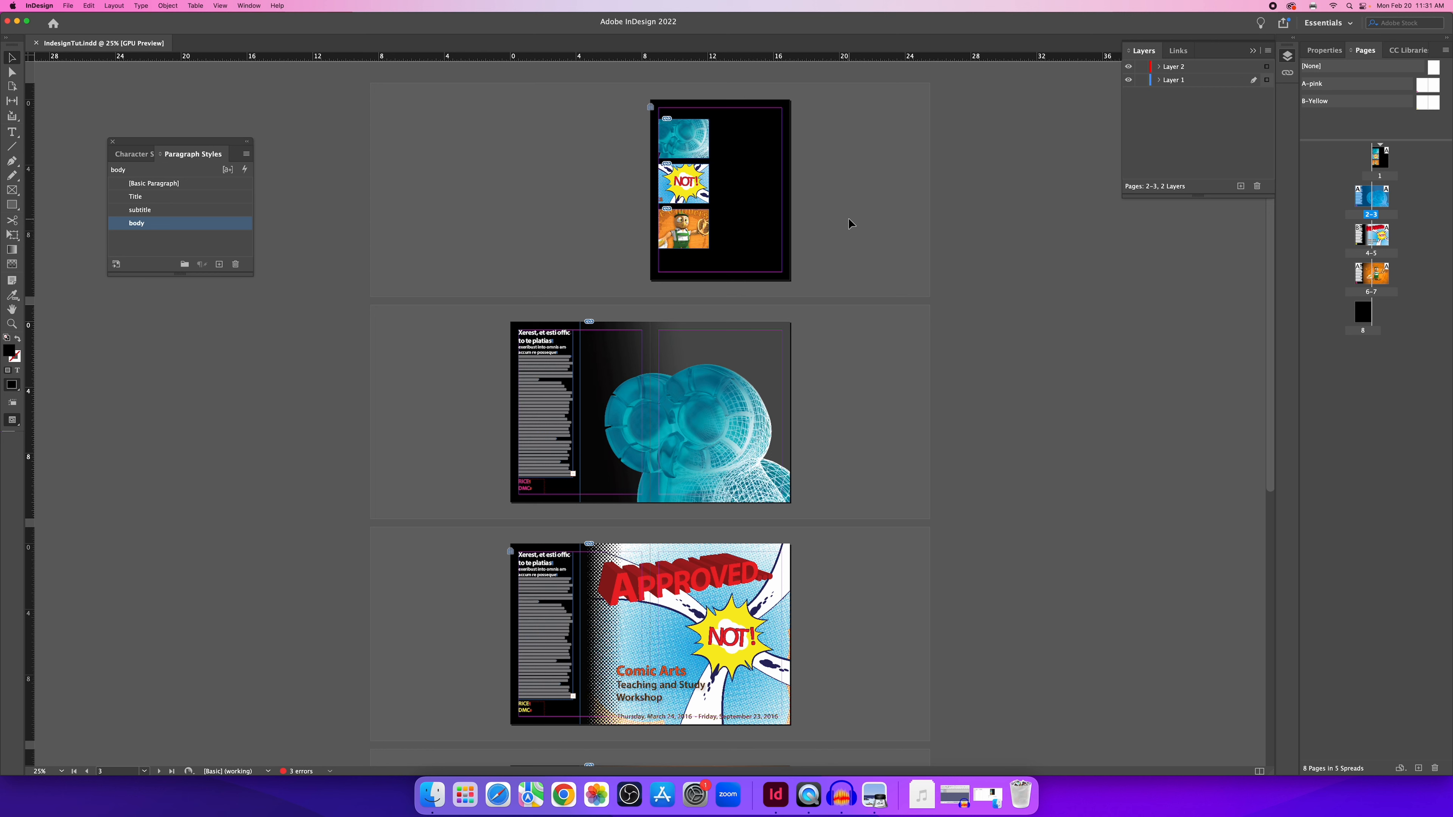
{"action": "left_click", "coordinate": [558, 214]}
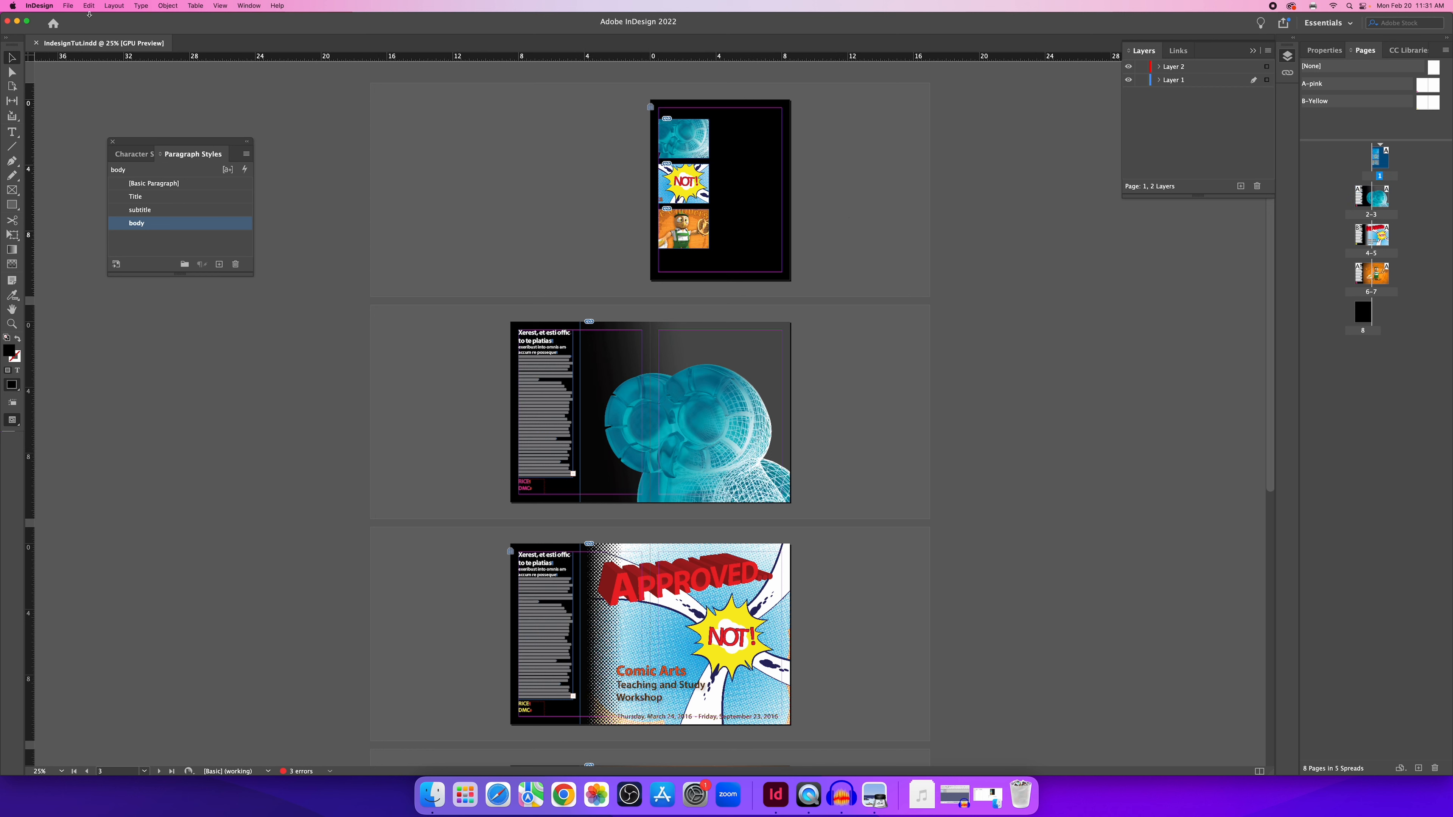
{"action": "left_click", "coordinate": [71, 8]}
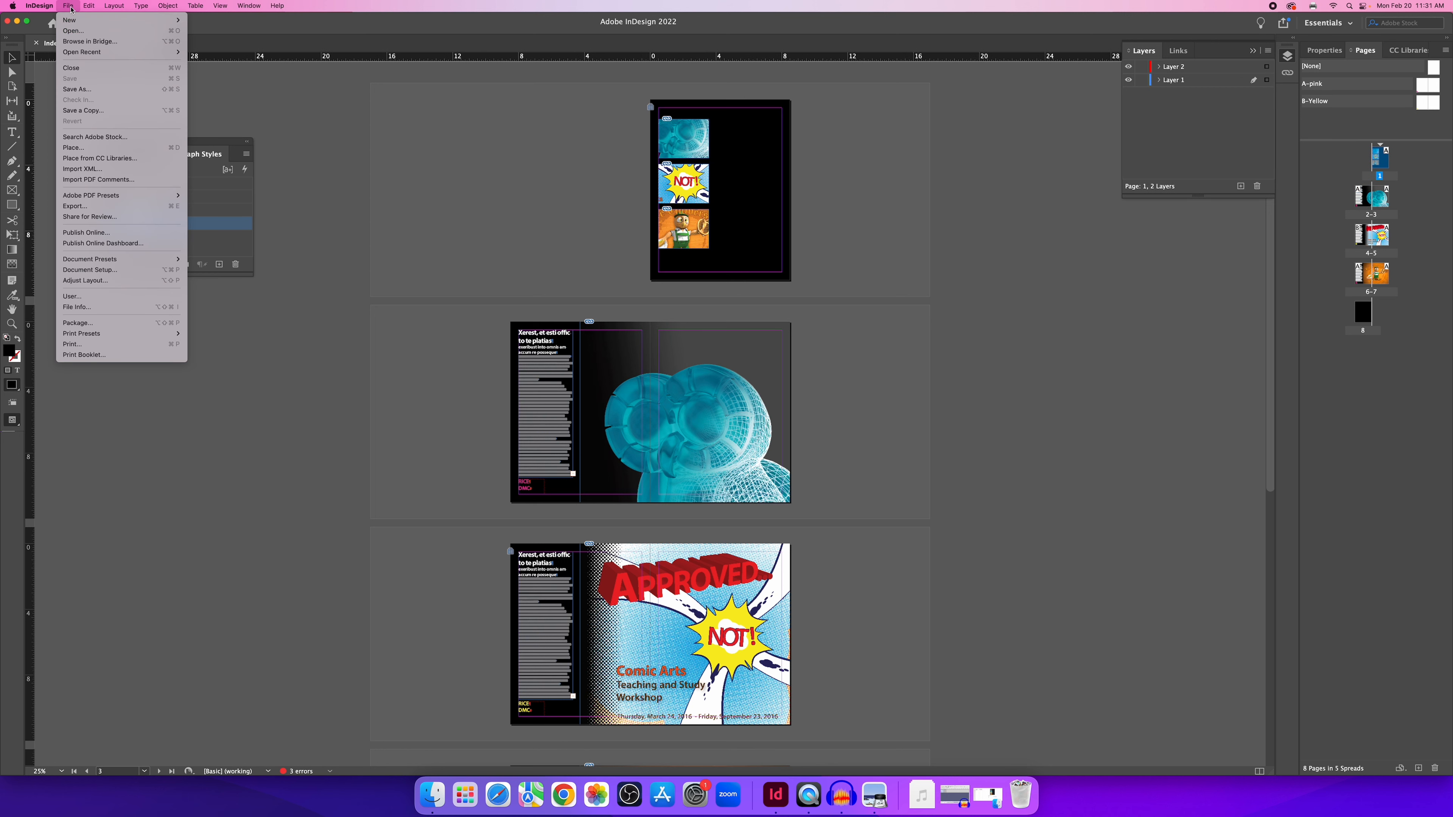
Export as Adobe PDF (Print) with the file name IndesignTut_print in Documents.
{"action": "left_click", "coordinate": [87, 208]}
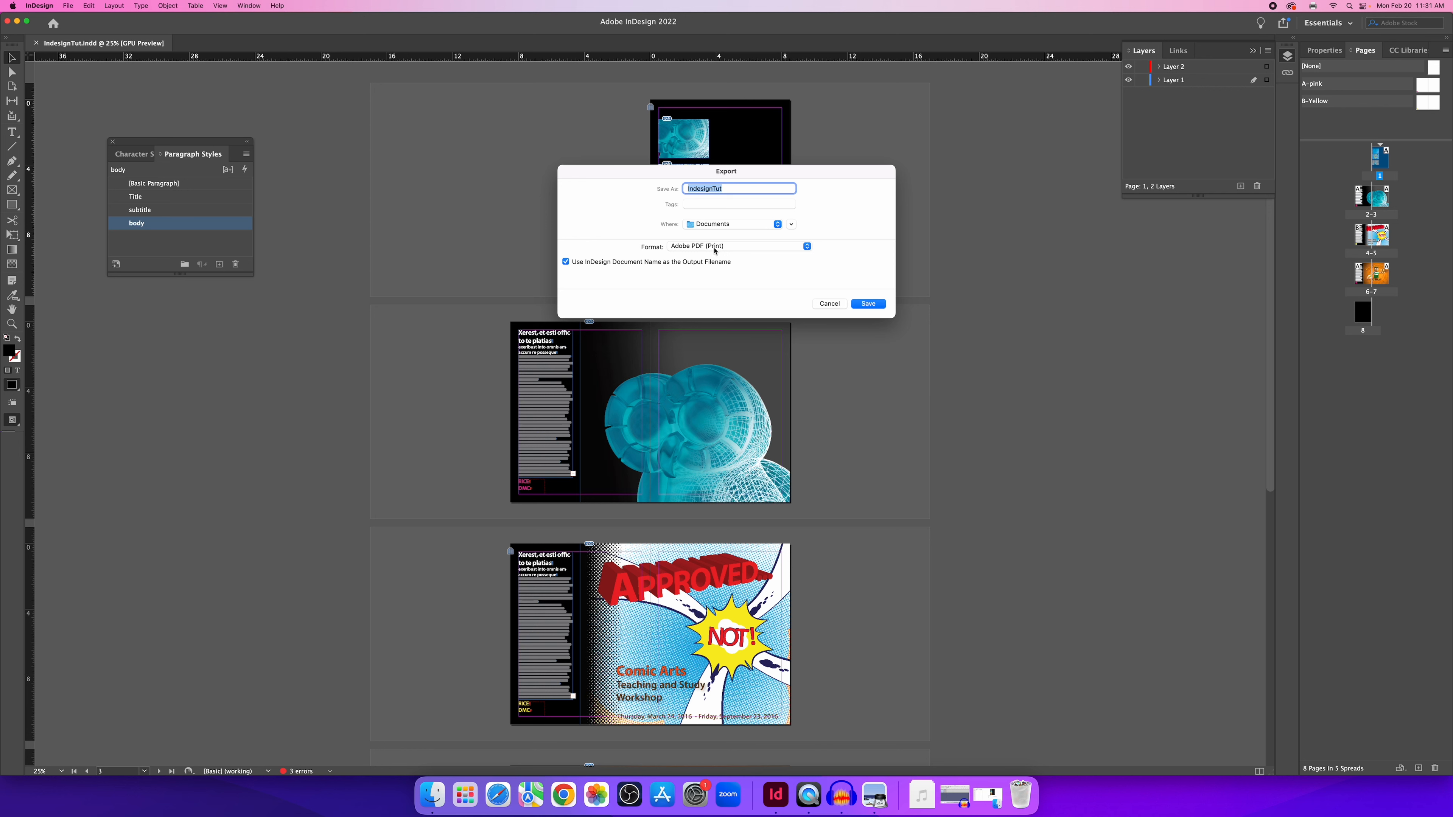
{"action": "left_click", "coordinate": [729, 188]}
{"action": "left_click", "coordinate": [868, 303]}
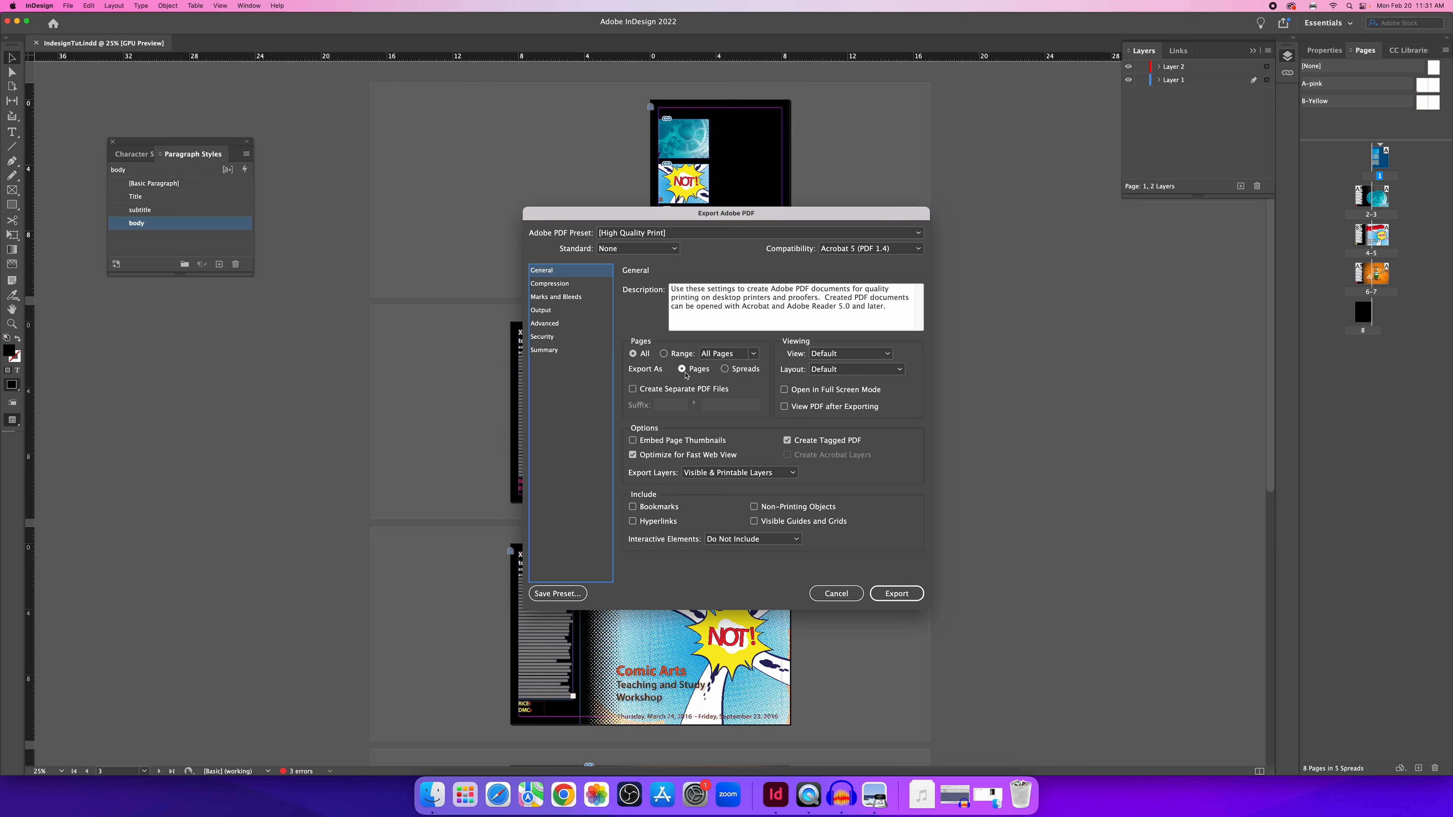
Export the High Quality Print PDF as spreads, reviewing compression and marks/bleeds, and dismiss the overset warning.
{"action": "left_click", "coordinate": [725, 370]}
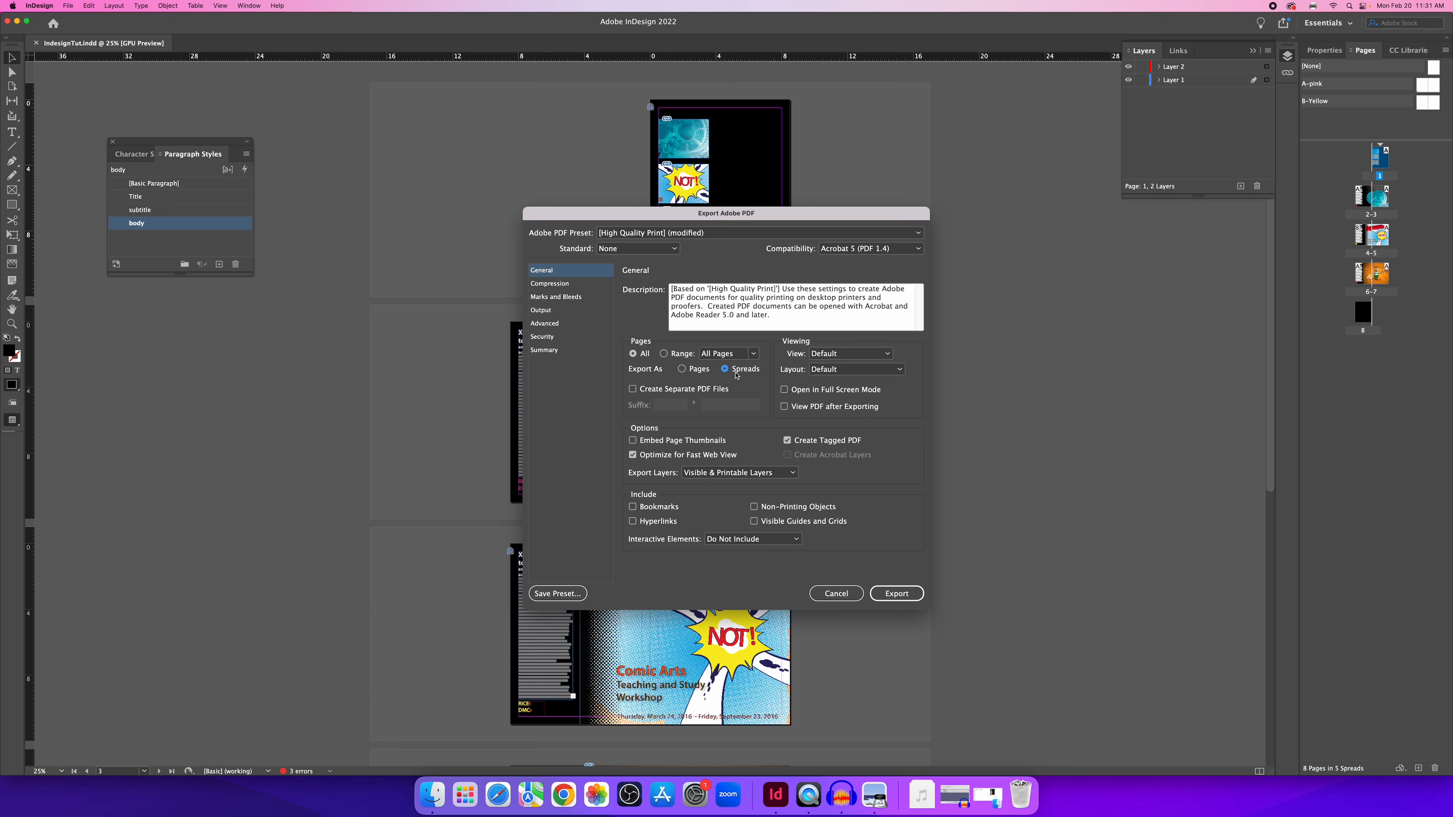
{"action": "left_click", "coordinate": [566, 284]}
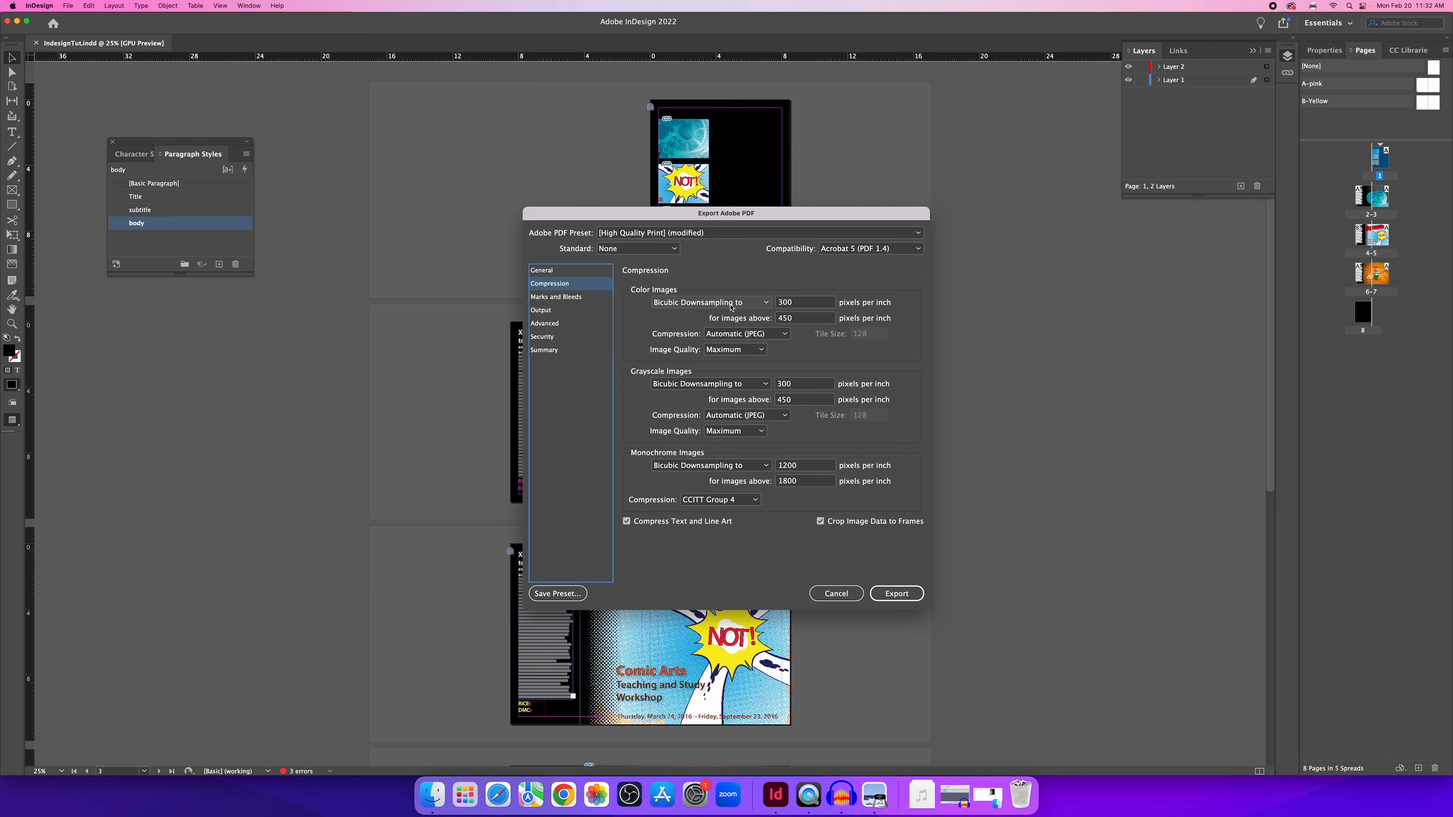
{"action": "left_click", "coordinate": [571, 301]}
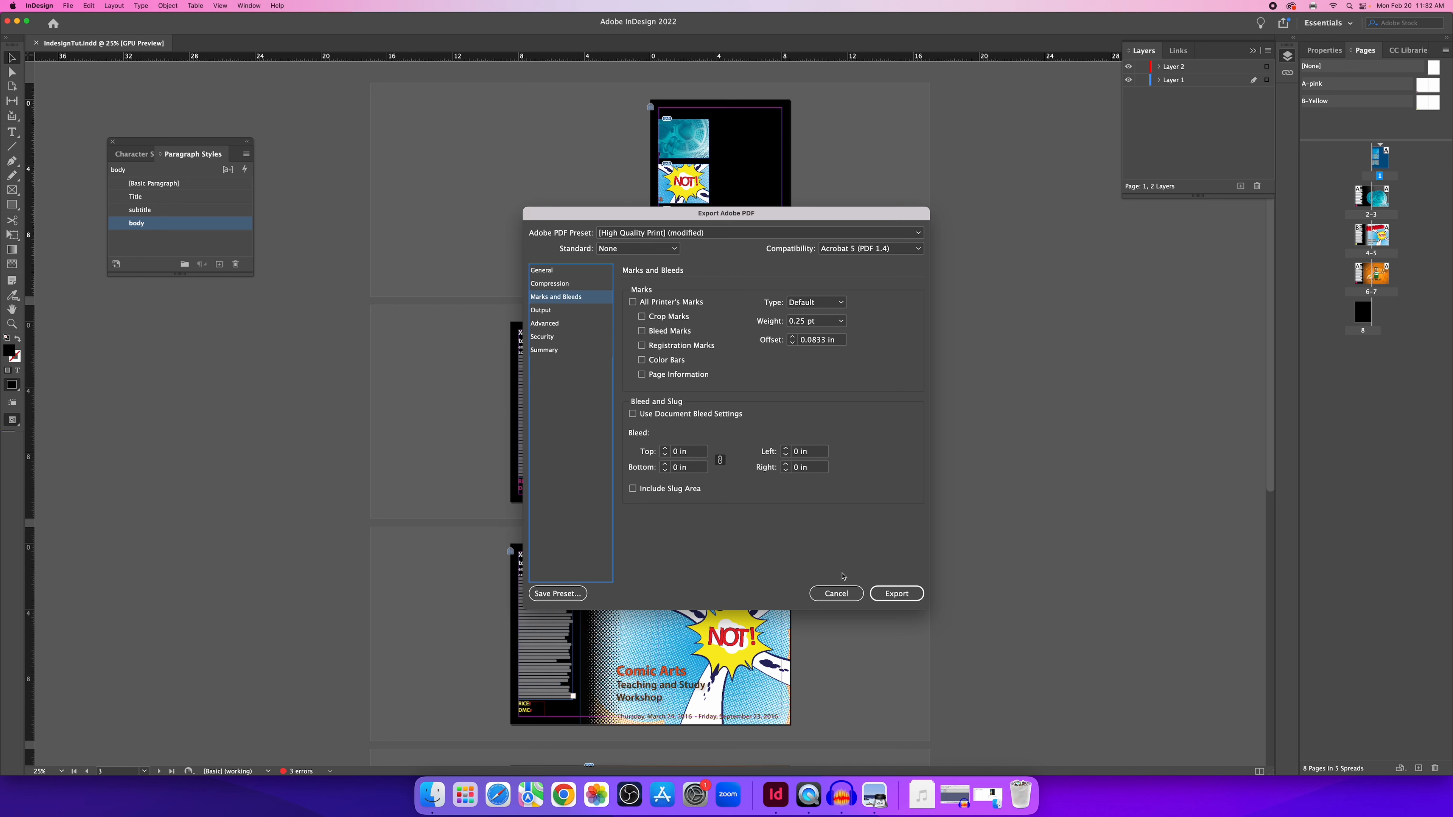
{"action": "left_click", "coordinate": [895, 599]}
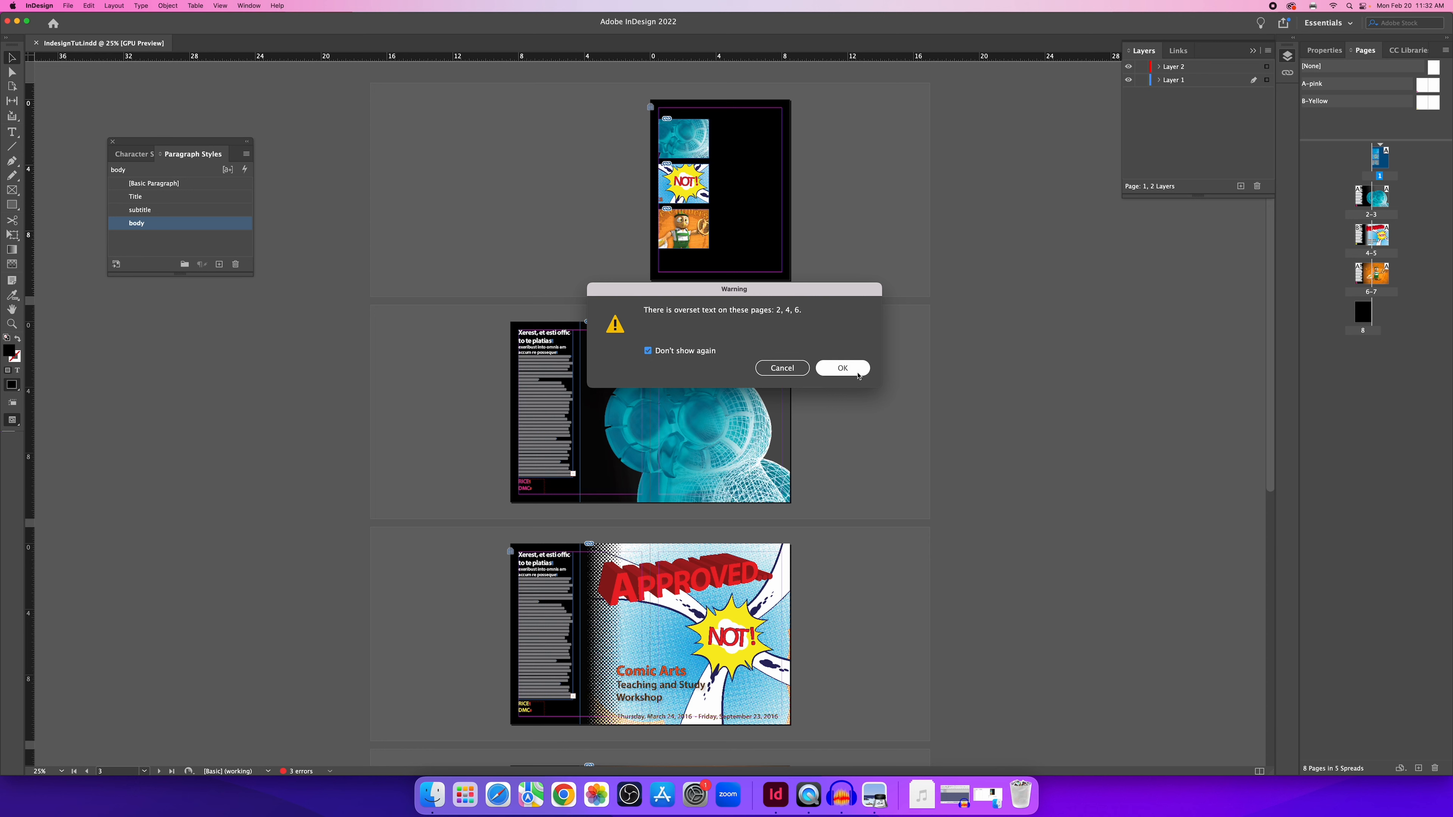
{"action": "left_click", "coordinate": [836, 370]}
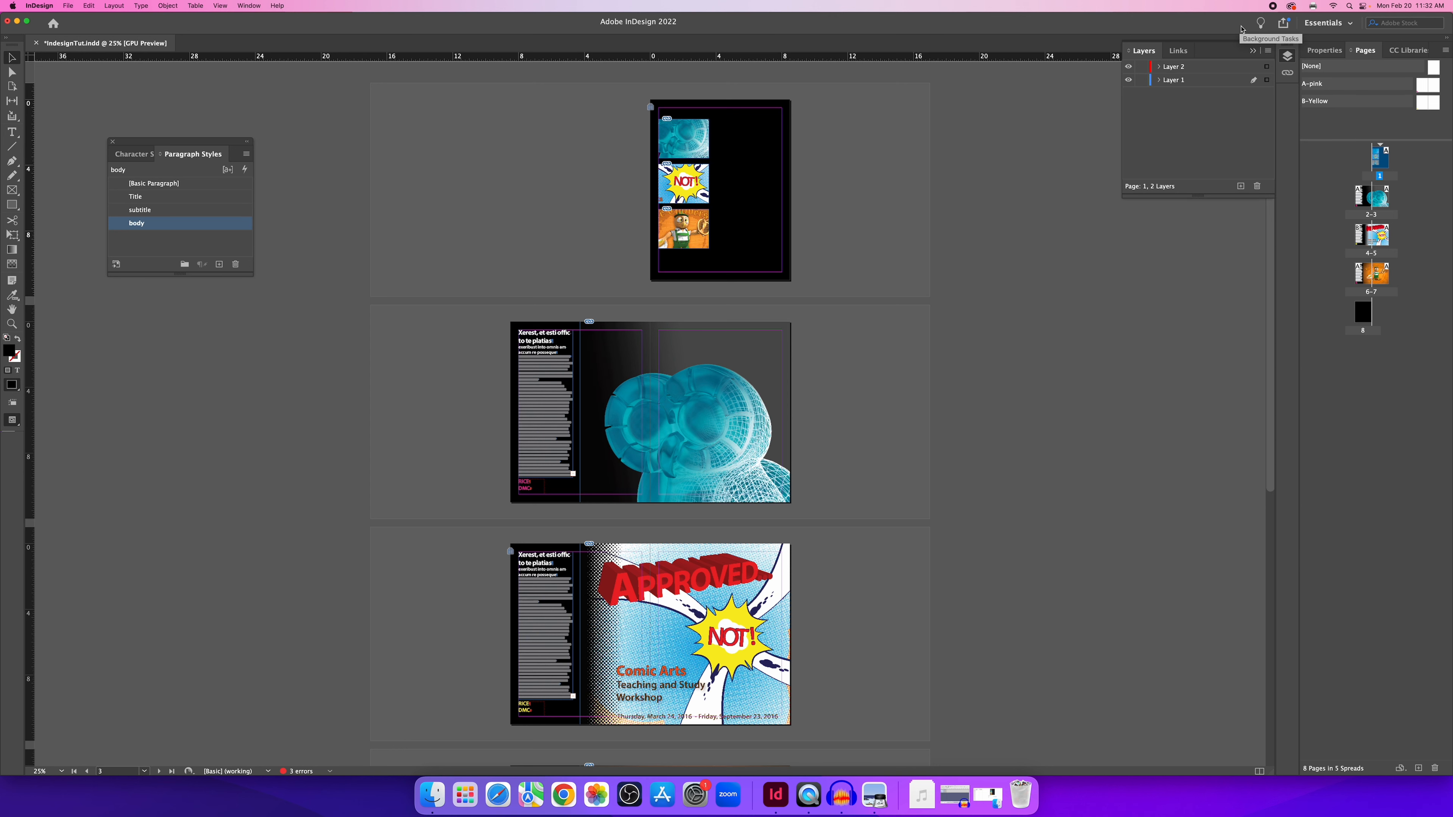
{"action": "left_click", "coordinate": [432, 795]}
Locate IndesignTut_print.pdf in Finder and open it in Preview.
{"action": "left_click", "coordinate": [464, 250]}
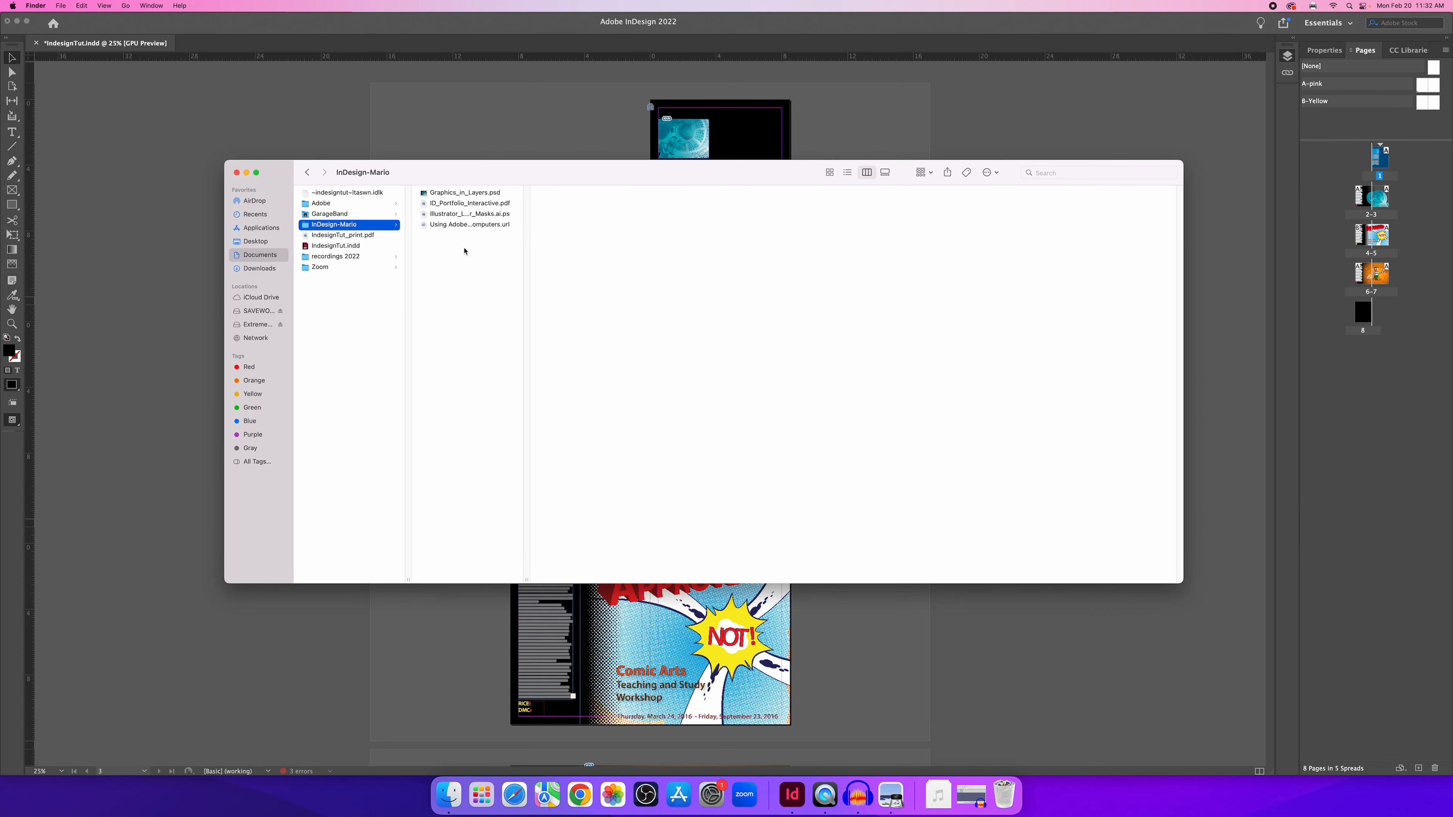
{"action": "left_click", "coordinate": [351, 236]}
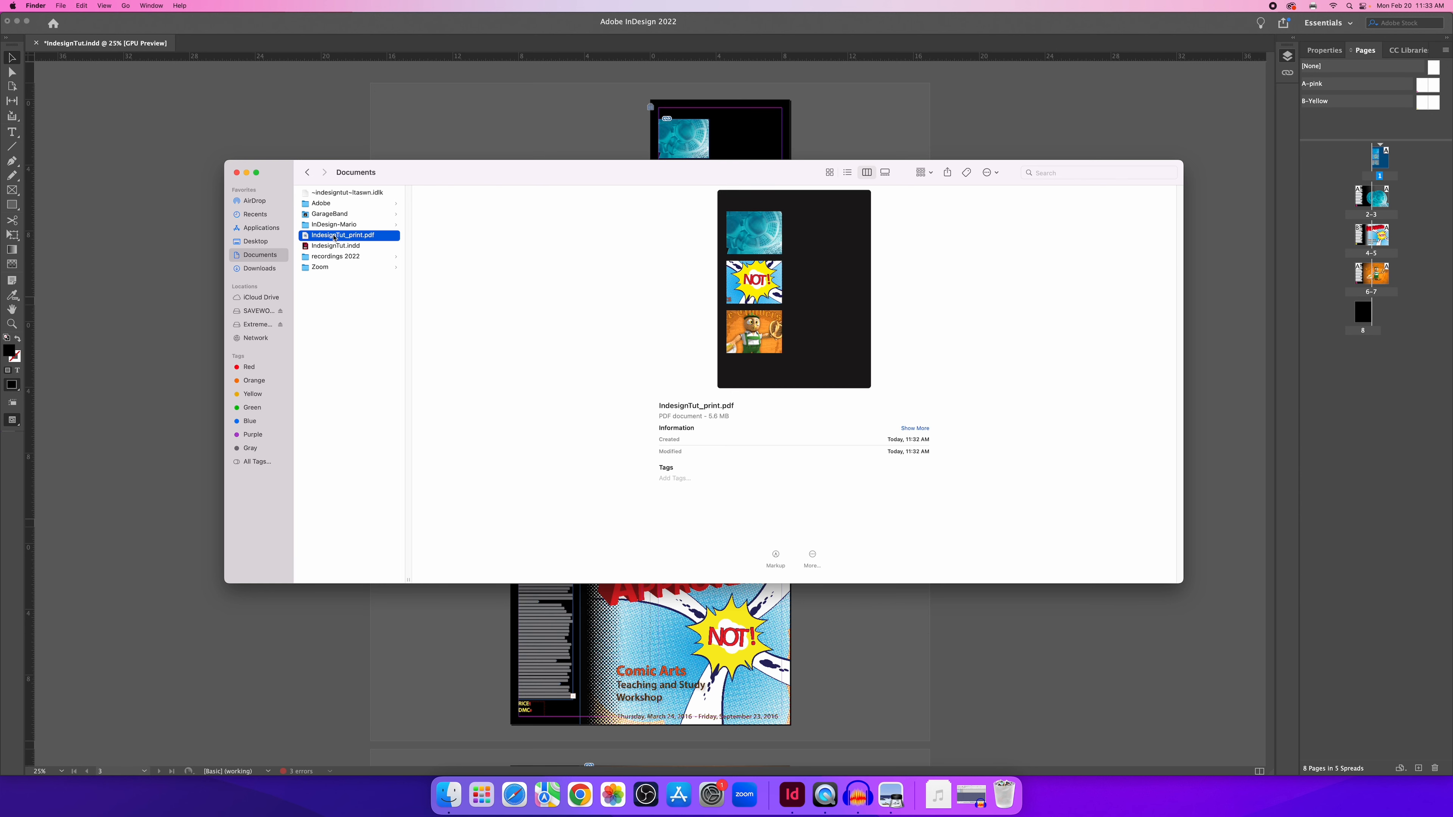
{"action": "double_click", "coordinate": [334, 236]}
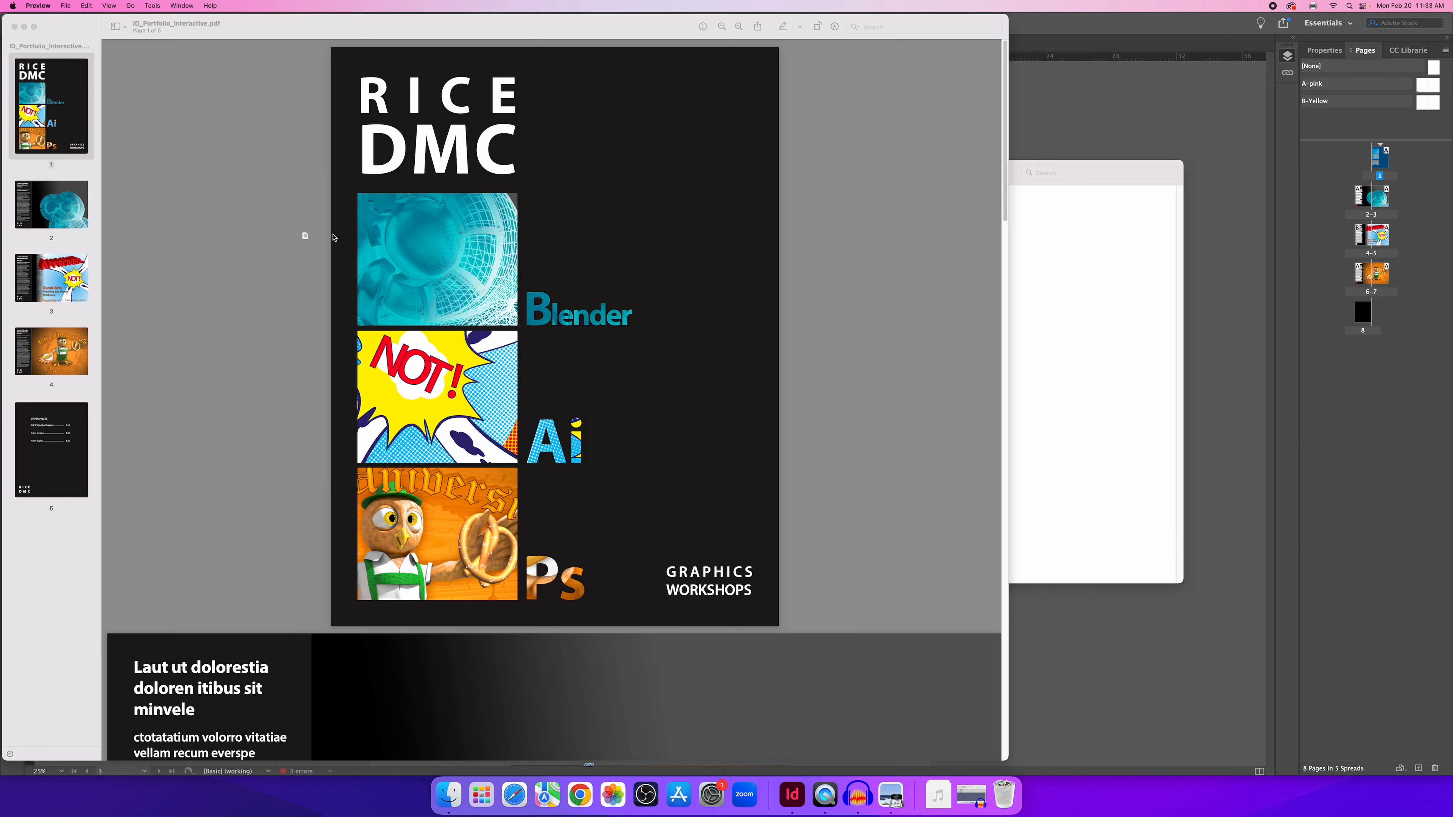
Close the interactive portfolio PDF and scroll through the first pages of IndesignTut_print.pdf.
{"action": "left_click", "coordinate": [14, 27]}
{"action": "left_click_drag", "start_coordinate": [334, 38], "coordinate": [459, 21]}
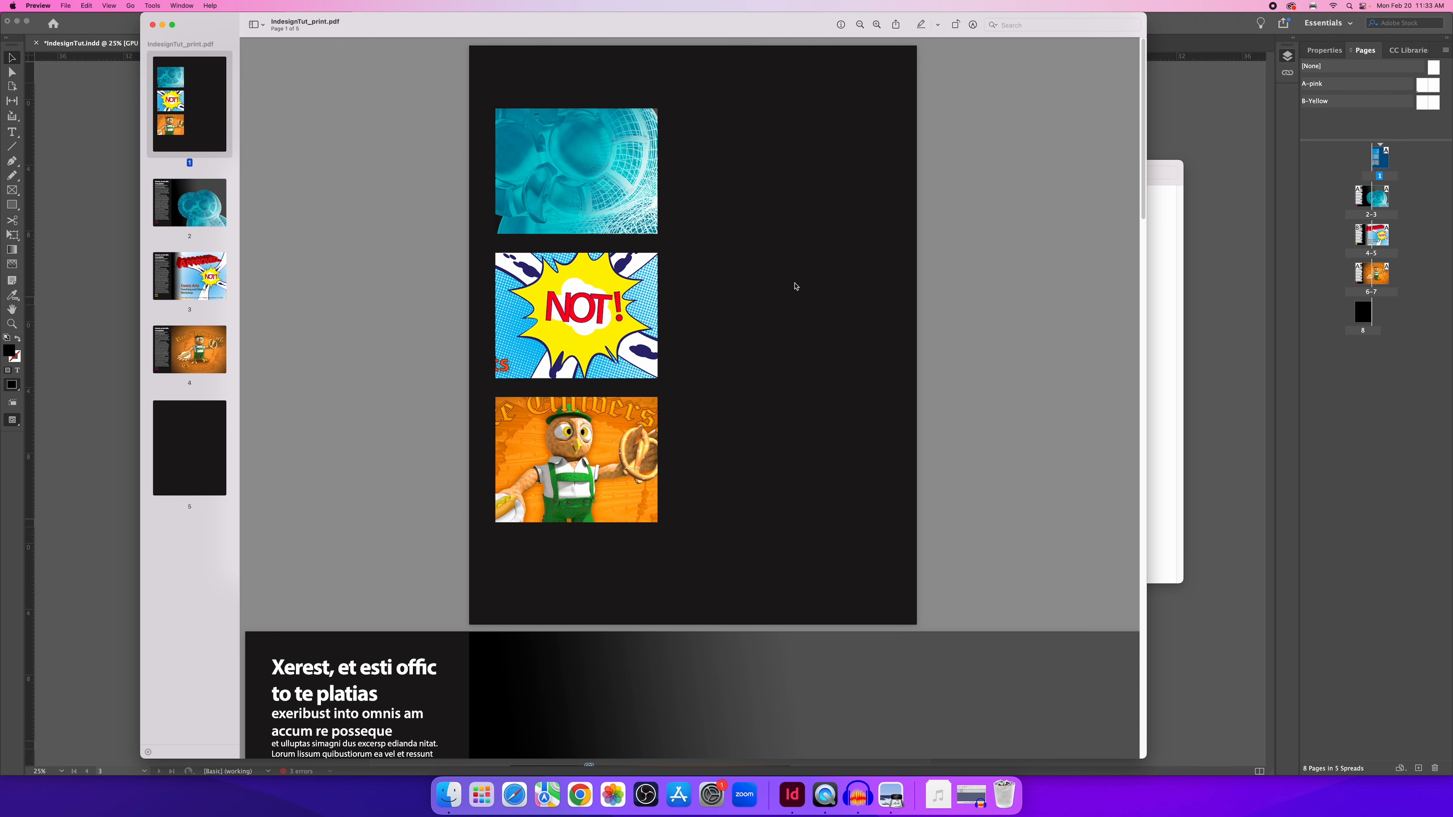
{"action": "scroll", "coordinate": [786, 352], "scroll_direction": "down", "scroll_amount": 3}
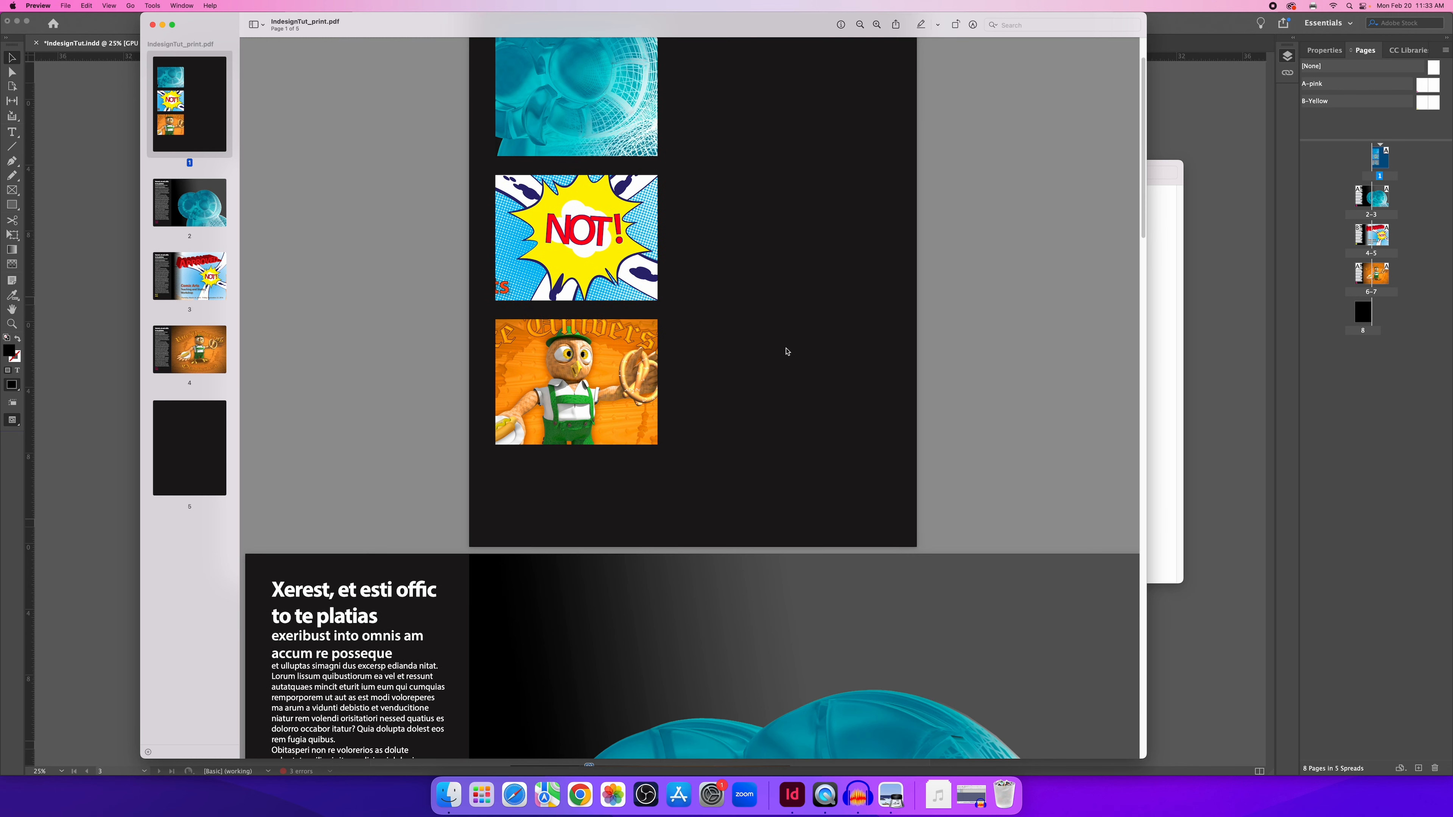
{"action": "scroll", "coordinate": [786, 352], "scroll_direction": "up", "scroll_amount": 3}
{"action": "scroll", "coordinate": [772, 358], "scroll_direction": "down", "scroll_amount": 7}
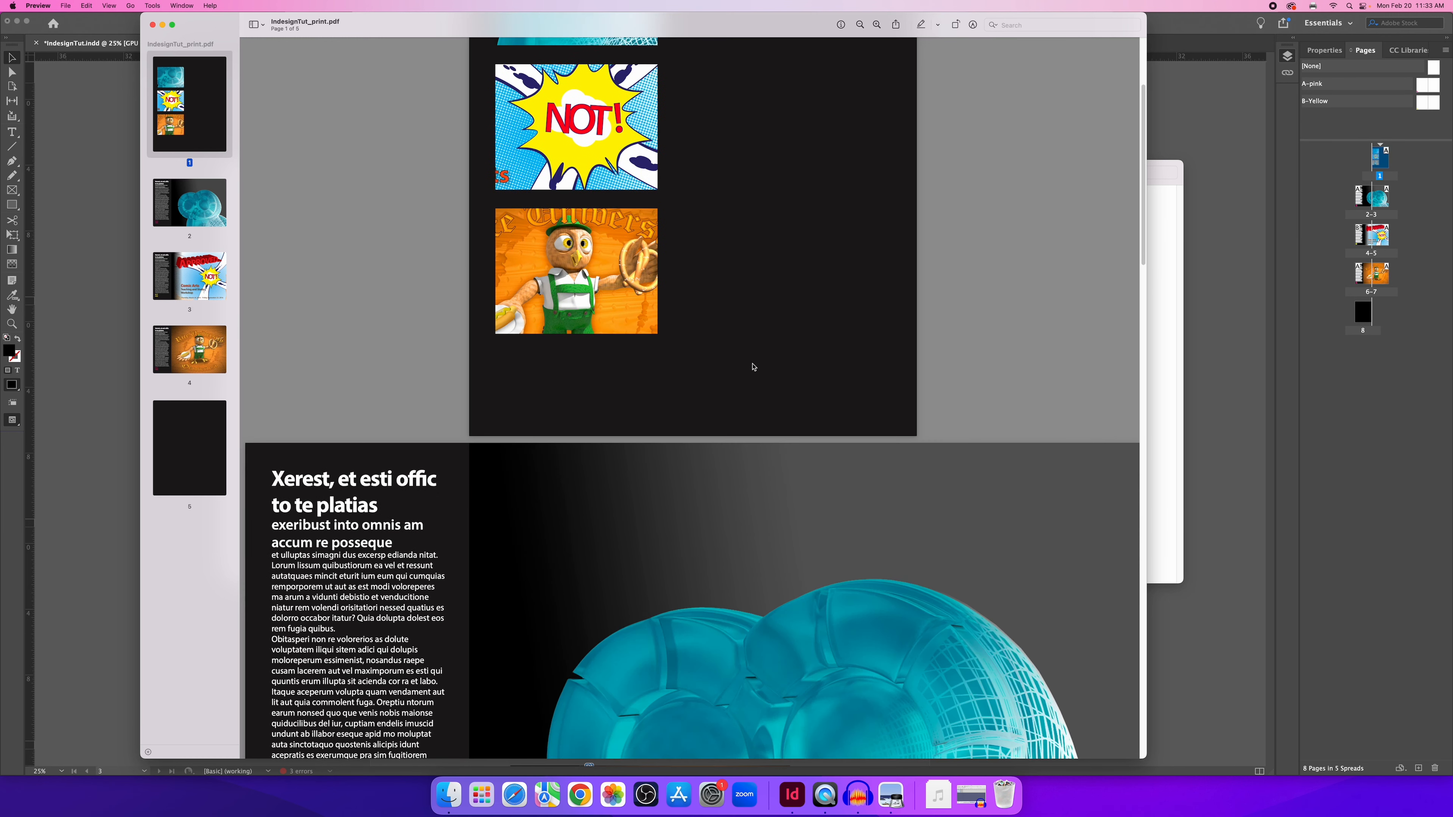
{"action": "scroll", "coordinate": [556, 517], "scroll_direction": "down", "scroll_amount": 5}
{"action": "scroll", "coordinate": [611, 410], "scroll_direction": "up", "scroll_amount": 12}
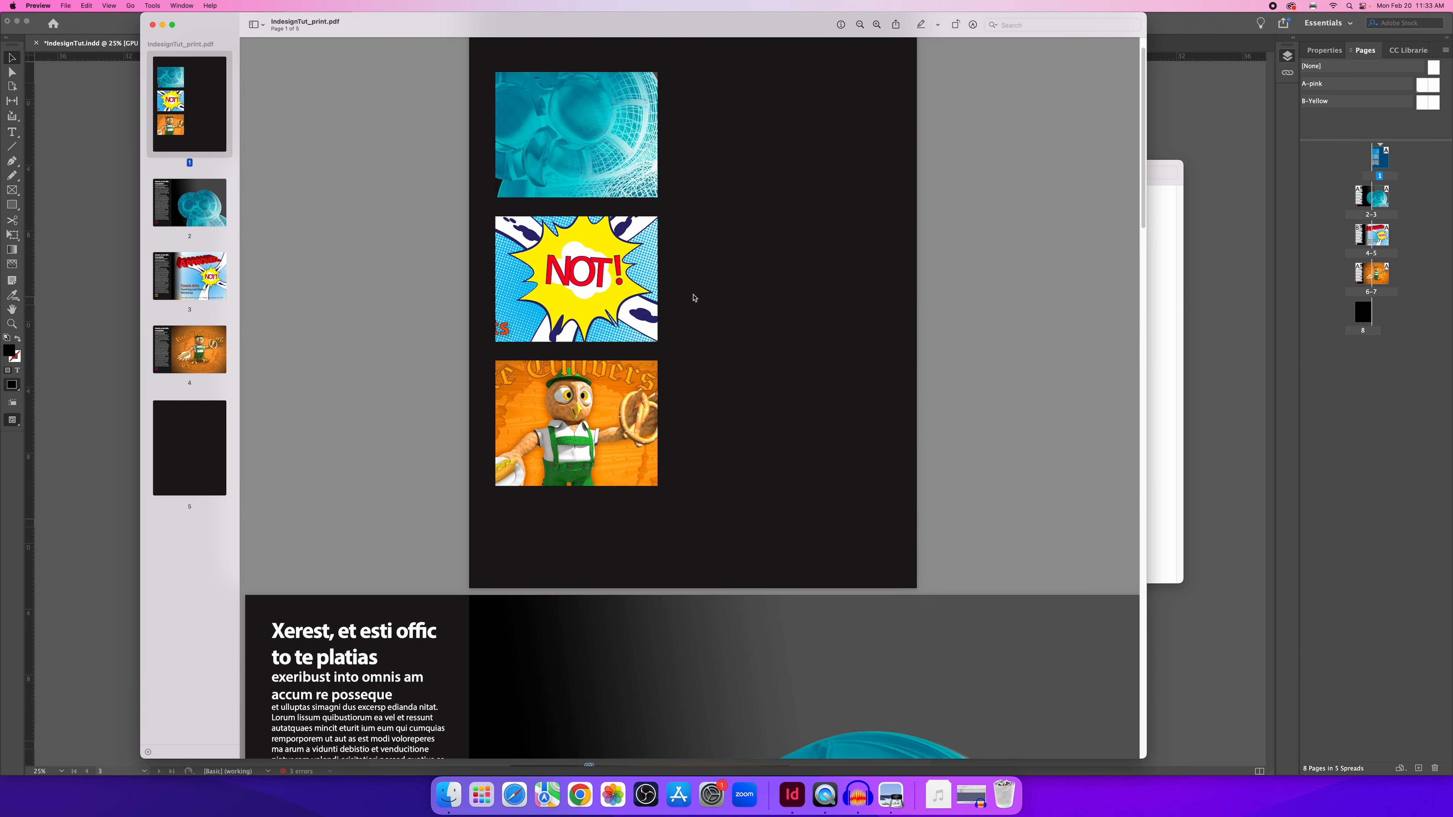
{"action": "scroll", "coordinate": [603, 381], "scroll_direction": "down", "scroll_amount": 9}
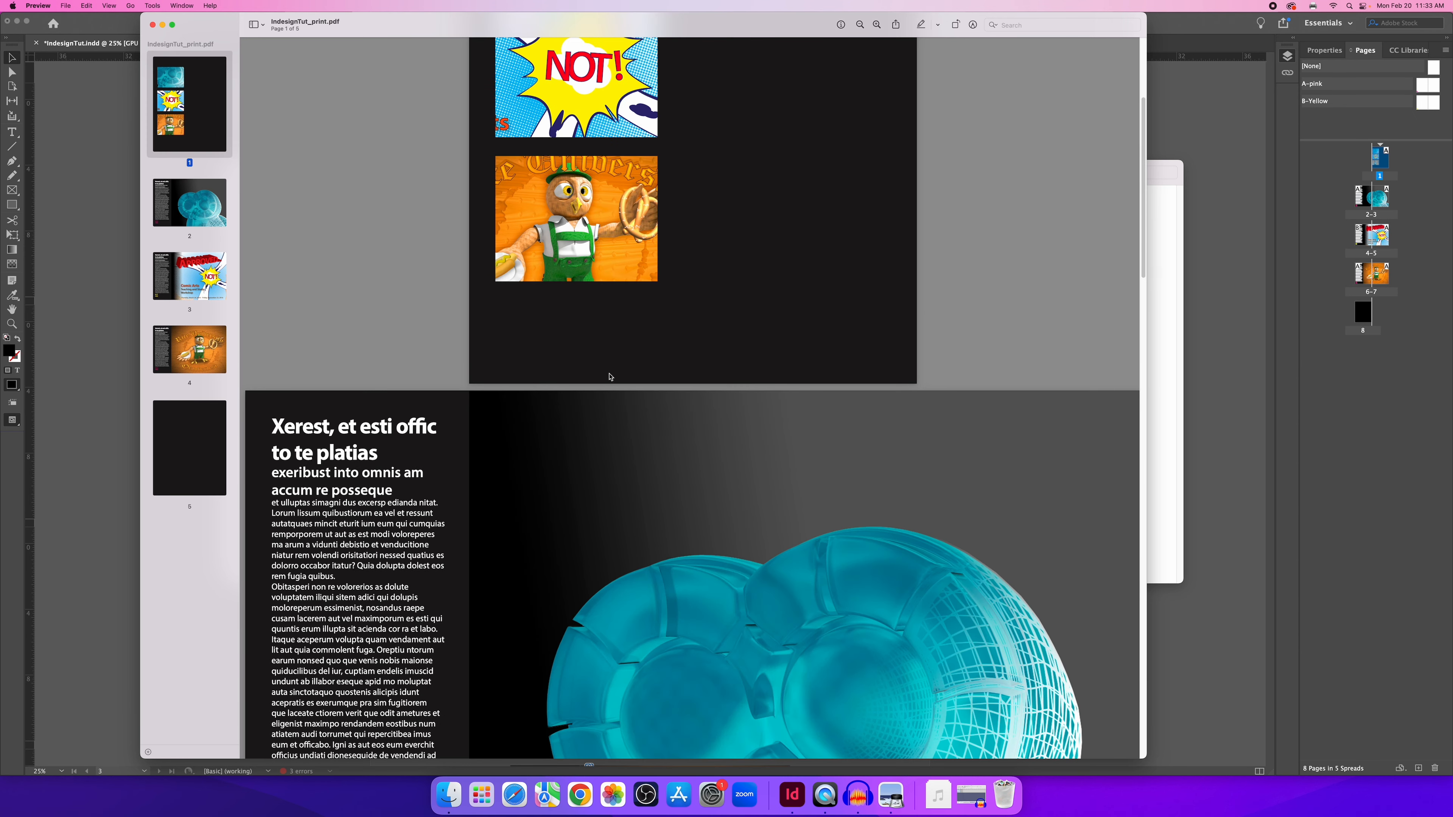
{"action": "scroll", "coordinate": [623, 372], "scroll_direction": "down", "scroll_amount": 8}
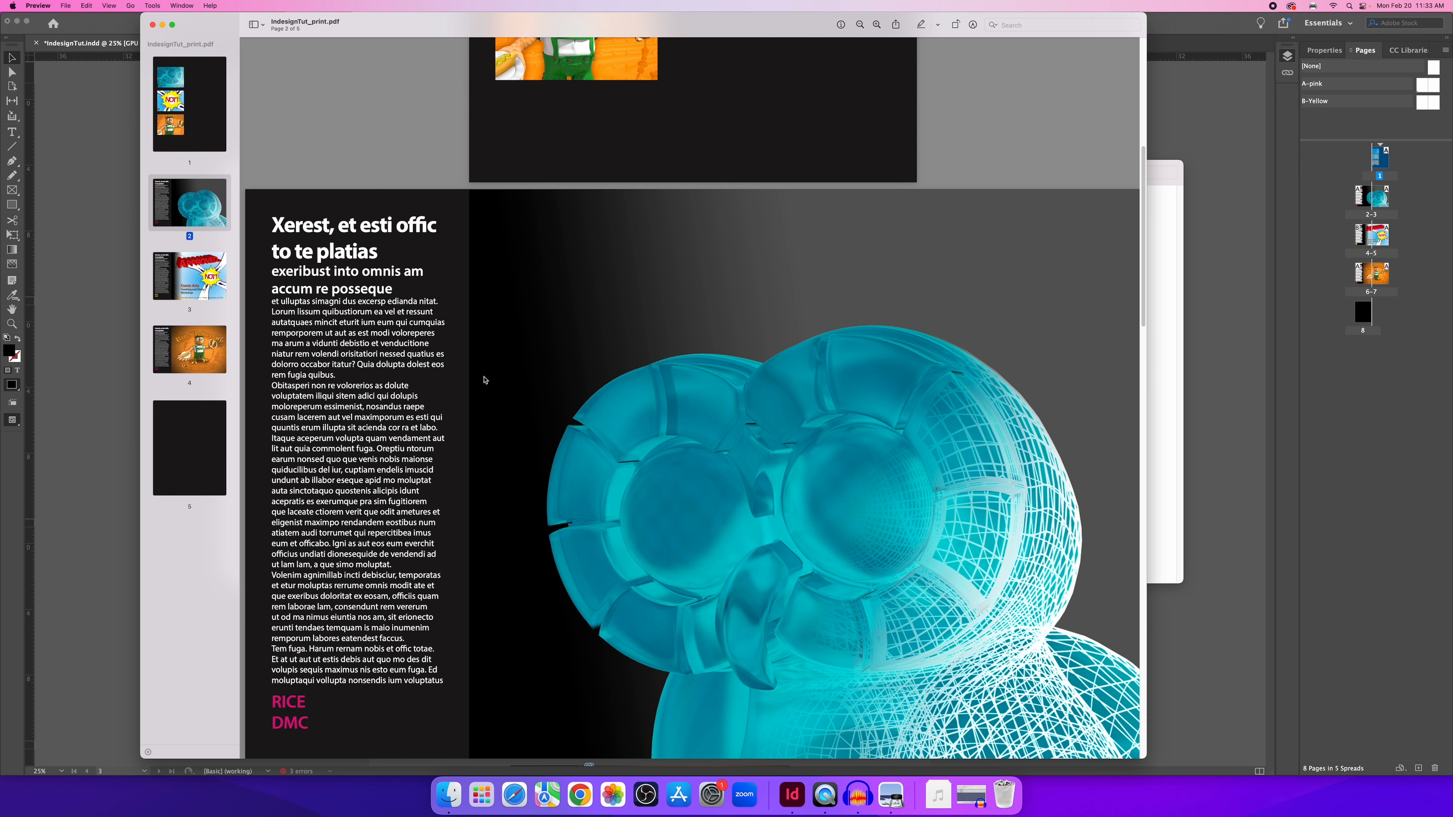
{"action": "scroll", "coordinate": [407, 373], "scroll_direction": "down", "scroll_amount": 1}
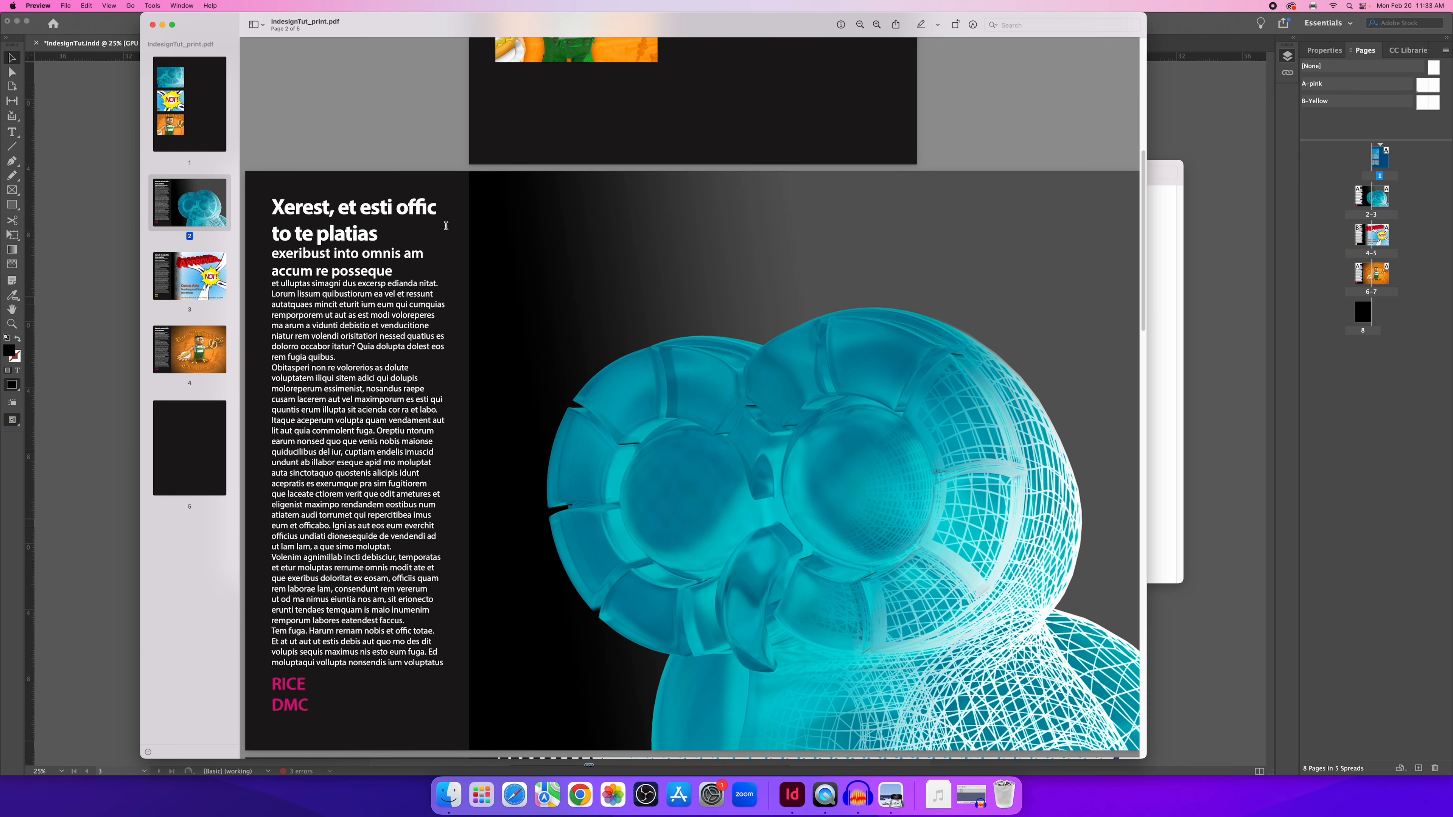
{"action": "scroll", "coordinate": [443, 242], "scroll_direction": "down", "scroll_amount": 1}
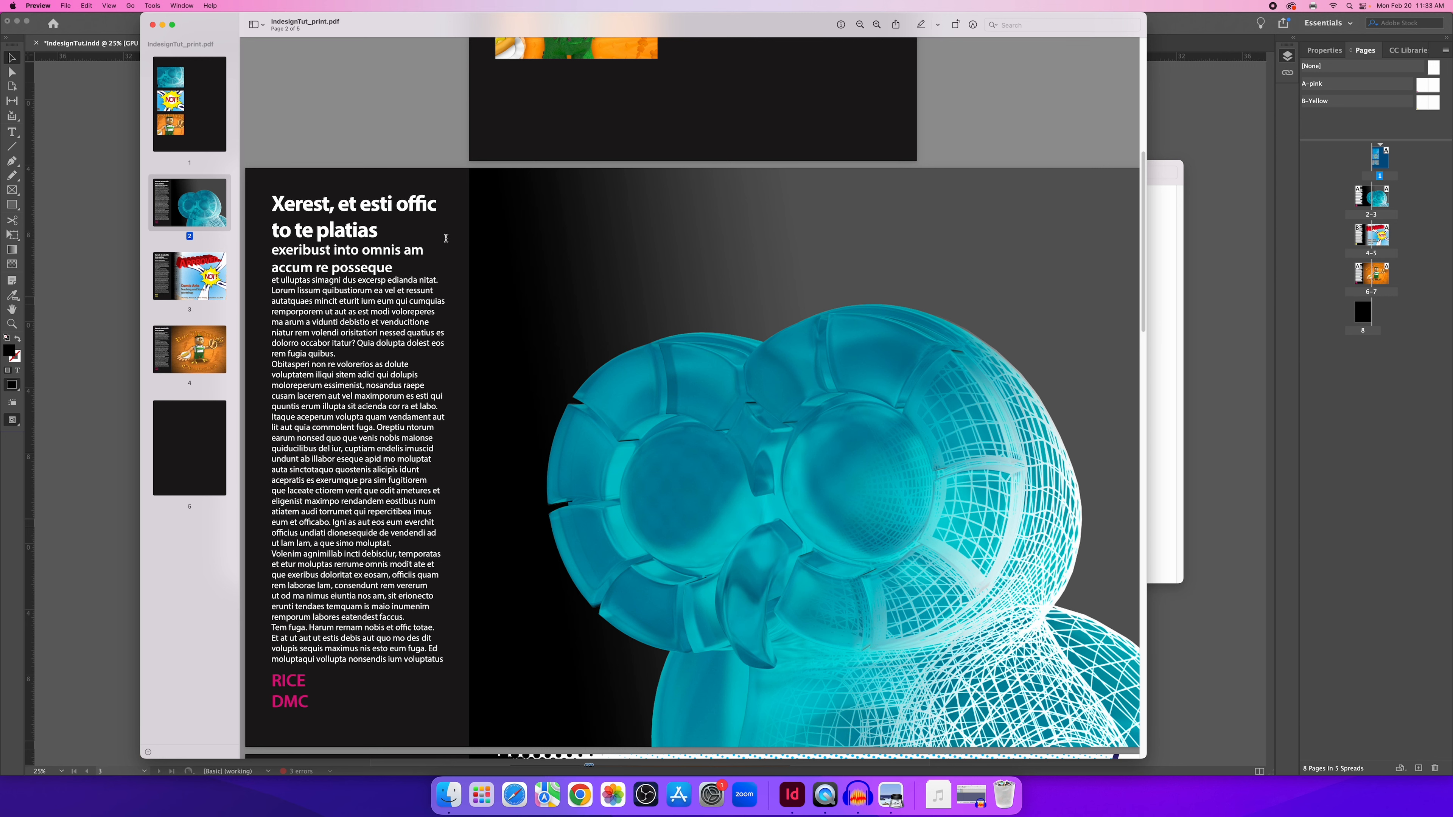
{"action": "scroll", "coordinate": [528, 330], "scroll_direction": "down", "scroll_amount": 1}
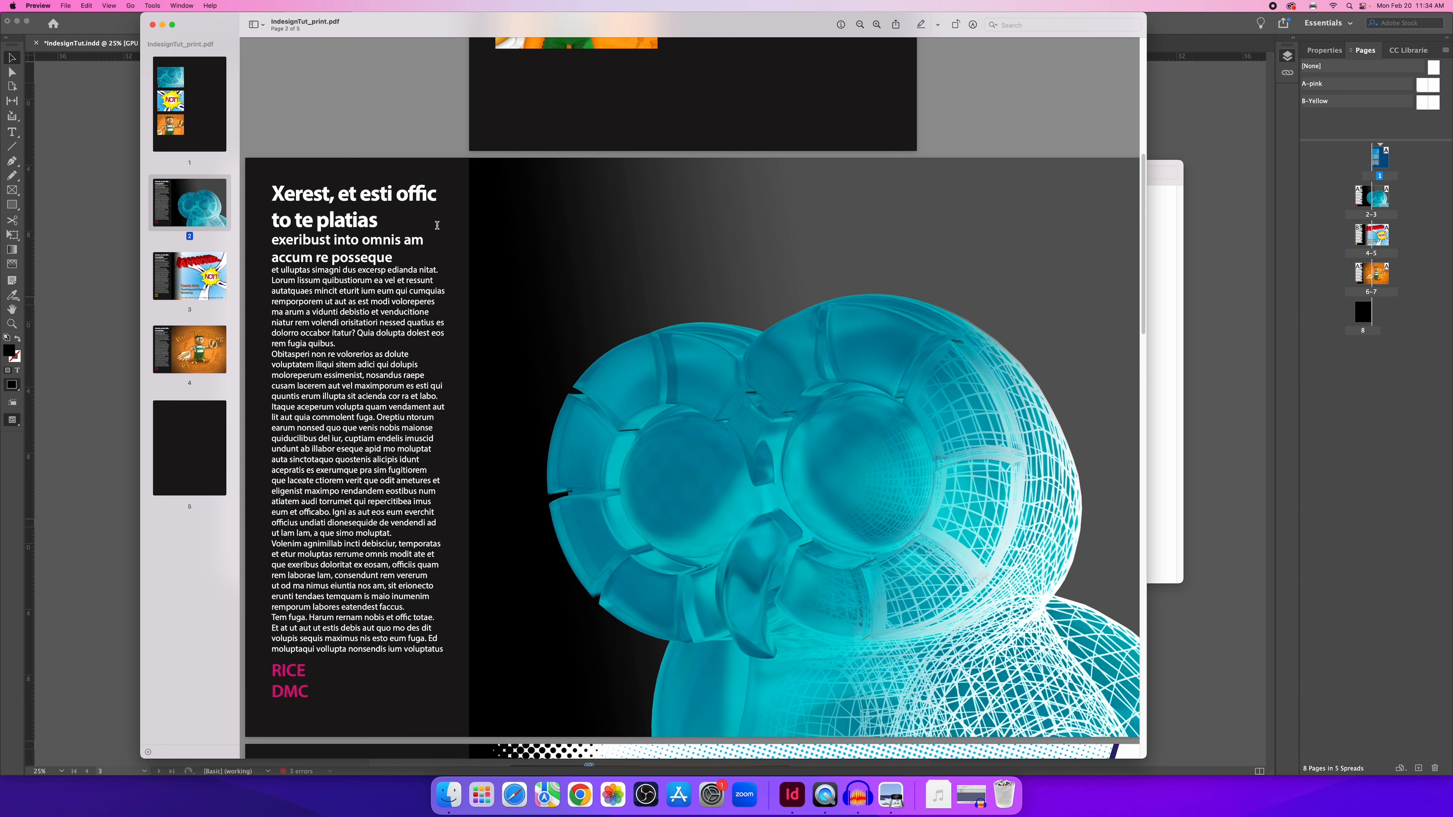
Review the remaining pages of the print PDF, then close Preview.
{"action": "scroll", "coordinate": [490, 252], "scroll_direction": "down", "scroll_amount": 10}
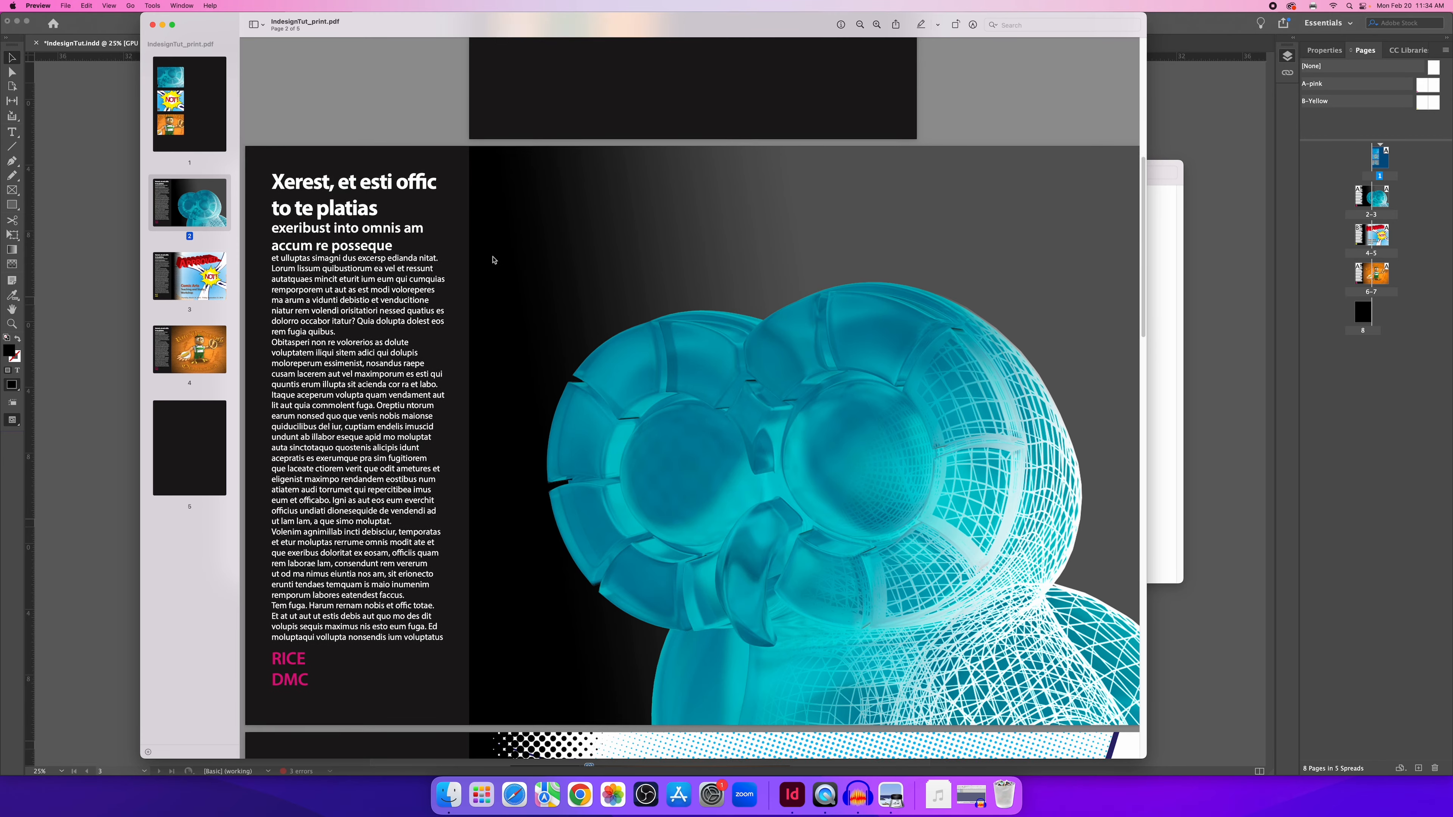
{"action": "scroll", "coordinate": [495, 263], "scroll_direction": "down", "scroll_amount": 20}
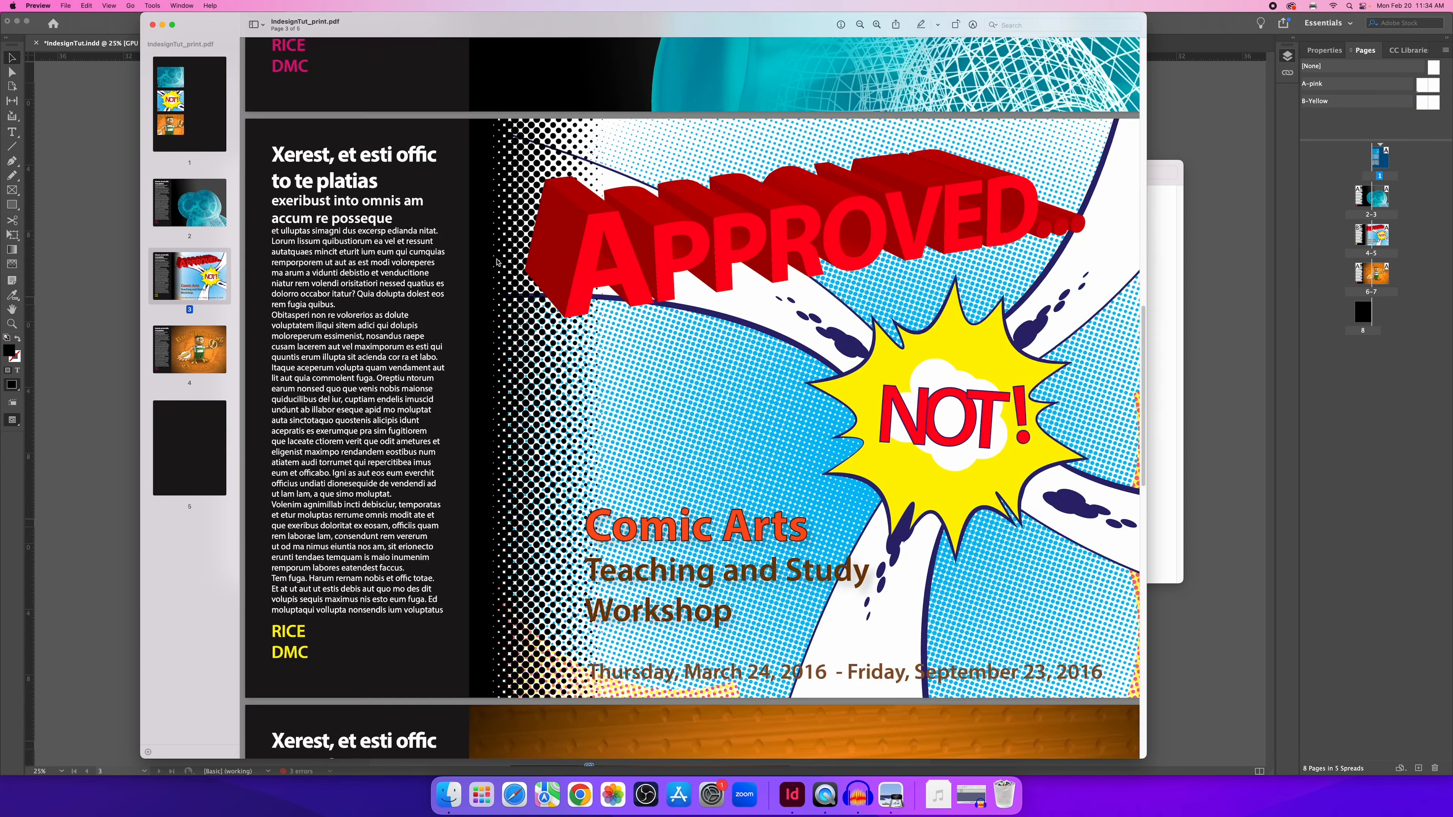
{"action": "scroll", "coordinate": [503, 256], "scroll_direction": "down", "scroll_amount": 8}
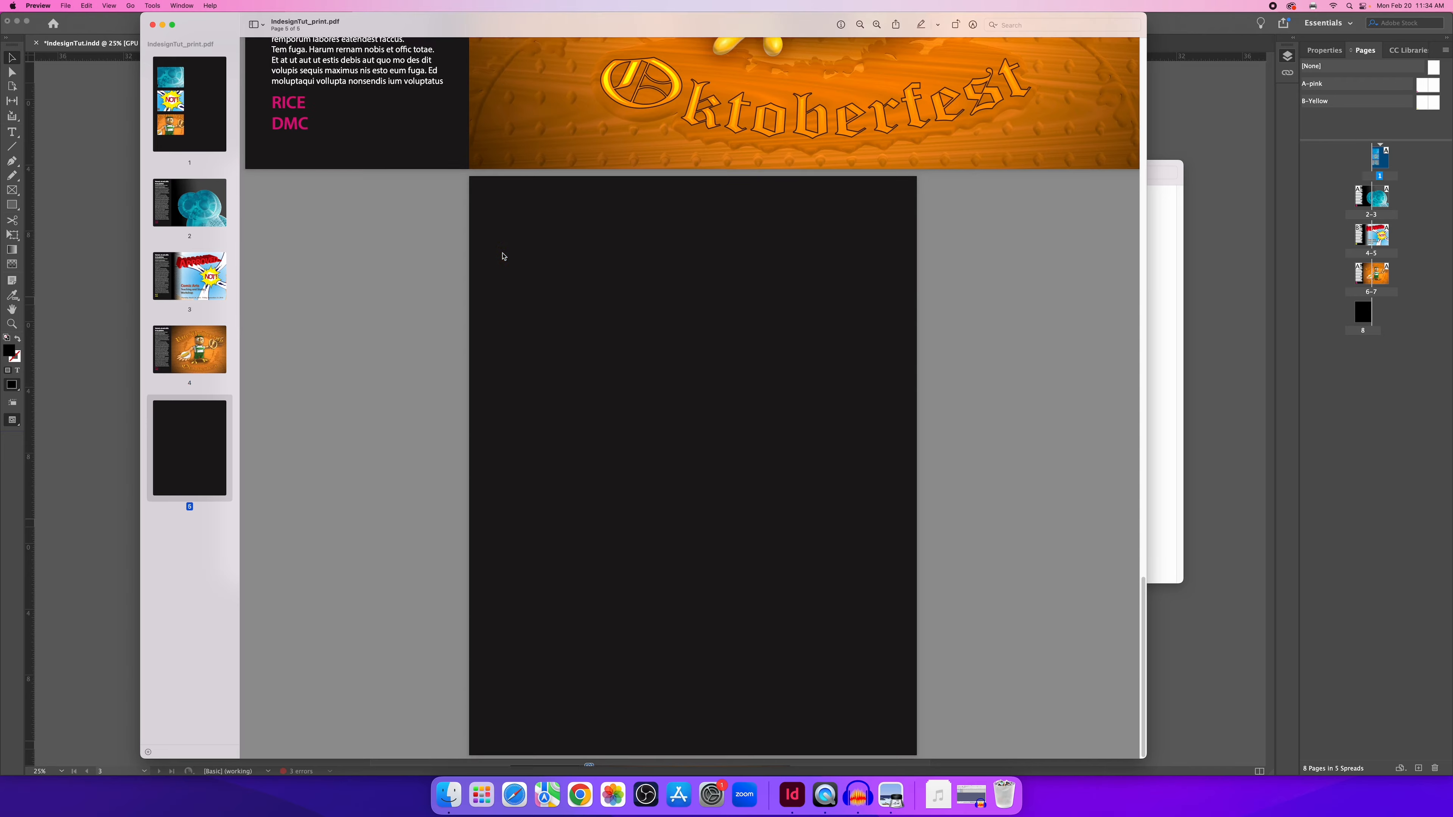
{"action": "scroll", "coordinate": [503, 257], "scroll_direction": "up", "scroll_amount": 20}
{"action": "scroll", "coordinate": [502, 257], "scroll_direction": "up", "scroll_amount": 12}
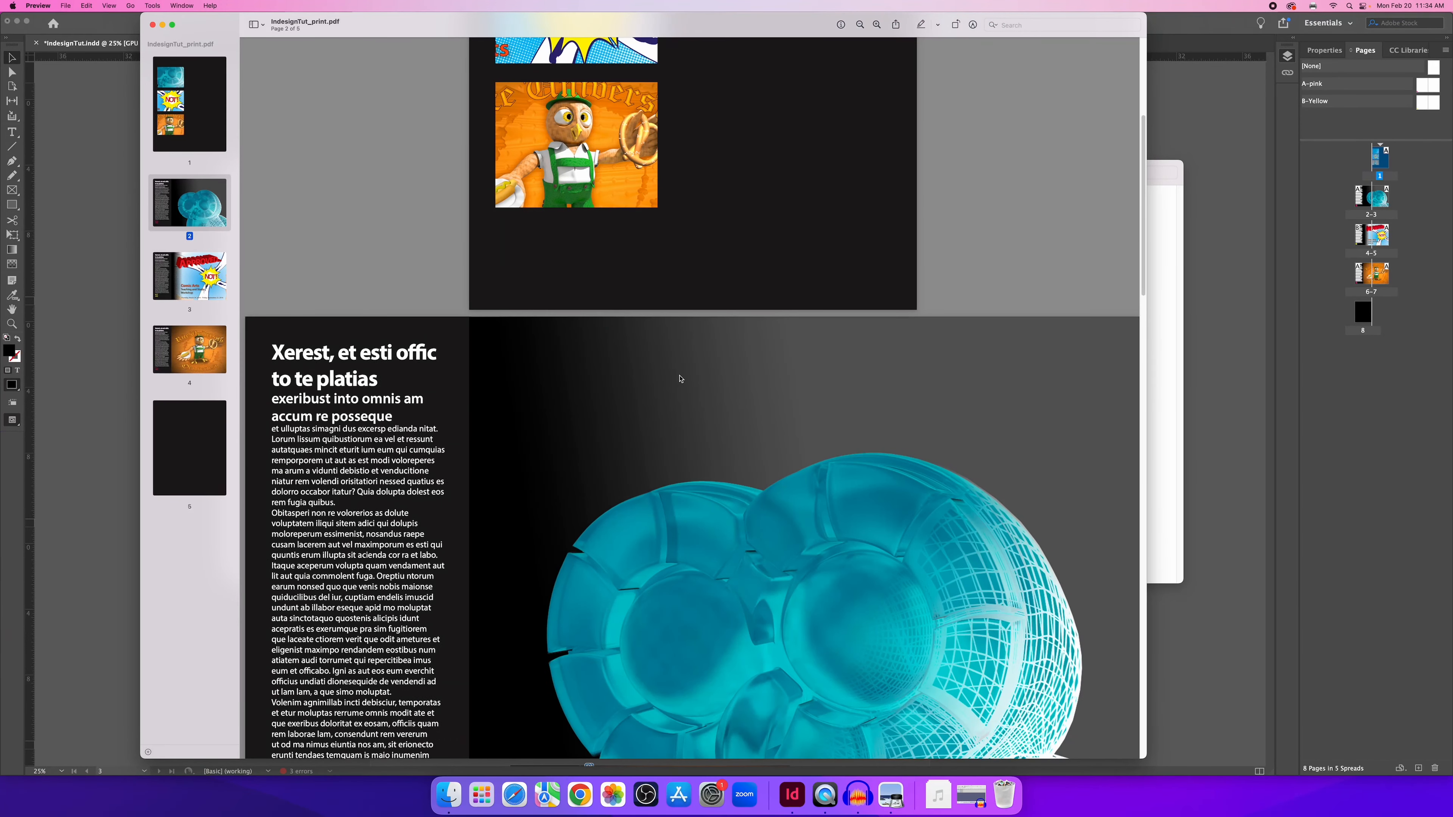
{"action": "scroll", "coordinate": [650, 262], "scroll_direction": "down", "scroll_amount": 8}
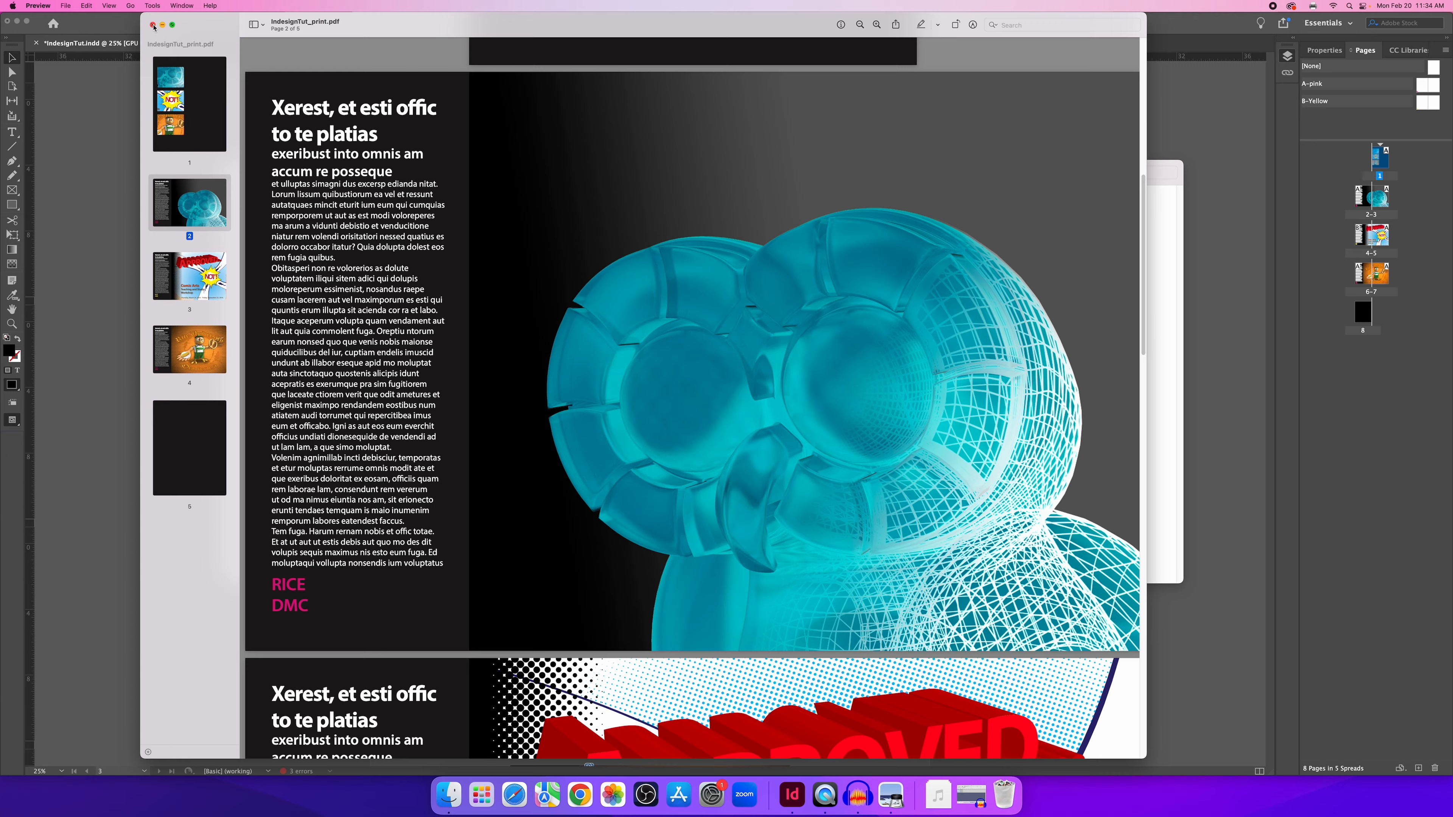
{"action": "left_click", "coordinate": [153, 25]}
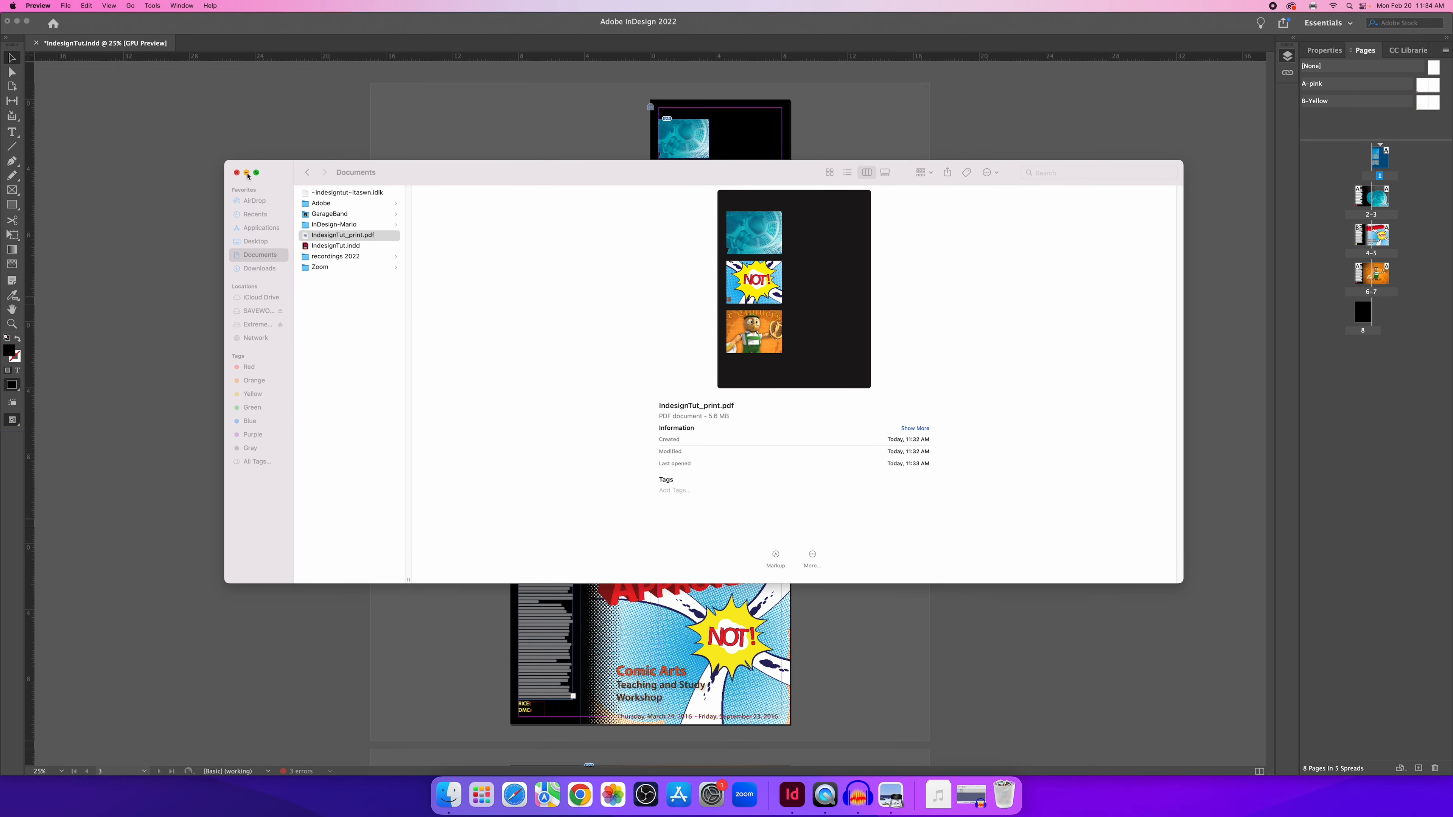
Bring the IndesignTut.indd layout forward, zoom to 50% and scroll through the spreads.
{"action": "left_click", "coordinate": [303, 114]}
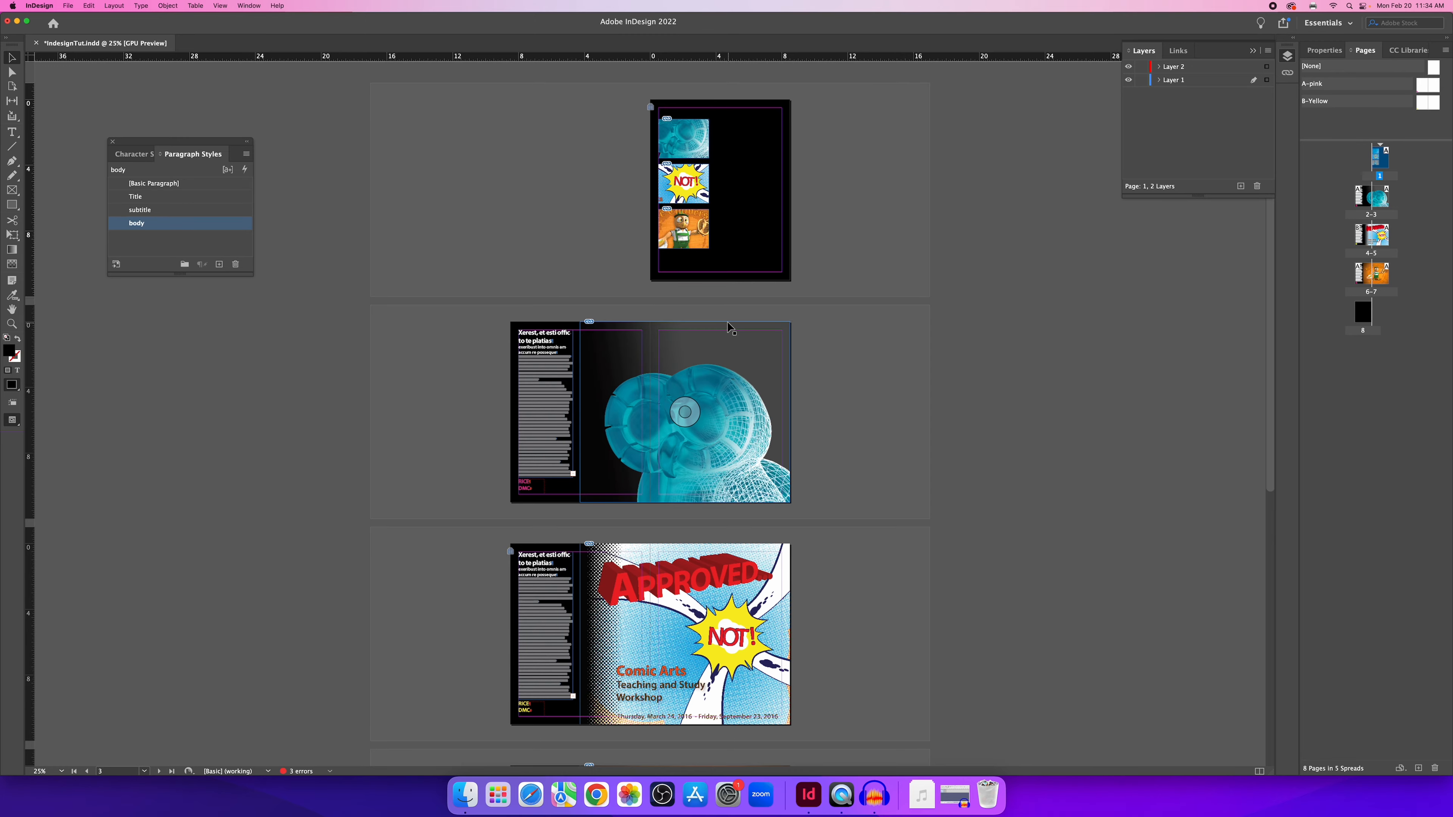
{"action": "key", "text": "super+equal"}
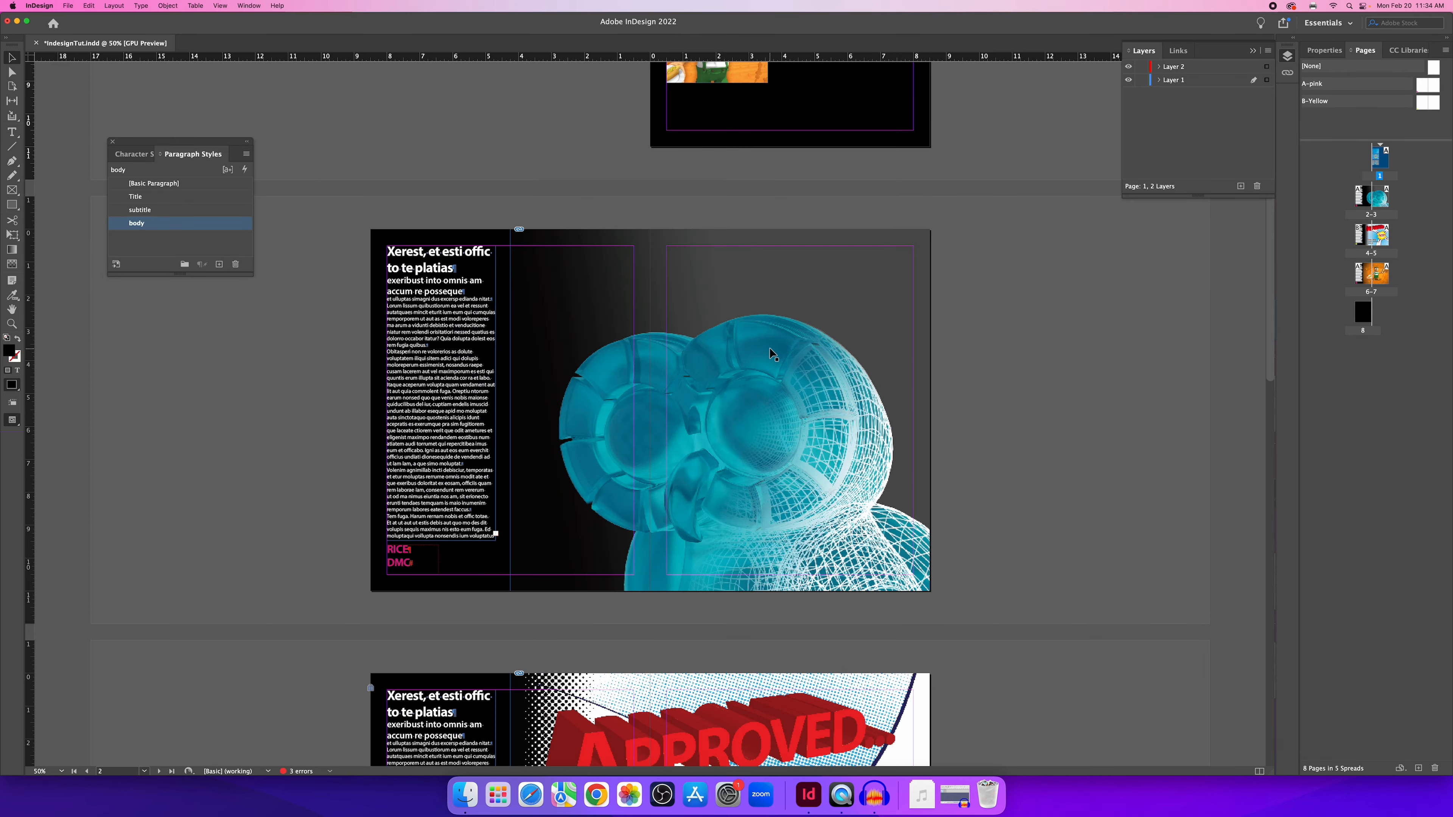
{"action": "scroll", "coordinate": [747, 320], "scroll_direction": "up", "scroll_amount": 2}
{"action": "scroll", "coordinate": [747, 320], "scroll_direction": "up", "scroll_amount": 5}
{"action": "scroll", "coordinate": [747, 321], "scroll_direction": "down", "scroll_amount": 20}
{"action": "scroll", "coordinate": [746, 320], "scroll_direction": "up", "scroll_amount": 14}
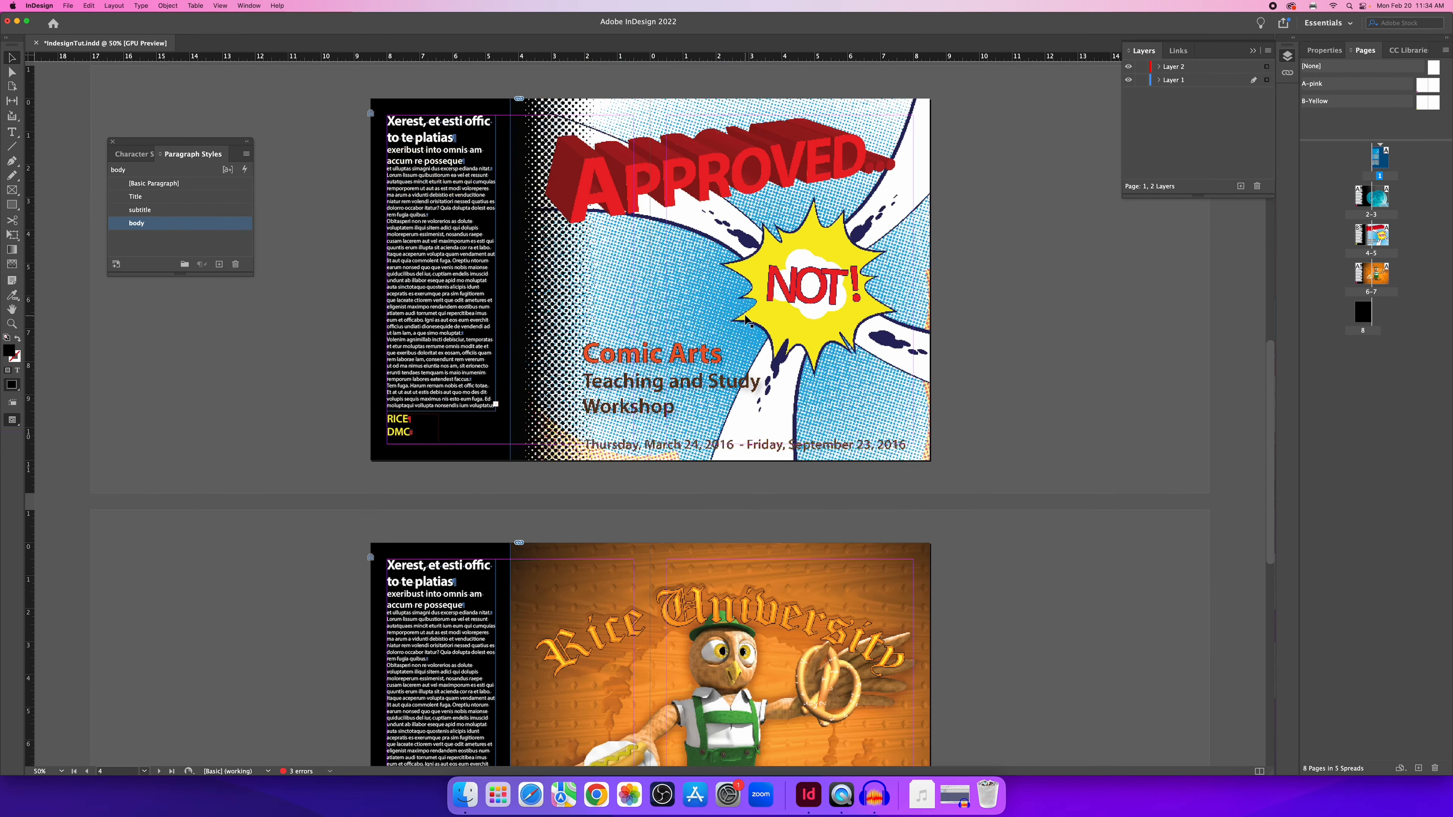
{"action": "scroll", "coordinate": [747, 320], "scroll_direction": "up", "scroll_amount": 8}
{"action": "scroll", "coordinate": [746, 320], "scroll_direction": "down", "scroll_amount": 12}
{"action": "scroll", "coordinate": [747, 320], "scroll_direction": "up", "scroll_amount": 12}
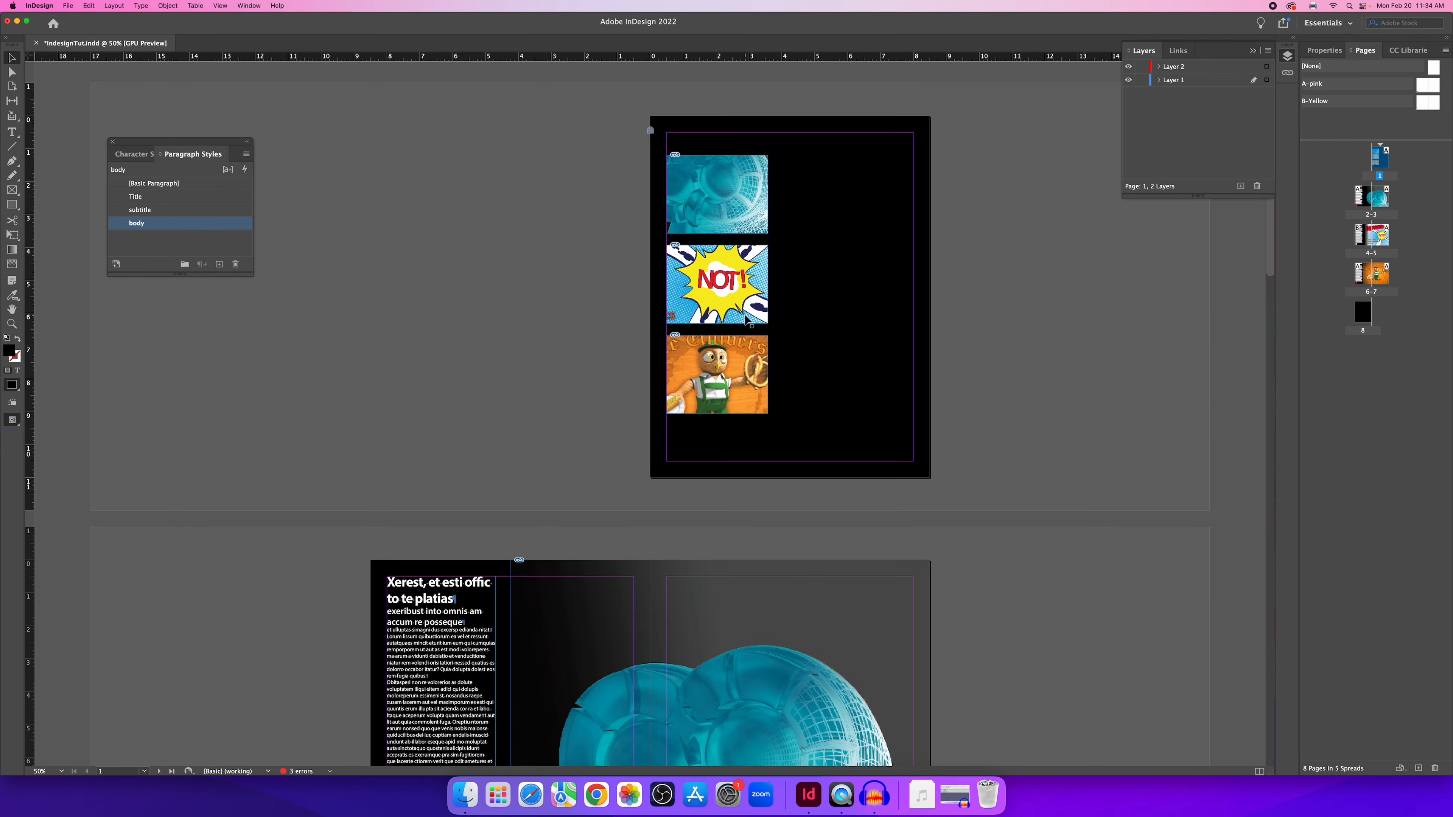
{"action": "scroll", "coordinate": [743, 321], "scroll_direction": "down", "scroll_amount": 14}
{"action": "scroll", "coordinate": [743, 321], "scroll_direction": "up", "scroll_amount": 14}
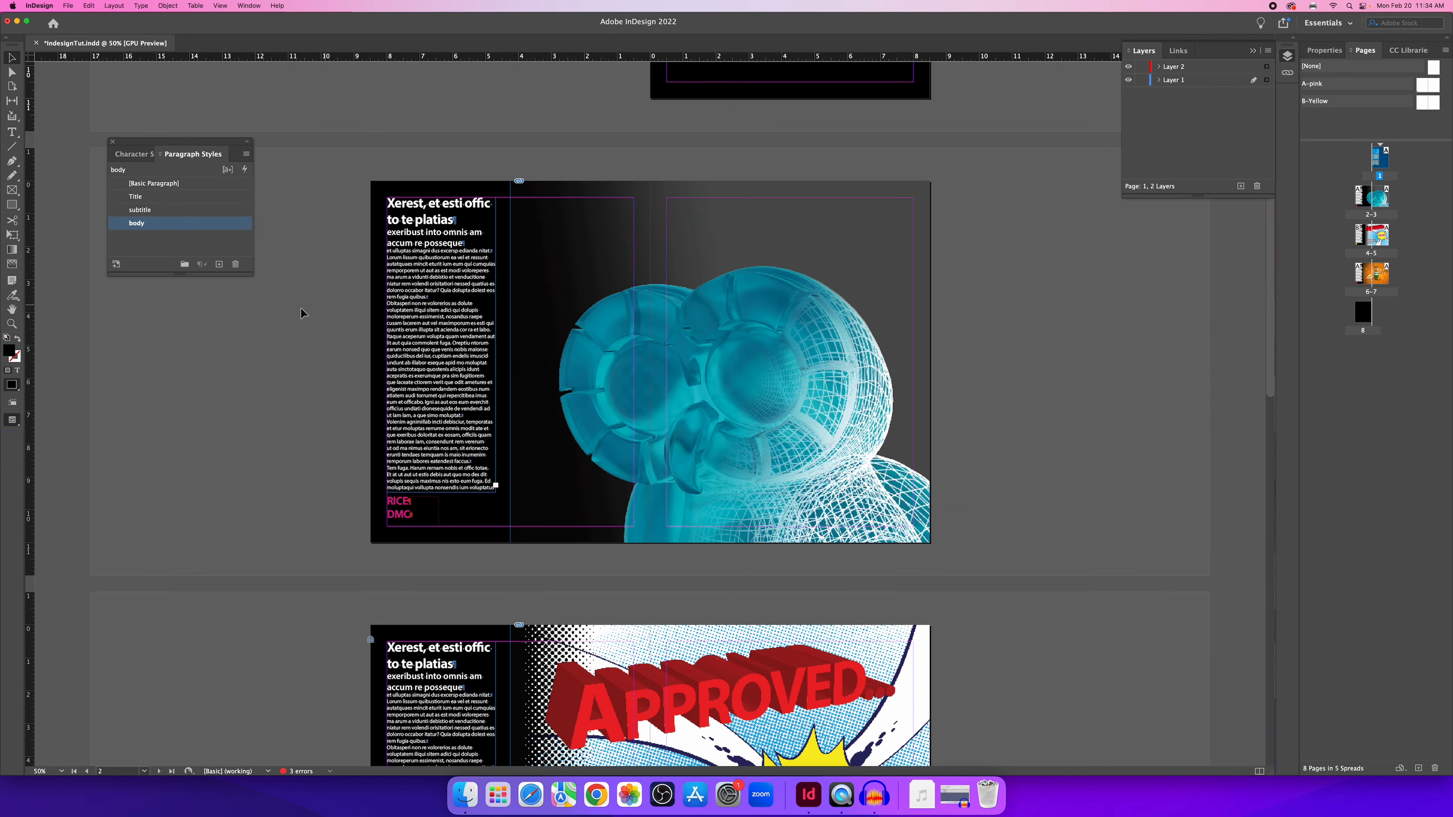
{"action": "left_click", "coordinate": [89, 7]}
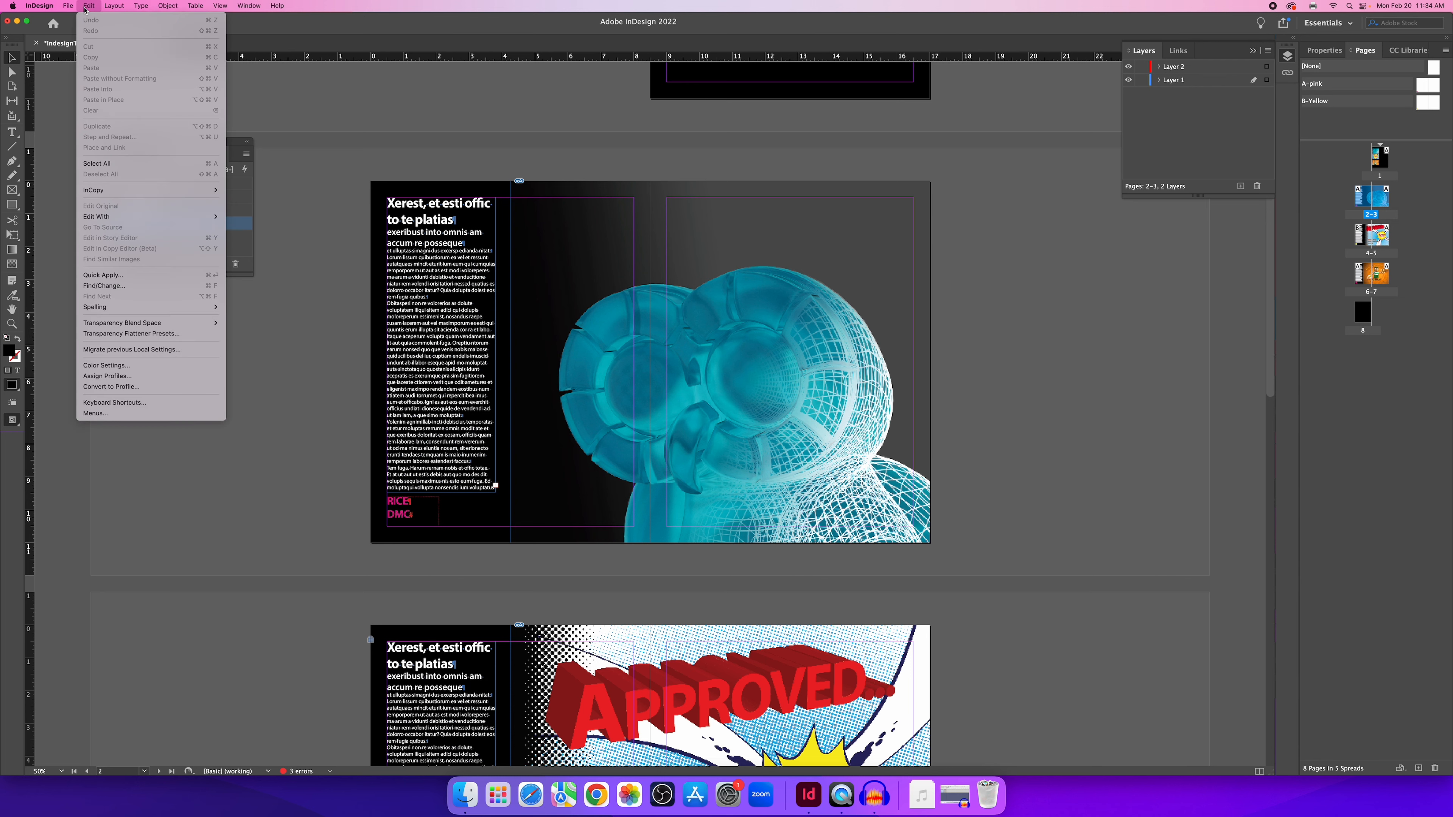
{"action": "mouse_move", "coordinate": [66, 6]}
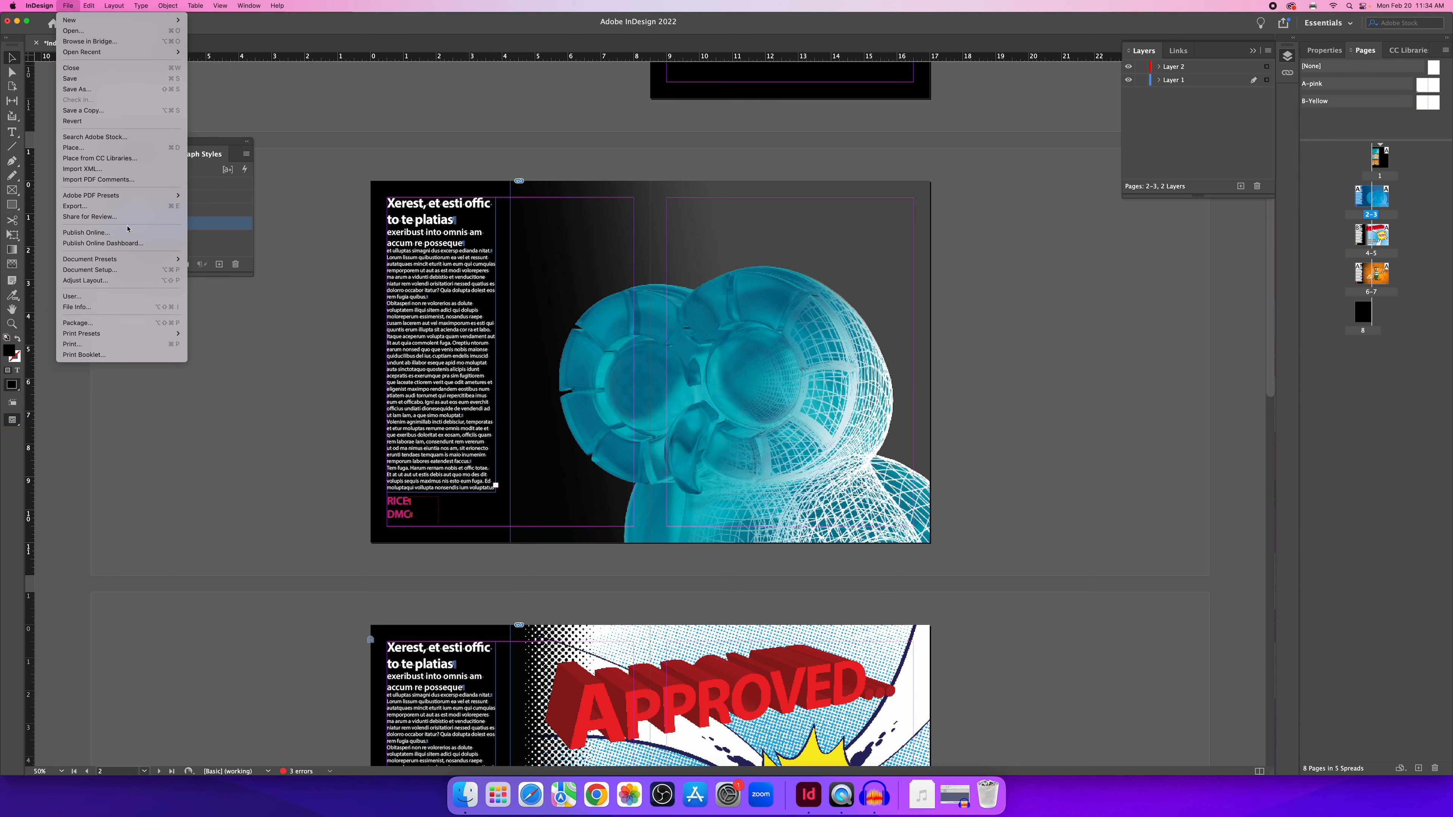
In Document Setup, give the document a 0.125 in bleed linked on all four sides.
{"action": "left_click", "coordinate": [126, 272]}
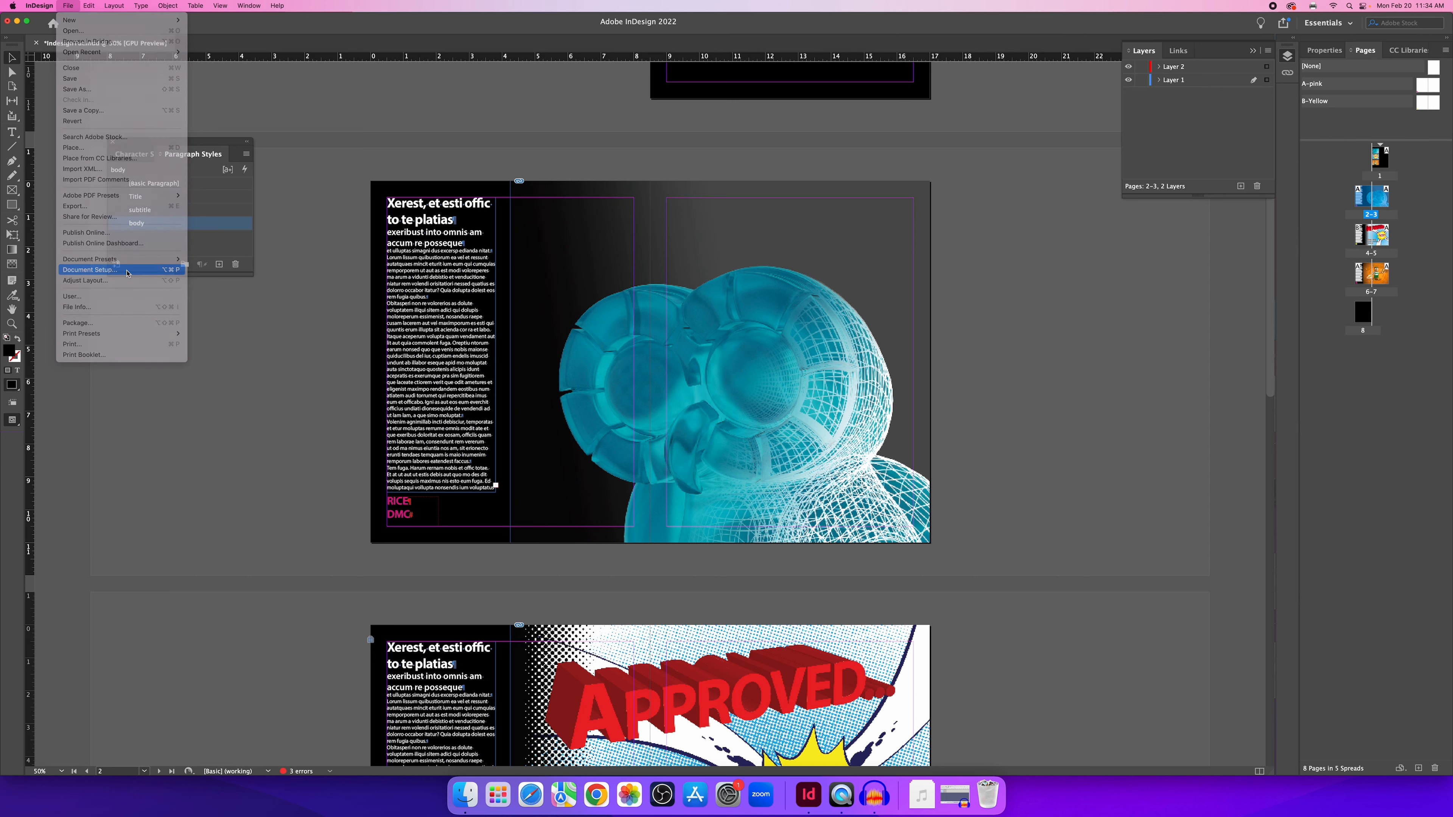
{"action": "left_click", "coordinate": [629, 469]}
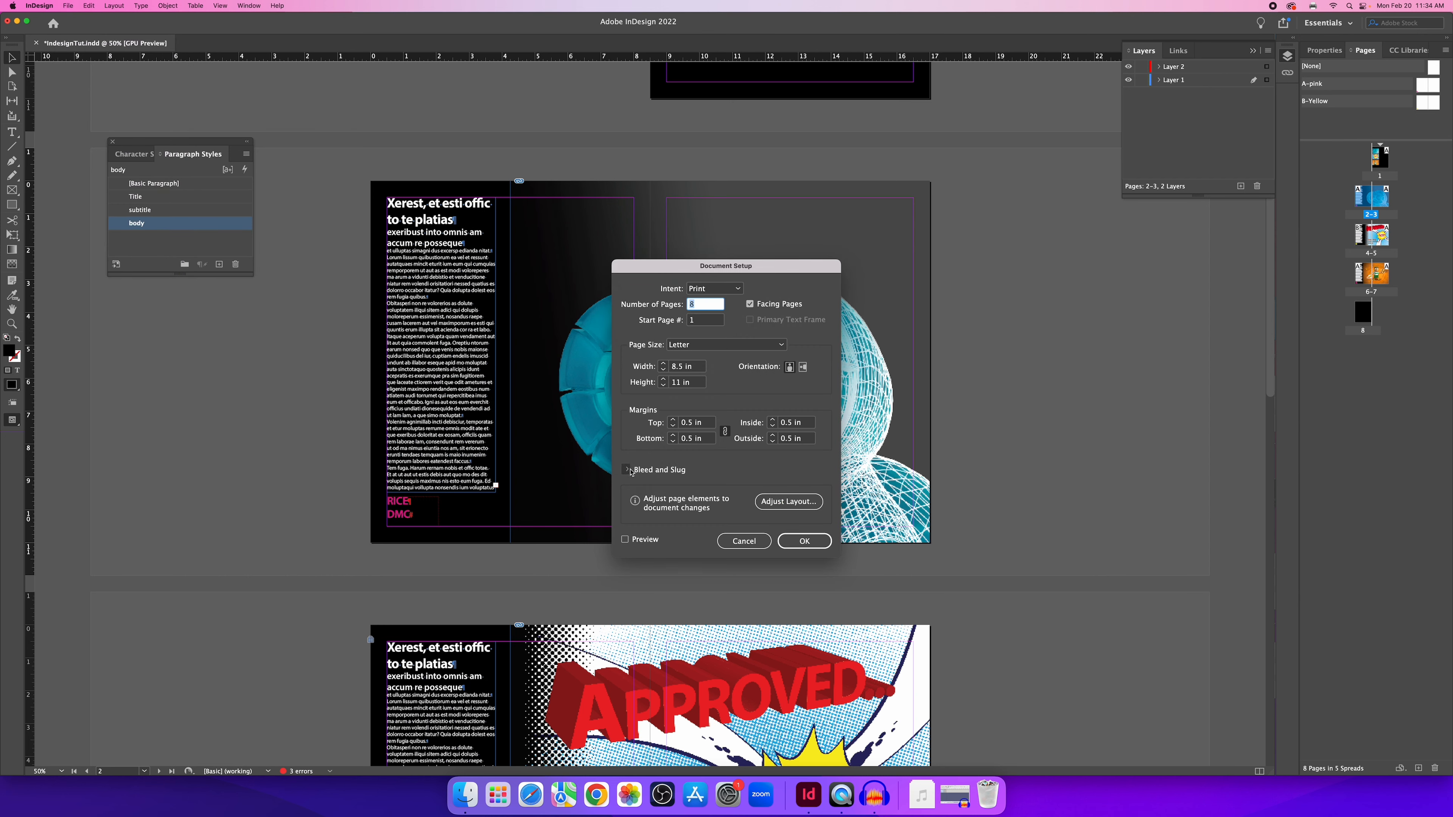
{"action": "left_click_drag", "start_coordinate": [772, 272], "coordinate": [925, 165]}
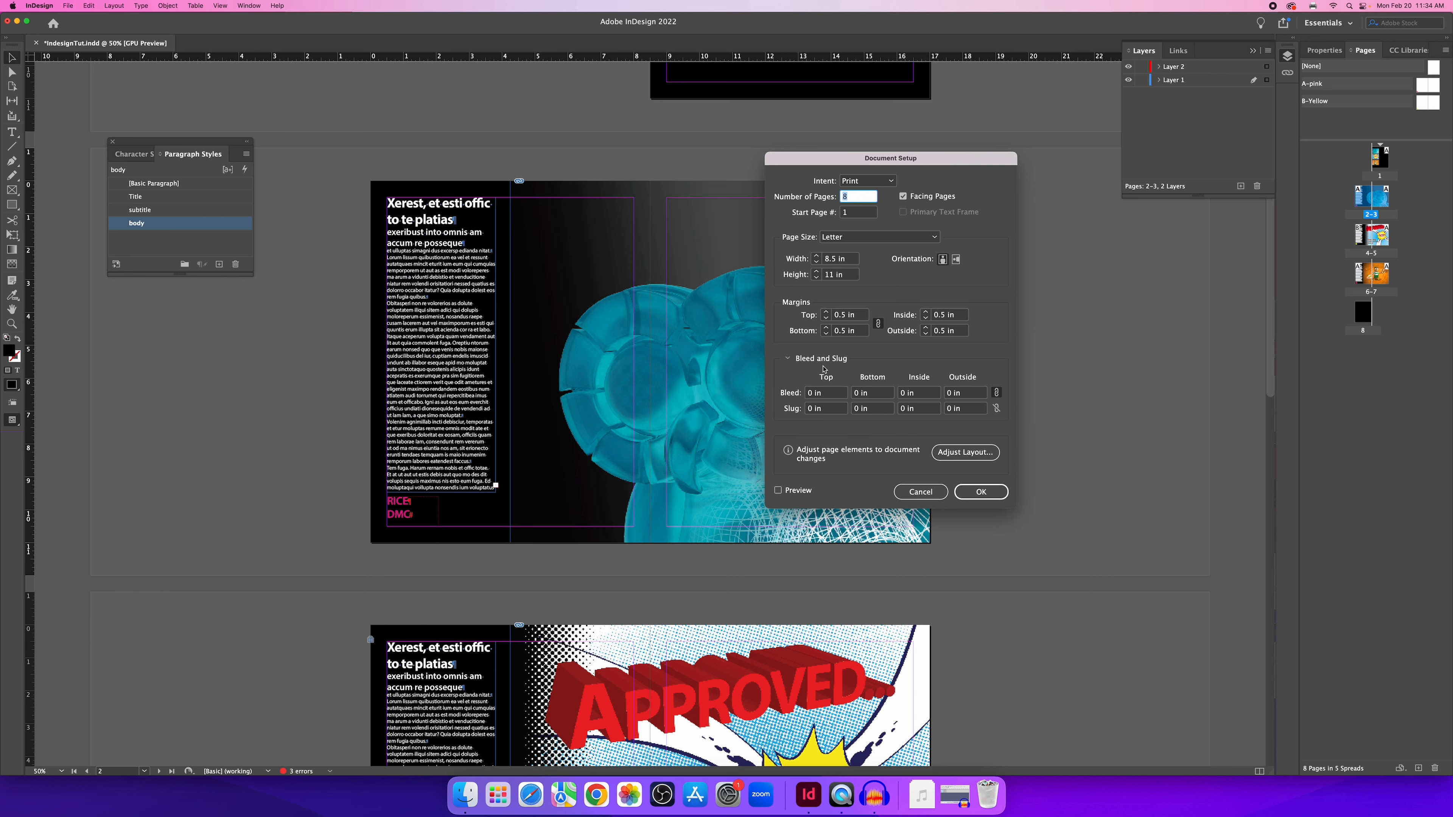
{"action": "left_click", "coordinate": [827, 394]}
{"action": "triple_click", "coordinate": [825, 395]}
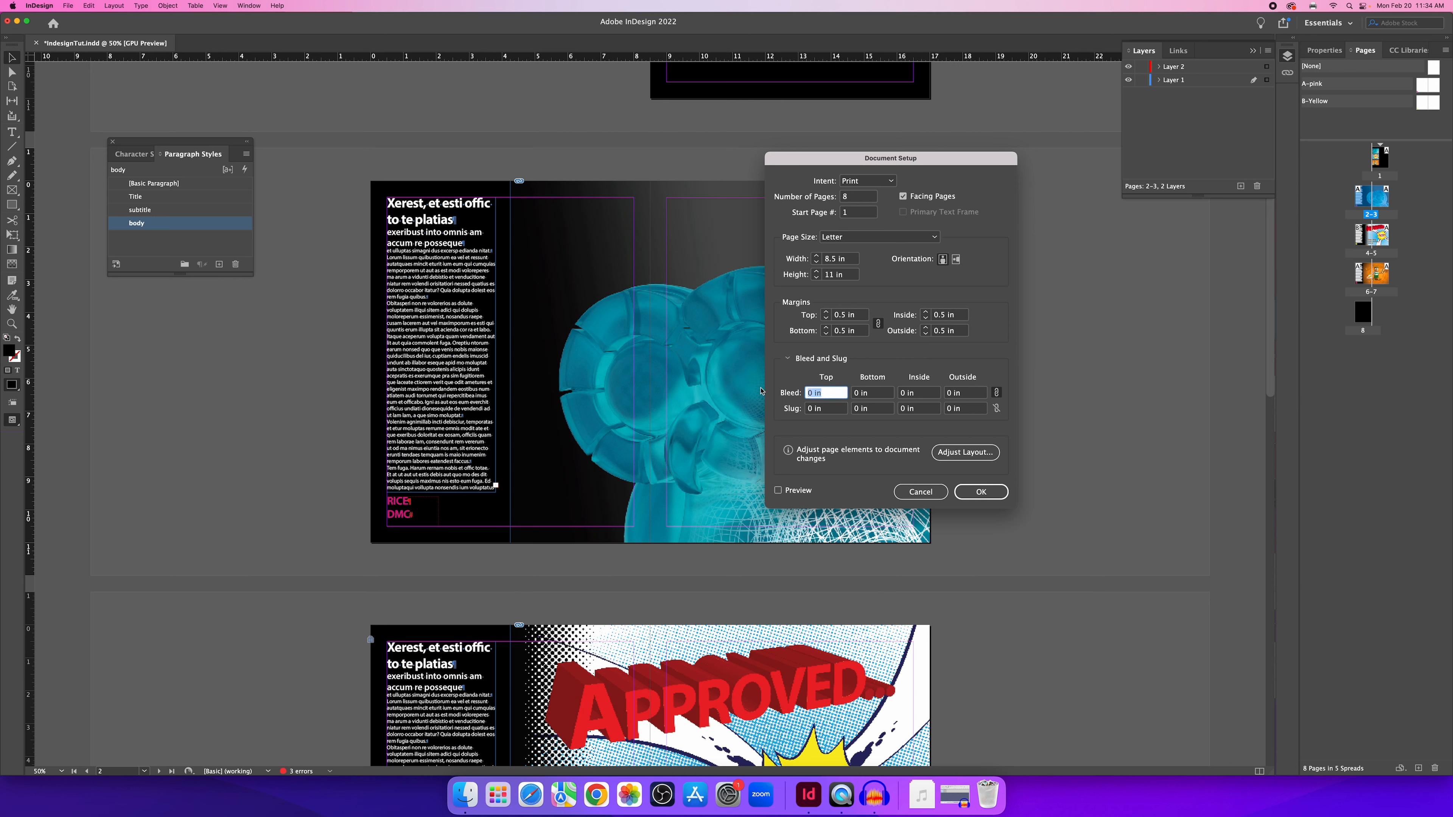
{"action": "type", "text": ".125"}
{"action": "left_click", "coordinate": [871, 395]}
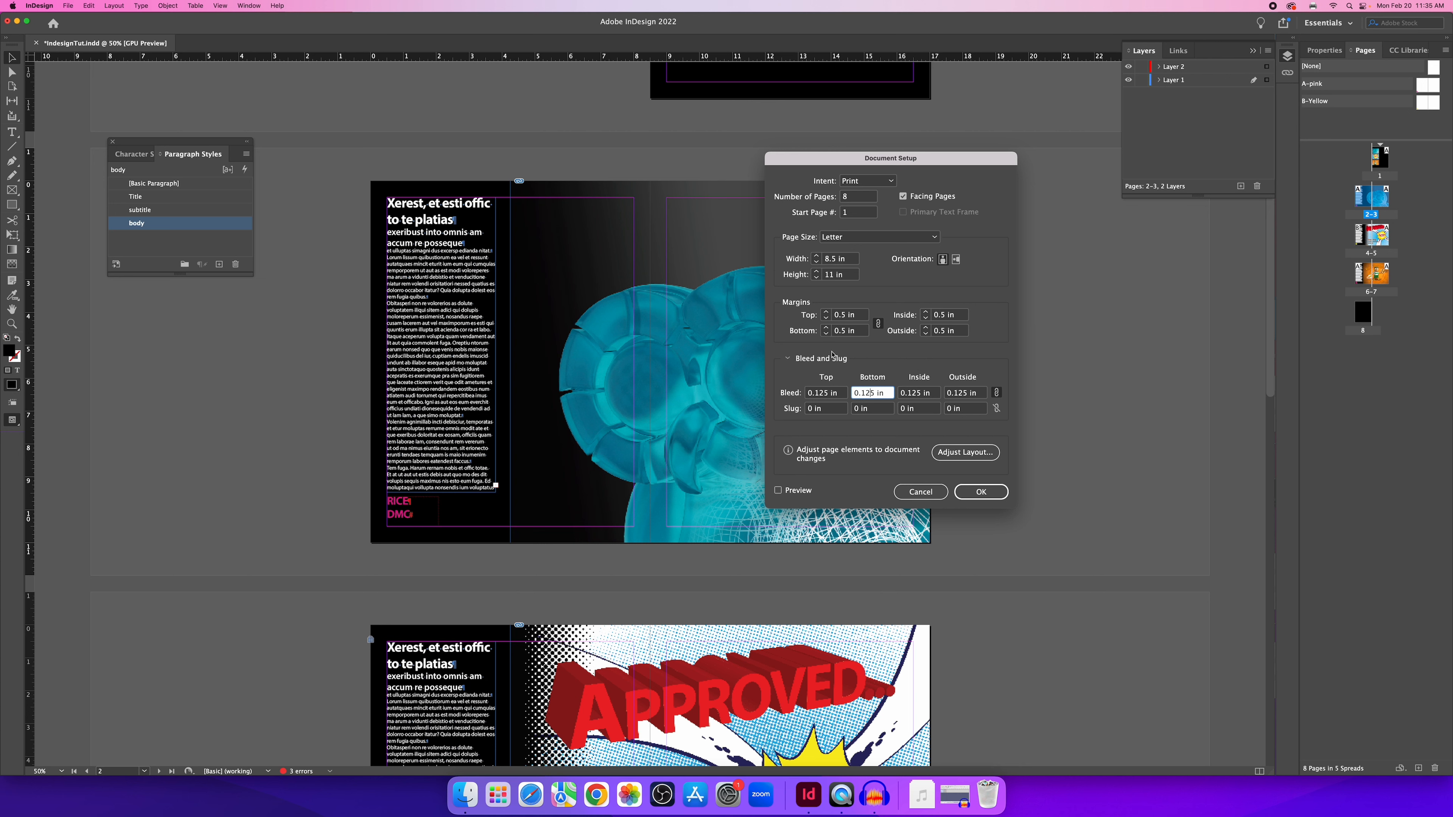
{"action": "left_click", "coordinate": [989, 496]}
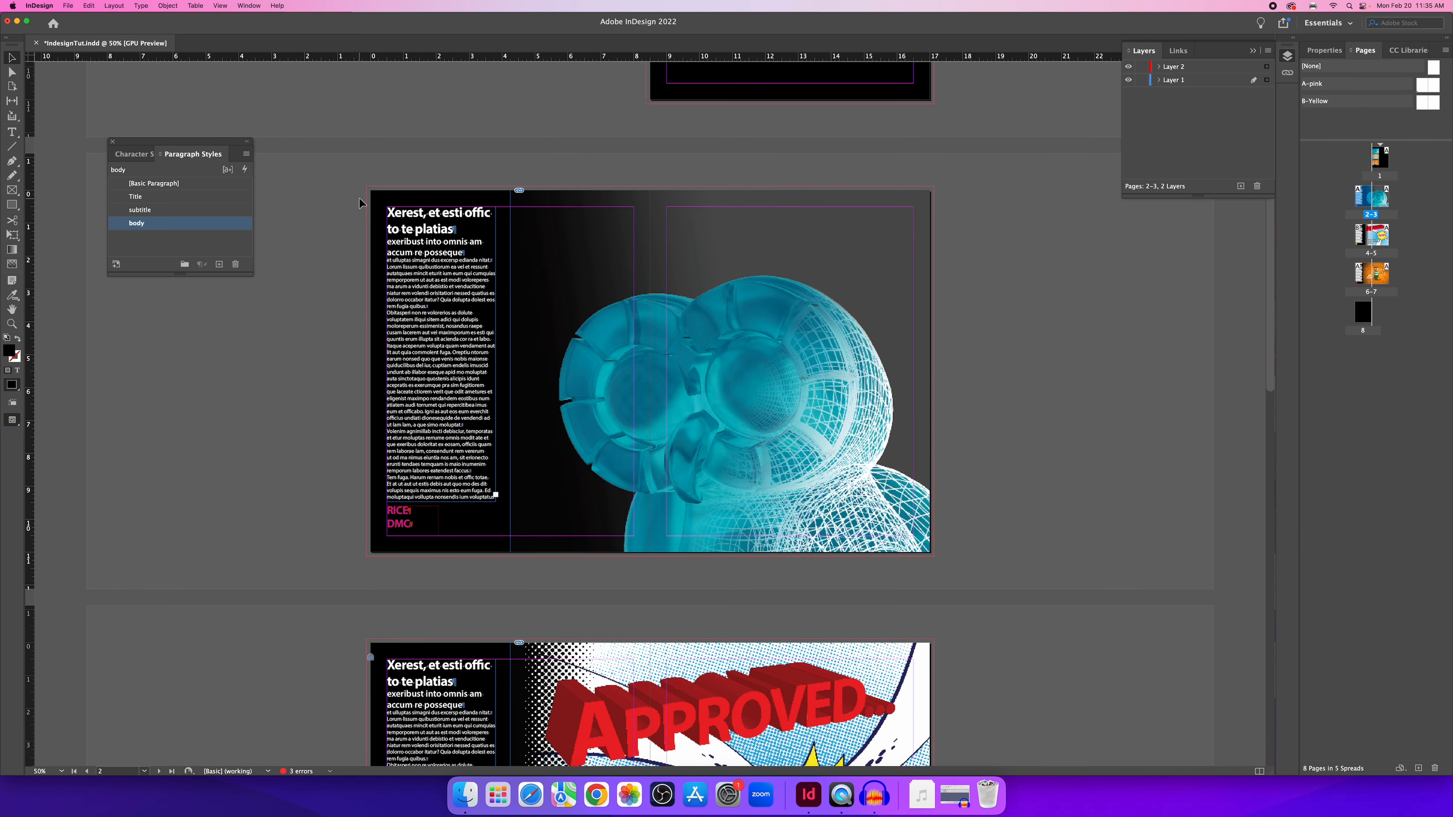
{"action": "key", "text": "super+equal"}
Extend the black background frame on page 2 out to the top, left and bottom bleed.
{"action": "scroll", "coordinate": [474, 196], "scroll_direction": "up", "scroll_amount": 3}
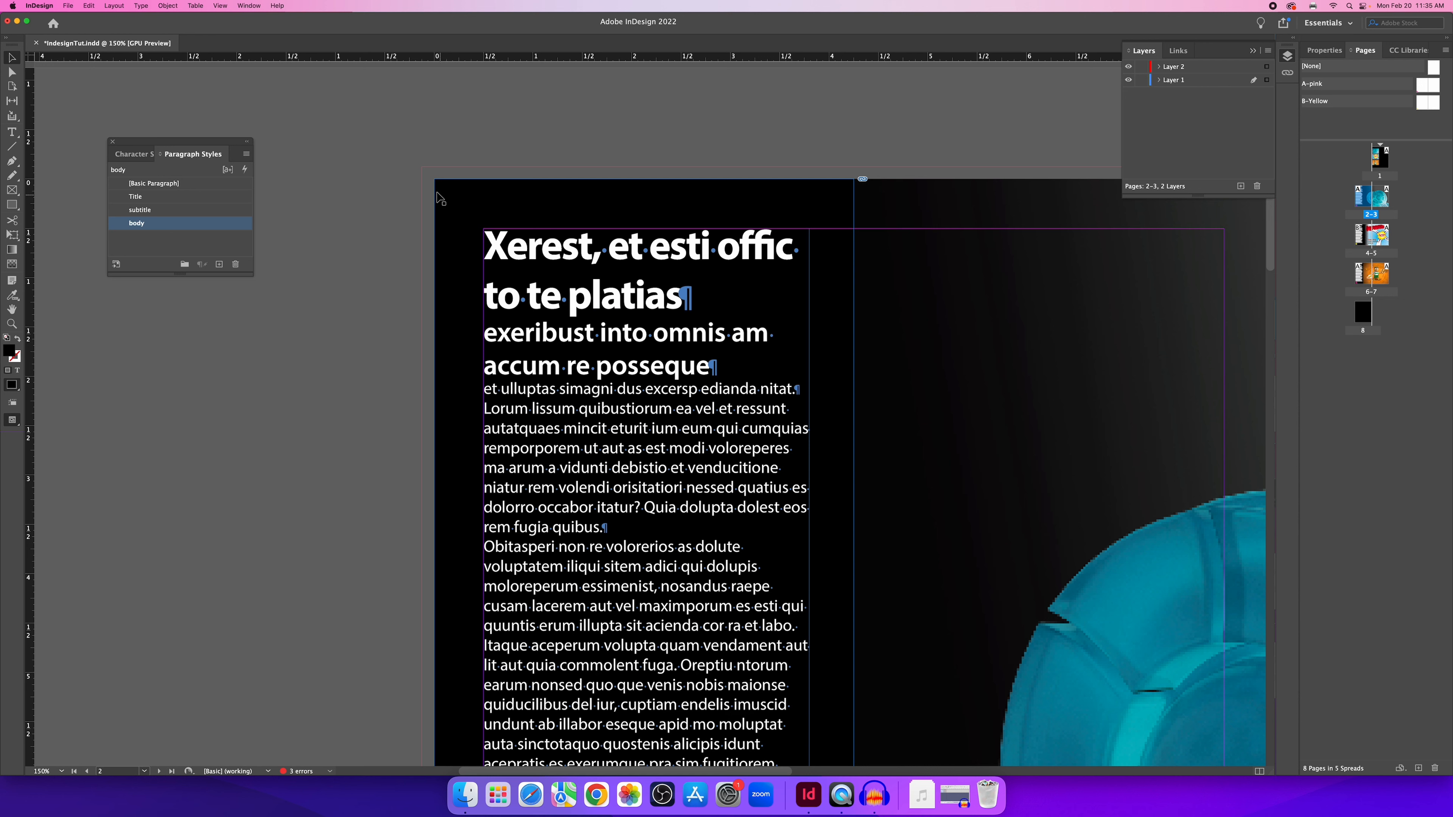
{"action": "left_click", "coordinate": [488, 209]}
{"action": "left_click_drag", "start_coordinate": [434, 179], "coordinate": [420, 167]}
{"action": "left_click", "coordinate": [420, 244]}
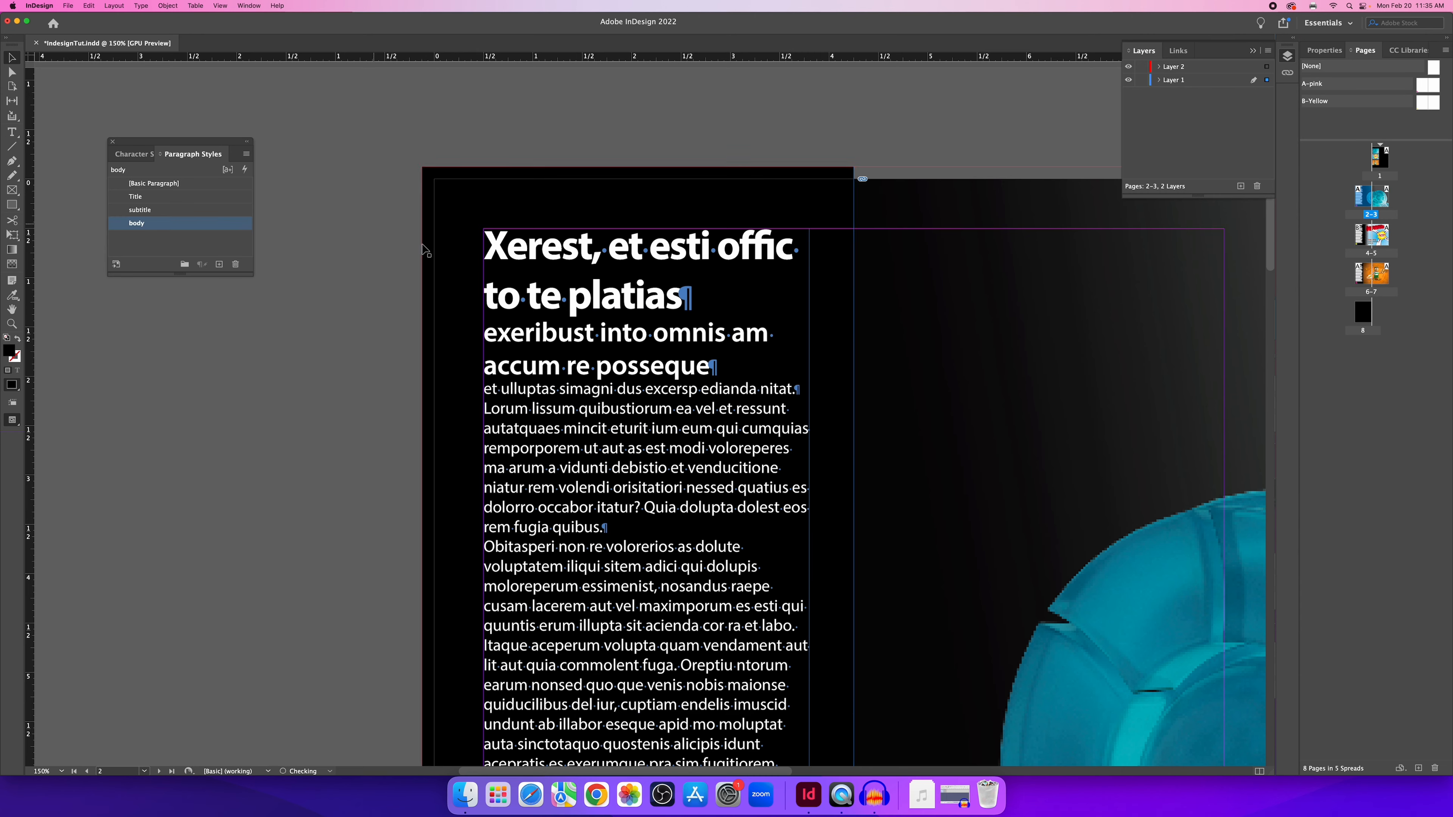
{"action": "scroll", "coordinate": [468, 244], "scroll_direction": "down", "scroll_amount": 2}
{"action": "scroll", "coordinate": [468, 245], "scroll_direction": "down", "scroll_amount": 20}
{"action": "scroll", "coordinate": [469, 249], "scroll_direction": "up", "scroll_amount": 20}
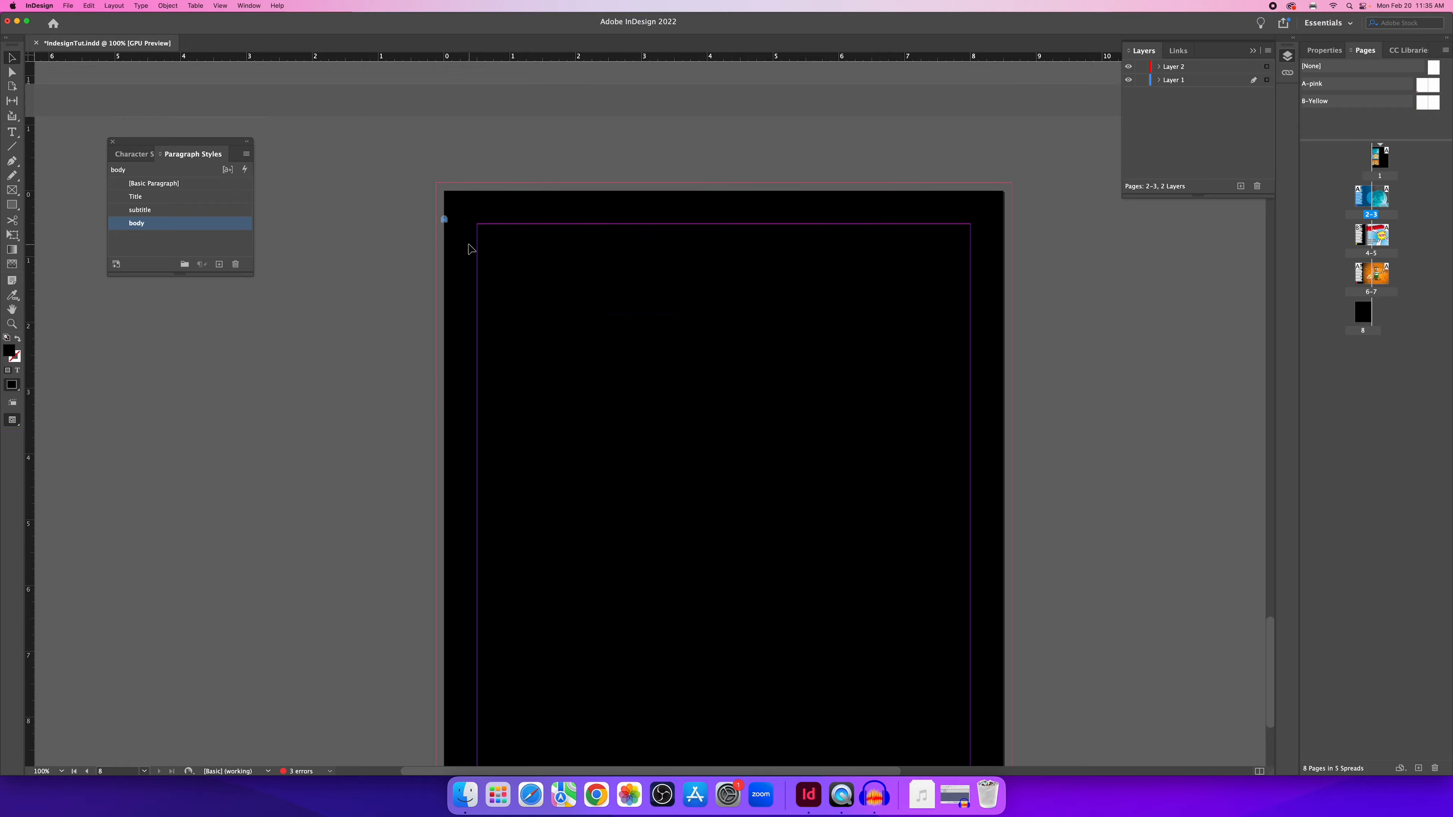
{"action": "scroll", "coordinate": [469, 249], "scroll_direction": "up", "scroll_amount": 10}
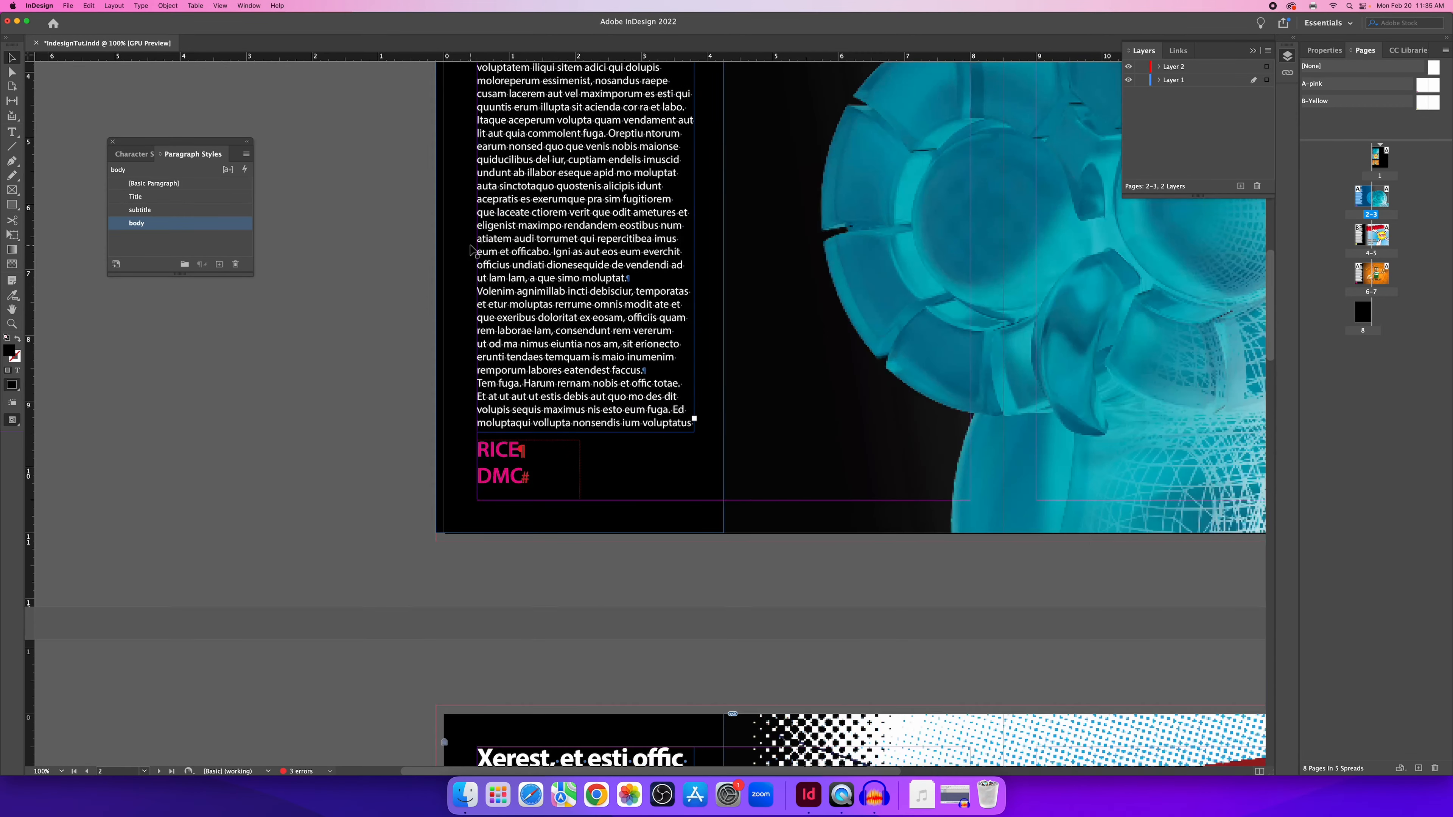
{"action": "left_click", "coordinate": [465, 548]}
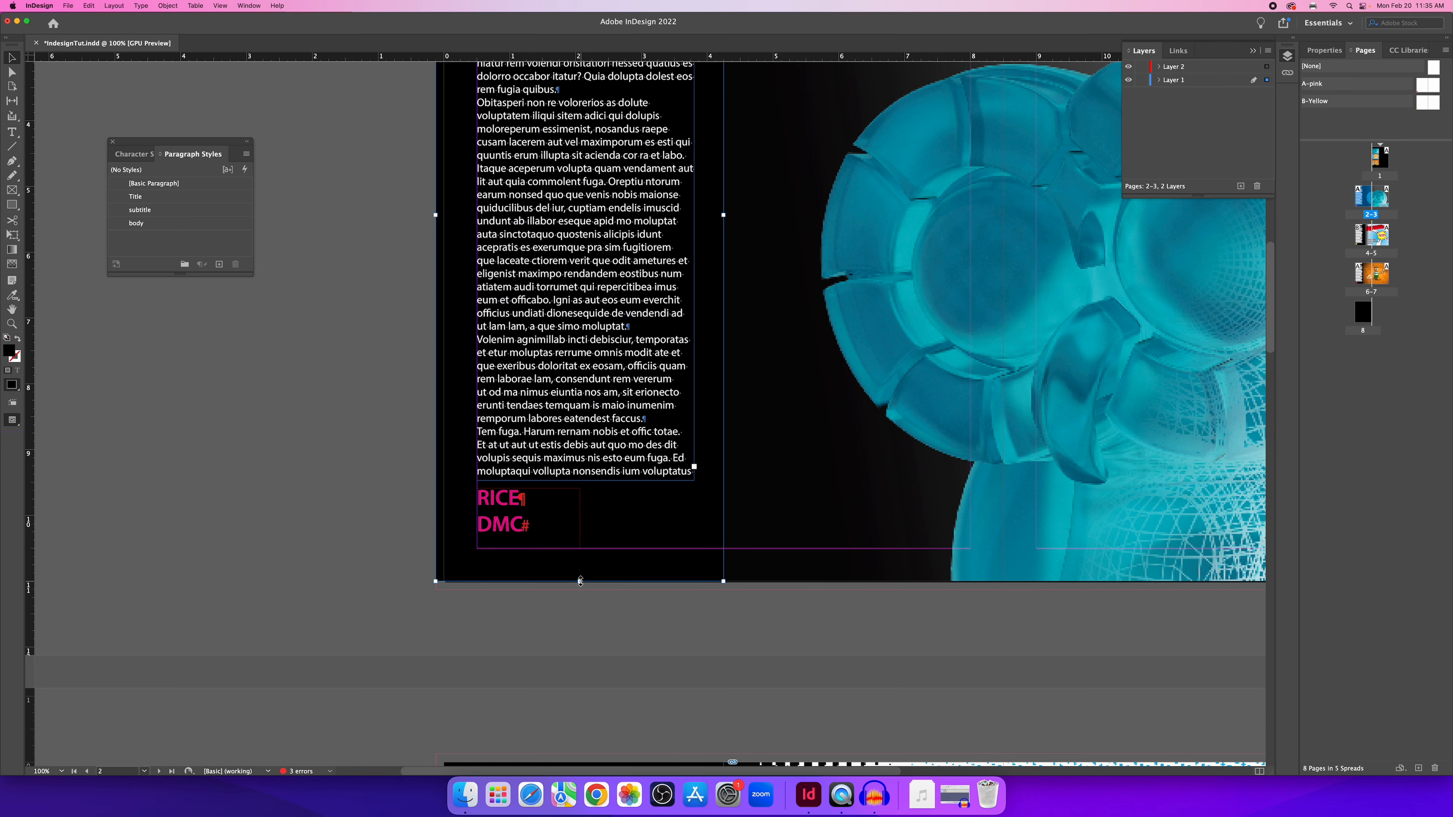
{"action": "left_click_drag", "start_coordinate": [580, 580], "coordinate": [580, 588]}
{"action": "left_click", "coordinate": [799, 608]}
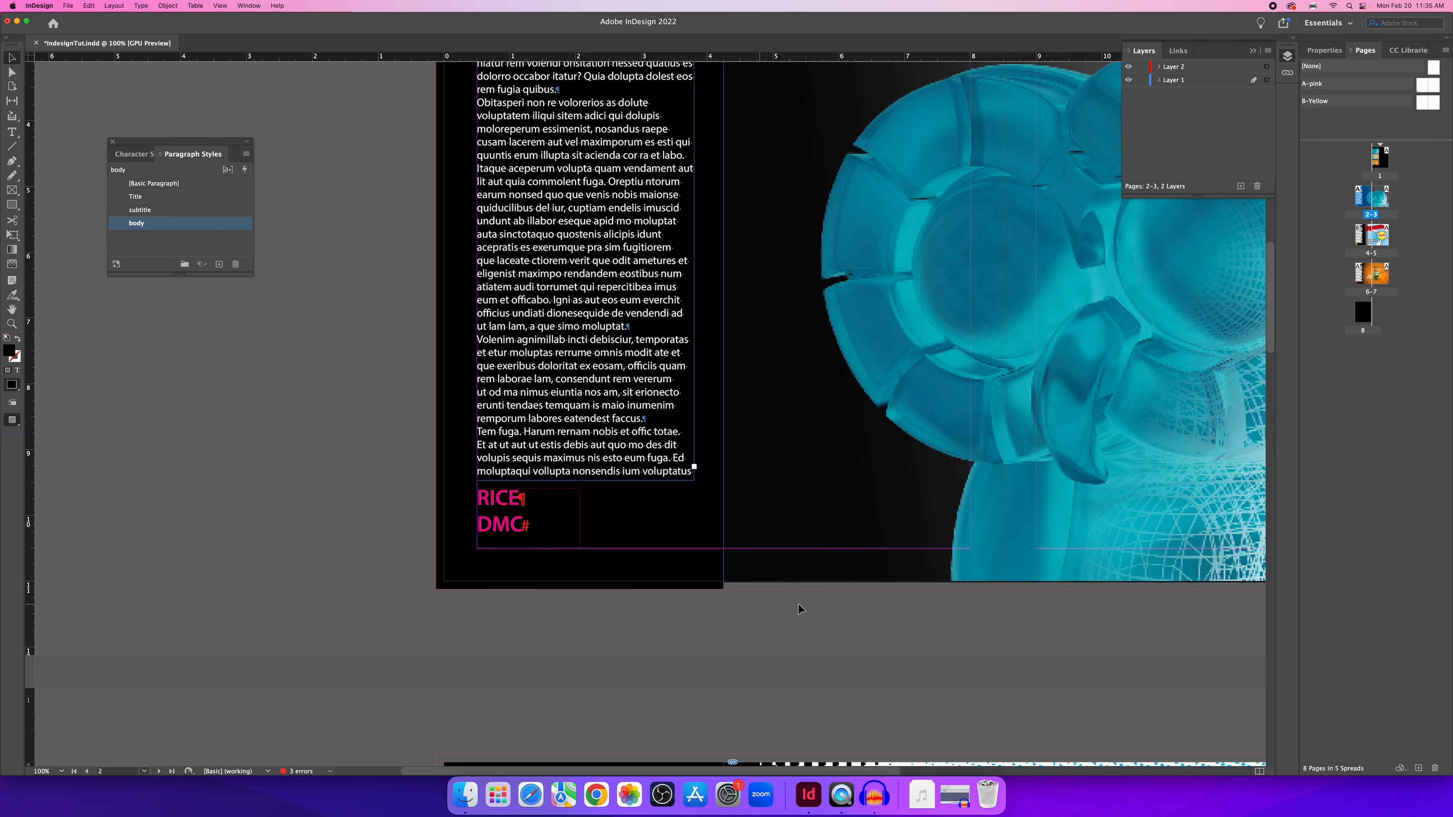
Extend the cyan image frame on page 3 to the right and top bleed.
{"action": "left_click_drag", "start_coordinate": [841, 603], "coordinate": [368, 601]}
{"action": "left_click_drag", "start_coordinate": [754, 629], "coordinate": [704, 622]}
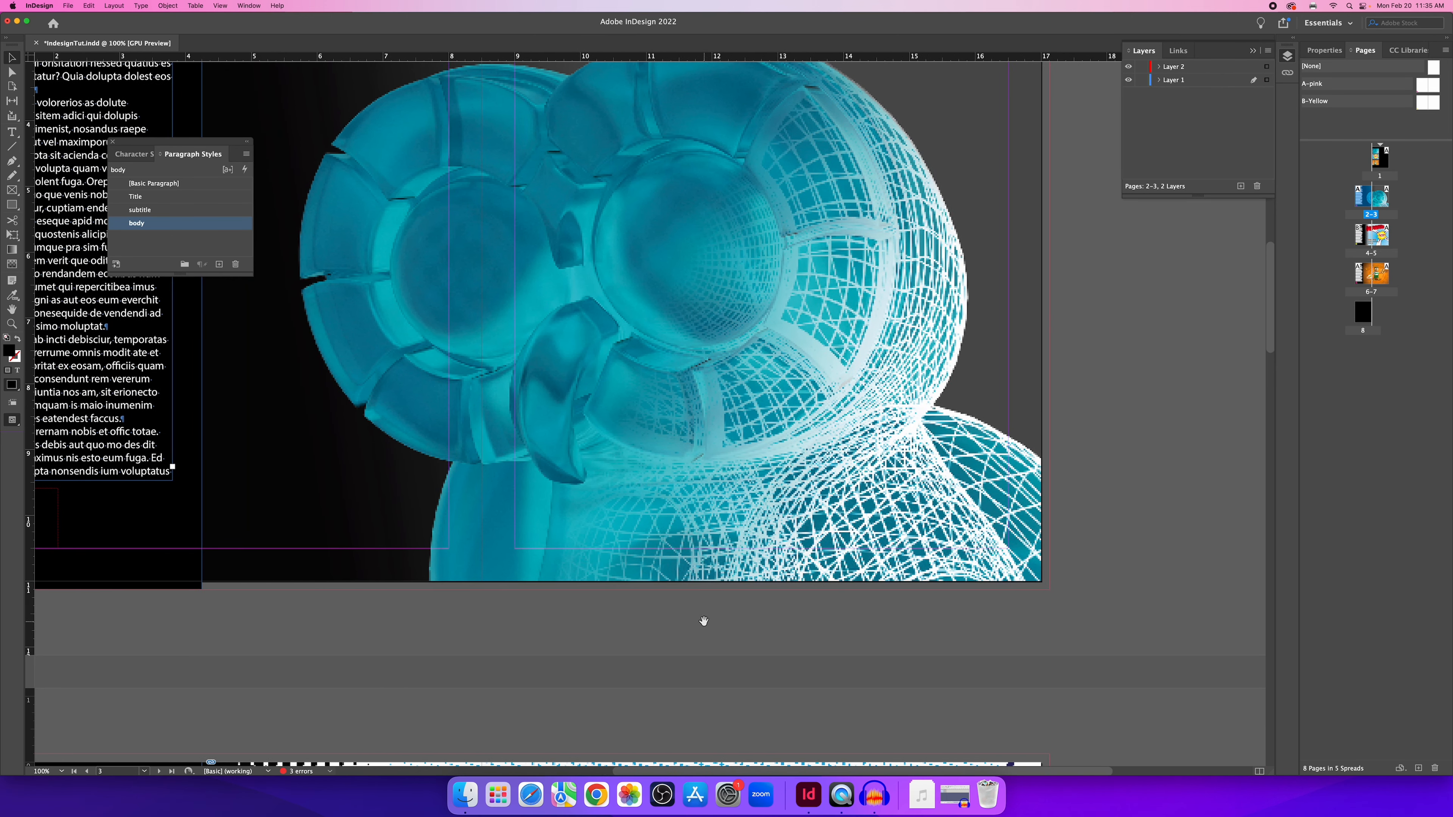
{"action": "left_click", "coordinate": [620, 321]}
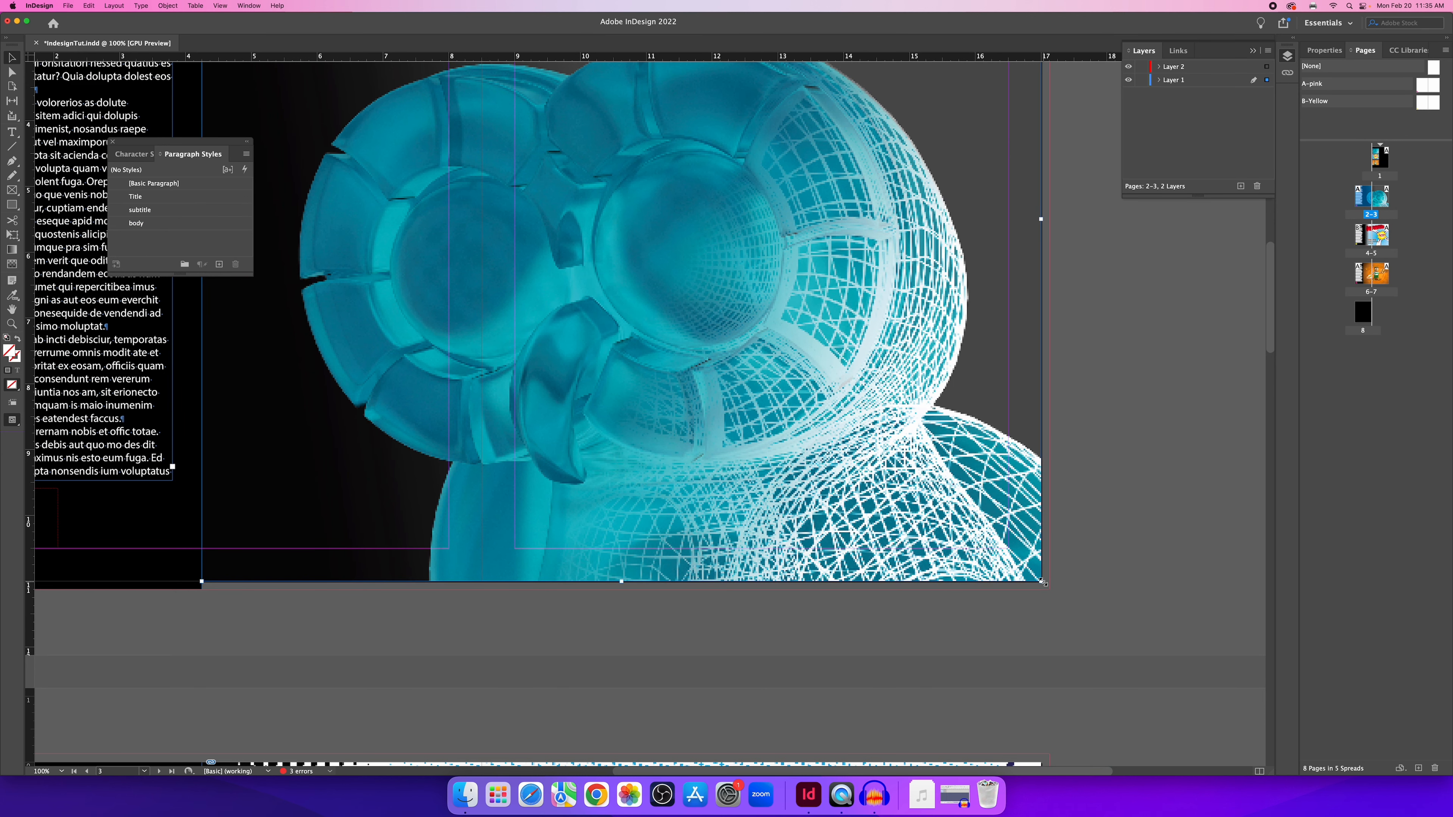
{"action": "left_click_drag", "start_coordinate": [1041, 582], "coordinate": [1049, 581]}
{"action": "left_click", "coordinate": [1087, 519]}
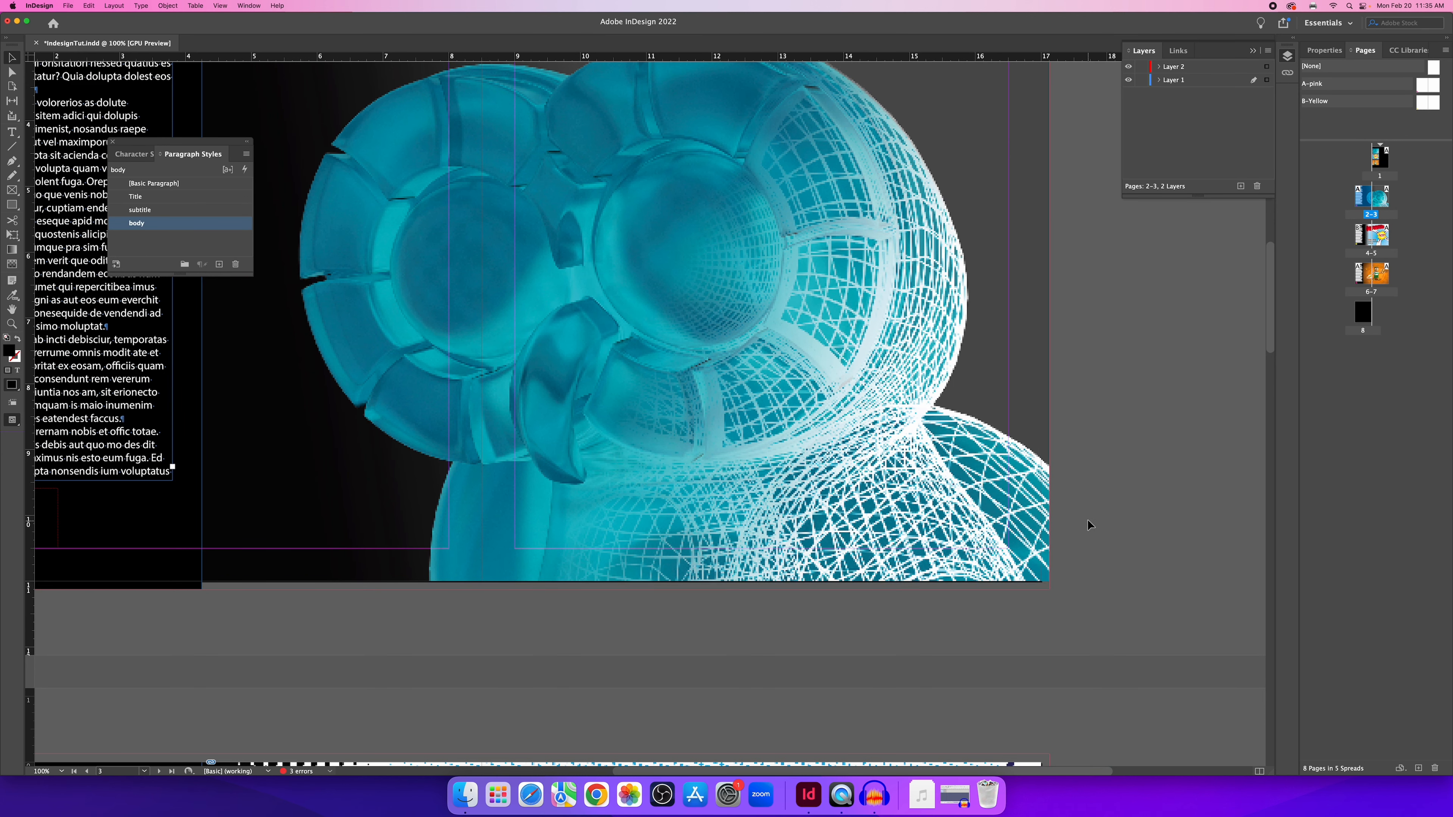
{"action": "scroll", "coordinate": [1087, 519], "scroll_direction": "up", "scroll_amount": 6}
{"action": "left_click", "coordinate": [1041, 324]}
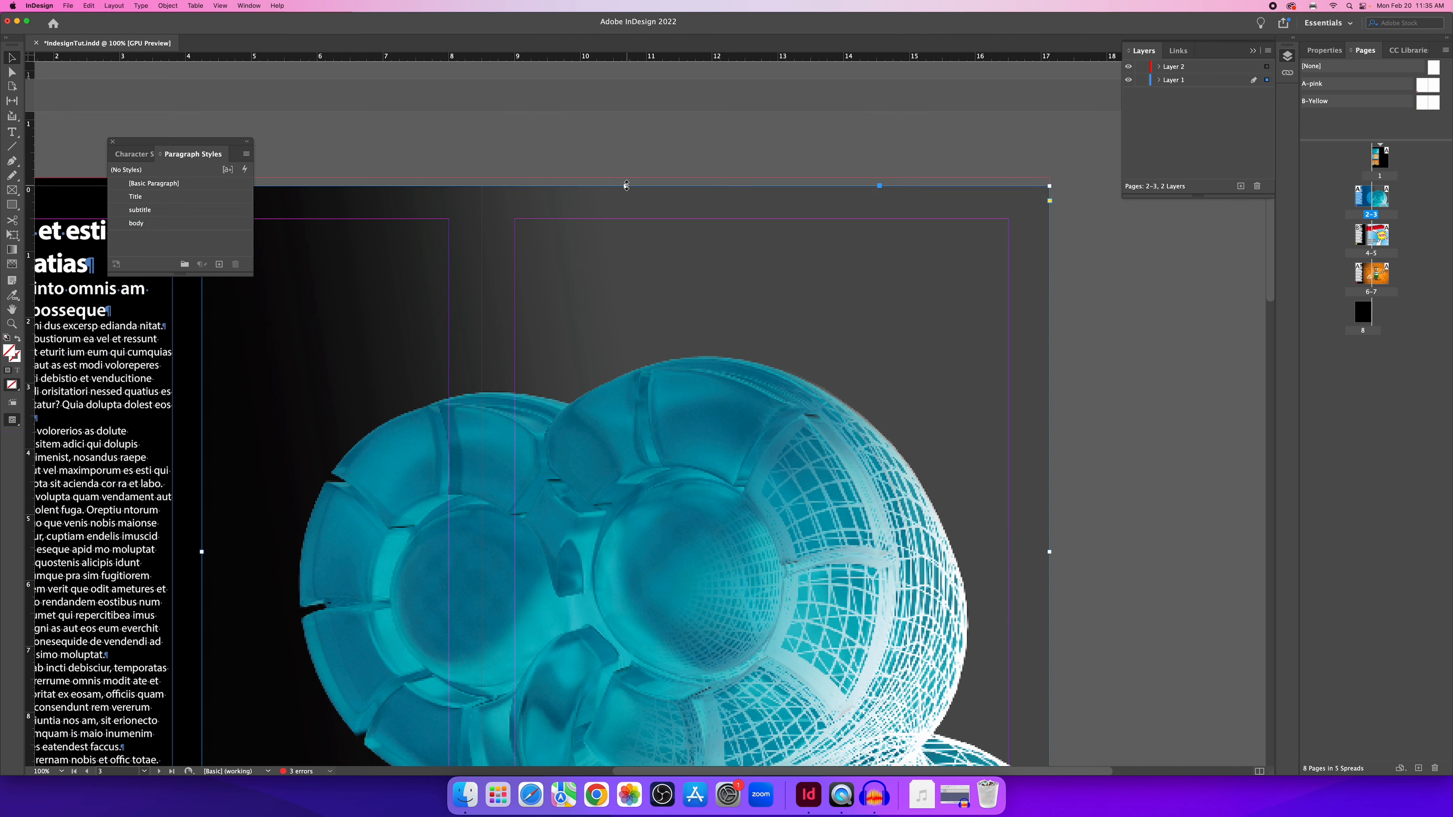
{"action": "left_click_drag", "start_coordinate": [626, 185], "coordinate": [626, 177]}
{"action": "left_click", "coordinate": [644, 152]}
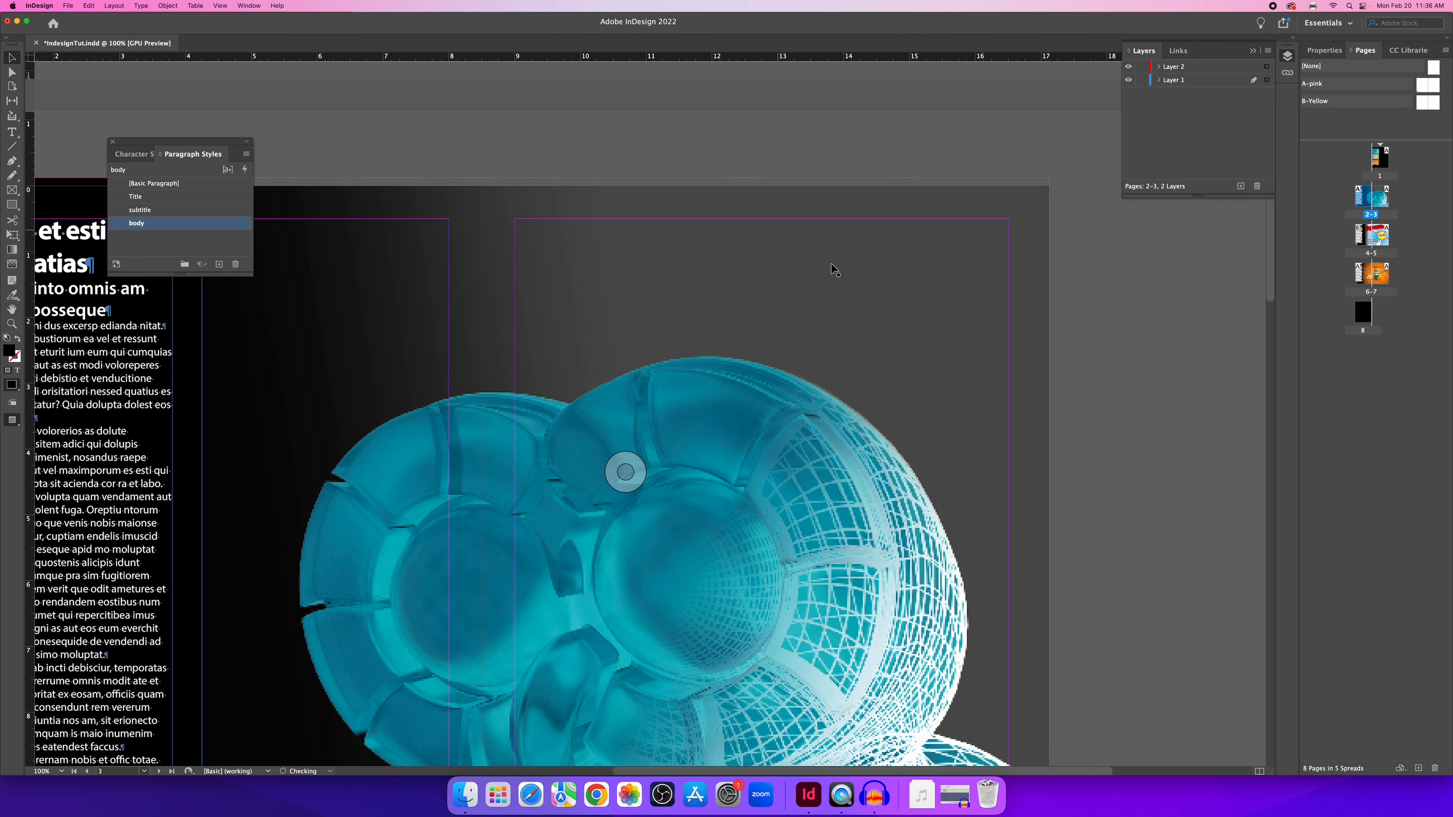
Set the cyan render to Fill Frame Proportionally from the Properties panel.
{"action": "key", "text": "super+minus"}
{"action": "scroll", "coordinate": [743, 275], "scroll_direction": "left", "scroll_amount": 2}
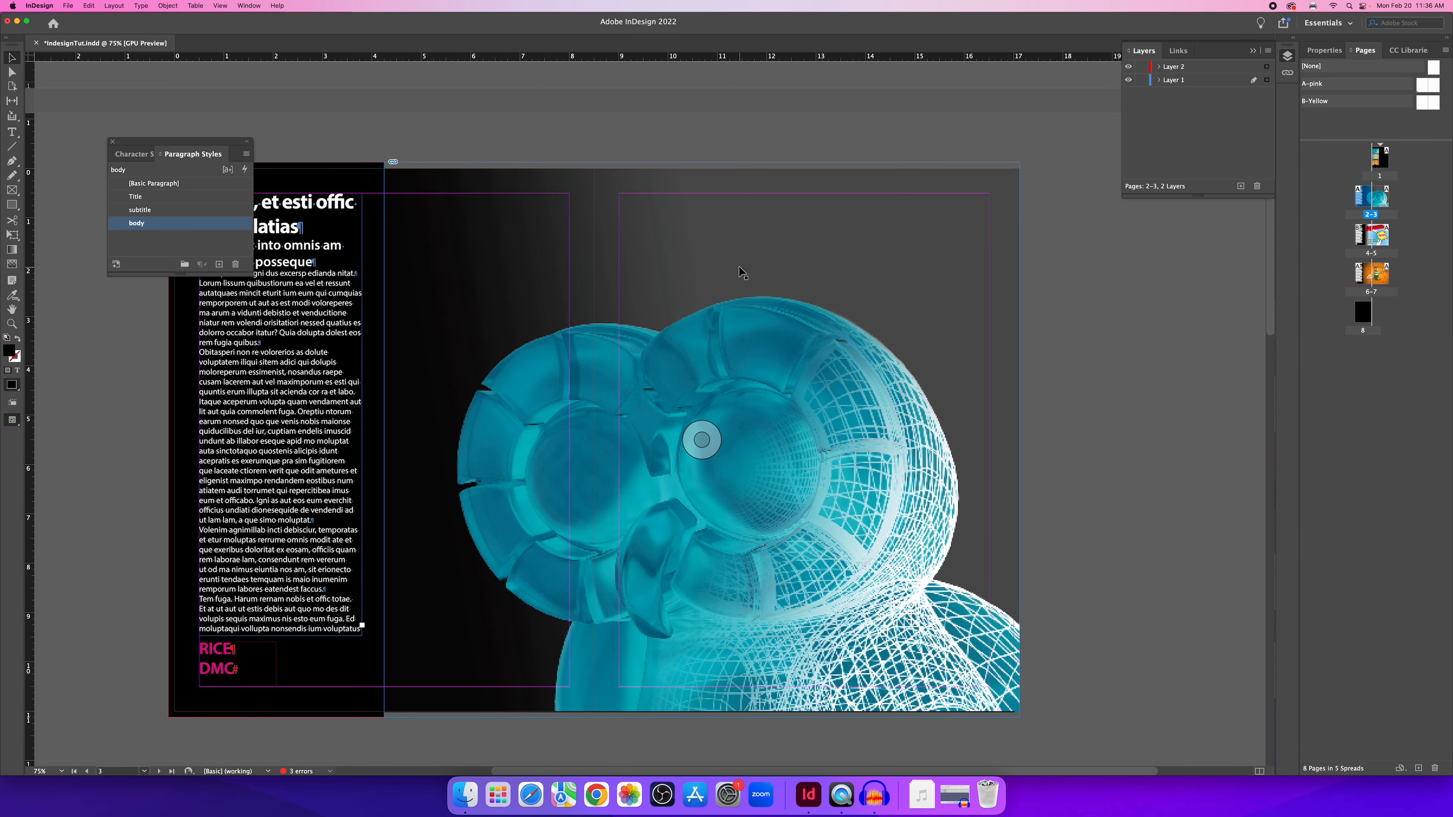
{"action": "left_click", "coordinate": [742, 274]}
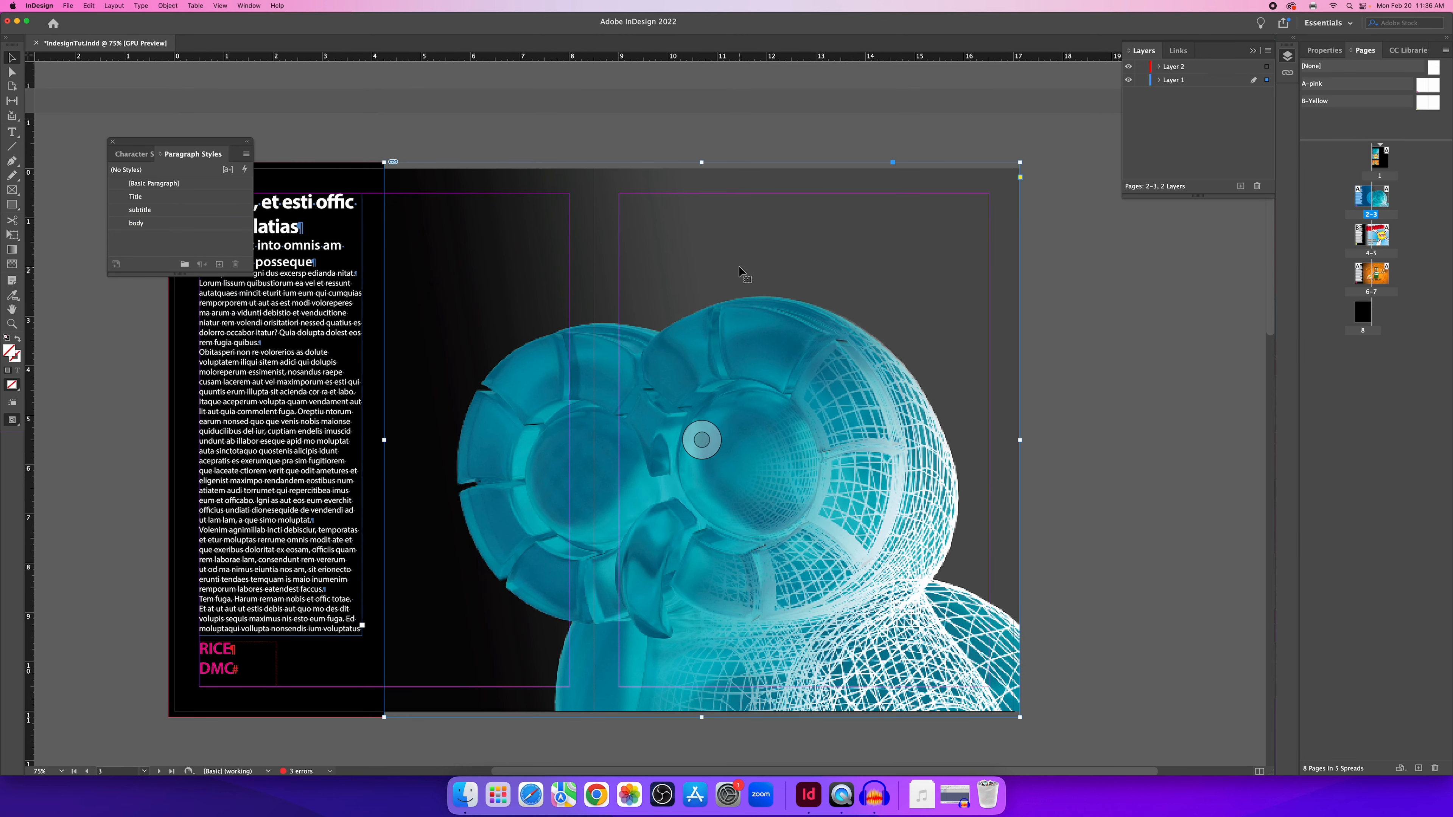
{"action": "left_click", "coordinate": [1327, 53]}
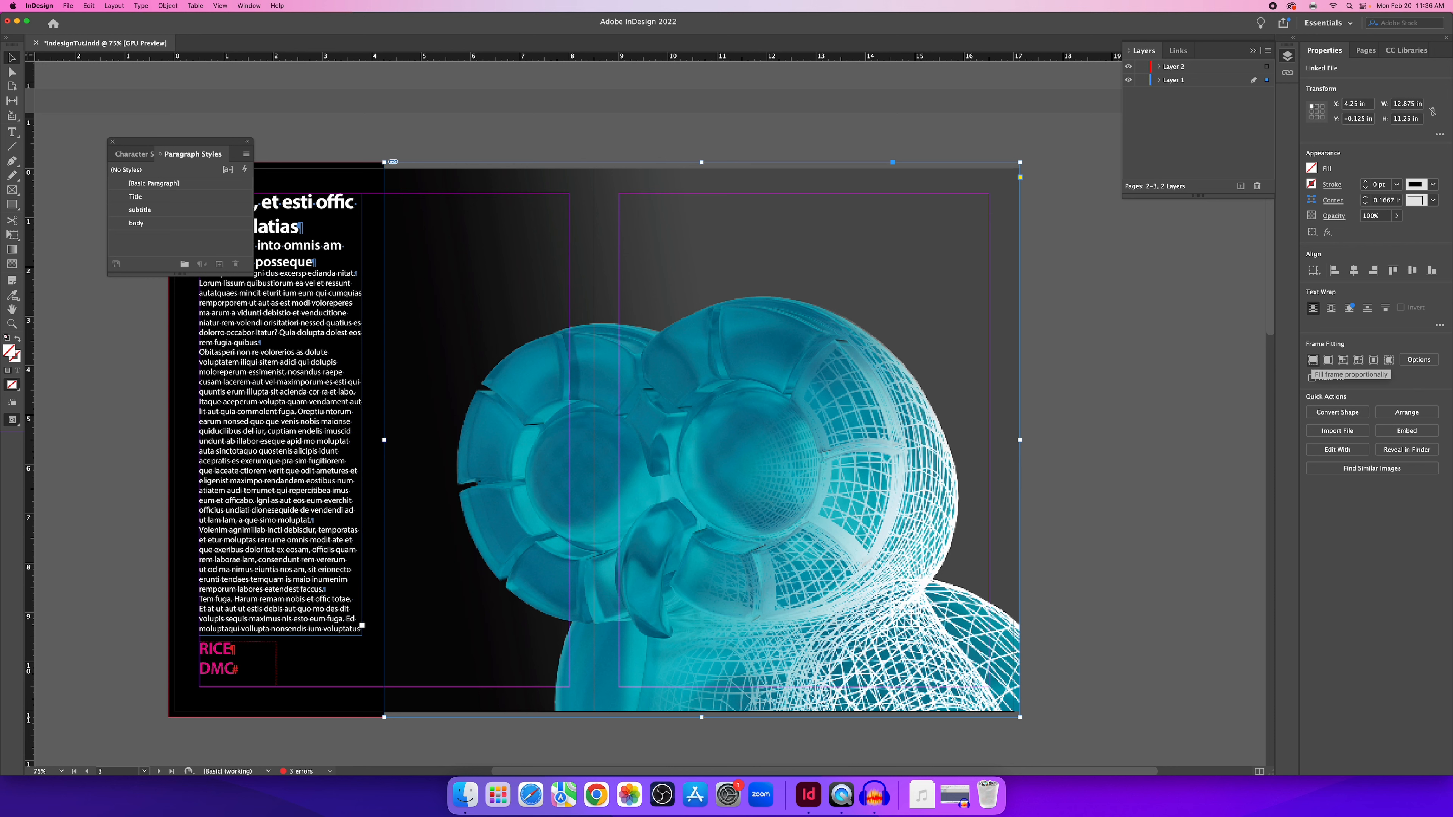
{"action": "left_click", "coordinate": [1313, 359]}
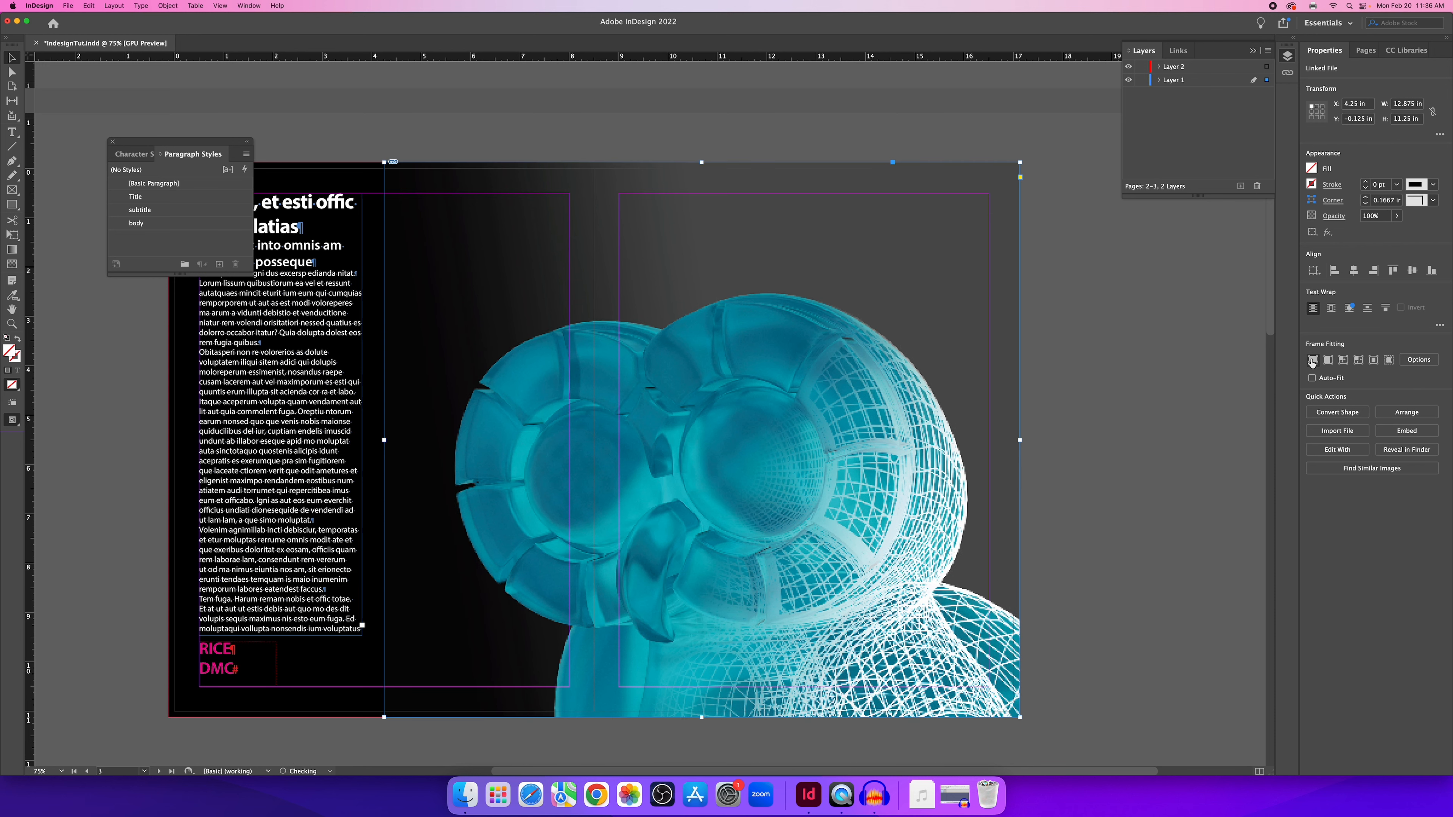
{"action": "left_click", "coordinate": [952, 150]}
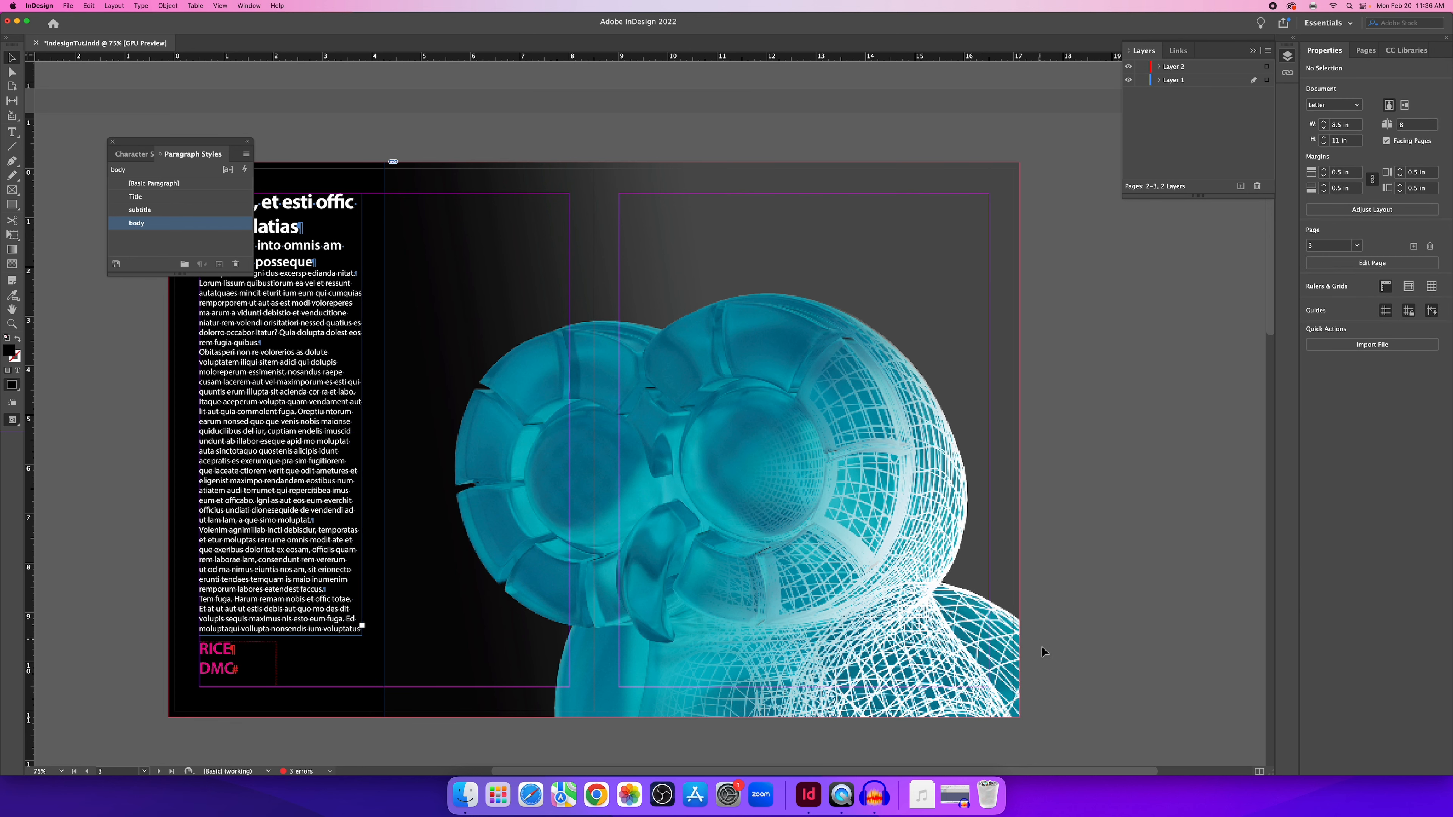
{"action": "scroll", "coordinate": [700, 435], "scroll_direction": "left", "scroll_amount": 2}
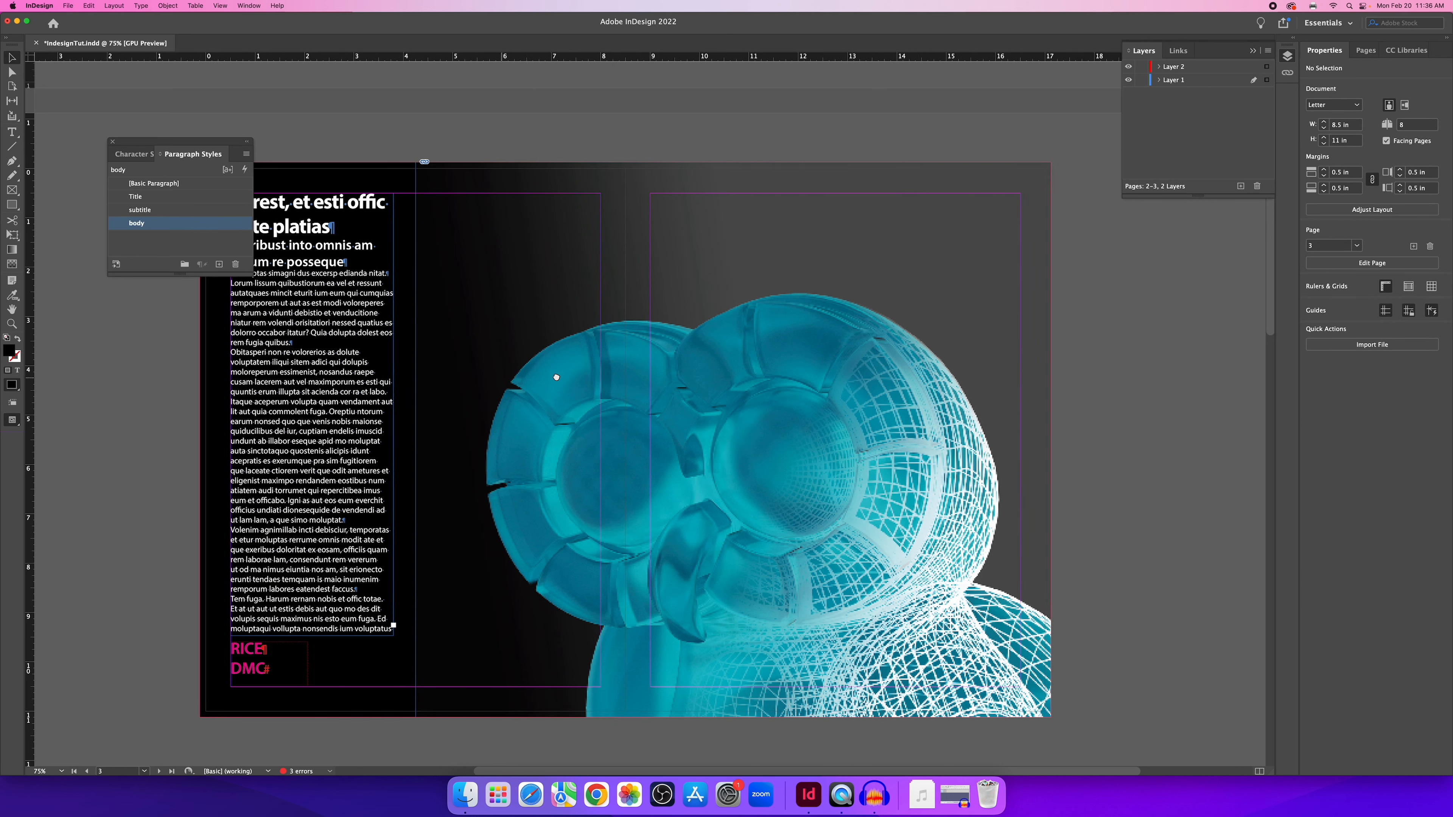
{"action": "scroll", "coordinate": [556, 377], "scroll_direction": "left", "scroll_amount": 6}
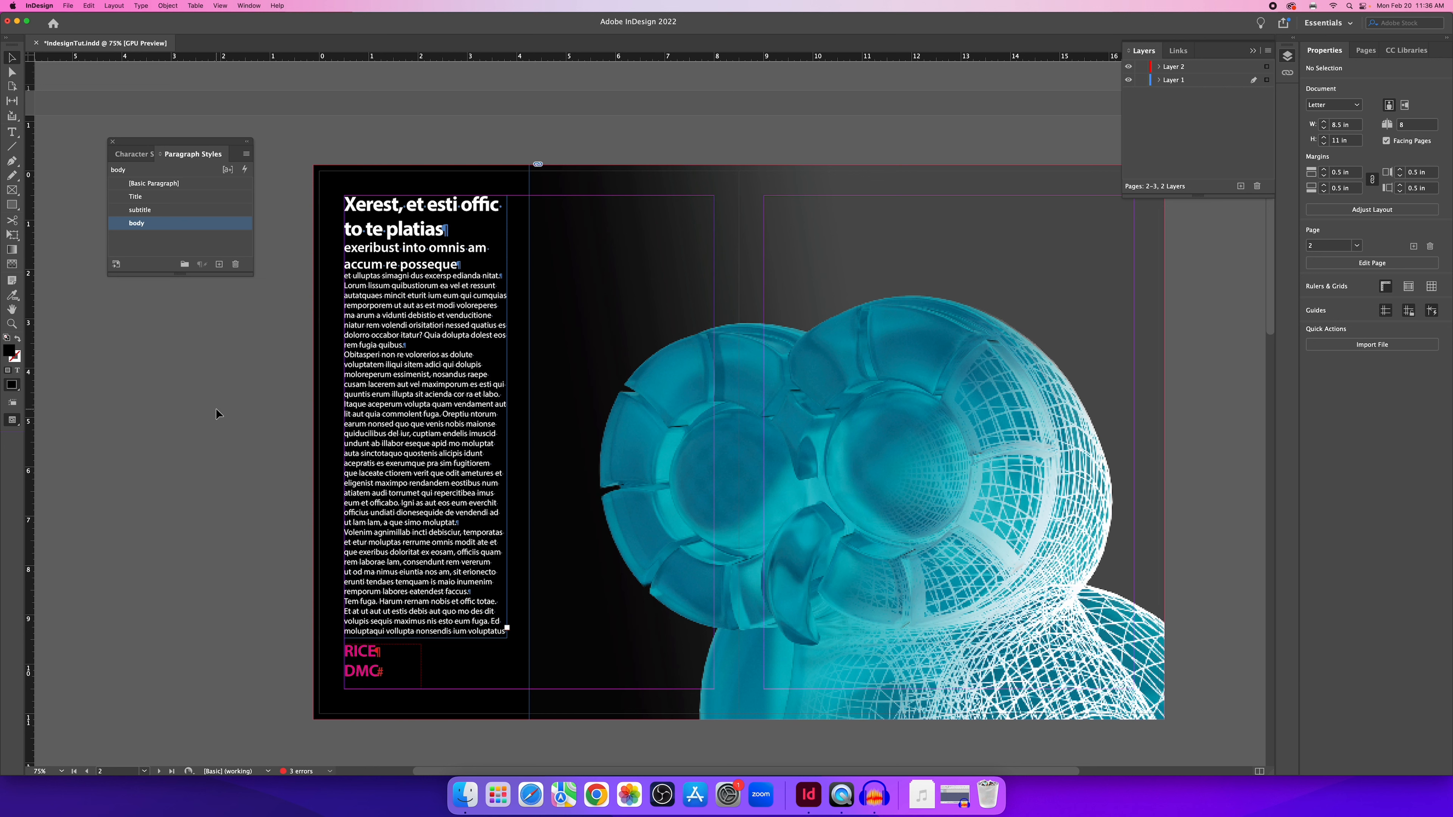
Dock the Swatches panel beside the paragraph styles and duplicate [Black] as Black copy.
{"action": "left_click", "coordinate": [247, 5]}
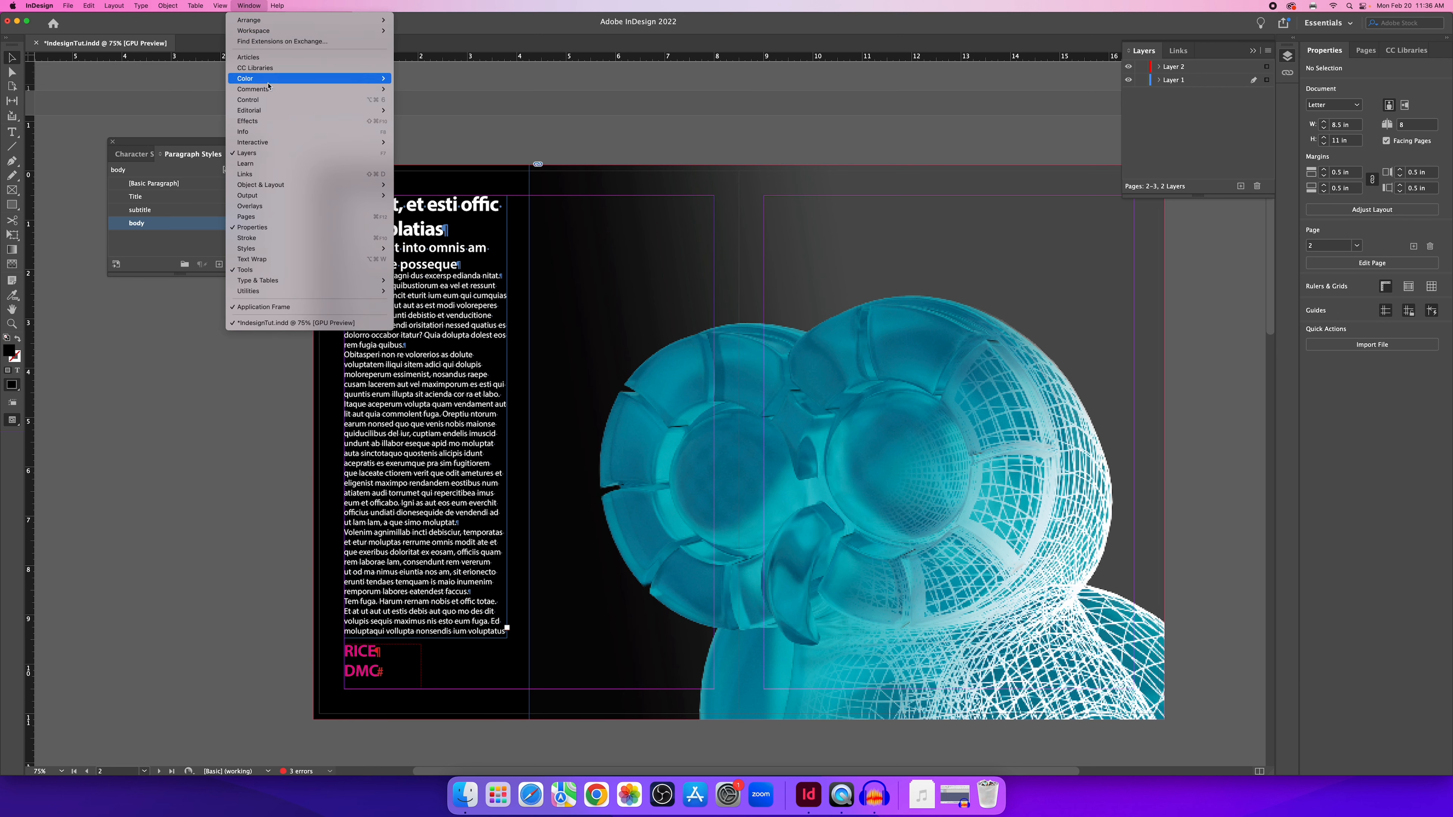
{"action": "mouse_move", "coordinate": [268, 81]}
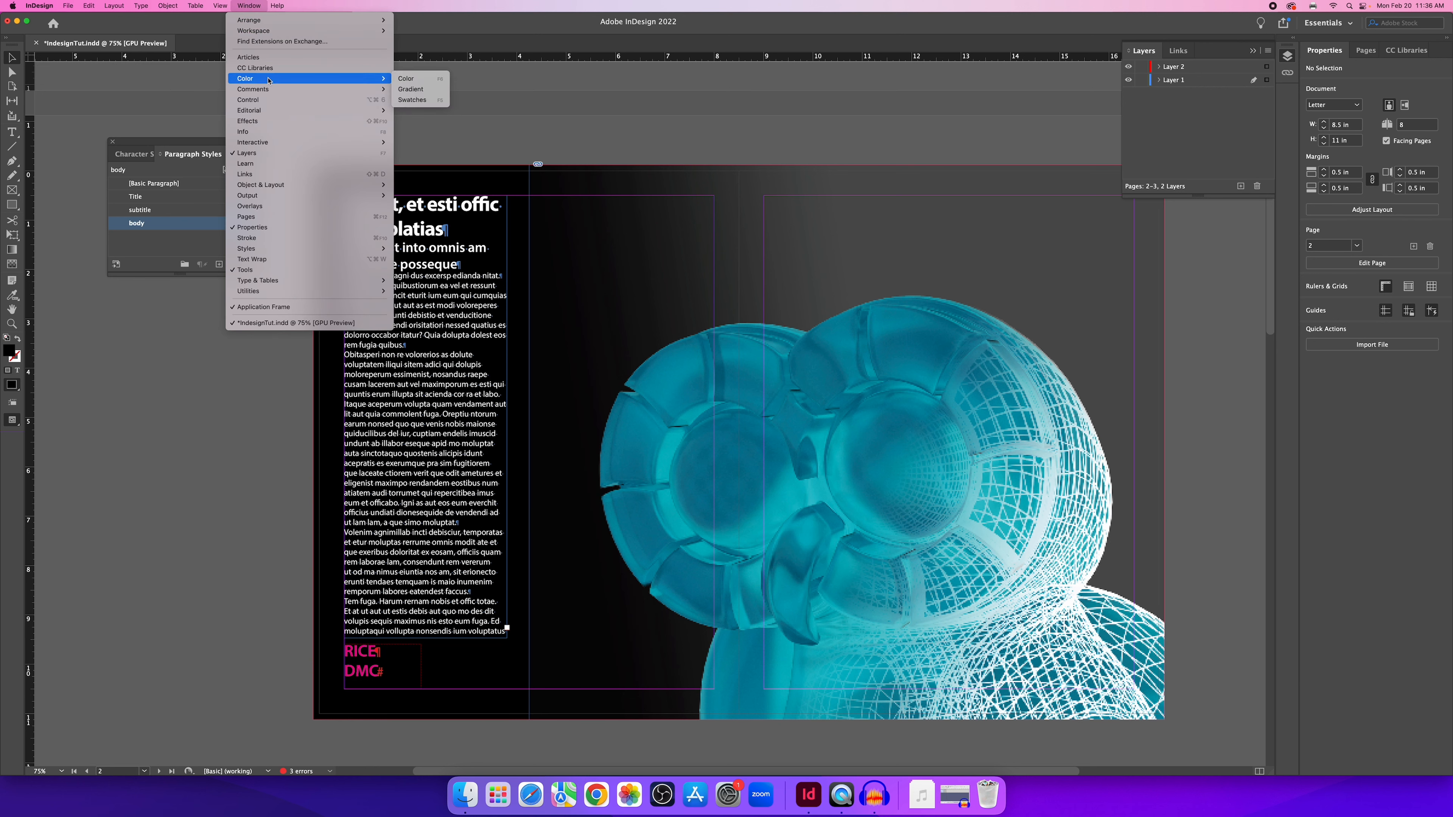
{"action": "left_click", "coordinate": [412, 100]}
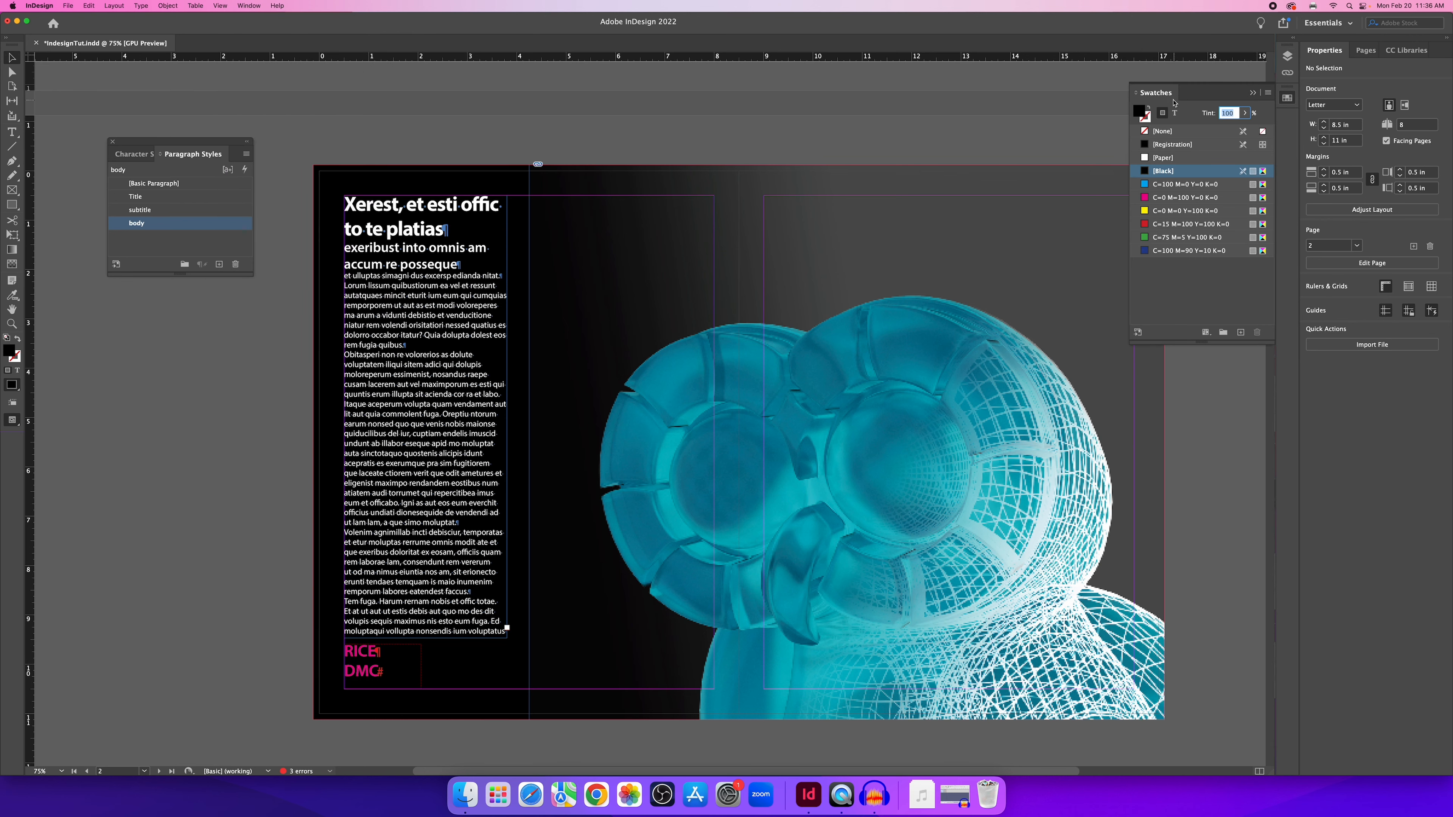
{"action": "left_click_drag", "start_coordinate": [1163, 96], "coordinate": [144, 324]}
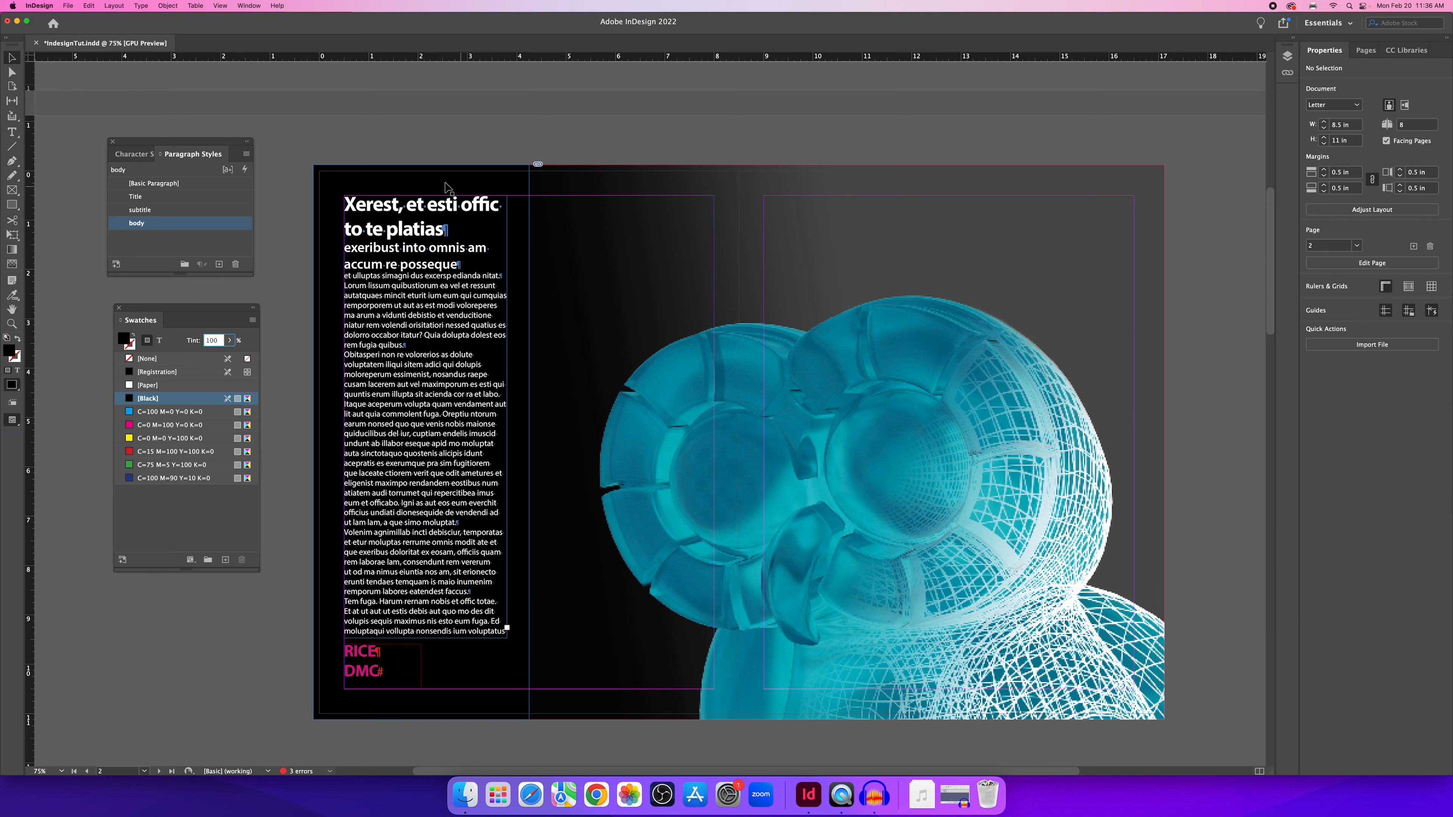
{"action": "left_click", "coordinate": [399, 179]}
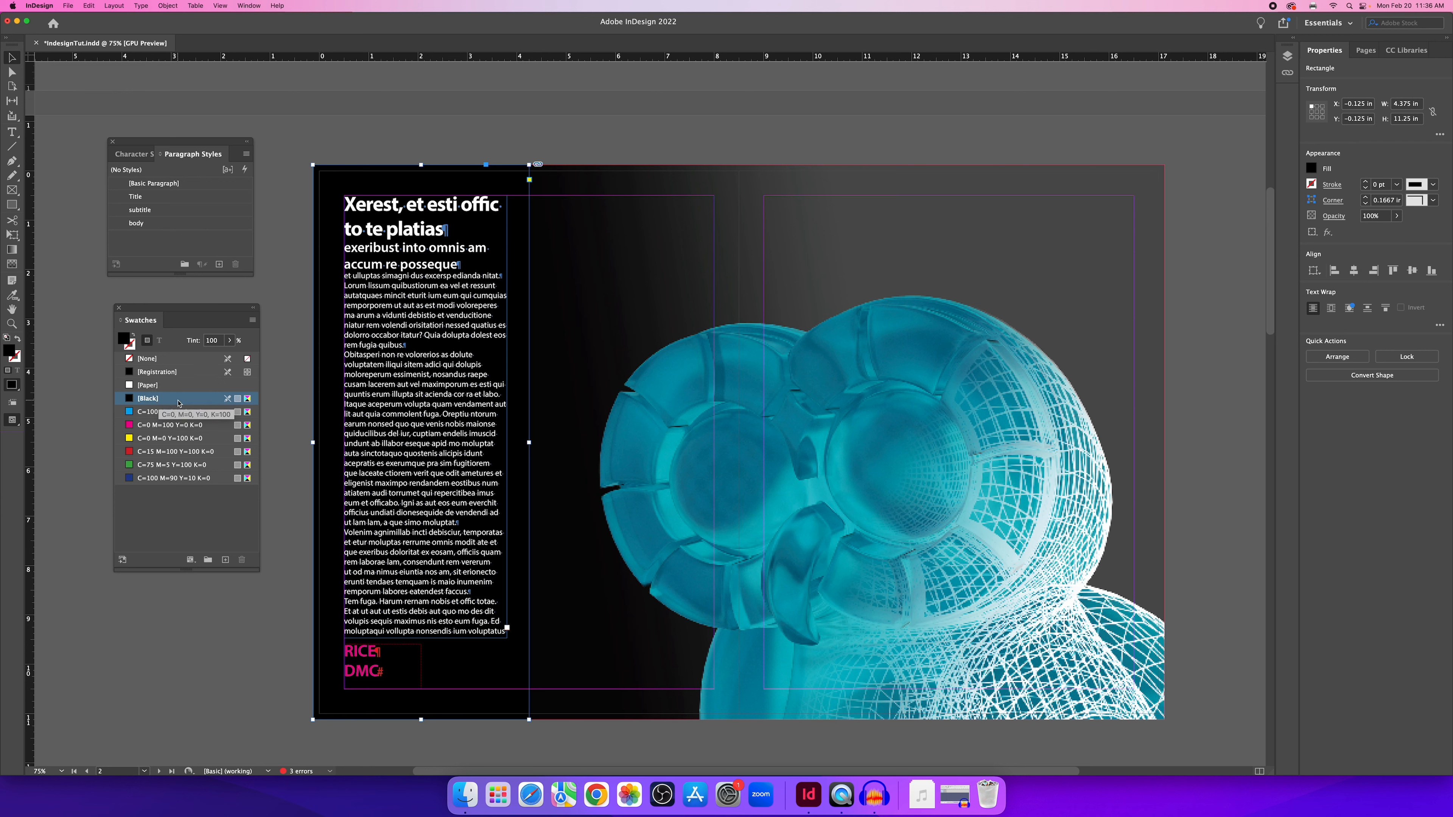
{"action": "left_click_drag", "start_coordinate": [172, 402], "coordinate": [227, 563]}
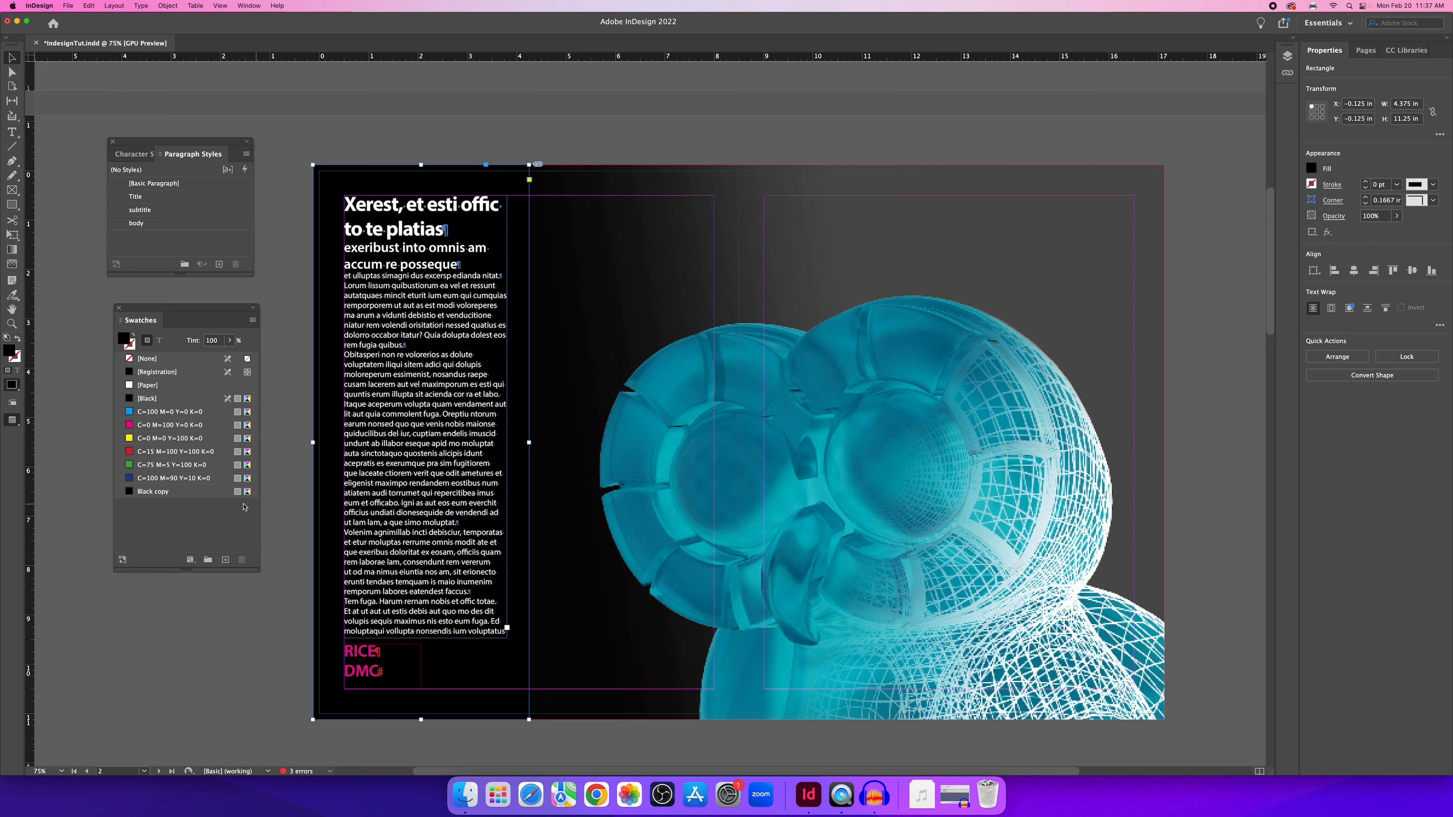
Rename Black copy to 'deep black' with Cyan, Magenta and Yellow raised to 100.
{"action": "double_click", "coordinate": [181, 493]}
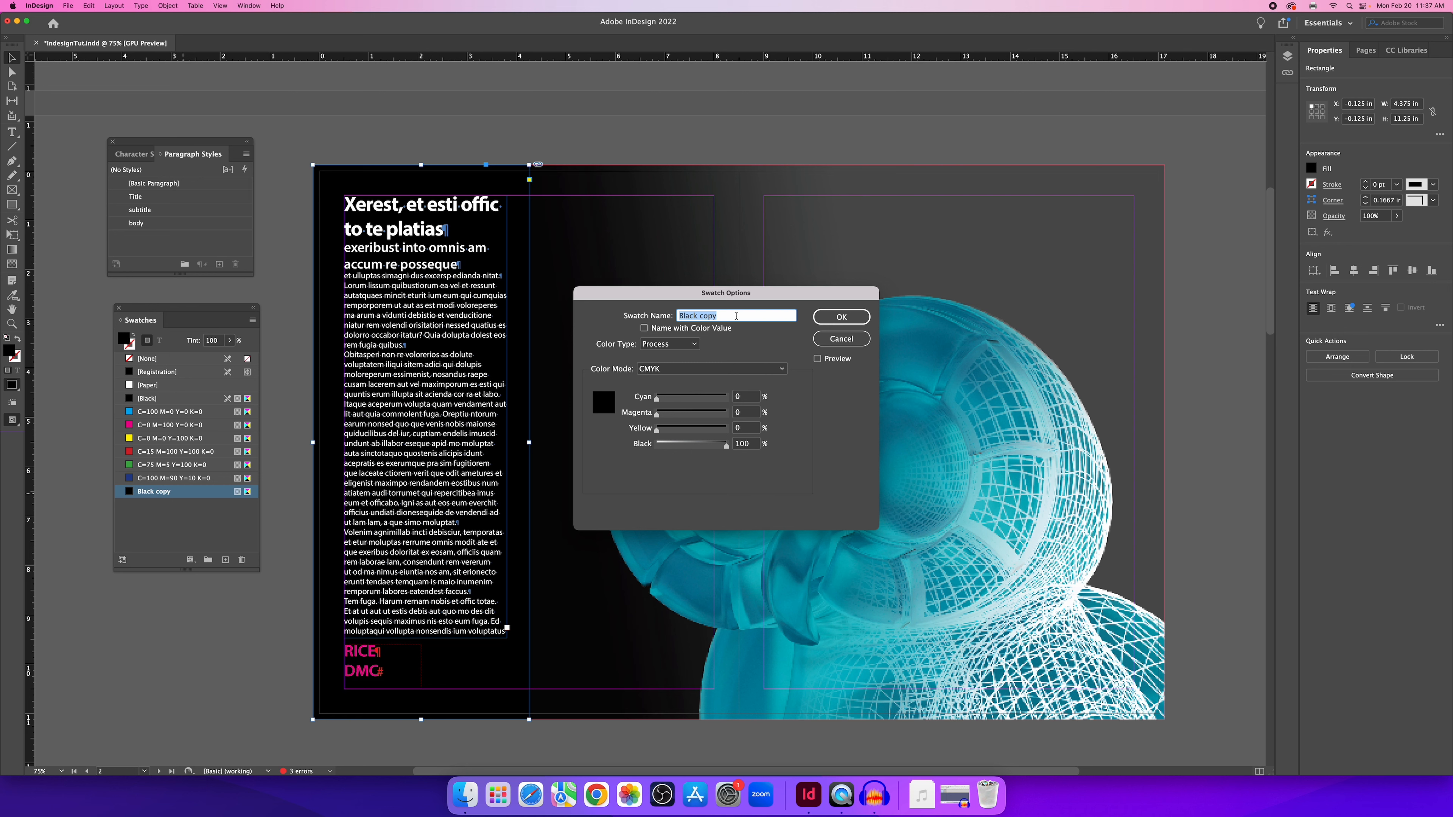
{"action": "type", "text": "deep black"}
{"action": "left_click_drag", "start_coordinate": [658, 397], "coordinate": [778, 408]}
{"action": "left_click_drag", "start_coordinate": [682, 414], "coordinate": [787, 421]}
{"action": "left_click", "coordinate": [841, 317]}
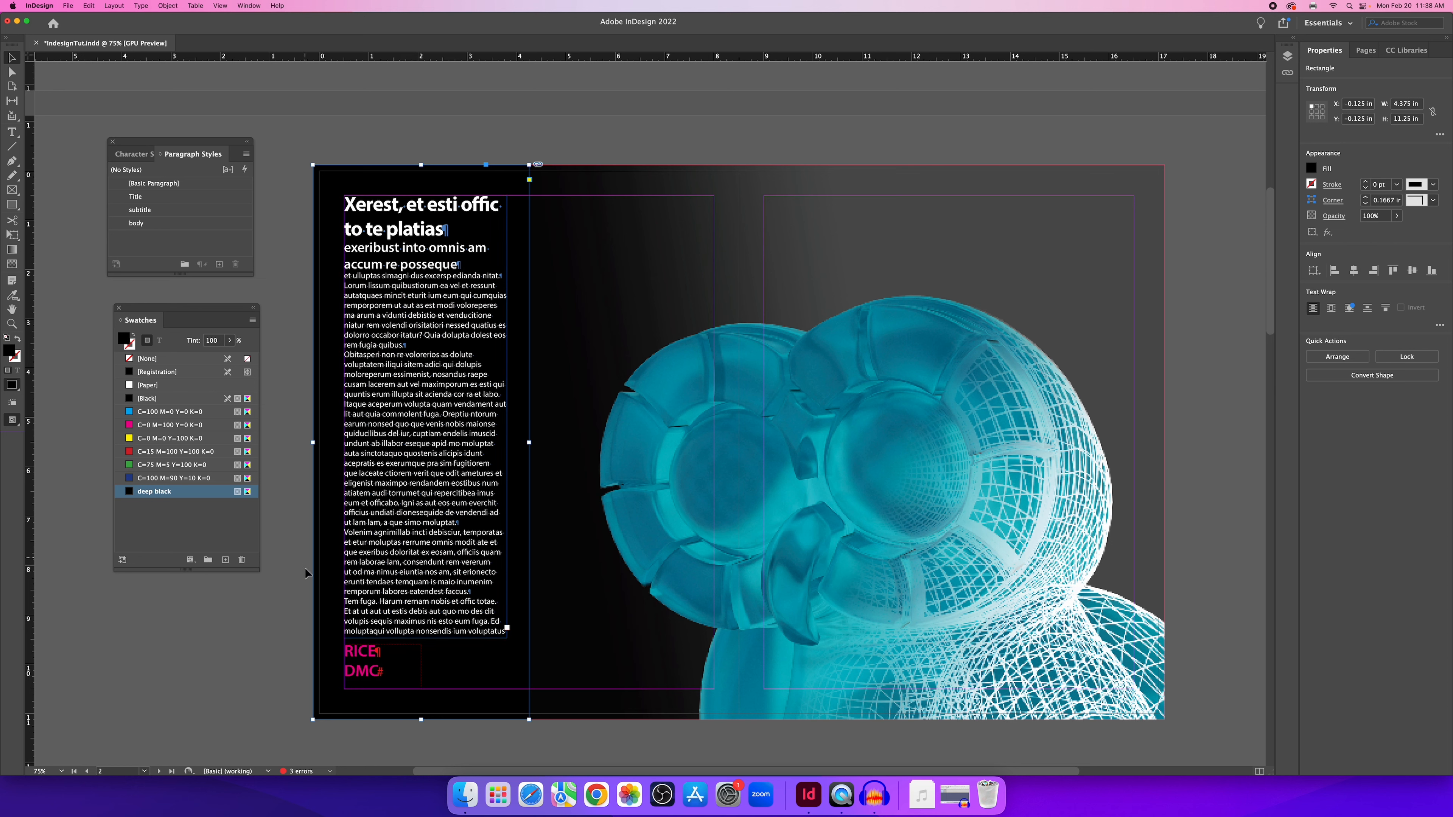
{"action": "left_click", "coordinate": [287, 590]}
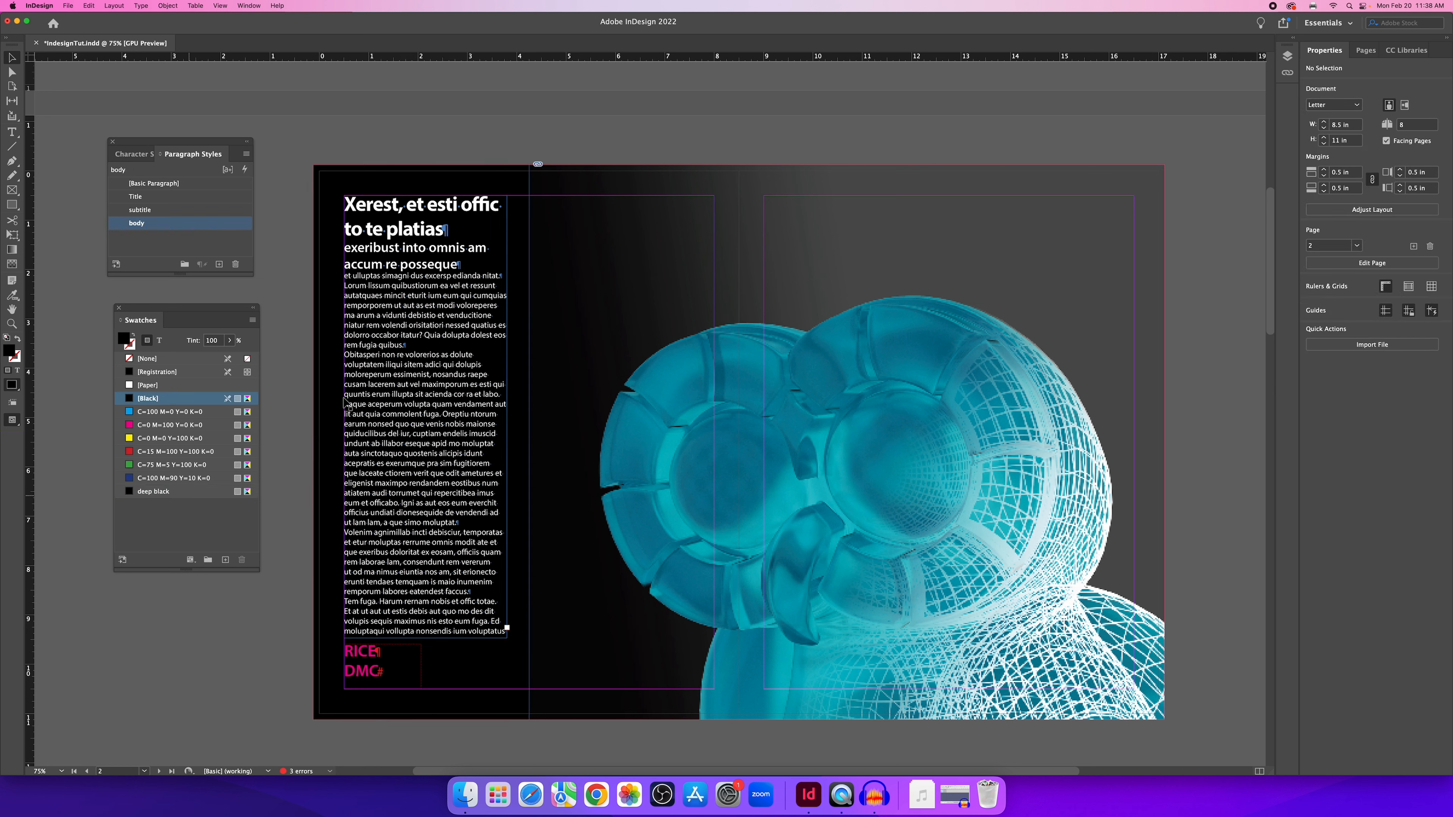
{"action": "left_click", "coordinate": [509, 182]}
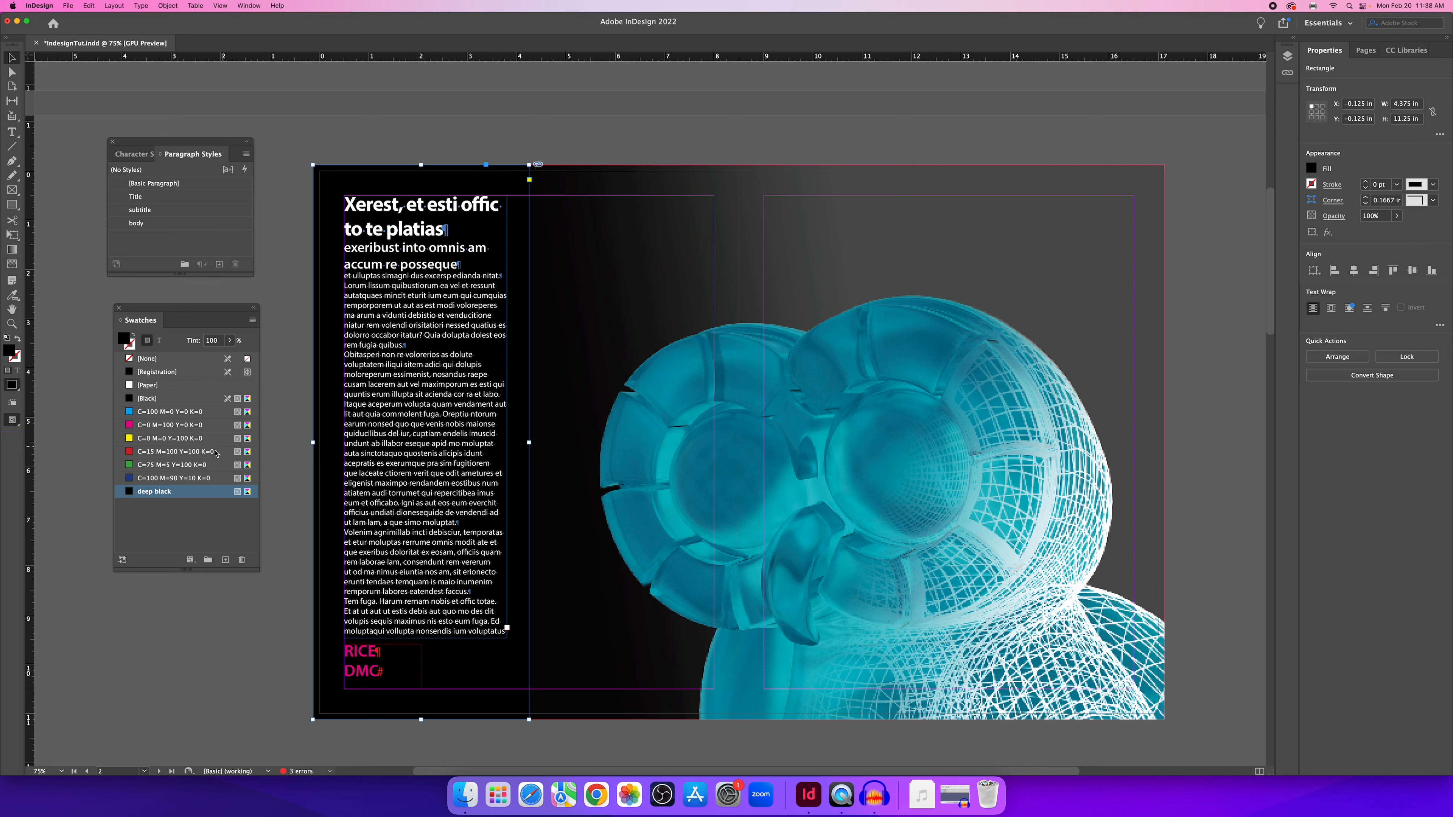
{"action": "left_click", "coordinate": [341, 146]}
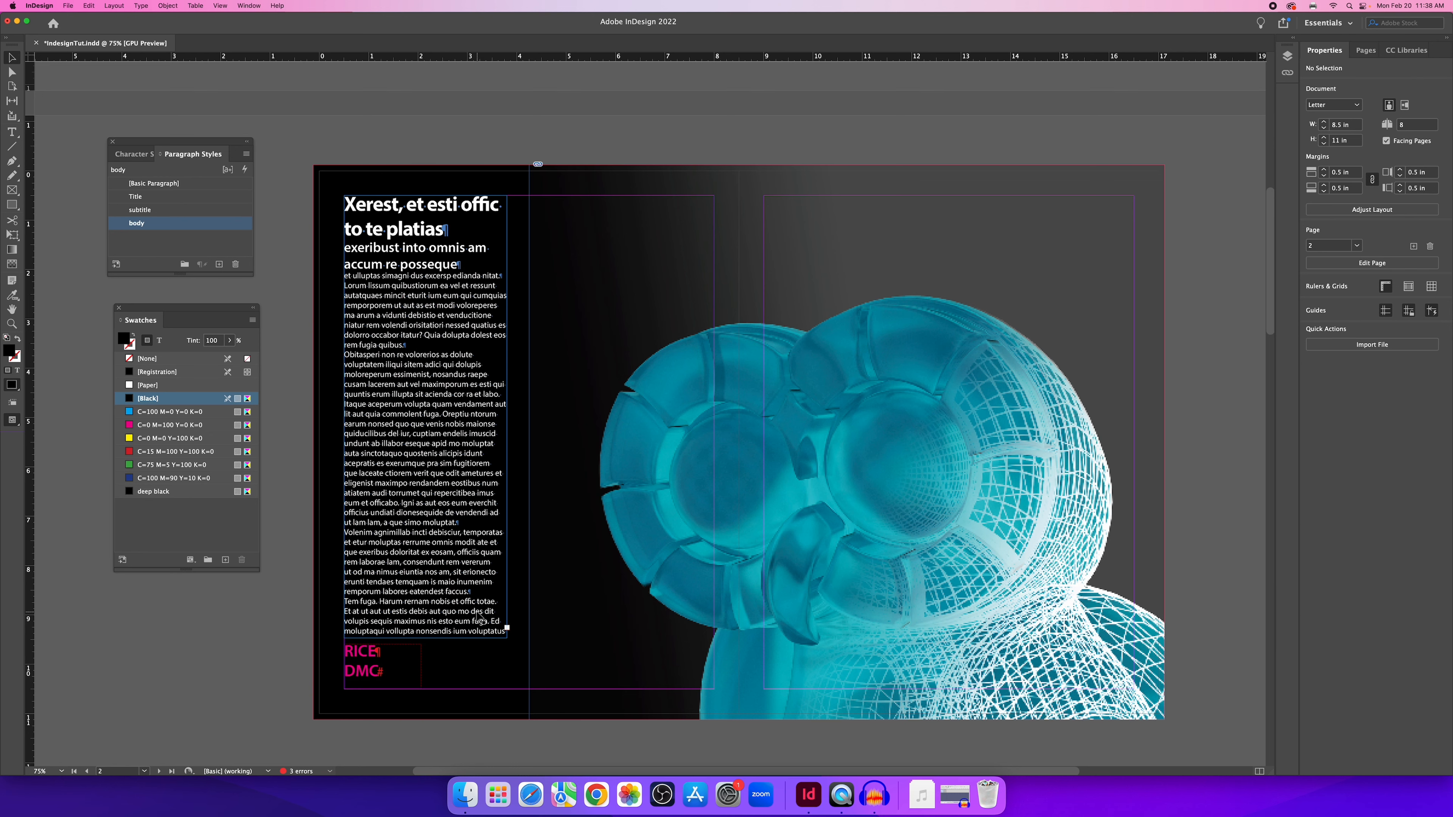
{"action": "left_click", "coordinate": [460, 630]}
{"action": "scroll", "coordinate": [440, 640], "scroll_direction": "down", "scroll_amount": 2}
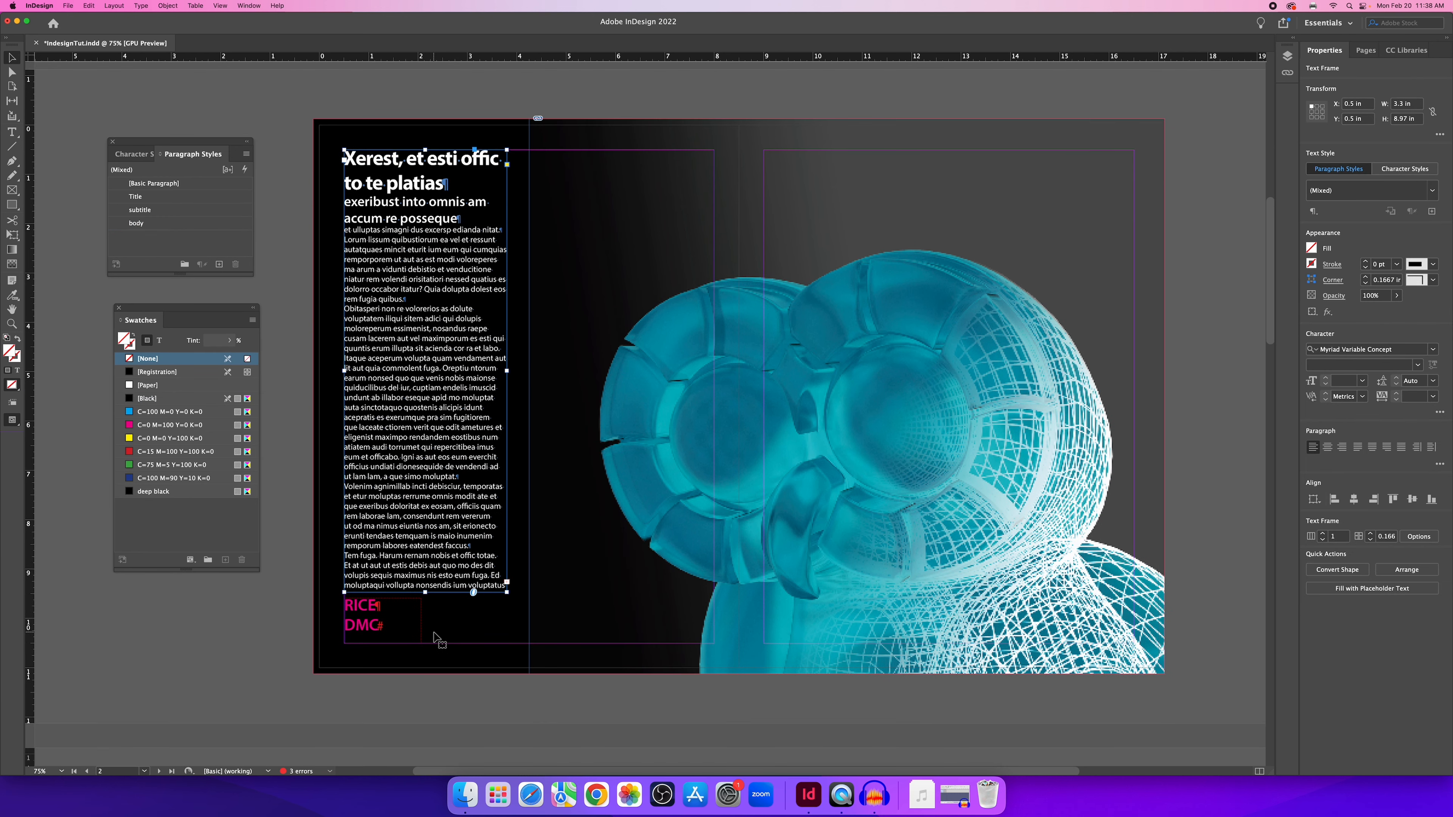
{"action": "left_click_drag", "start_coordinate": [424, 591], "coordinate": [424, 667]}
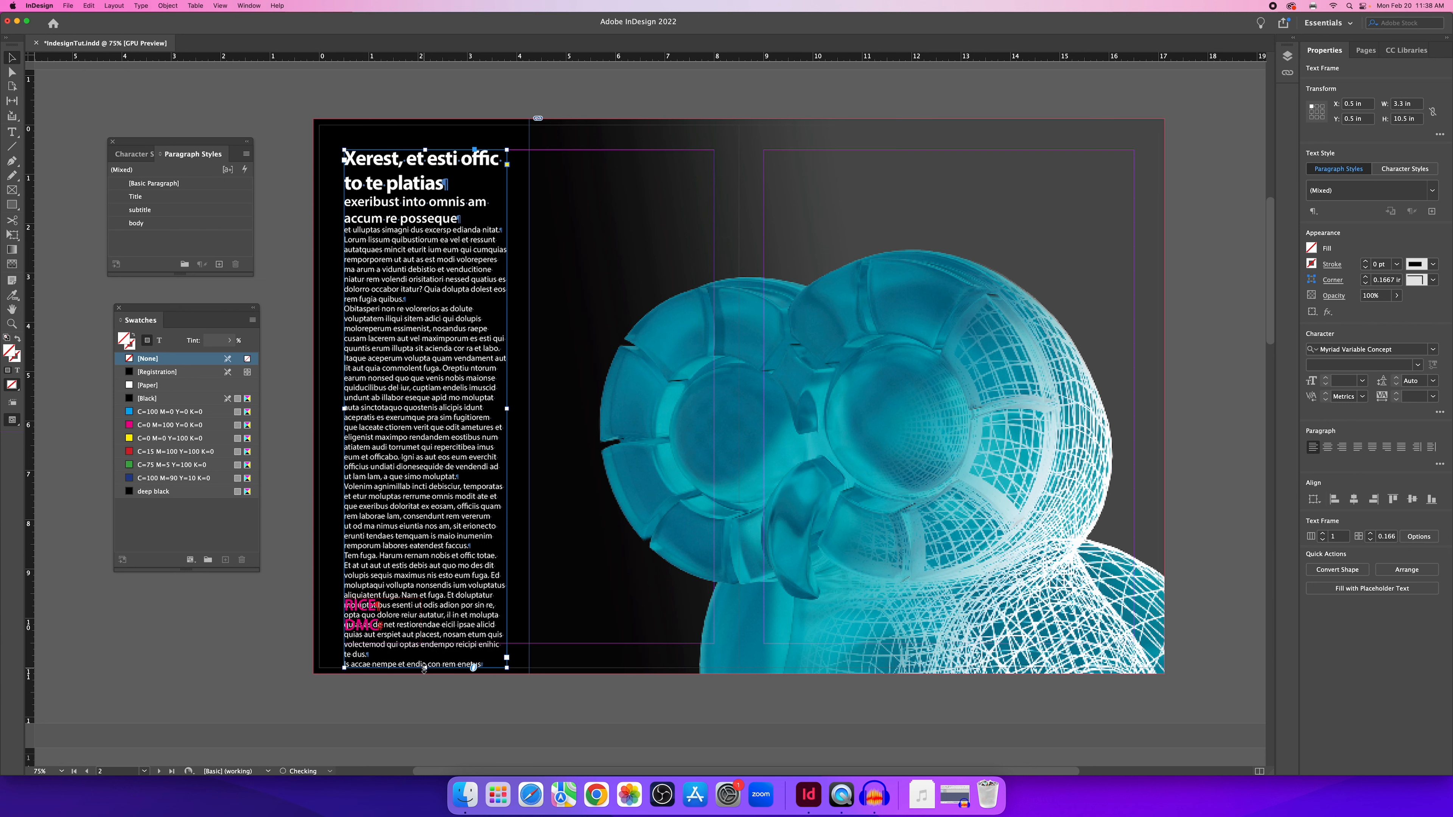
{"action": "double_click", "coordinate": [432, 618]}
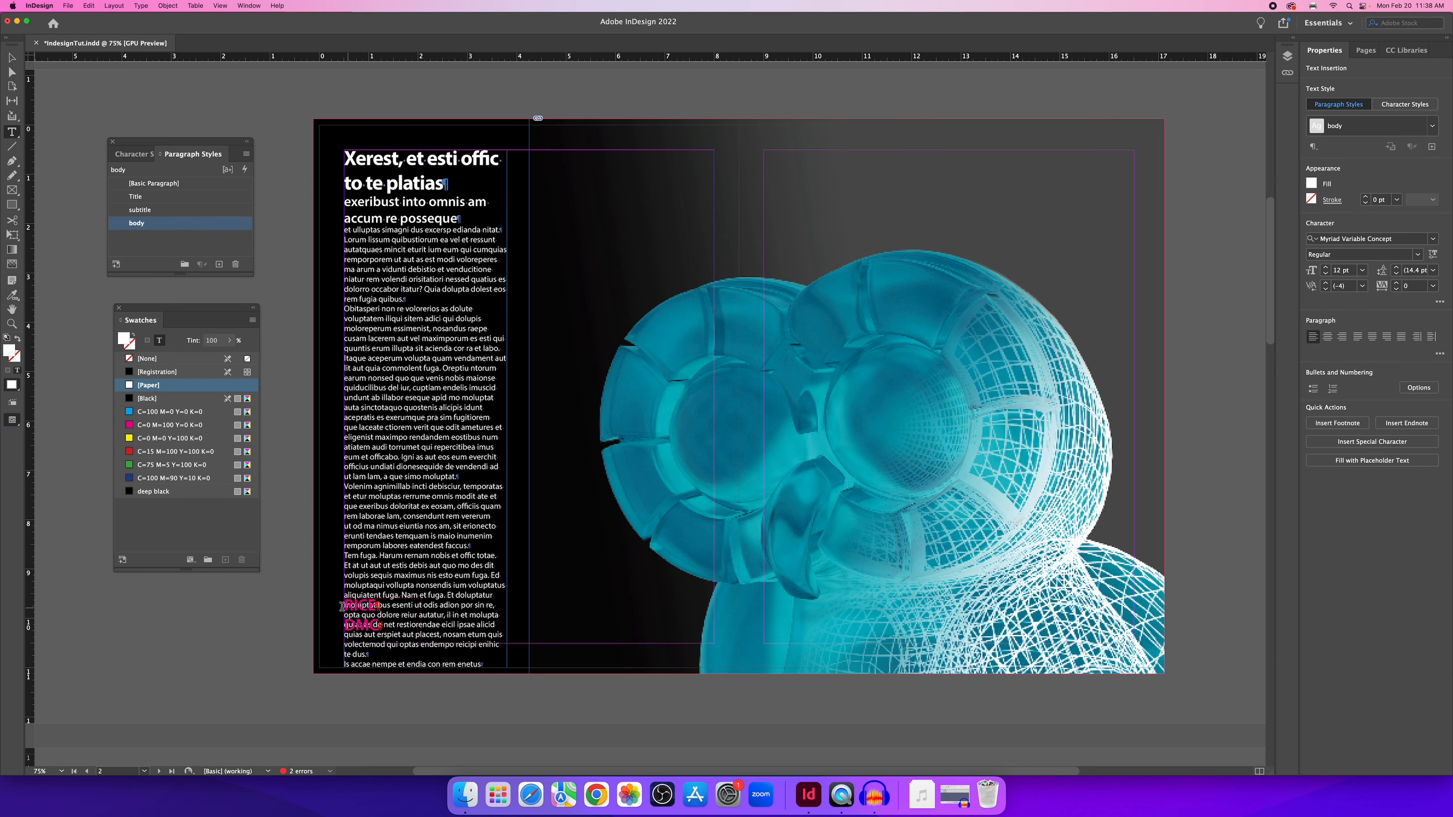
{"action": "left_click_drag", "start_coordinate": [343, 606], "coordinate": [486, 672]}
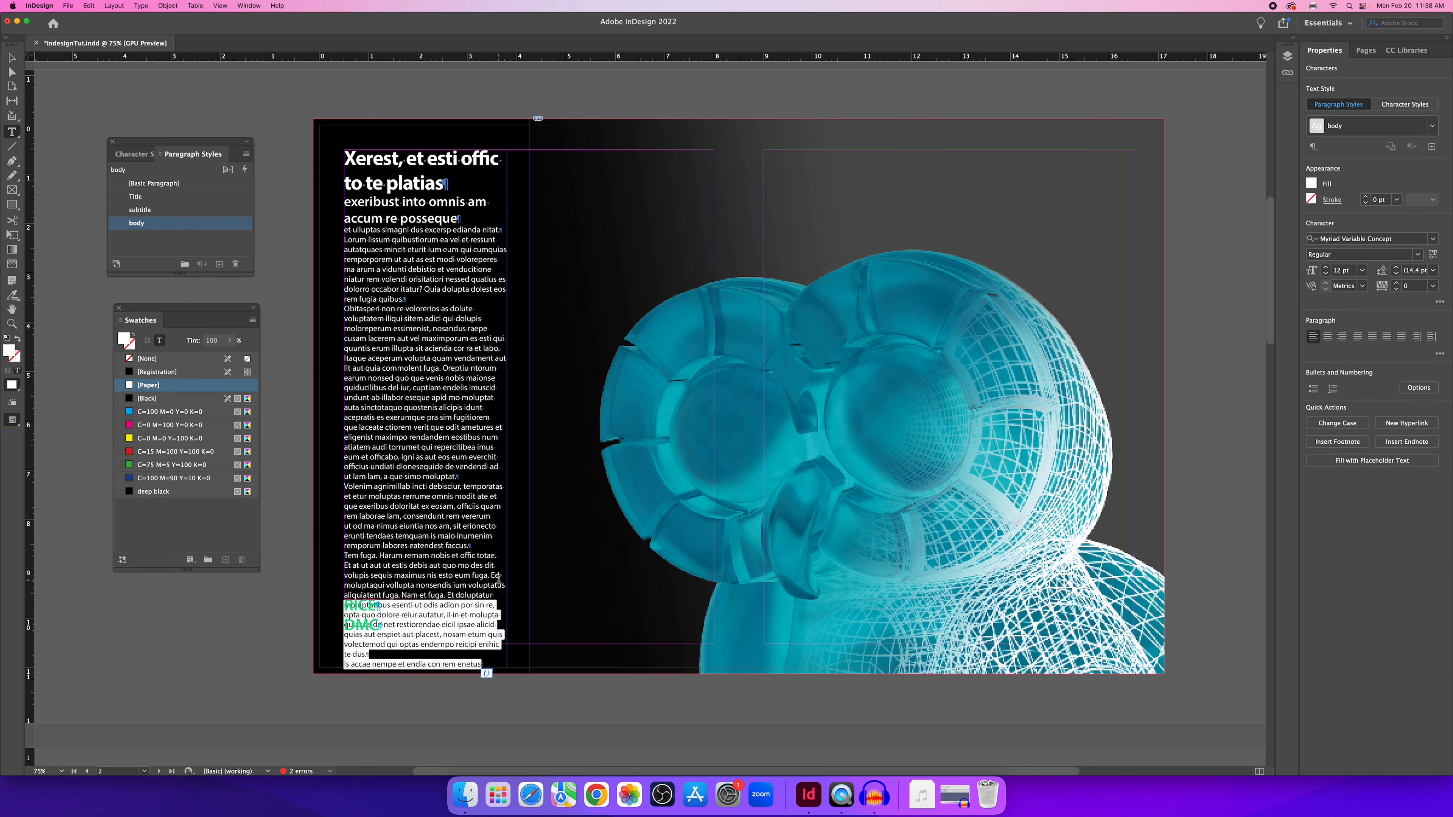
{"action": "key", "text": "BackSpace"}
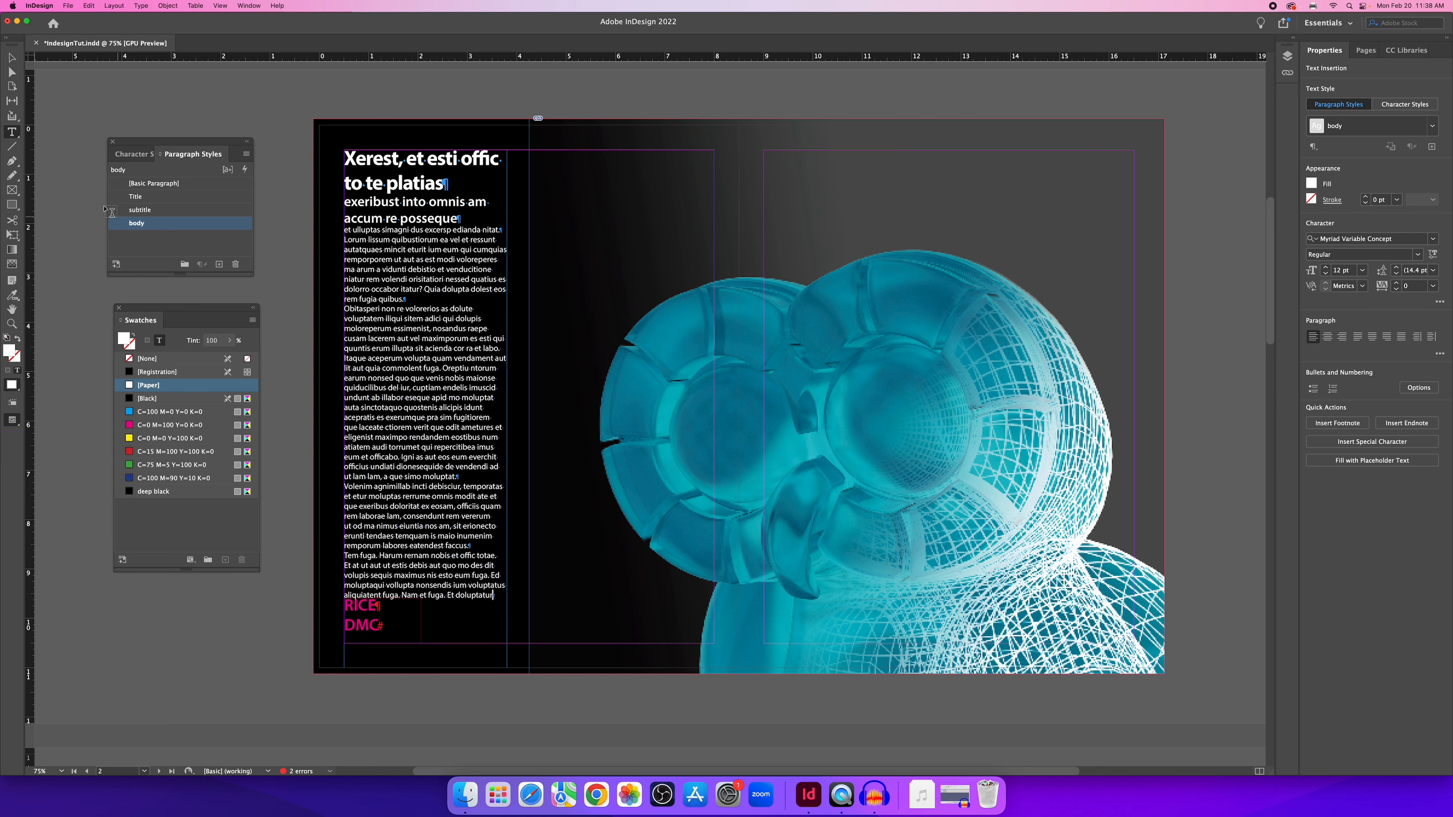
{"action": "left_click", "coordinate": [12, 57]}
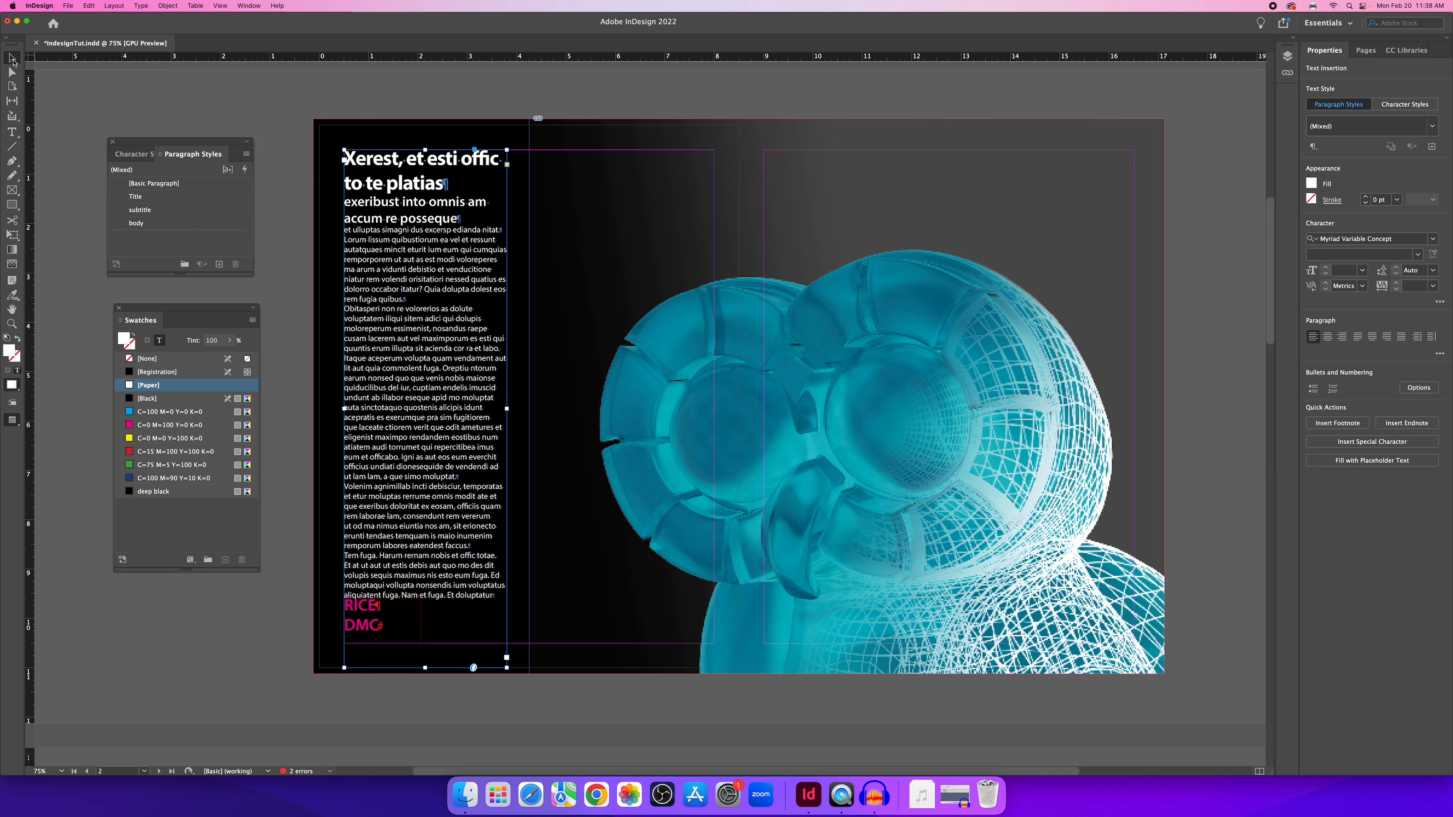
{"action": "left_click_drag", "start_coordinate": [425, 667], "coordinate": [425, 603]}
{"action": "key", "text": "super+z"}
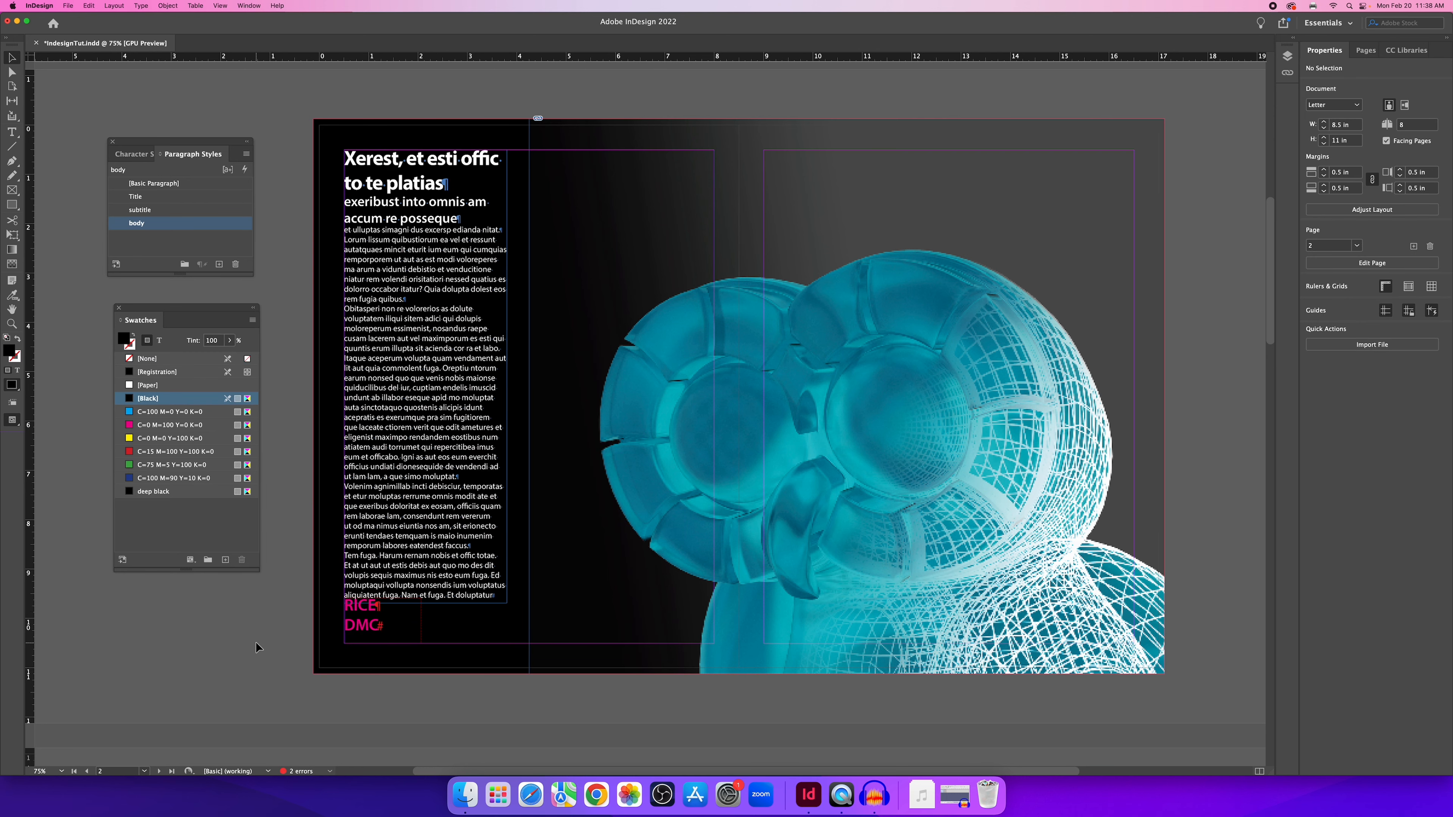
{"action": "key", "text": "super+z"}
{"action": "key", "text": "super+z"}
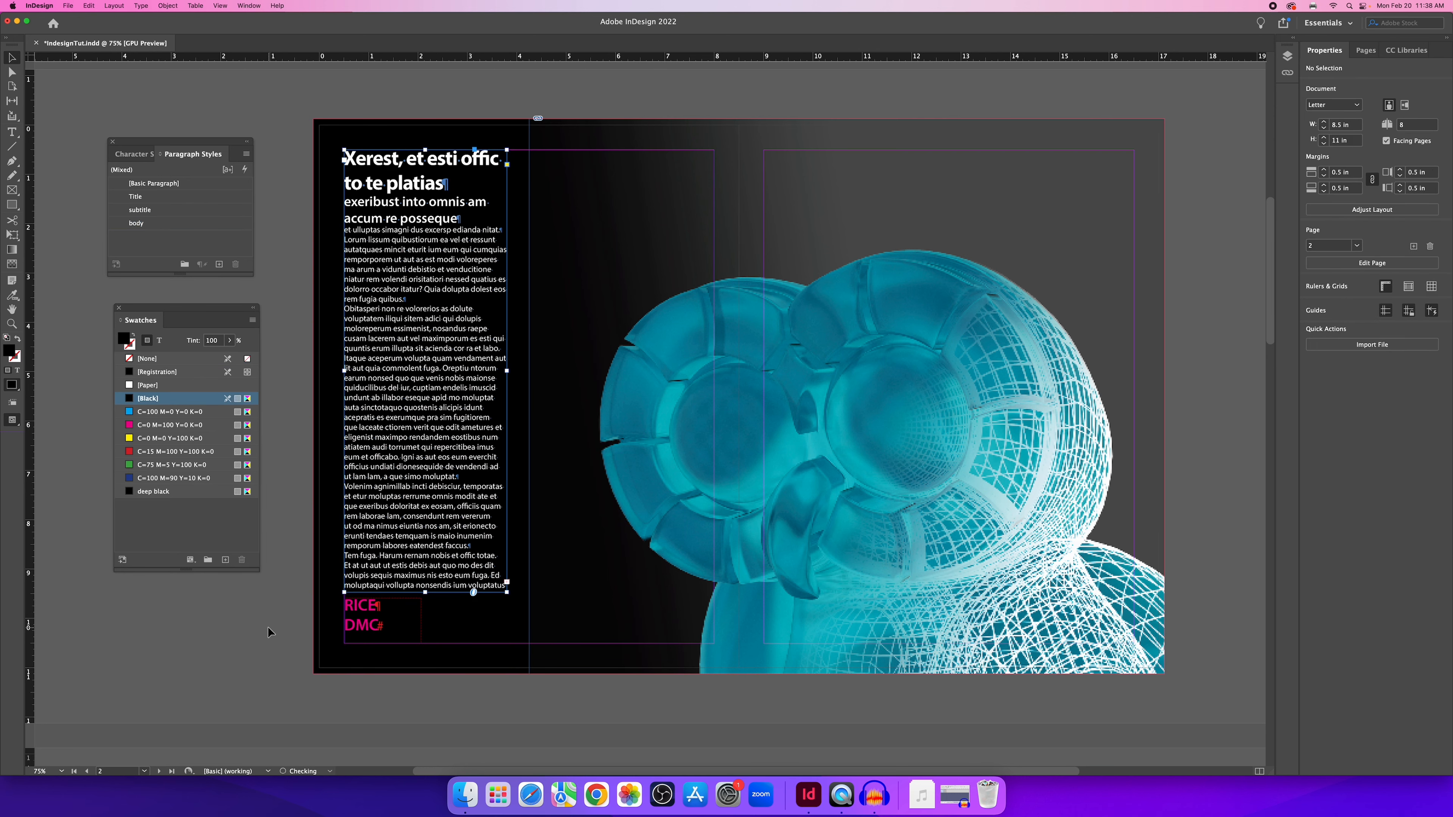
{"action": "scroll", "coordinate": [426, 631], "scroll_direction": "up", "scroll_amount": 1}
{"action": "scroll", "coordinate": [428, 636], "scroll_direction": "up", "scroll_amount": 1}
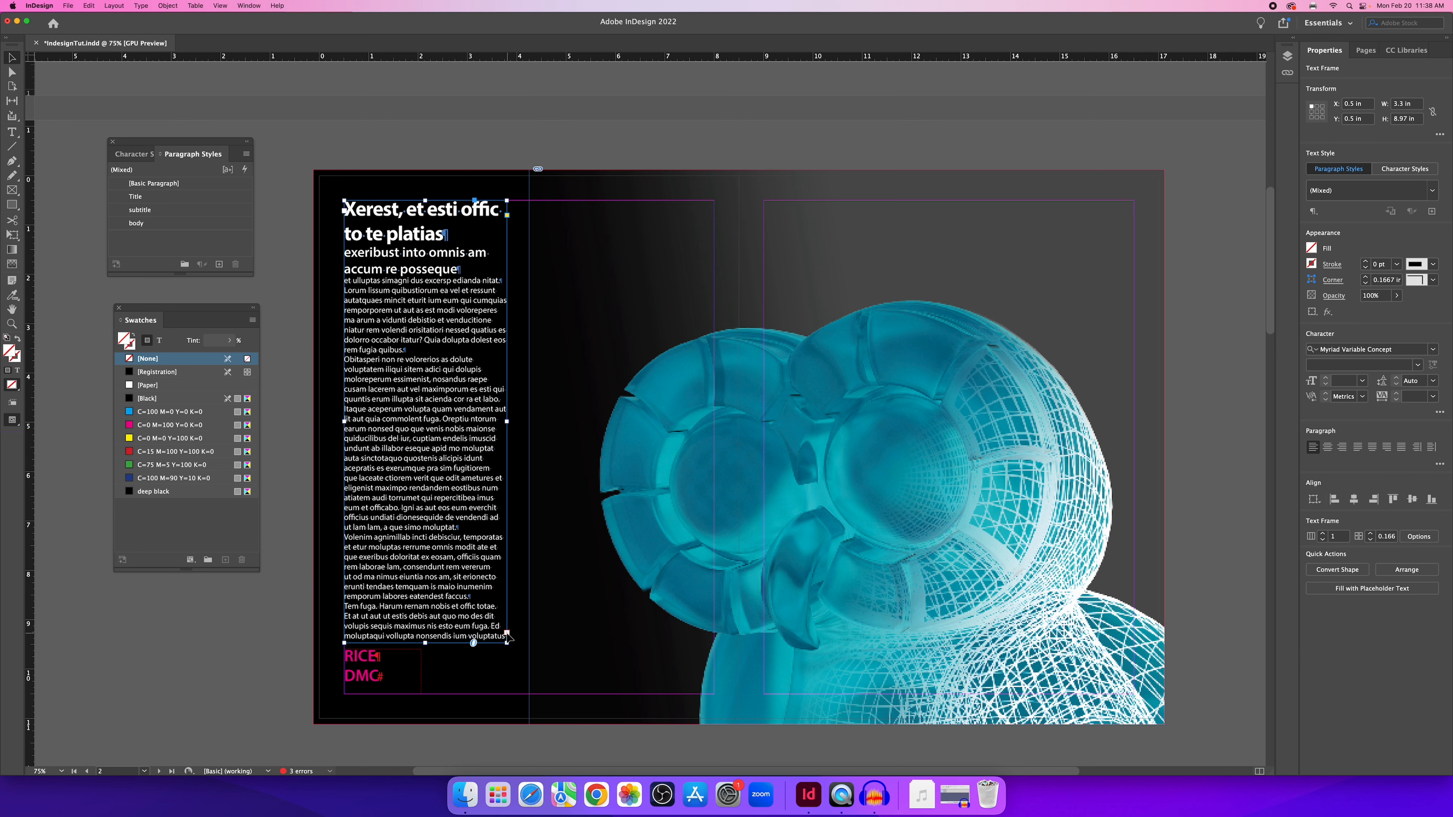
Thread the overset body copy into a new text frame at the top of page 2.
{"action": "left_click", "coordinate": [507, 633]}
{"action": "left_click_drag", "start_coordinate": [541, 200], "coordinate": [714, 290]}
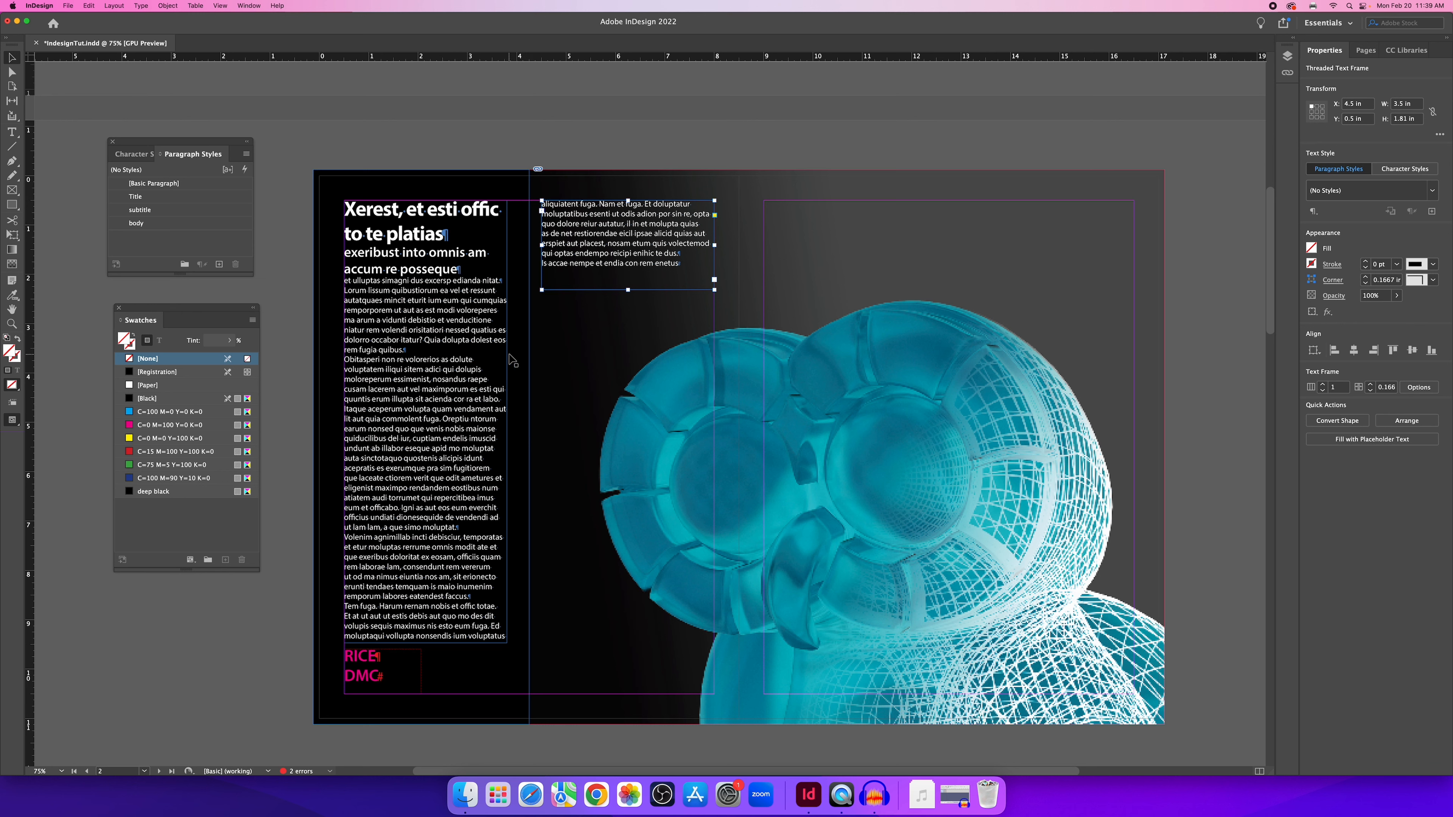
{"action": "left_click", "coordinate": [452, 147]}
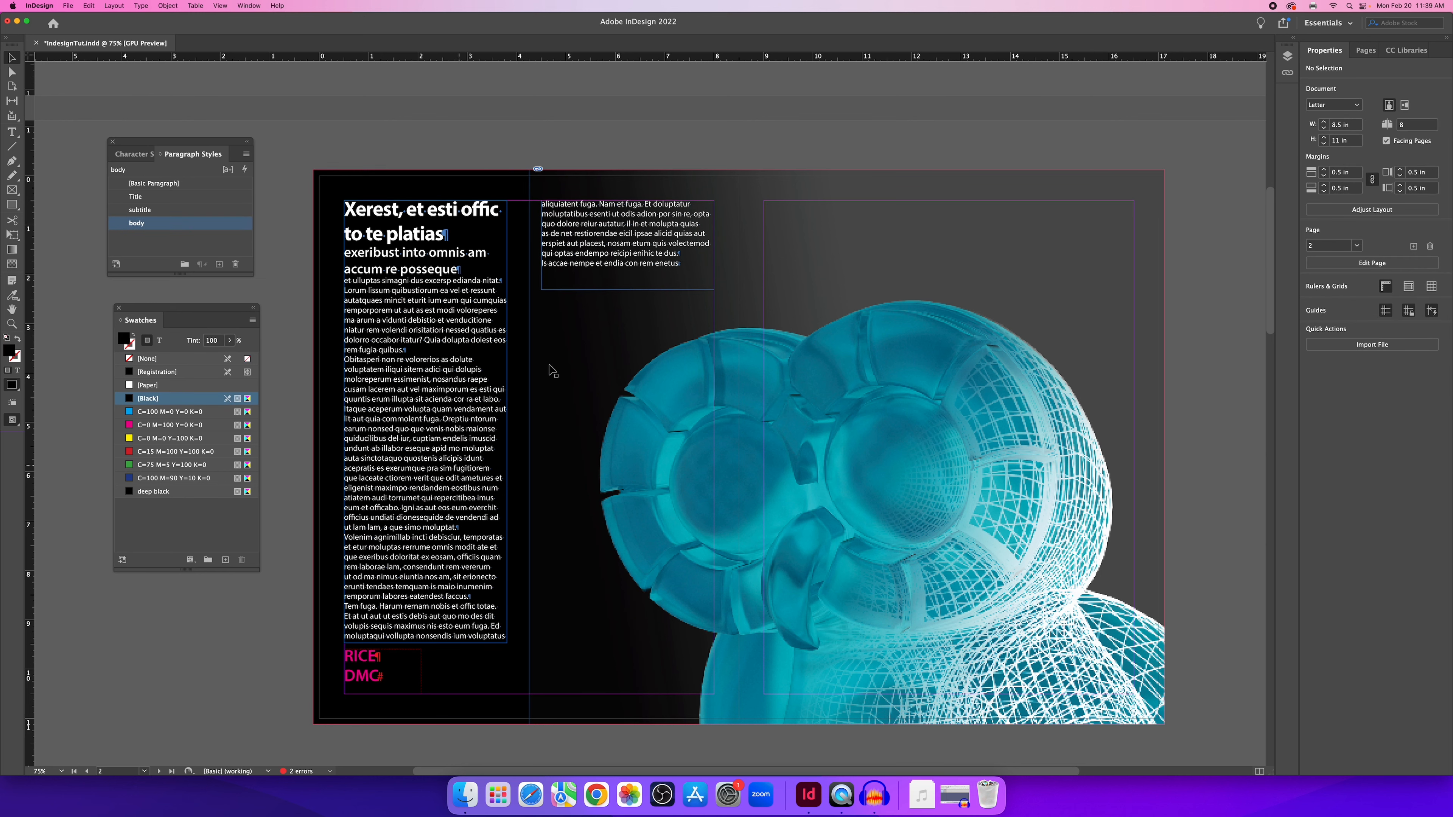
{"action": "left_click", "coordinate": [595, 243]}
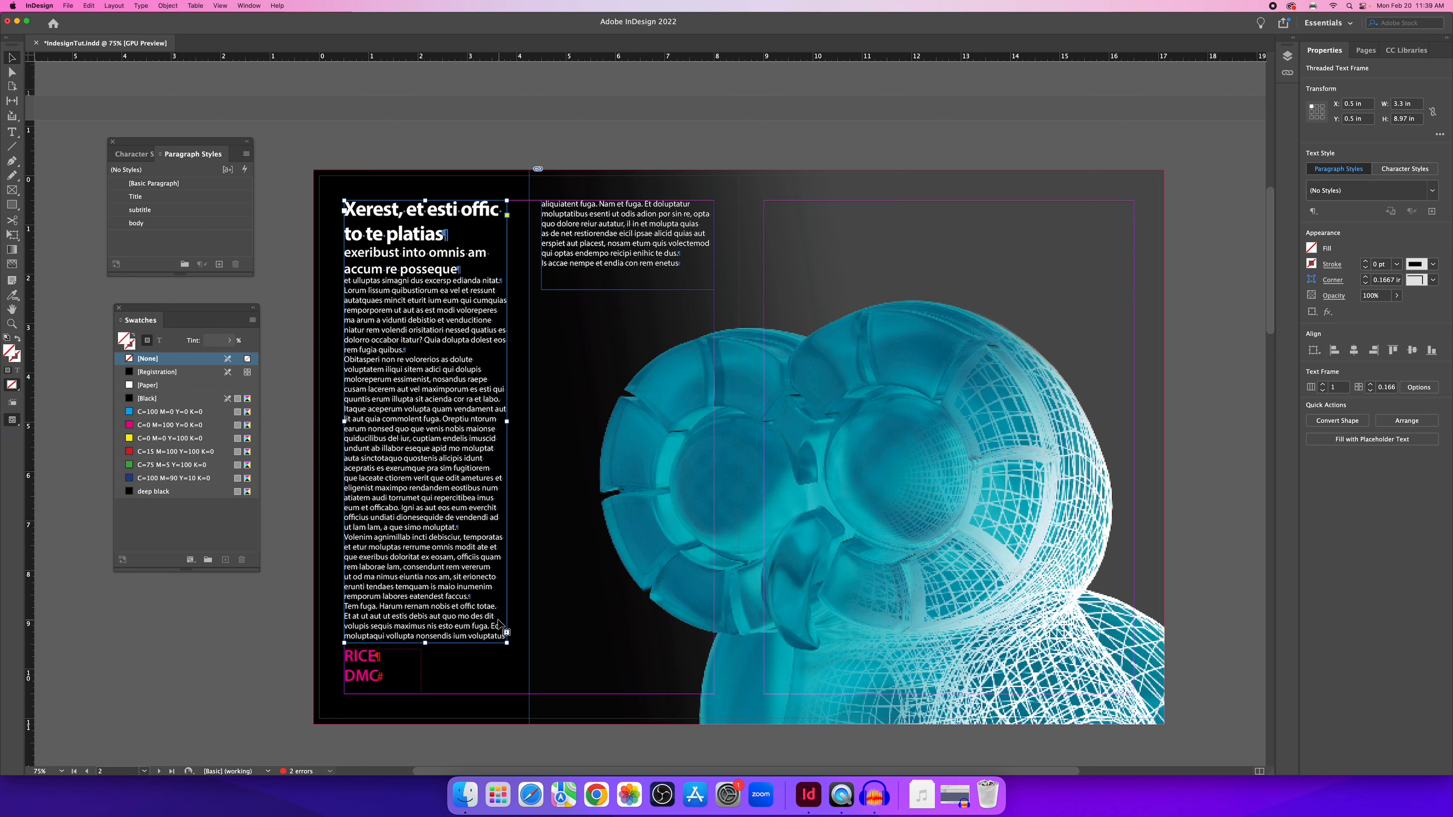
Delete a passage of body text as a trial, then undo to restore it.
{"action": "double_click", "coordinate": [433, 518]}
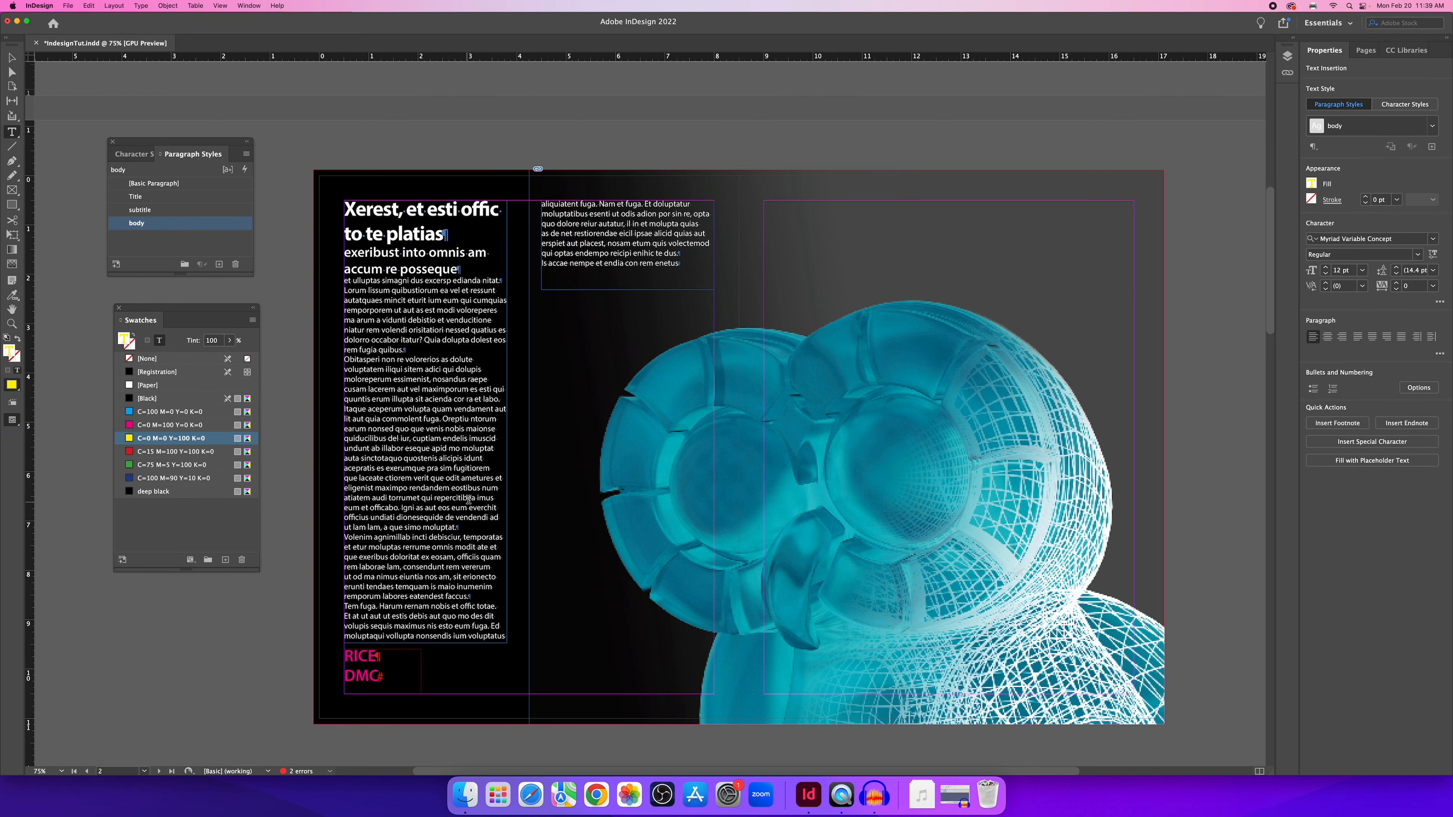
{"action": "left_click_drag", "start_coordinate": [475, 507], "coordinate": [389, 471]}
{"action": "key", "text": "BackSpace"}
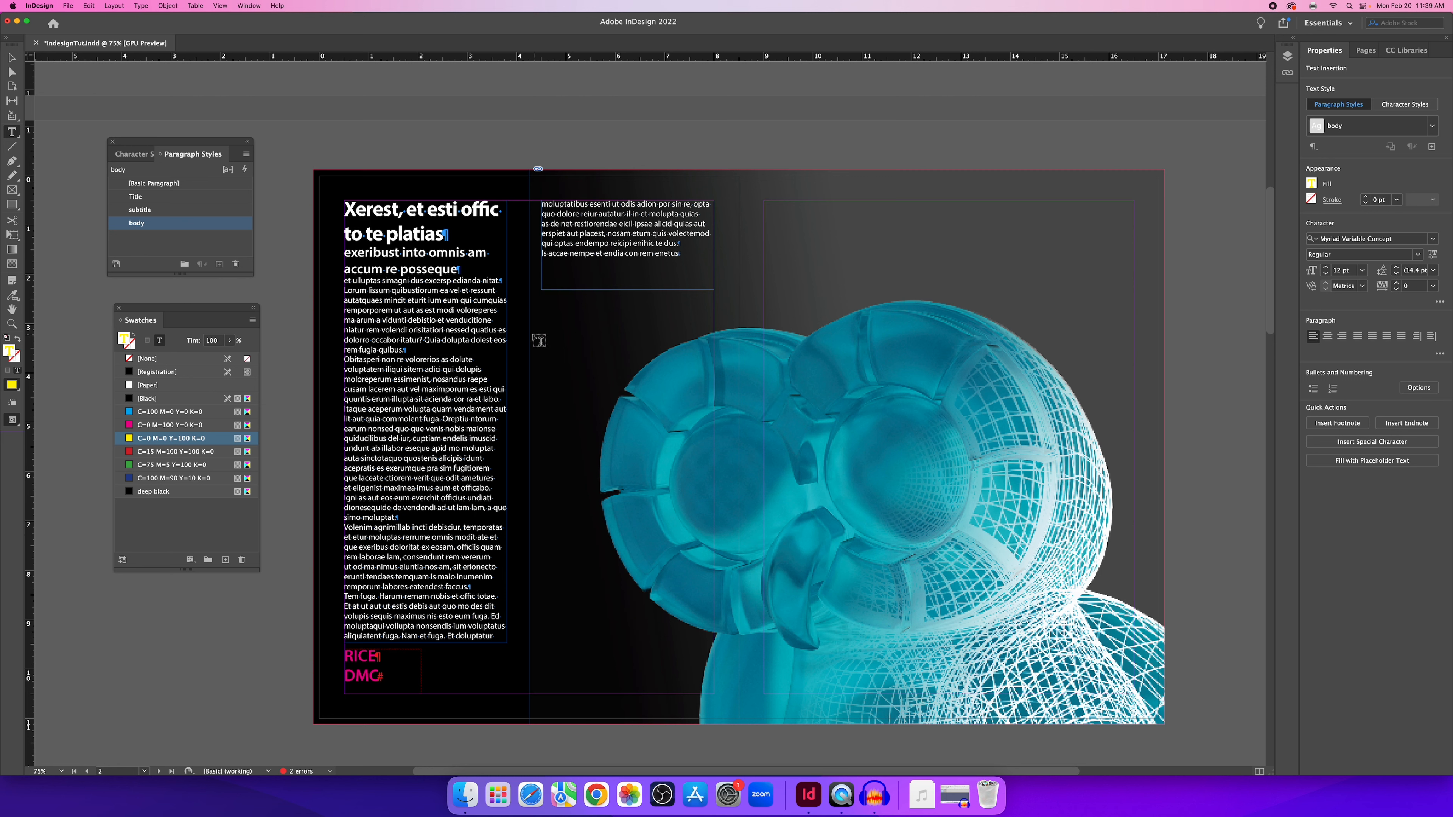
{"action": "key", "text": "super+z"}
{"action": "key", "text": "Escape"}
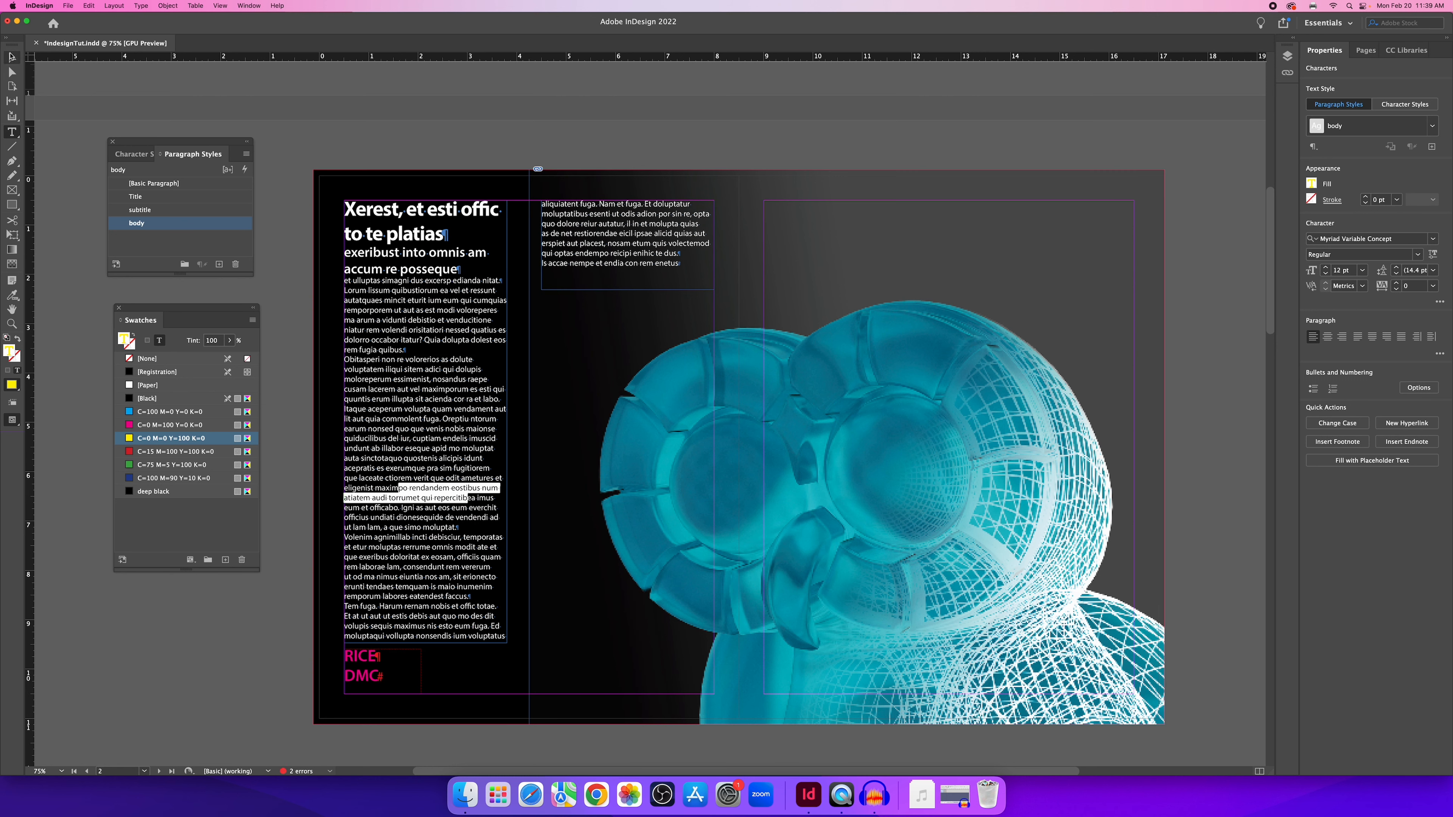
{"action": "left_click", "coordinate": [446, 147]}
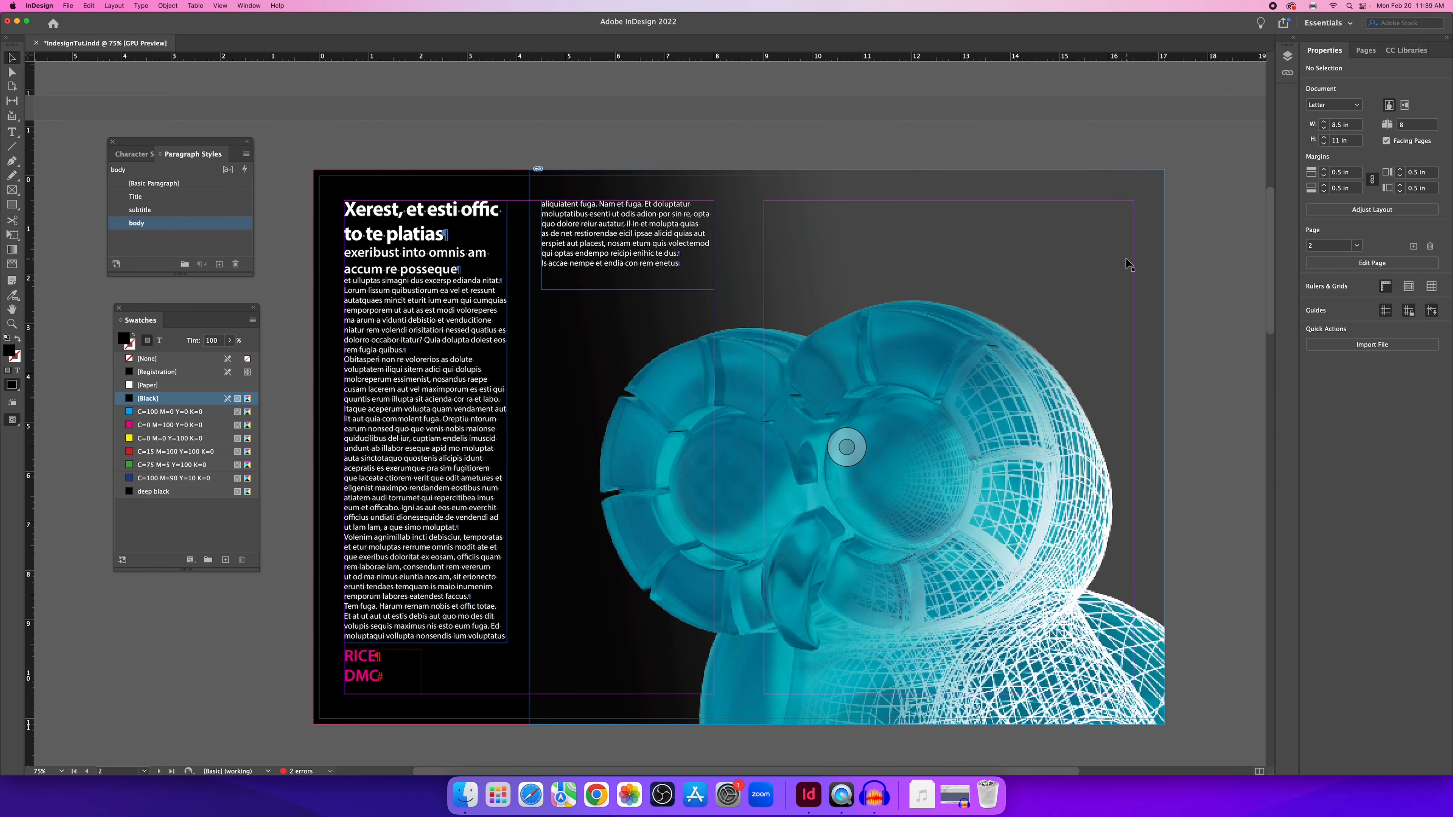
{"action": "scroll", "coordinate": [1125, 257], "scroll_direction": "up", "scroll_amount": 1}
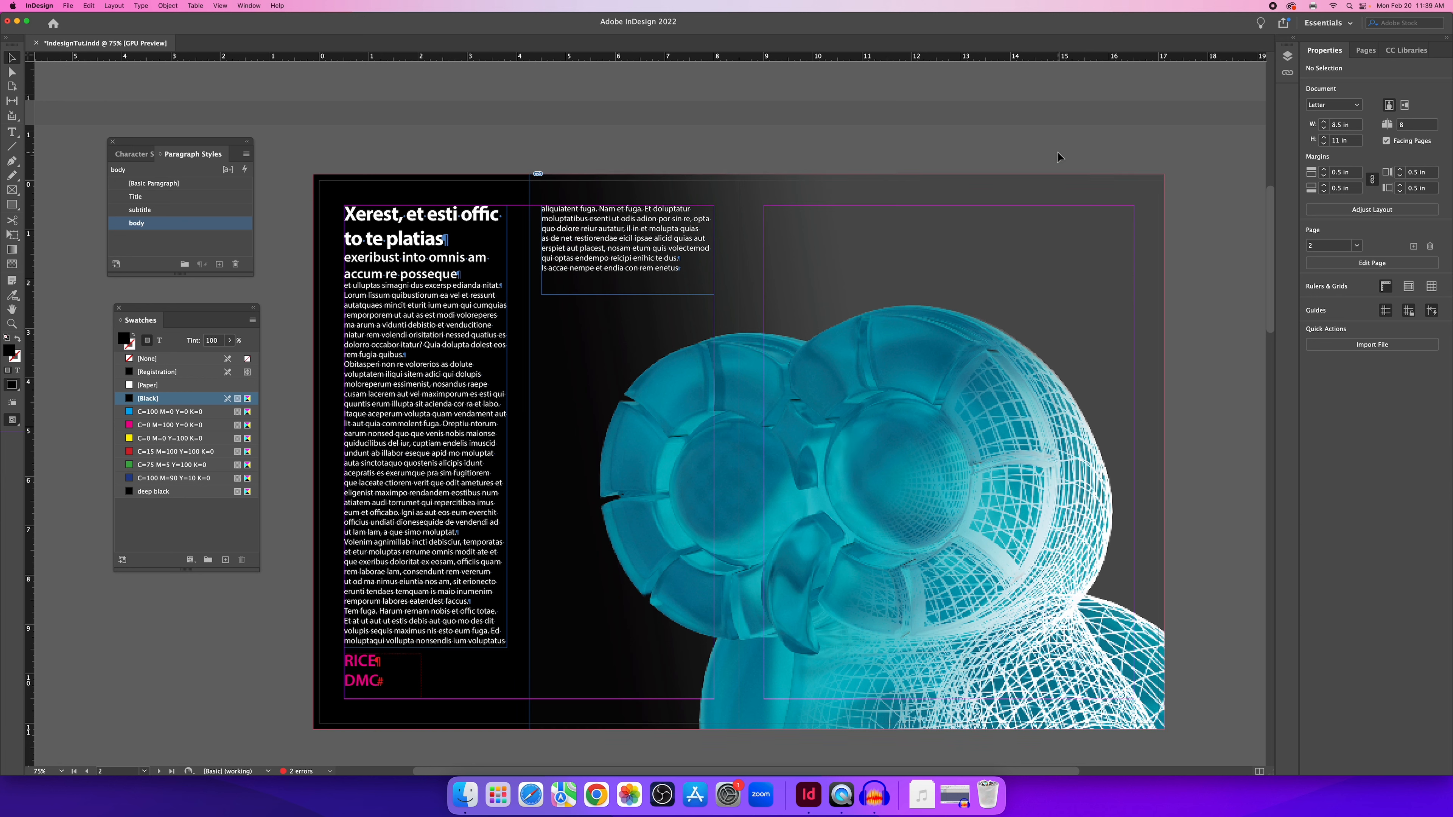
{"action": "left_click", "coordinate": [68, 5]}
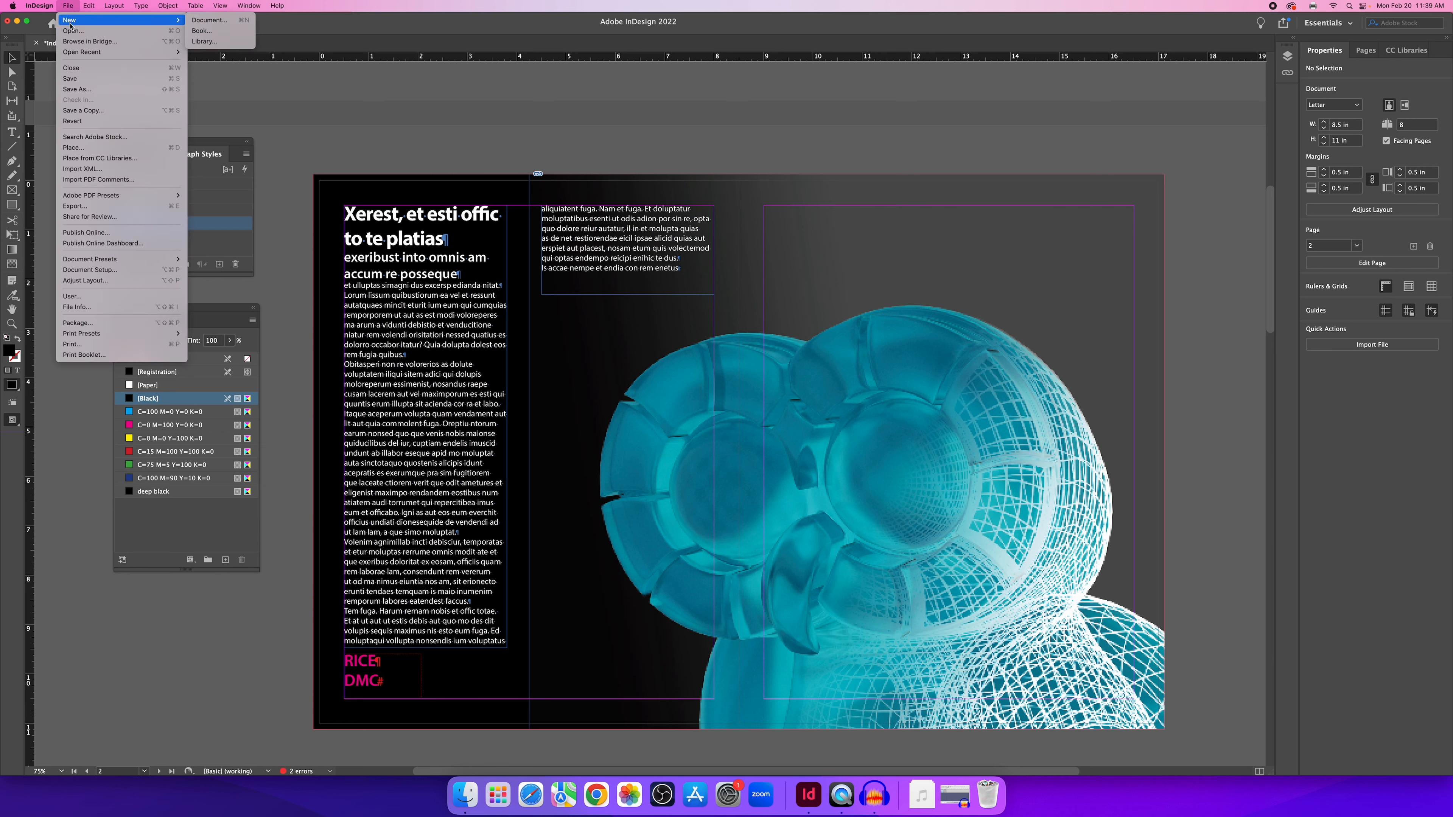
Export the document as IndesignTut_print.pdf in Documents, replacing the existing file.
{"action": "left_click", "coordinate": [95, 206]}
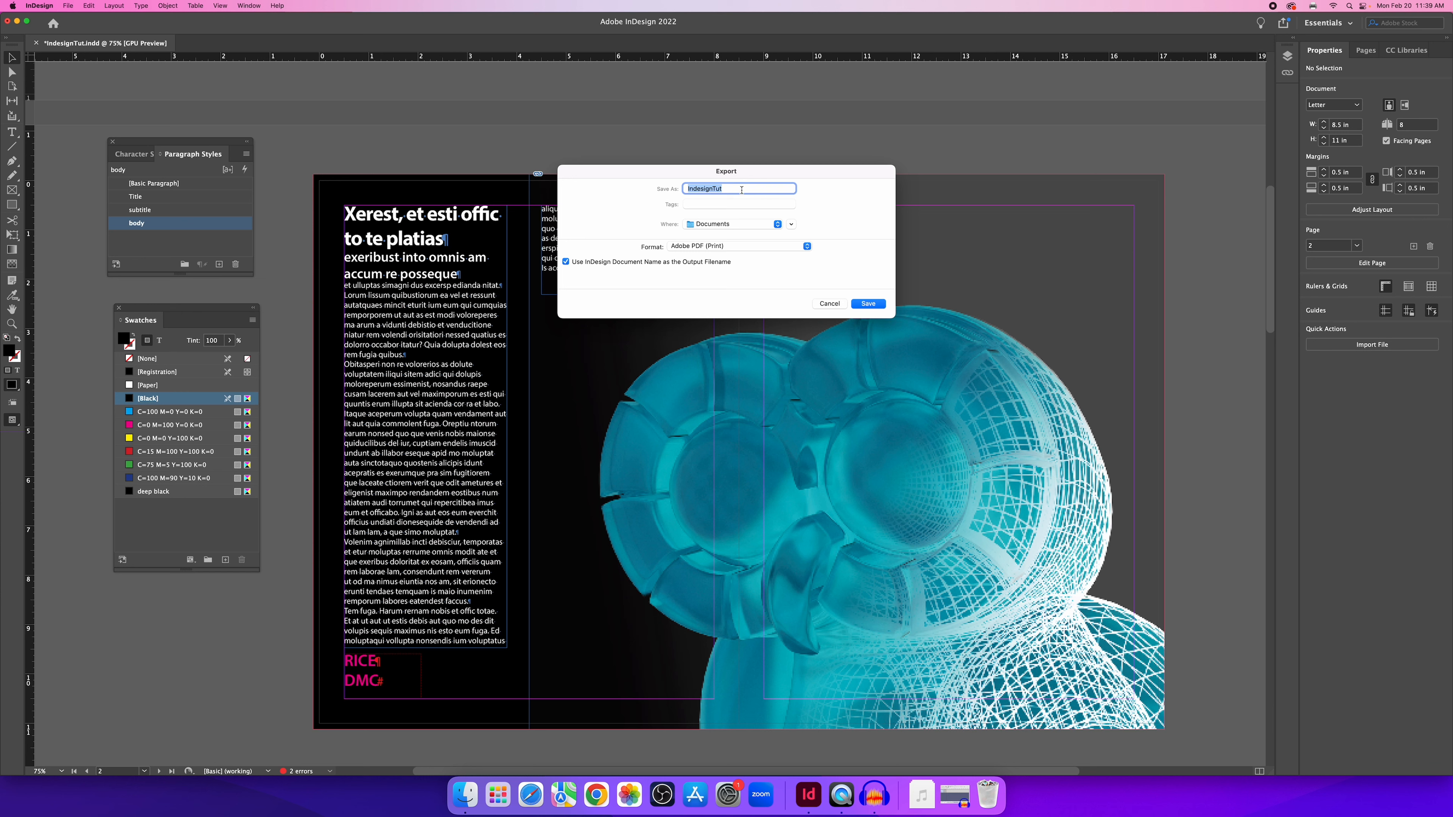
{"action": "left_click", "coordinate": [792, 223]}
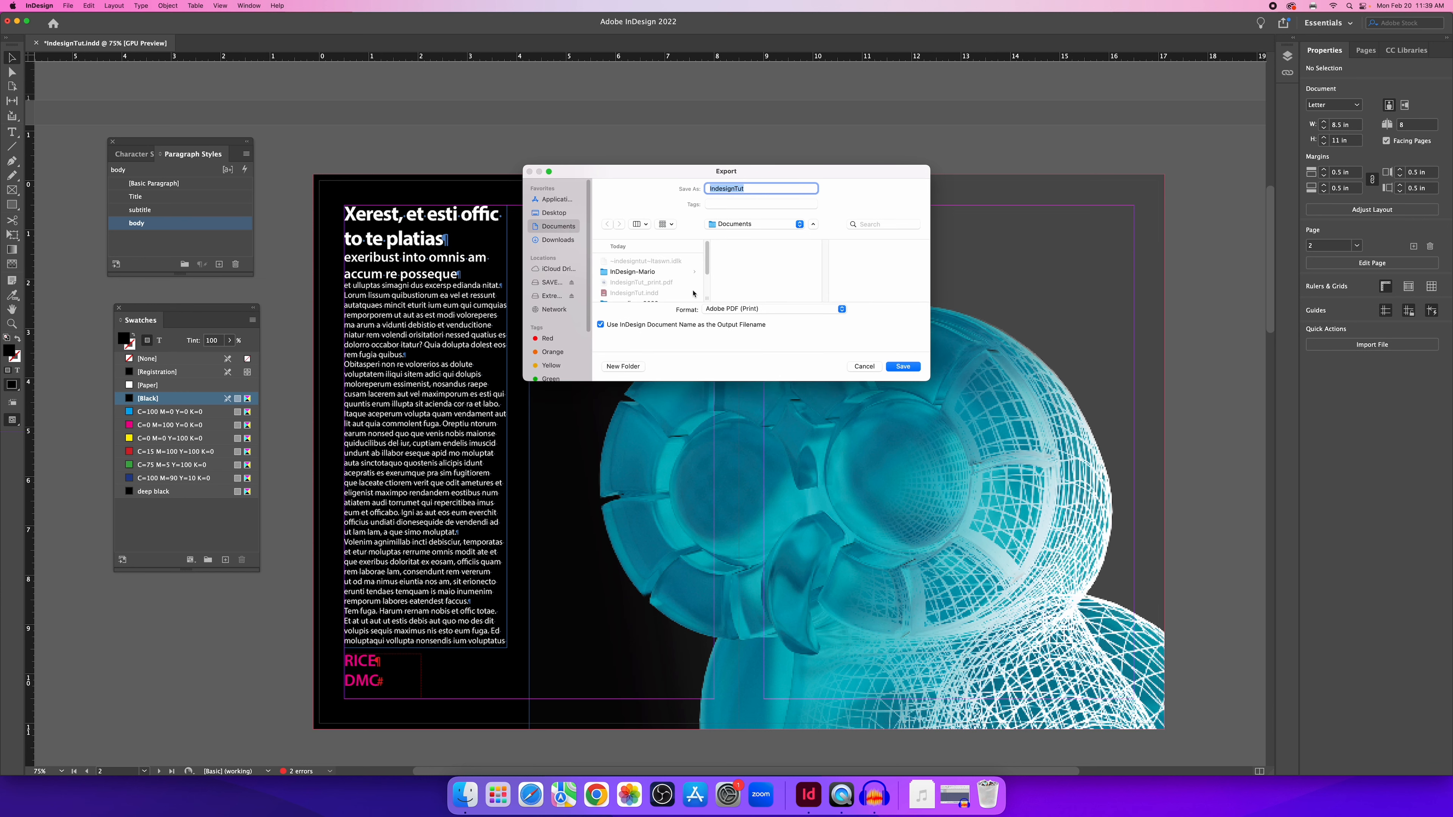
{"action": "scroll", "coordinate": [693, 294], "scroll_direction": "down", "scroll_amount": 2}
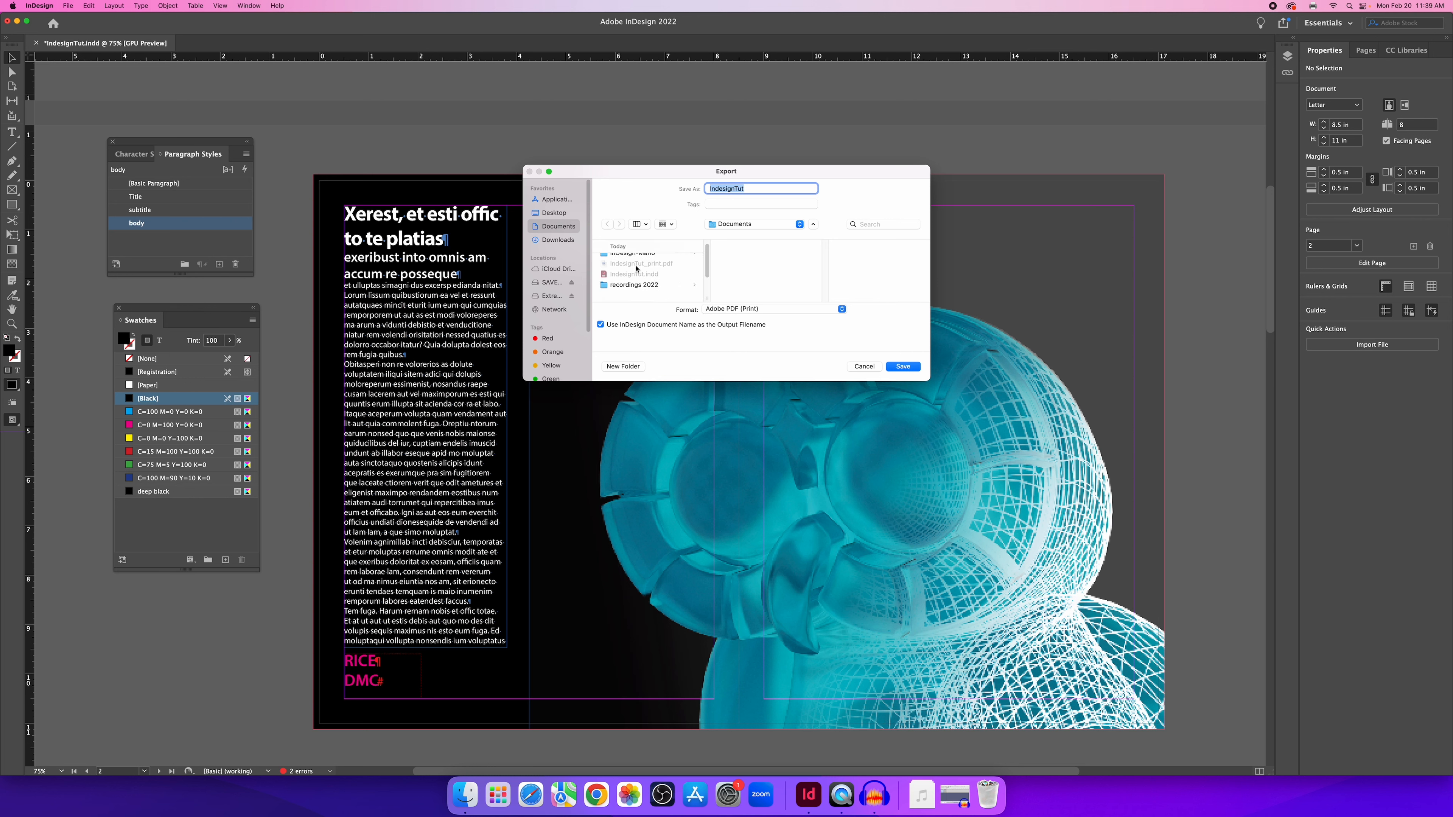
{"action": "left_click", "coordinate": [638, 265]}
{"action": "left_click", "coordinate": [903, 369]}
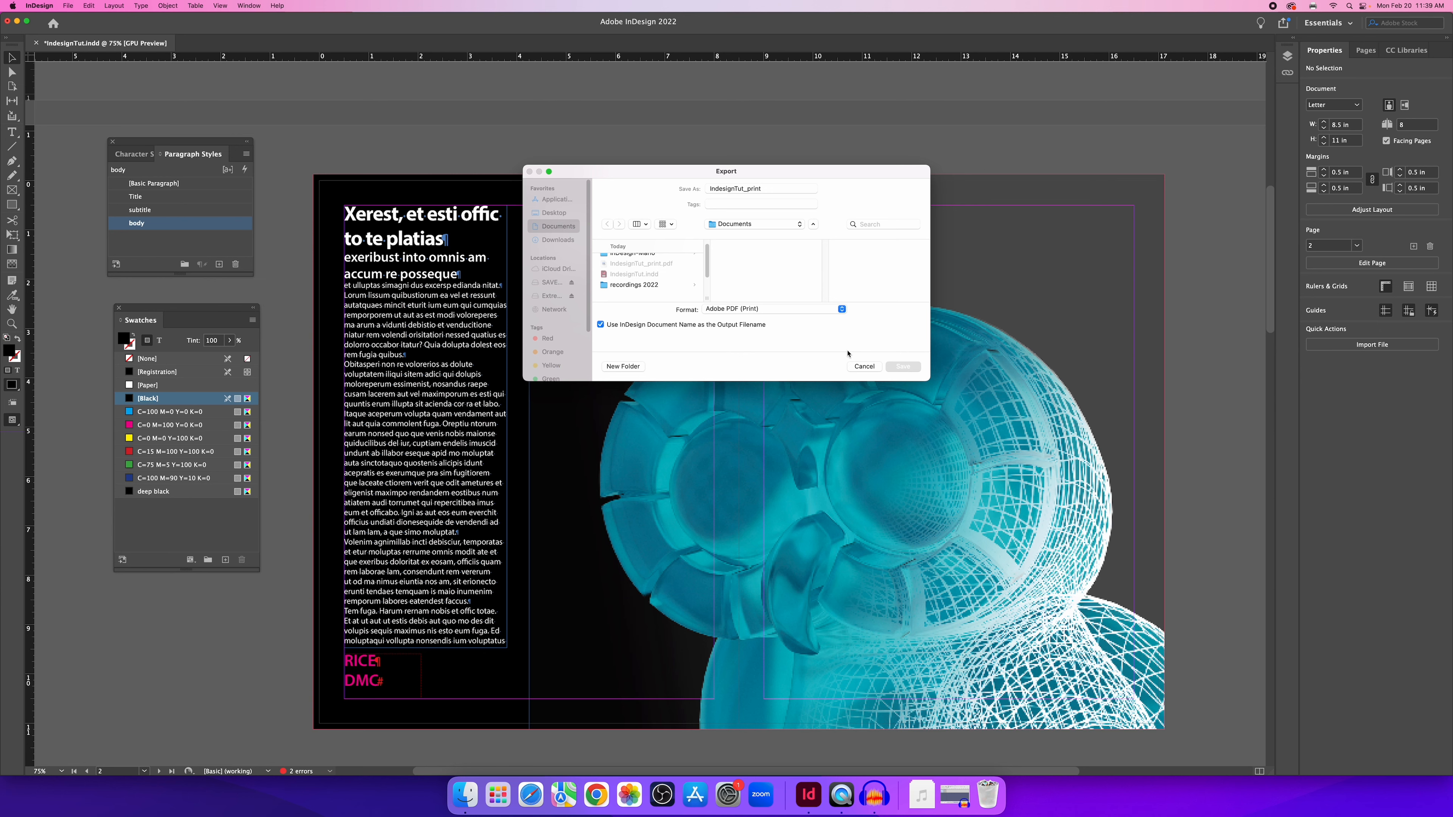
{"action": "left_click", "coordinate": [755, 322]}
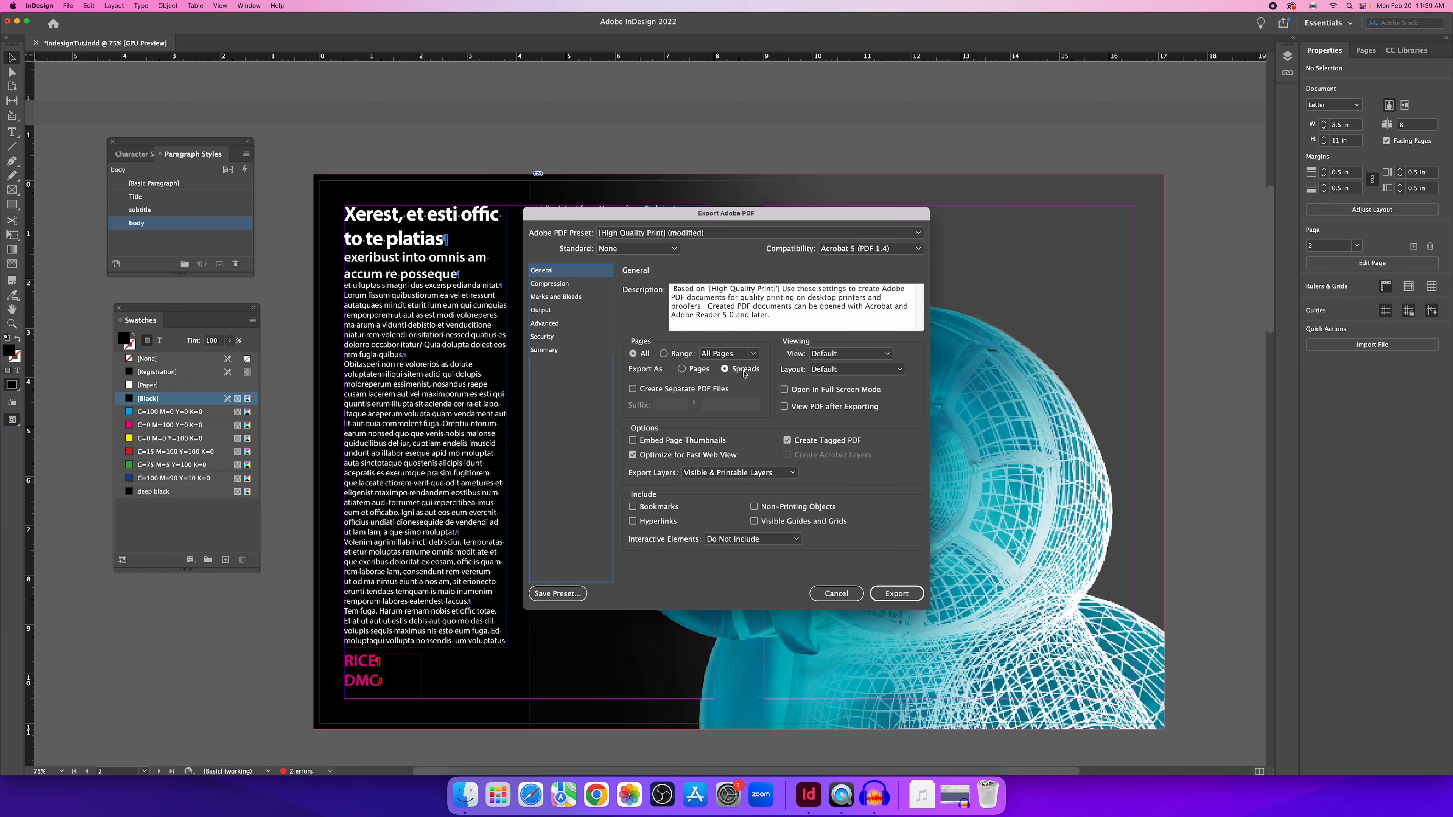
Export the print PDF with All Printer's Marks and Use Document Bleed Settings enabled.
{"action": "left_click", "coordinate": [548, 298]}
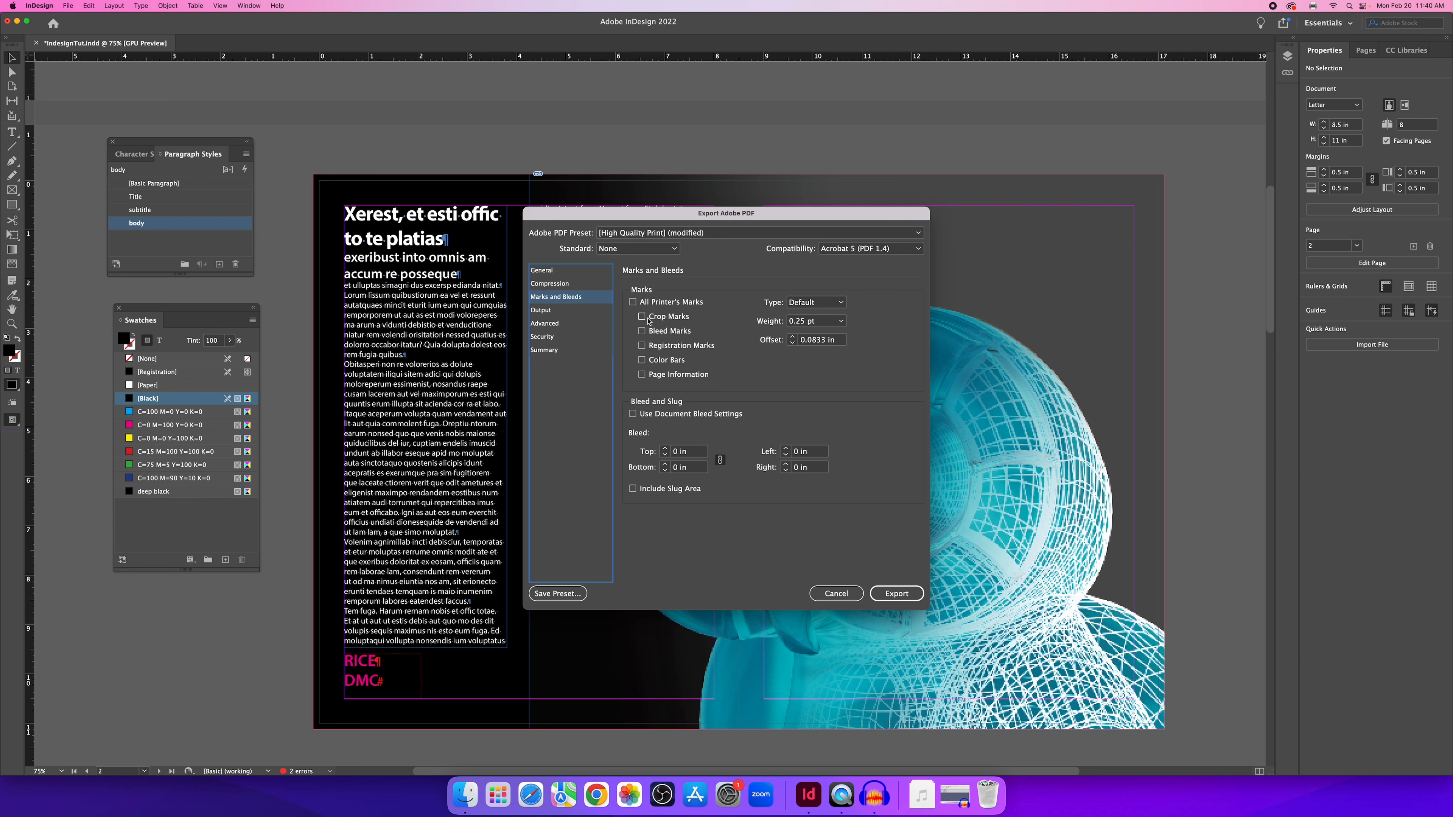
{"action": "left_click", "coordinate": [632, 302]}
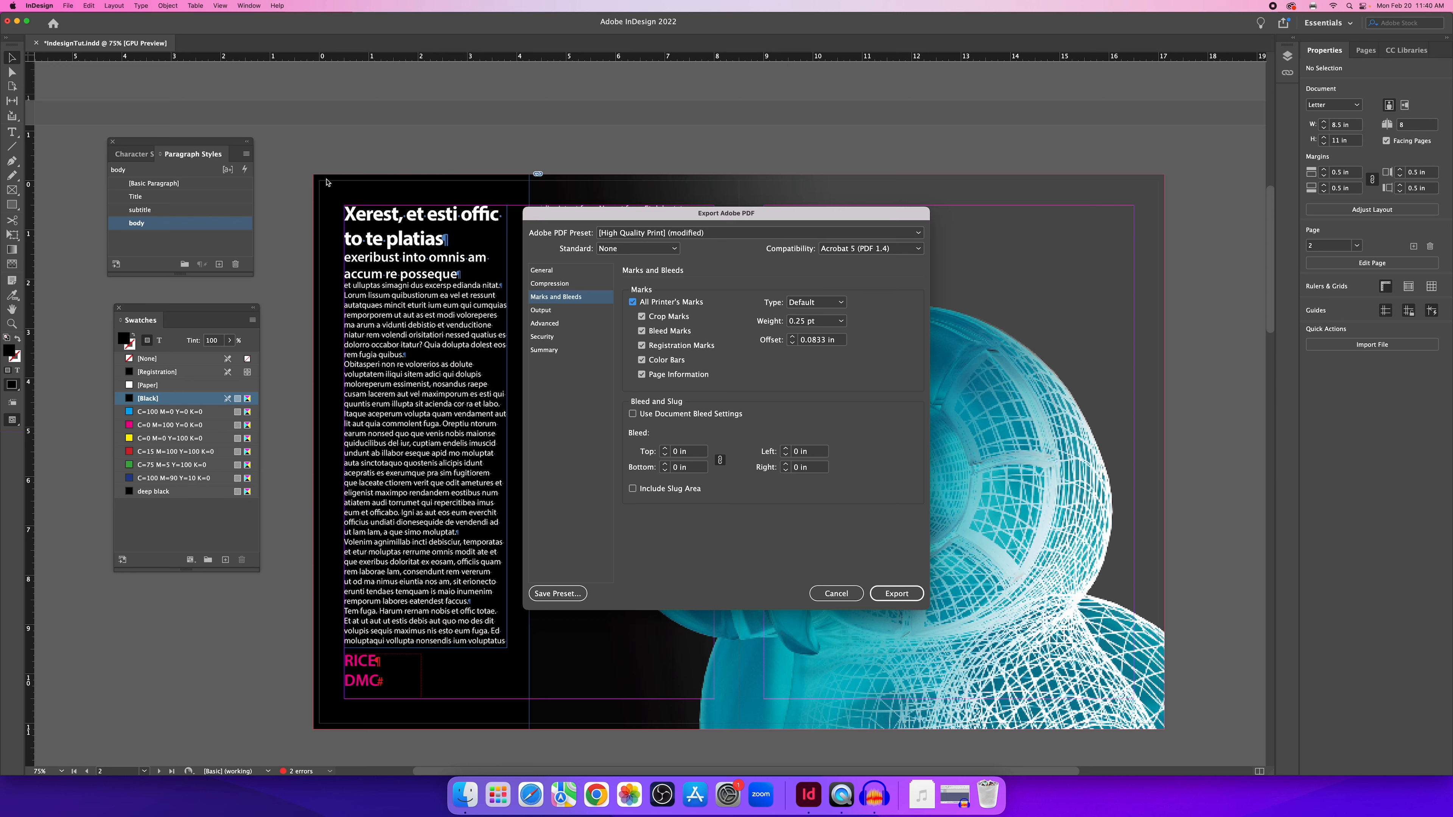
{"action": "left_click", "coordinate": [664, 416]}
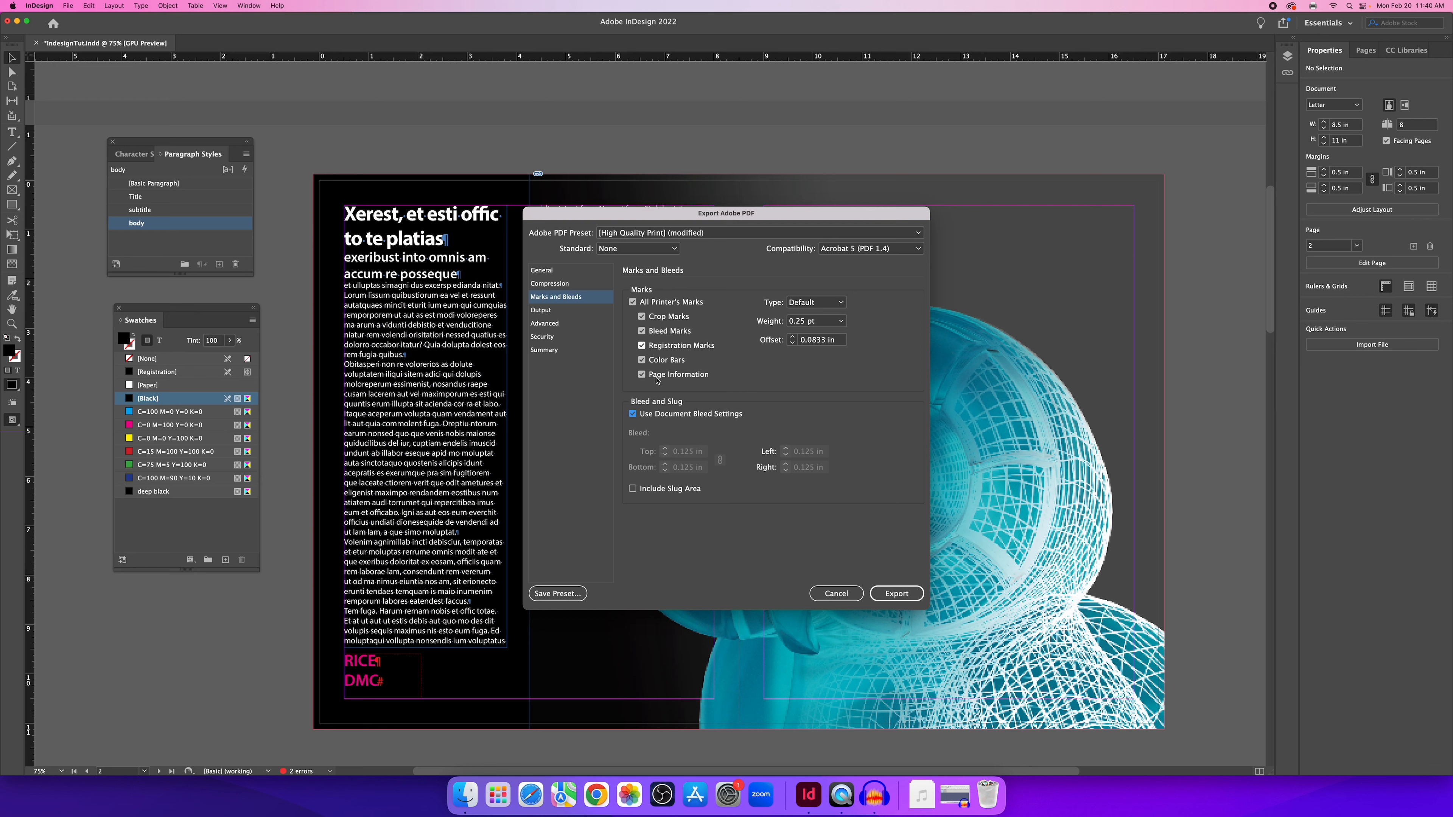
{"action": "left_click", "coordinate": [896, 593]}
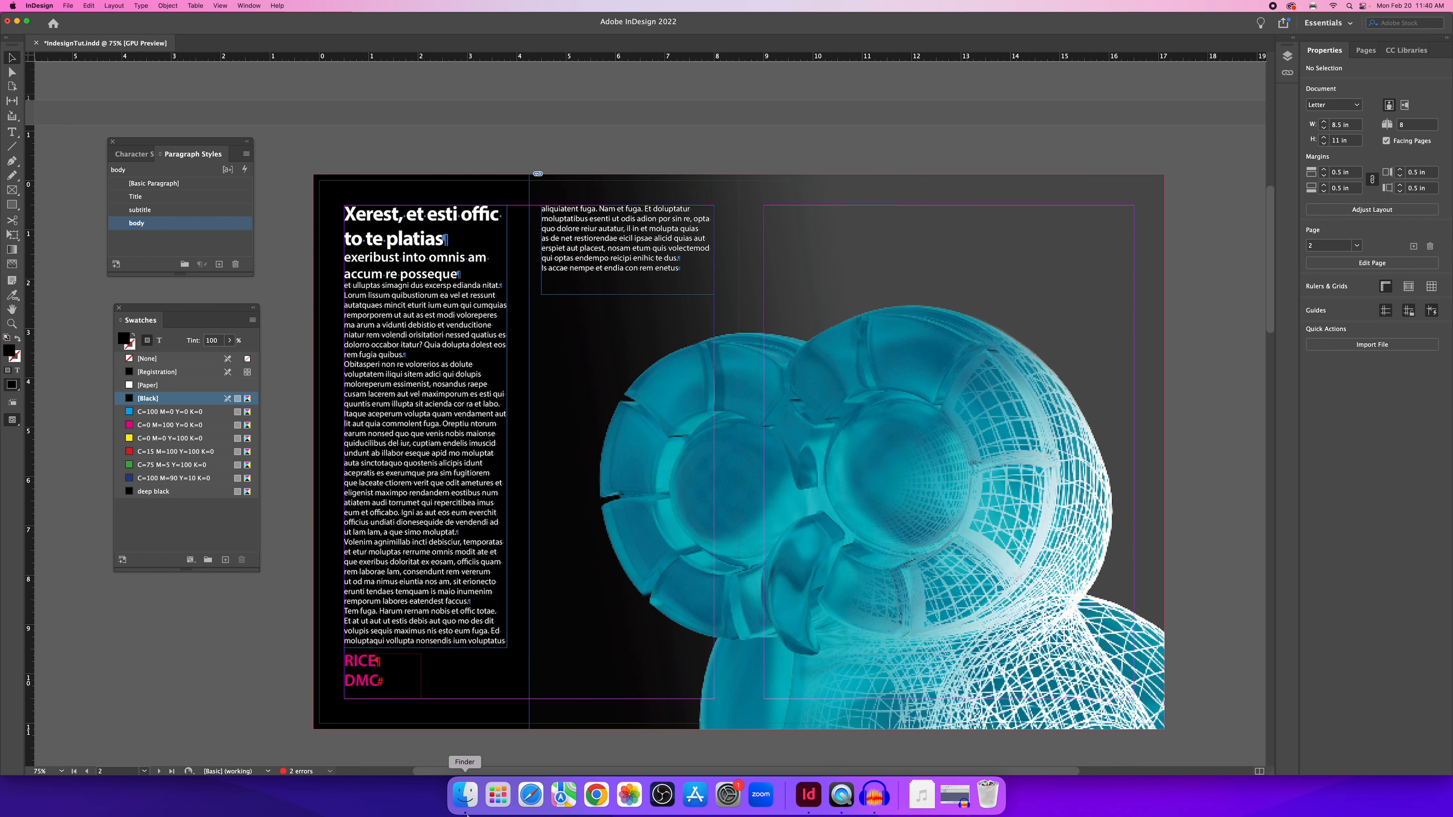
{"action": "left_click", "coordinate": [465, 793]}
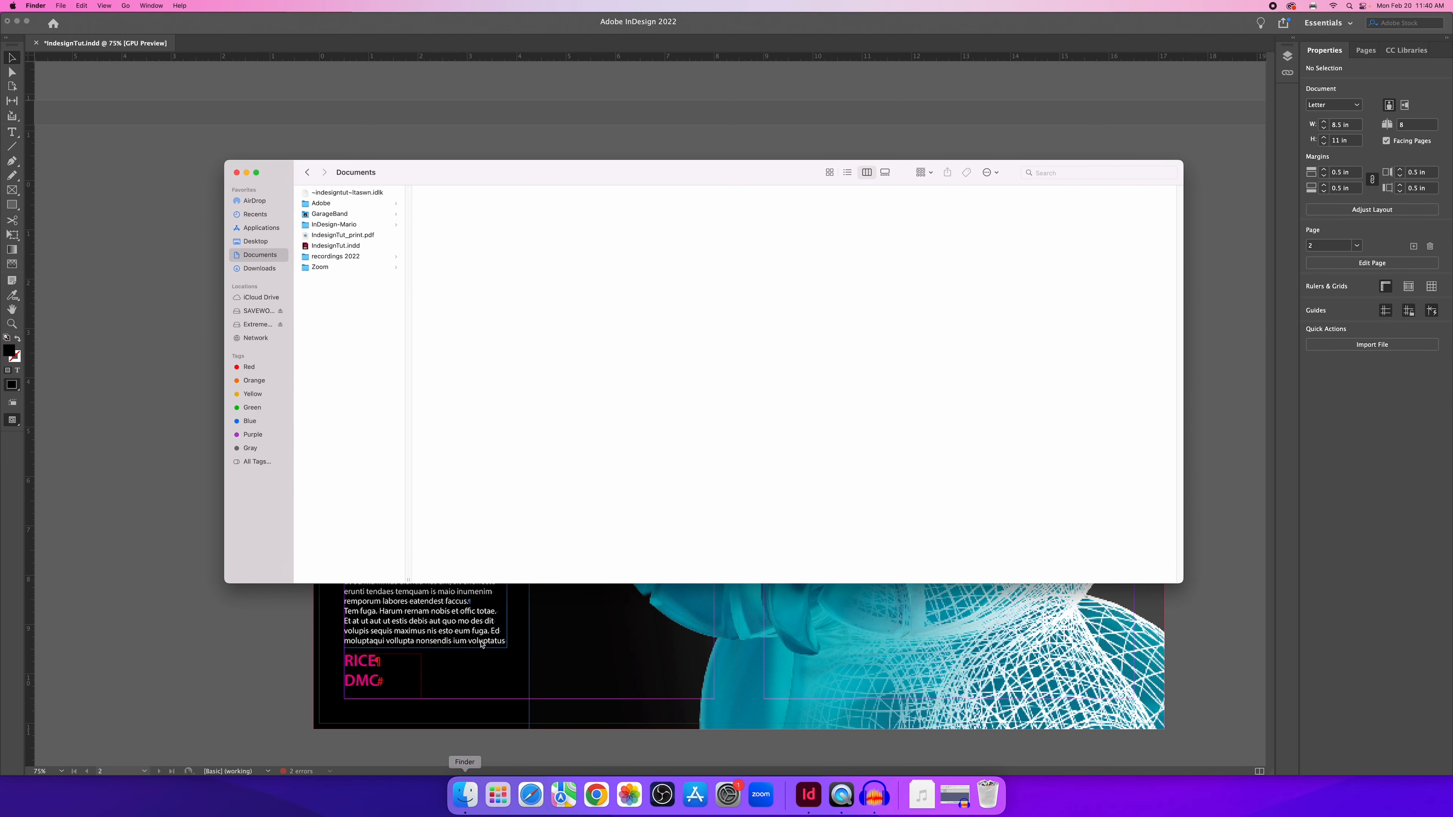
Open the re-exported IndesignTut_print.pdf from the Documents folder in Preview.
{"action": "left_click", "coordinate": [363, 236]}
{"action": "double_click", "coordinate": [363, 237]}
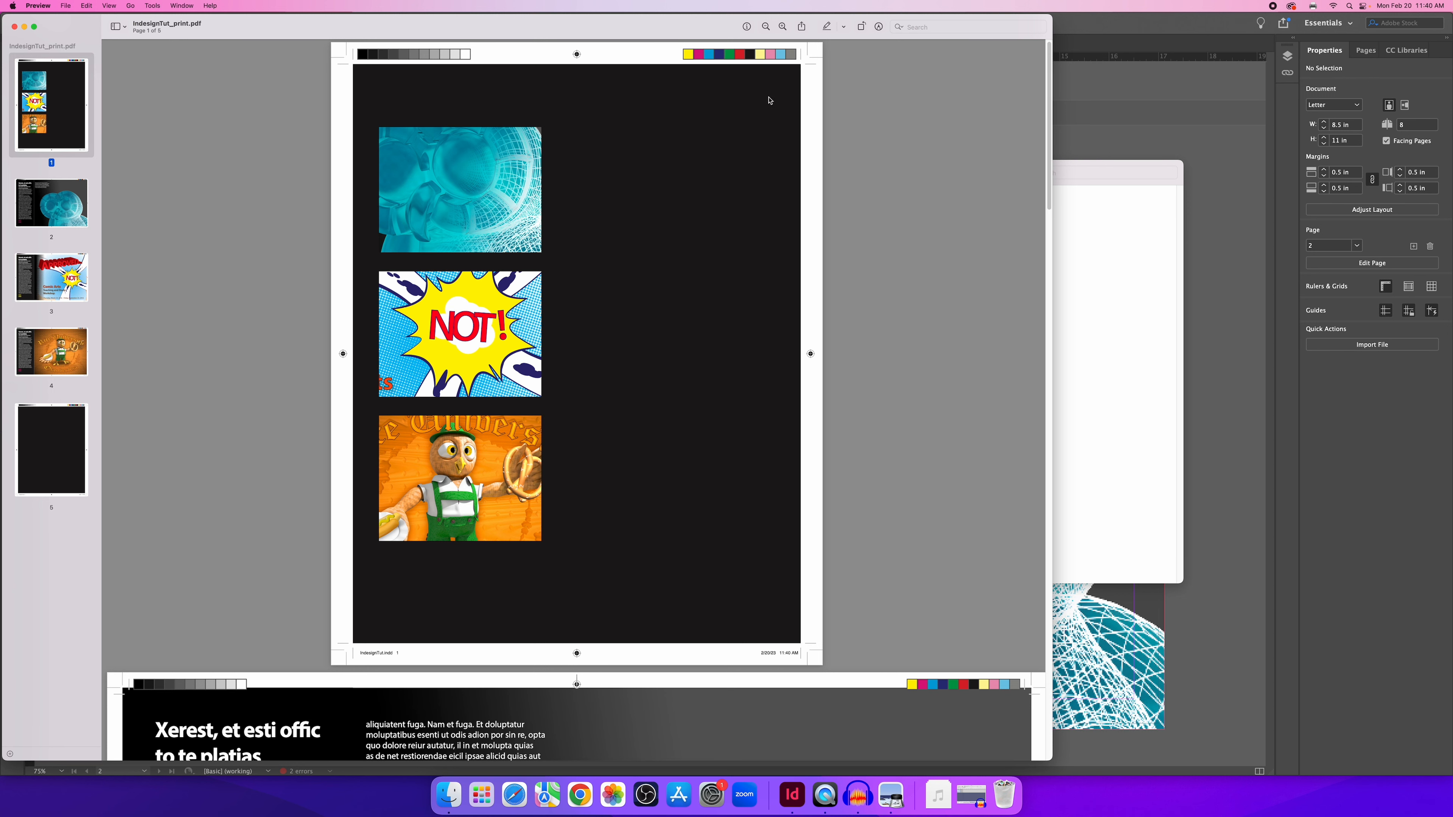
Scroll the print PDF in Preview down to page 2.
{"action": "scroll", "coordinate": [720, 63], "scroll_direction": "up", "scroll_amount": 1}
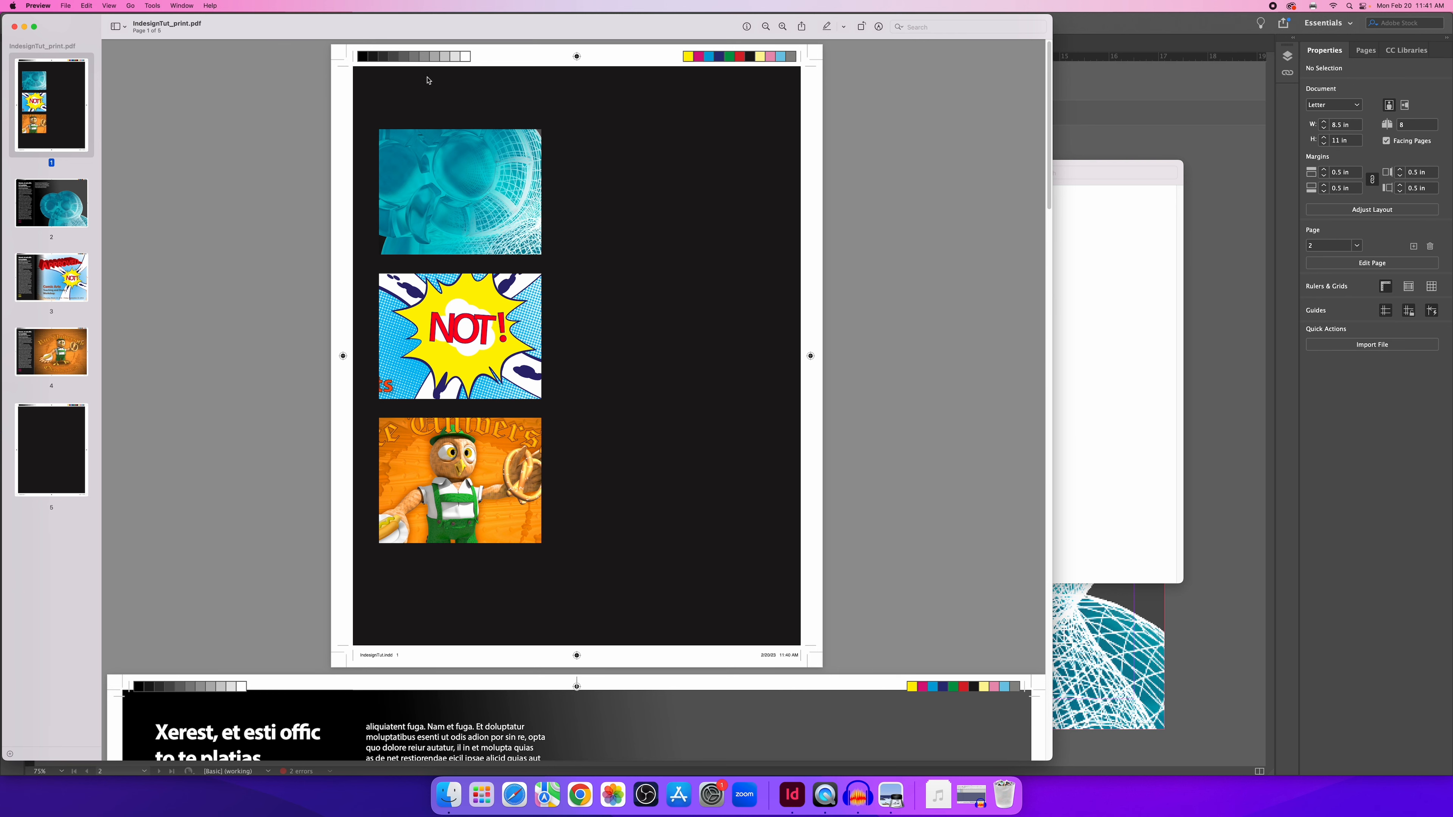
{"action": "scroll", "coordinate": [352, 261], "scroll_direction": "down", "scroll_amount": 10}
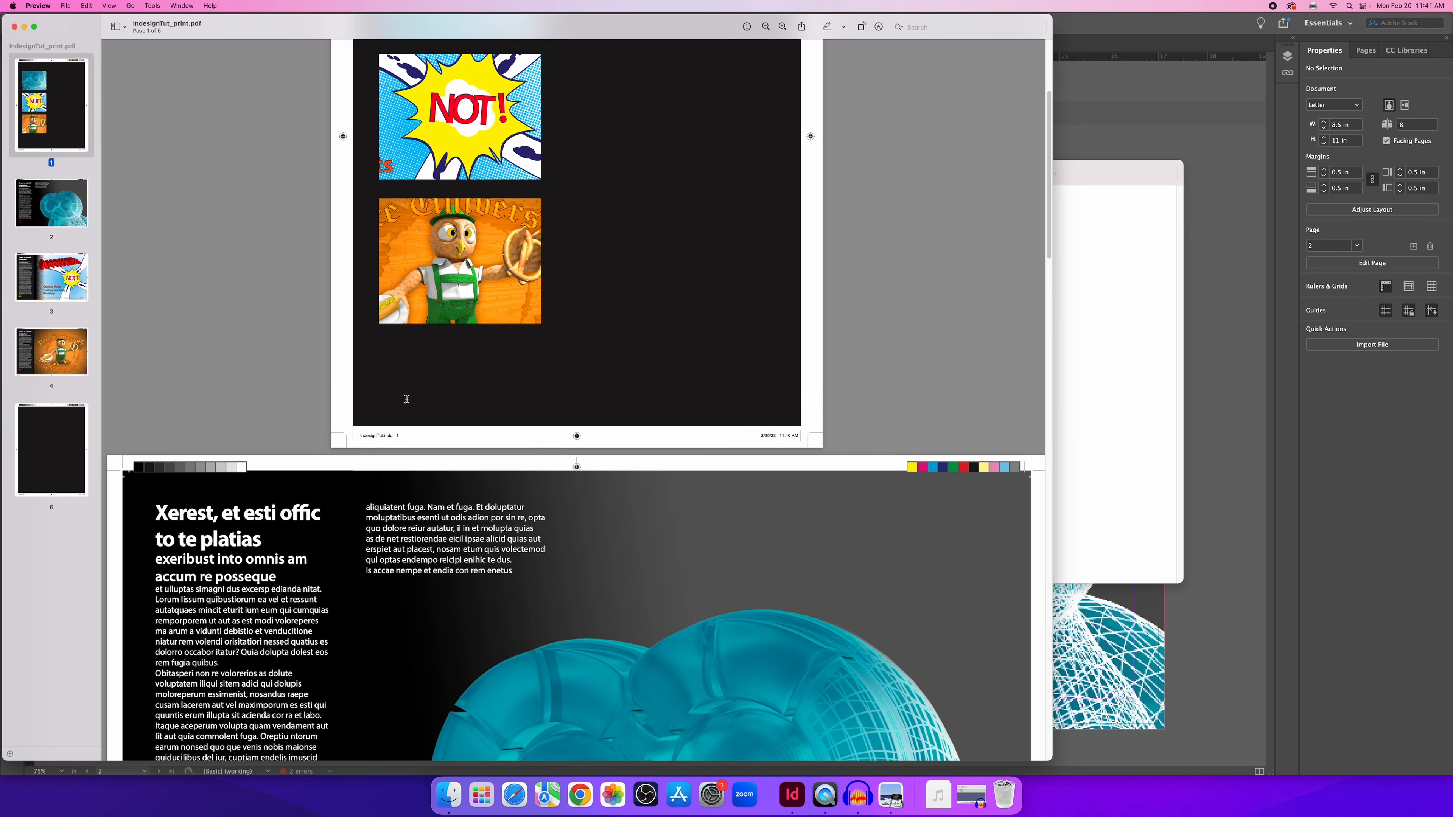
{"action": "scroll", "coordinate": [548, 655], "scroll_direction": "down", "scroll_amount": 3}
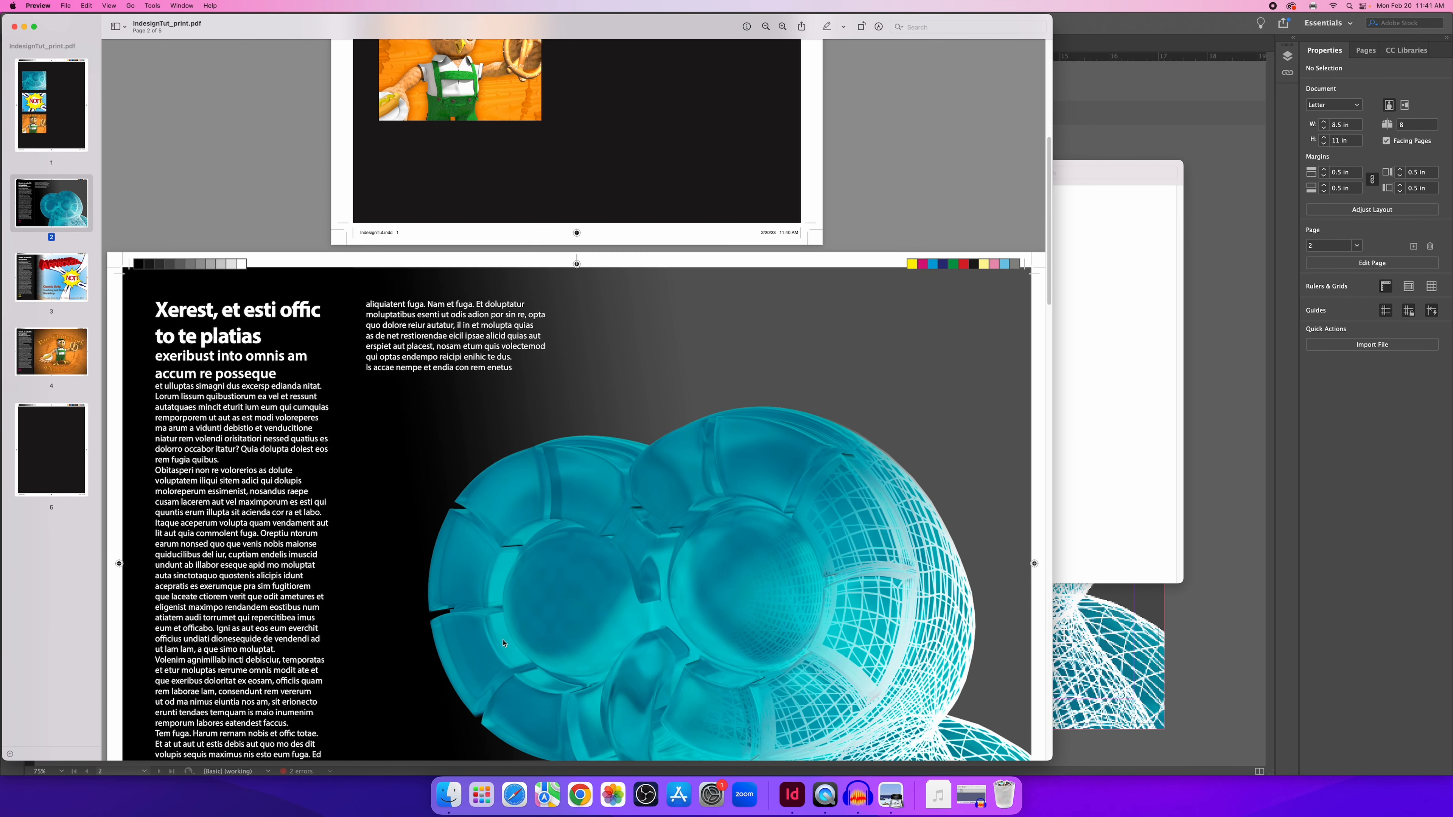
Zoom into the print PDF twice and inspect the printer's marks around the page.
{"action": "left_click", "coordinate": [784, 26]}
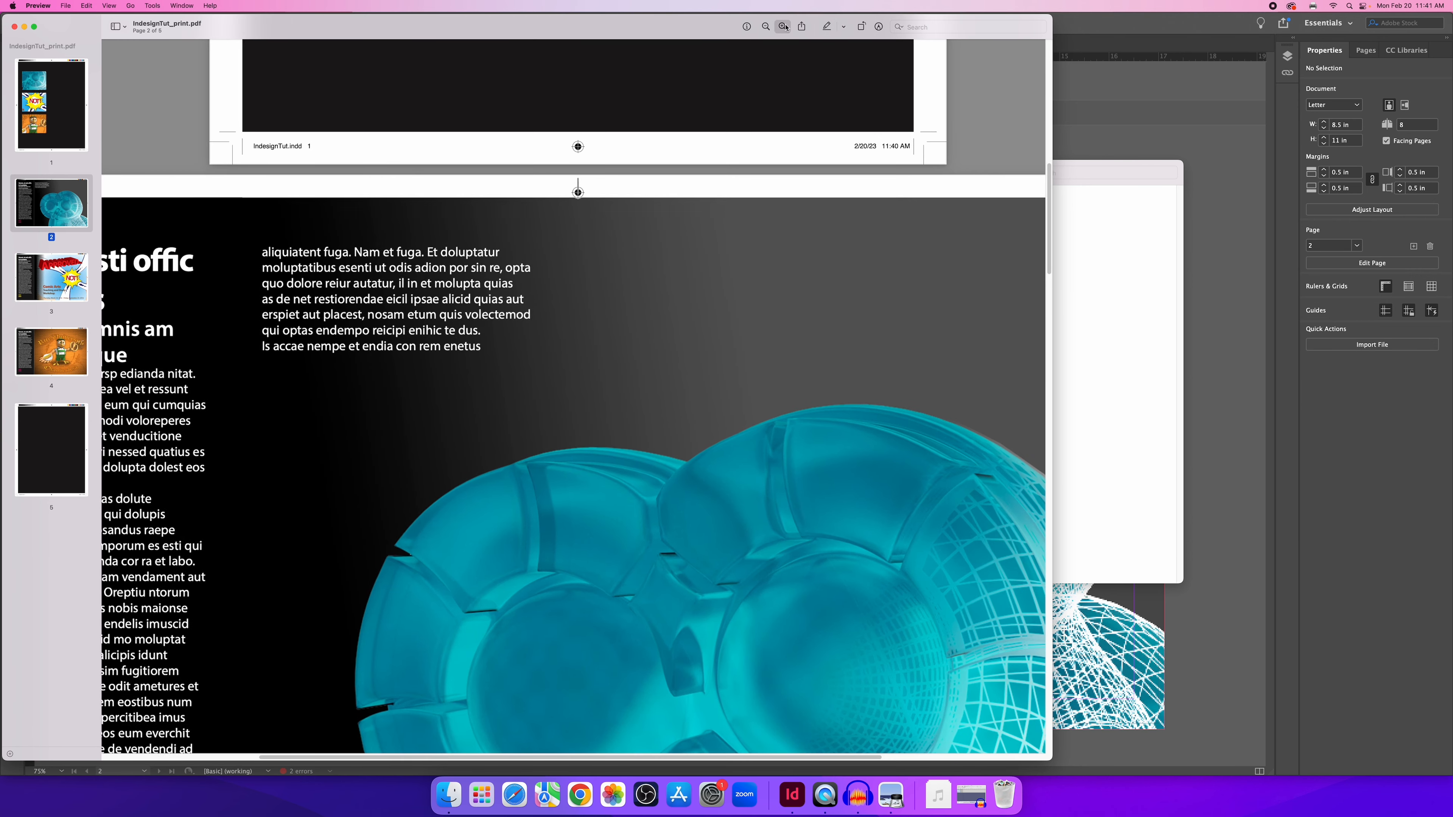
{"action": "left_click", "coordinate": [783, 26]}
{"action": "scroll", "coordinate": [645, 612], "scroll_direction": "up", "scroll_amount": 2}
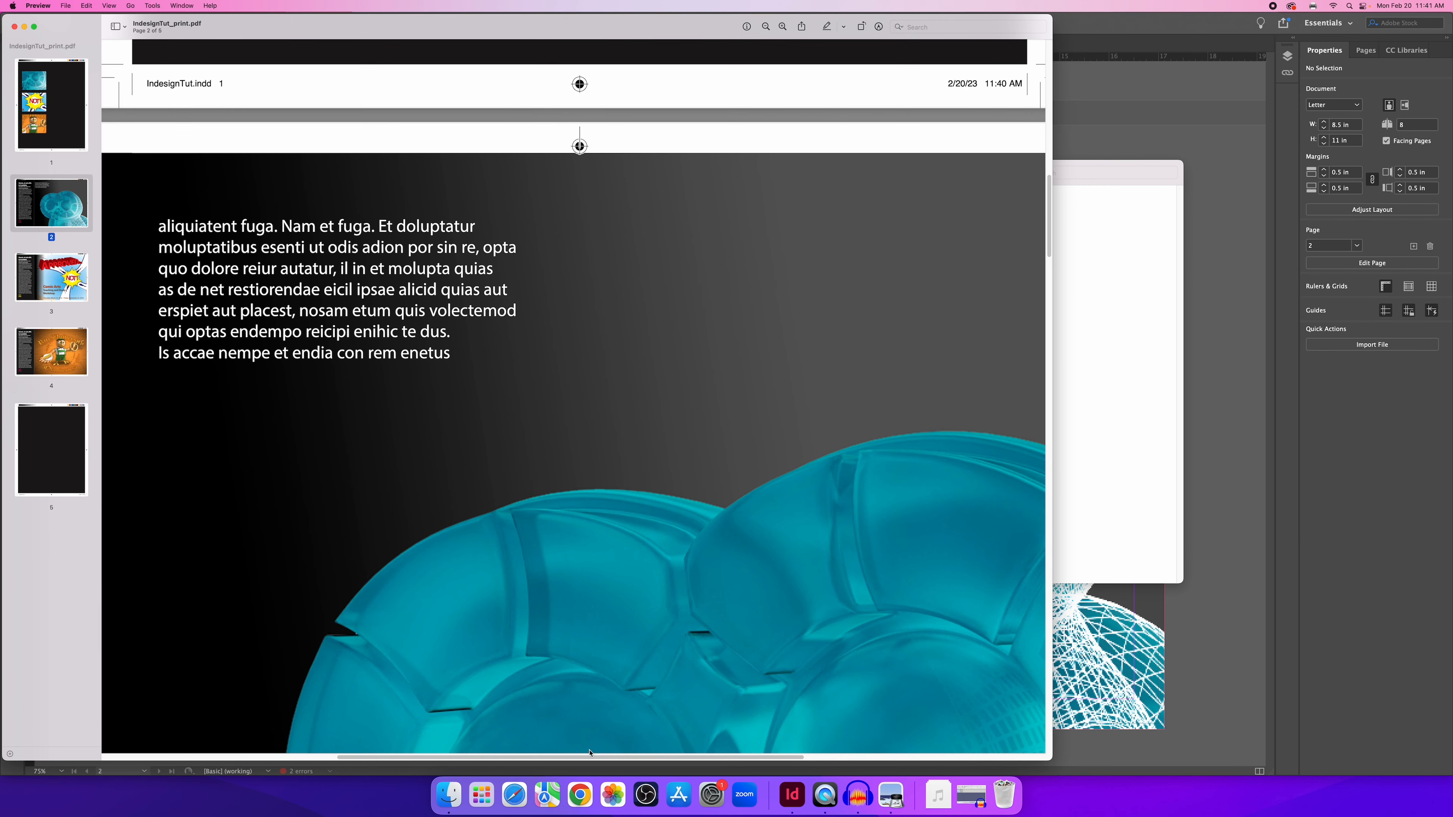
{"action": "scroll", "coordinate": [589, 753], "scroll_direction": "left", "scroll_amount": 10}
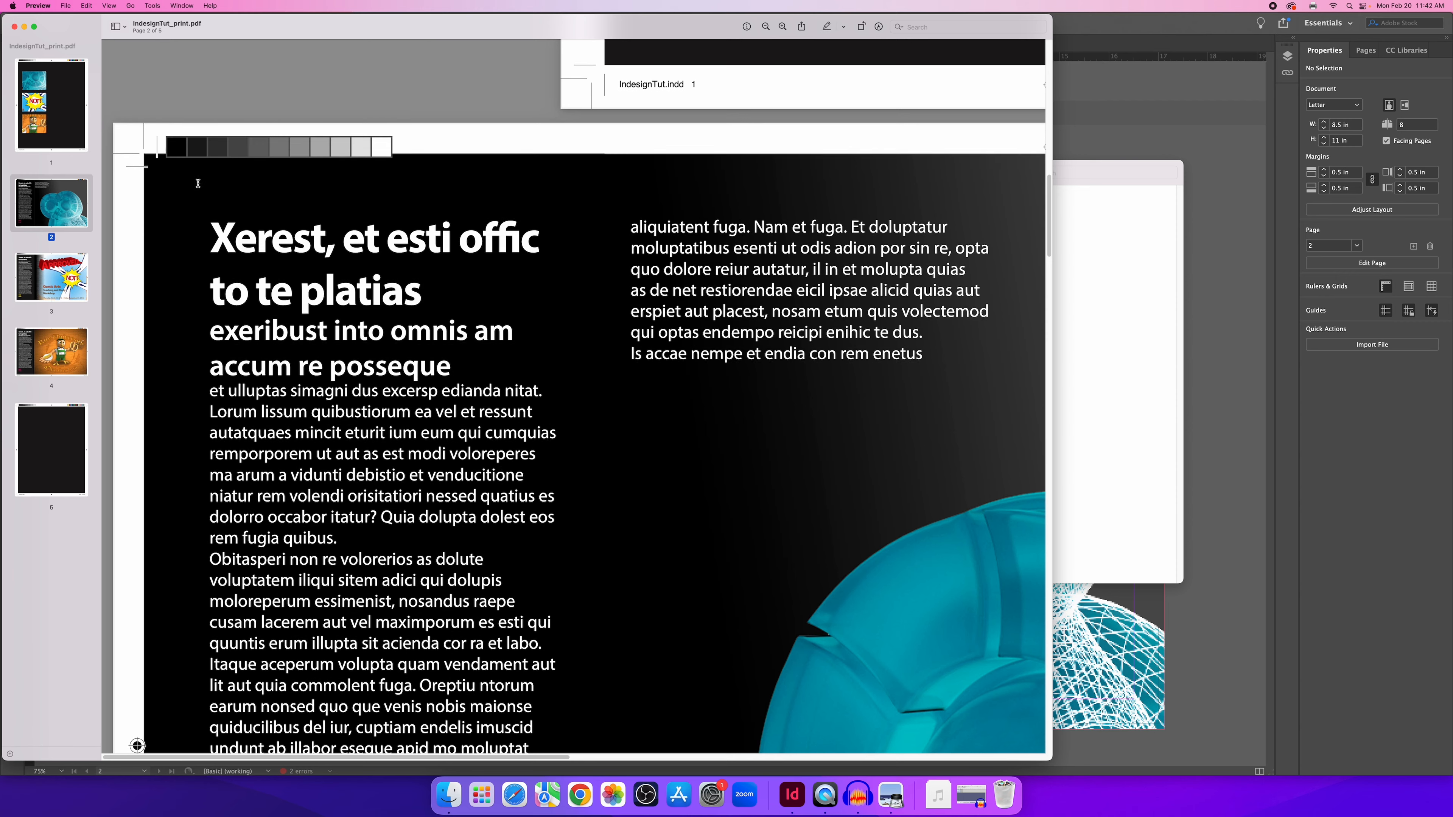
{"action": "scroll", "coordinate": [198, 183], "scroll_direction": "down", "scroll_amount": 10}
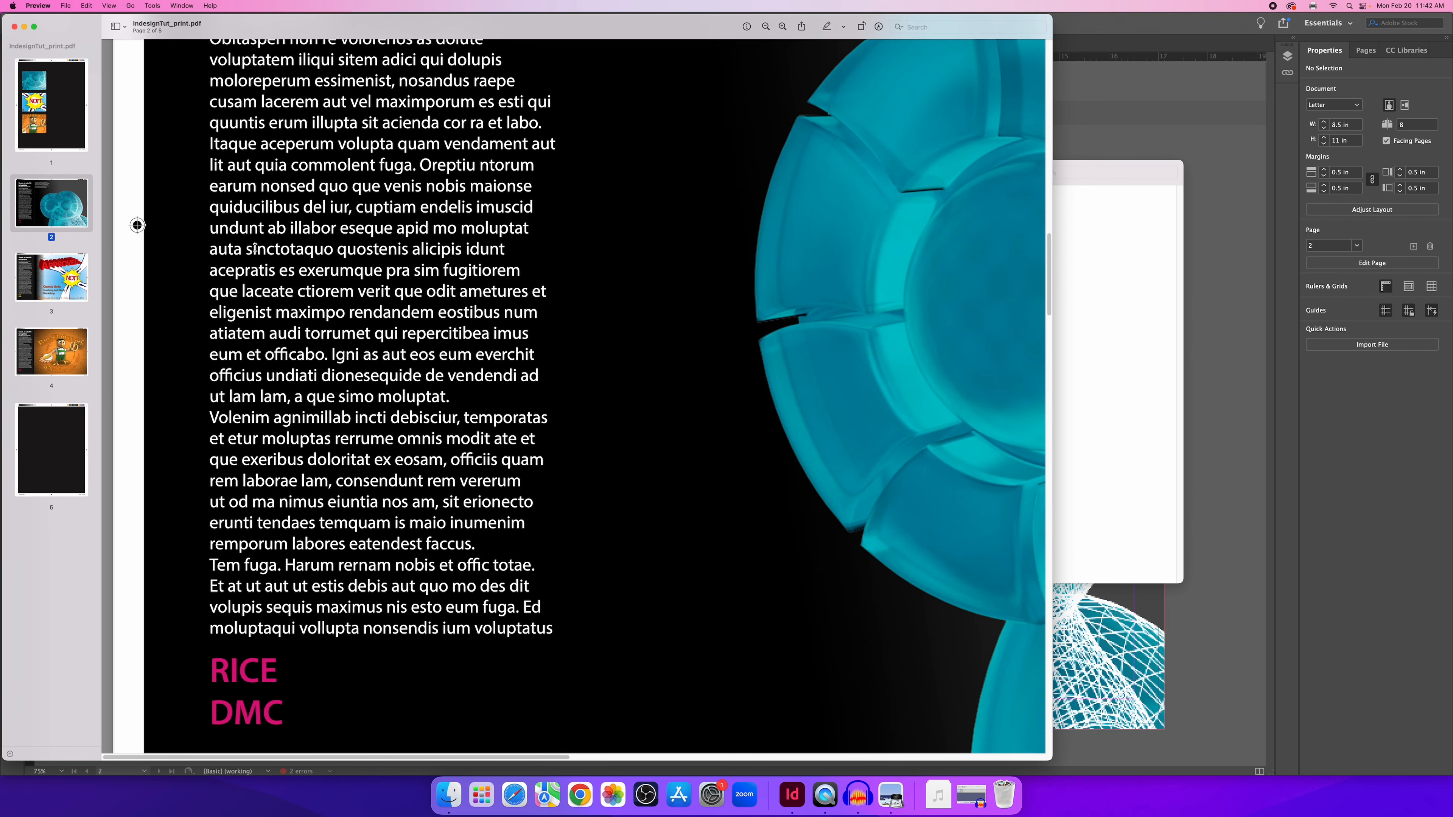
{"action": "scroll", "coordinate": [255, 247], "scroll_direction": "down", "scroll_amount": 3}
{"action": "scroll", "coordinate": [246, 237], "scroll_direction": "up", "scroll_amount": 14}
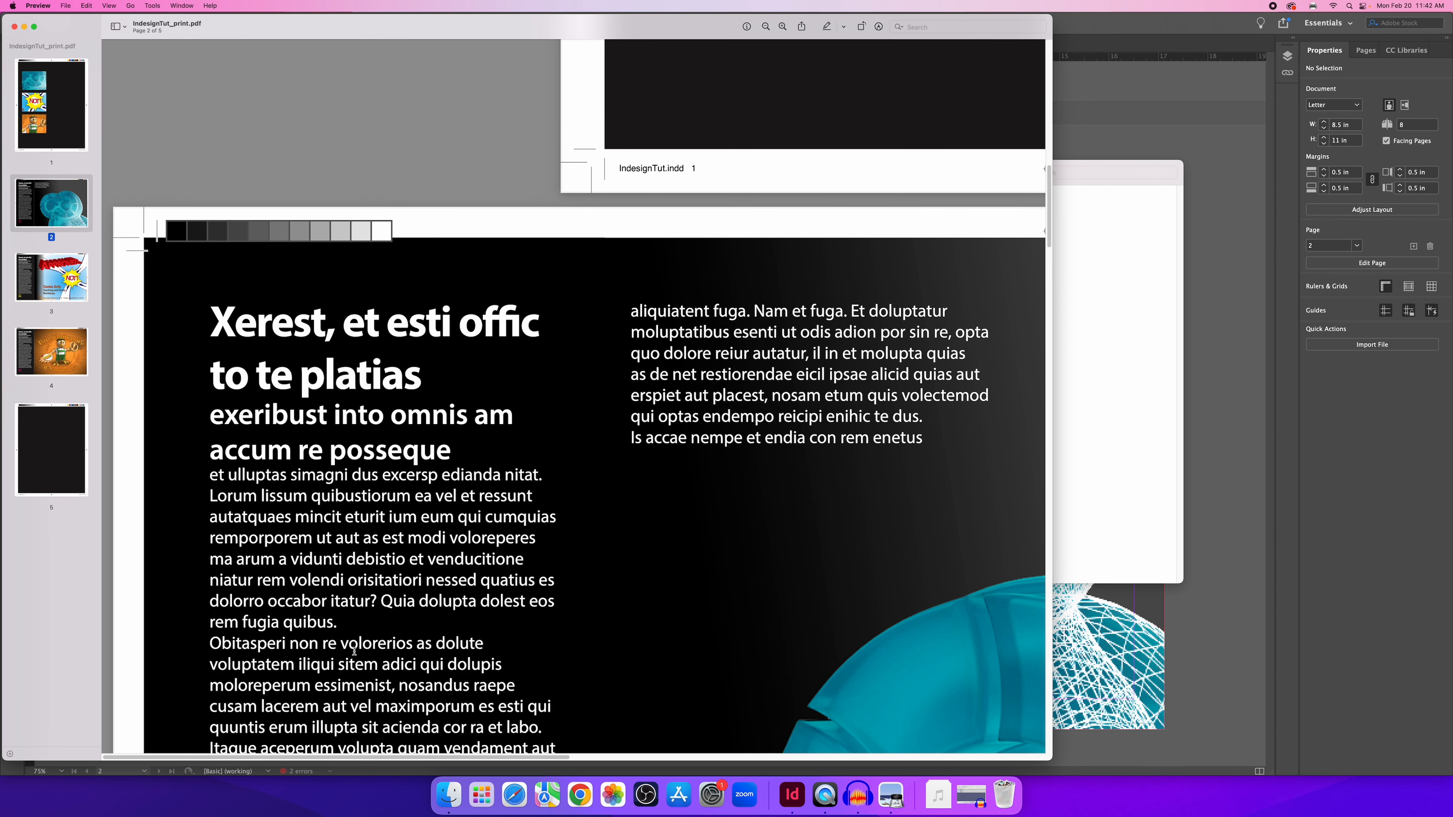
{"action": "scroll", "coordinate": [357, 737], "scroll_direction": "right", "scroll_amount": 15}
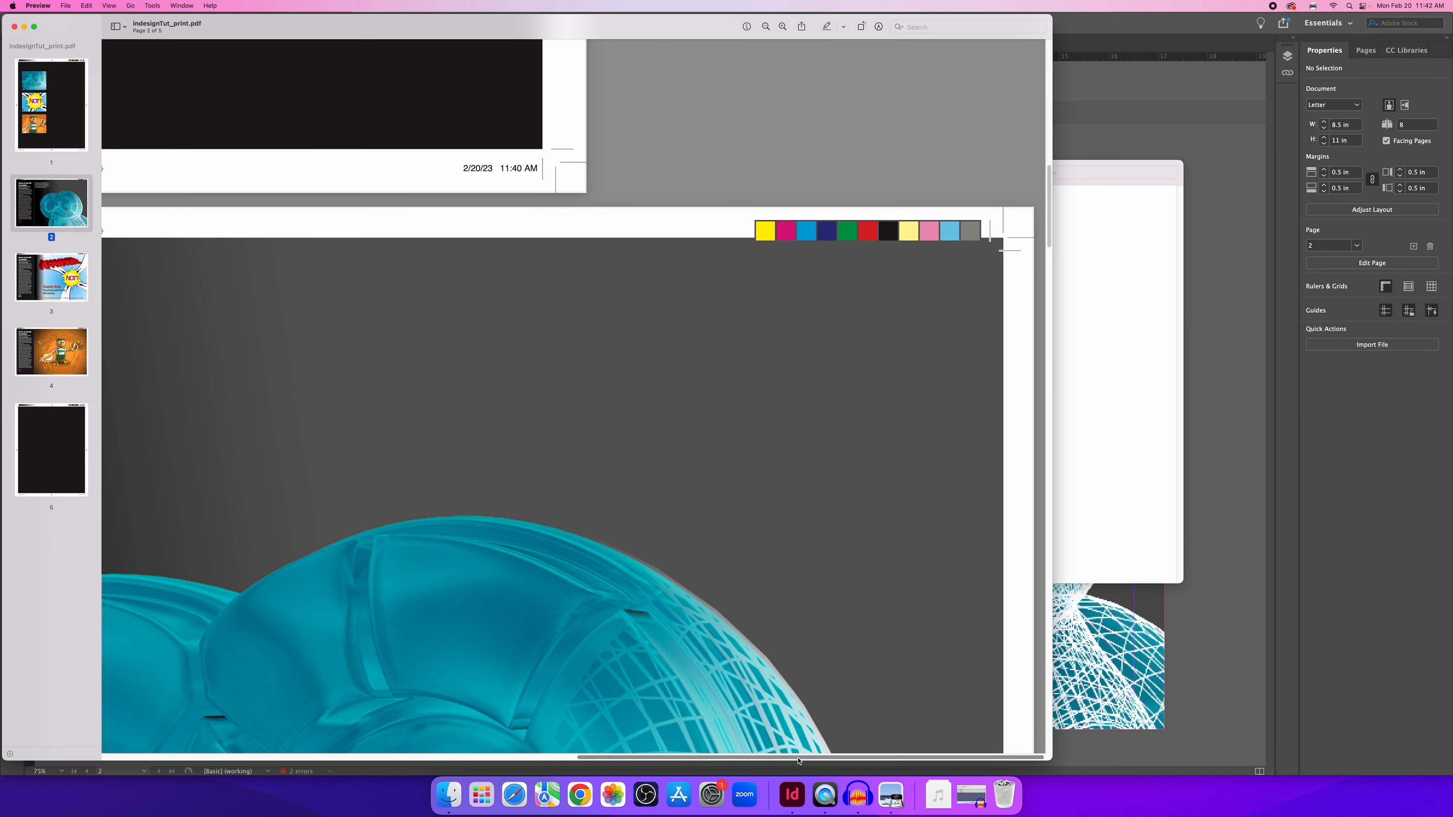
{"action": "scroll", "coordinate": [854, 720], "scroll_direction": "left", "scroll_amount": 15}
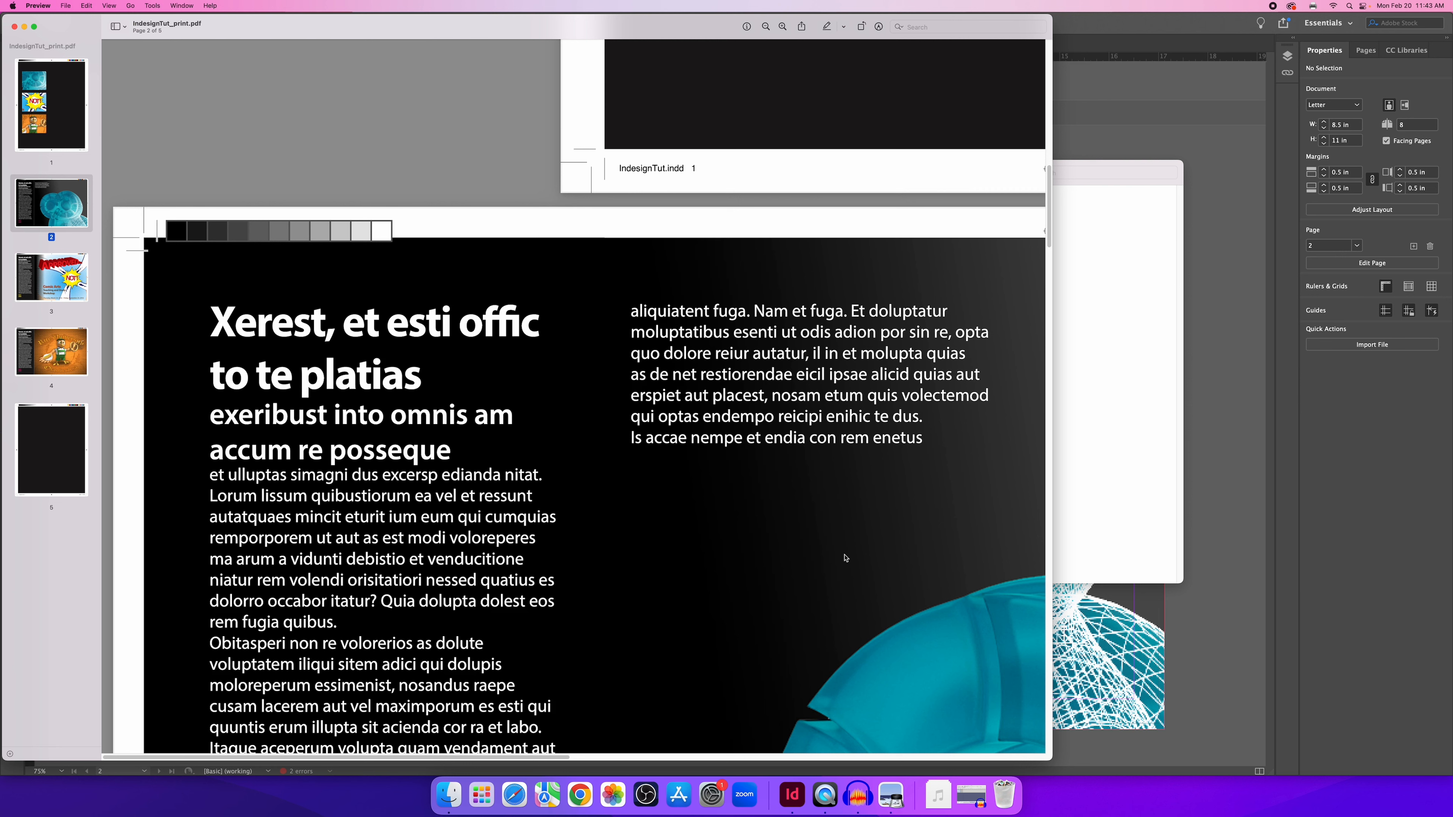
Check the remaining pages of IndesignTut_print.pdf, return to page 2, and close Preview.
{"action": "scroll", "coordinate": [817, 545], "scroll_direction": "down", "scroll_amount": 4}
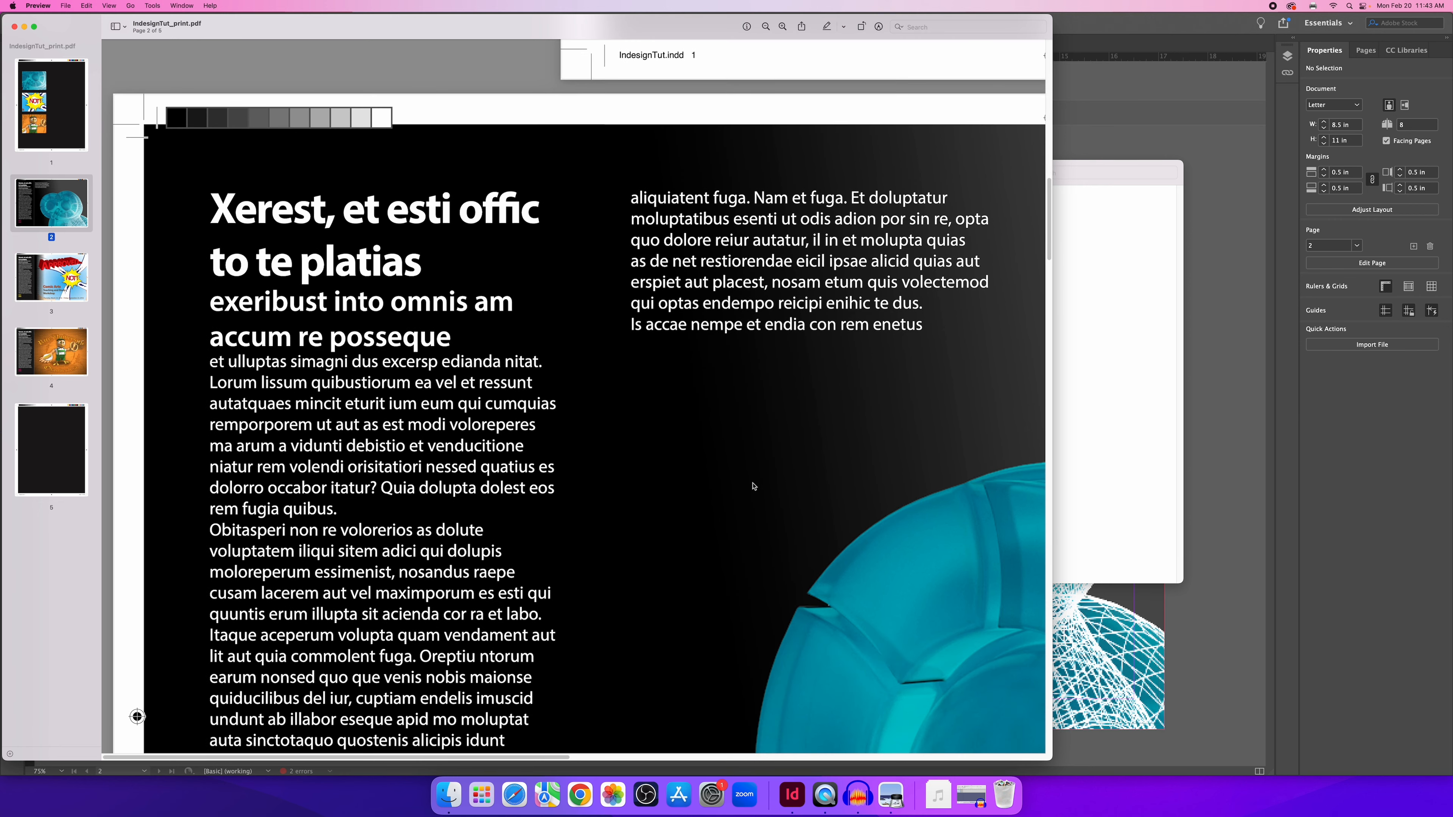
{"action": "scroll", "coordinate": [753, 485], "scroll_direction": "down", "scroll_amount": 5}
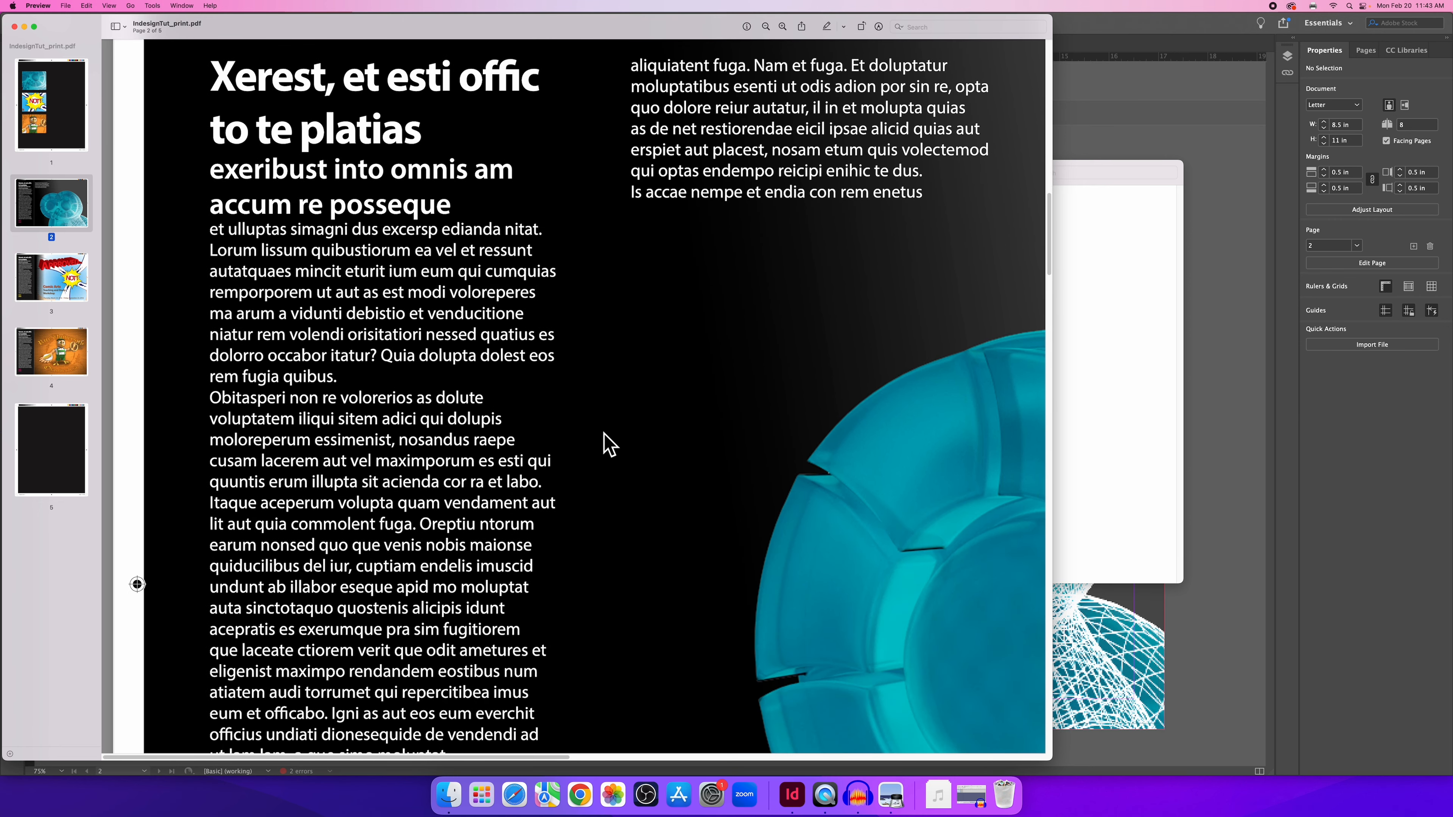
{"action": "scroll", "coordinate": [574, 514], "scroll_direction": "down", "scroll_amount": 15}
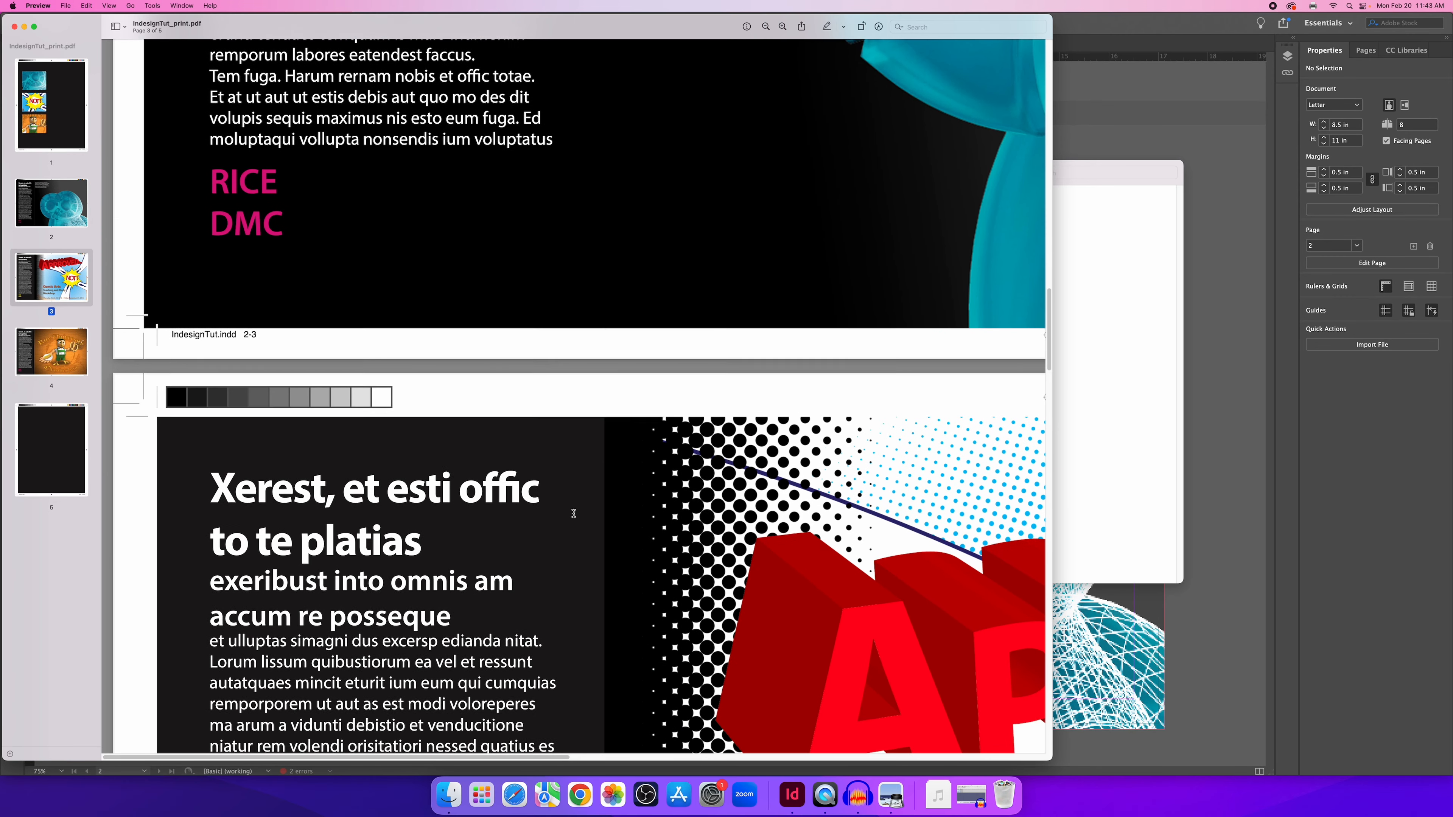
{"action": "scroll", "coordinate": [574, 514], "scroll_direction": "down", "scroll_amount": 4}
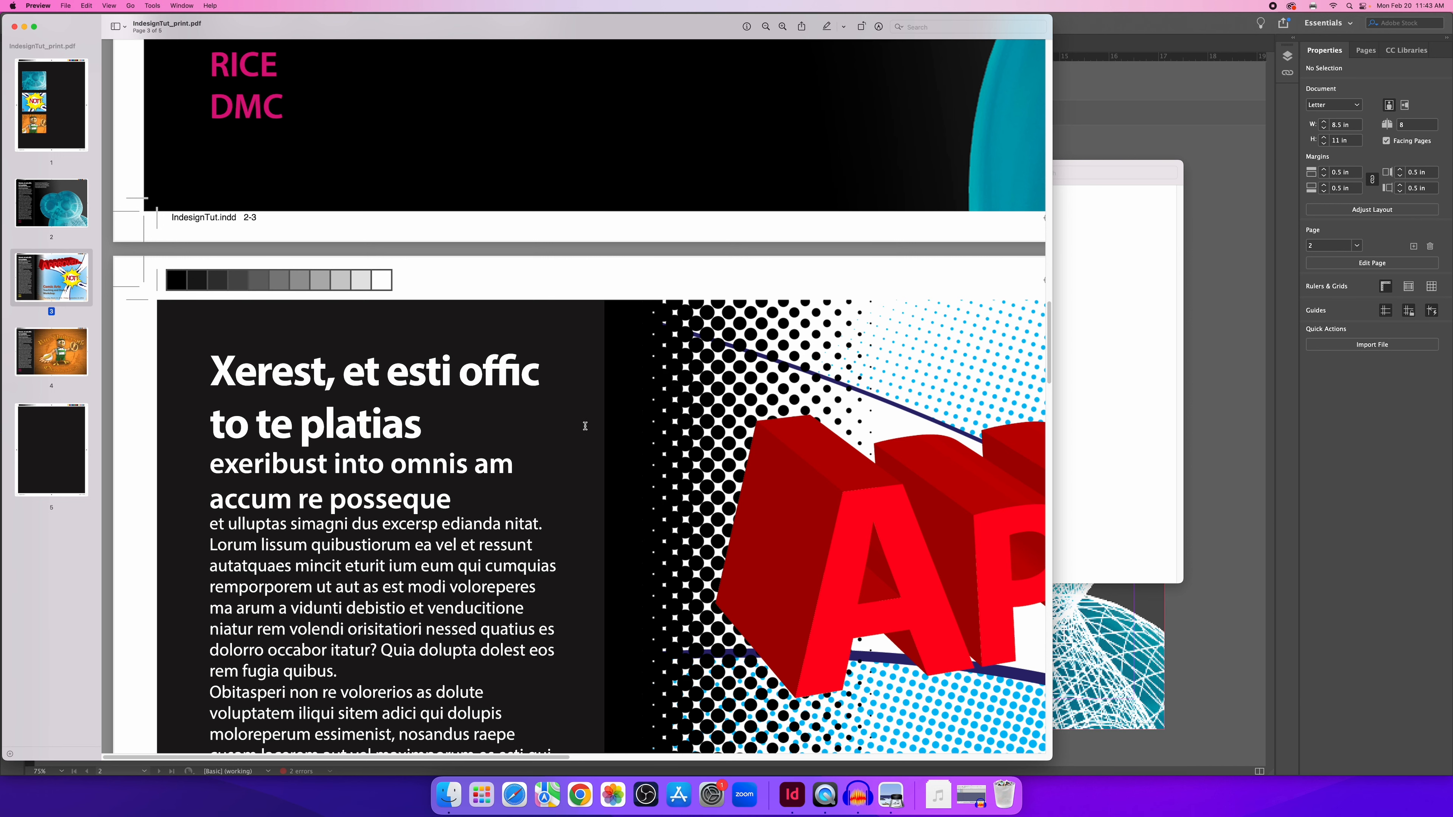
{"action": "scroll", "coordinate": [629, 418], "scroll_direction": "up", "scroll_amount": 10}
{"action": "scroll", "coordinate": [686, 371], "scroll_direction": "up", "scroll_amount": 20}
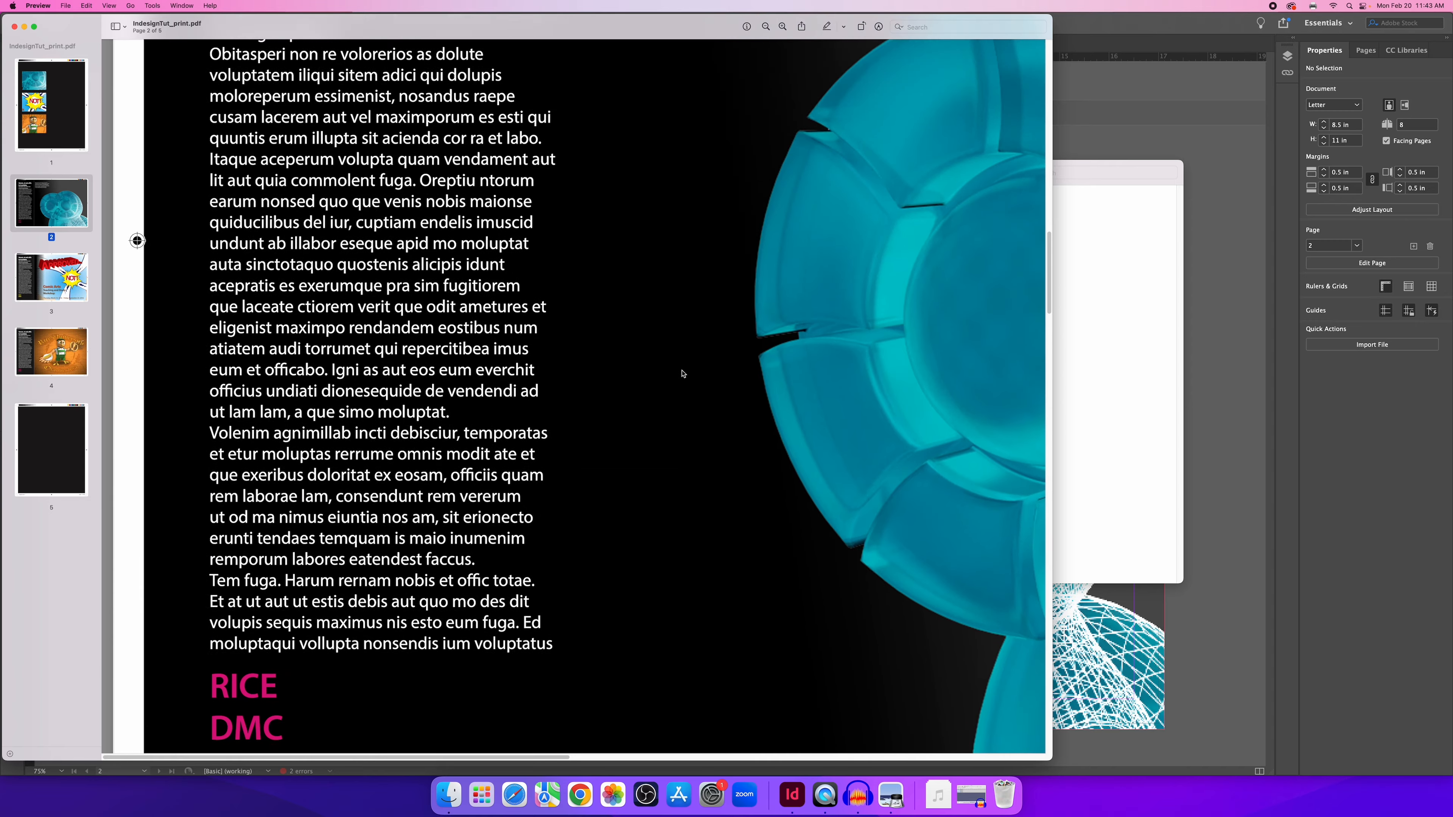
{"action": "scroll", "coordinate": [675, 380], "scroll_direction": "up", "scroll_amount": 10}
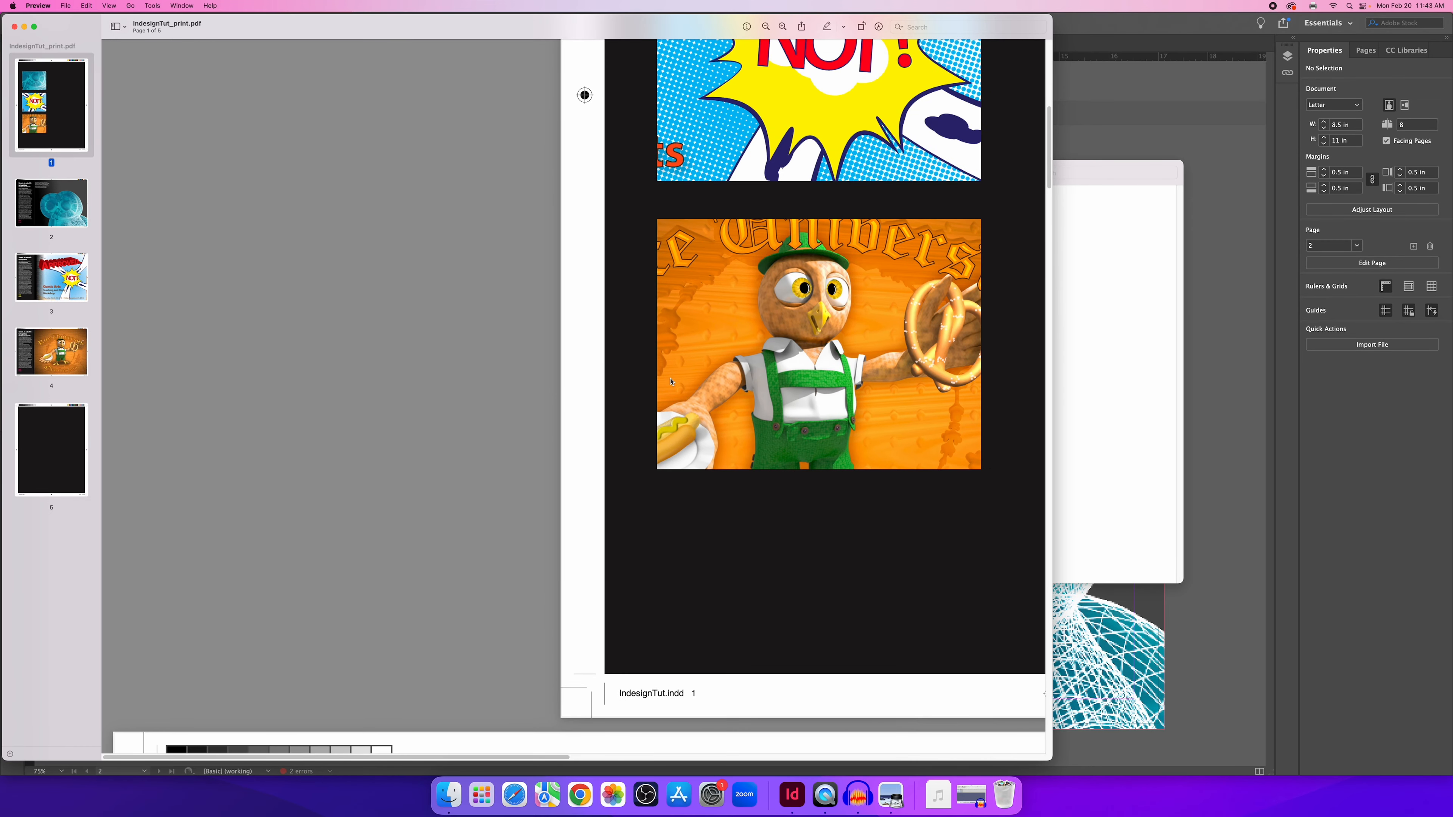
{"action": "left_click", "coordinate": [57, 209]}
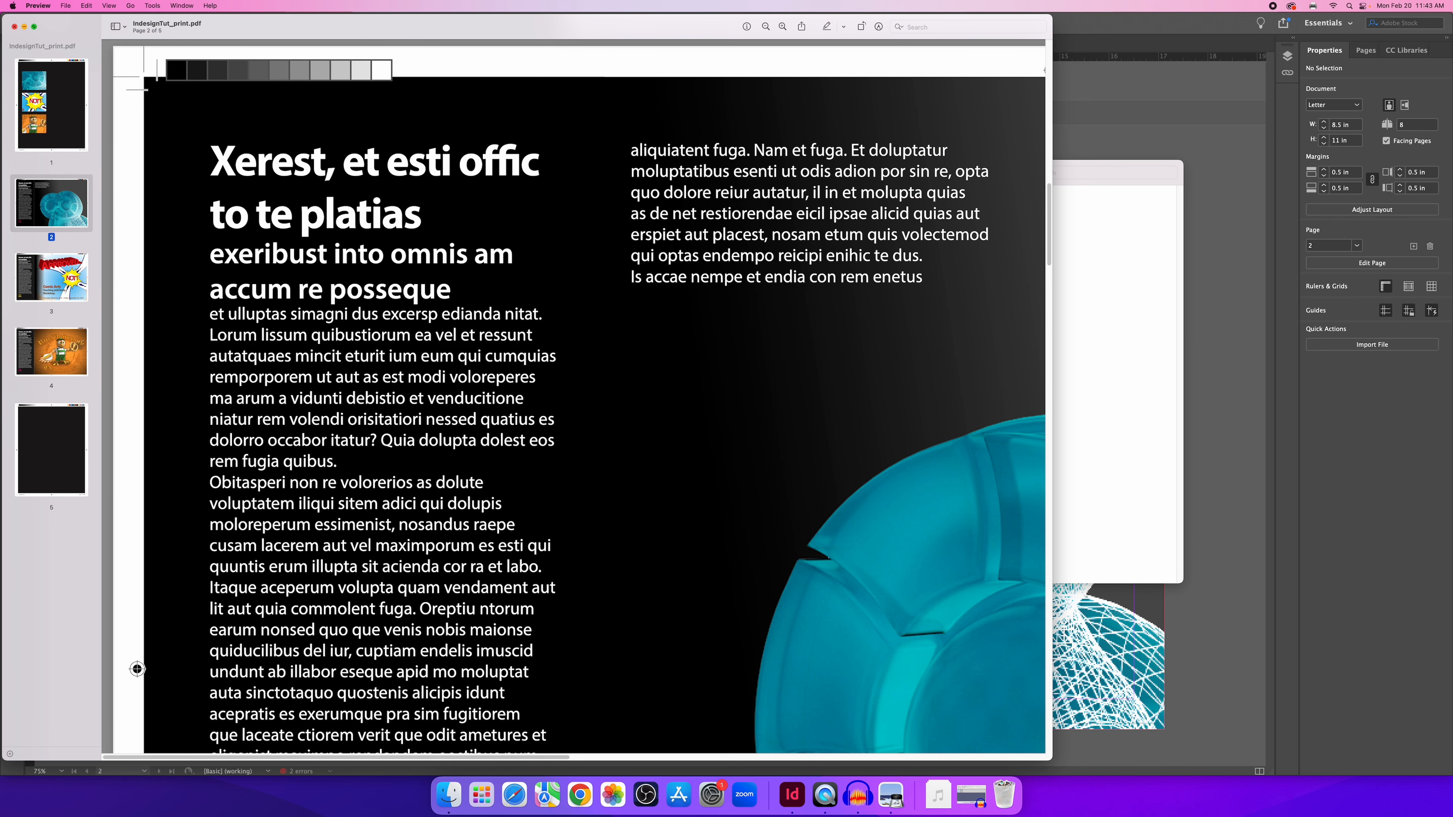
{"action": "left_click", "coordinate": [15, 27]}
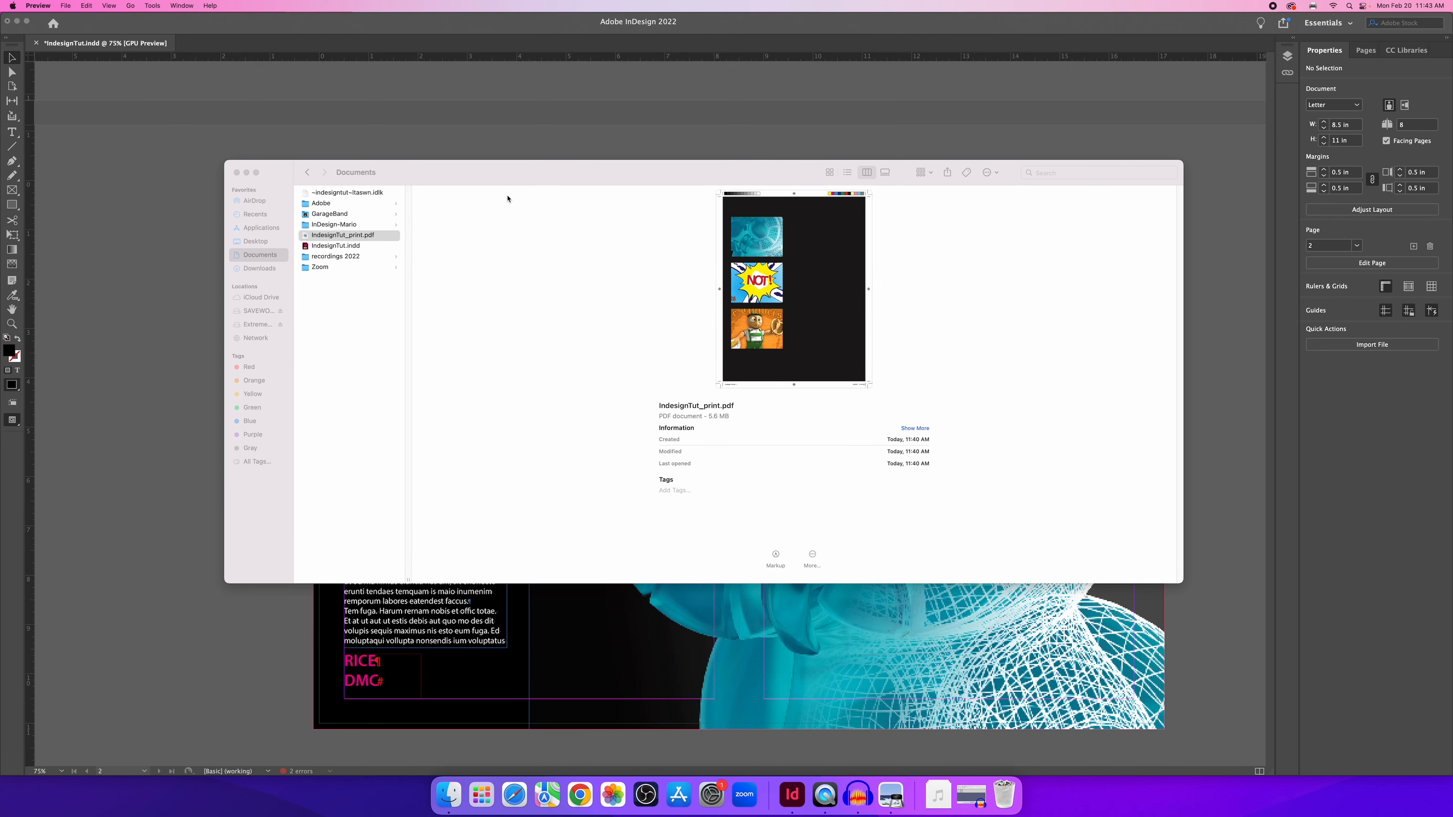
Bring IndesignTut.indd back in front of Finder and open the File menu.
{"action": "left_click", "coordinate": [583, 132]}
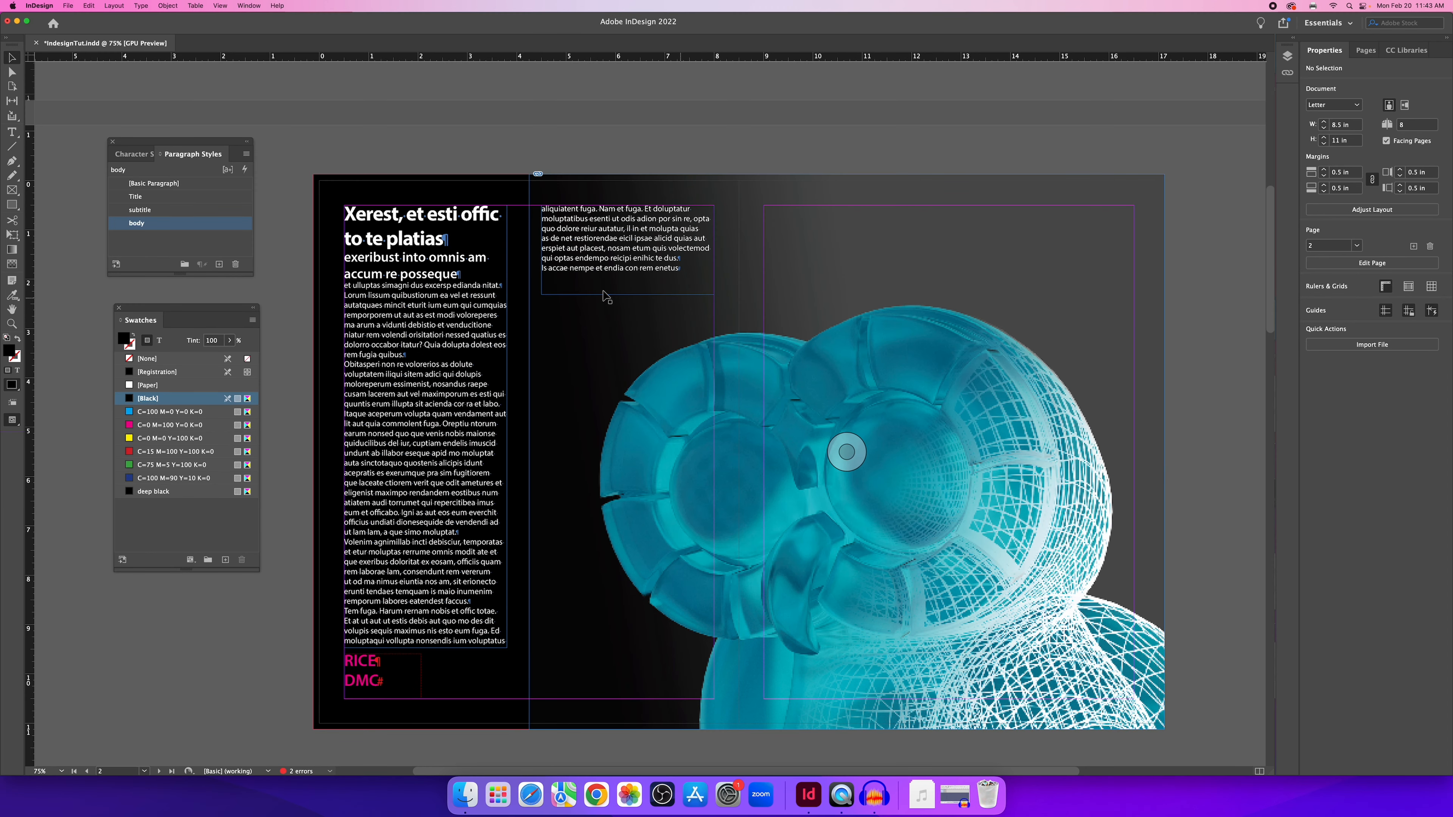
{"action": "scroll", "coordinate": [520, 157], "scroll_direction": "up", "scroll_amount": 1}
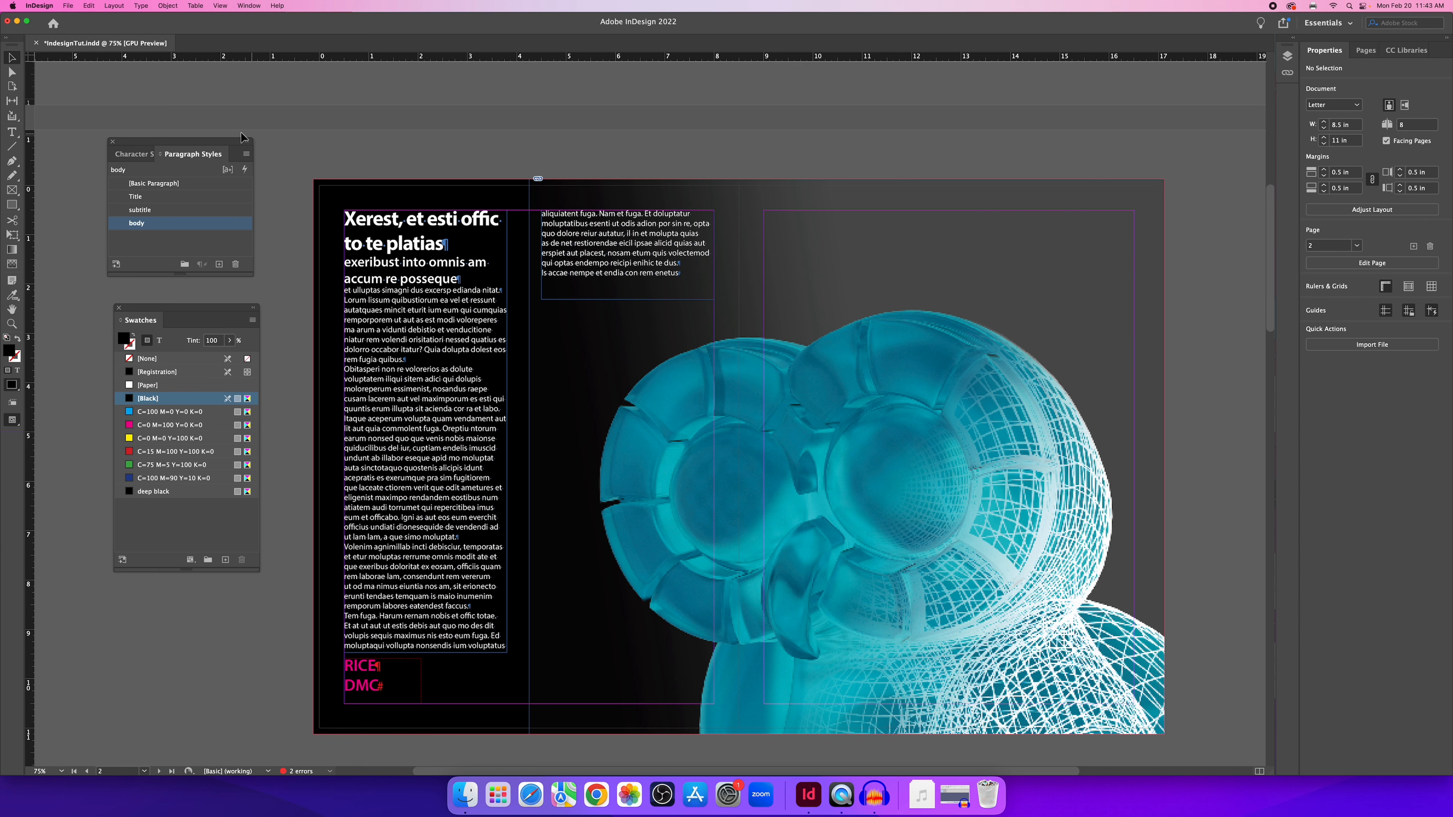
{"action": "left_click", "coordinate": [68, 6]}
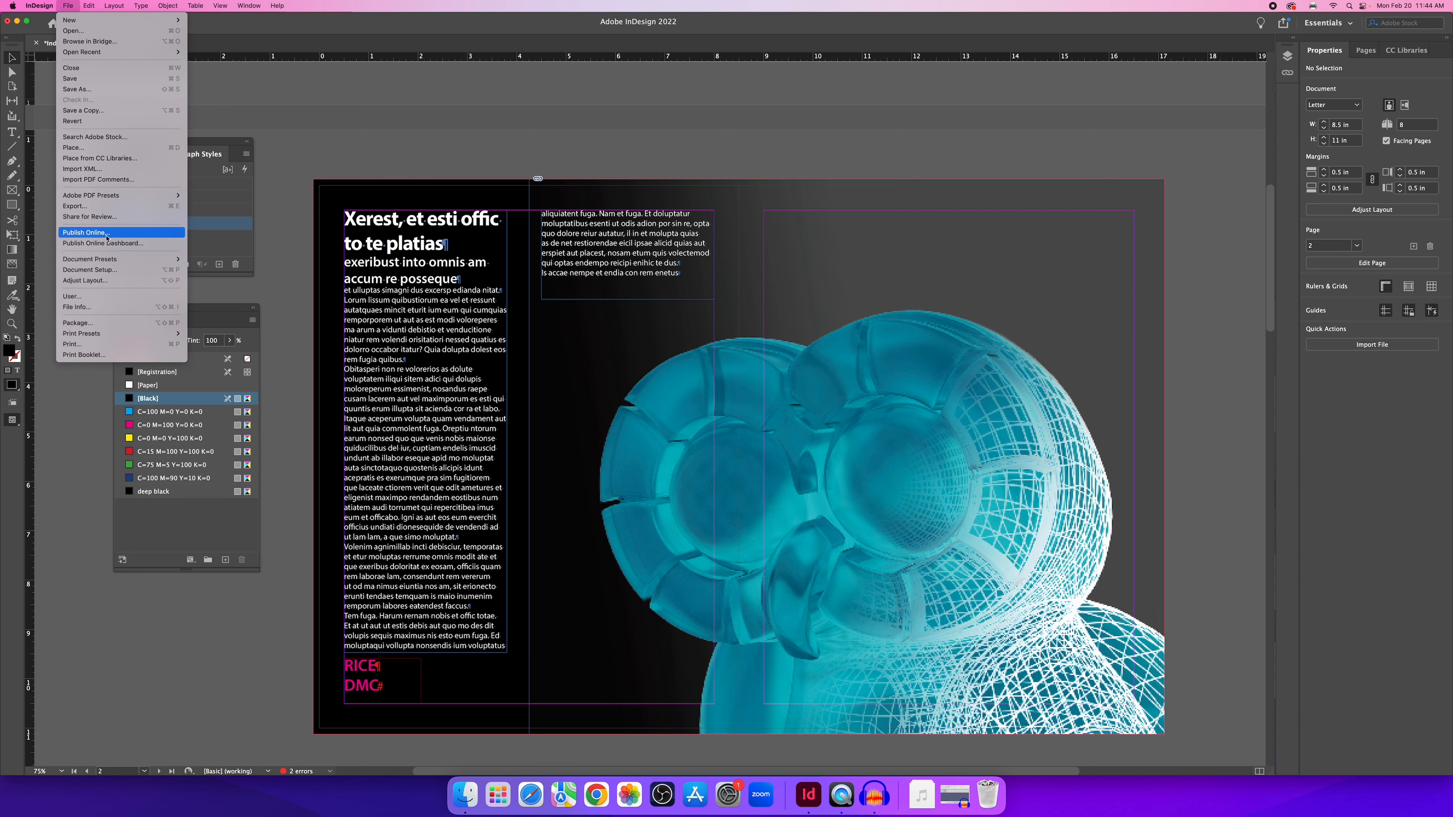
Export the document as Adobe PDF (Interactive) named IndesignTut_web in Documents.
{"action": "left_click", "coordinate": [92, 206]}
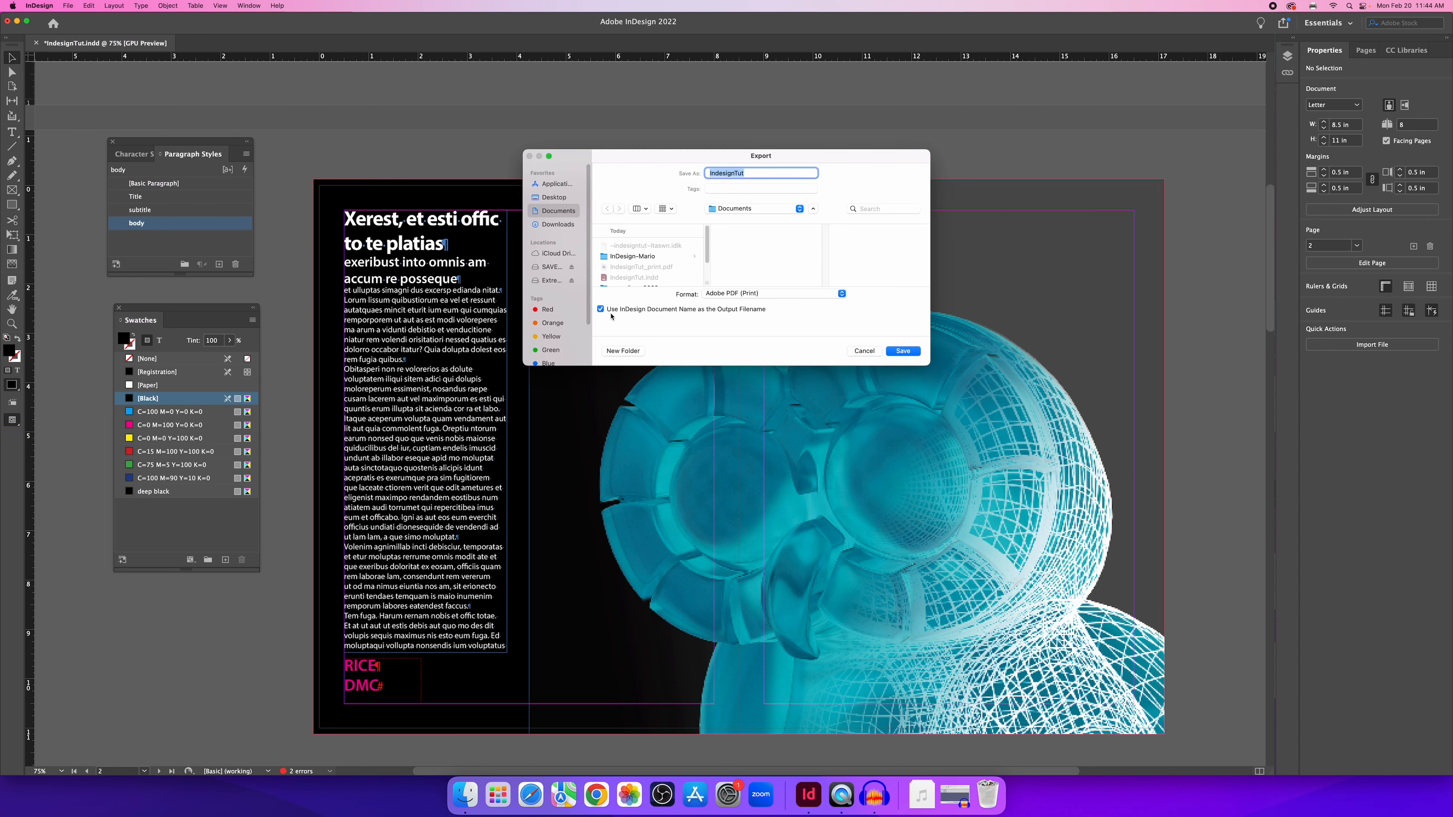
{"action": "left_click", "coordinate": [711, 295]}
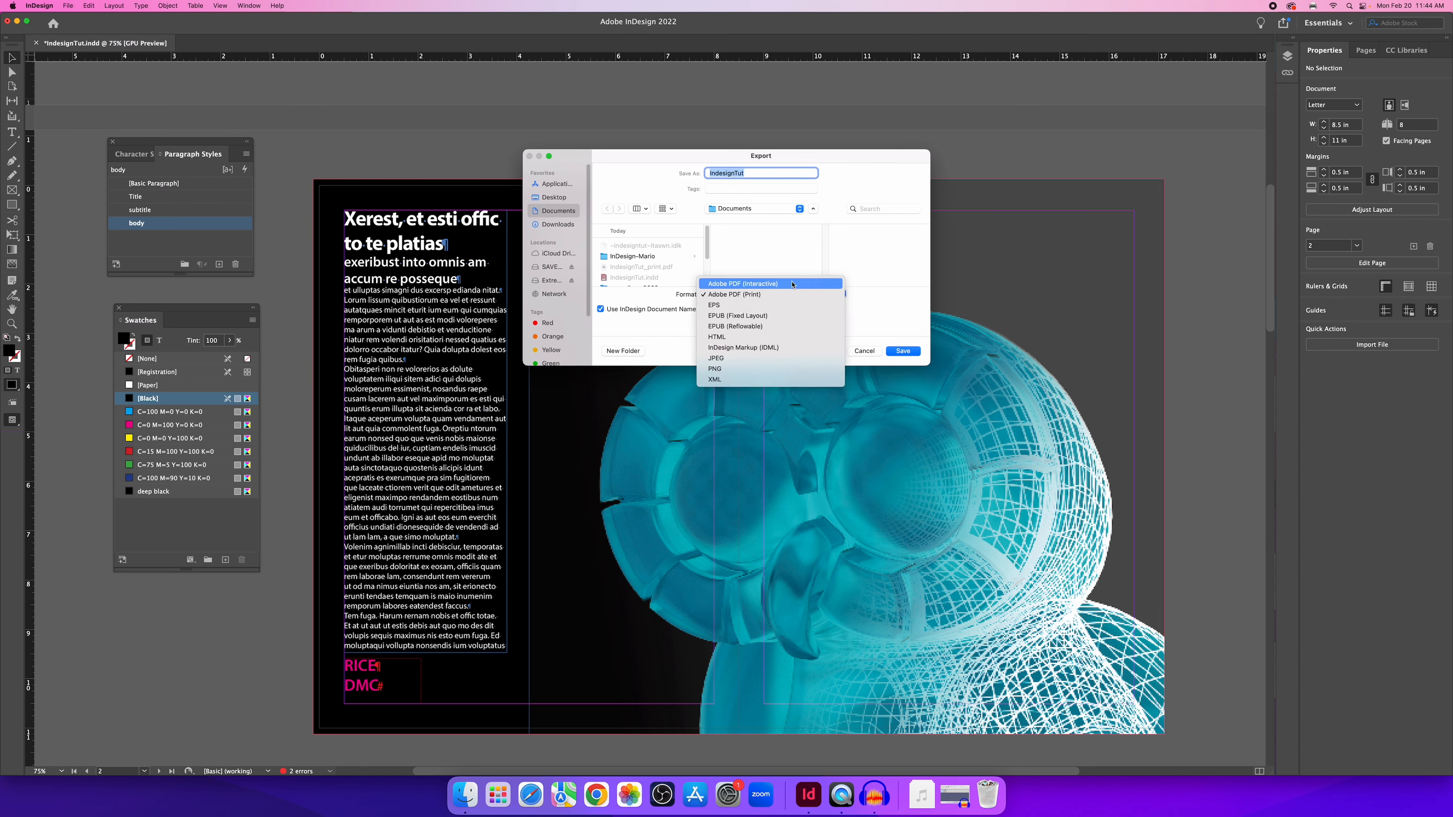
{"action": "left_click", "coordinate": [770, 283]}
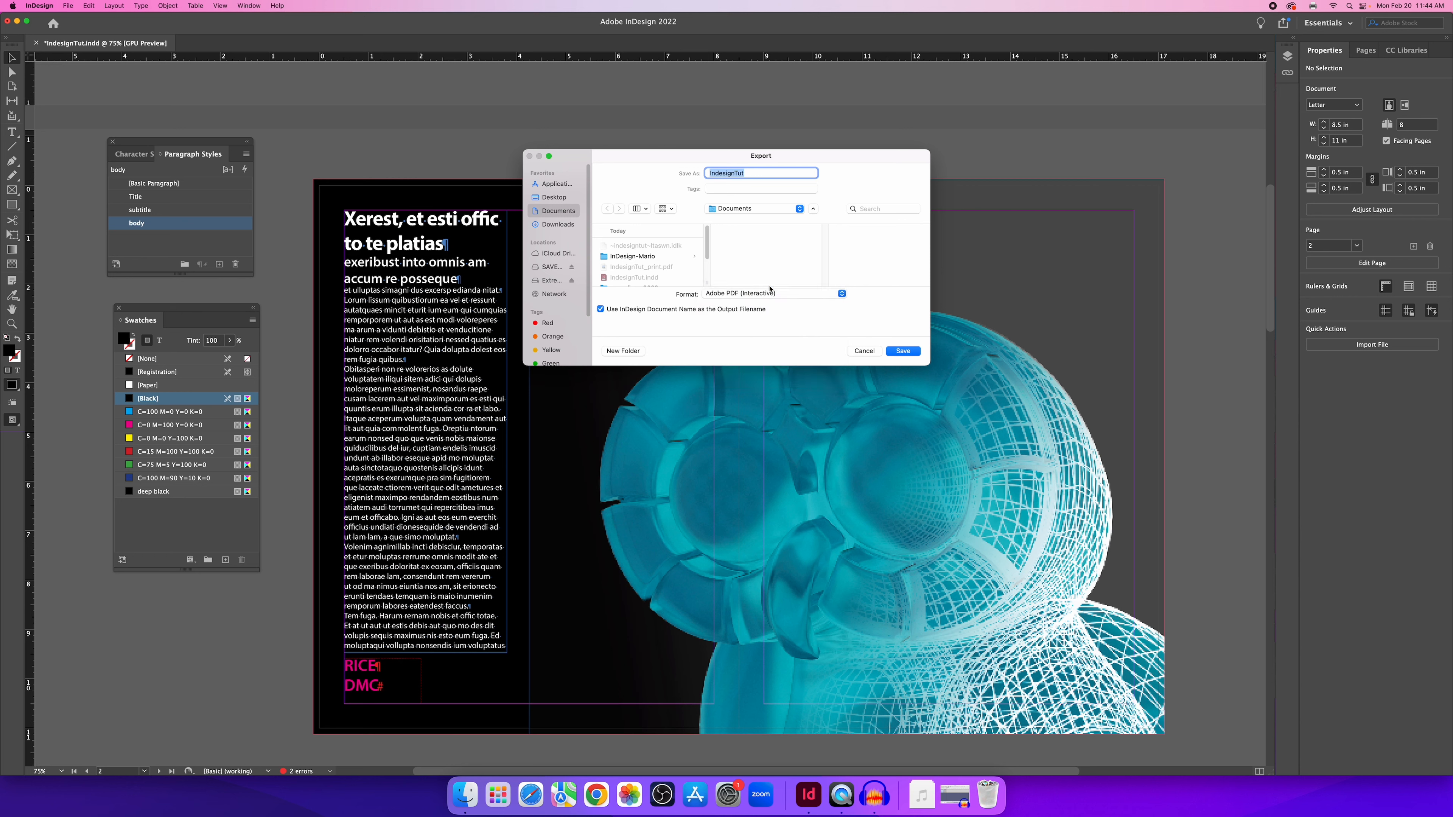
{"action": "left_click", "coordinate": [761, 173]}
{"action": "type", "text": "web"}
Set interactive PDF image compression to JPEG (Lossy), Medium quality, 72 ppi.
{"action": "left_click", "coordinate": [907, 353]}
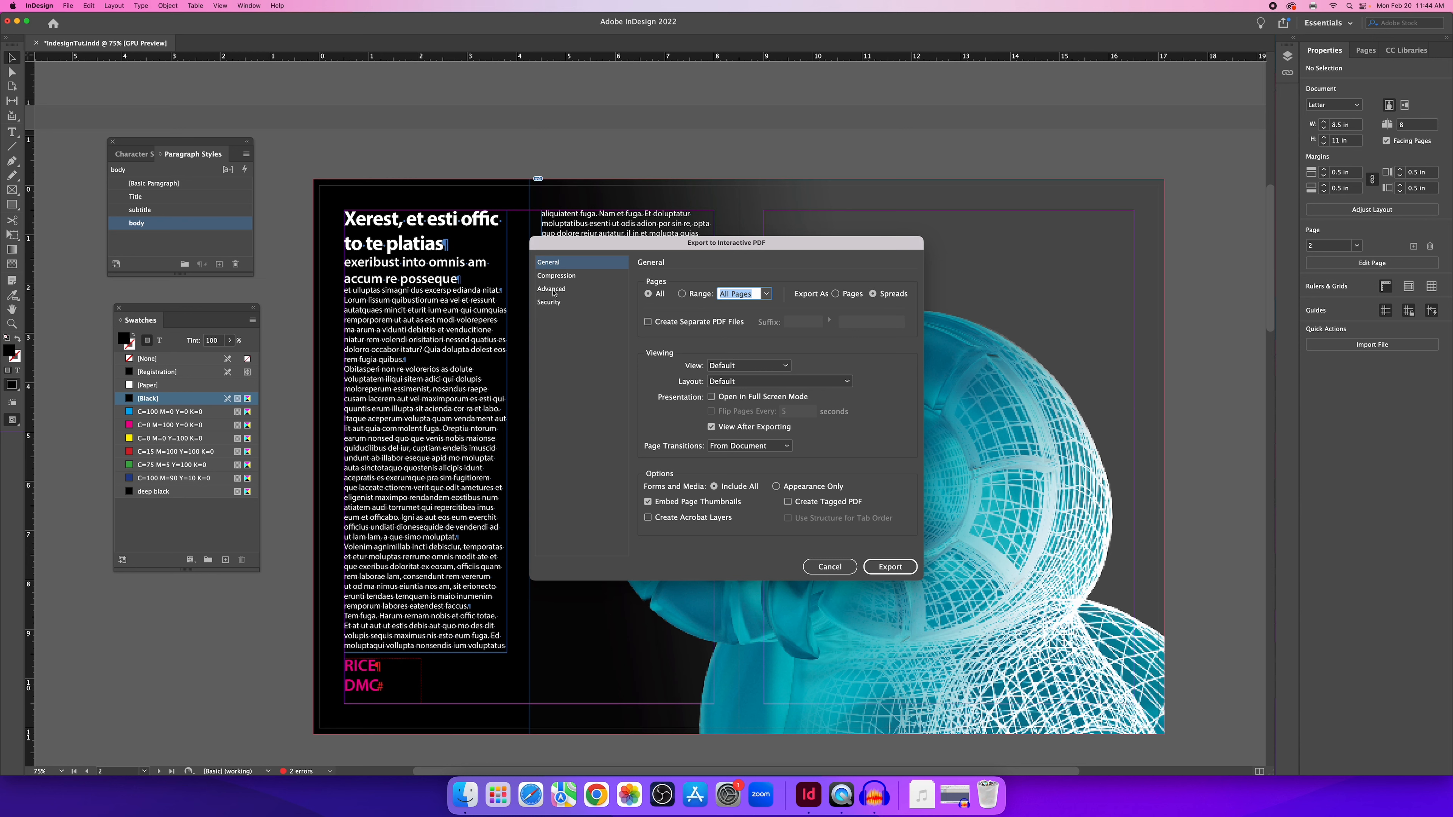
{"action": "left_click", "coordinate": [562, 277]}
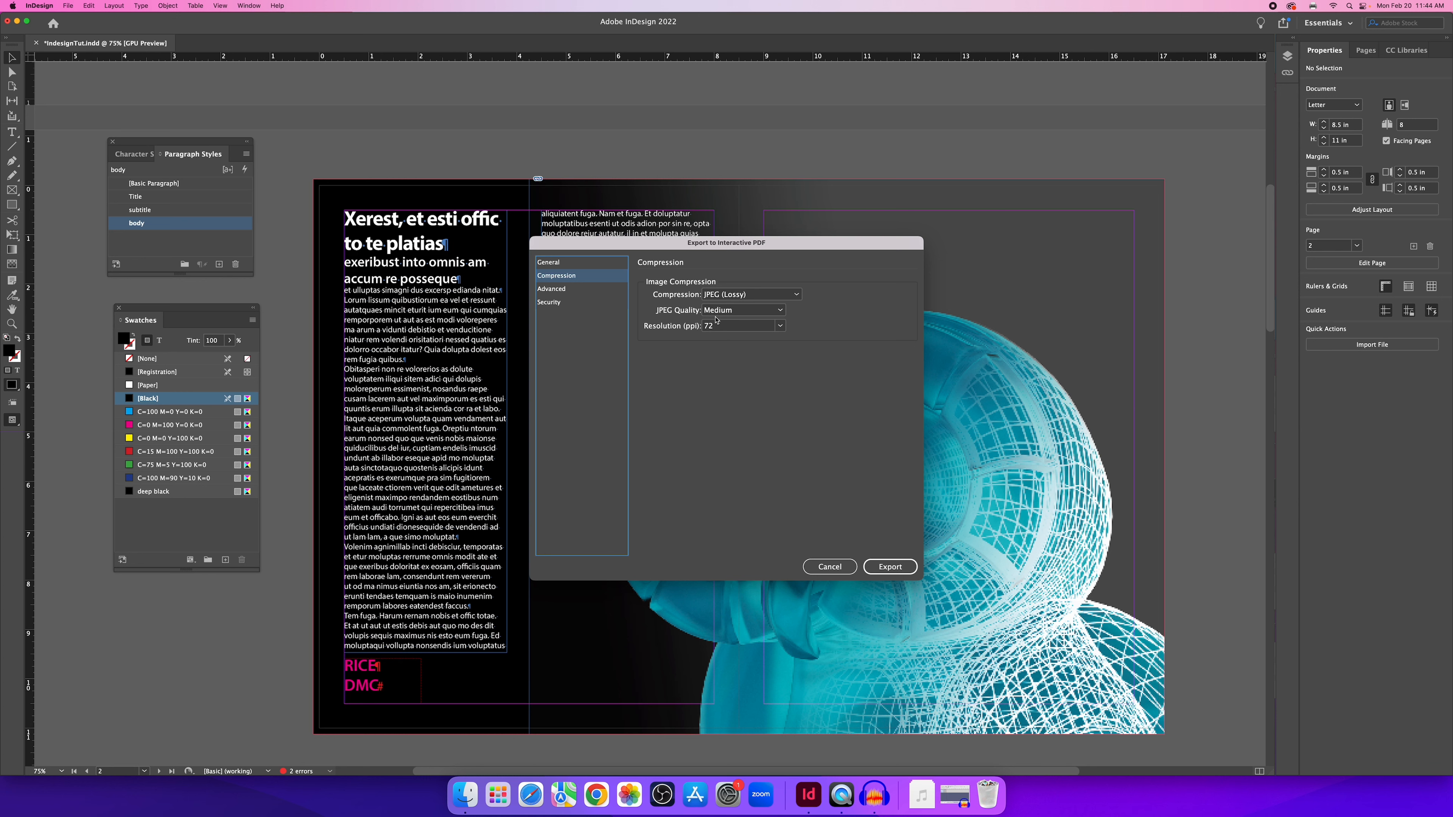
{"action": "left_click", "coordinate": [714, 310]}
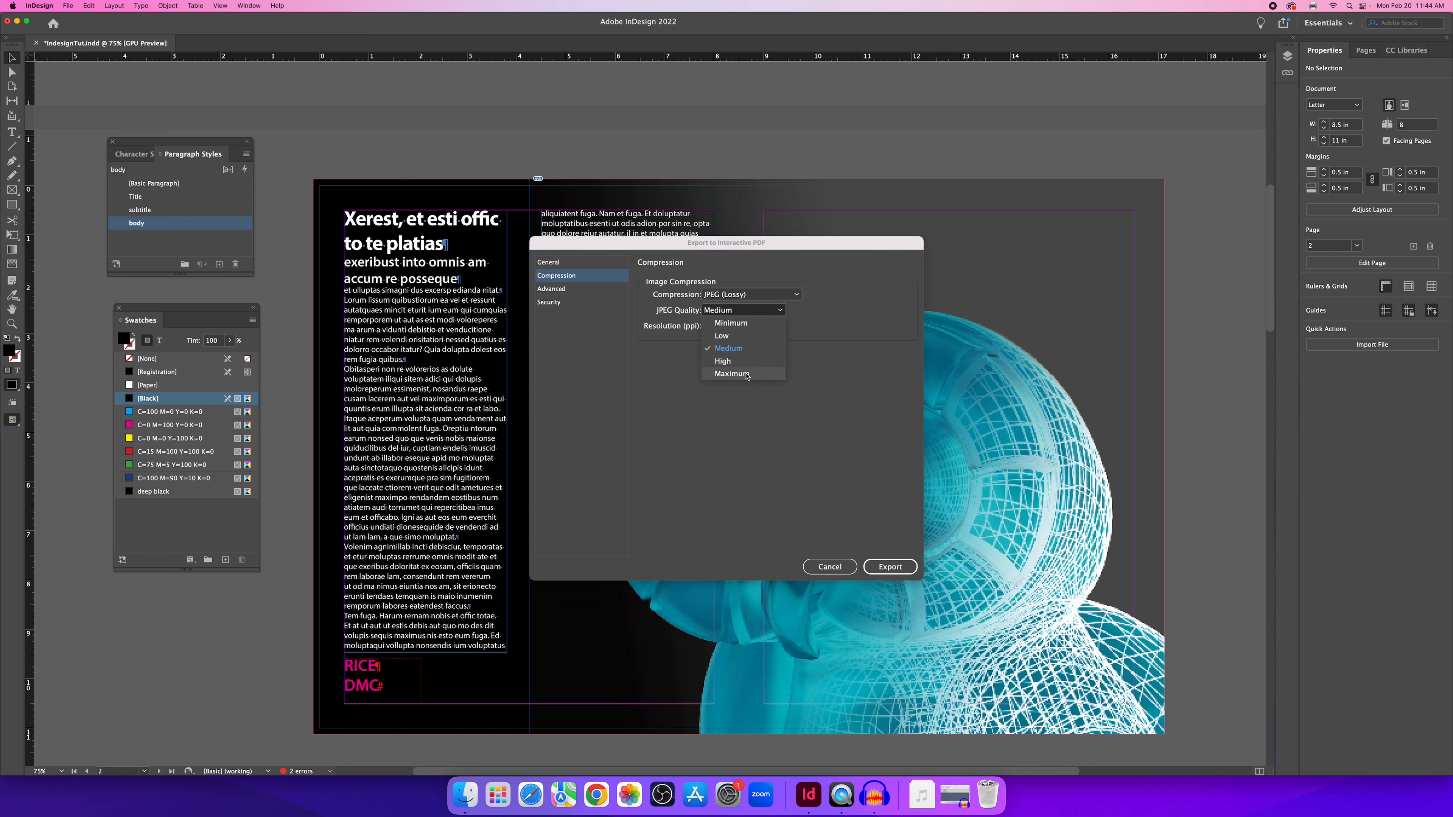
{"action": "left_click", "coordinate": [665, 396]}
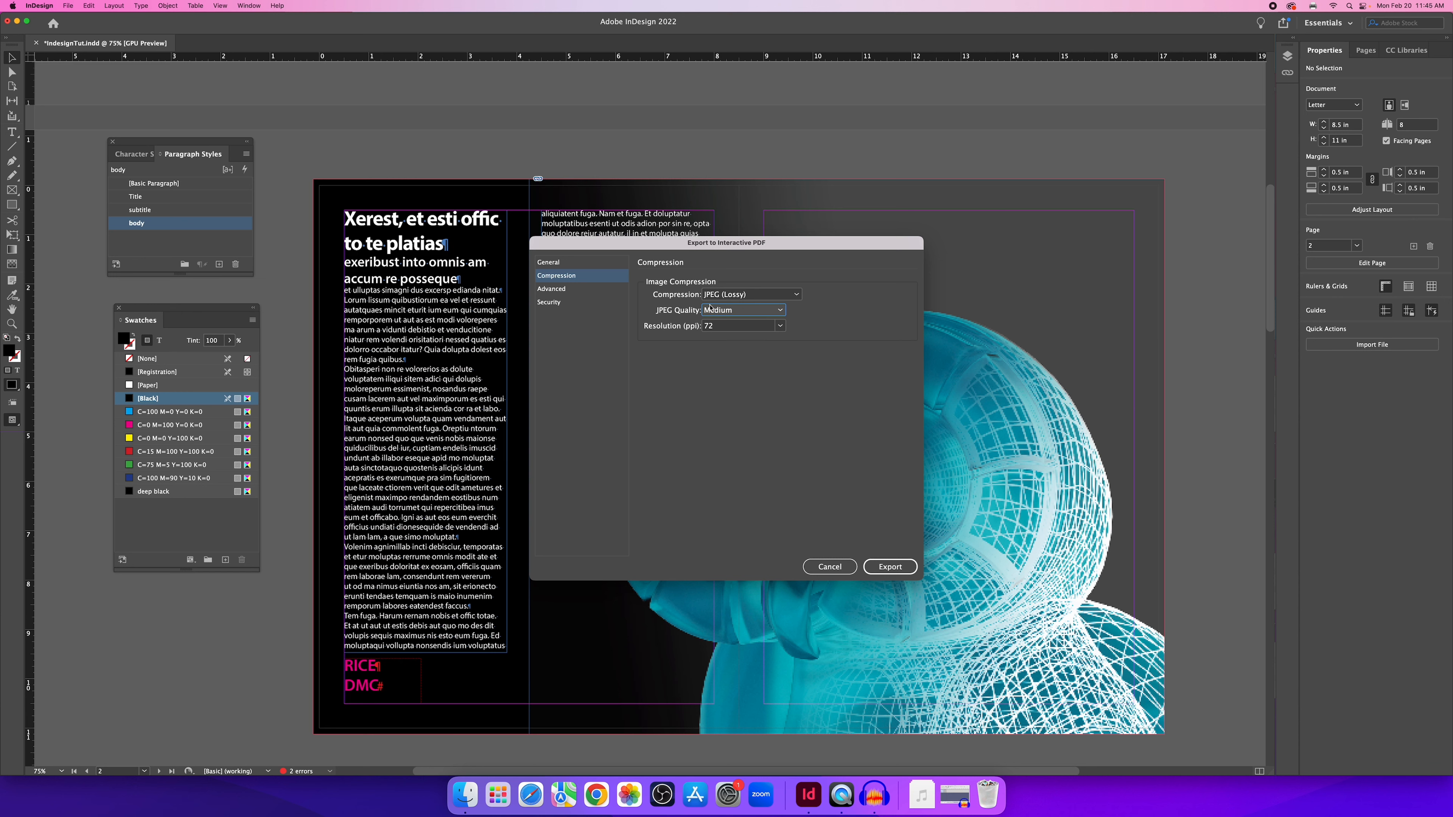
{"action": "left_click", "coordinate": [756, 295]}
{"action": "left_click", "coordinate": [734, 308]}
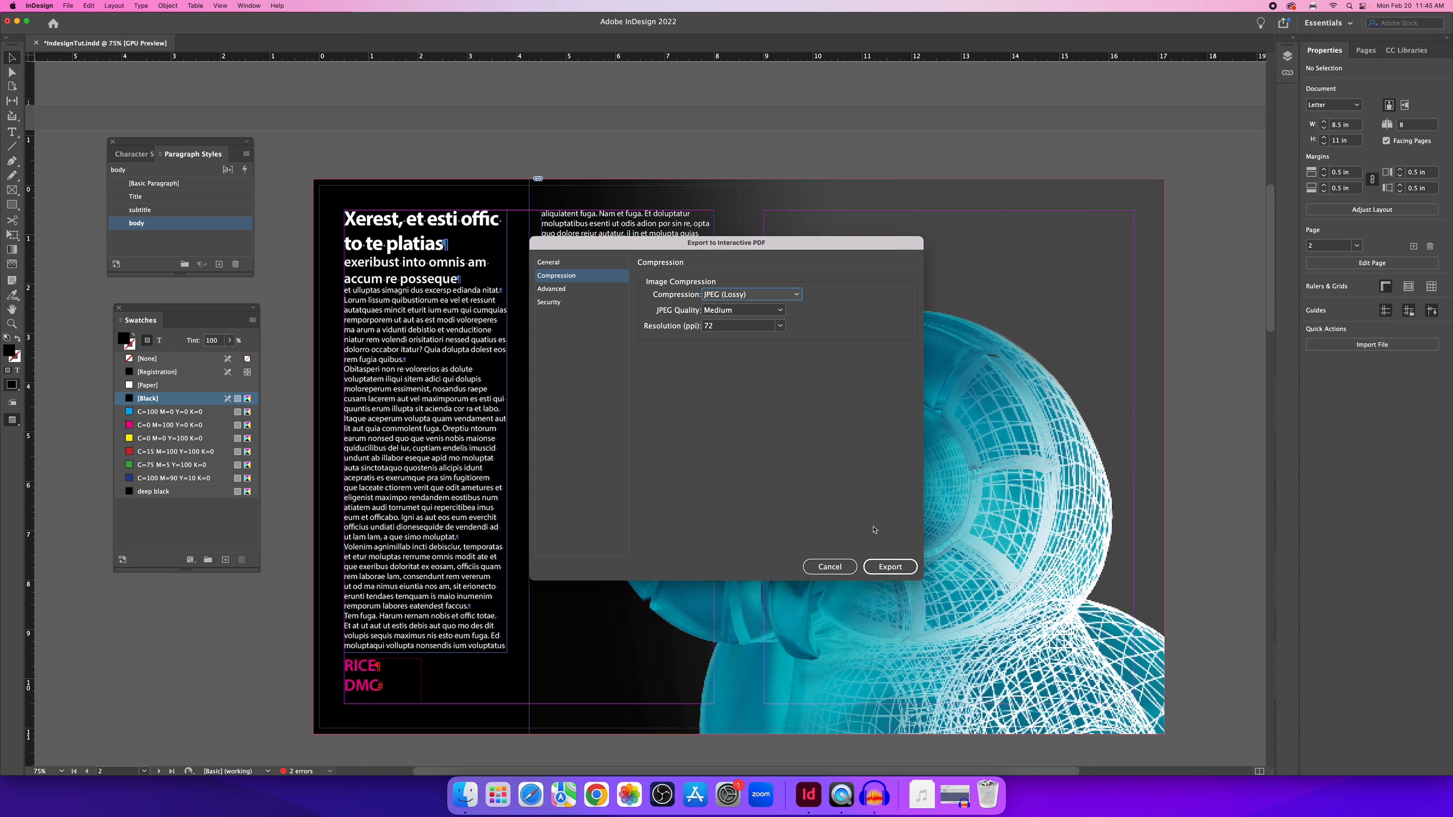
Export the interactive PDF, accepting the CMYK-to-RGB conversion warning.
{"action": "left_click", "coordinate": [885, 566]}
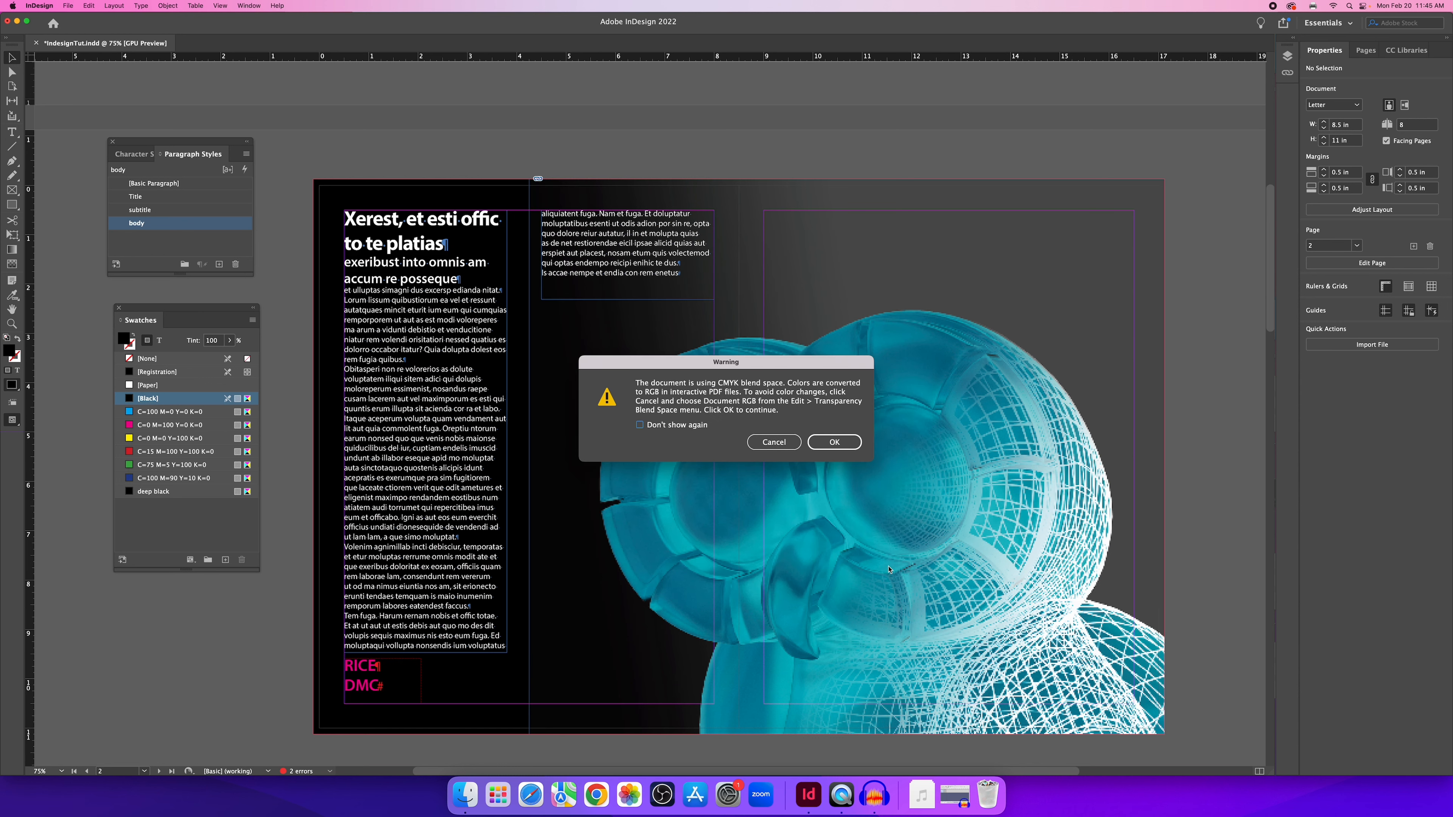
{"action": "left_click_drag", "start_coordinate": [778, 367], "coordinate": [739, 357]}
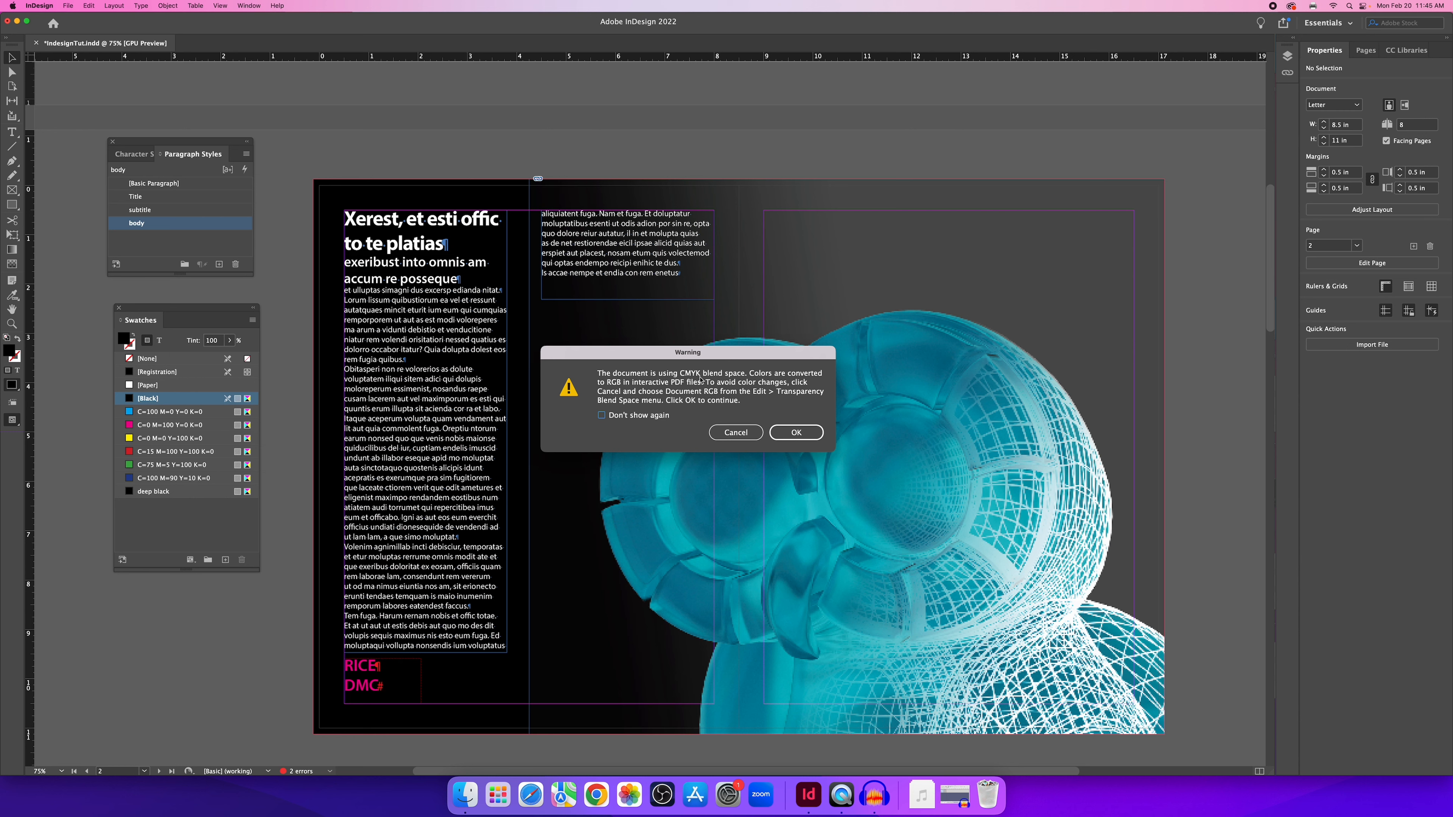
{"action": "left_click", "coordinate": [797, 433]}
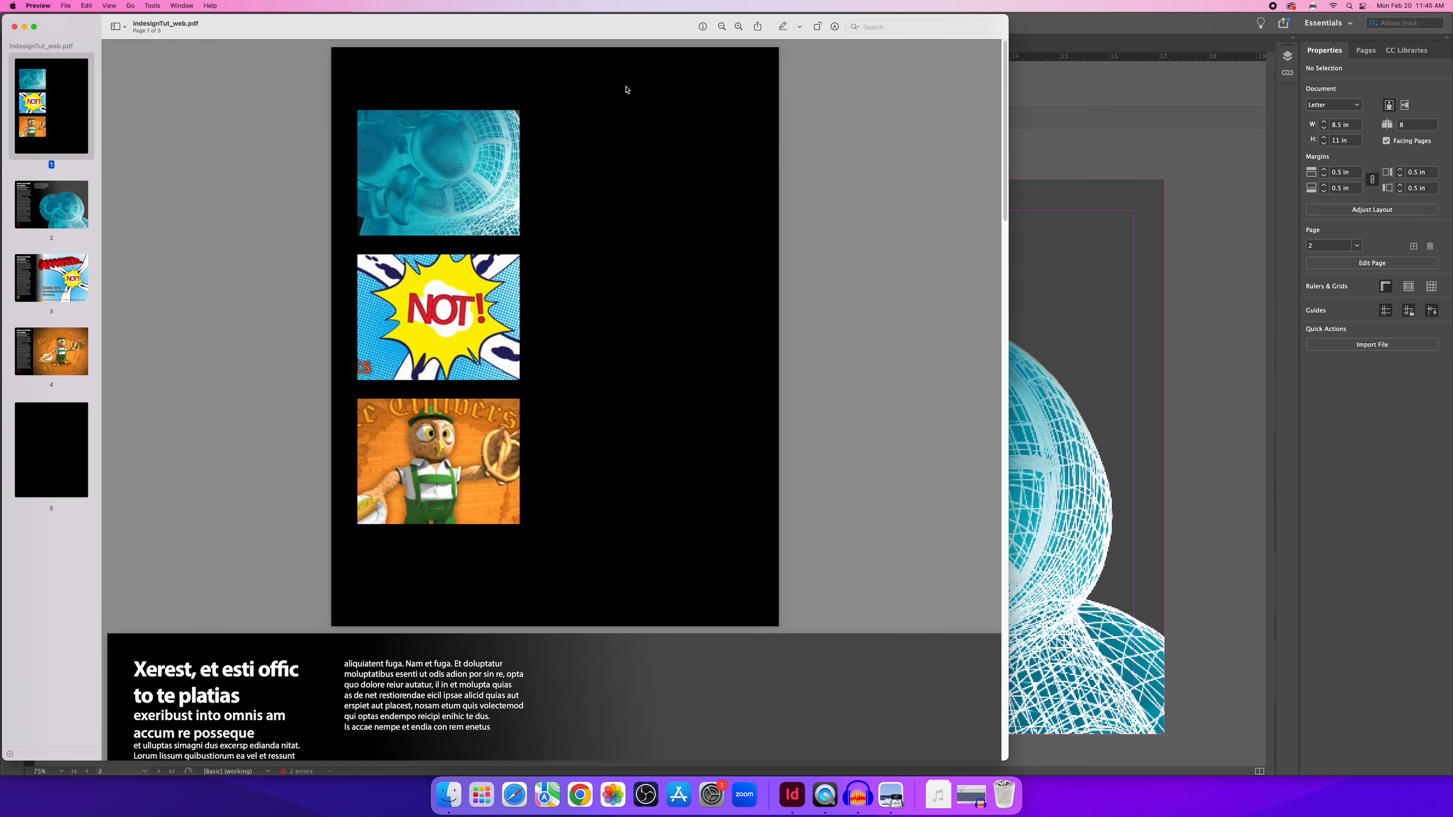
Zoom in on IndesignTut_web.pdf in Preview and scroll through each of its pages.
{"action": "left_click", "coordinate": [739, 27]}
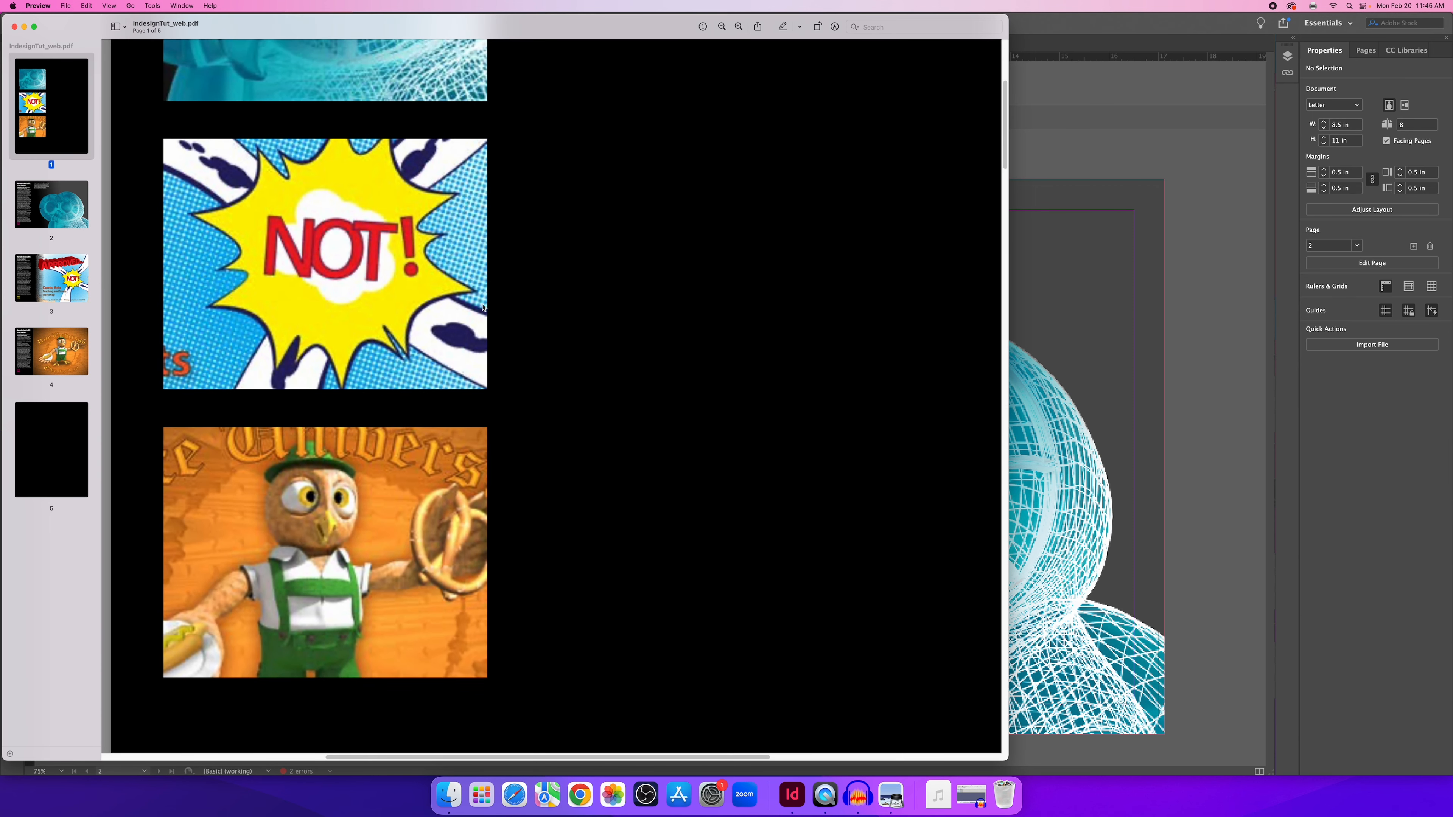
{"action": "scroll", "coordinate": [294, 305], "scroll_direction": "up", "scroll_amount": 5}
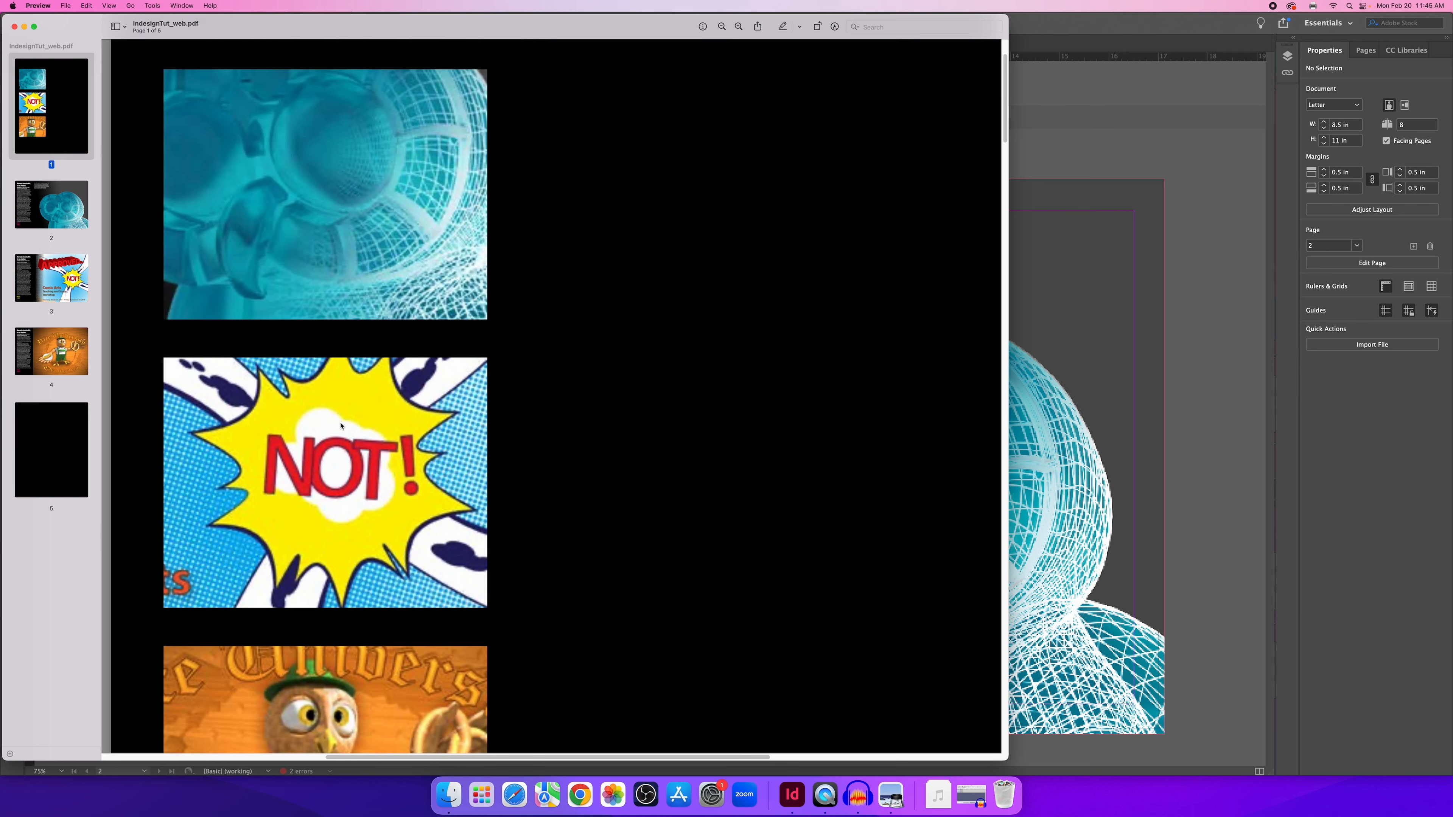
{"action": "scroll", "coordinate": [335, 317], "scroll_direction": "down", "scroll_amount": 5}
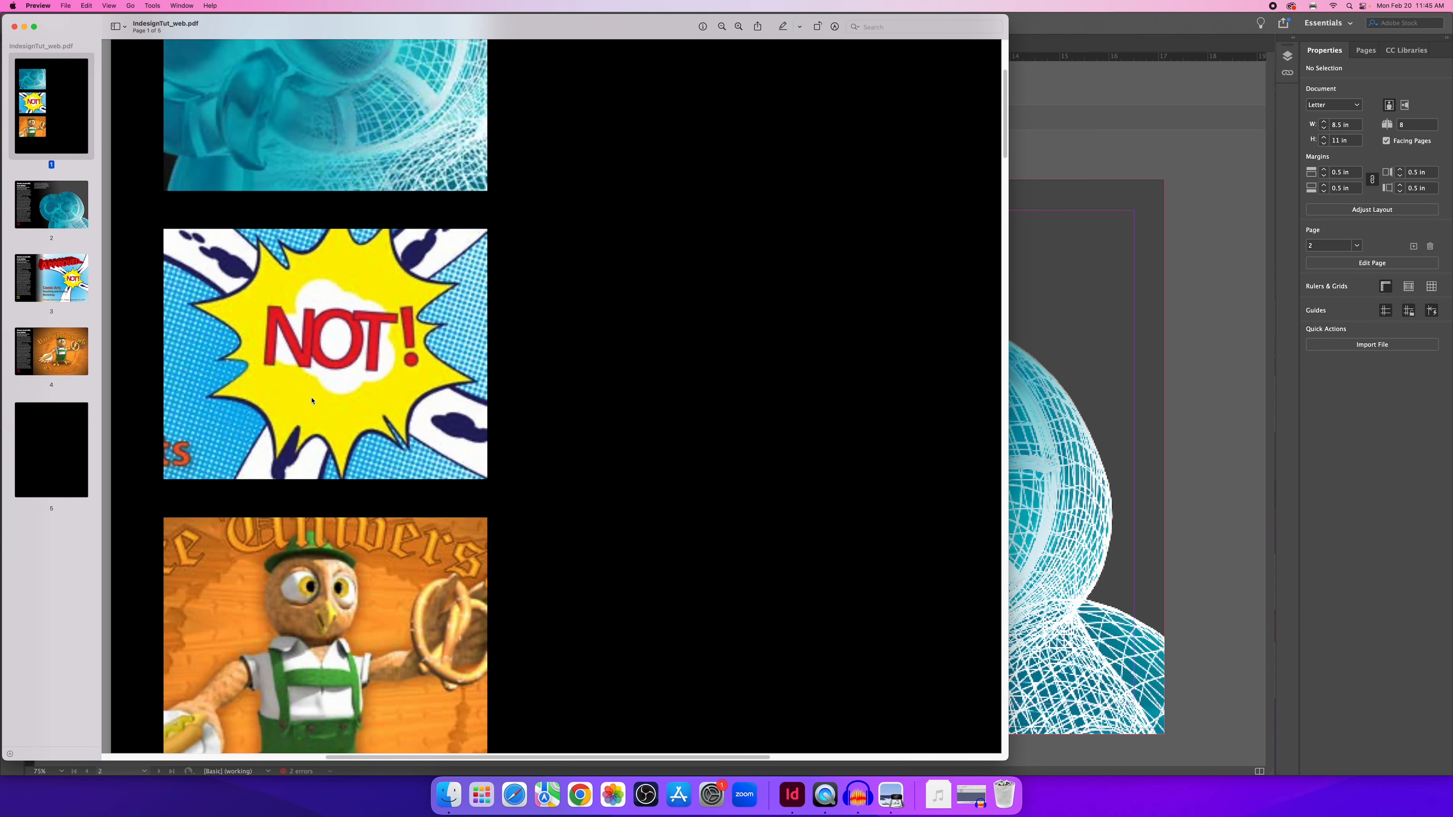
{"action": "scroll", "coordinate": [429, 511], "scroll_direction": "down", "scroll_amount": 10}
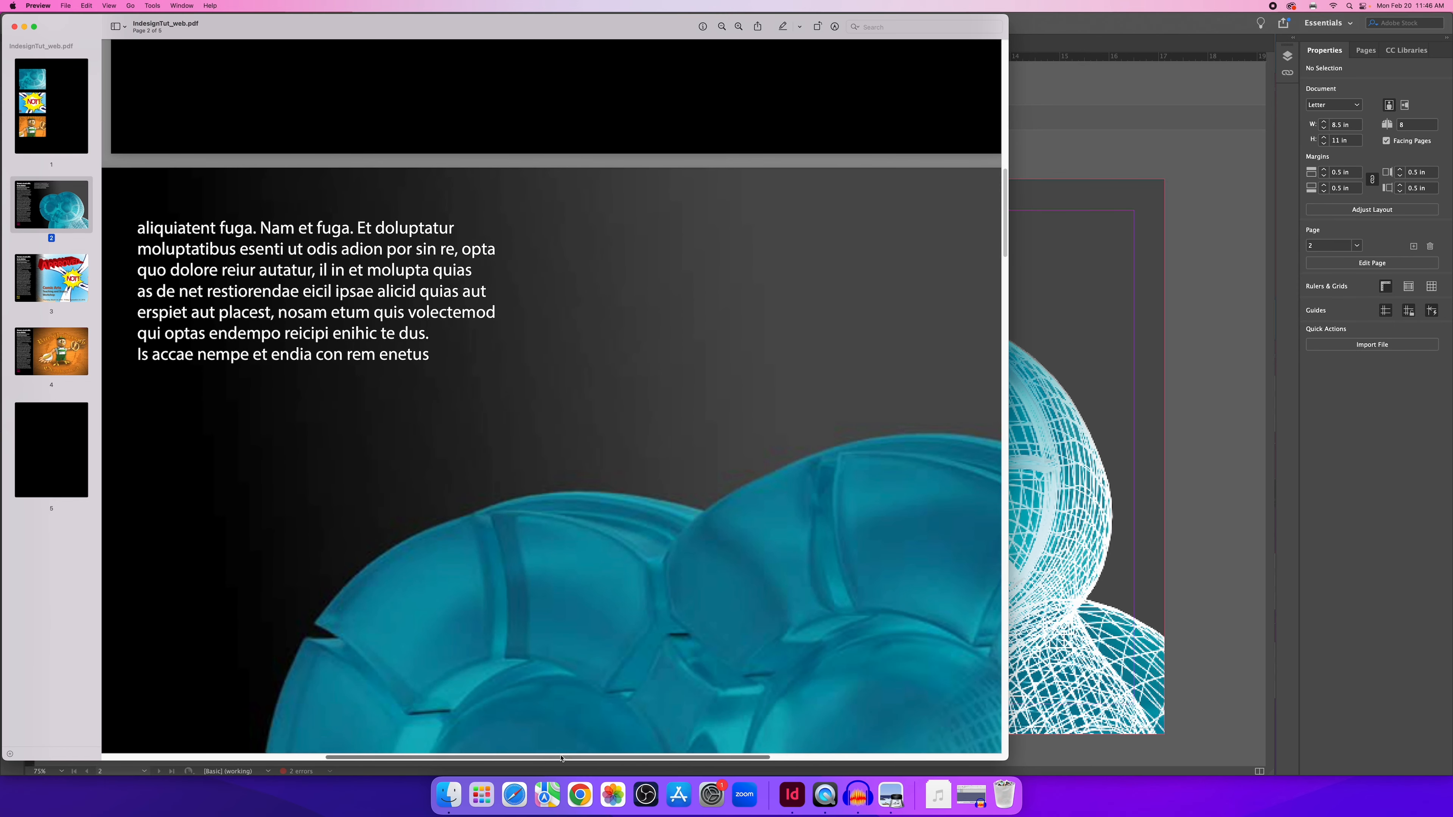
{"action": "scroll", "coordinate": [353, 708], "scroll_direction": "left", "scroll_amount": 8}
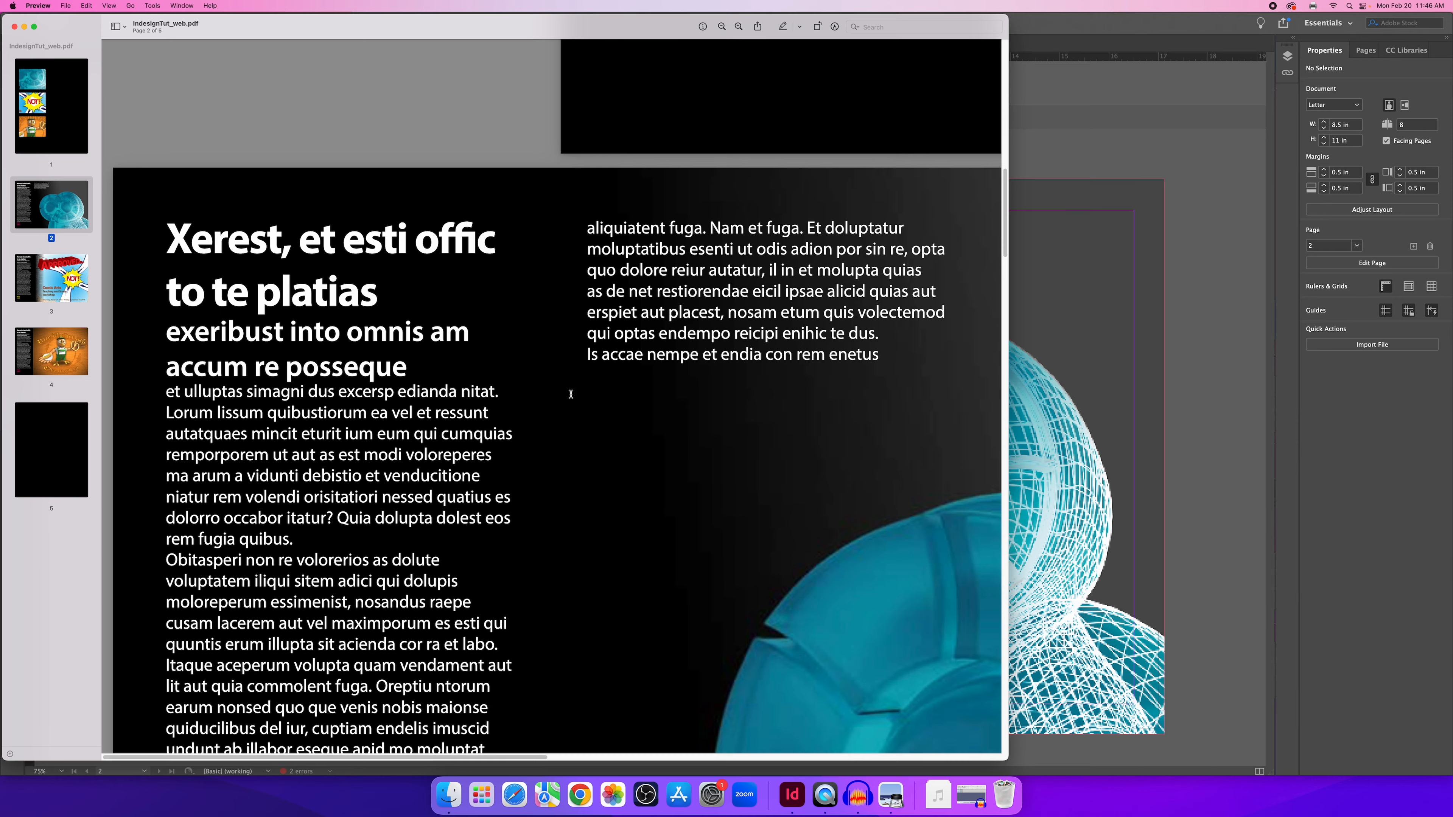
{"action": "scroll", "coordinate": [571, 394], "scroll_direction": "down", "scroll_amount": 10}
{"action": "scroll", "coordinate": [577, 497], "scroll_direction": "down", "scroll_amount": 6}
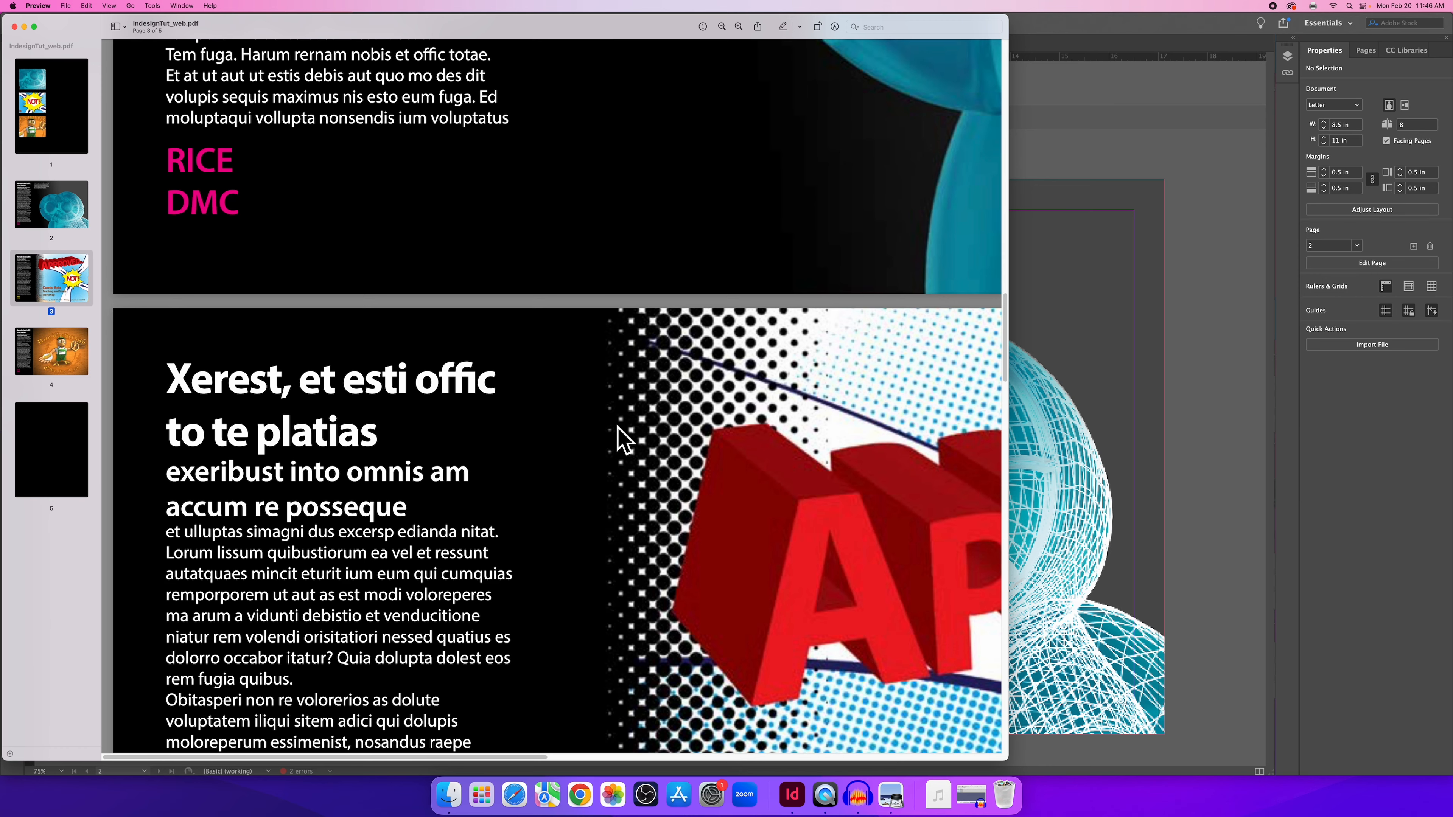
{"action": "scroll", "coordinate": [607, 443], "scroll_direction": "down", "scroll_amount": 10}
{"action": "scroll", "coordinate": [612, 451], "scroll_direction": "down", "scroll_amount": 10}
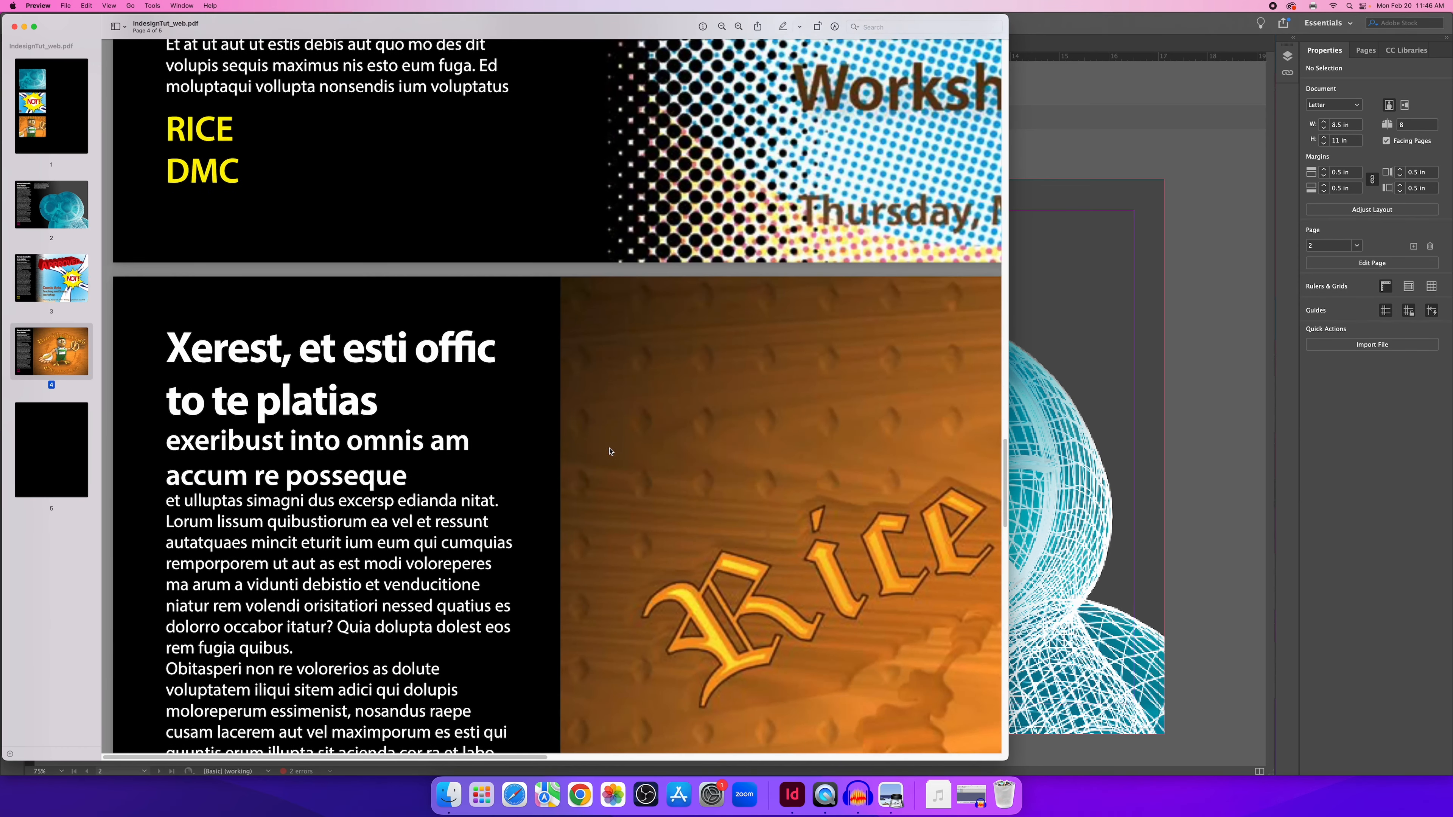
{"action": "scroll", "coordinate": [565, 475], "scroll_direction": "up", "scroll_amount": 10}
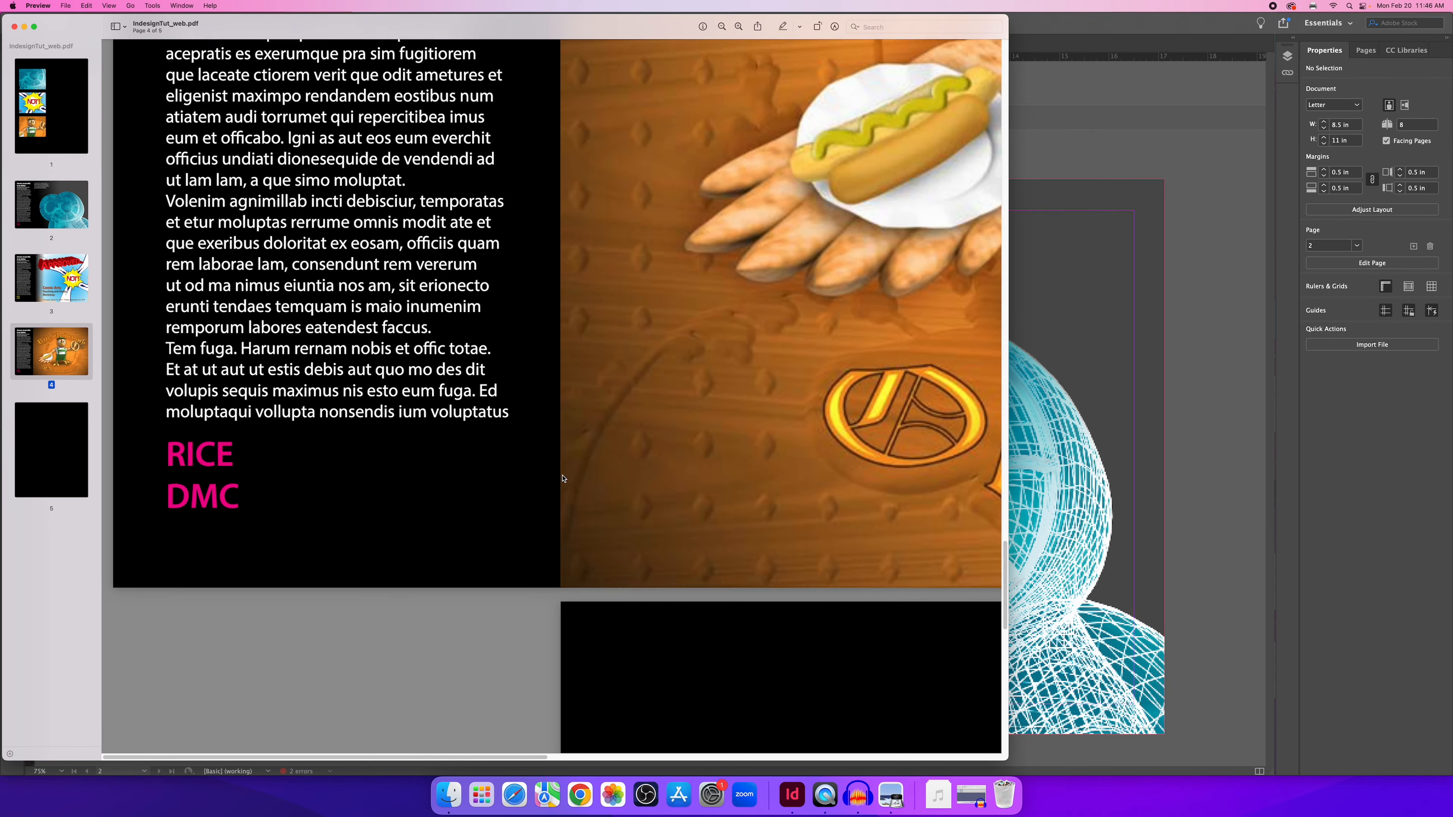
{"action": "scroll", "coordinate": [569, 475], "scroll_direction": "up", "scroll_amount": 10}
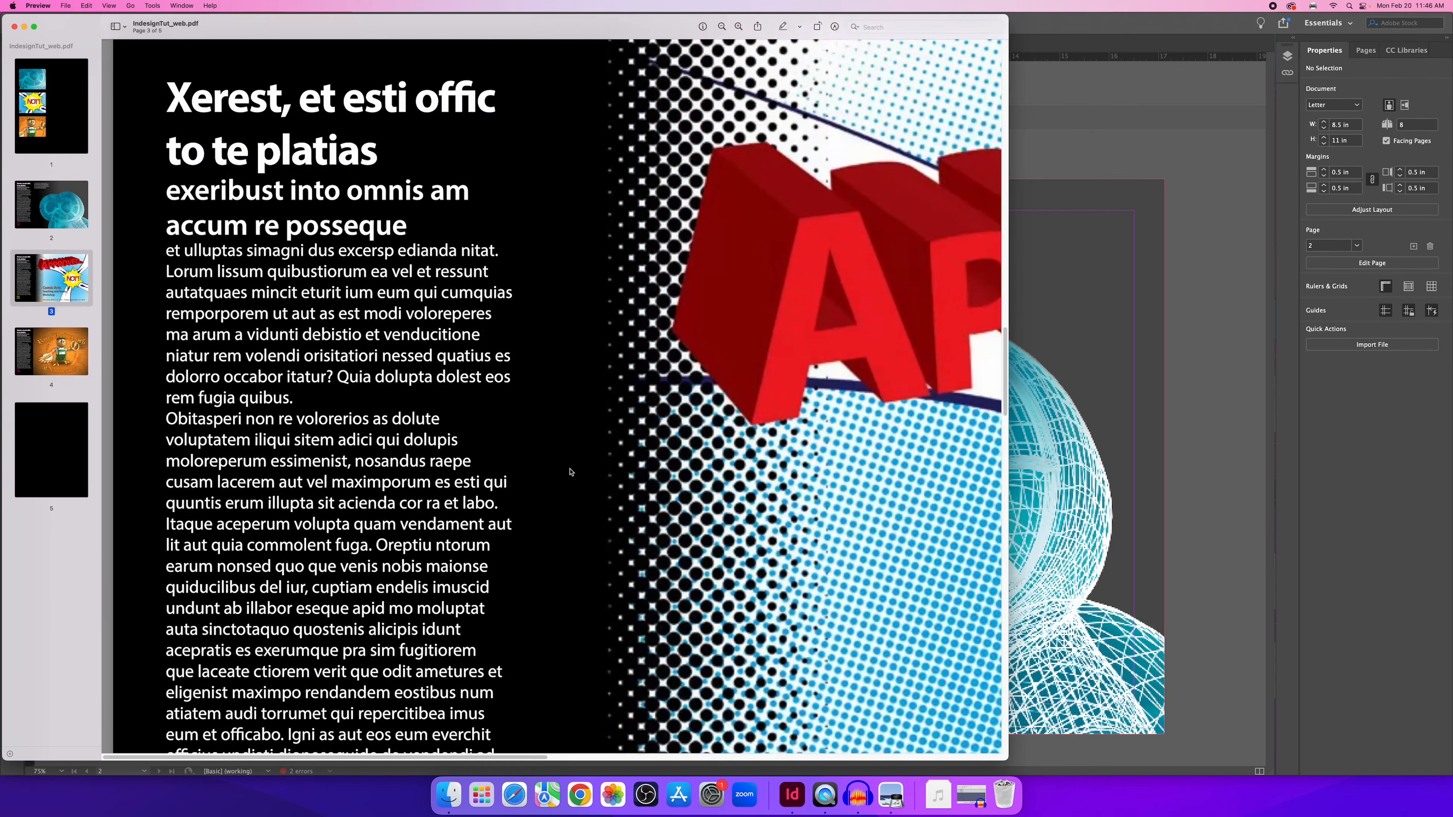
{"action": "scroll", "coordinate": [573, 469], "scroll_direction": "up", "scroll_amount": 10}
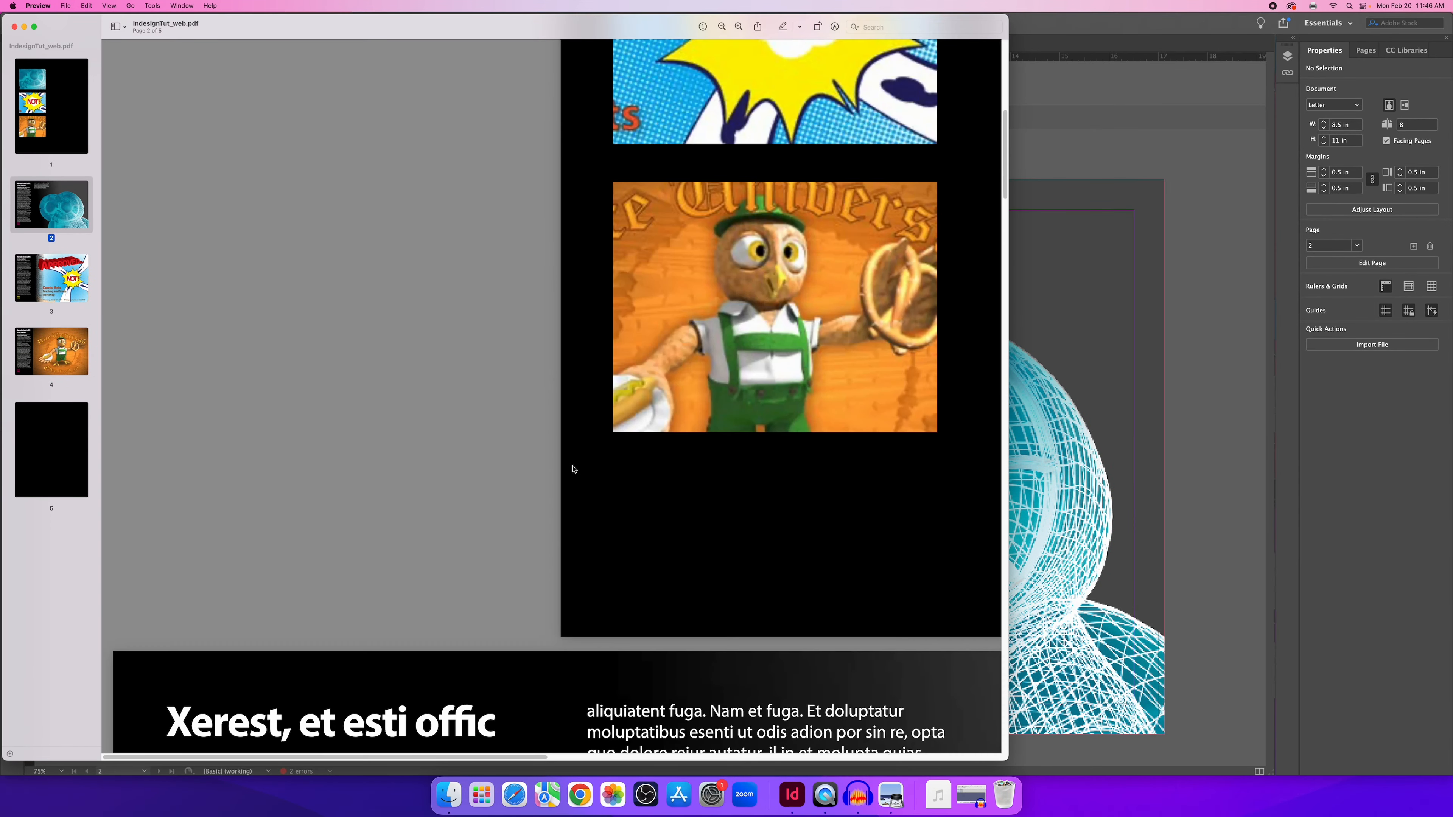
Close the web PDF and check IndesignTut_web.pdf's 570 KB size in Finder's Documents folder.
{"action": "left_click", "coordinate": [14, 27]}
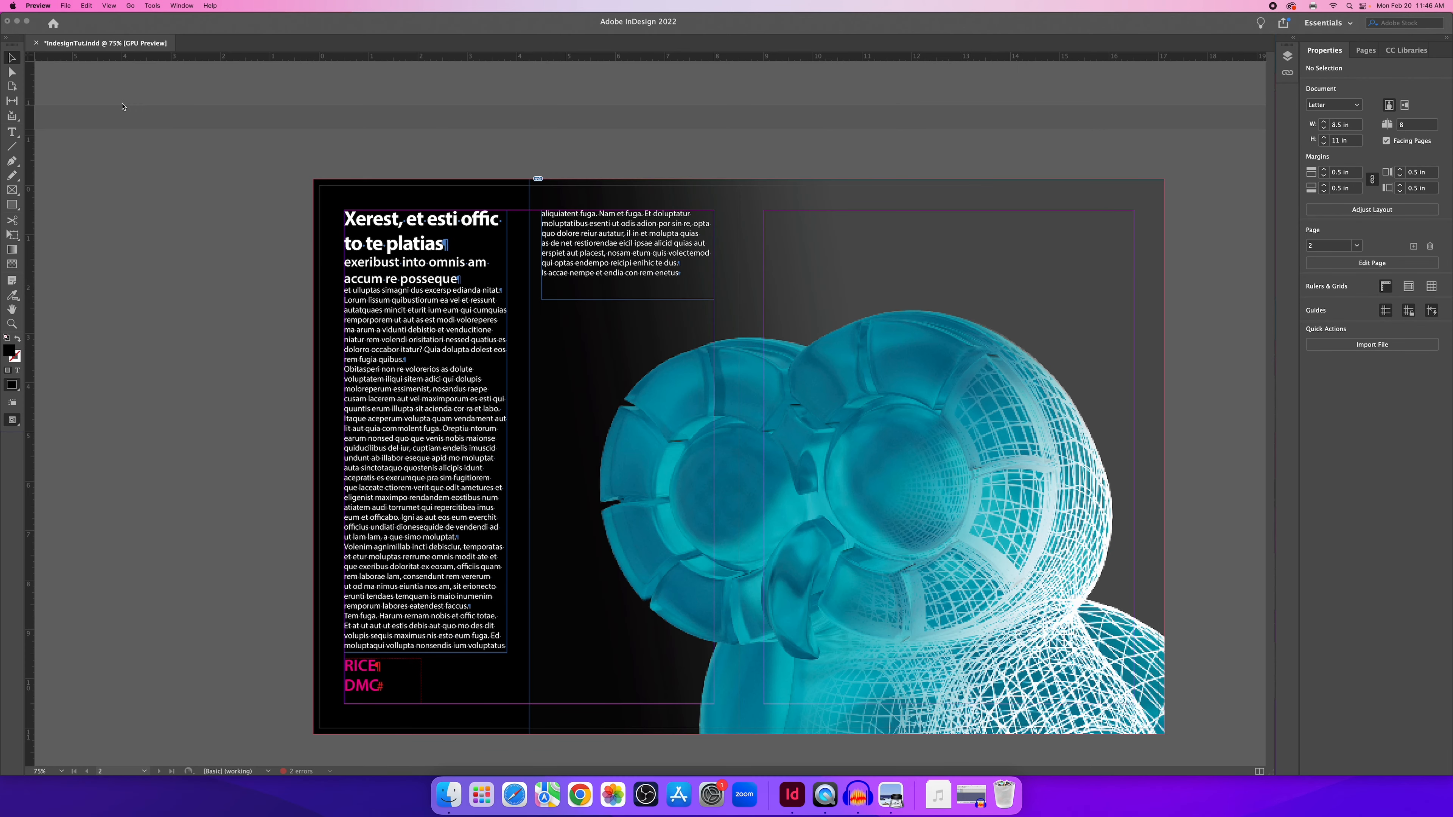
{"action": "left_click", "coordinate": [449, 794]}
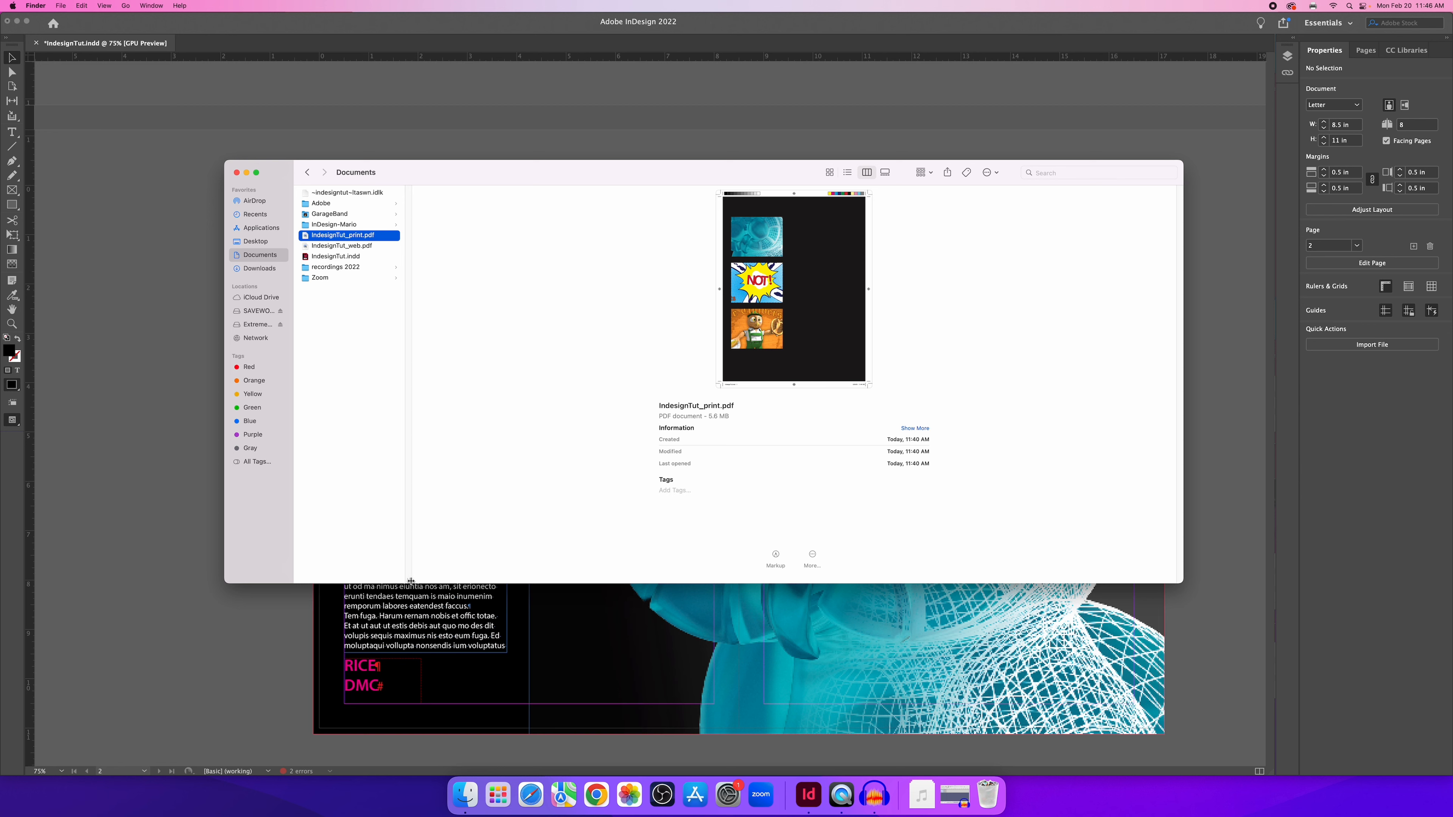
{"action": "left_click_drag", "start_coordinate": [409, 577], "coordinate": [470, 561]}
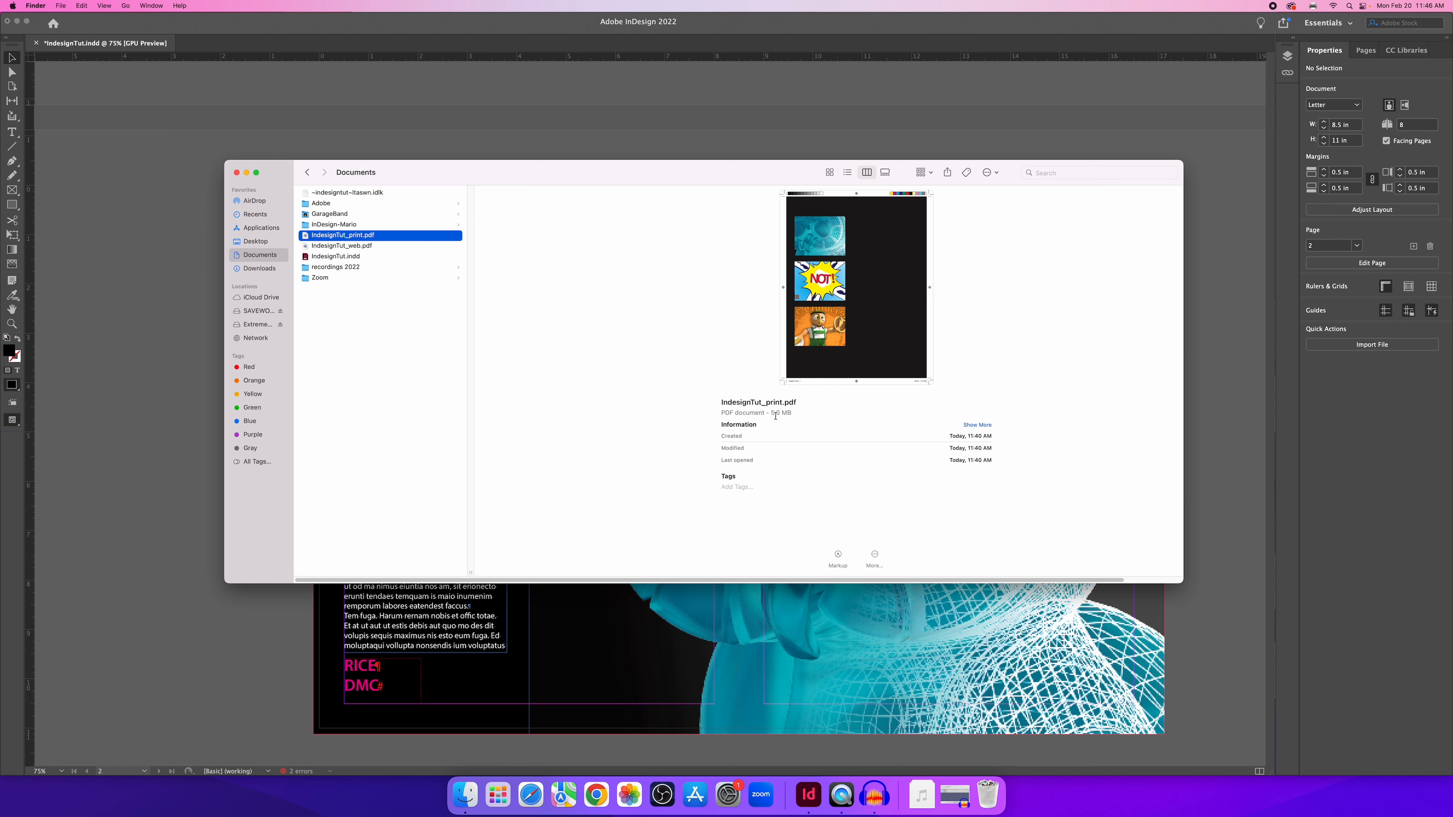
{"action": "left_click", "coordinate": [362, 249]}
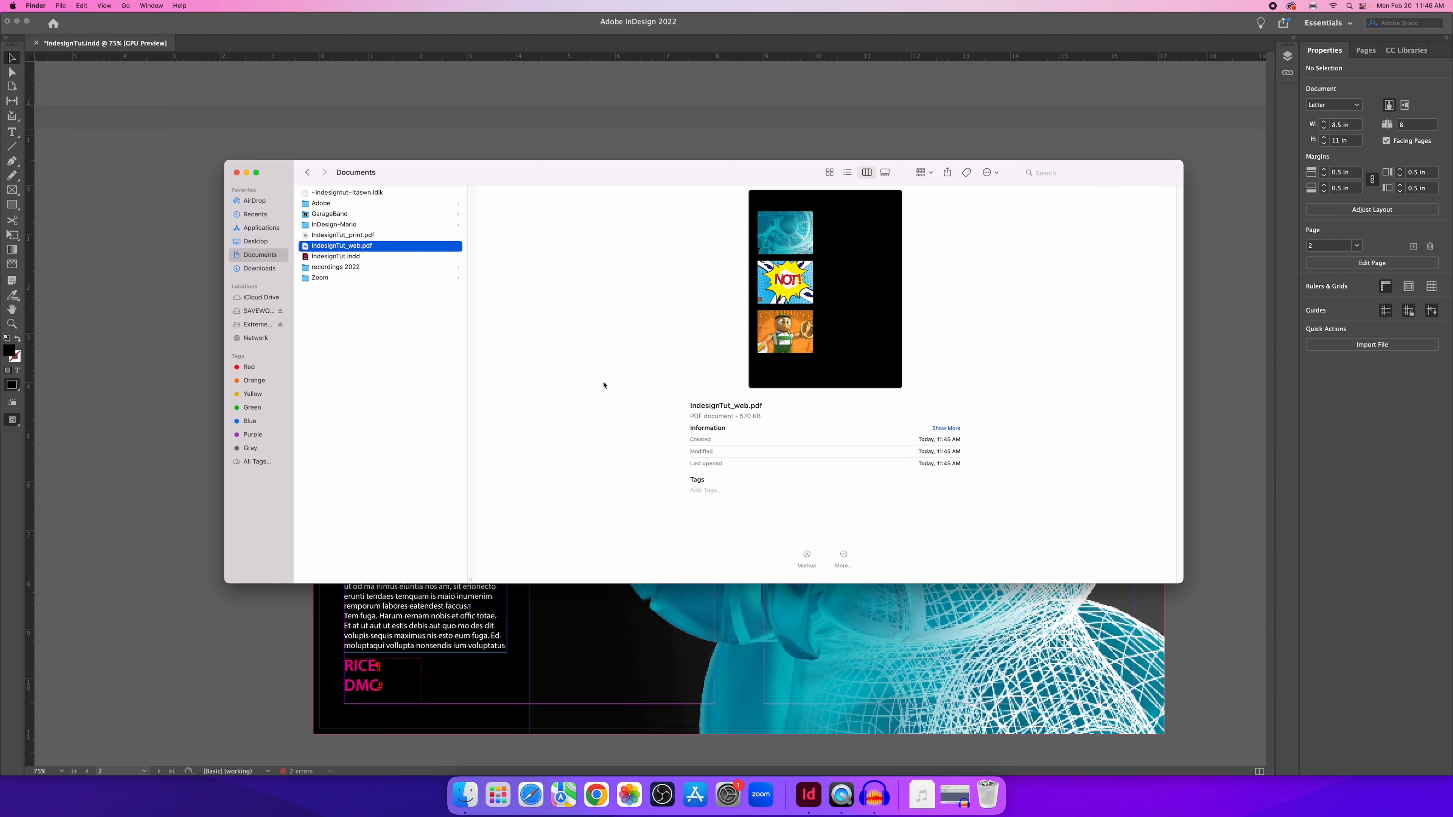
{"action": "left_click_drag", "start_coordinate": [740, 416], "coordinate": [770, 429]}
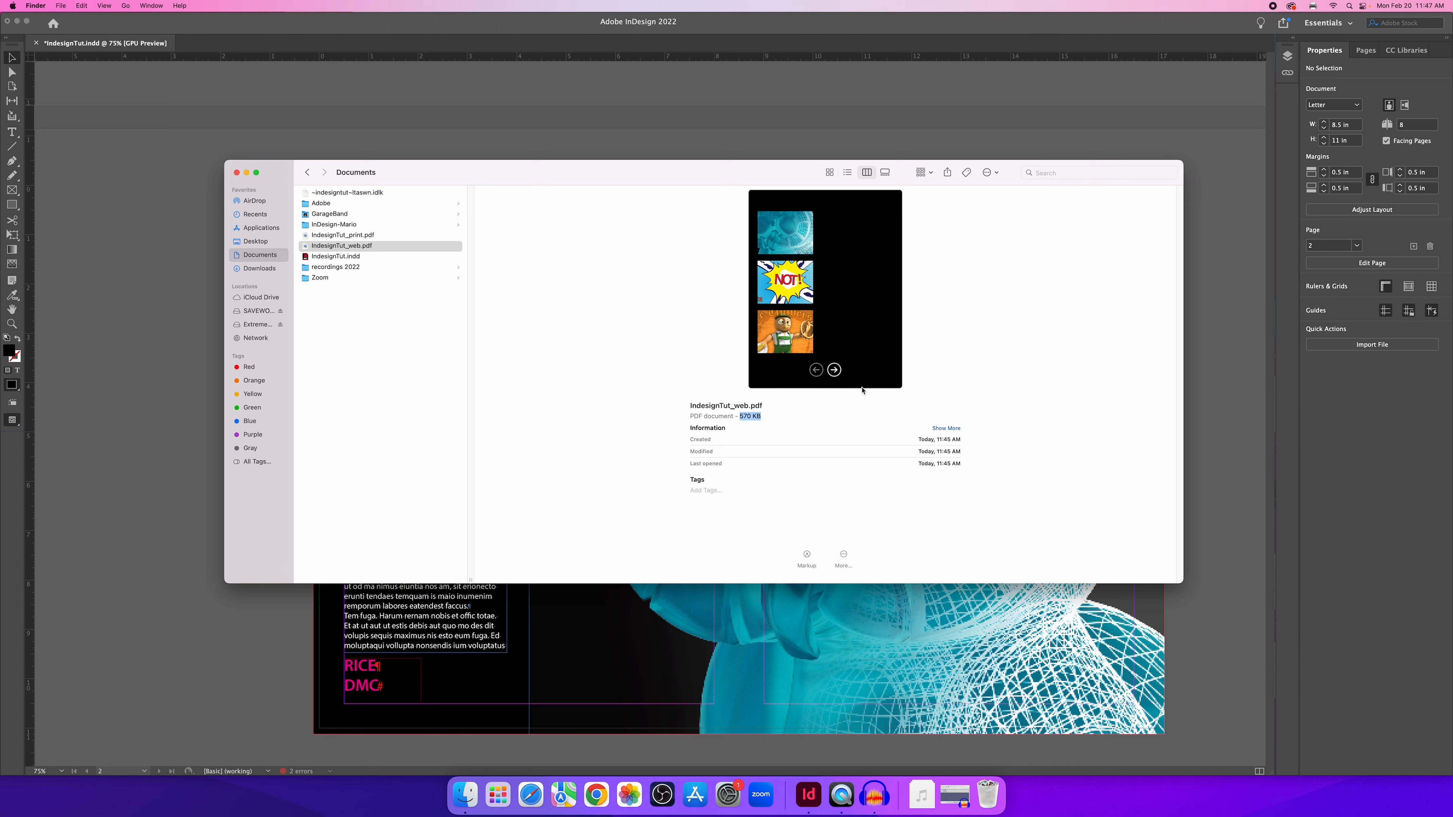
Page through the web PDF's Quick Look preview, then return to InDesign.
{"action": "left_click", "coordinate": [834, 370]}
{"action": "left_click", "coordinate": [834, 370]}
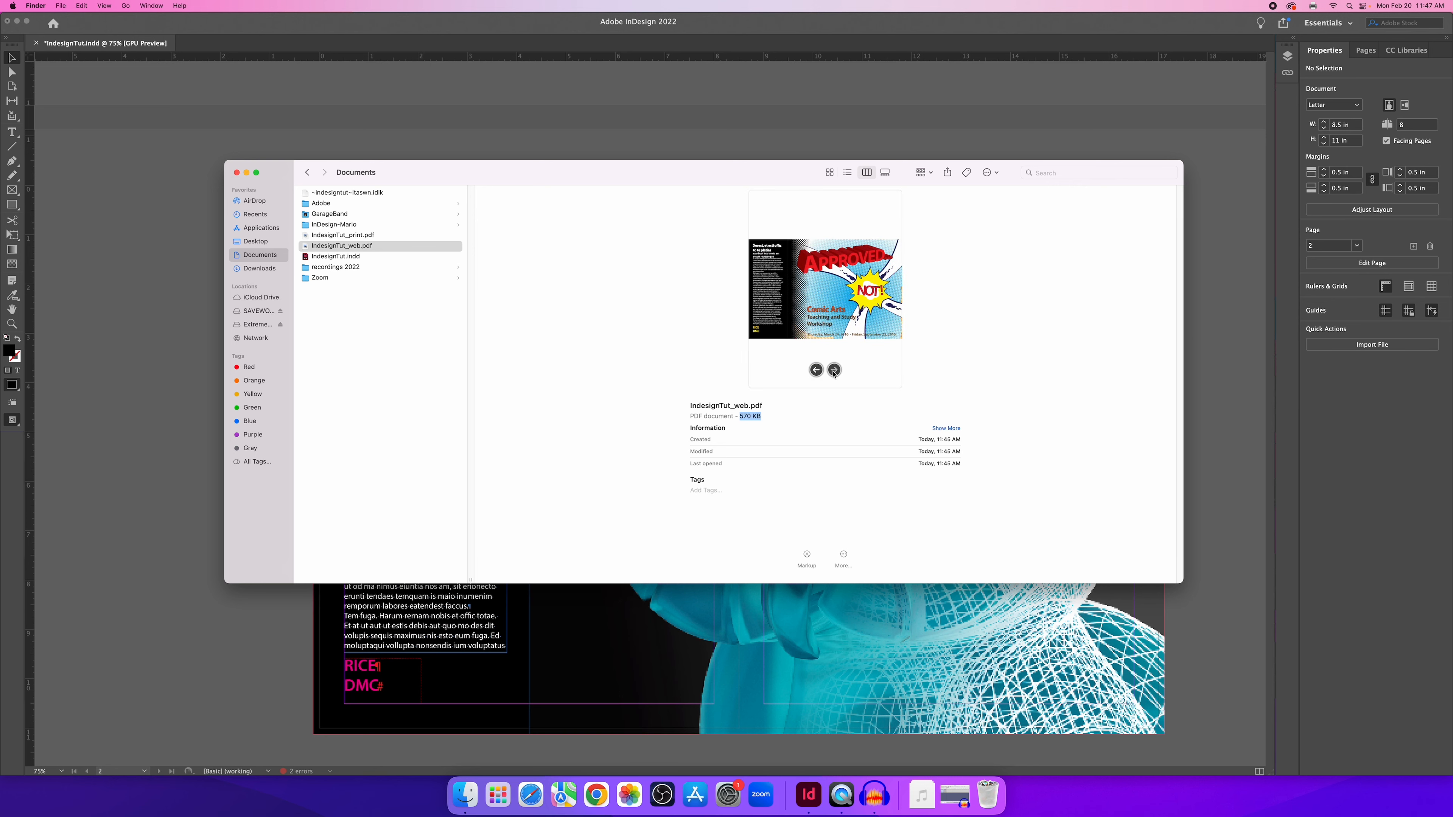
{"action": "left_click", "coordinate": [834, 370]}
{"action": "left_click", "coordinate": [834, 370]}
{"action": "left_click", "coordinate": [815, 371]}
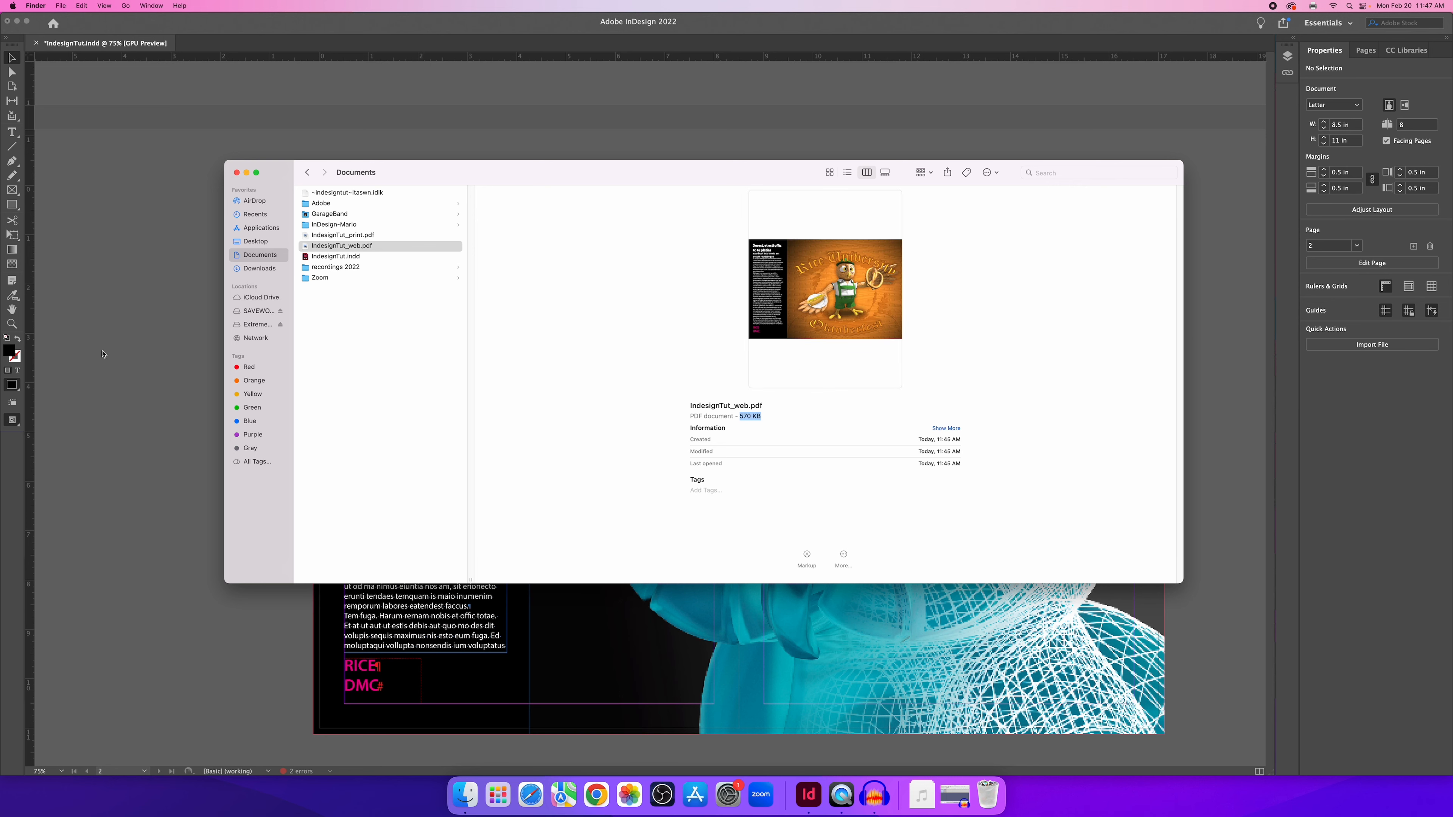
{"action": "left_click", "coordinate": [112, 291]}
Return to page 1 and show the Links panel with the six linked .psd images.
{"action": "scroll", "coordinate": [545, 306], "scroll_direction": "up", "scroll_amount": 10}
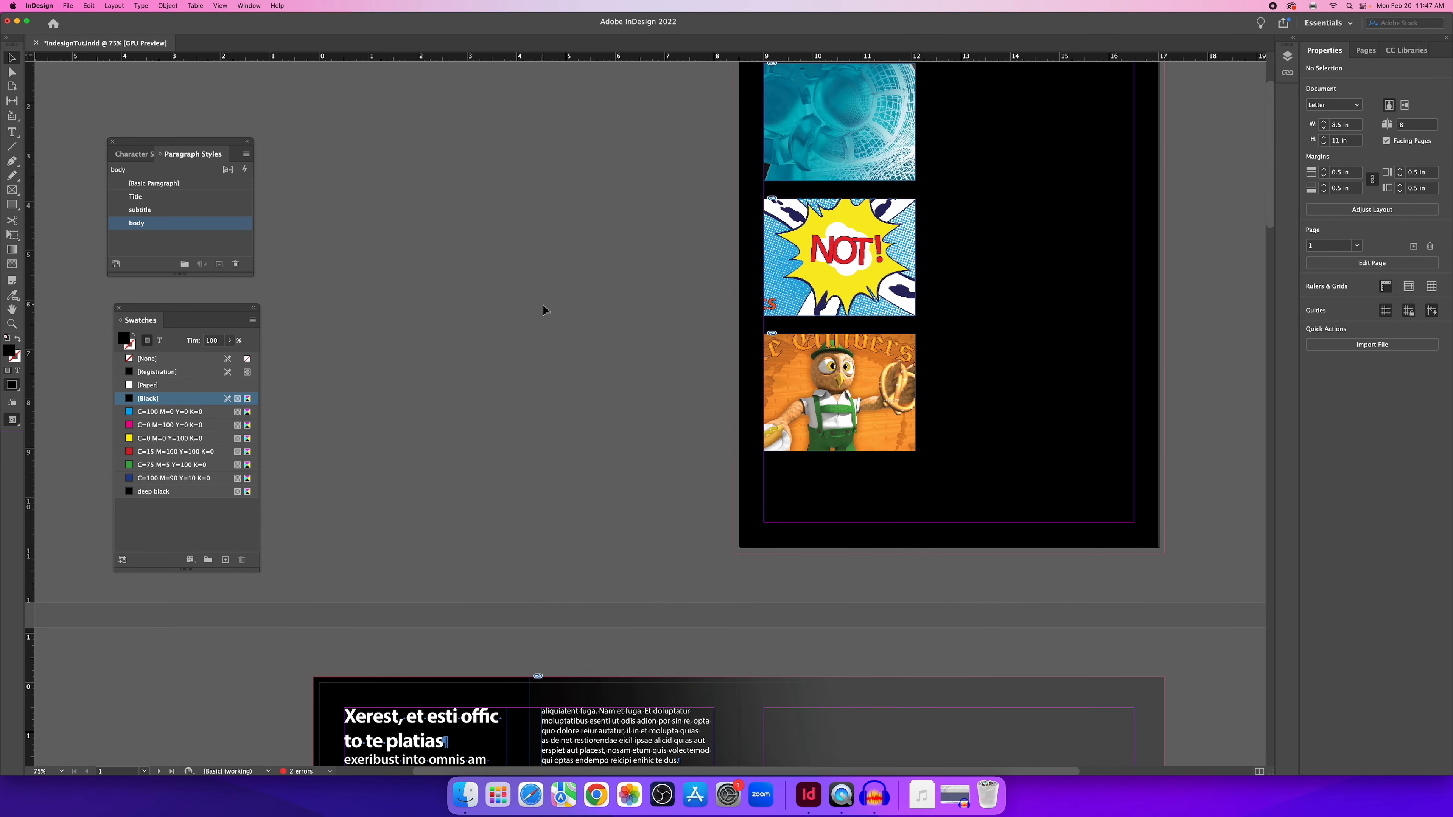
{"action": "scroll", "coordinate": [544, 306], "scroll_direction": "down", "scroll_amount": 1}
{"action": "scroll", "coordinate": [540, 286], "scroll_direction": "down", "scroll_amount": 2}
{"action": "scroll", "coordinate": [601, 297], "scroll_direction": "up", "scroll_amount": 5}
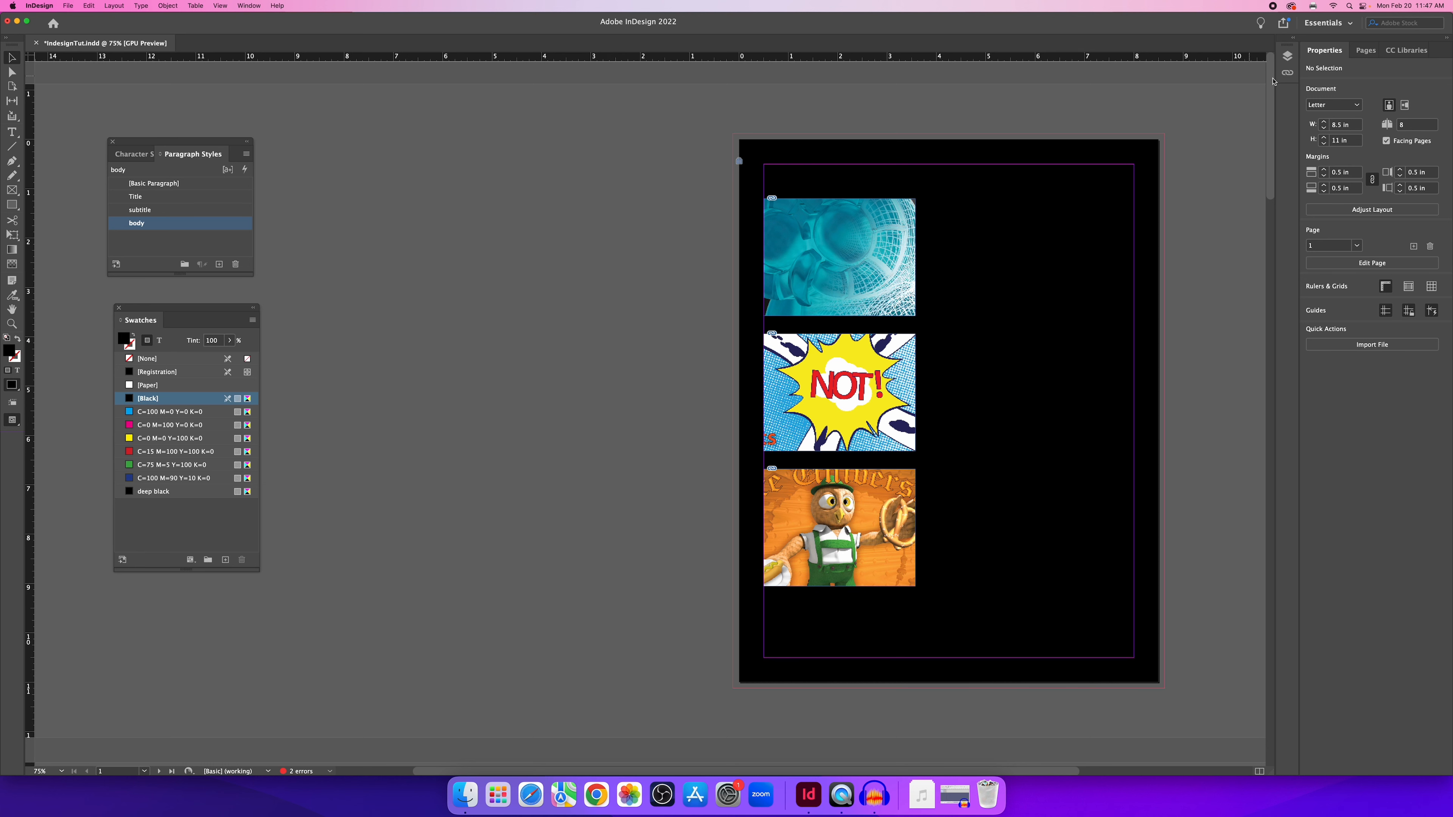
{"action": "left_click", "coordinate": [1286, 74]}
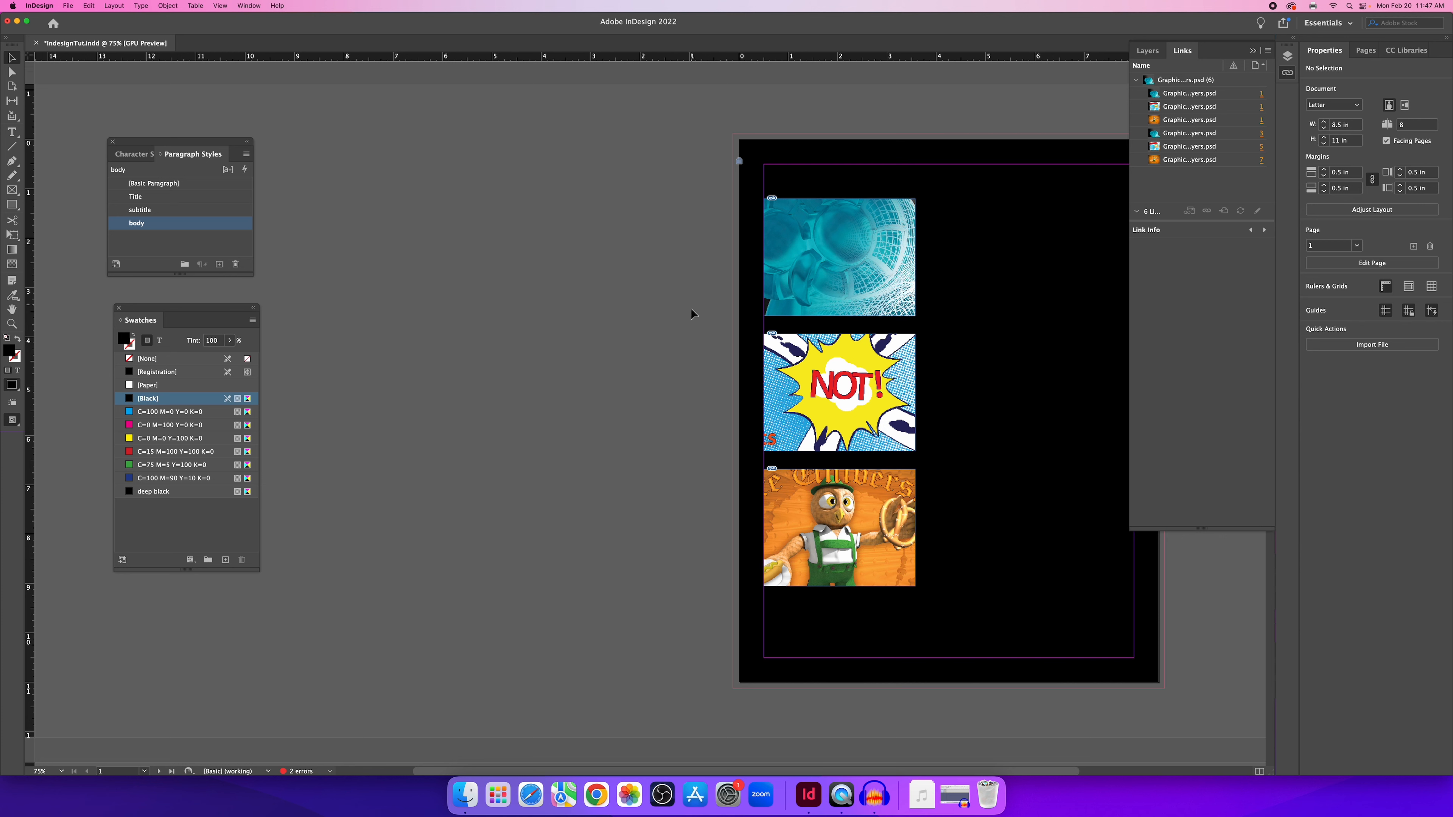
{"action": "left_click", "coordinate": [468, 805]}
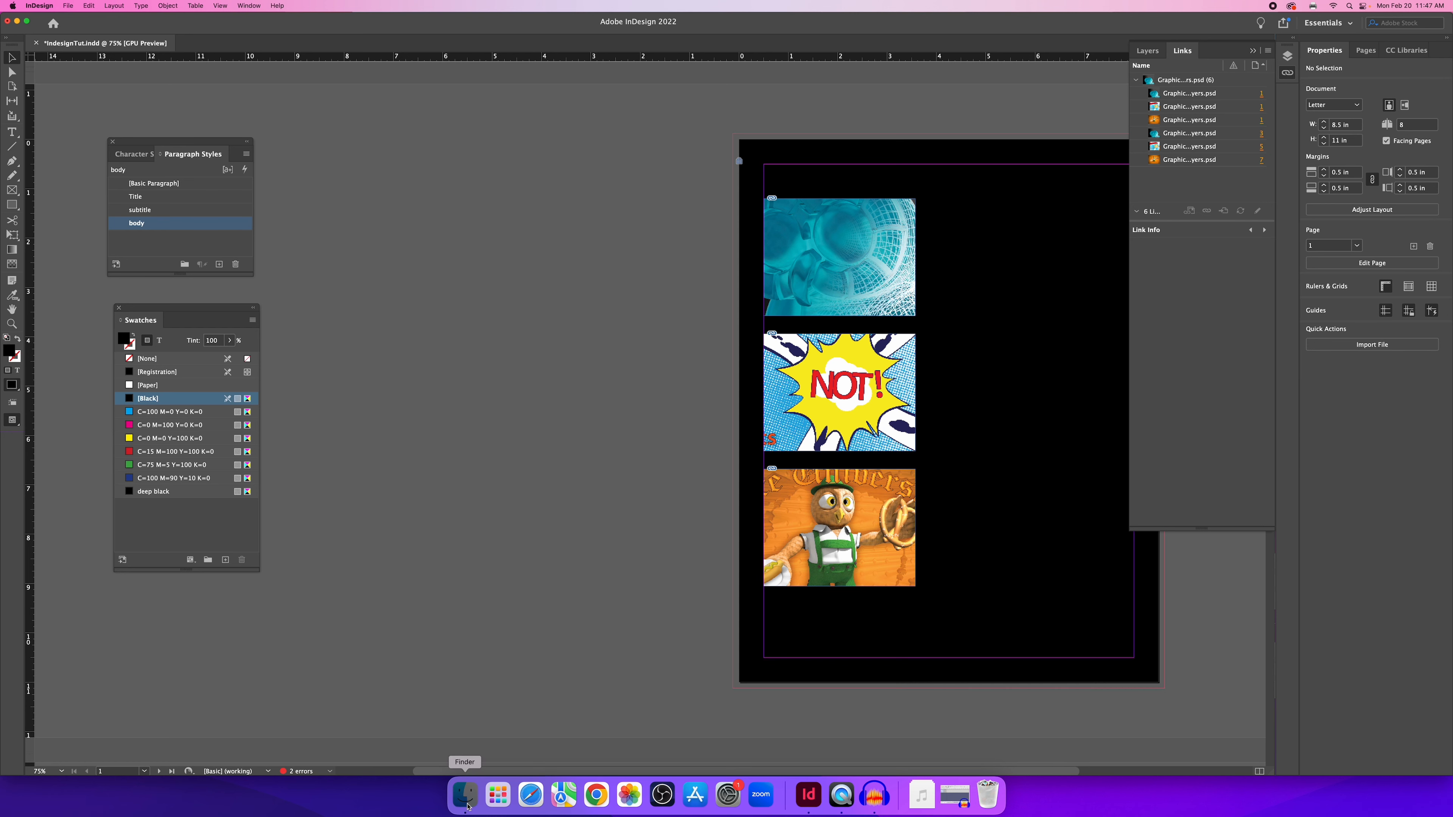
{"action": "left_click", "coordinate": [325, 246]}
{"action": "left_click", "coordinate": [353, 258]}
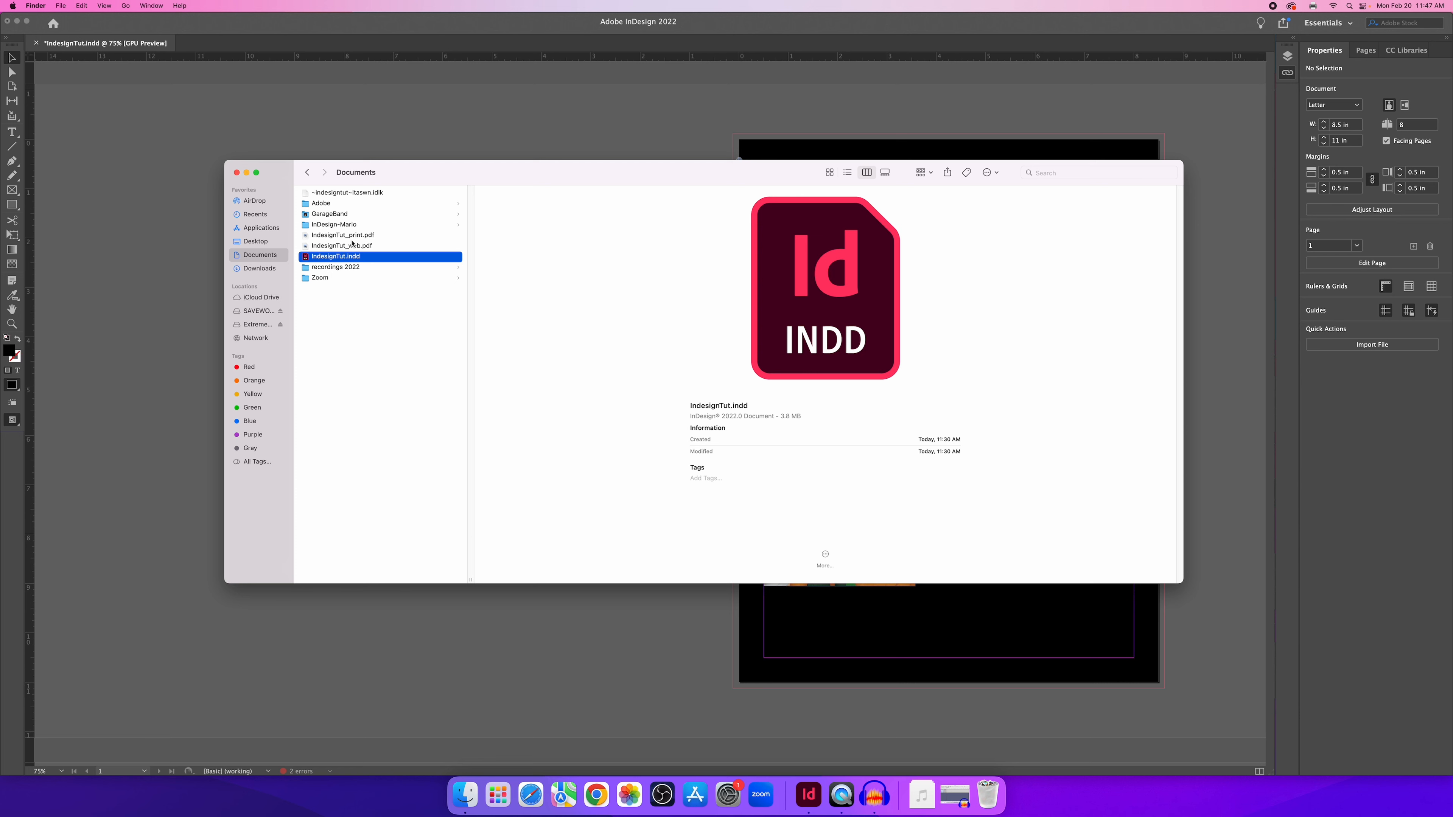
{"action": "left_click", "coordinate": [334, 224]}
{"action": "left_click", "coordinate": [529, 193]}
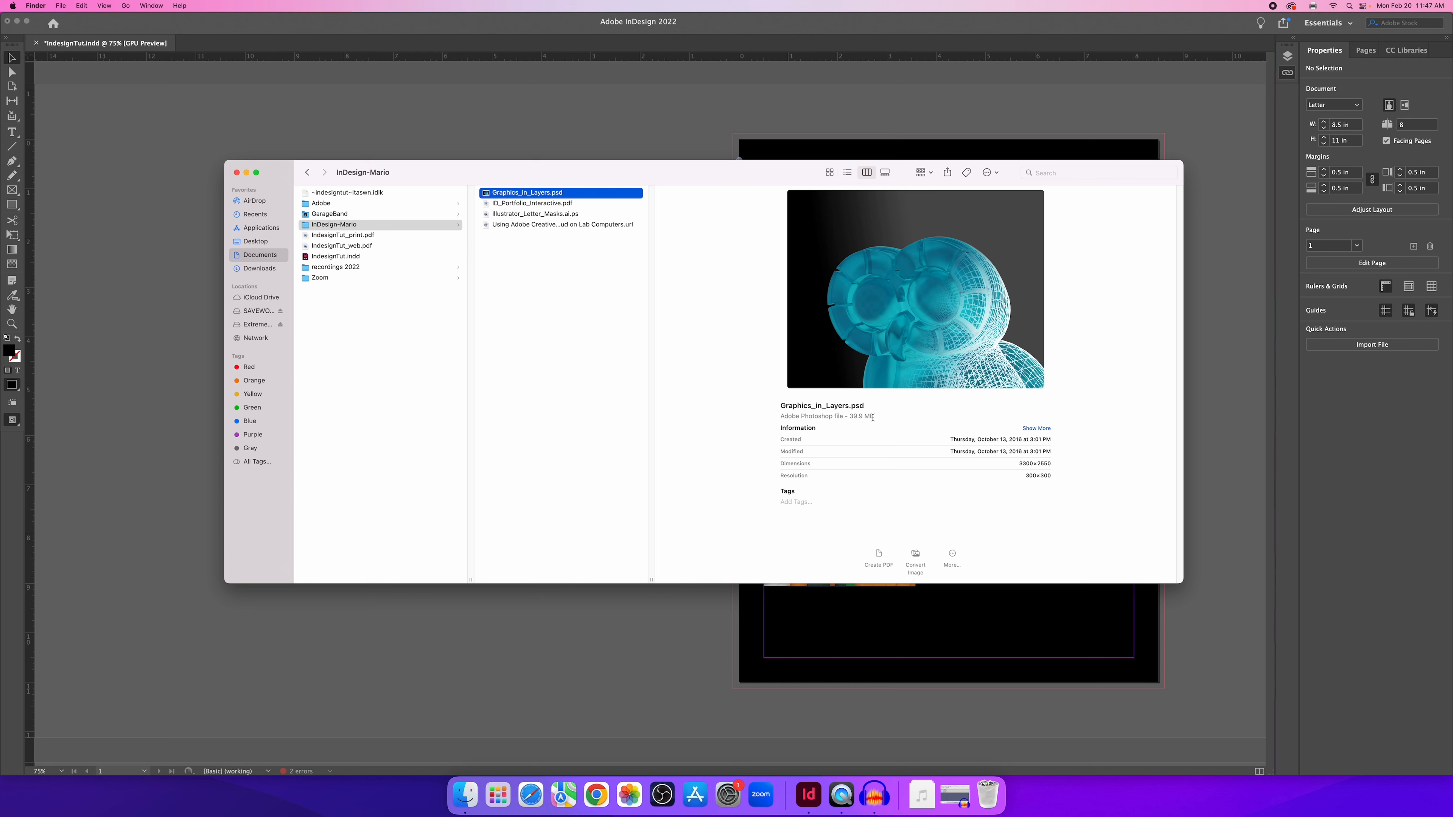
{"action": "left_click", "coordinate": [410, 352]}
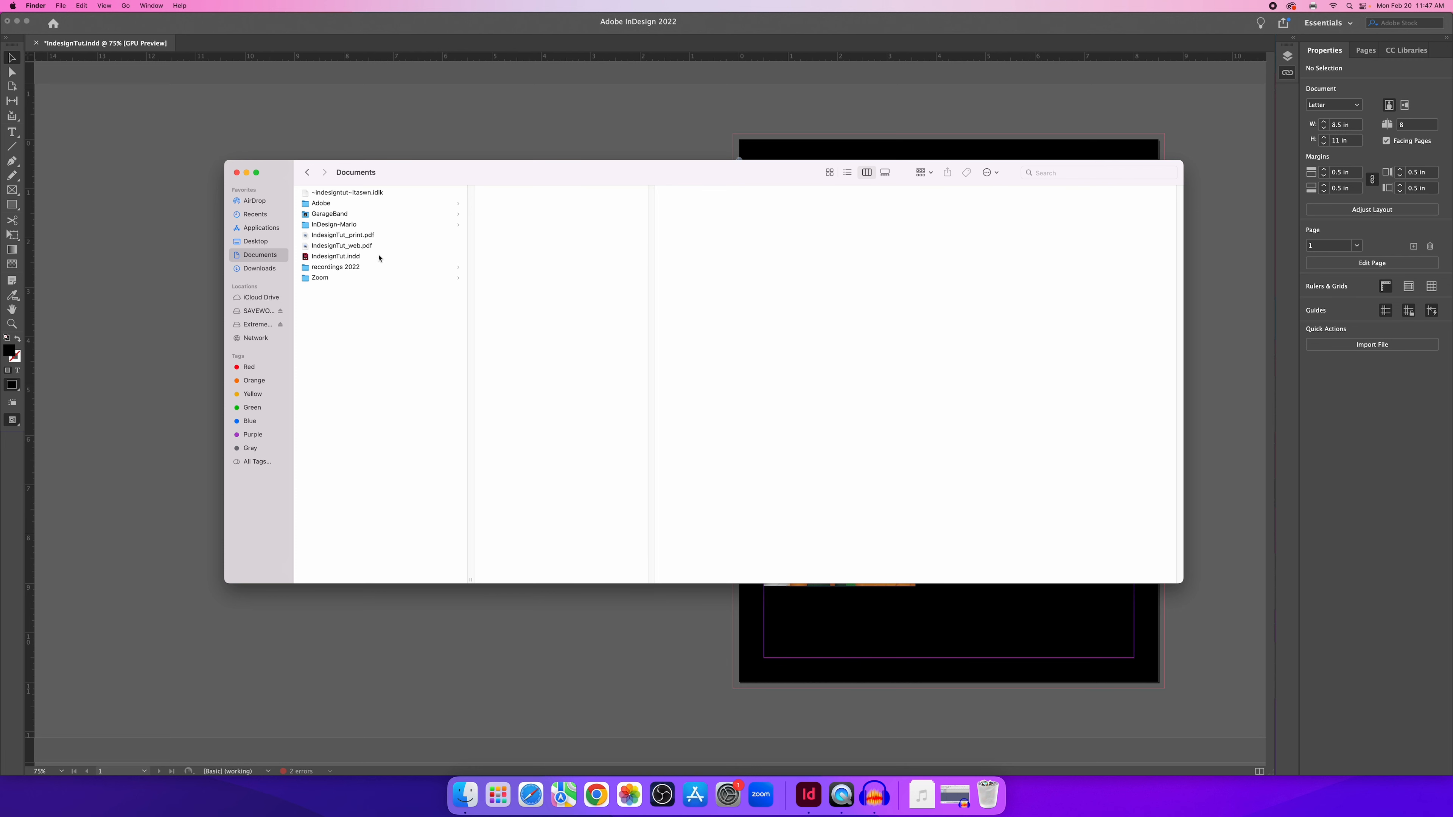
{"action": "left_click", "coordinate": [348, 257]}
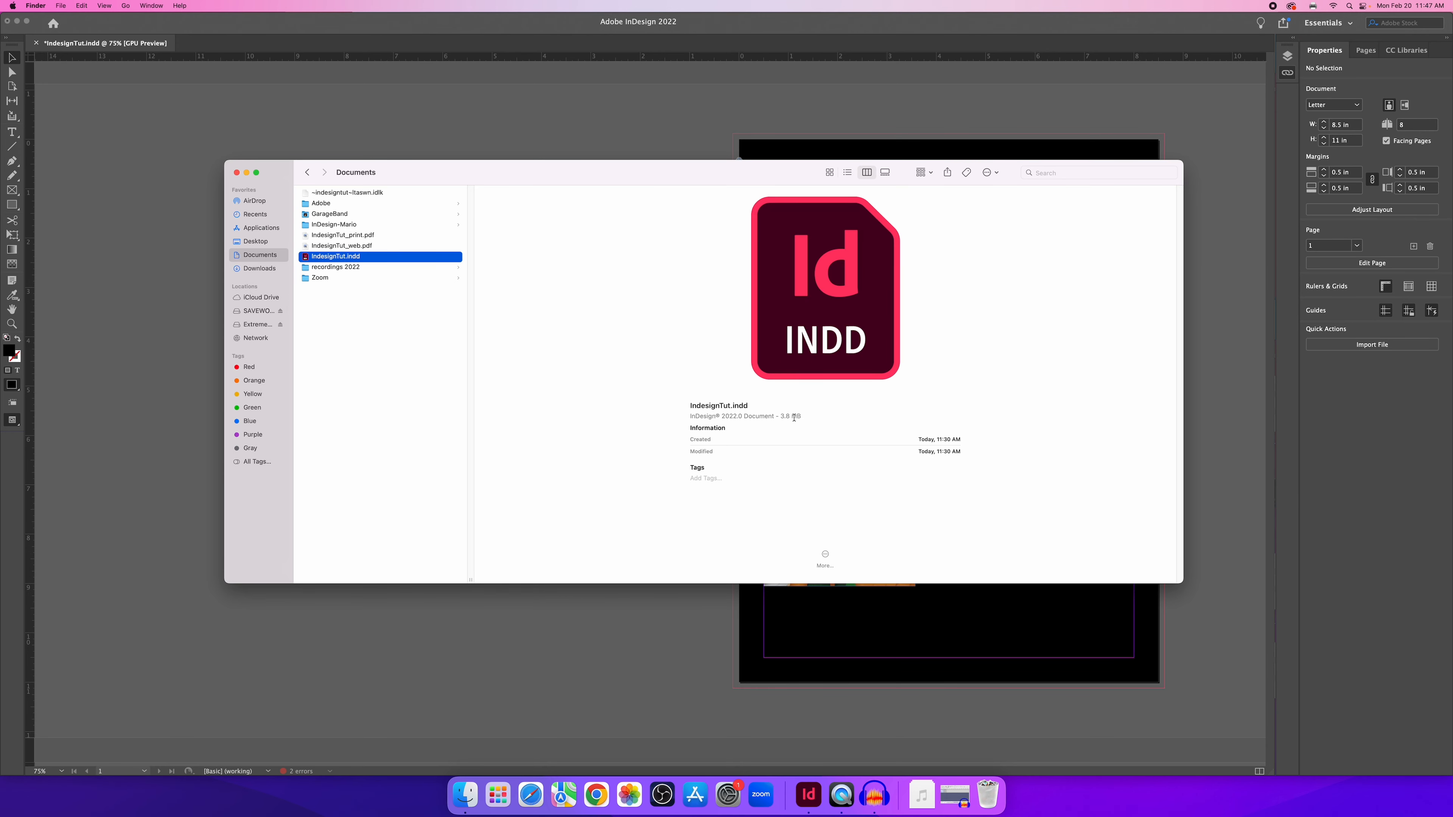
Return to InDesign, pan page 1 leftward, and open the File menu.
{"action": "left_click", "coordinate": [773, 123]}
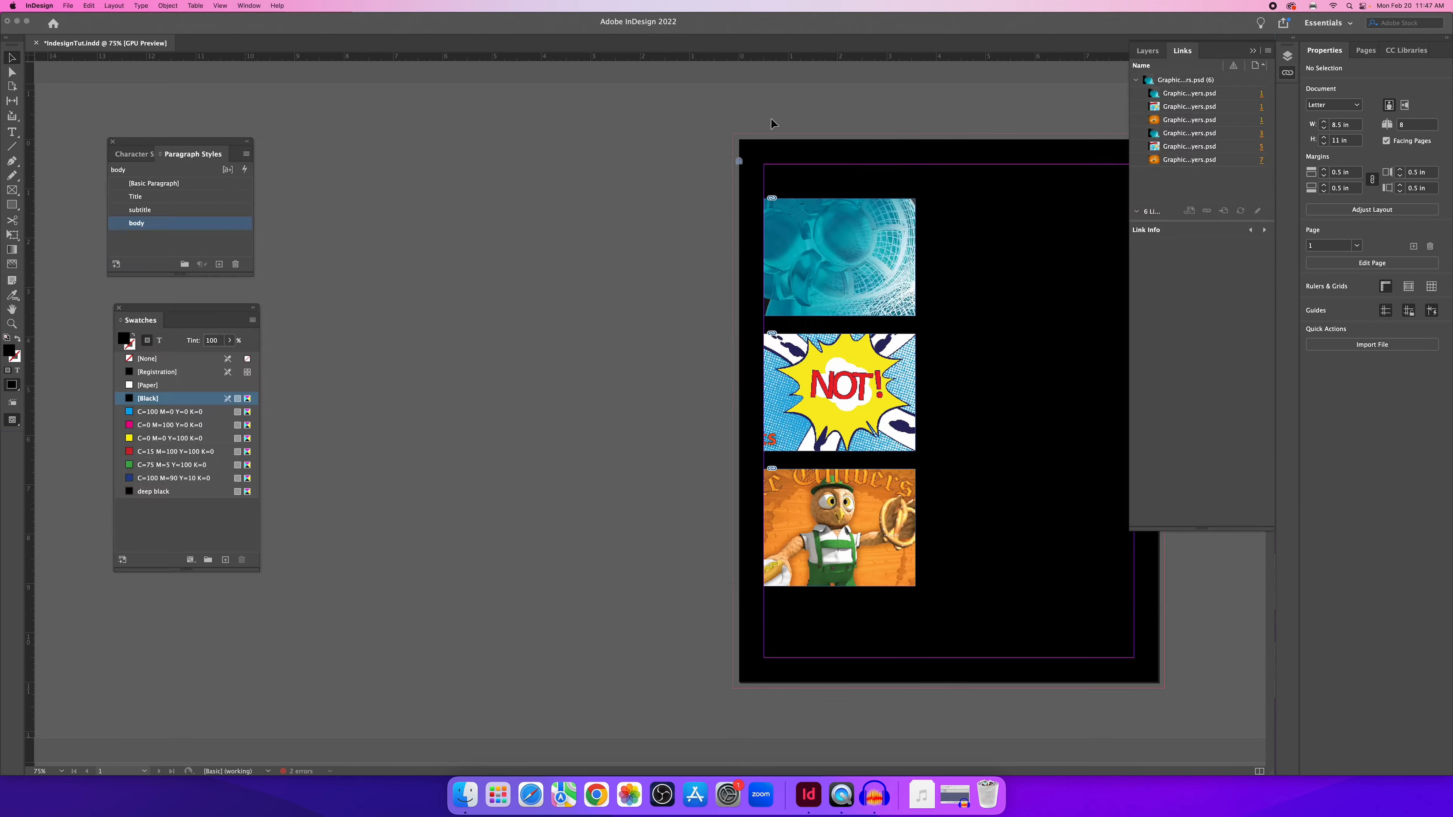
{"action": "left_click_drag", "start_coordinate": [672, 311], "coordinate": [377, 311]}
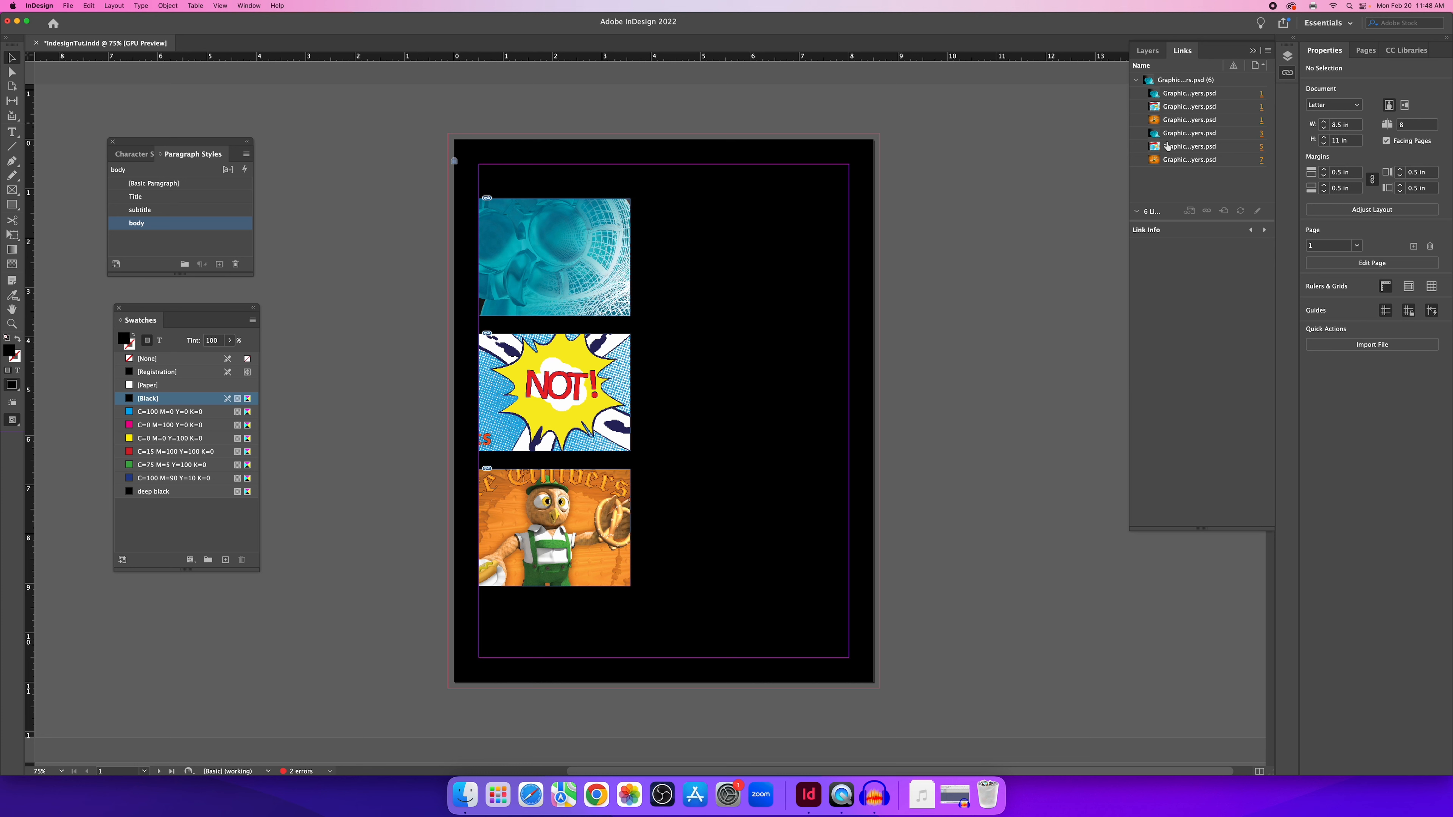
{"action": "left_click", "coordinate": [68, 6]}
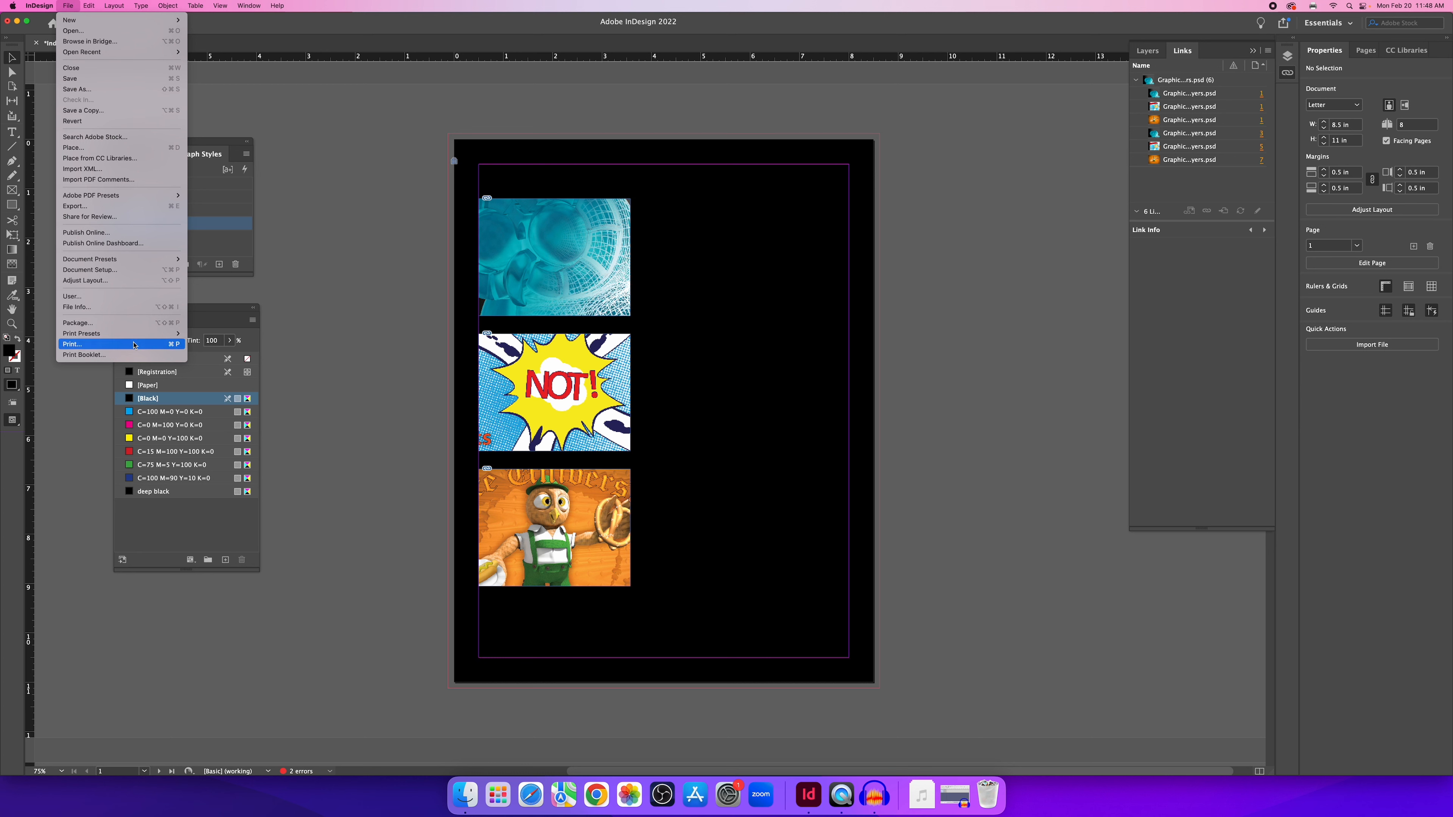
Save and package the portfolio into IndesignTut Folder with fonts, links, IDML and High Quality Print PDF.
{"action": "left_click", "coordinate": [119, 324]}
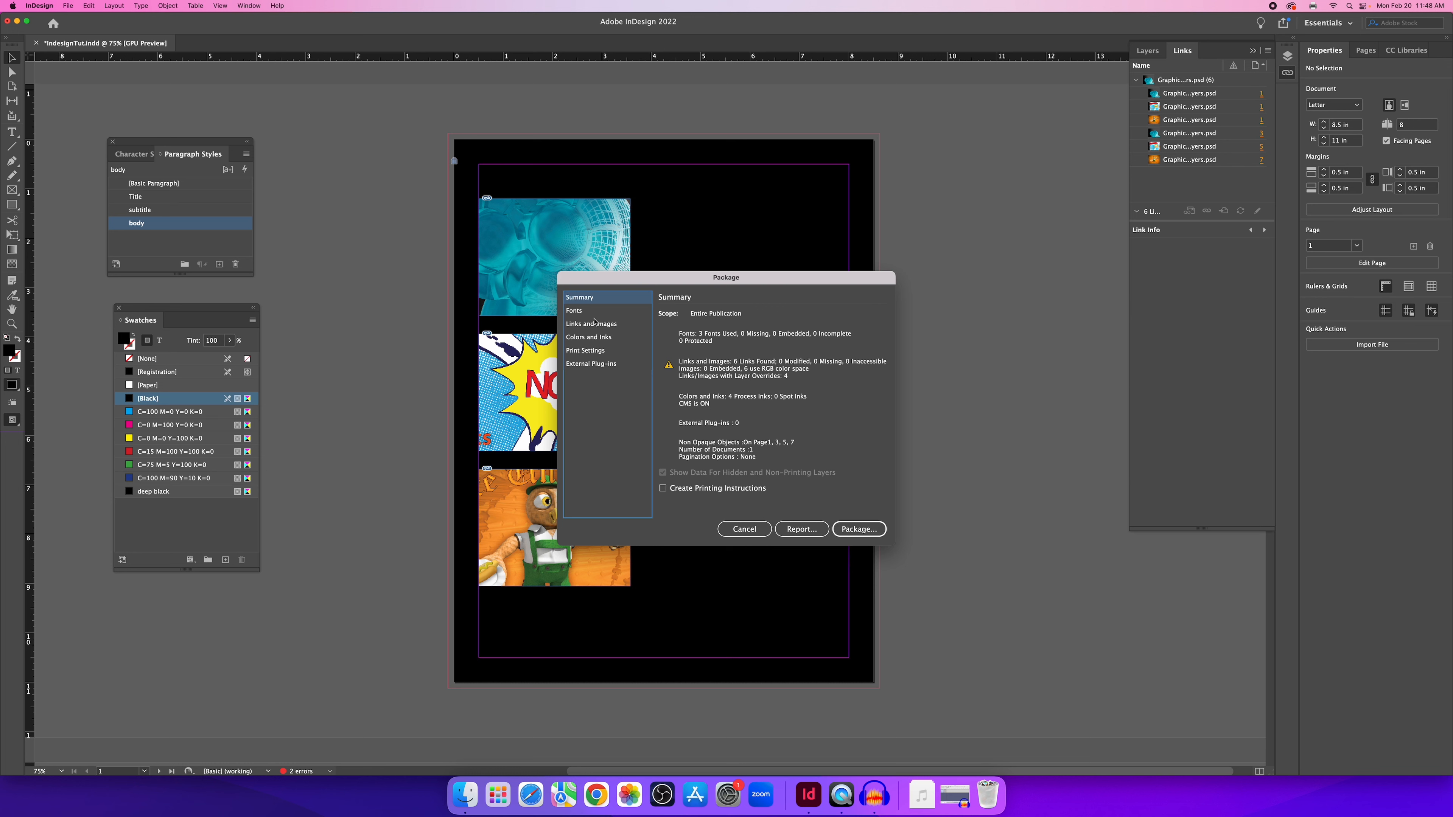
{"action": "left_click", "coordinate": [860, 530]}
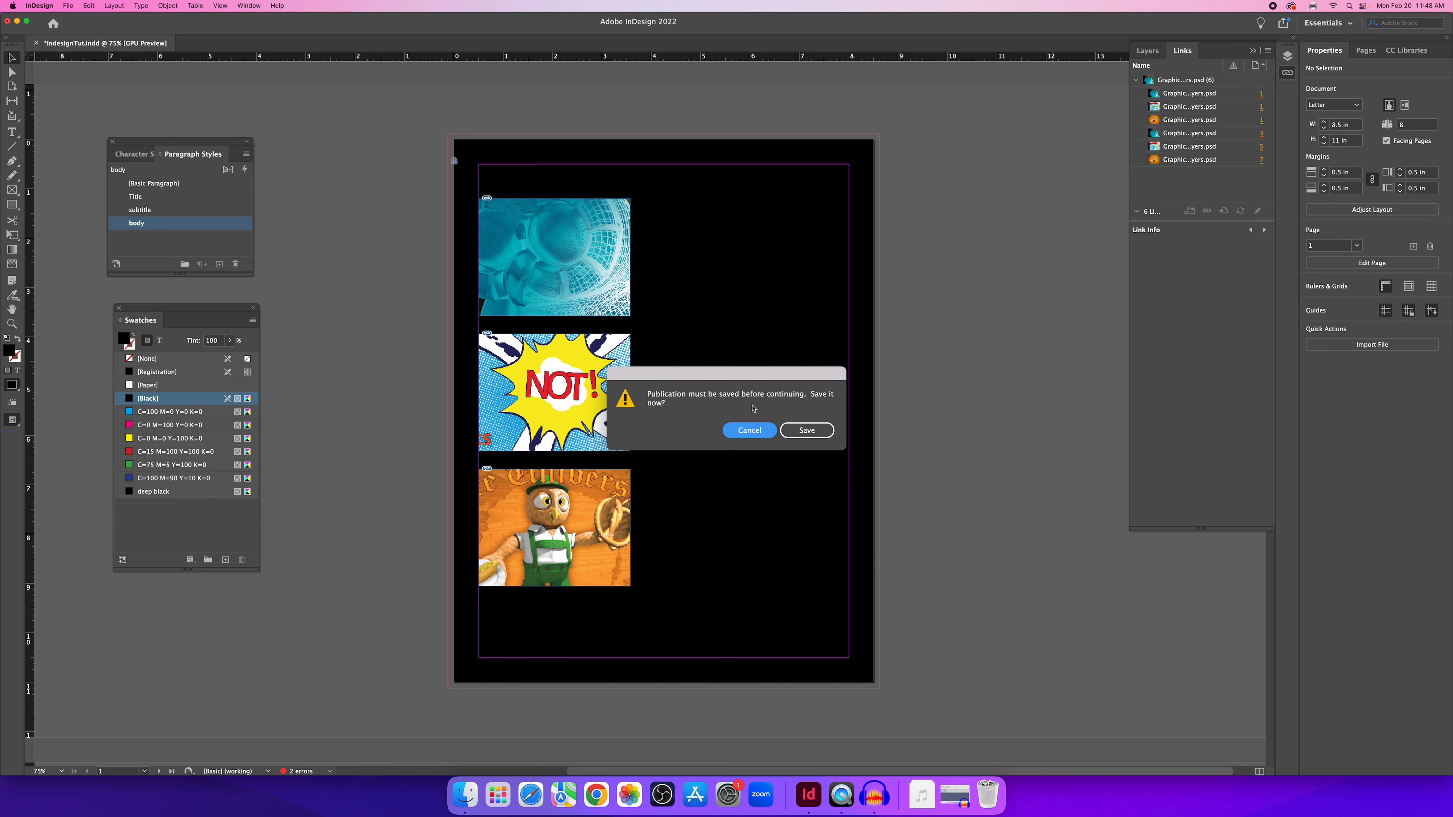
{"action": "left_click", "coordinate": [807, 429]}
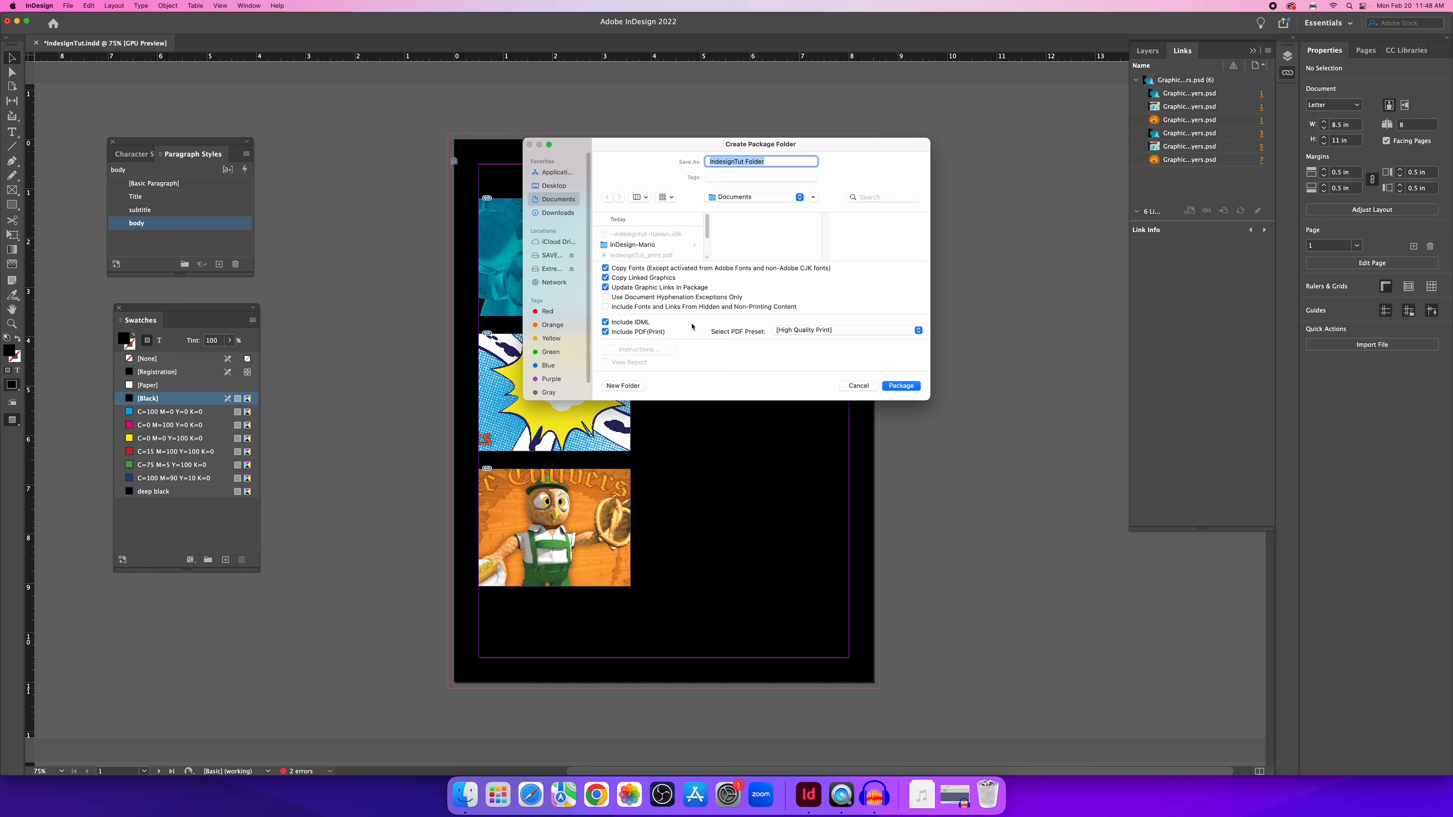
{"action": "left_click", "coordinate": [906, 388]}
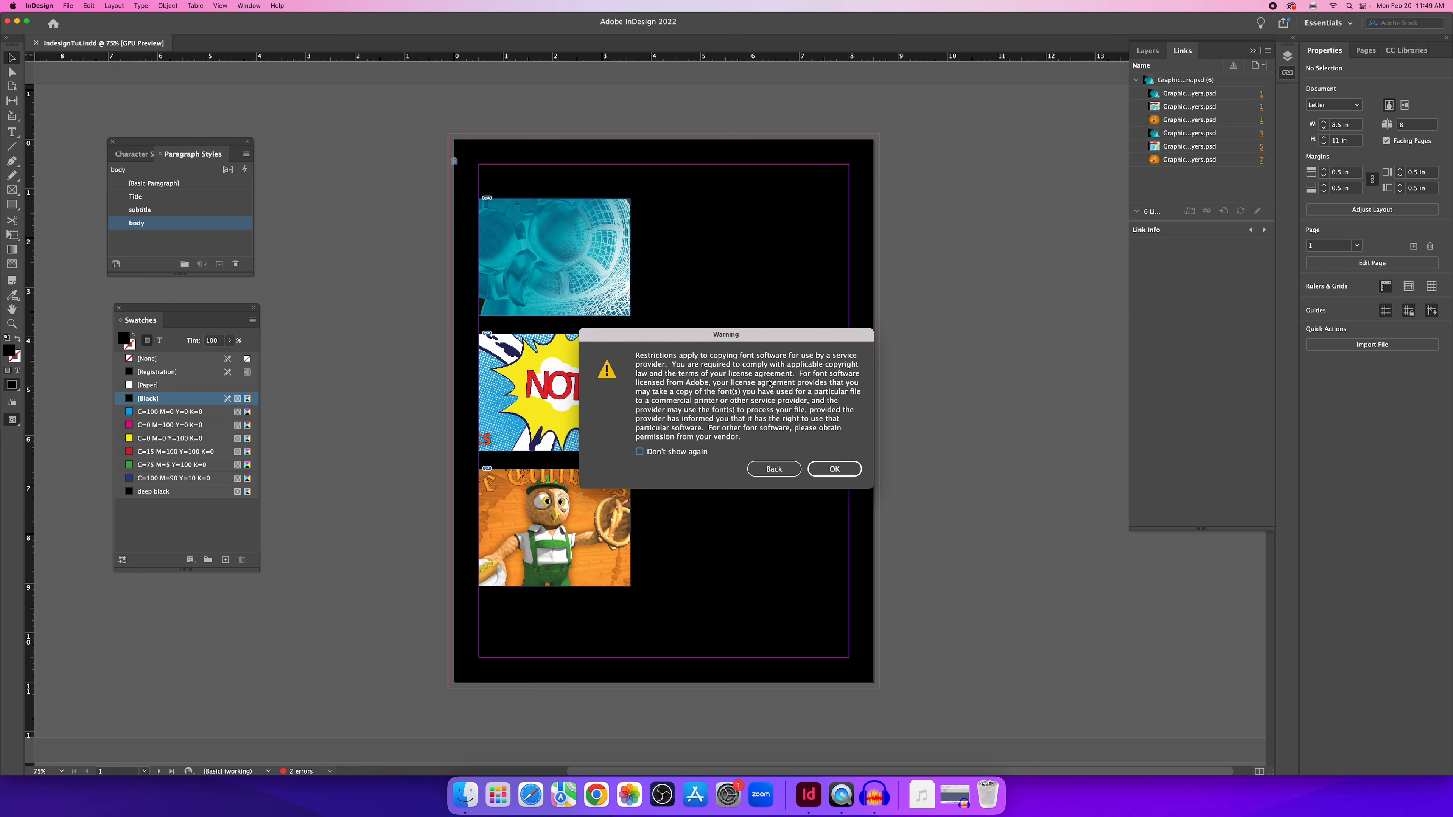
{"action": "left_click", "coordinate": [835, 470]}
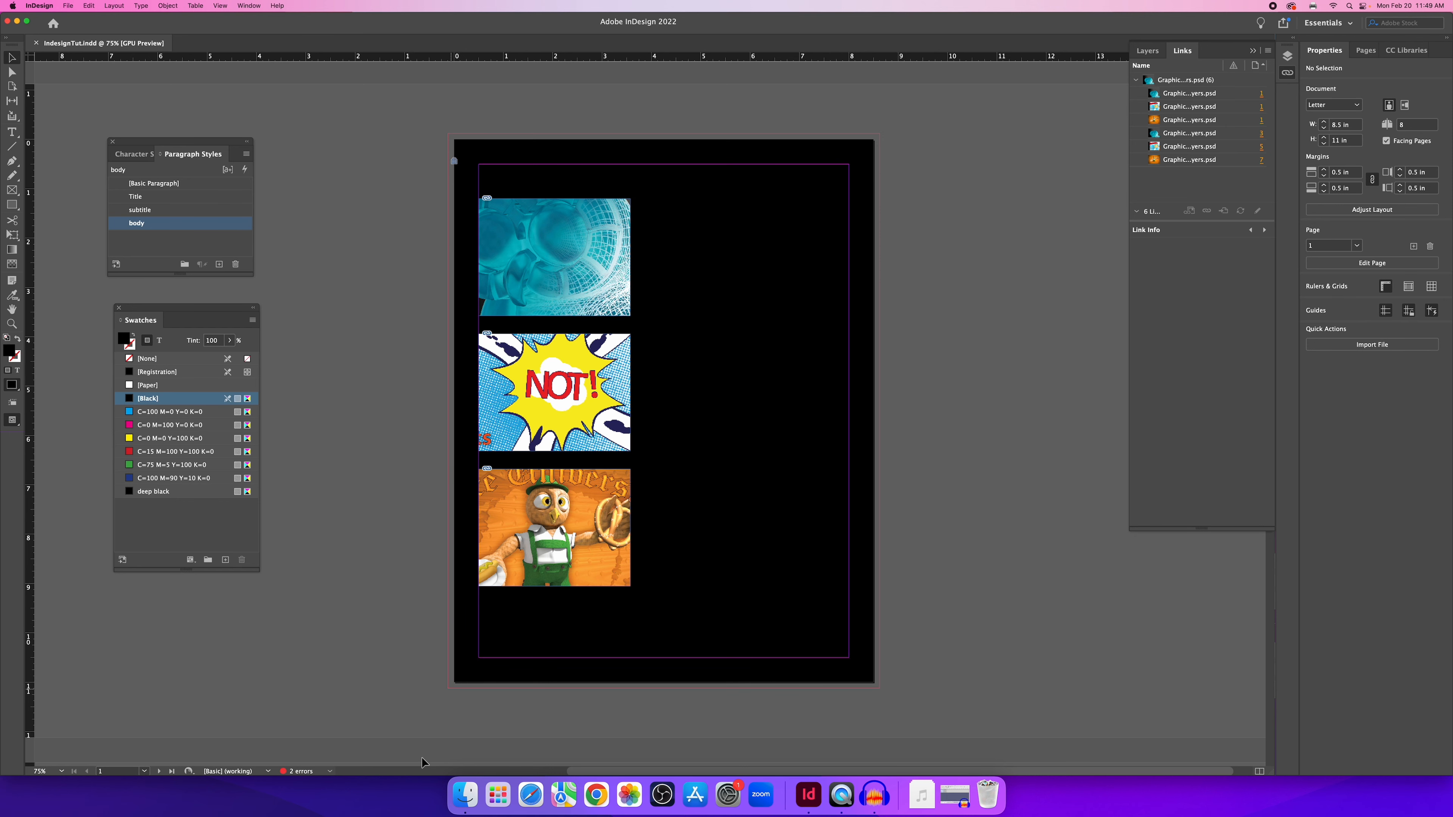
In Finder, open the packaged IndesignTut Folder and look inside its Document fonts folder.
{"action": "left_click", "coordinate": [465, 794]}
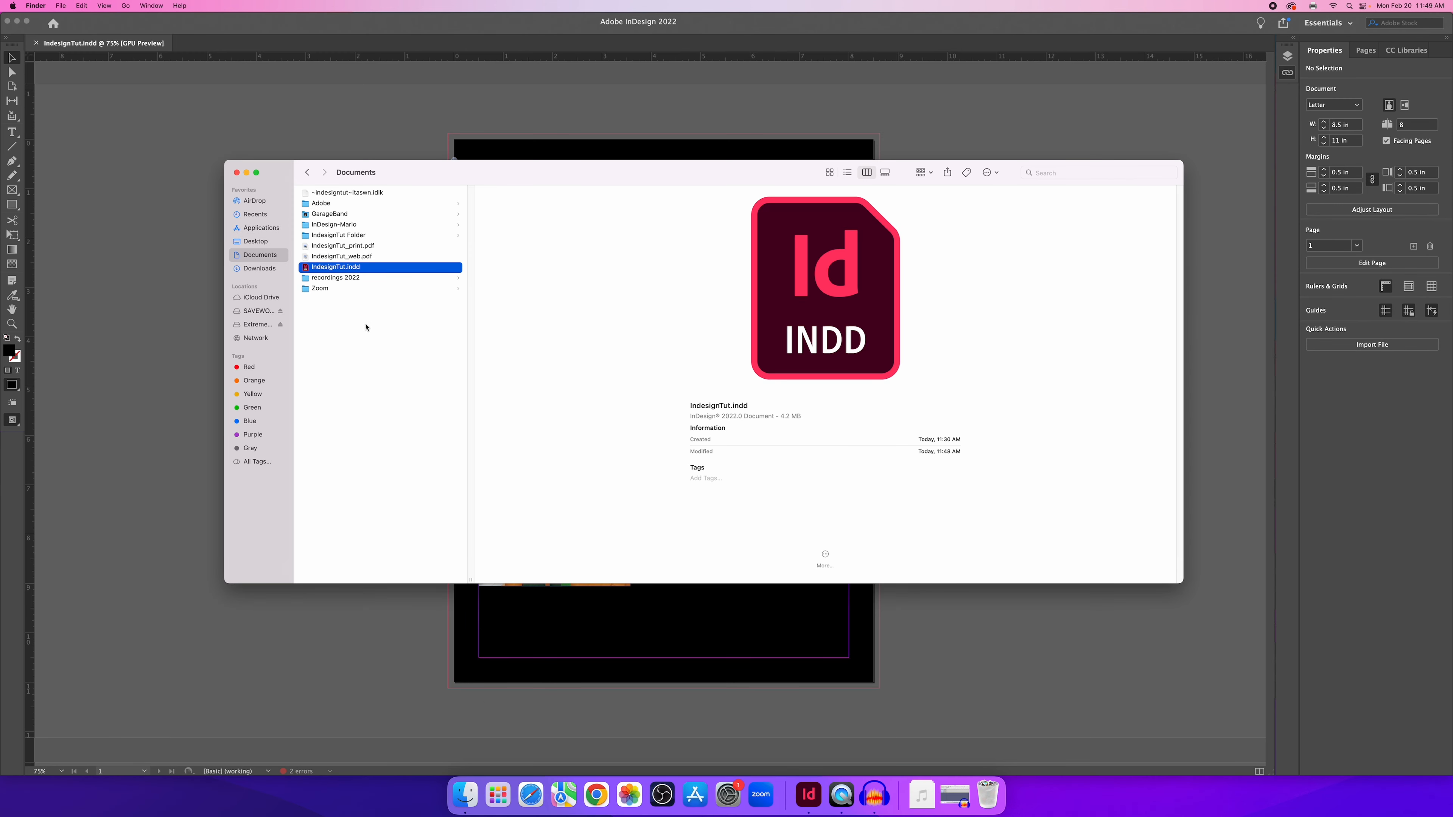
{"action": "left_click", "coordinate": [366, 327]}
{"action": "left_click", "coordinate": [333, 236]}
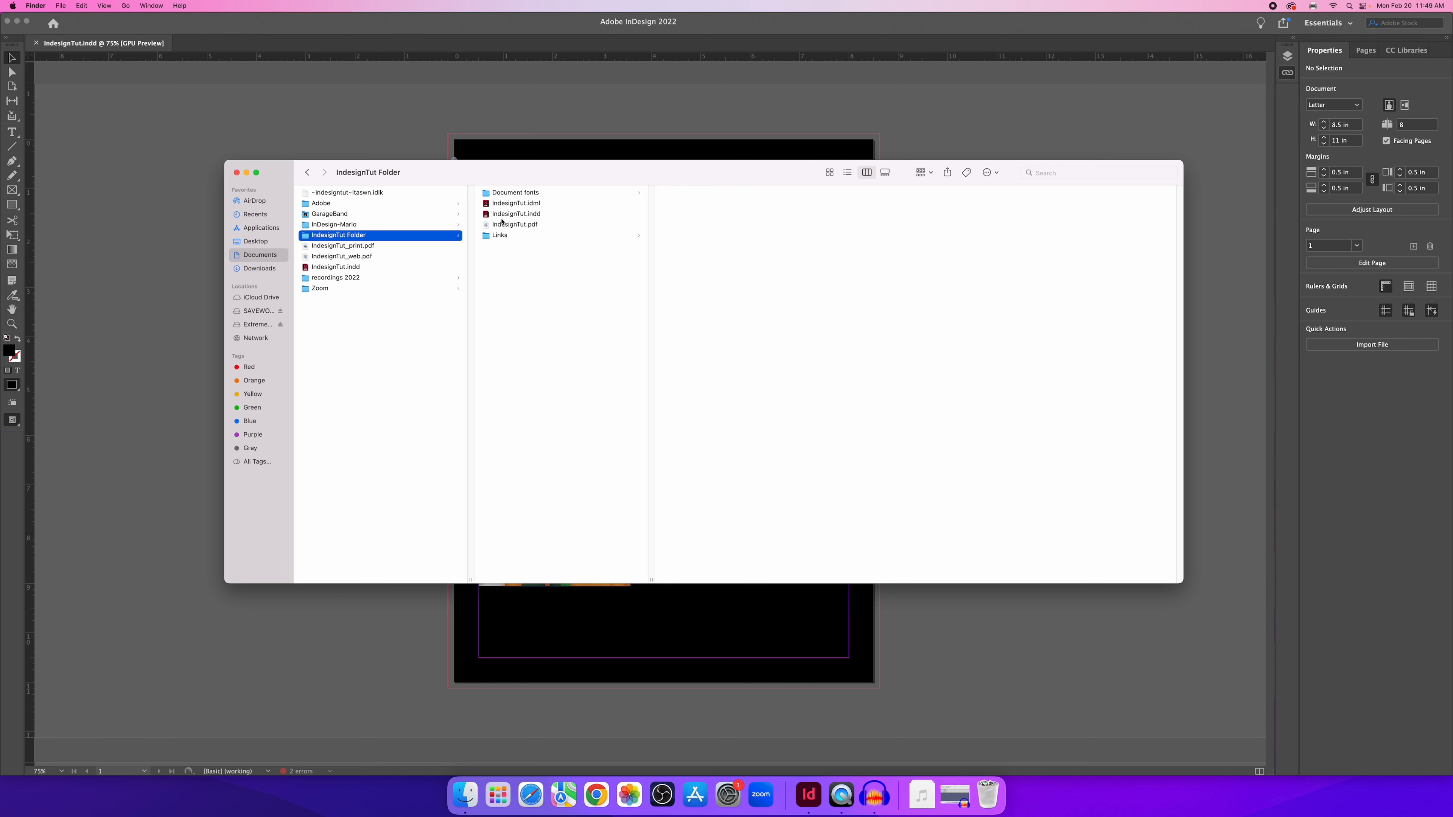
{"action": "left_click", "coordinate": [534, 194]}
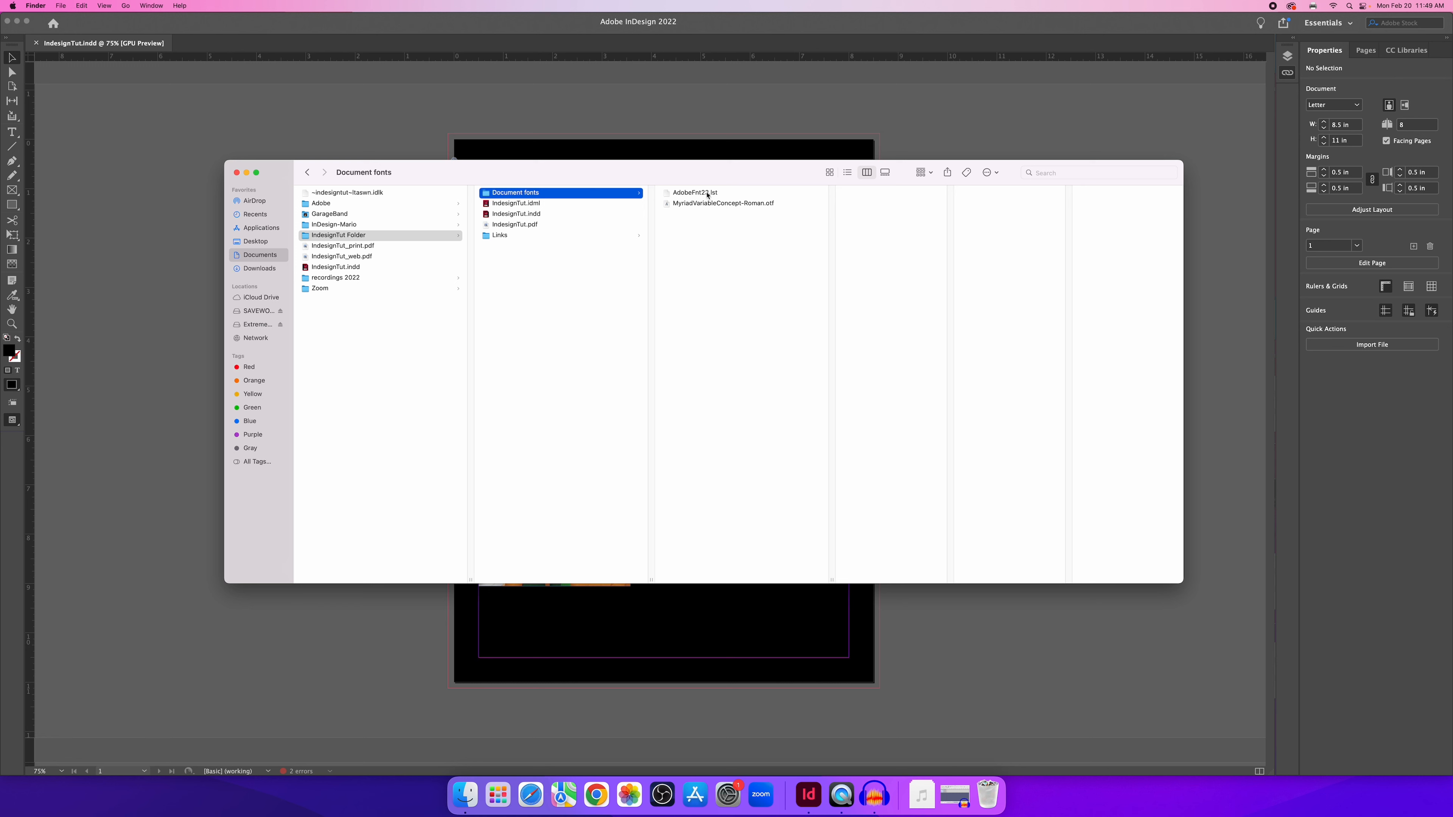
Preview the packaged .indd and .pdf, and check Graphics_in_Layers.psd inside the Links folder.
{"action": "left_click", "coordinate": [520, 215]}
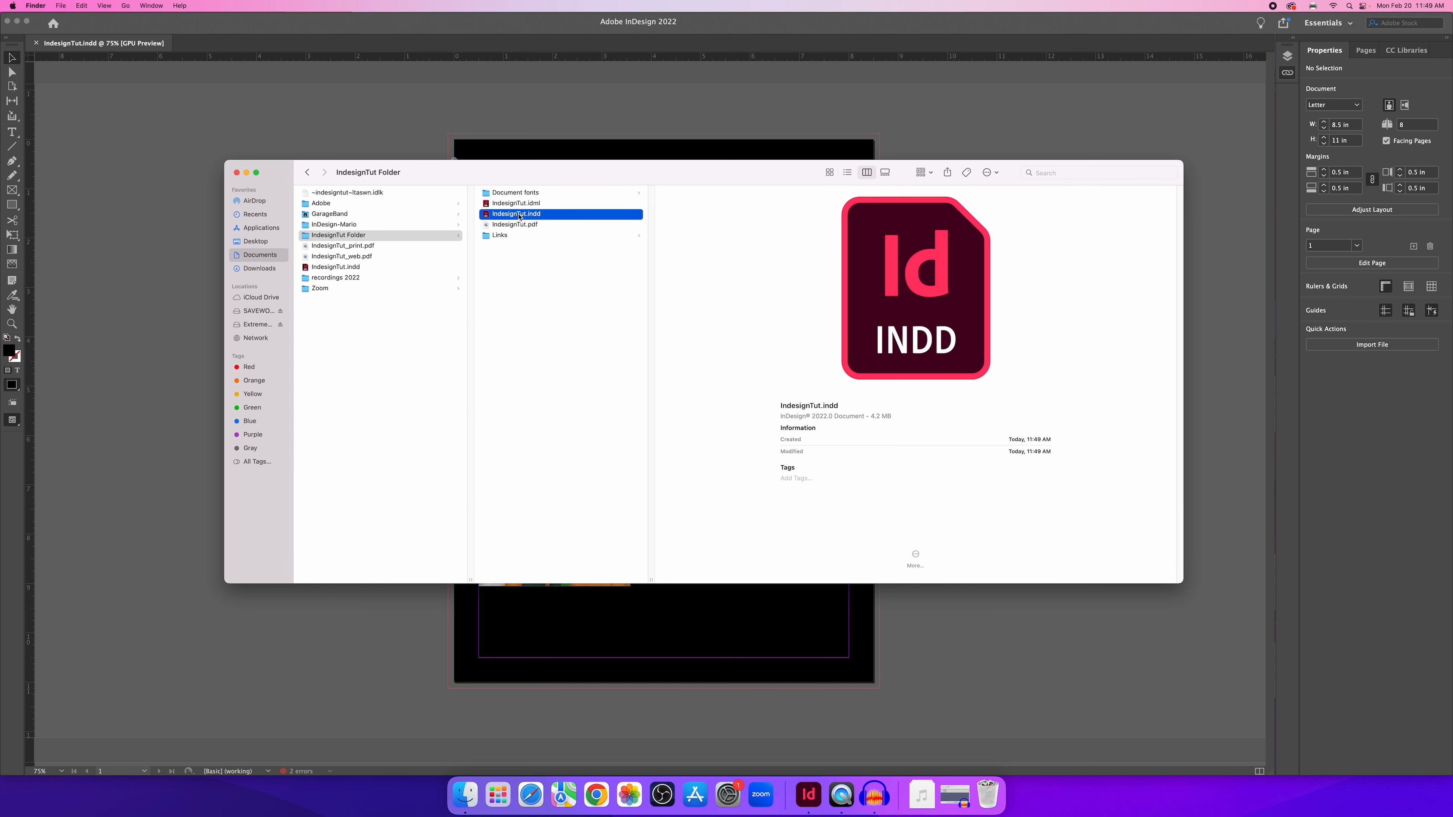
{"action": "left_click", "coordinate": [530, 225]}
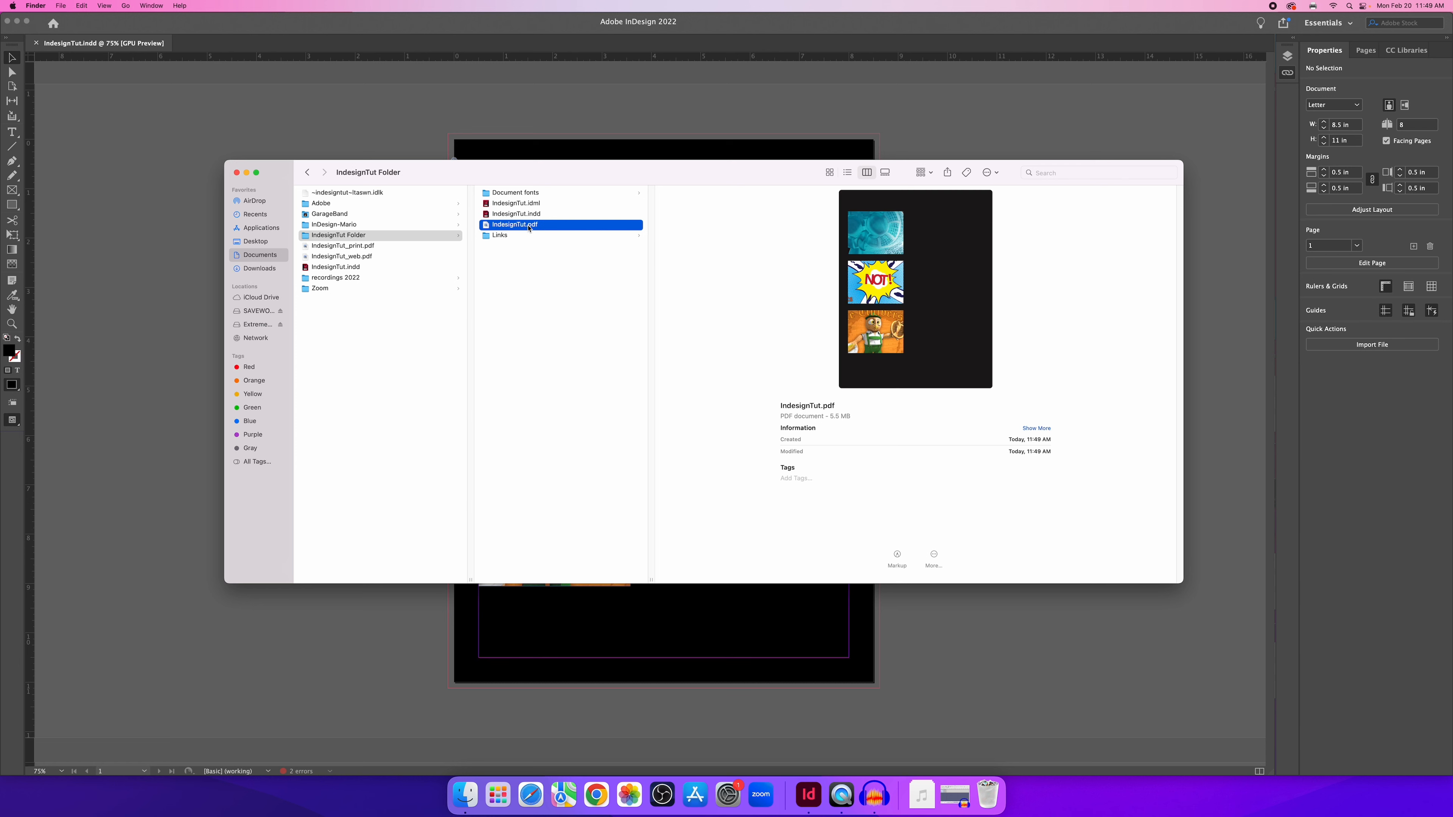
{"action": "mouse_move", "coordinate": [894, 245]}
{"action": "left_click", "coordinate": [513, 237]}
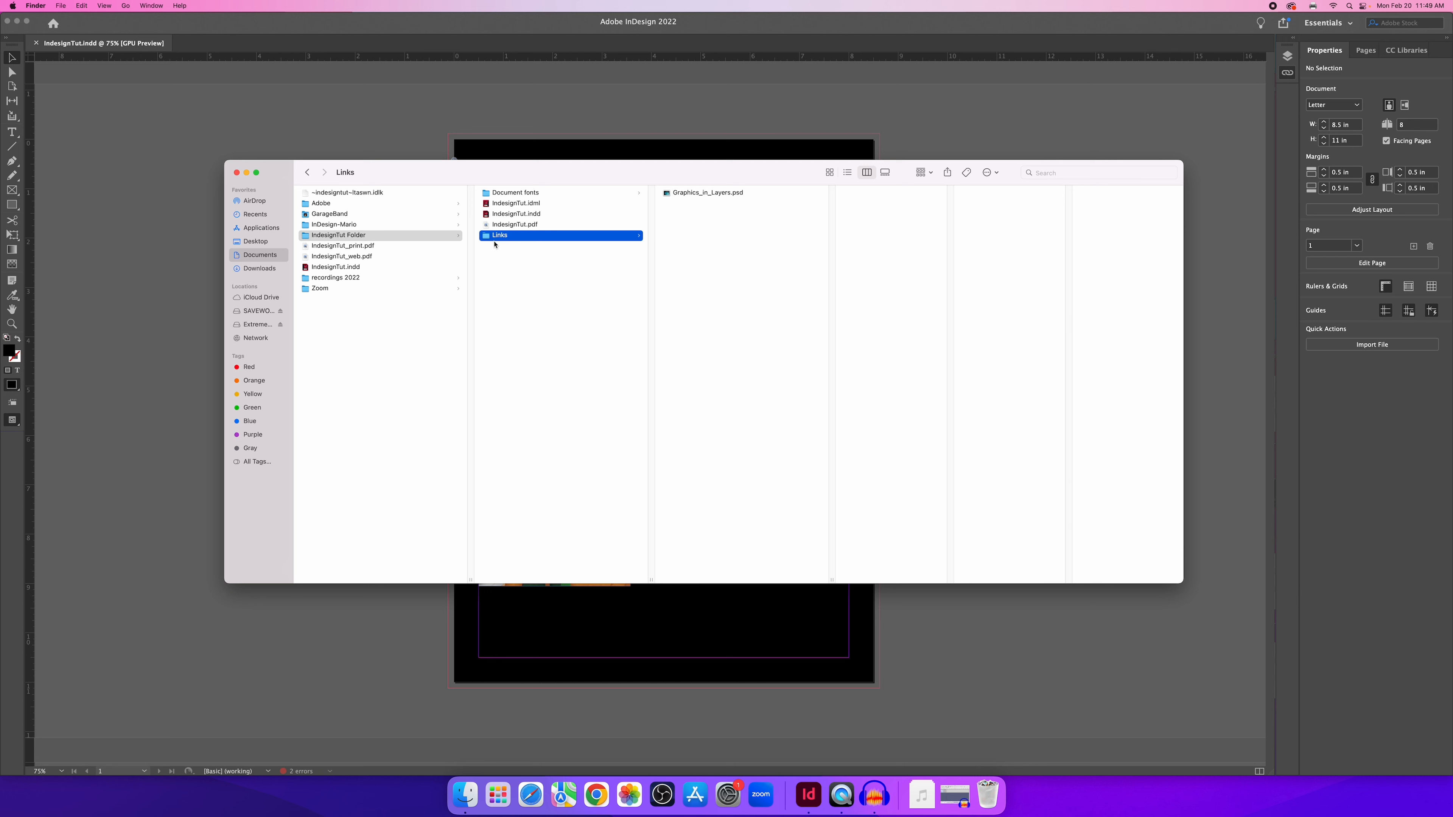
{"action": "left_click", "coordinate": [722, 193]}
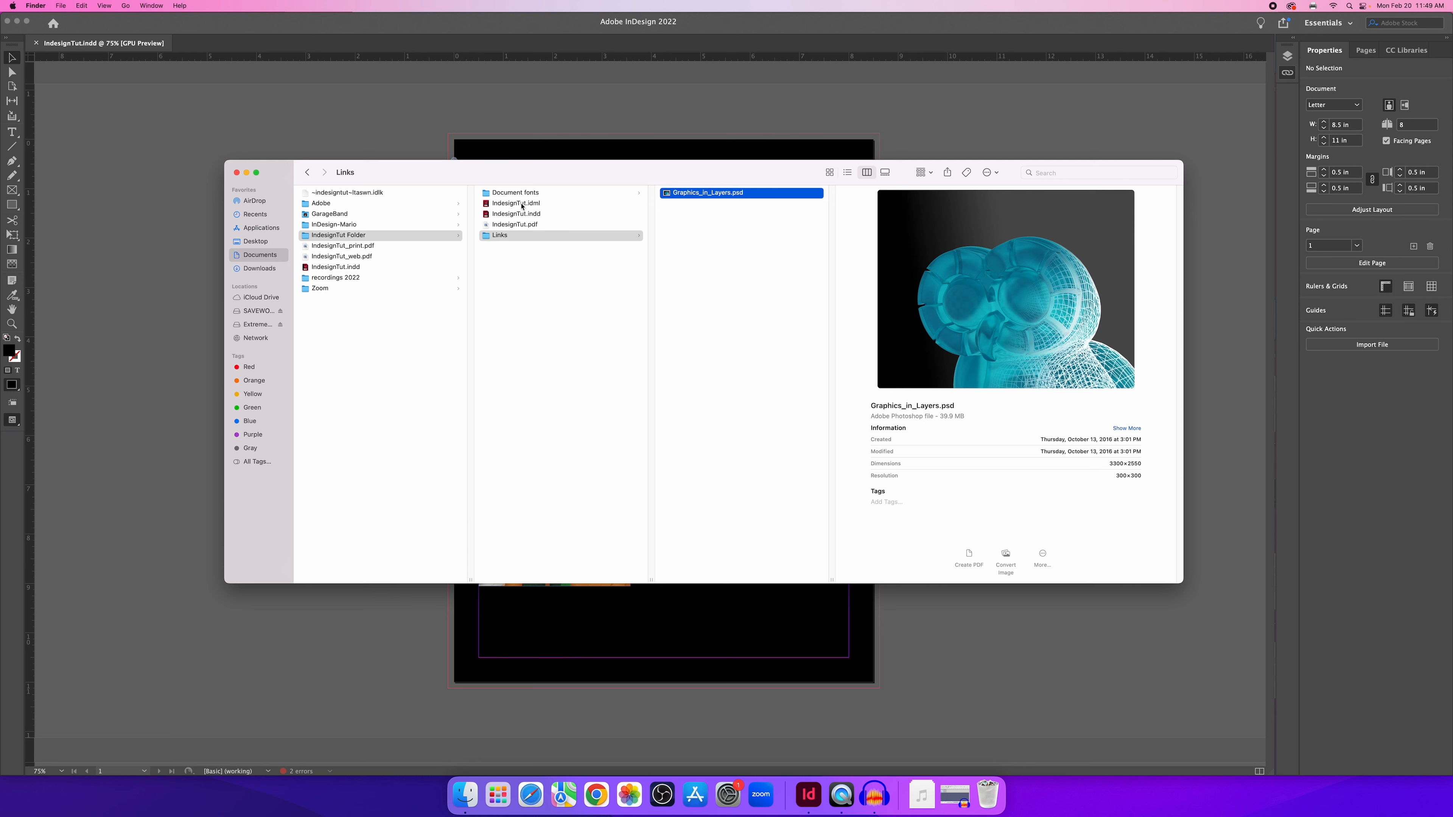
{"action": "left_click", "coordinate": [390, 237]}
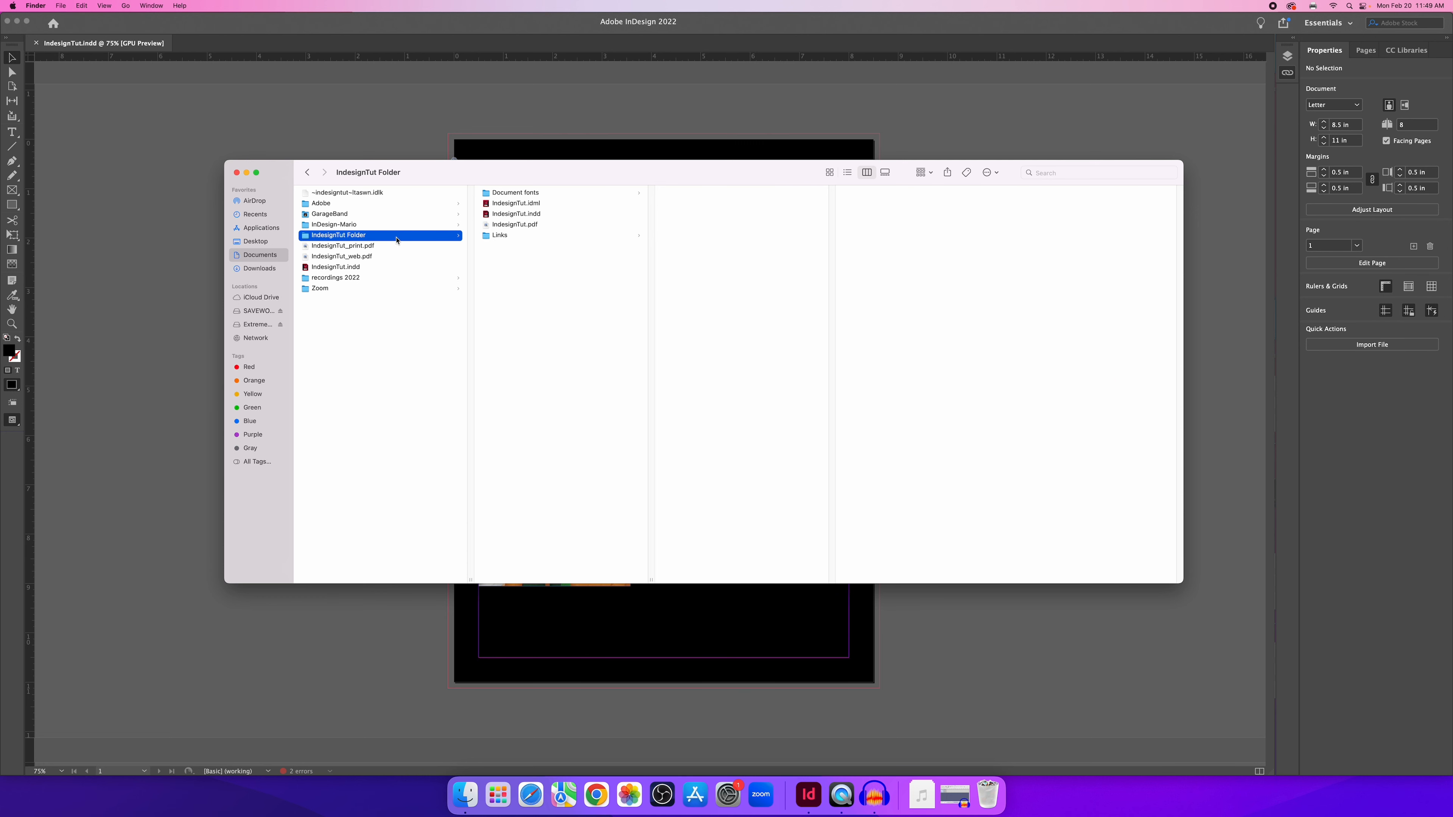